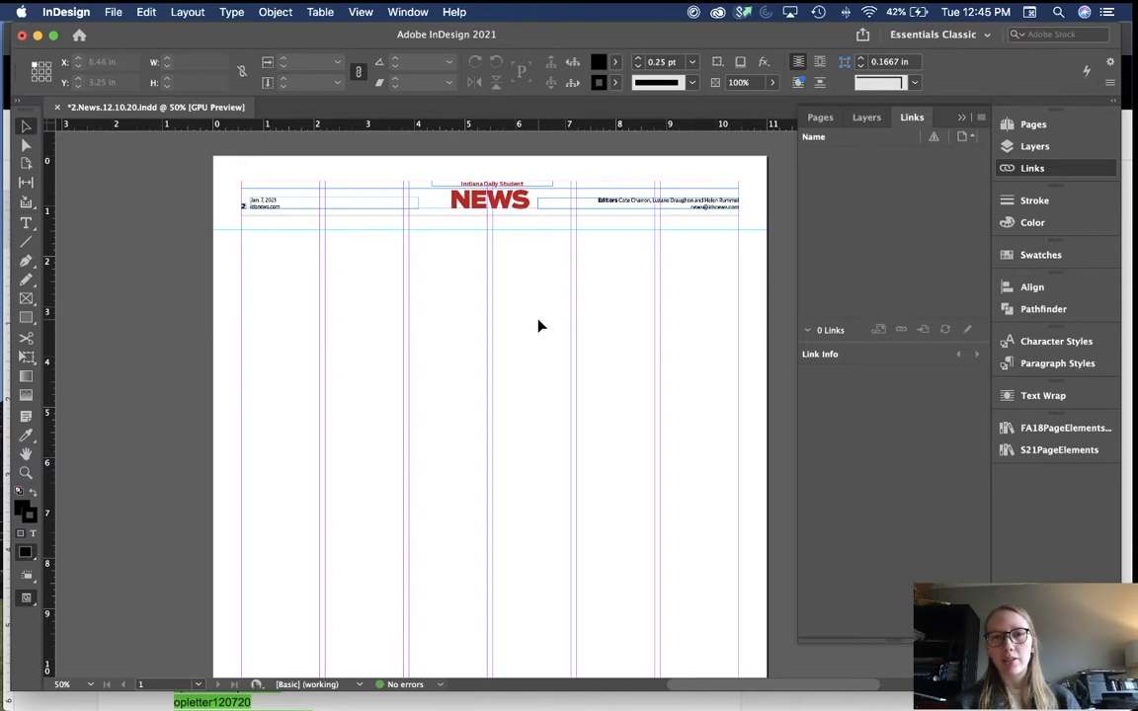
Step: Collapse the Pages, Layers and Links panel group and scroll around the blank News page 2
click(964, 119)
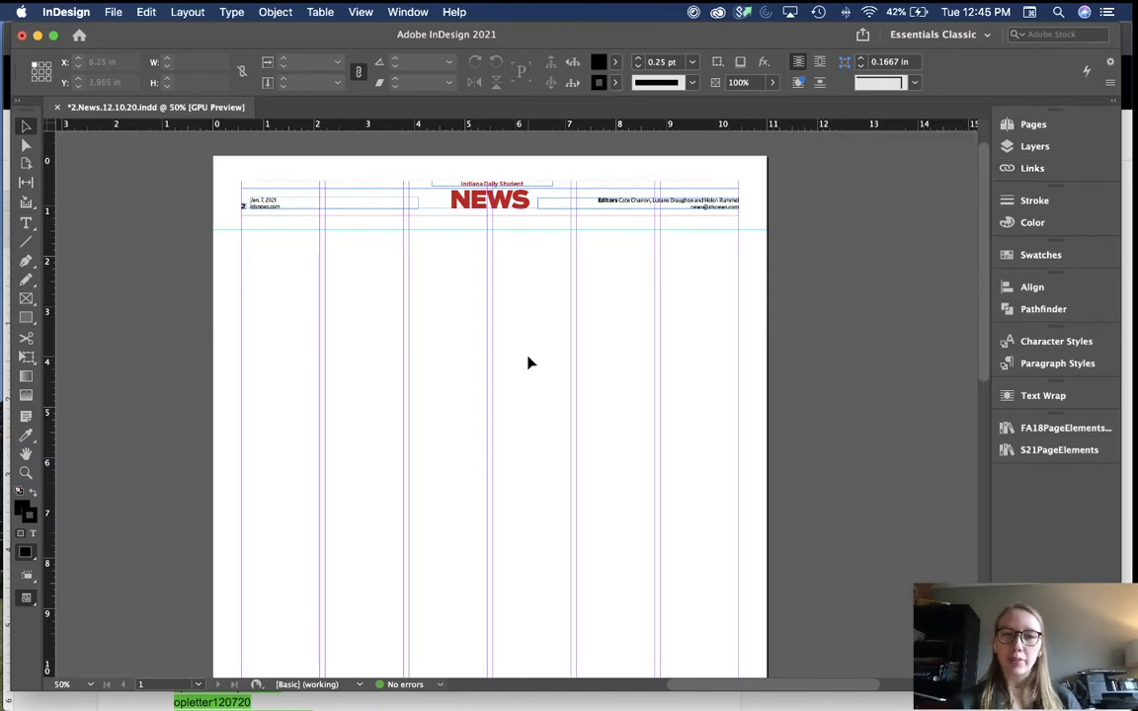
scroll(528, 364, up, 2)
scroll(527, 363, left, 1)
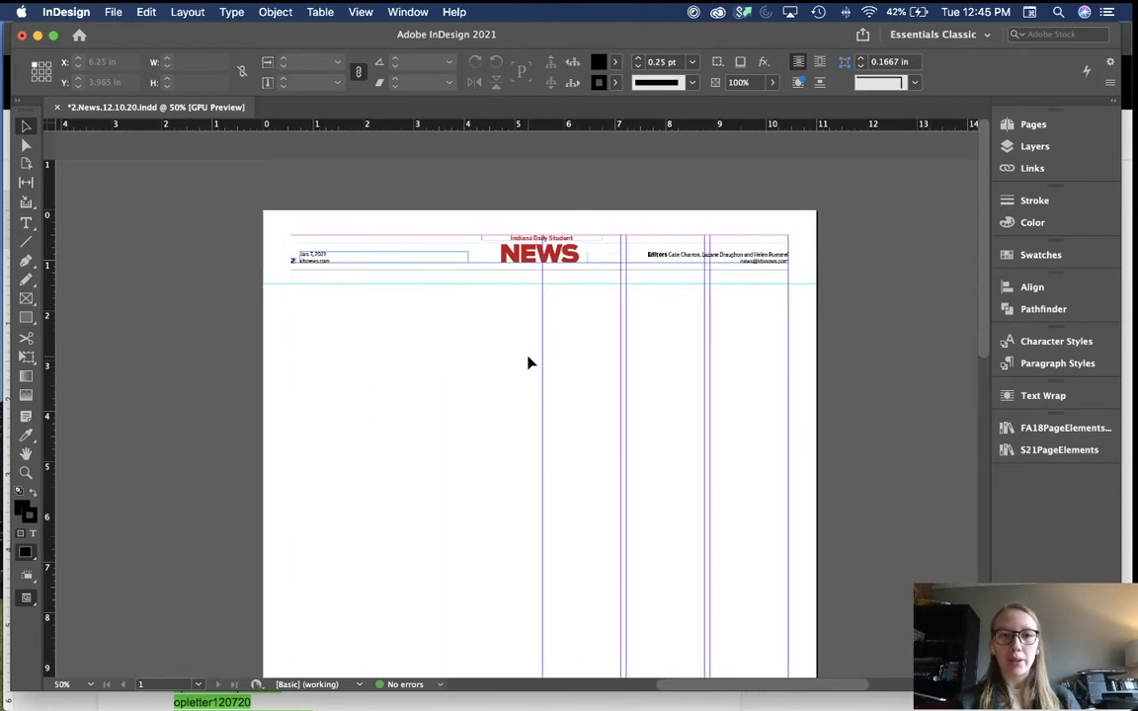
scroll(528, 364, down, 10)
scroll(528, 363, right, 1)
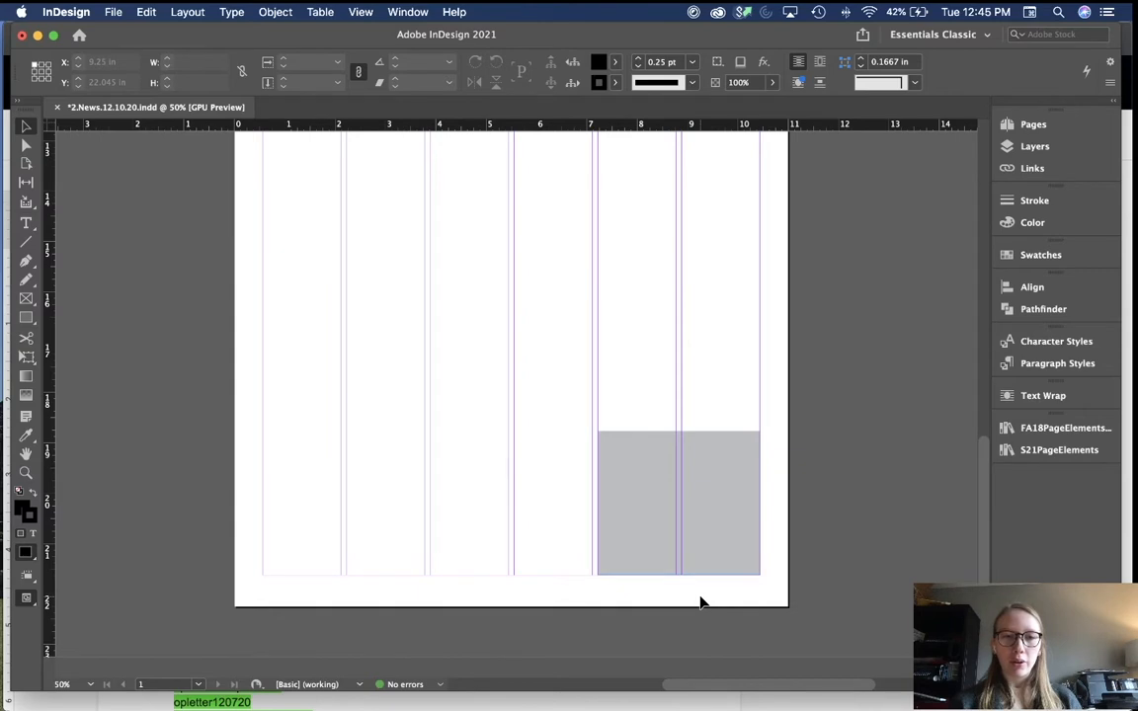
scroll(699, 603, up, 10)
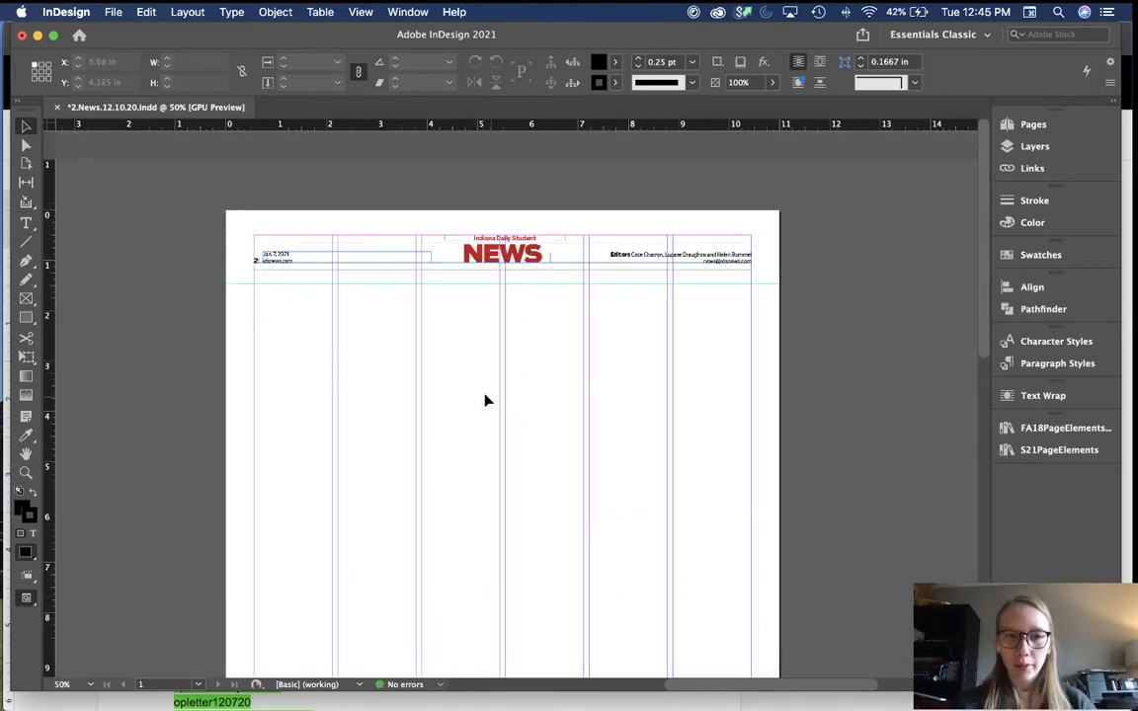
scroll(471, 398, left, 1)
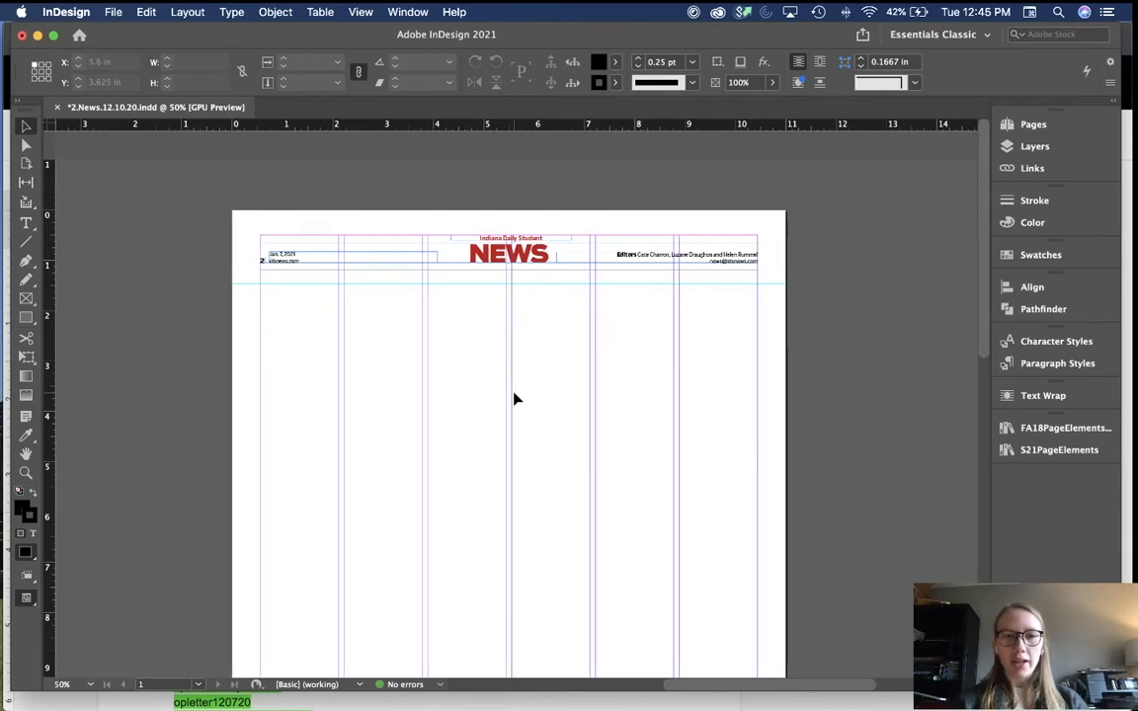
scroll(514, 398, down, 2)
scroll(514, 399, left, 2)
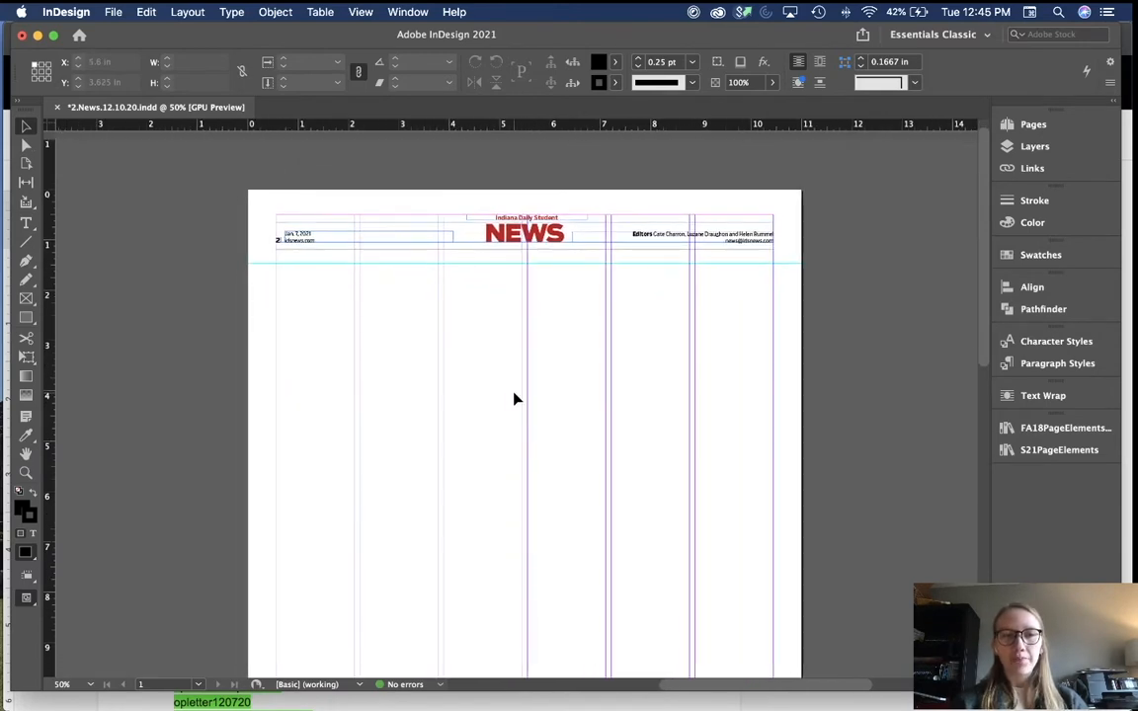
key(super+Tab)
key(super+Tab)
key(super+Tab)
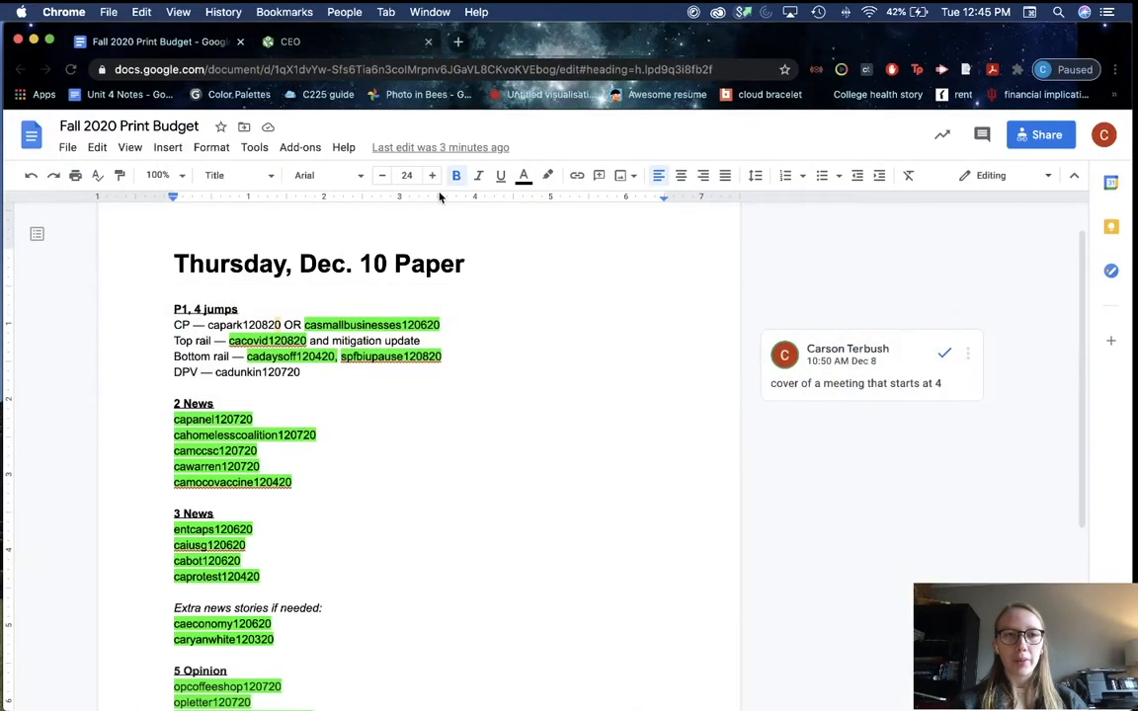
Step: Review the 2 News slugs in the print budget, selecting capanel120720, then return to InDesign
scroll(358, 363, down, 1)
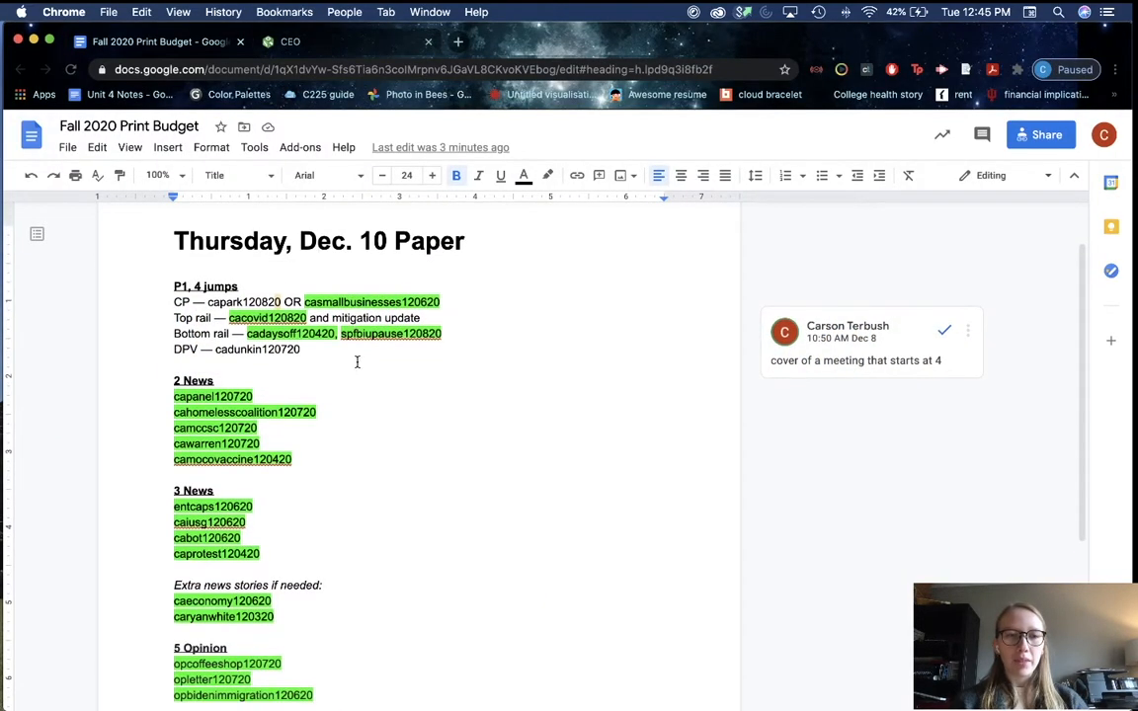
drag(261, 398, 157, 390)
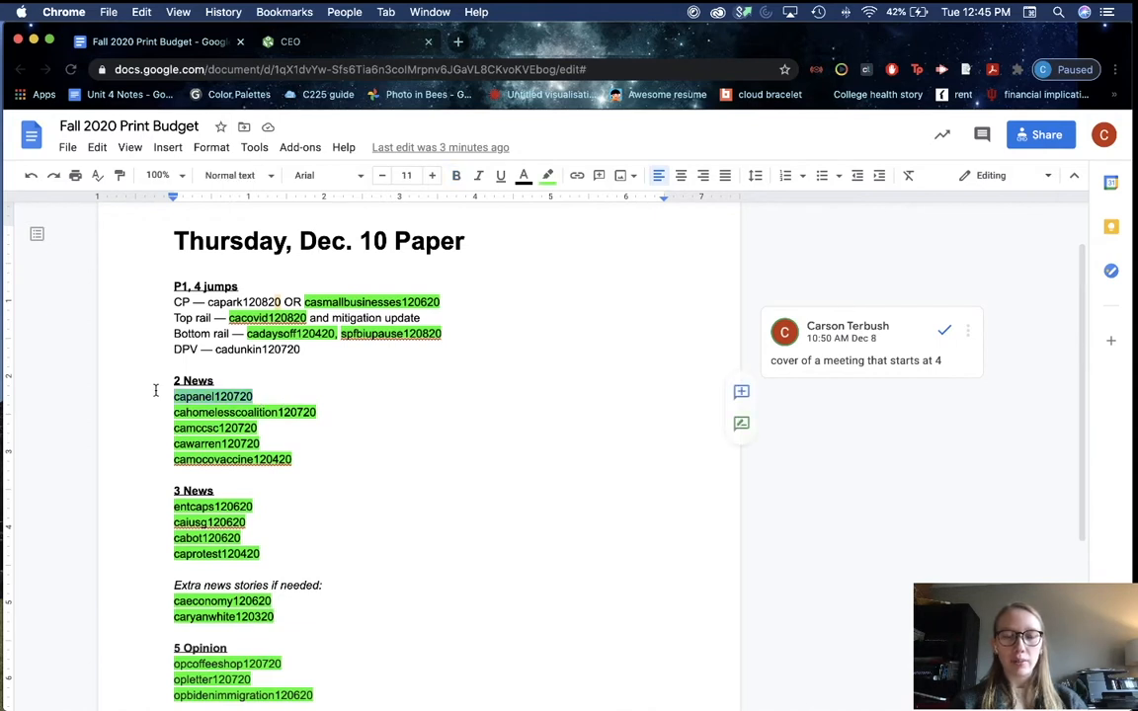
scroll(327, 382, down, 1)
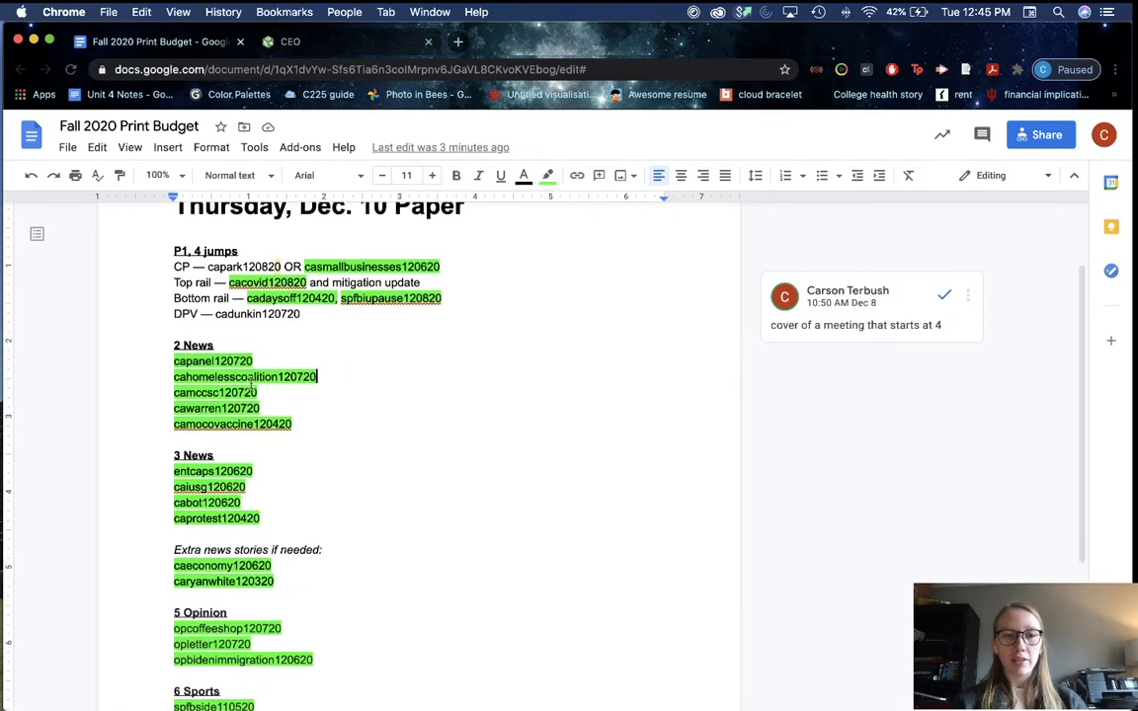
click(344, 398)
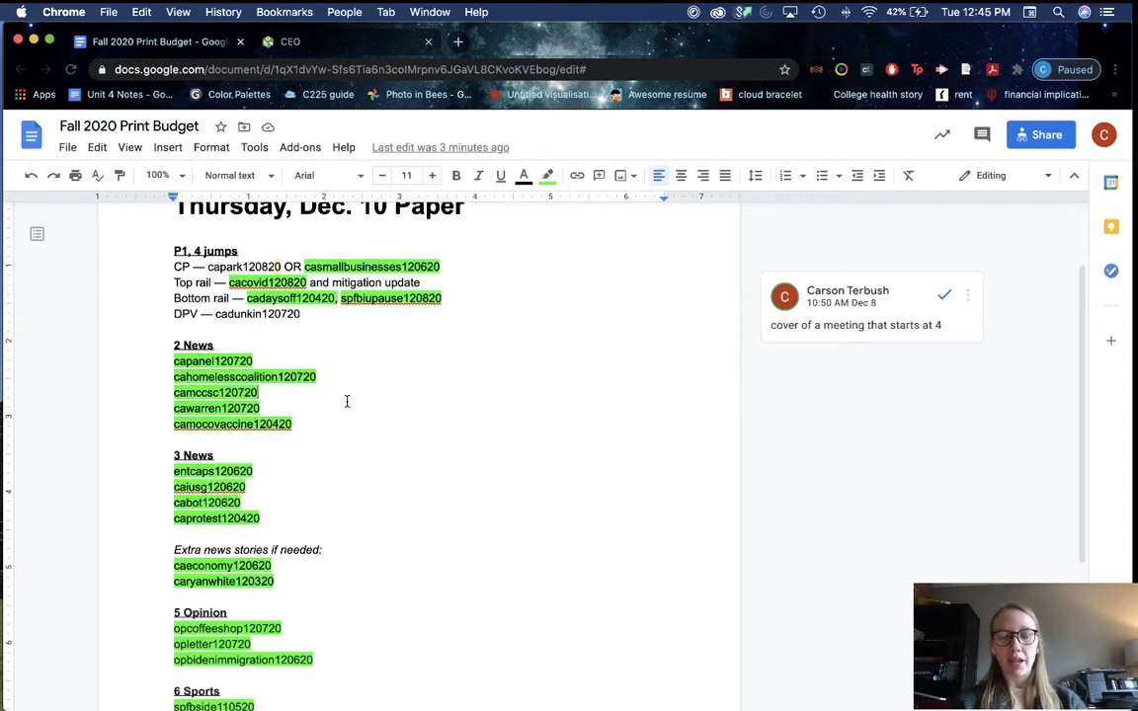
scroll(347, 402, down, 1)
scroll(347, 401, up, 3)
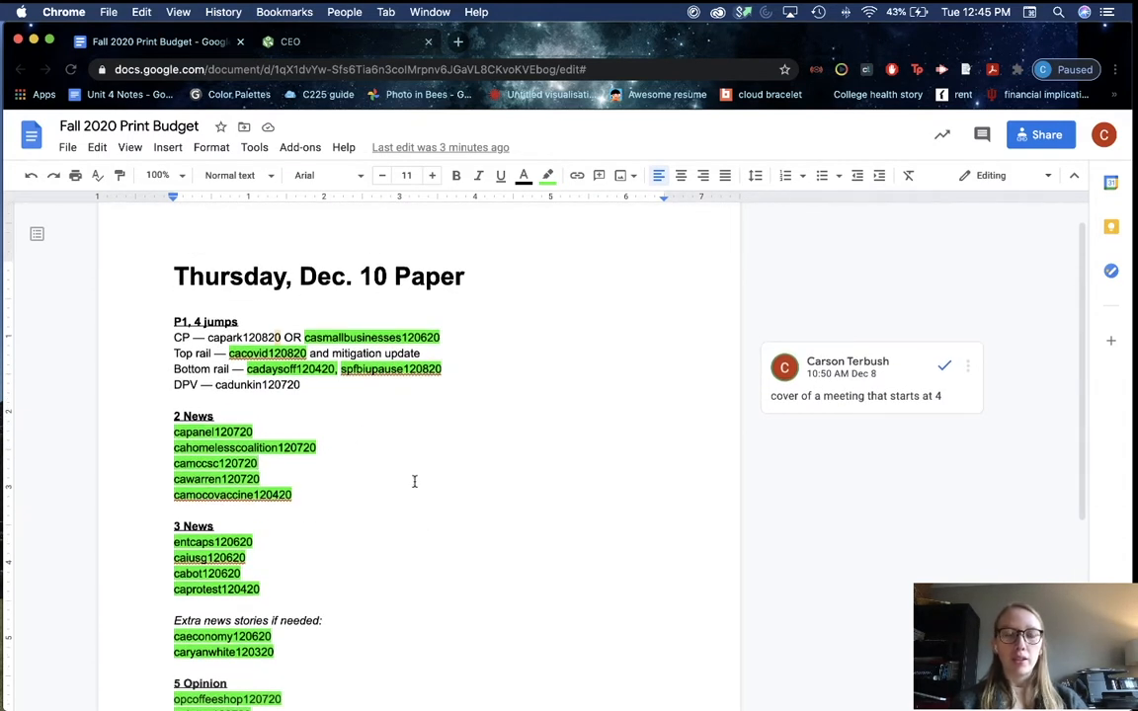
scroll(414, 481, down, 2)
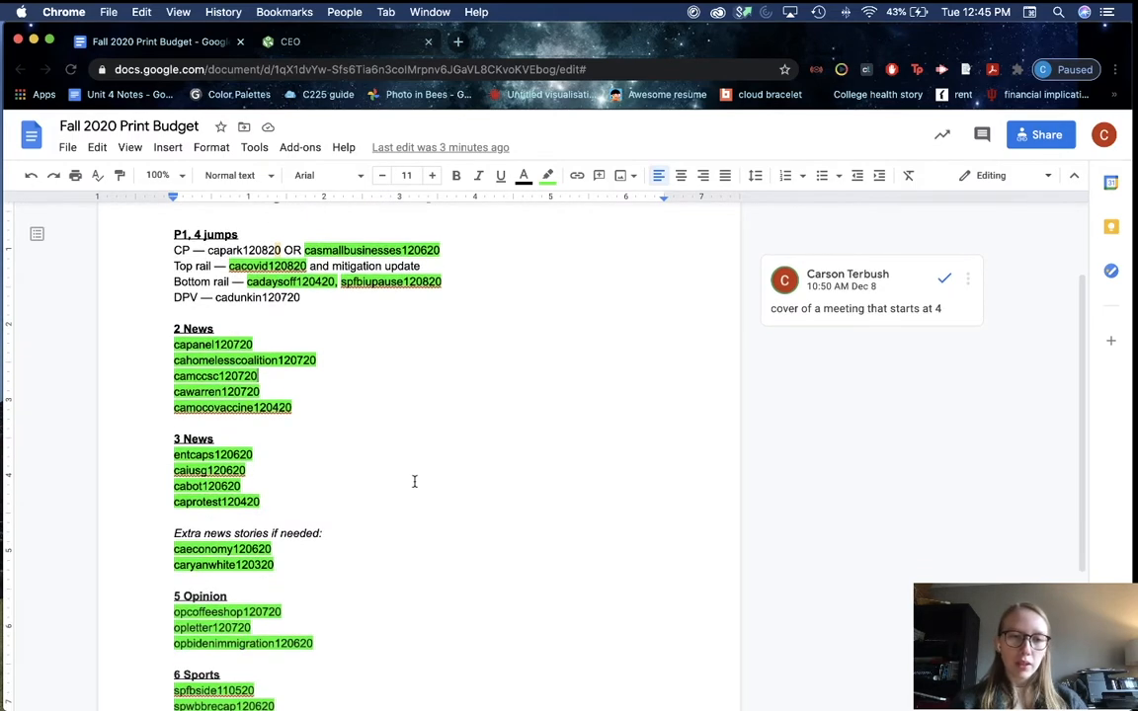
scroll(414, 482, up, 3)
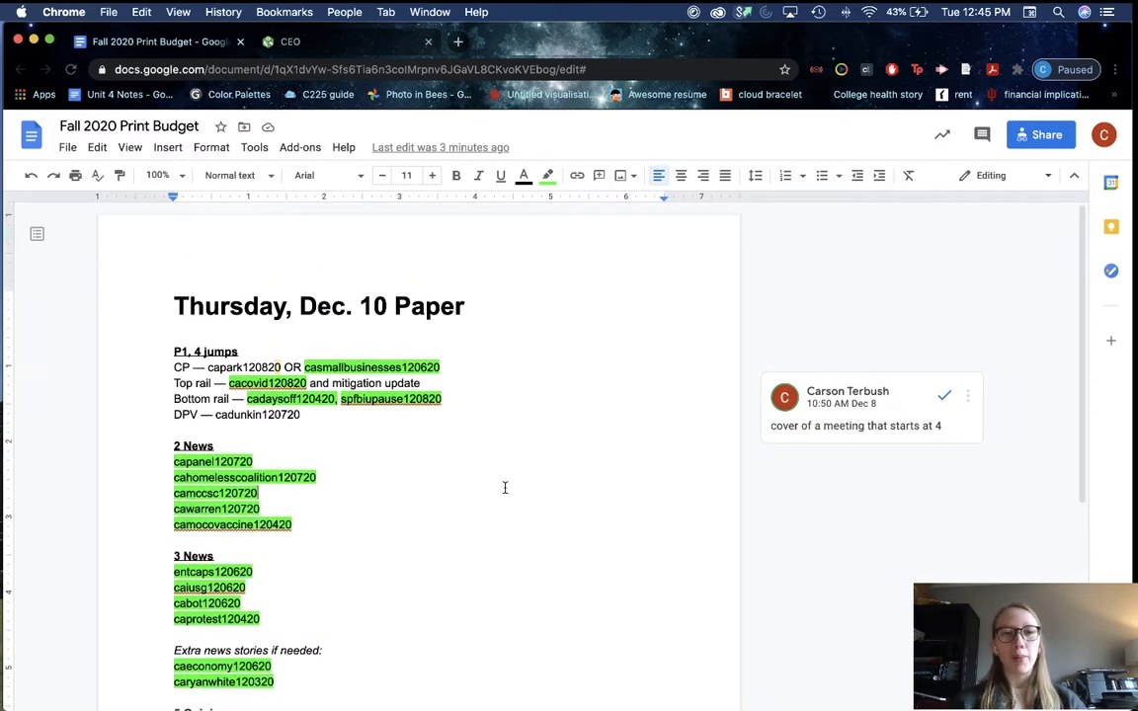
key(super+Tab)
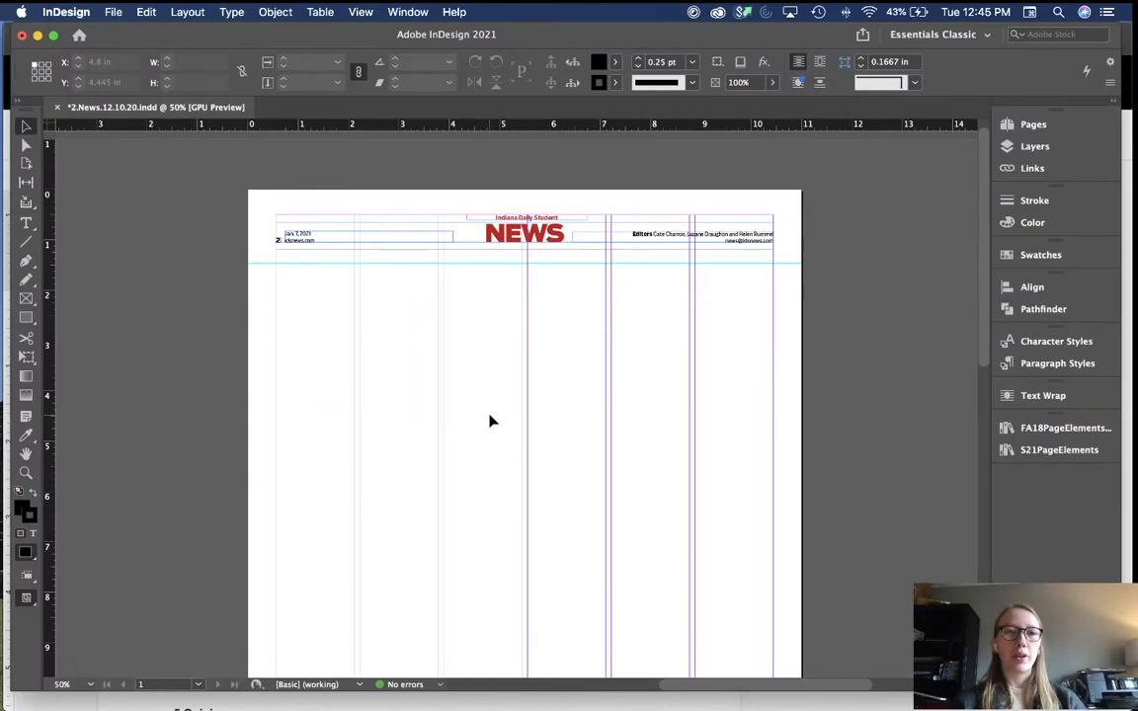
key(super+Tab)
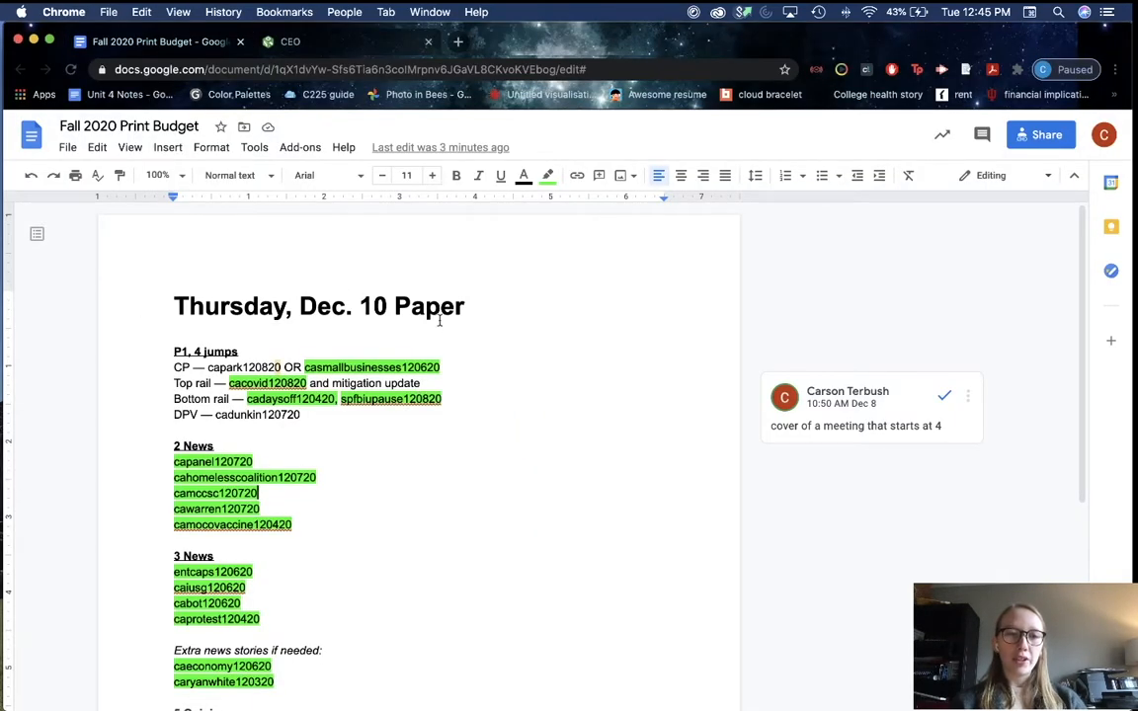
key(super+Tab)
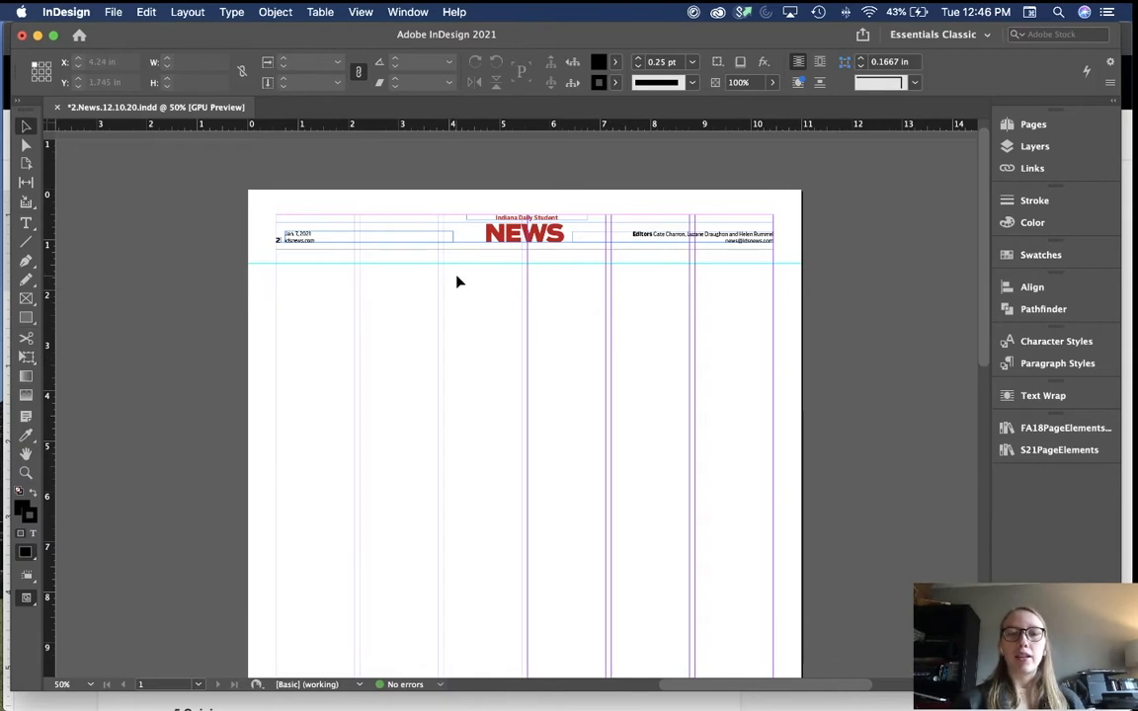
Step: Scroll down and back up the mostly empty News page 2, then bring the print budget forward
scroll(467, 429, down, 10)
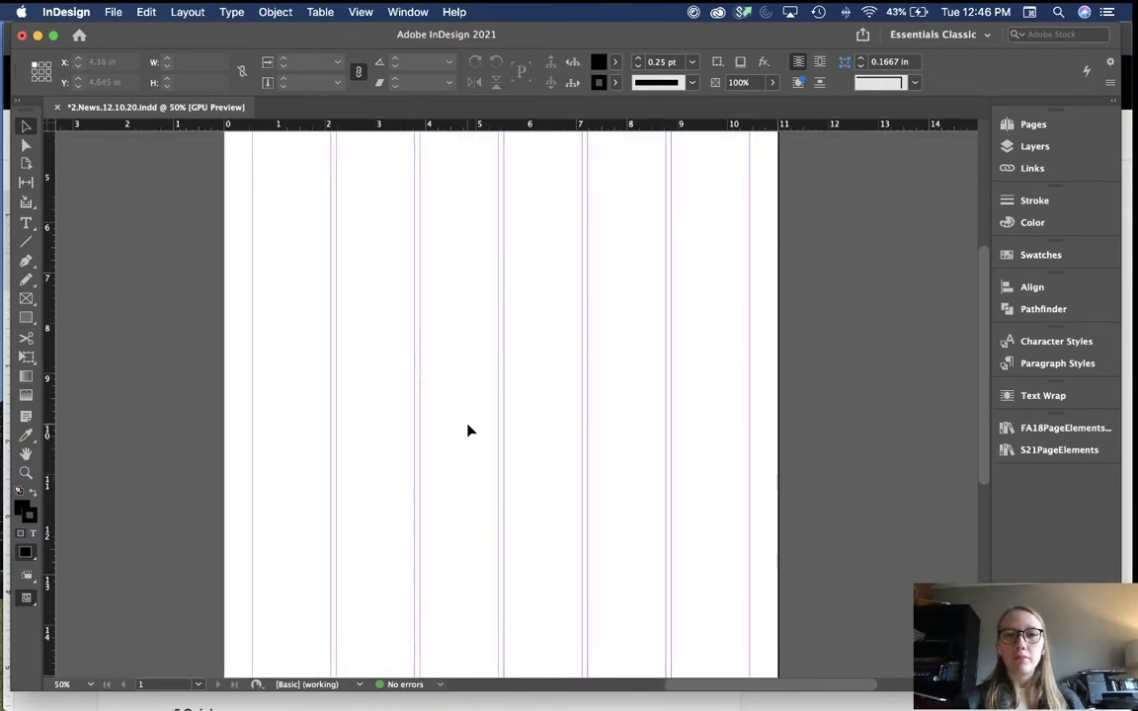
scroll(469, 430, down, 4)
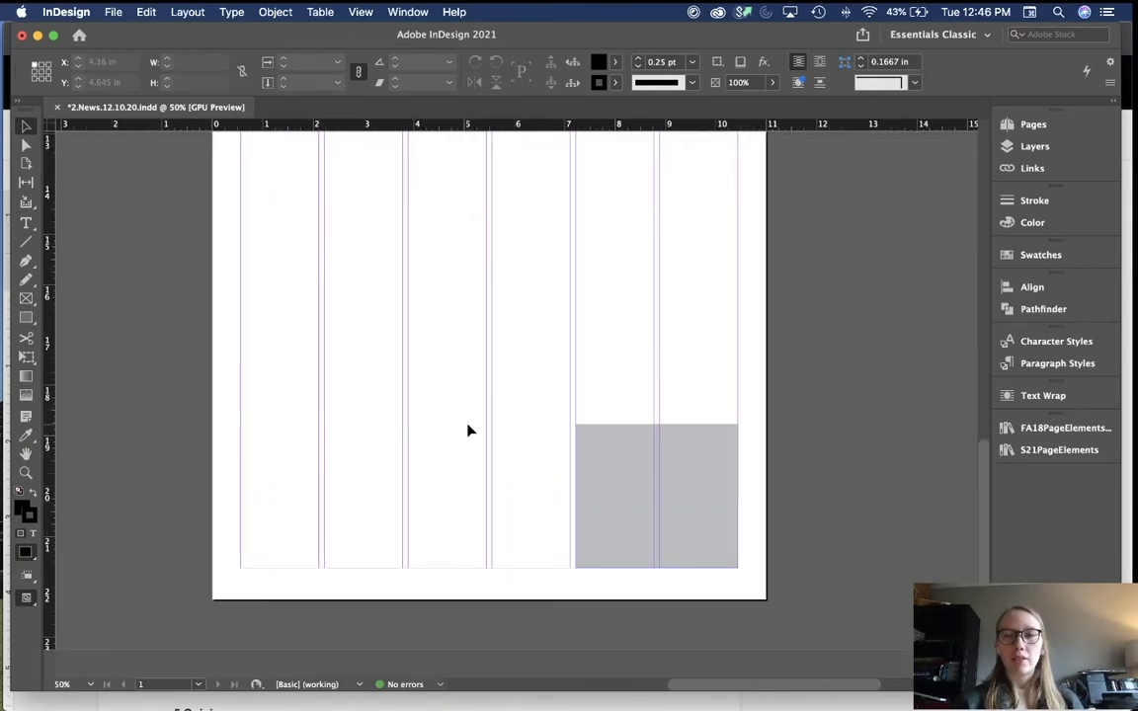
scroll(469, 431, up, 14)
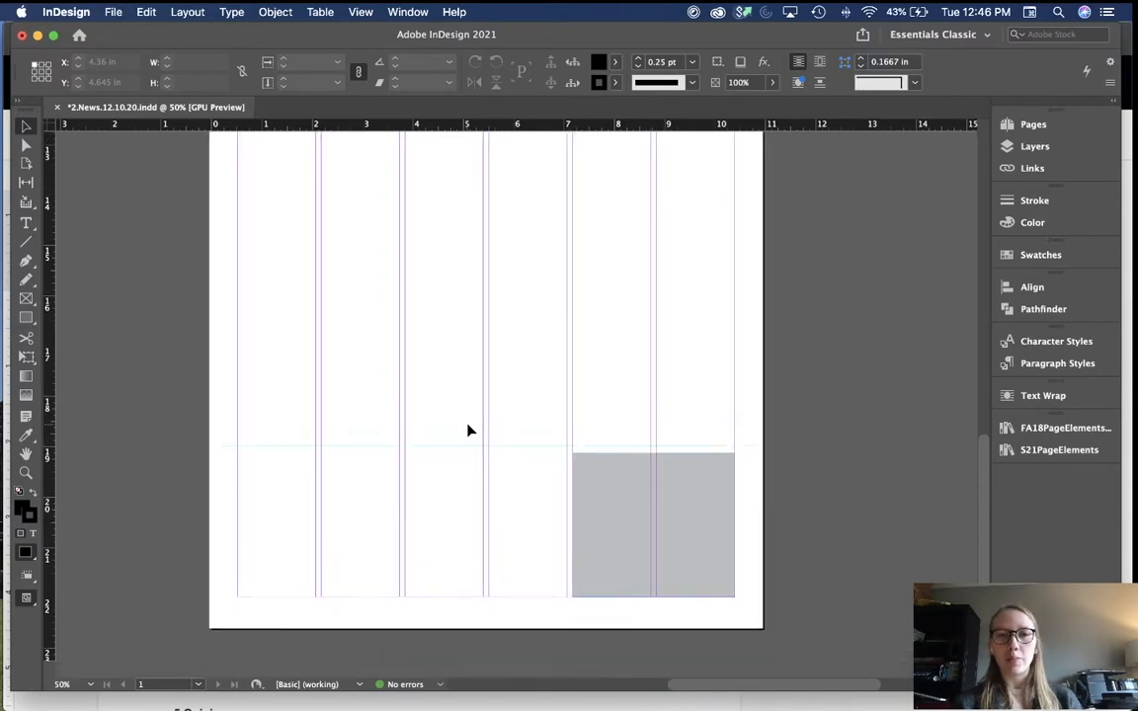
scroll(469, 431, up, 3)
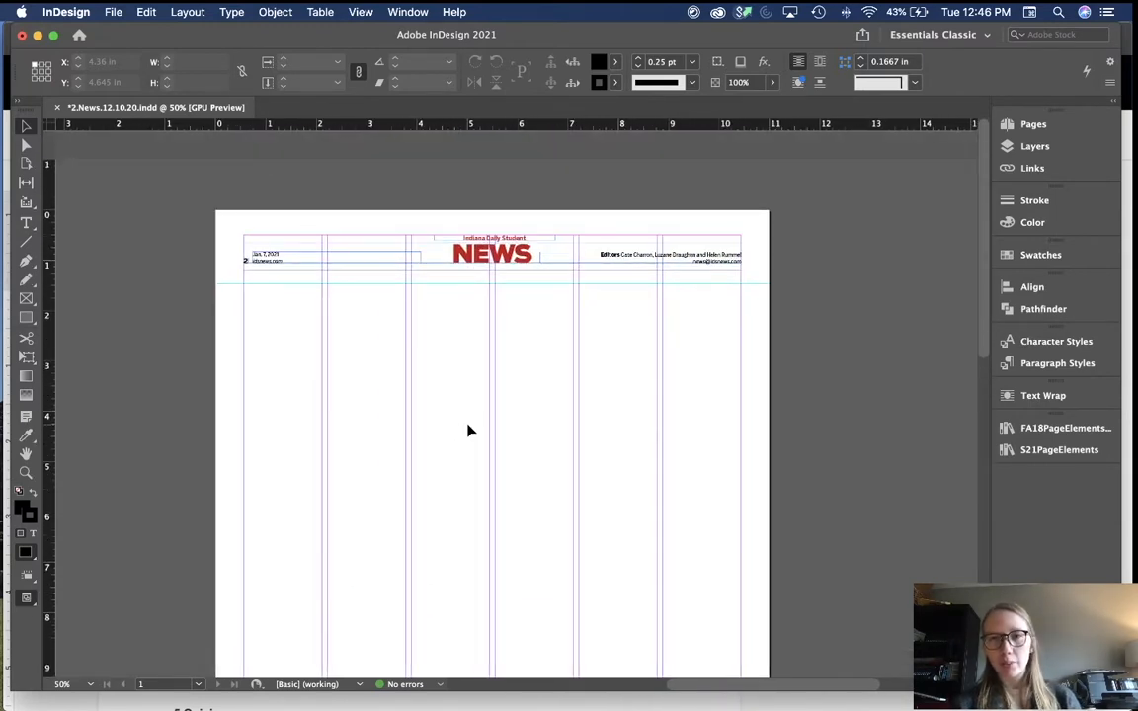
key(super+Tab)
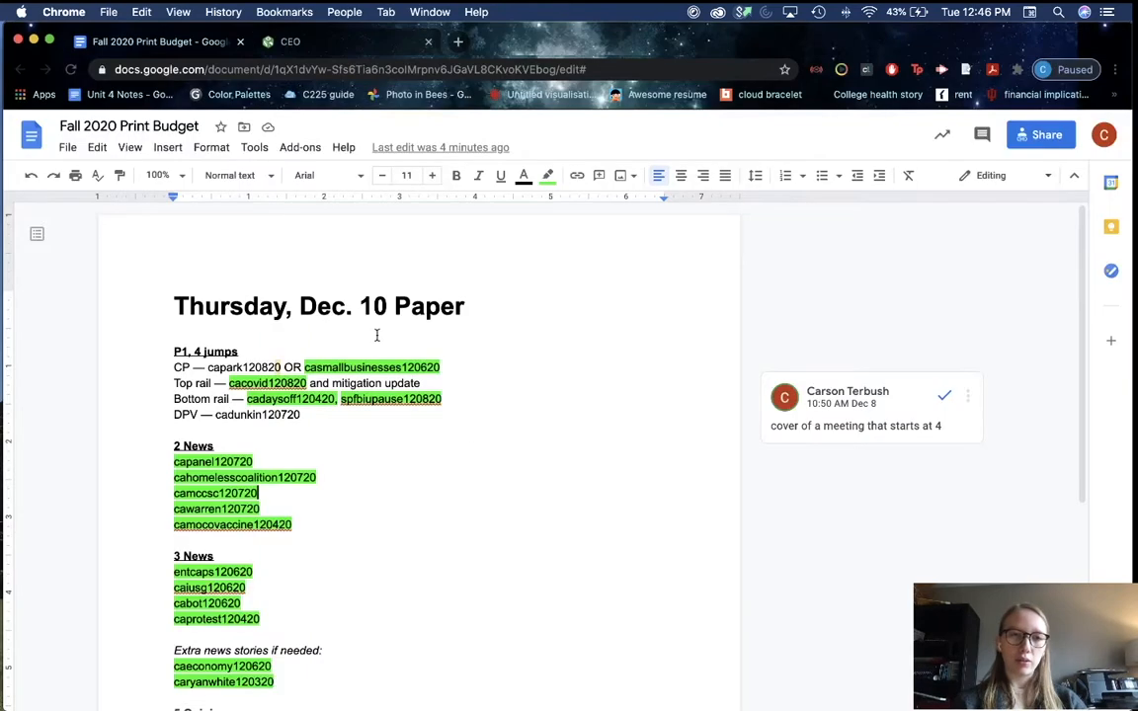
drag(317, 306, 411, 302)
click(442, 306)
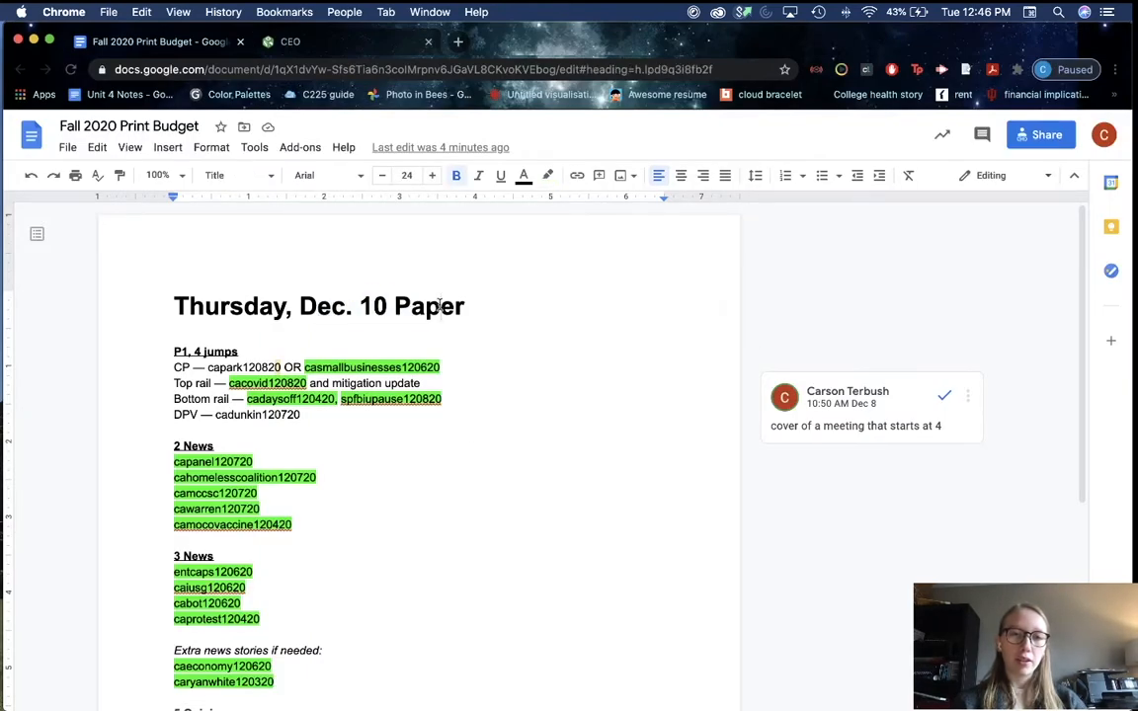
scroll(374, 480, down, 1)
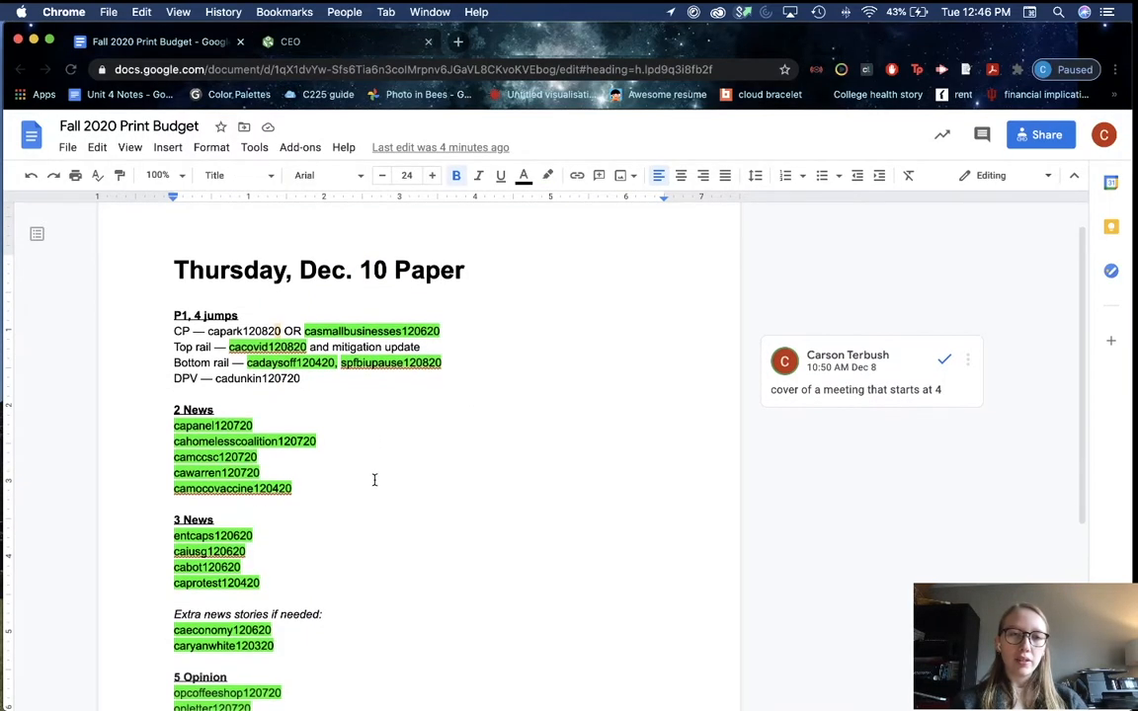
scroll(375, 480, down, 1)
drag(306, 278, 395, 284)
click(358, 472)
scroll(359, 471, down, 1)
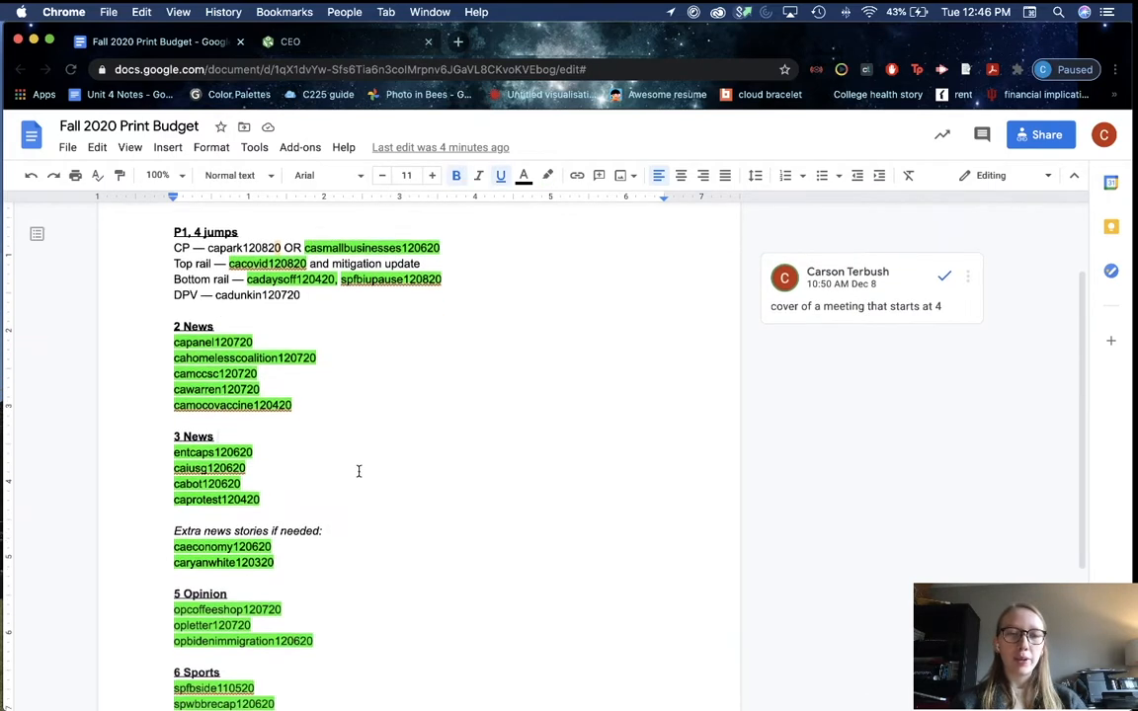
double_click(267, 368)
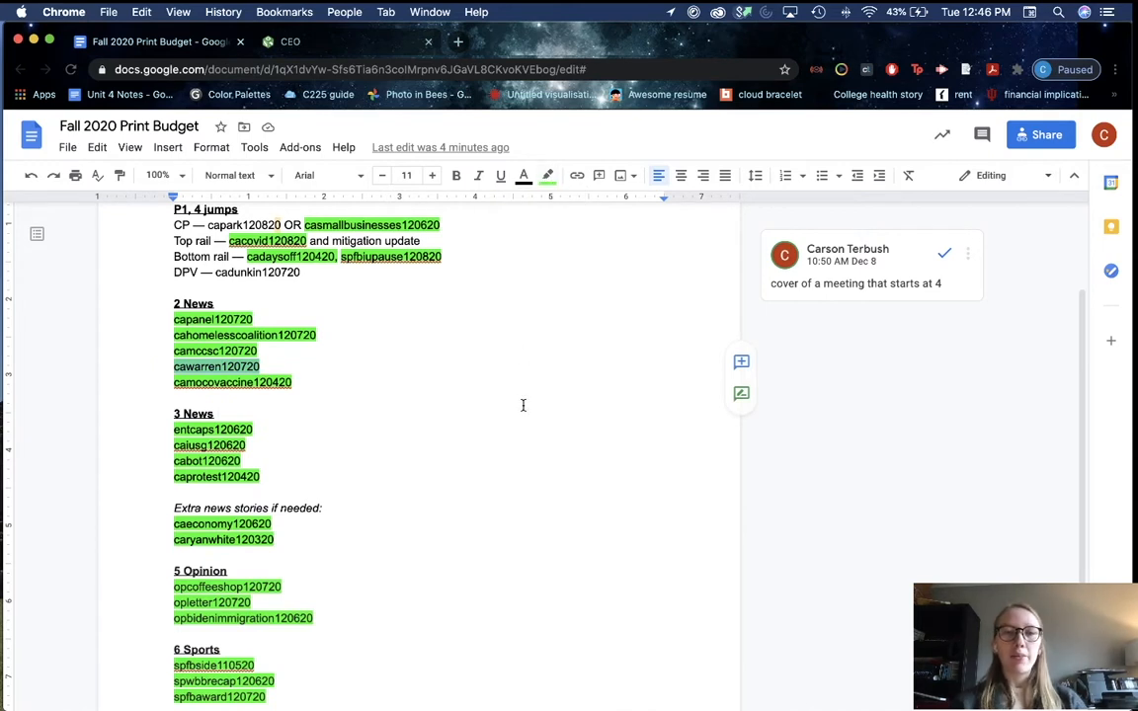
double_click(247, 352)
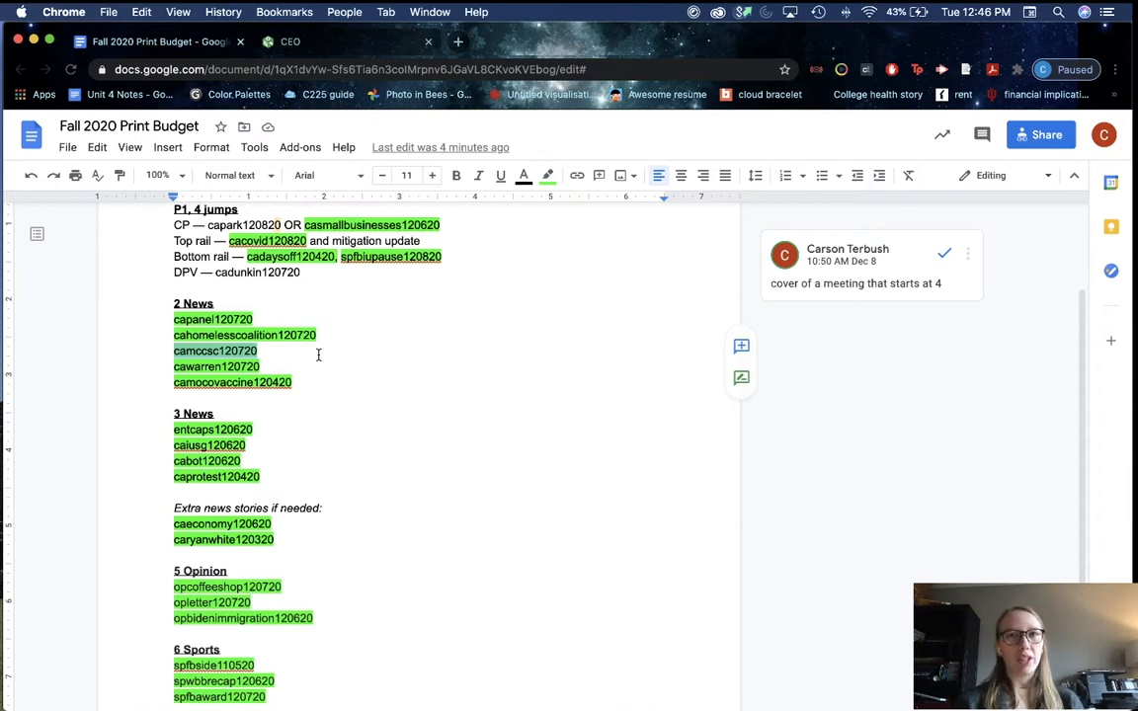
double_click(254, 335)
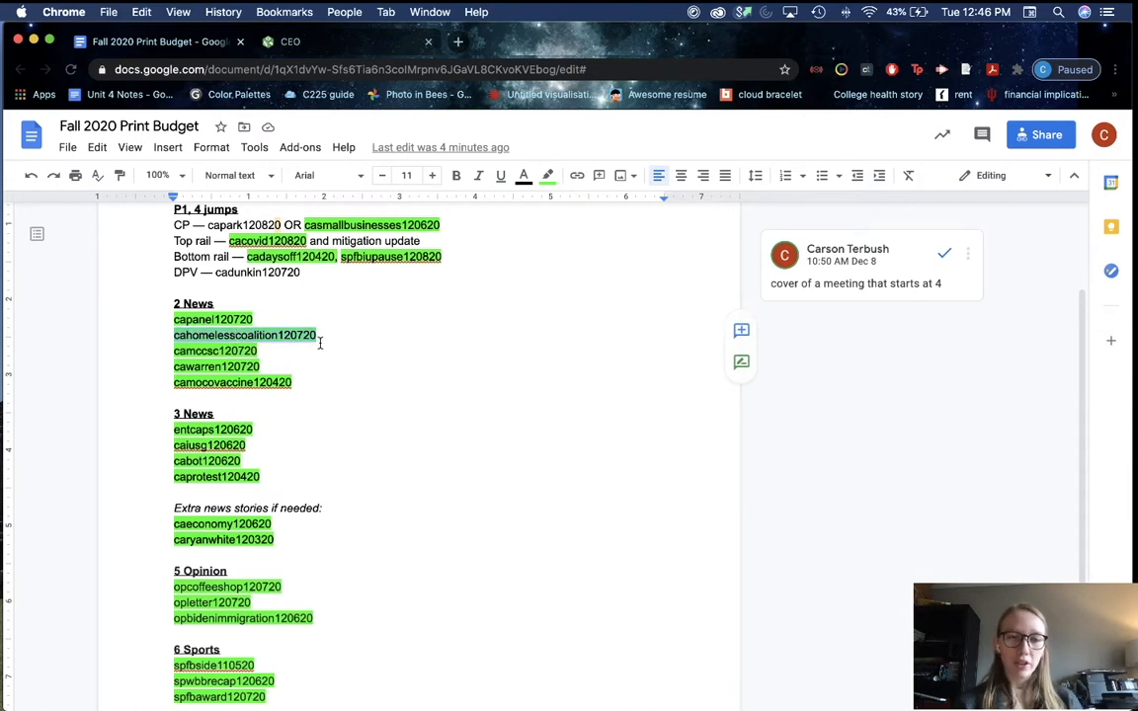
scroll(320, 343, up, 1)
scroll(320, 343, up, 1)
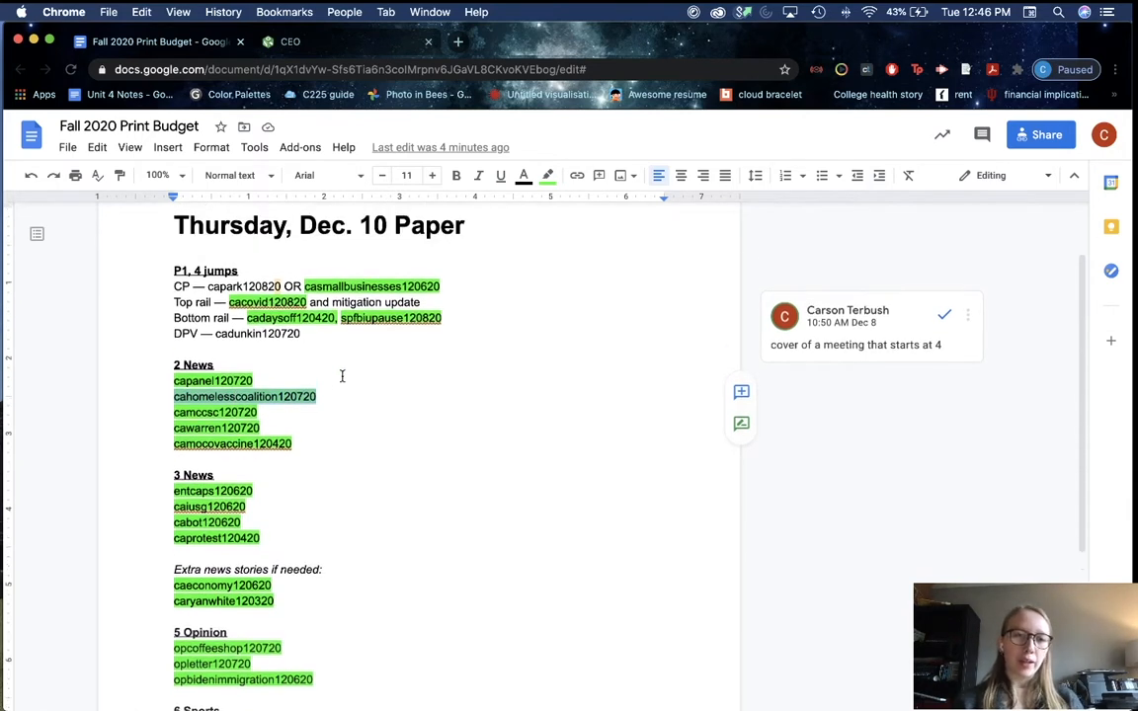
Step: Highlight the cahomelesscoalition120720 slug yellow, then begin reselecting it
click(548, 177)
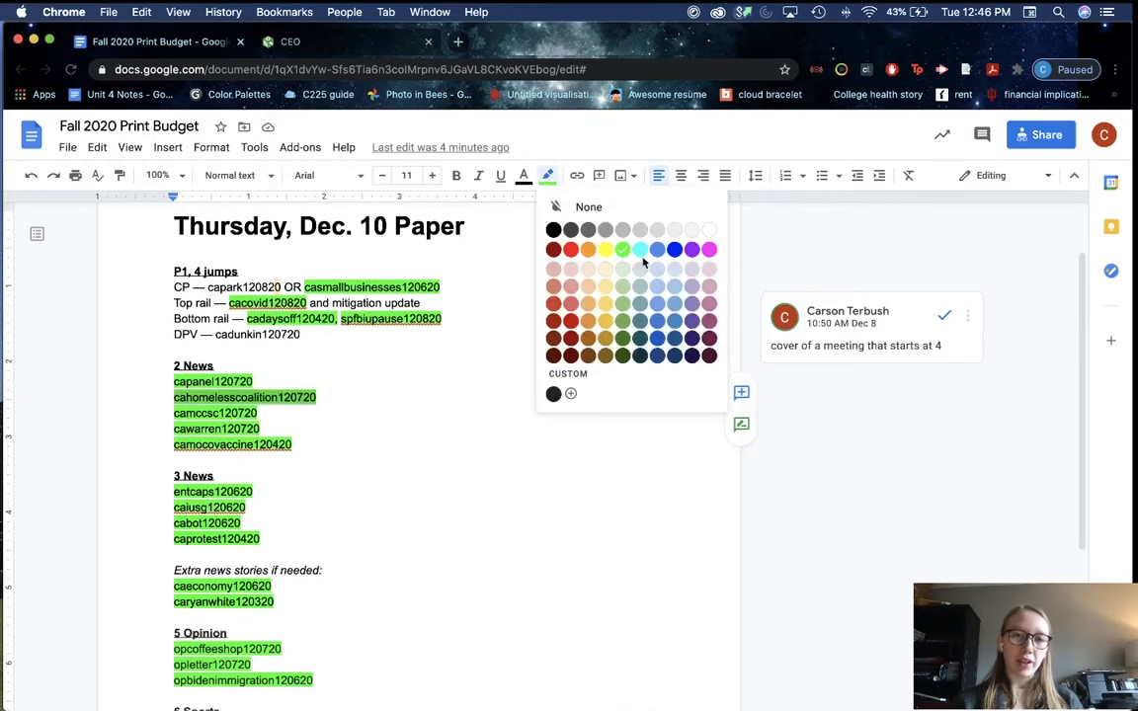
click(608, 251)
click(319, 432)
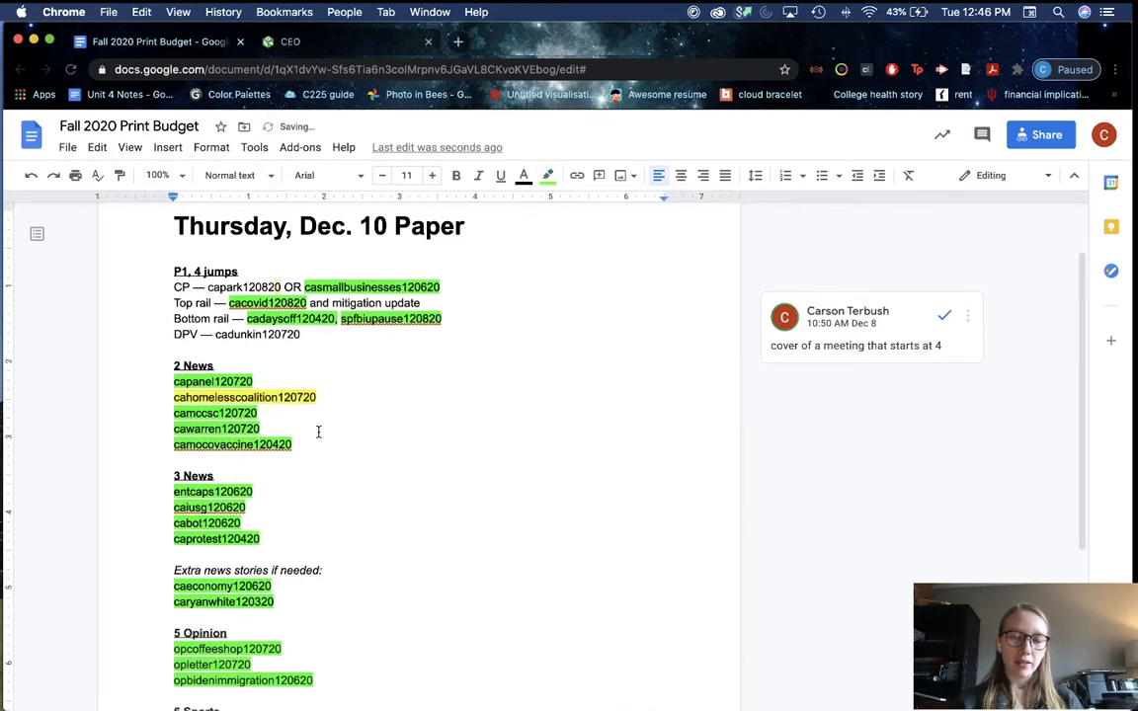
drag(160, 397, 242, 399)
click(285, 402)
click(318, 404)
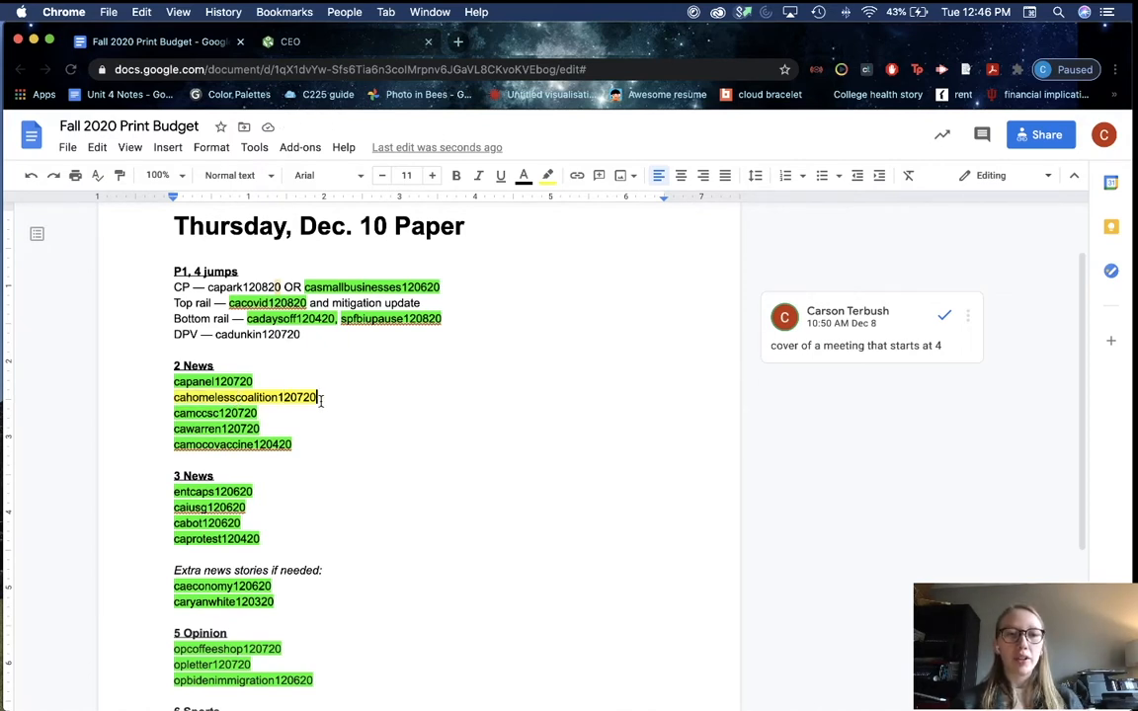
Step: Select the full cahomelesscoalition120720 slug and change its highlight to bright green
drag(321, 399, 156, 394)
click(224, 396)
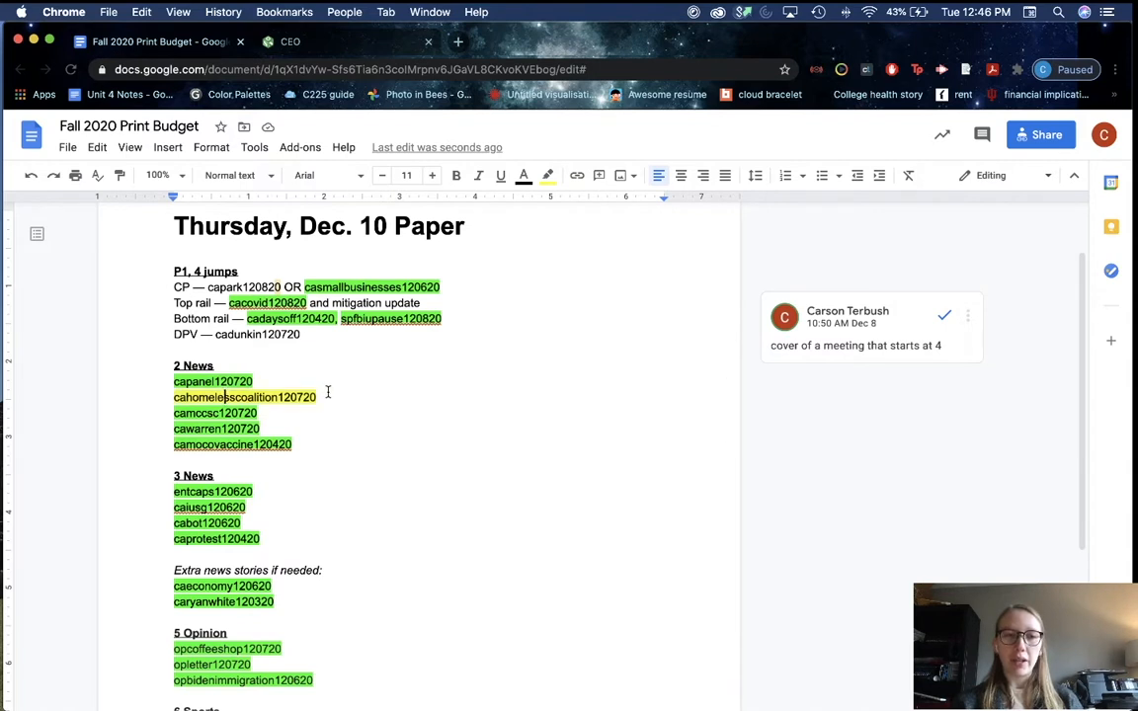
drag(326, 399, 161, 400)
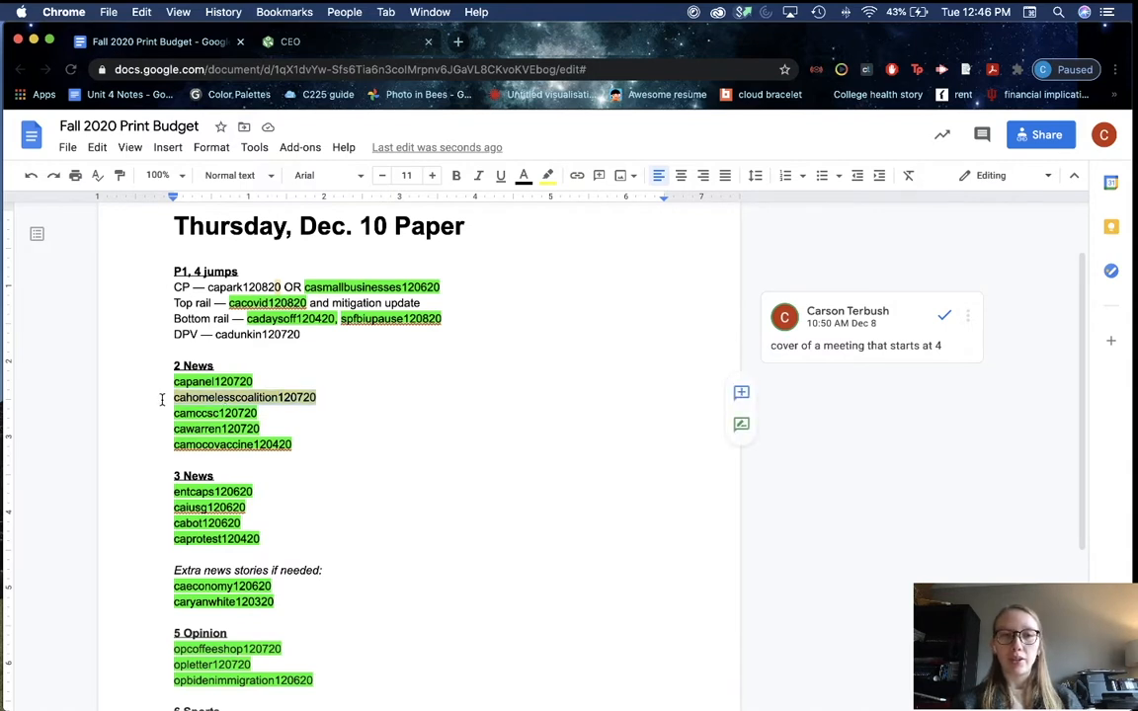
click(547, 175)
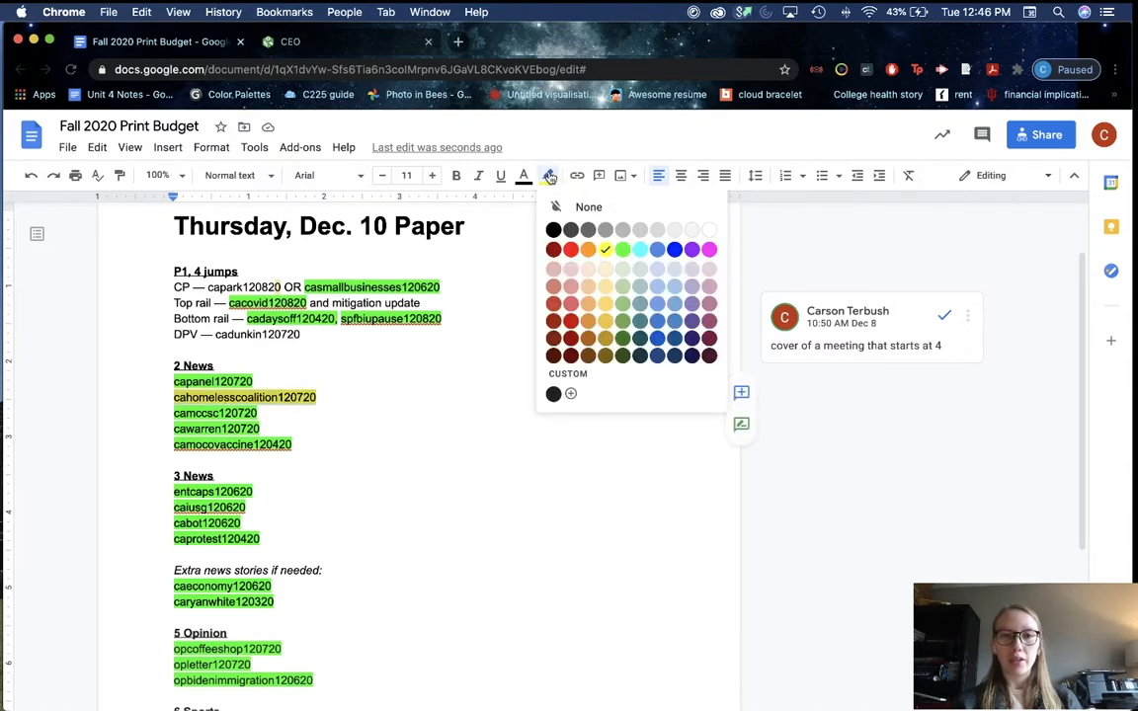
click(629, 246)
click(289, 371)
scroll(336, 405, down, 1)
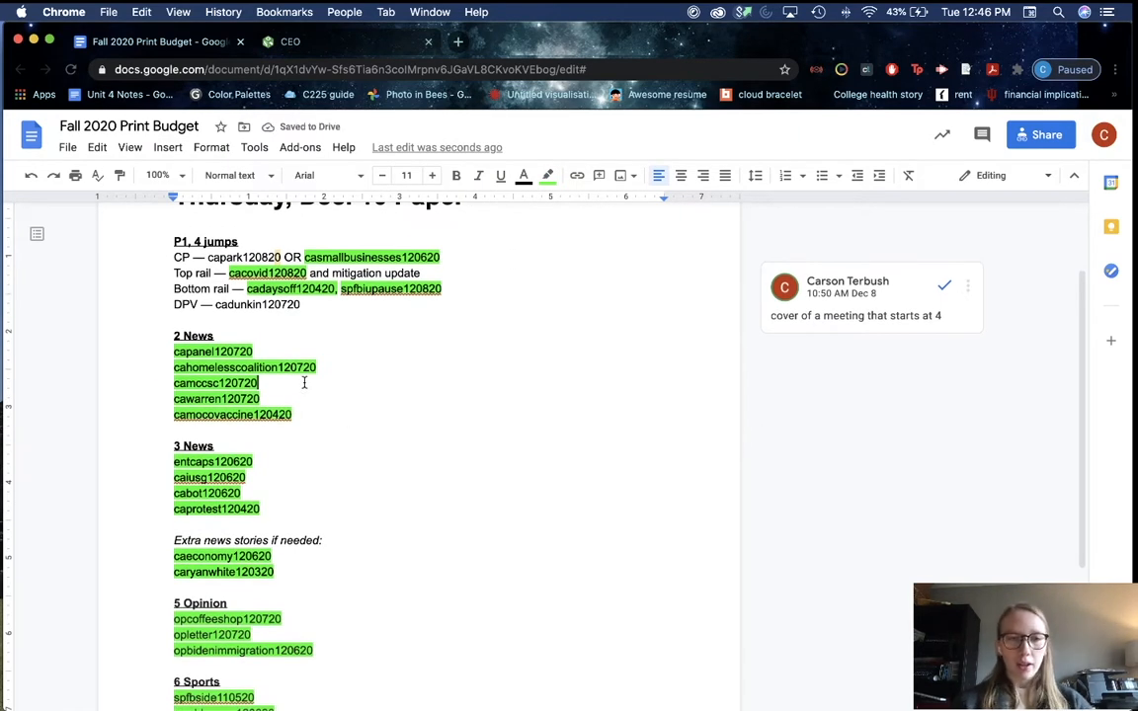
Step: Glance over the InDesign layout and return to the print budget document
key(super+Tab)
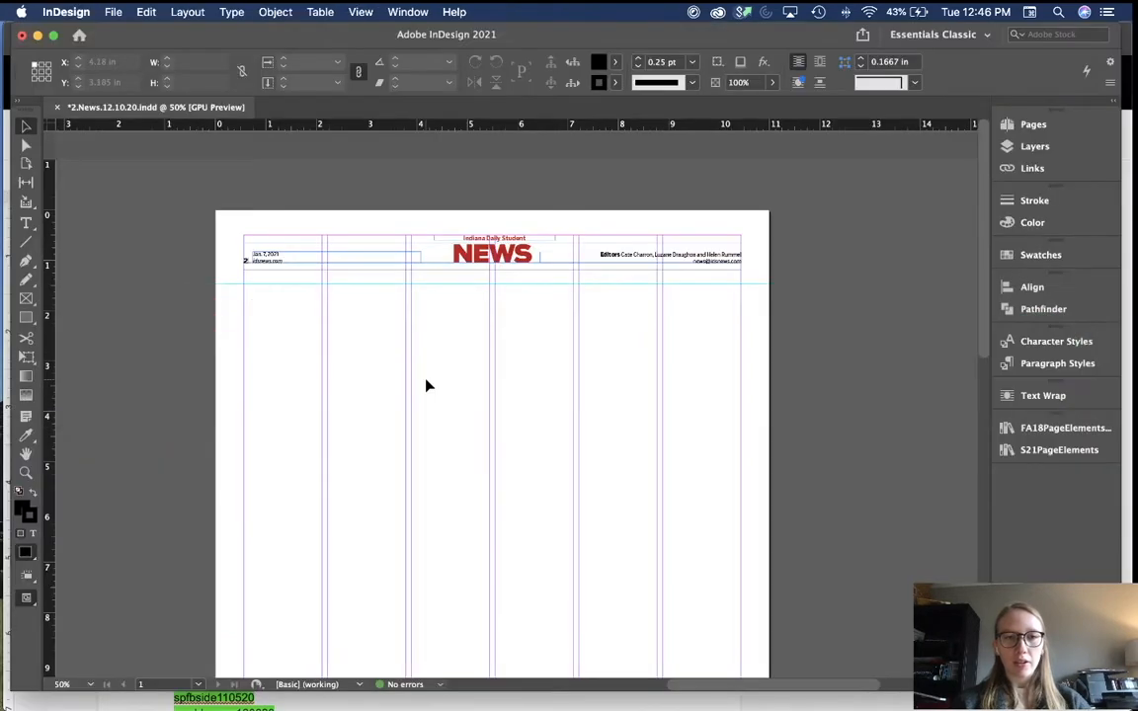
scroll(427, 385, down, 2)
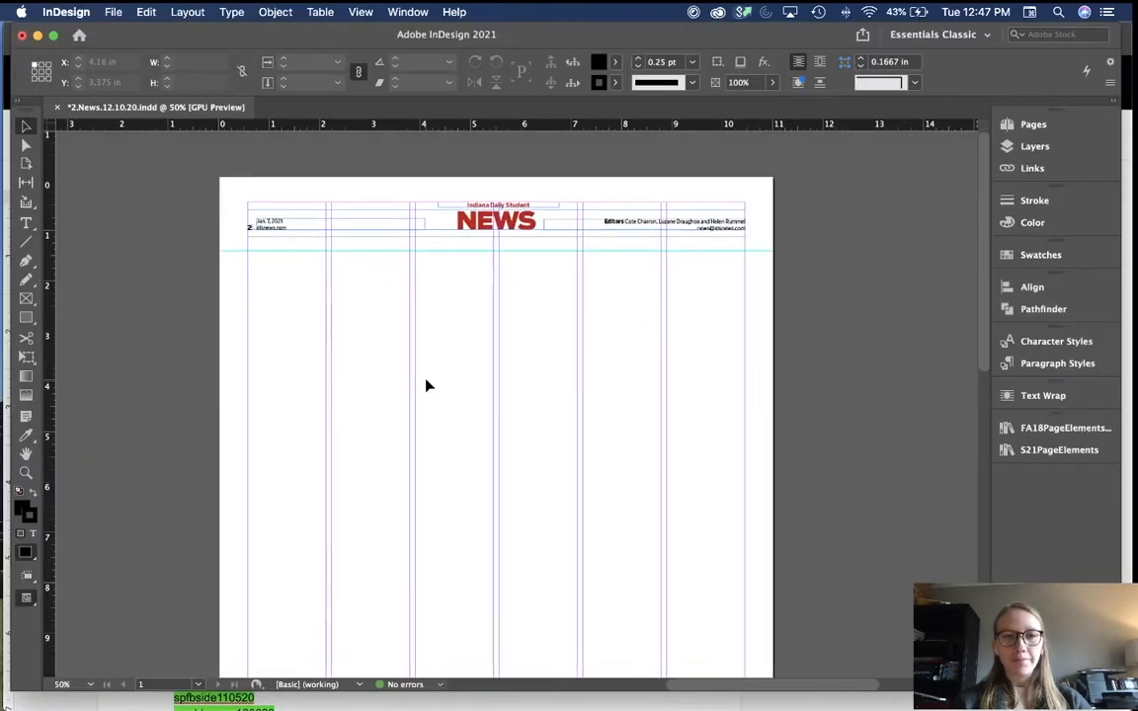
scroll(427, 385, down, 2)
key(super+Tab)
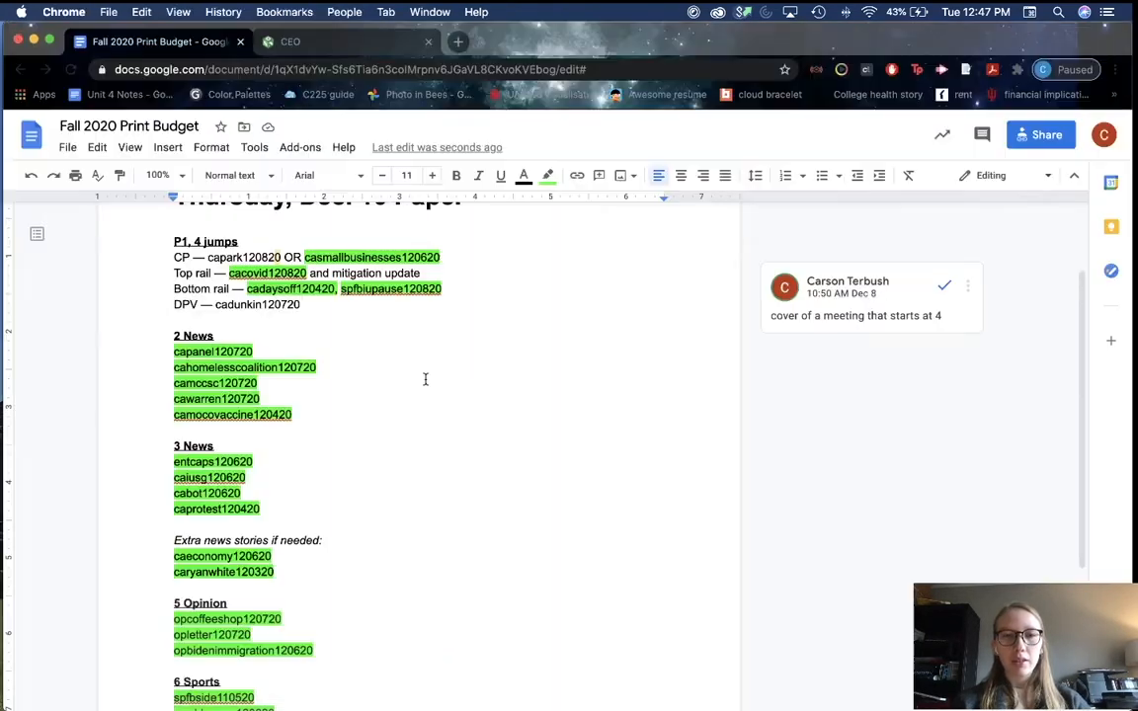
scroll(180, 313, up, 3)
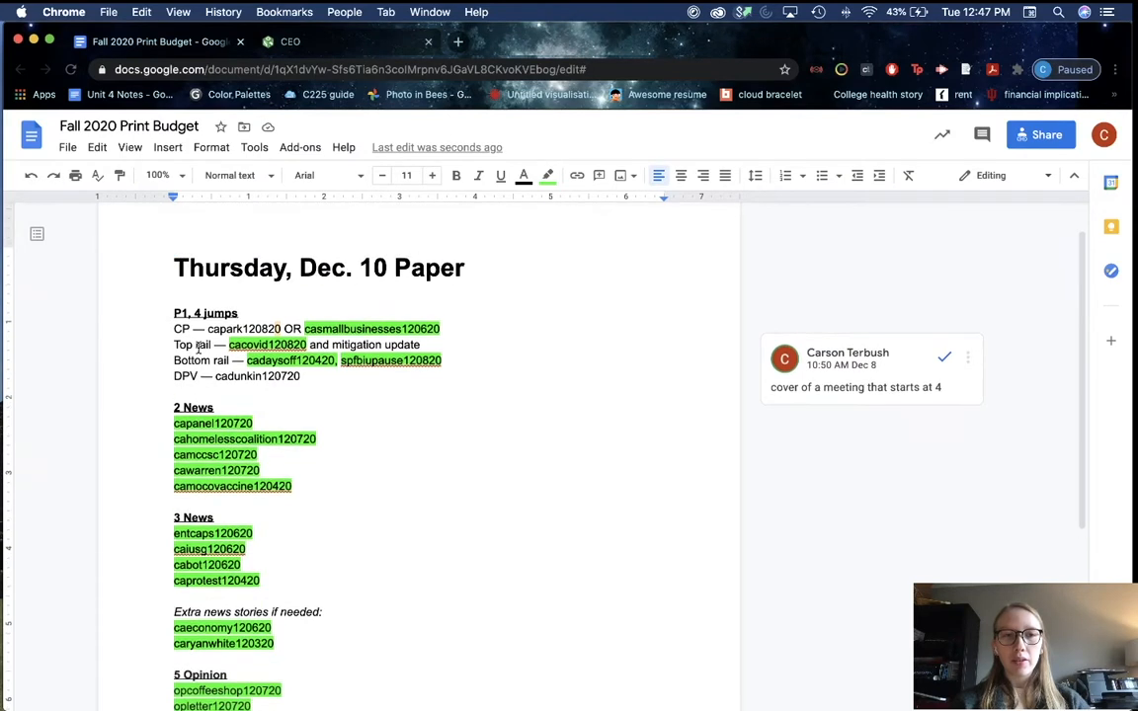
scroll(215, 338, down, 3)
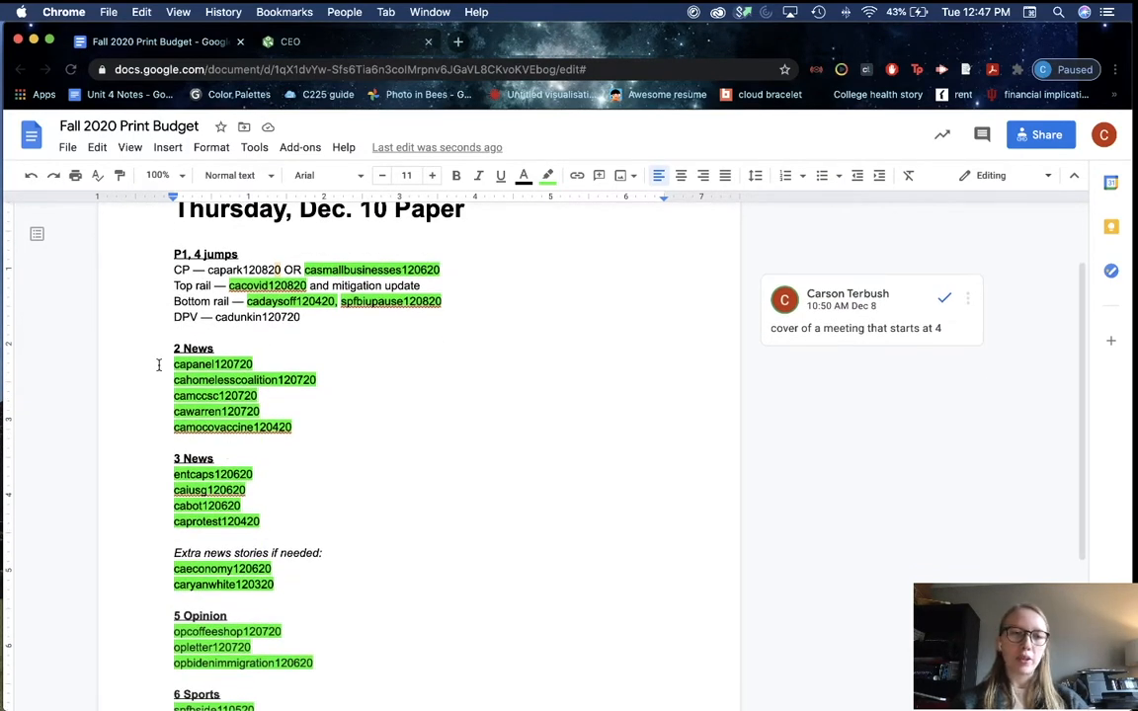
Step: Select the capanel120720 slug and the 'Dec. 10' title text in the budget
drag(157, 363, 268, 368)
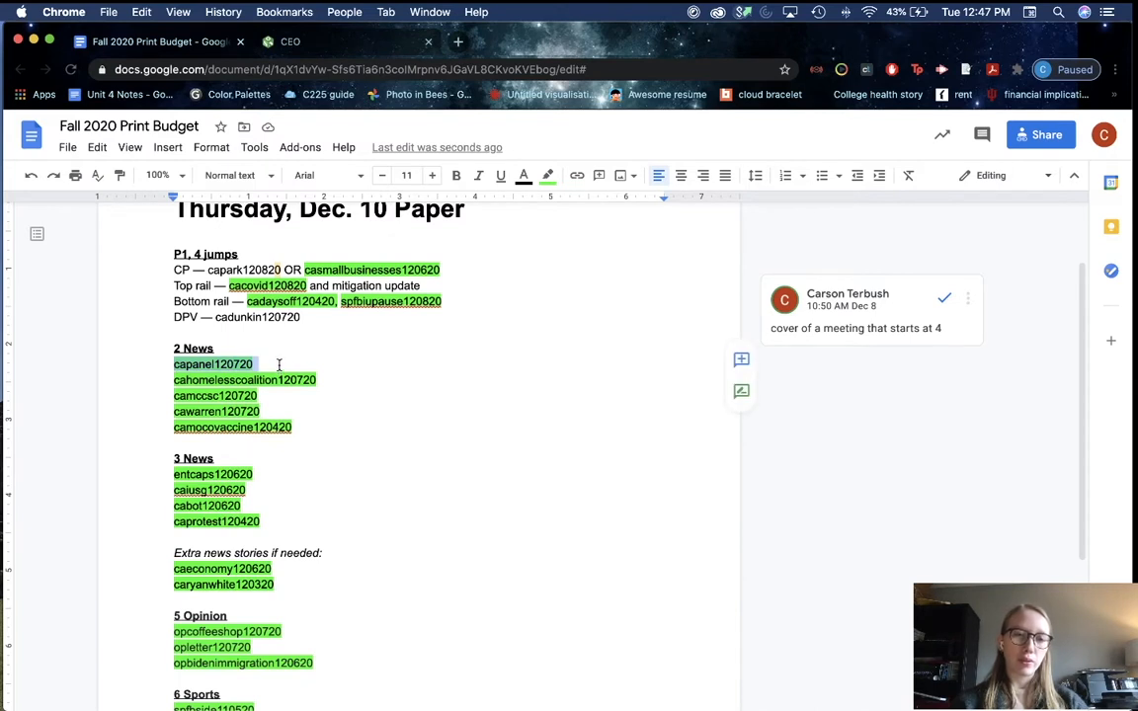
click(278, 366)
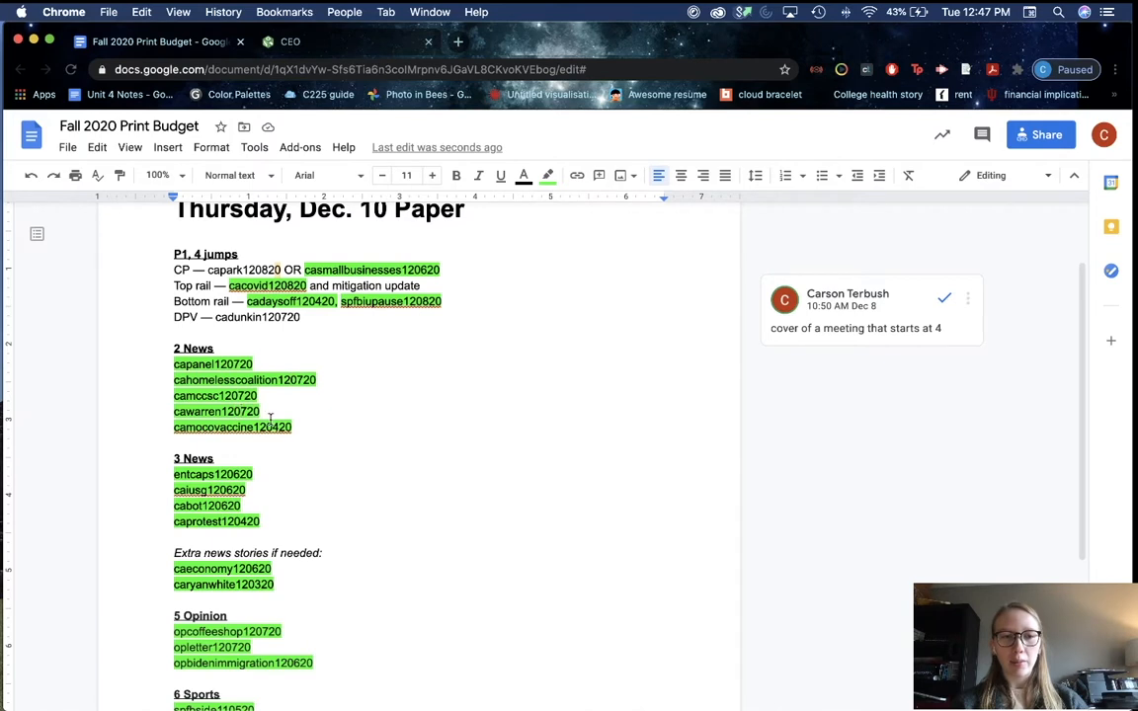
click(292, 427)
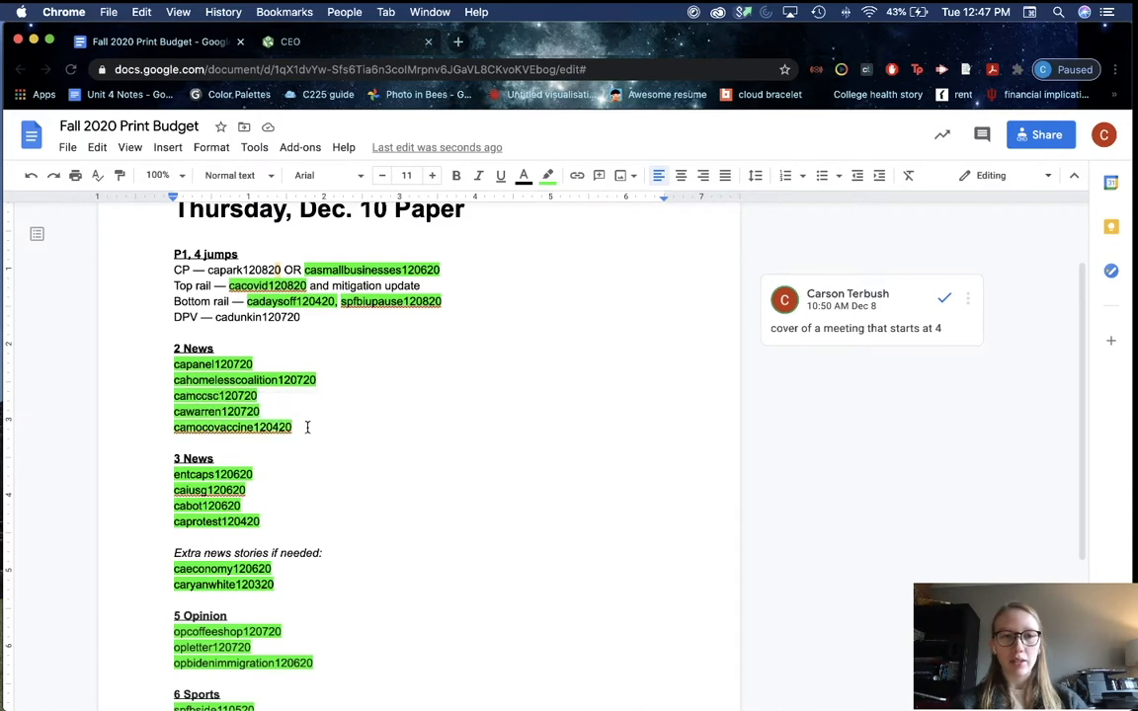
scroll(307, 427, up, 1)
scroll(307, 427, down, 1)
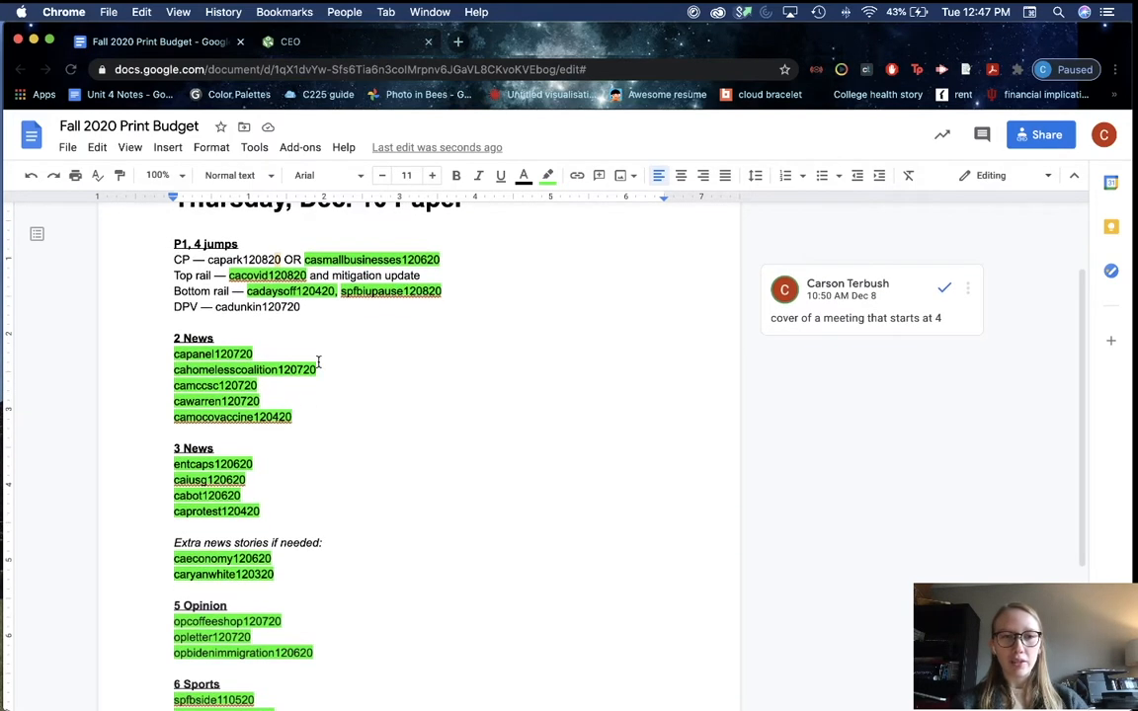
scroll(317, 364, up, 2)
click(302, 248)
drag(302, 247, 388, 249)
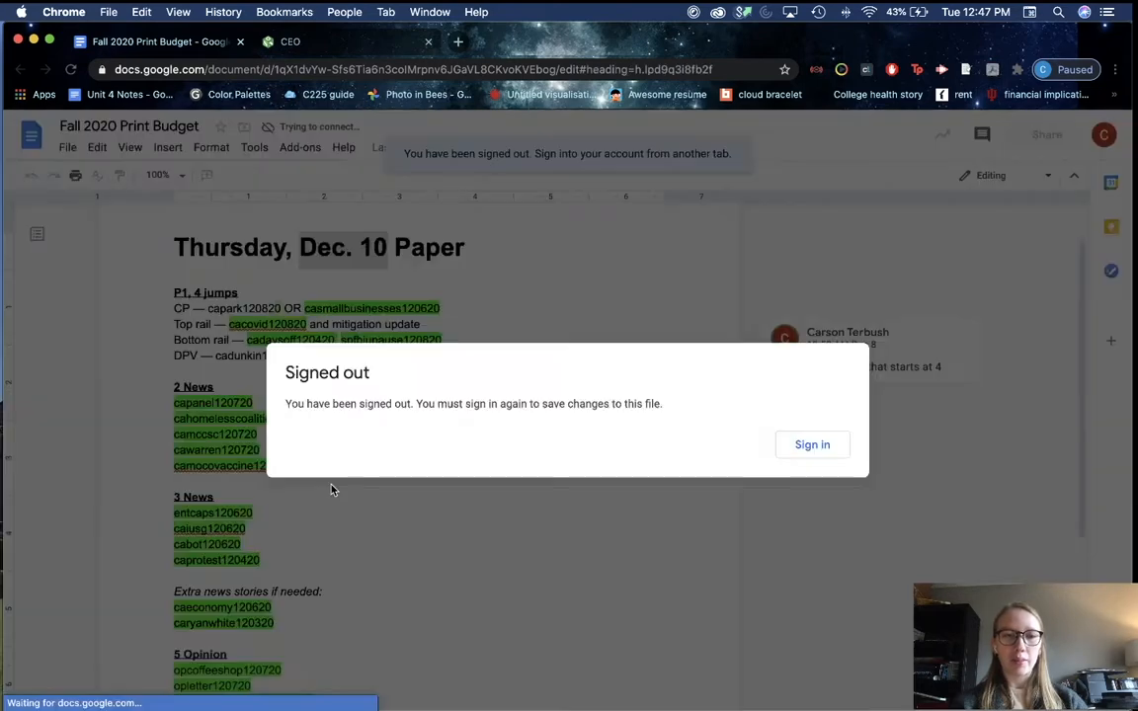
Step: Reload the signed-out budget doc and copy the capanel120720 slug
key(super+r)
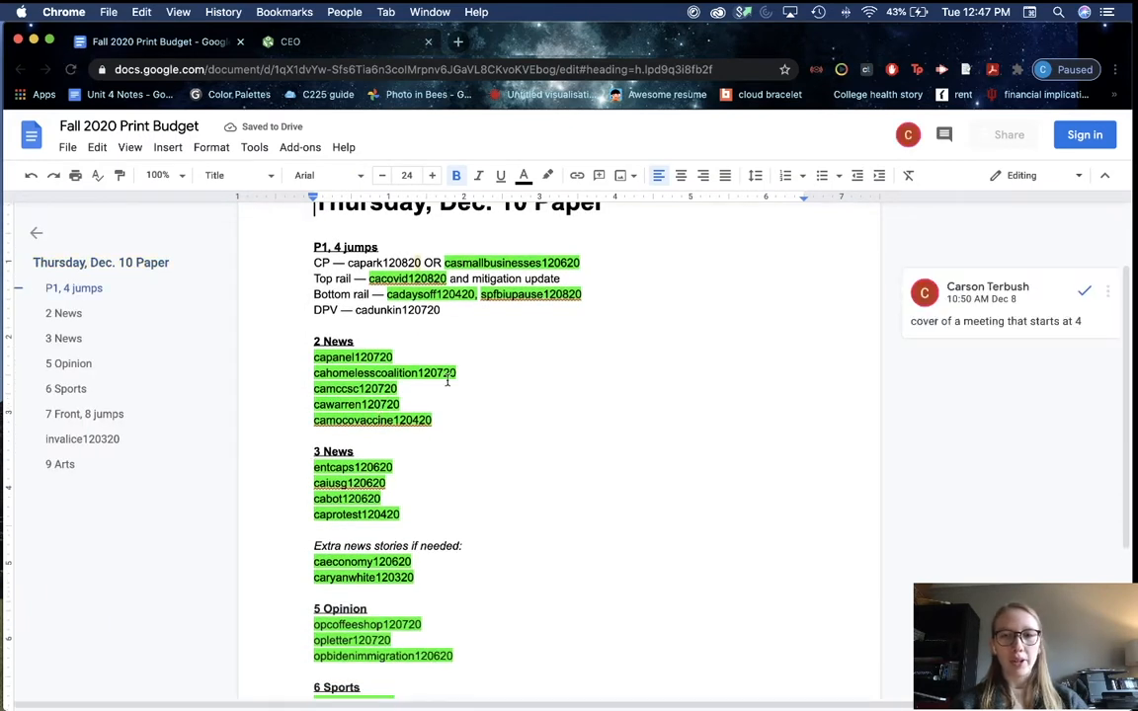
click(379, 357)
key(shift+Home)
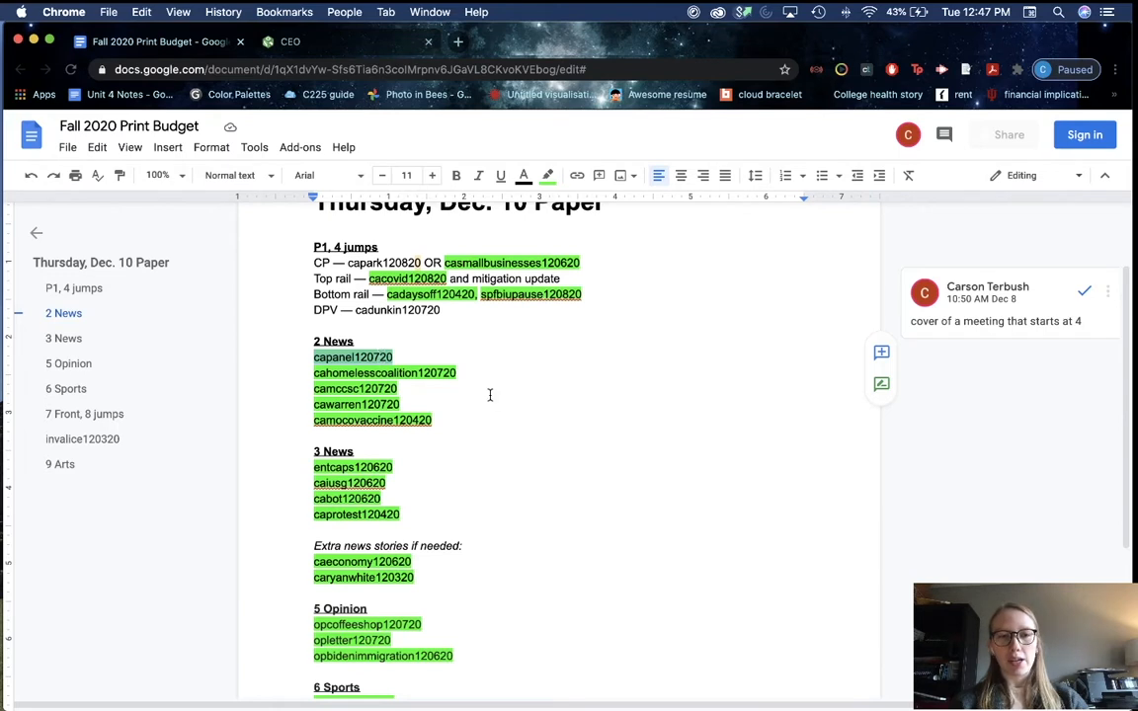
key(super+c)
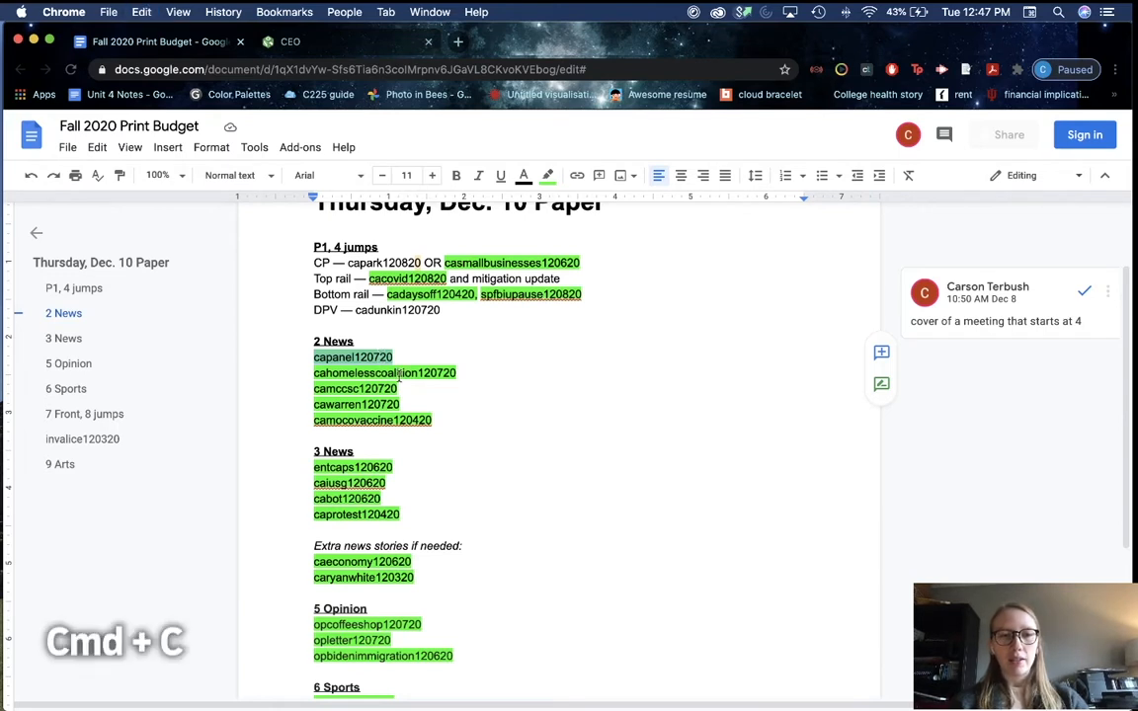
click(281, 357)
key(shift+End)
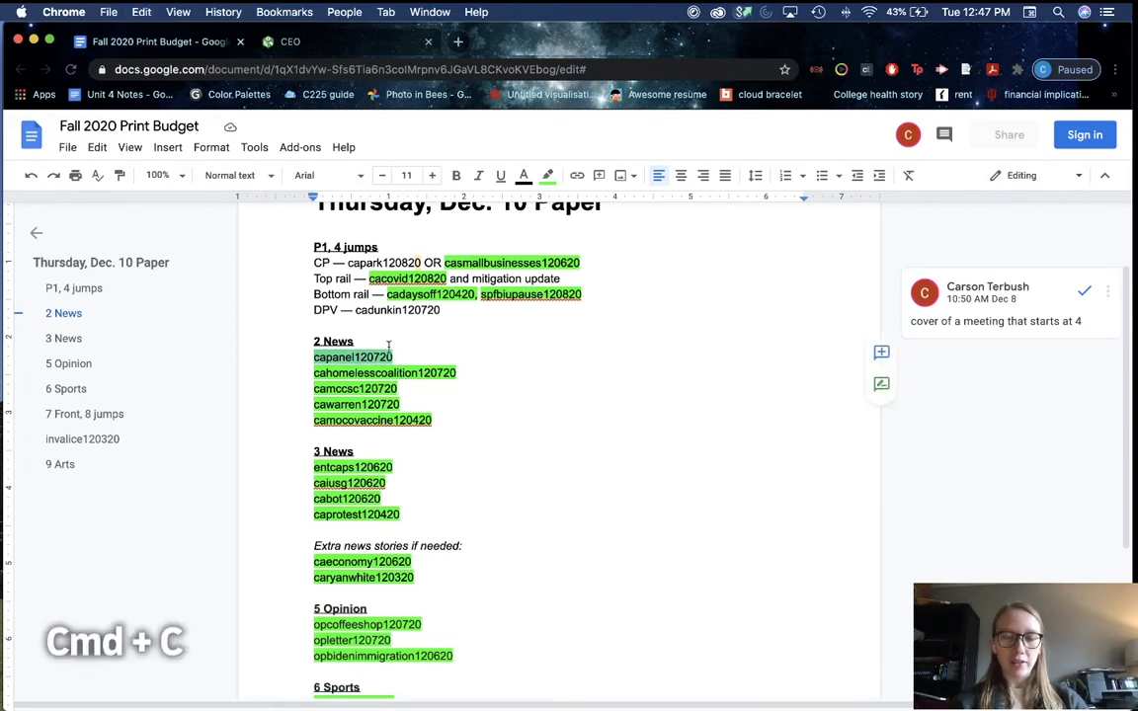
click(331, 43)
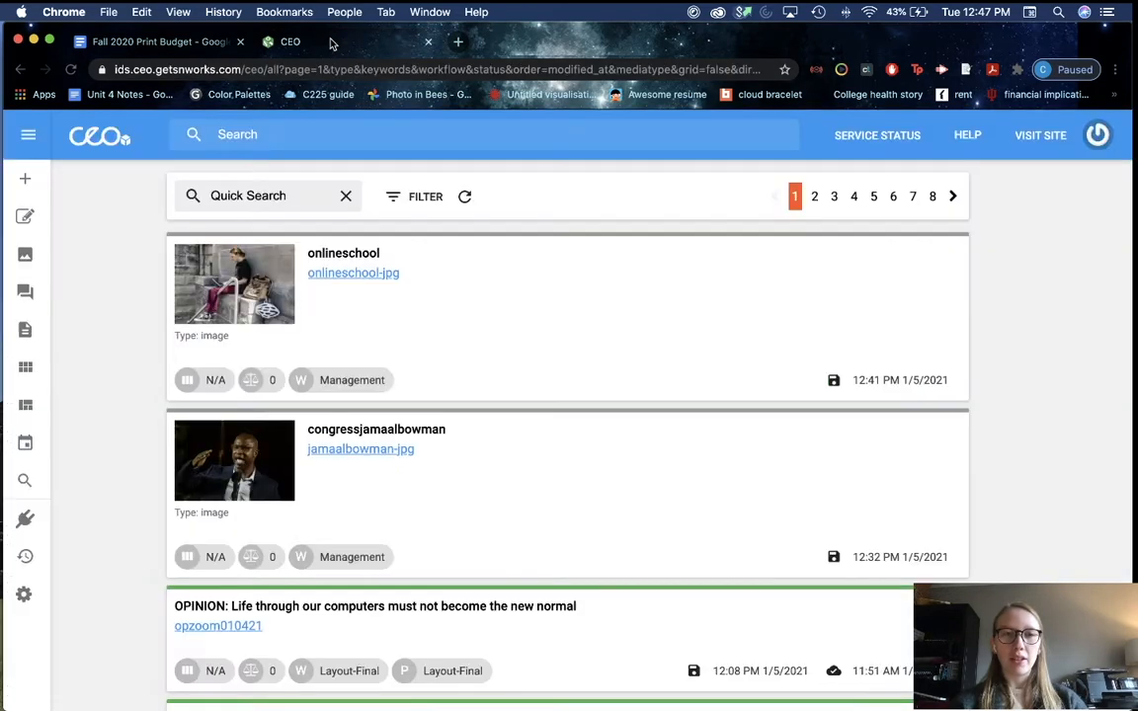
Step: Search SNworks CEO for capanel120720 and open the matching article
click(321, 134)
key(super+v)
key(Return)
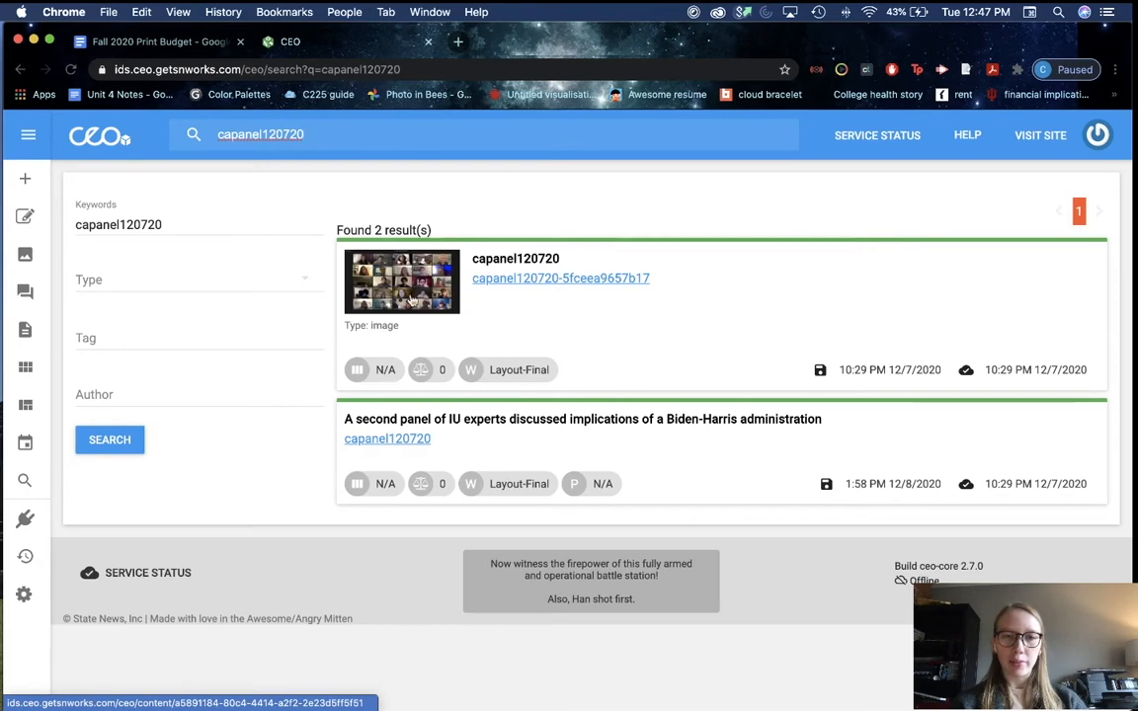
click(667, 435)
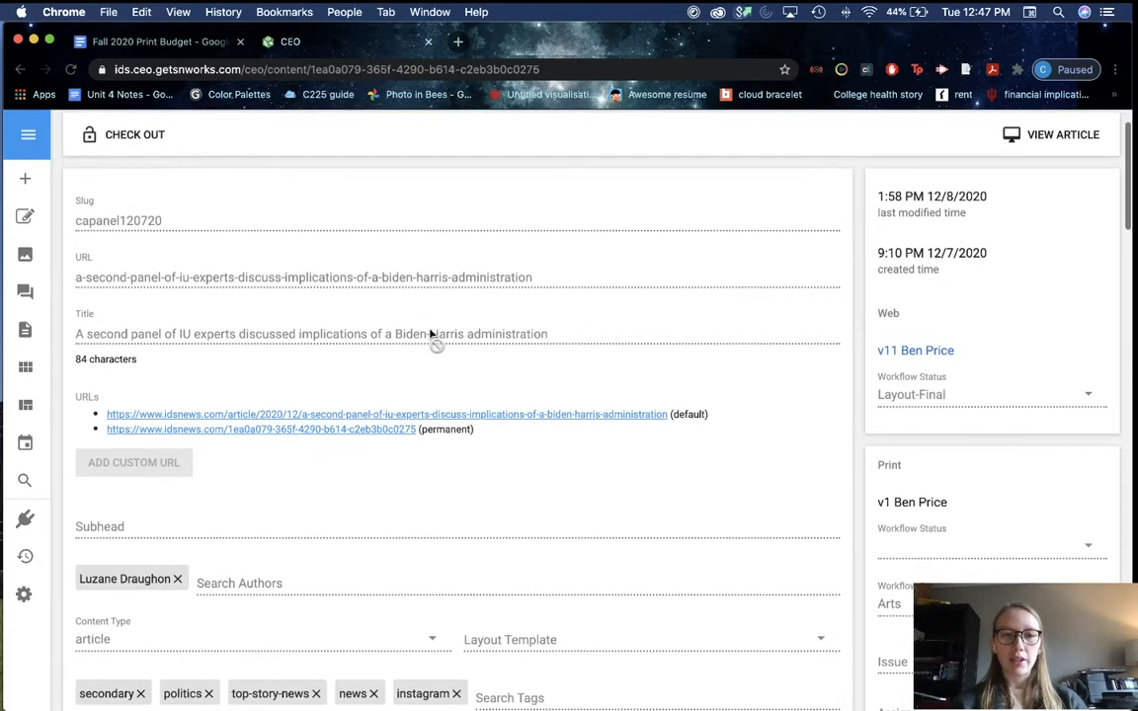
Step: Read through the Biden-Harris expert panel article before returning to InDesign
scroll(544, 427, down, 5)
scroll(544, 426, down, 10)
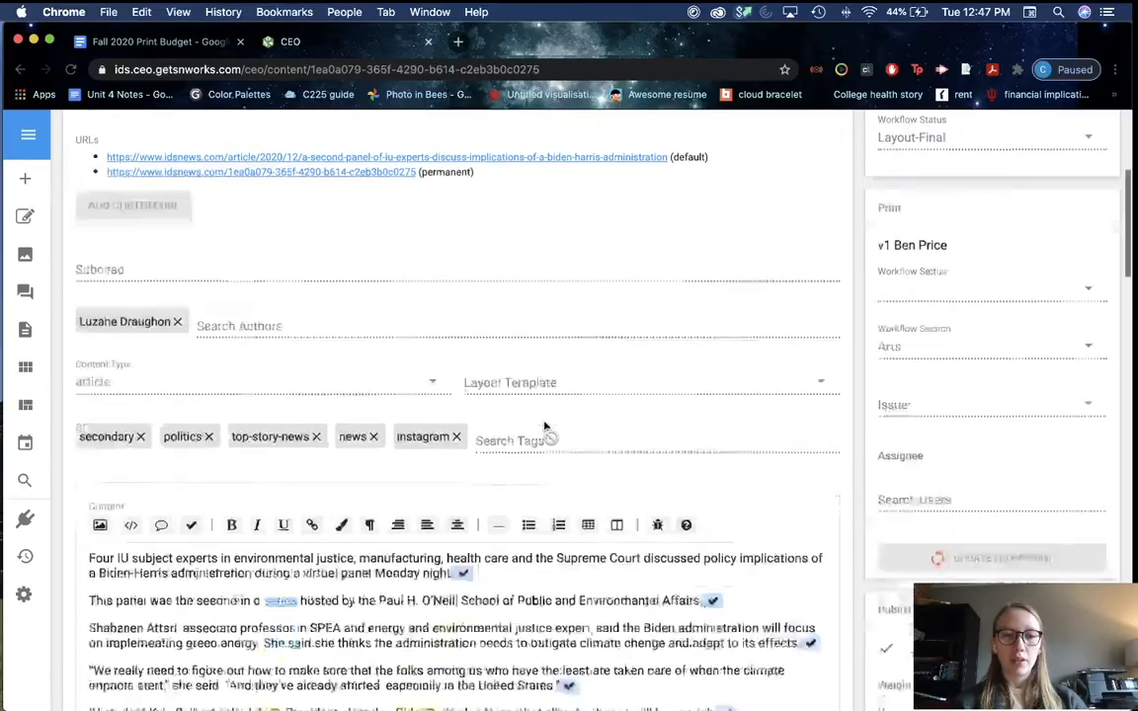
scroll(544, 425, down, 5)
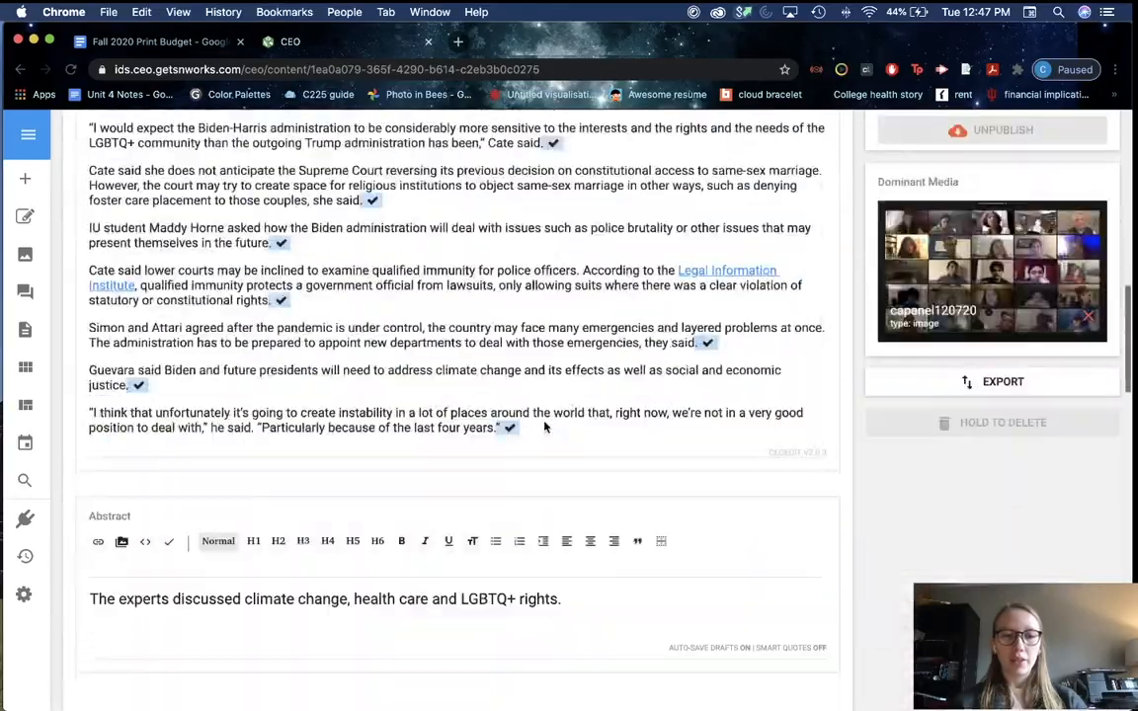
scroll(544, 424, up, 3)
scroll(544, 425, down, 6)
scroll(544, 426, up, 15)
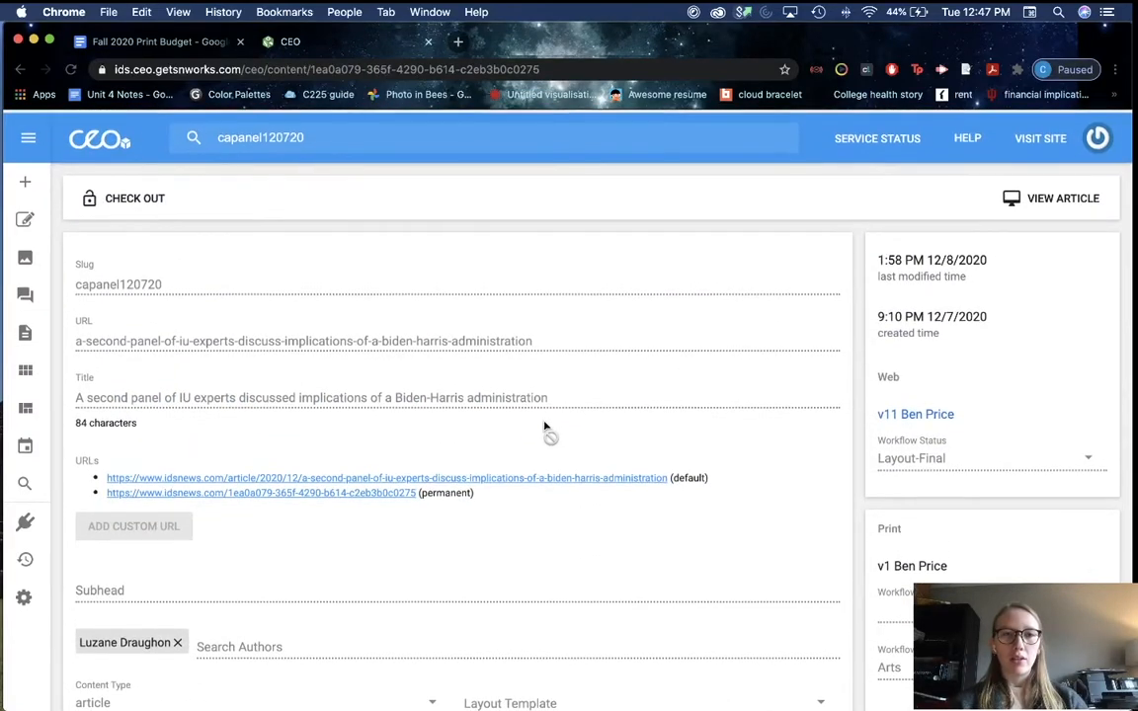
key(super+Tab)
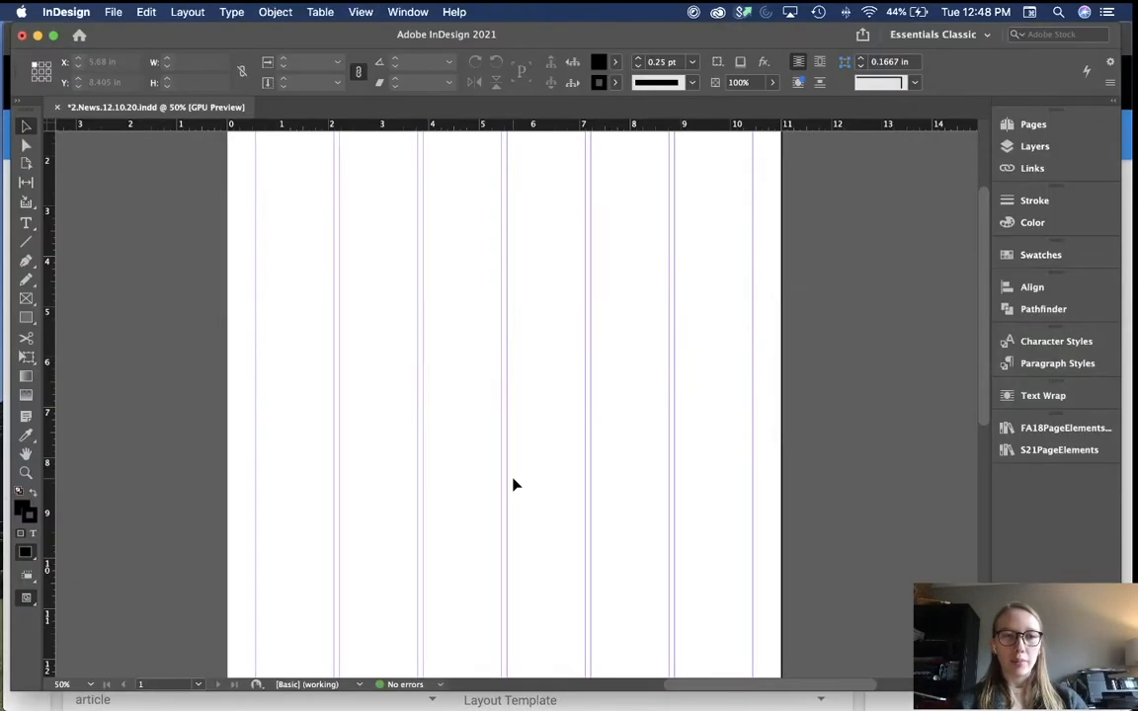
Step: Set the InDesign view to 50% and select the article's full title in CEO
key(super+equal)
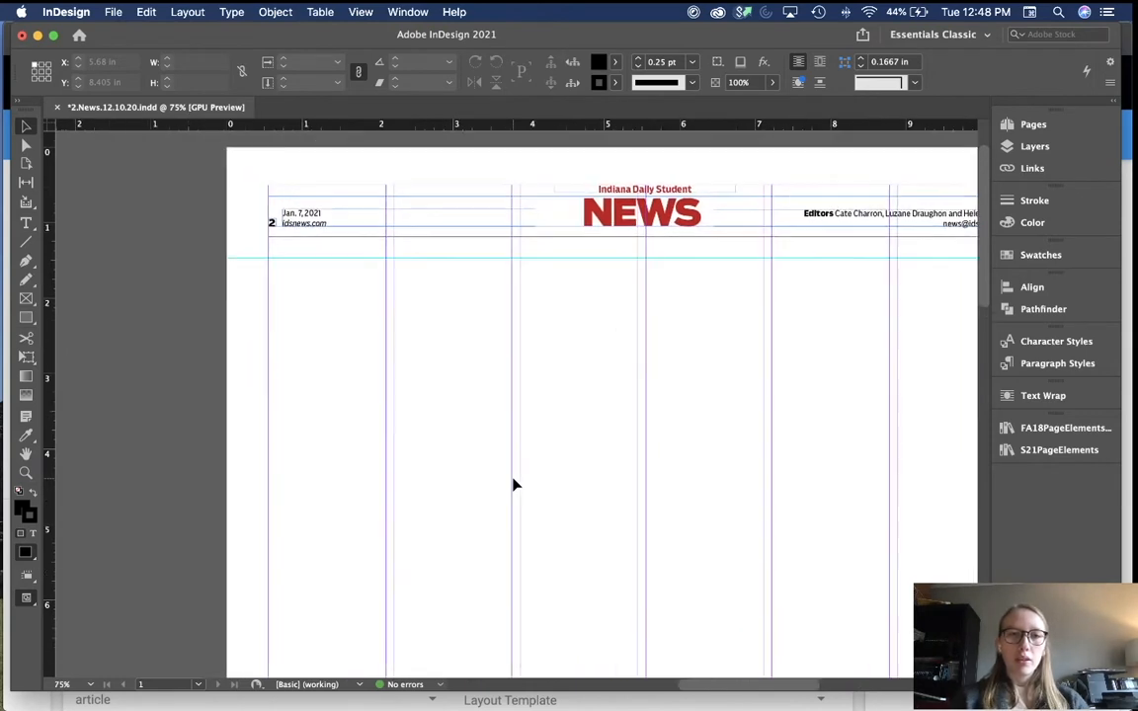
key(super+minus)
key(super+minus)
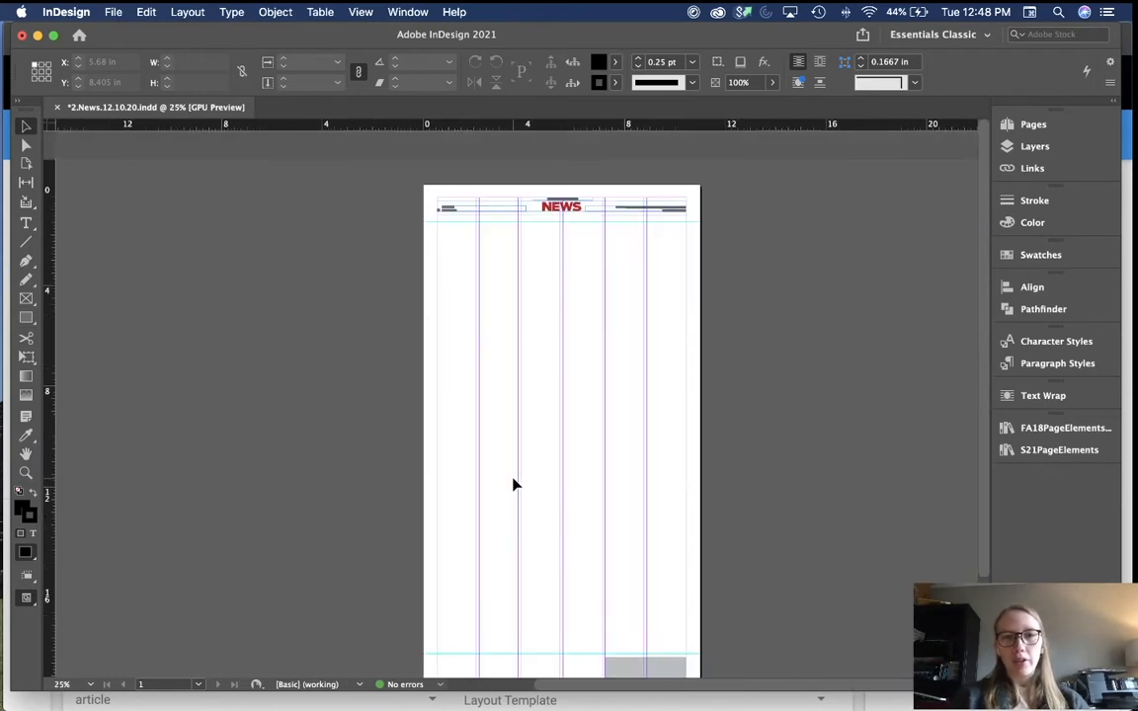
key(super+equal)
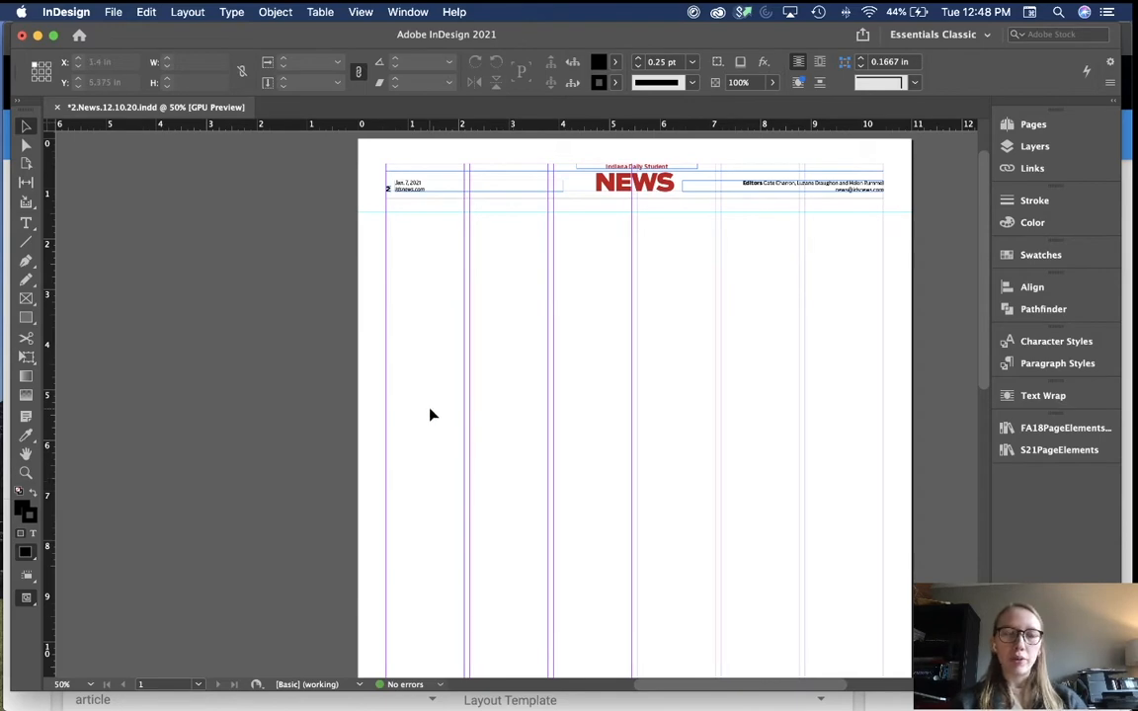
key(super+Tab)
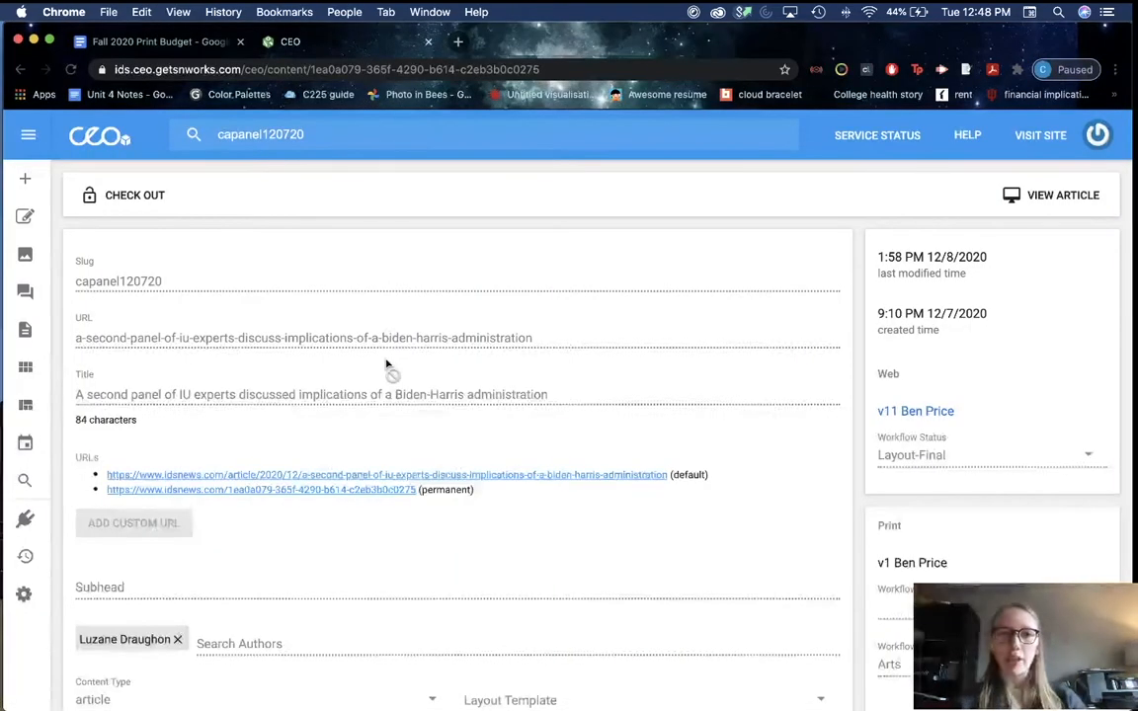
scroll(290, 363, down, 1)
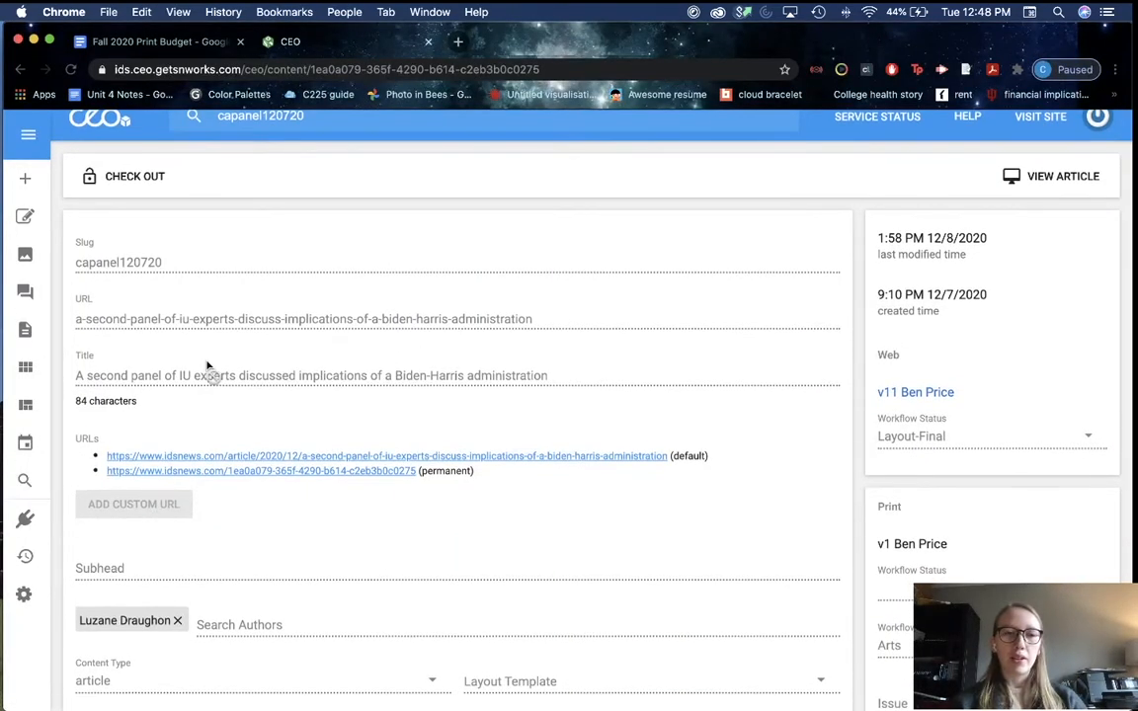
scroll(209, 368, down, 1)
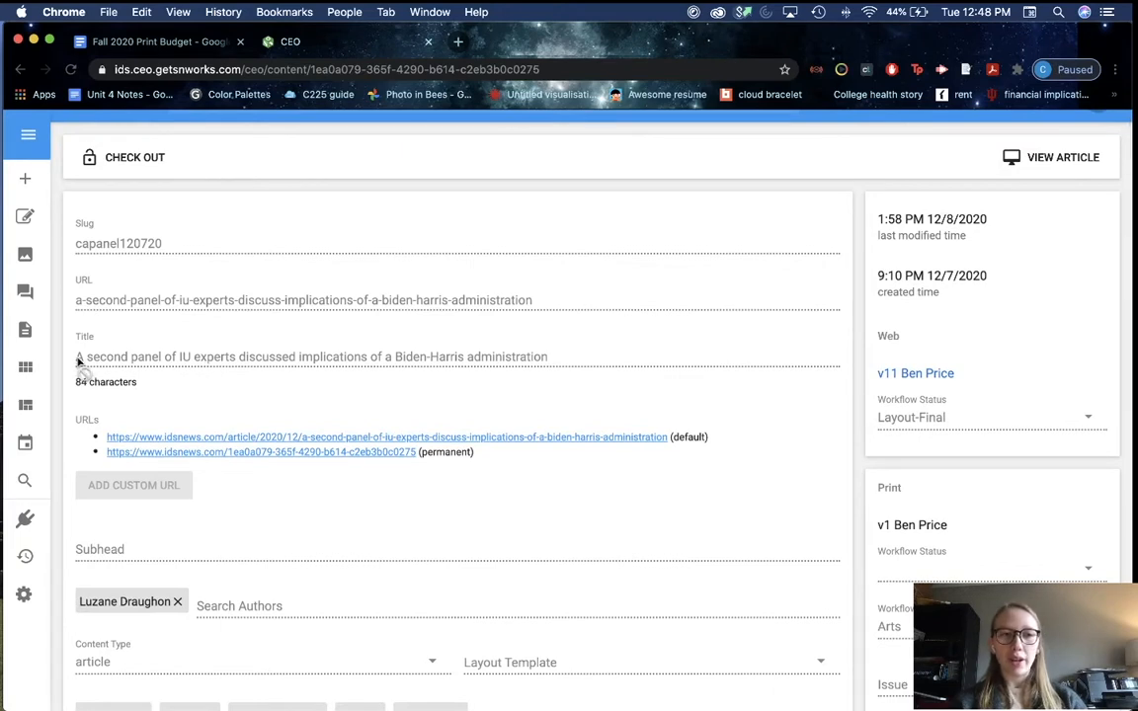
drag(77, 359, 337, 368)
key(super+c)
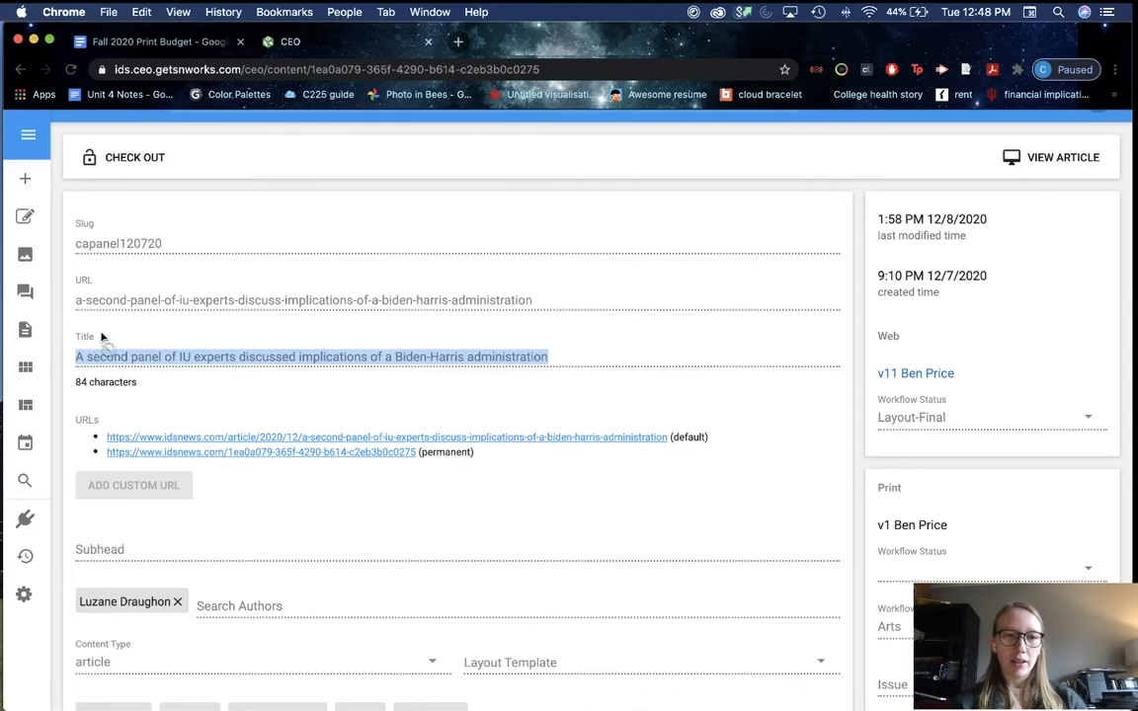
Step: Draw a headline frame below the NEWS banner and paste the article title into it
key(super+Tab)
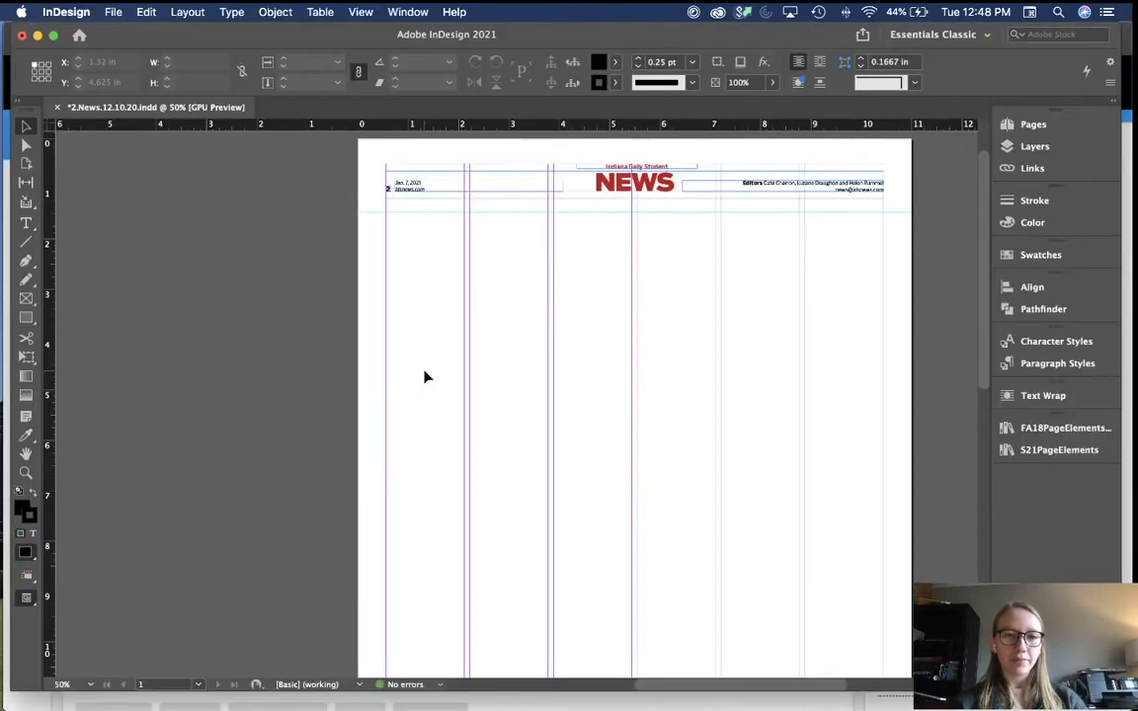
key(t)
drag(391, 254, 719, 294)
key(super+v)
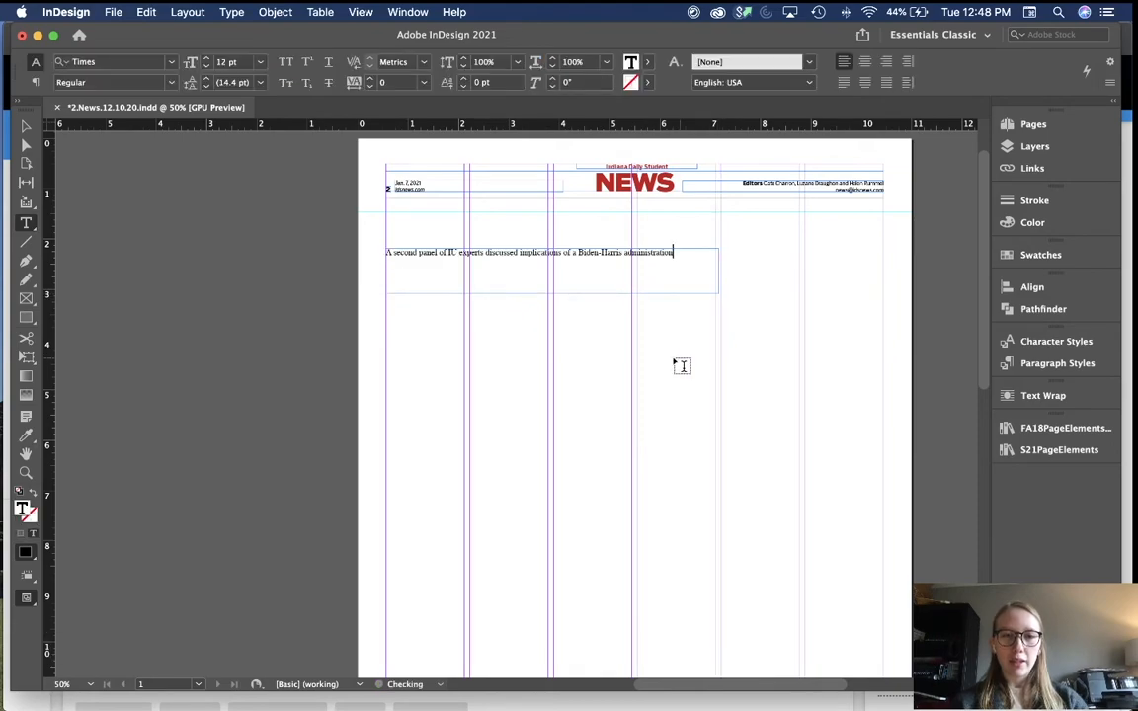
key(Escape)
Step: Copy the full article text from CEO into a new body frame below the headline
click(573, 428)
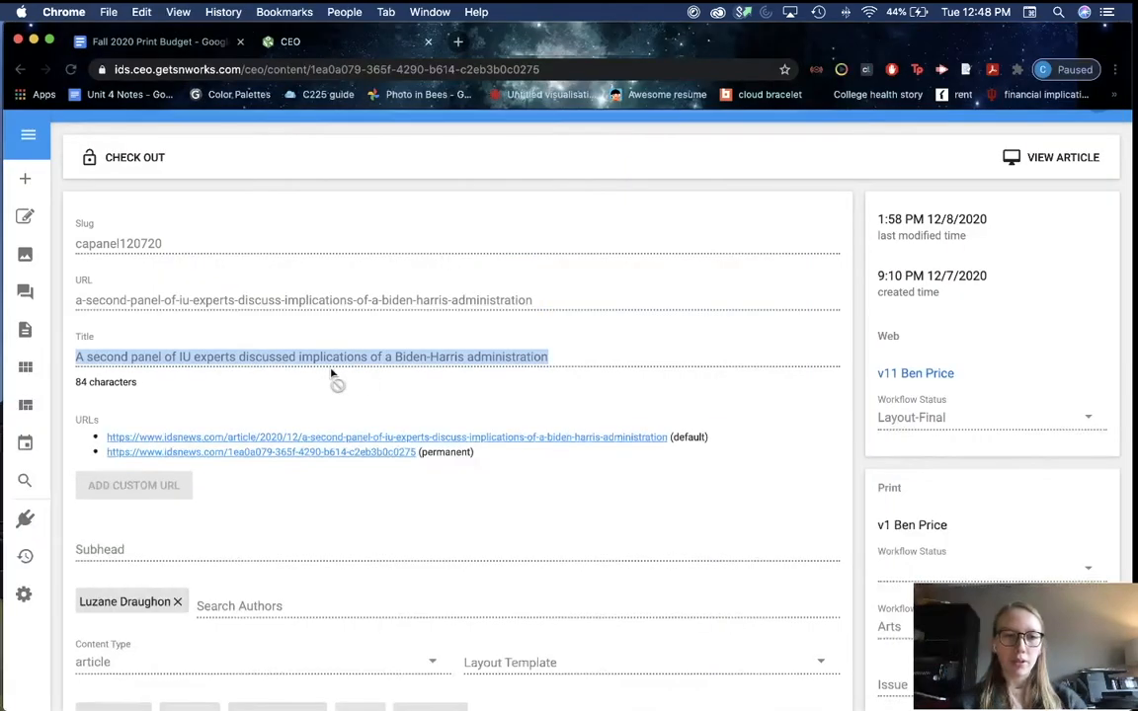
scroll(333, 376, down, 10)
scroll(297, 212, down, 1)
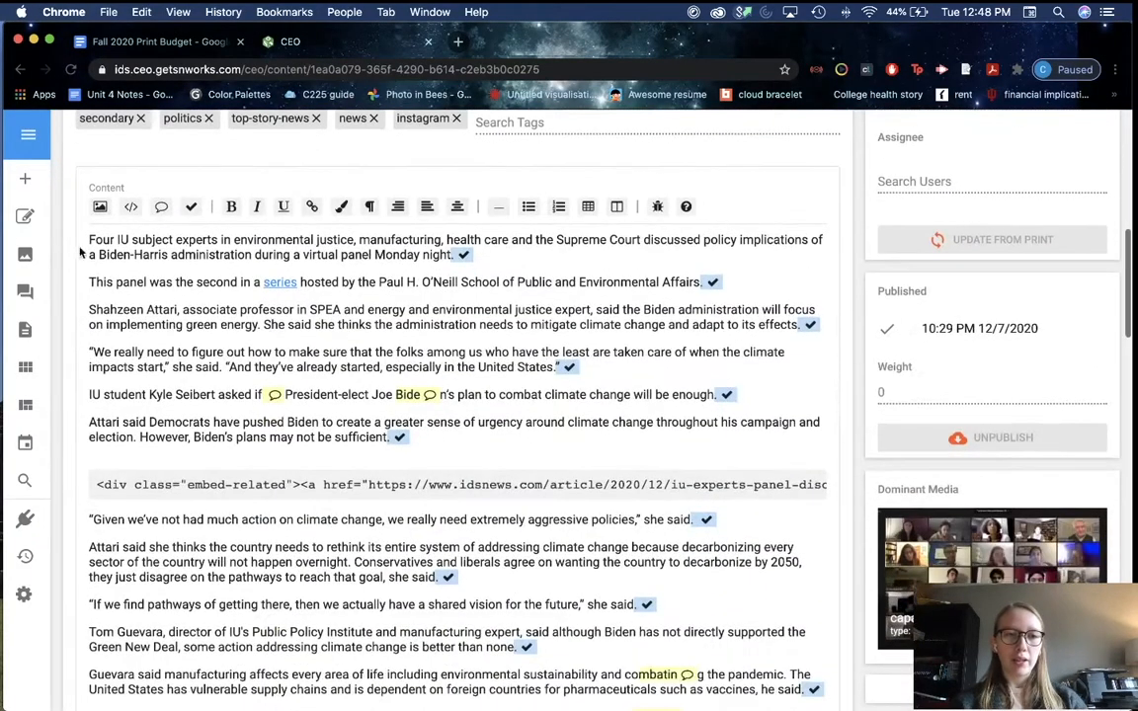
drag(90, 239, 156, 278)
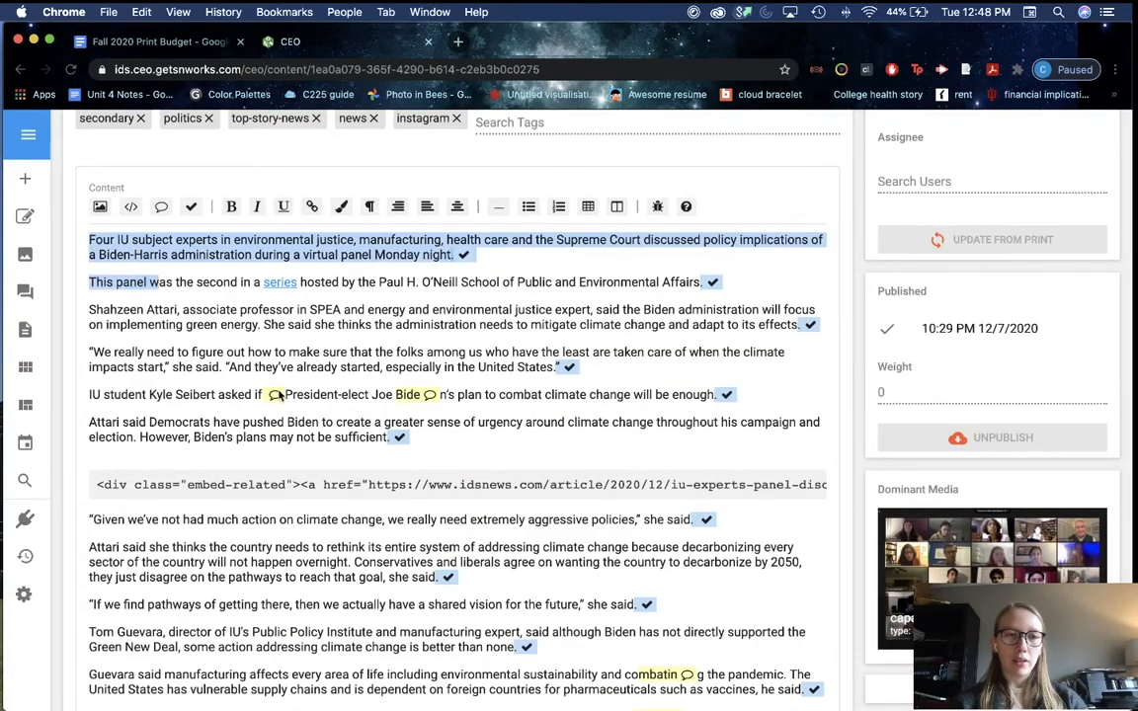
scroll(280, 394, down, 15)
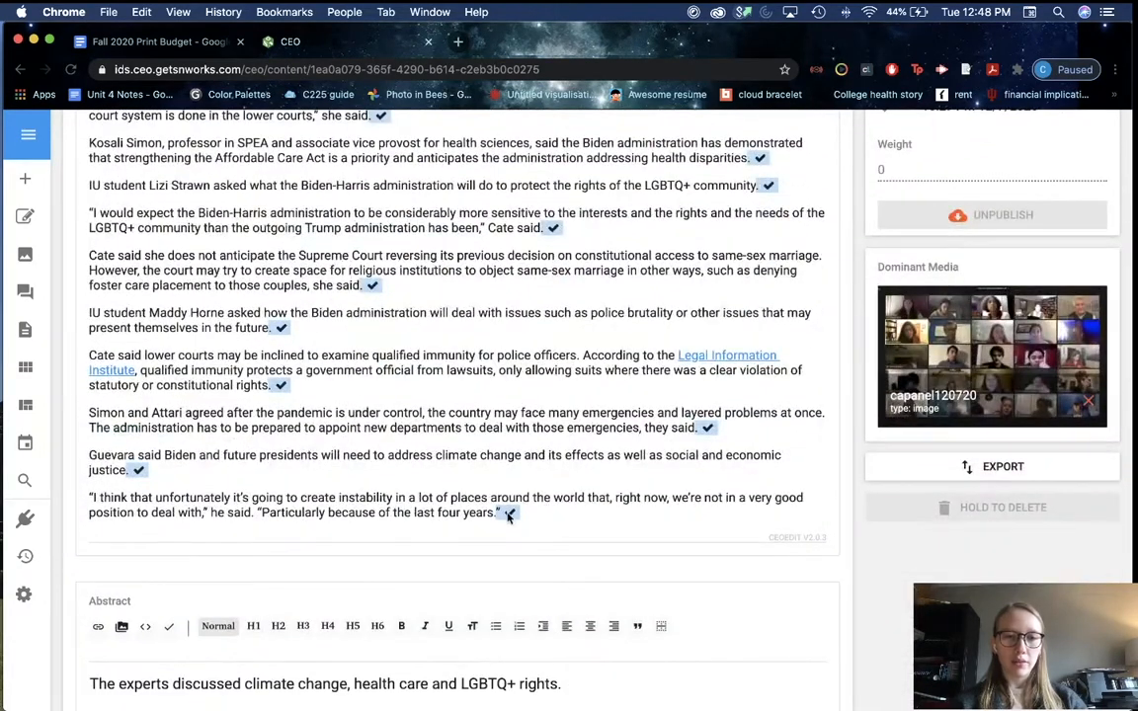
shift+click(504, 514)
key(super+Tab)
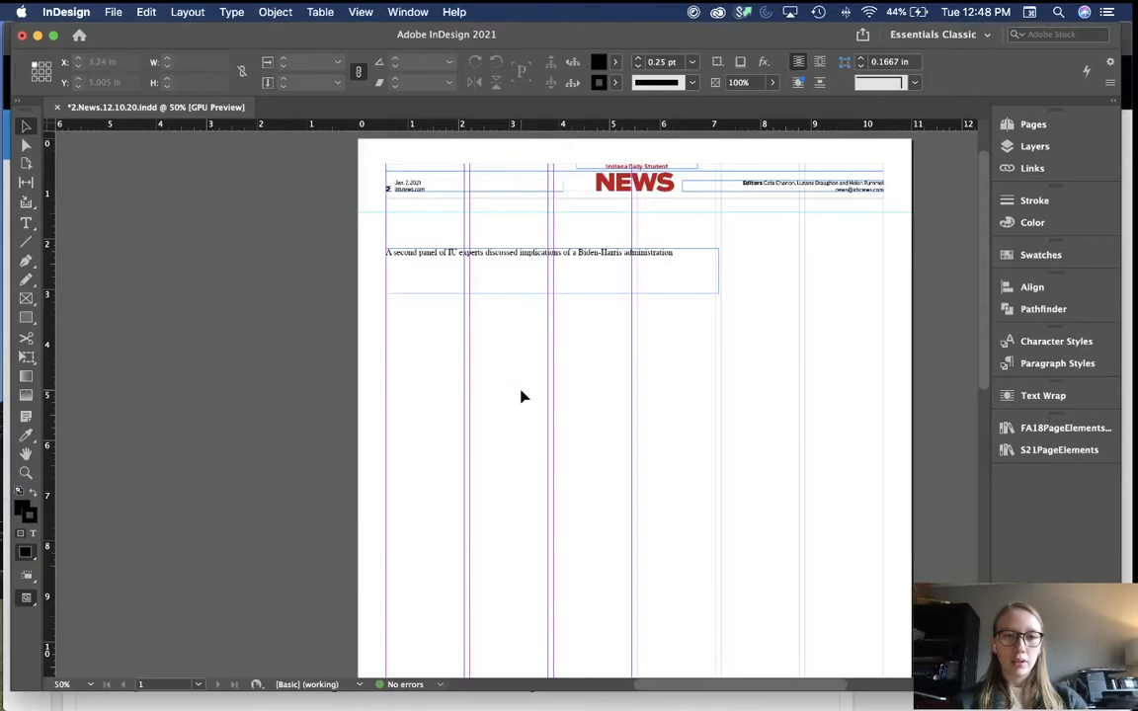
key(t)
drag(386, 309, 708, 579)
key(super+v)
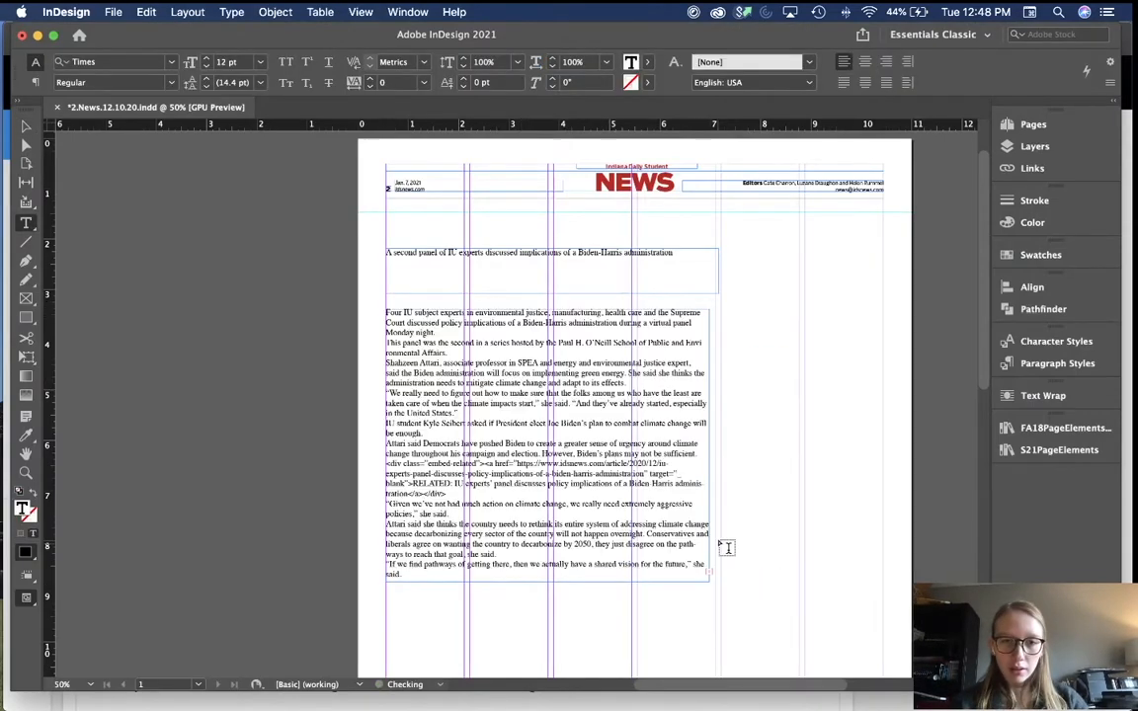
key(Escape)
Step: Select the author's name at the top of the CEO article
key(super+Tab)
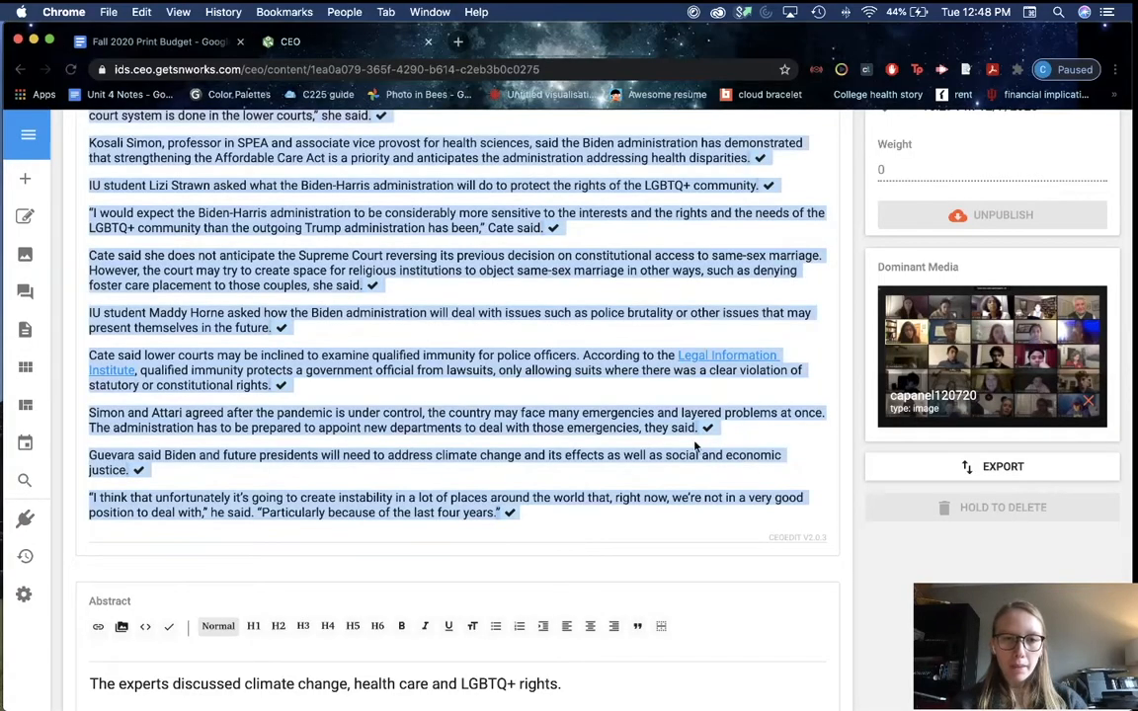
scroll(593, 418, up, 15)
scroll(594, 418, up, 3)
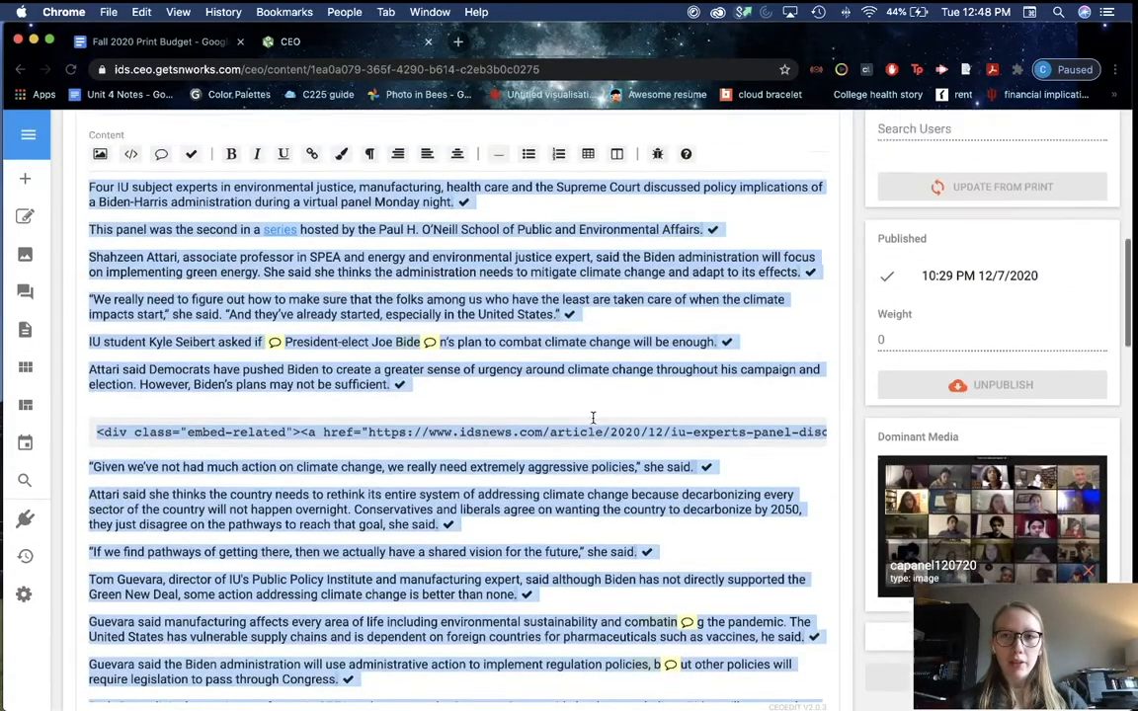
scroll(306, 370, up, 5)
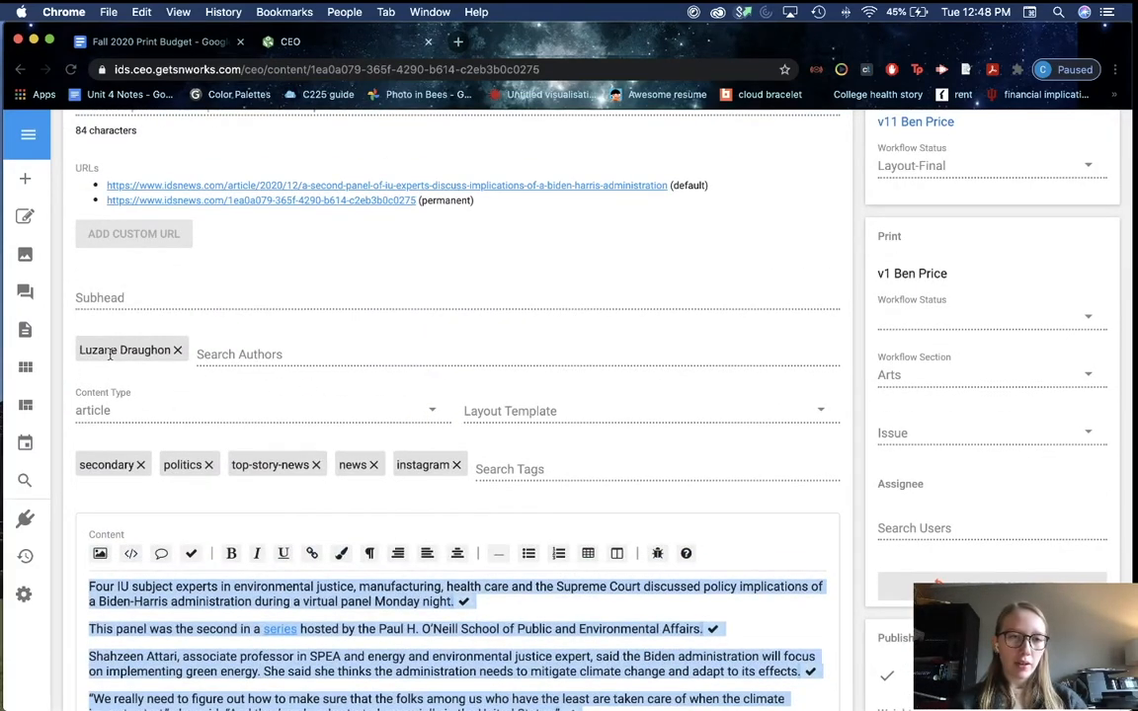
drag(169, 349, 82, 343)
key(super+Tab)
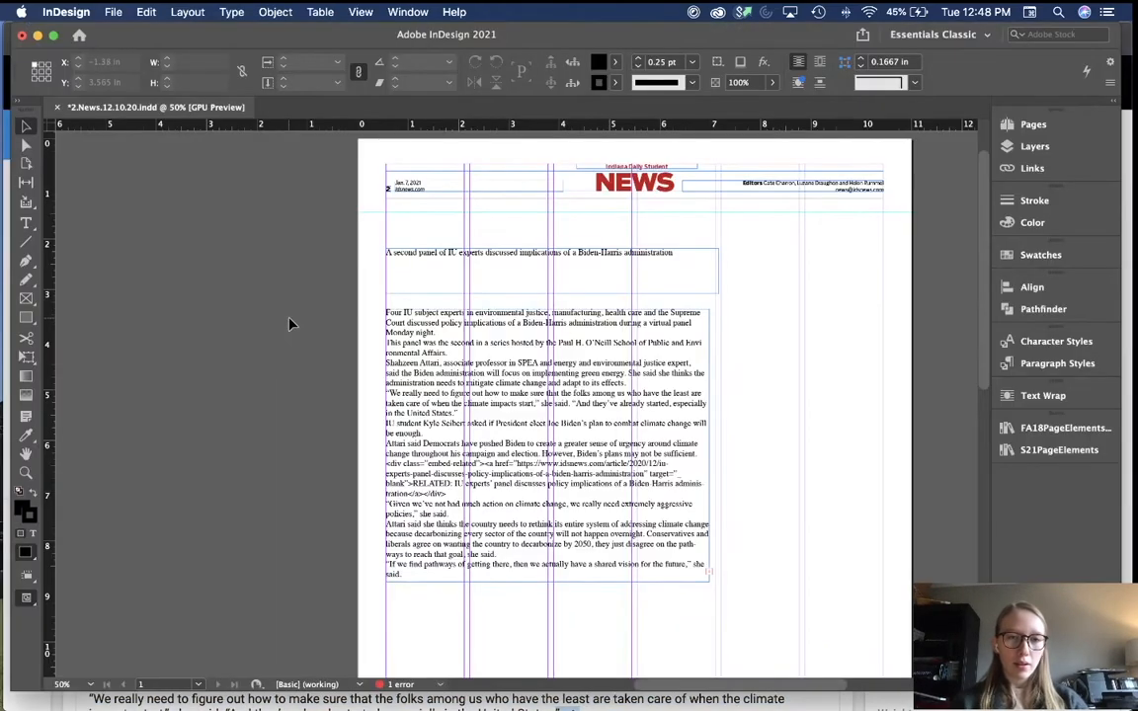
Step: Insert a 'By' byline with the author's name above the body text, followed by a blank line
key(super+equal)
key(super+equal)
key(super+equal)
scroll(293, 326, up, 2)
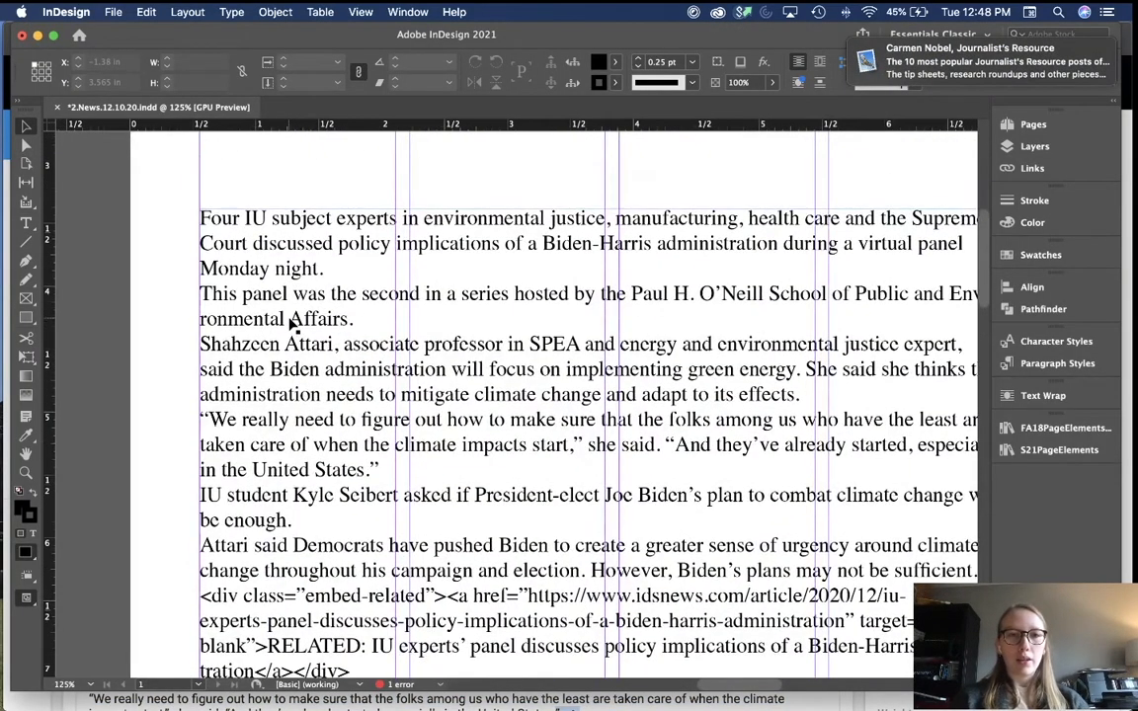
double_click(249, 266)
click(198, 219)
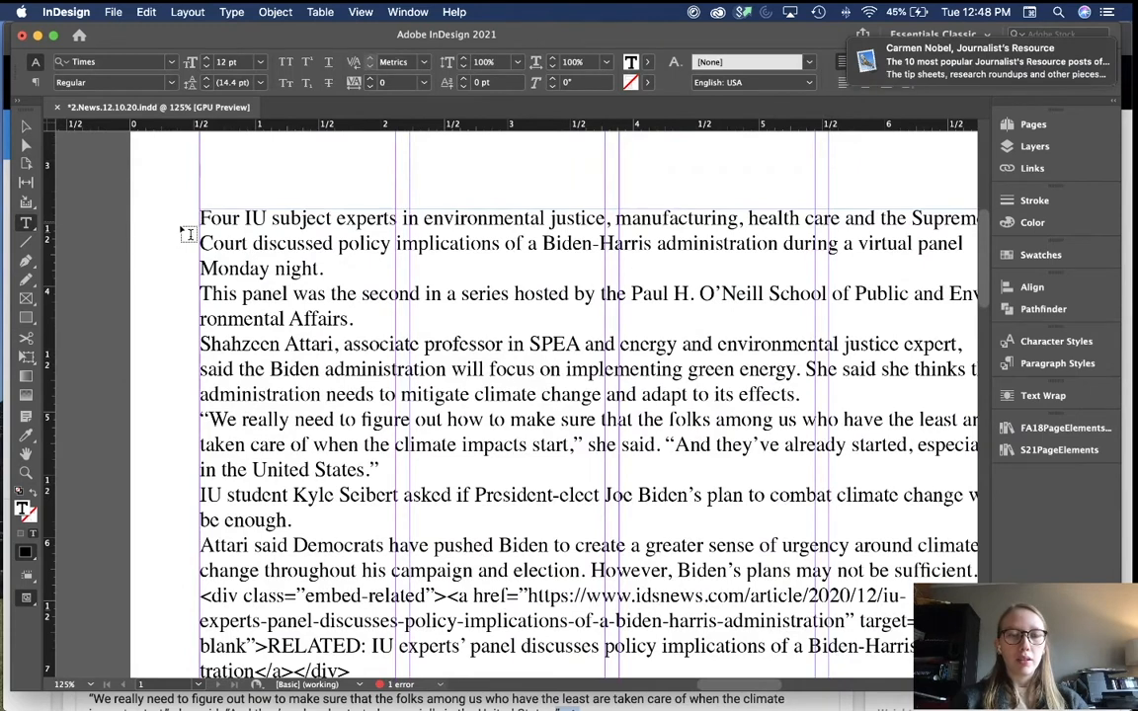
key(Return)
key(Up)
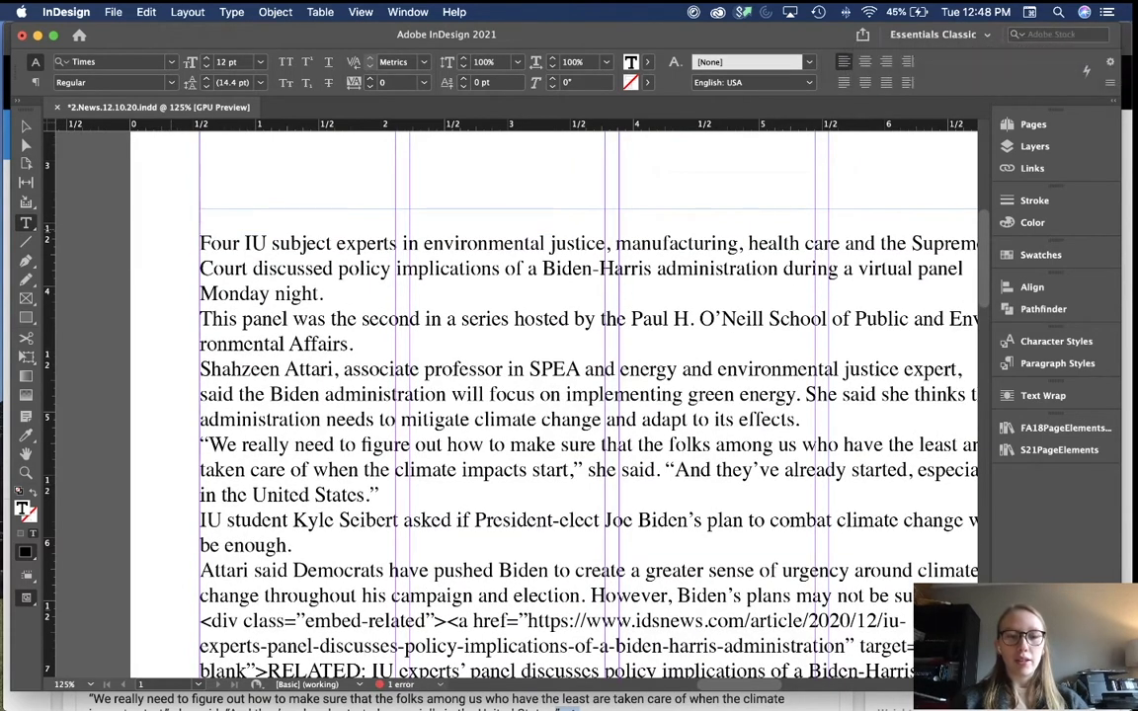
text(By)
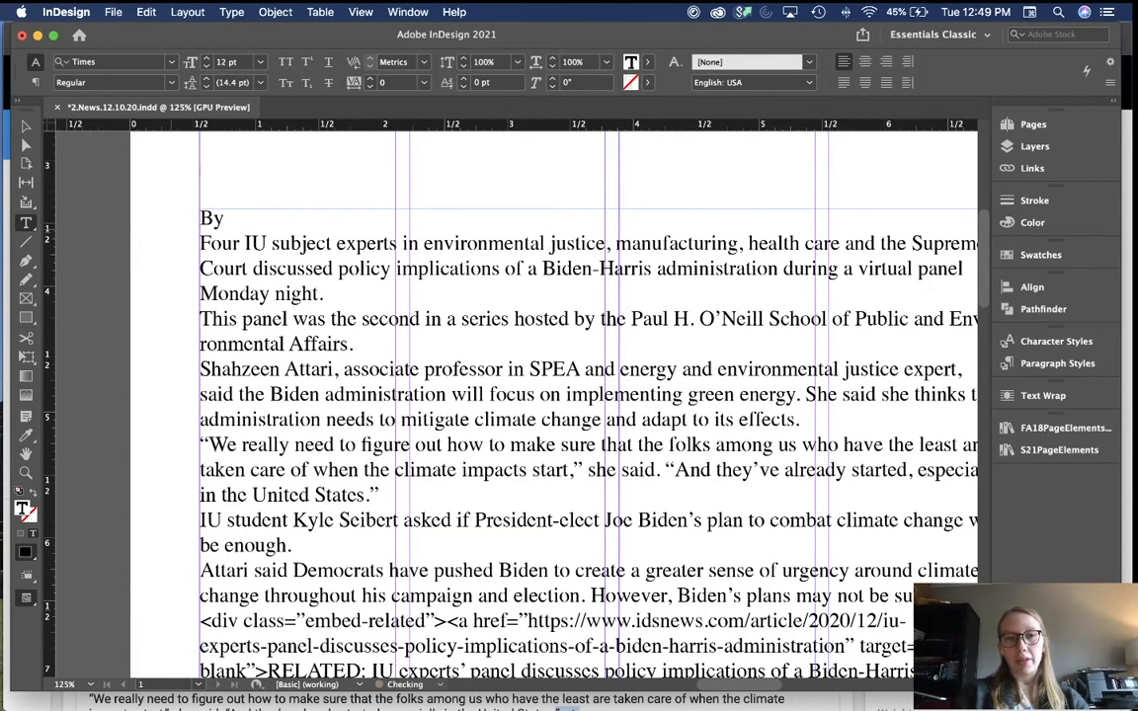
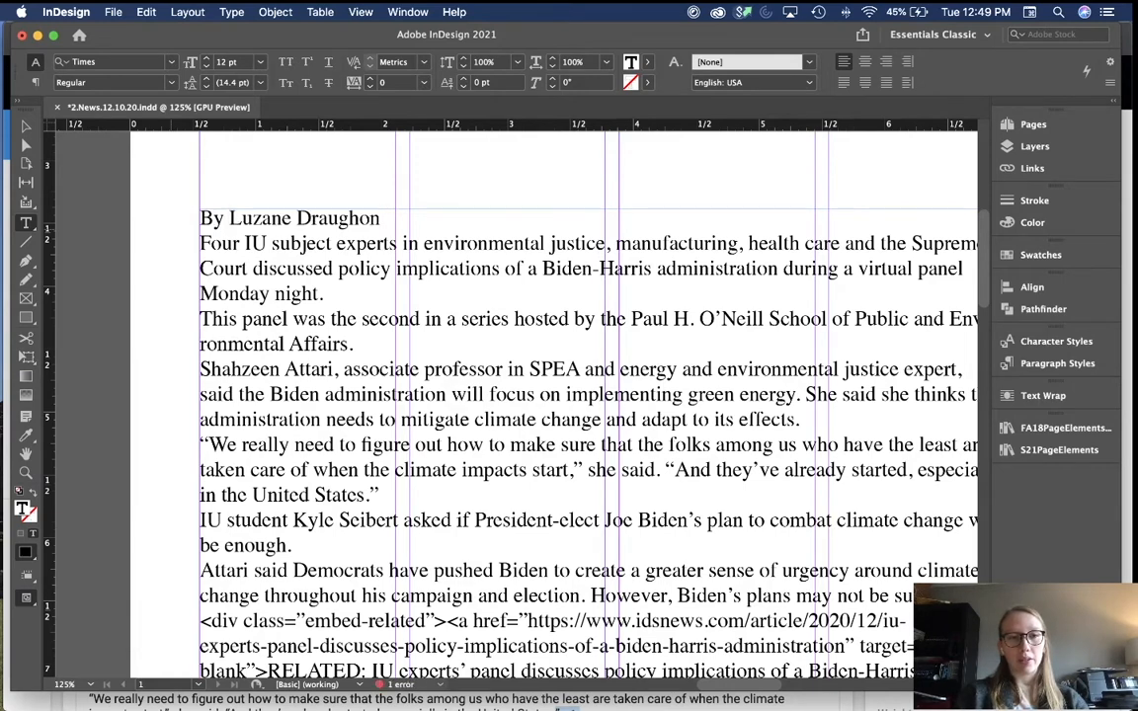
key(Return)
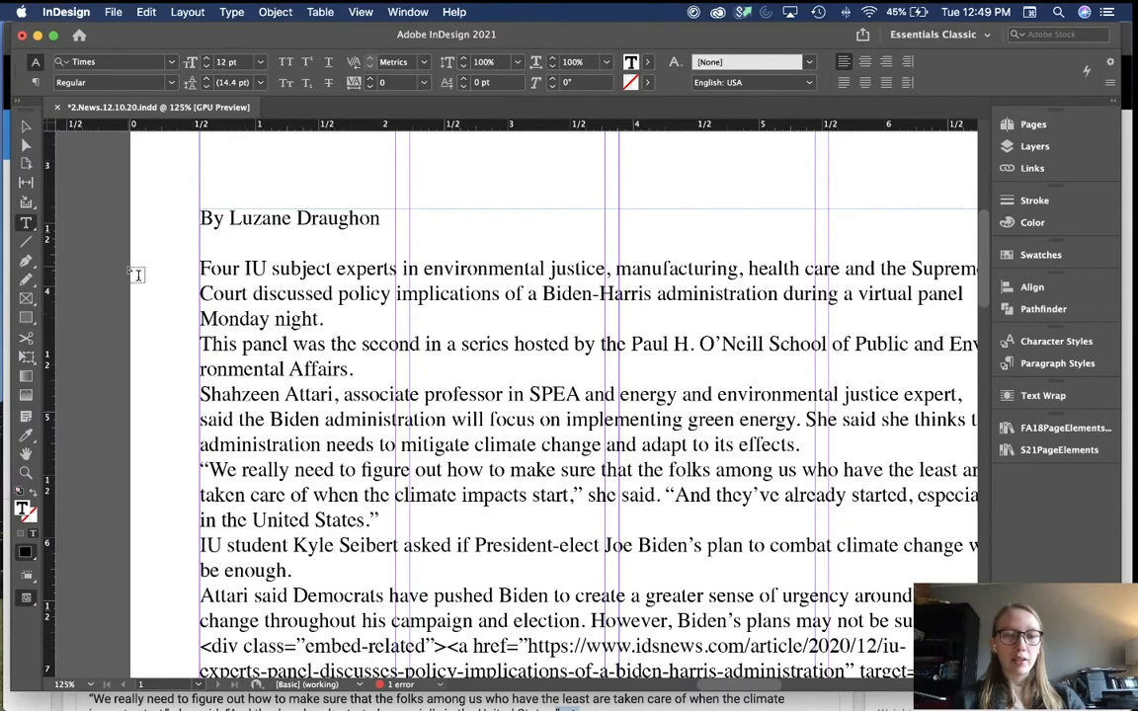
Step: Open Google Drive in a new Chrome tab and sign in with the university account
key(super+Tab)
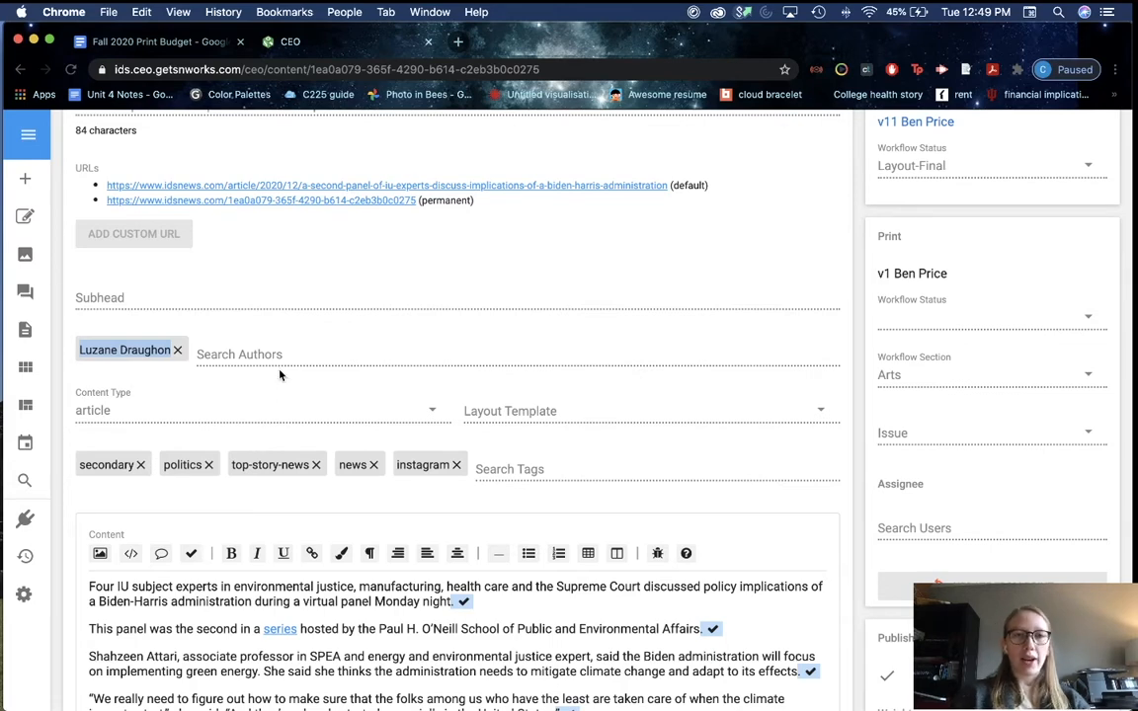
key(super+t)
text(dr)
key(Return)
click(488, 400)
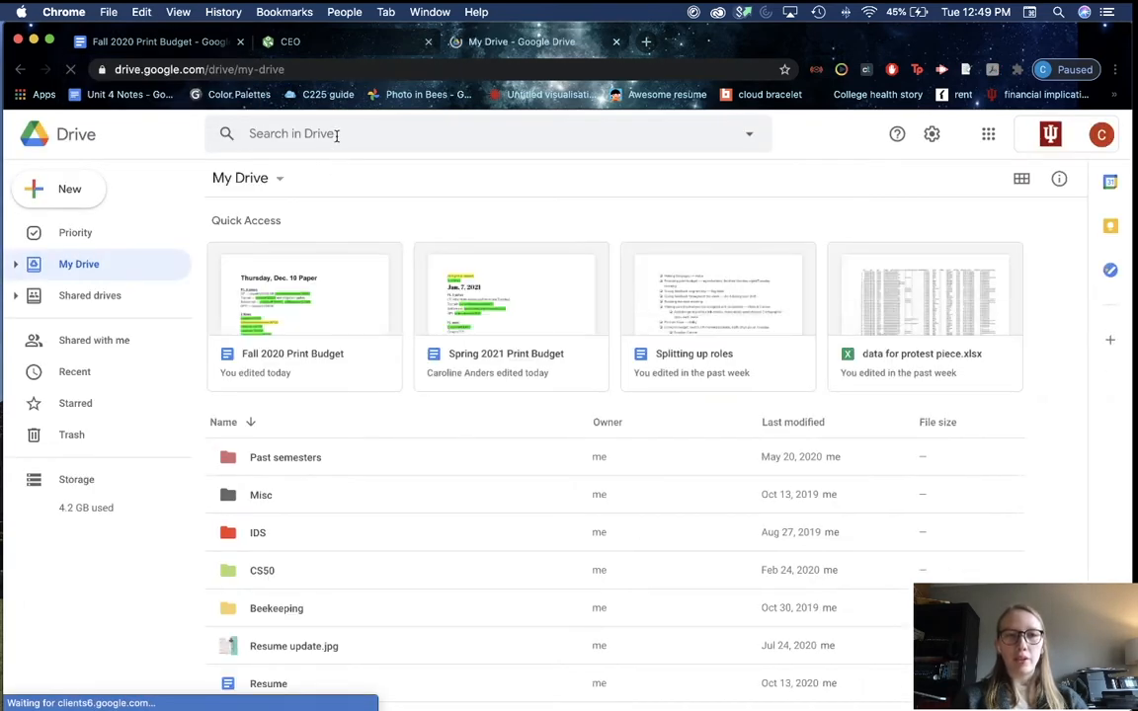
Step: Search Drive for 'staff list' and open the Fall 2020 Staff List spreadsheet
click(337, 135)
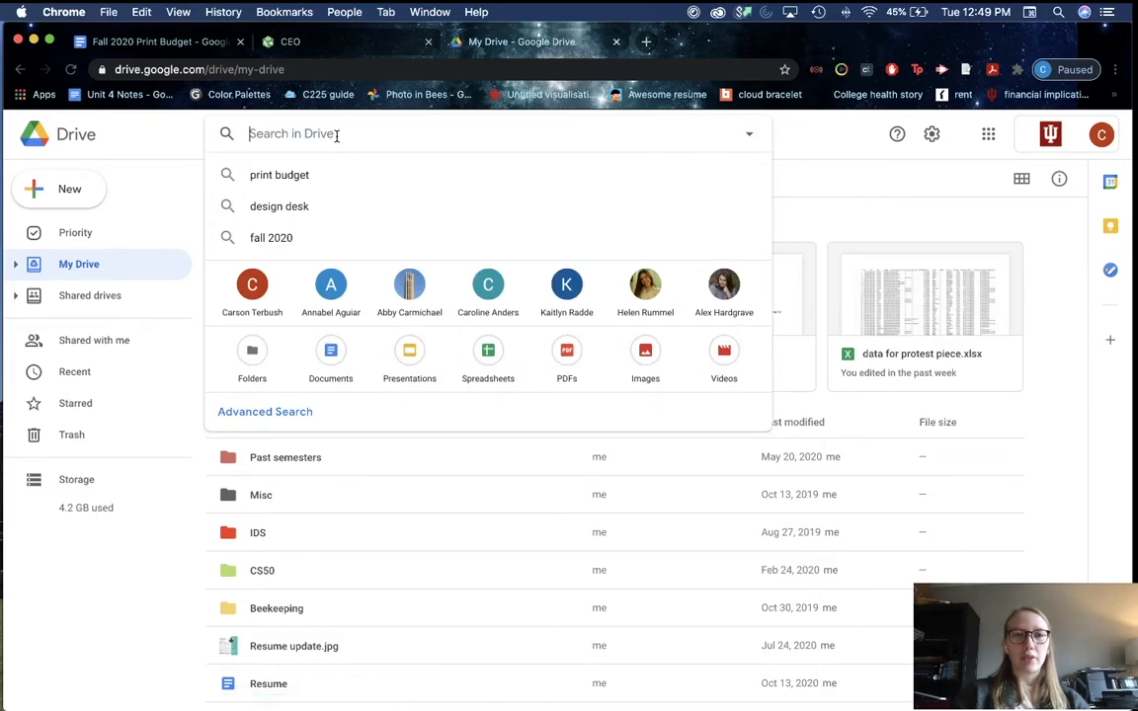
text(staff list)
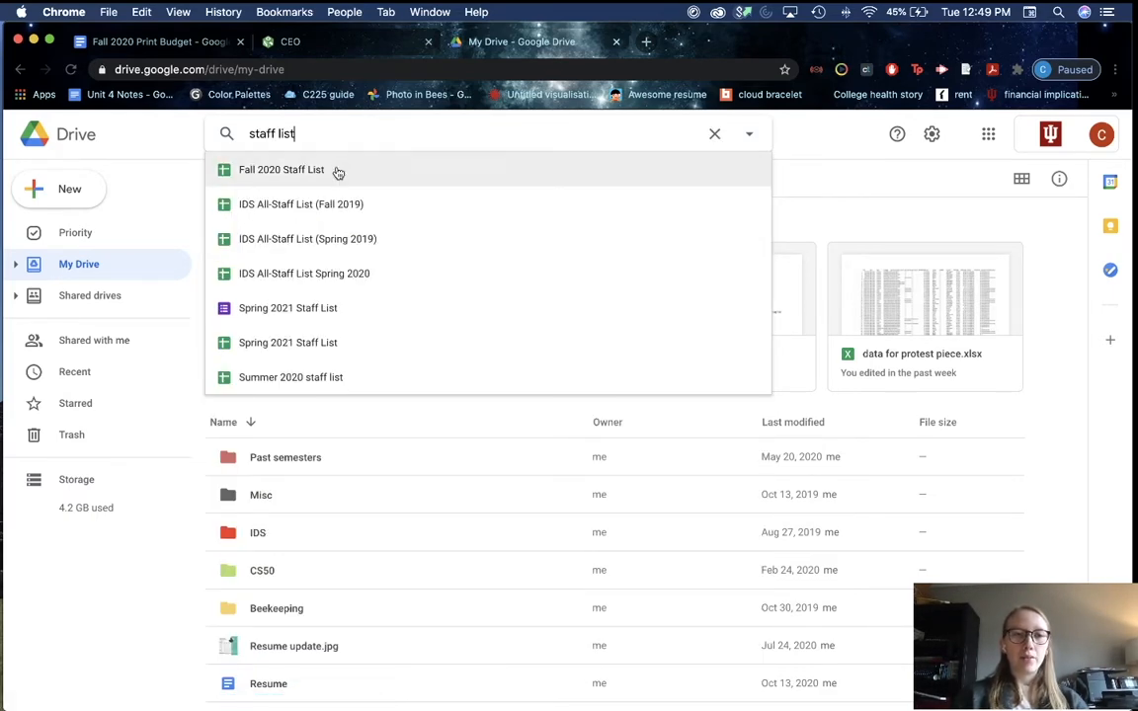
click(336, 176)
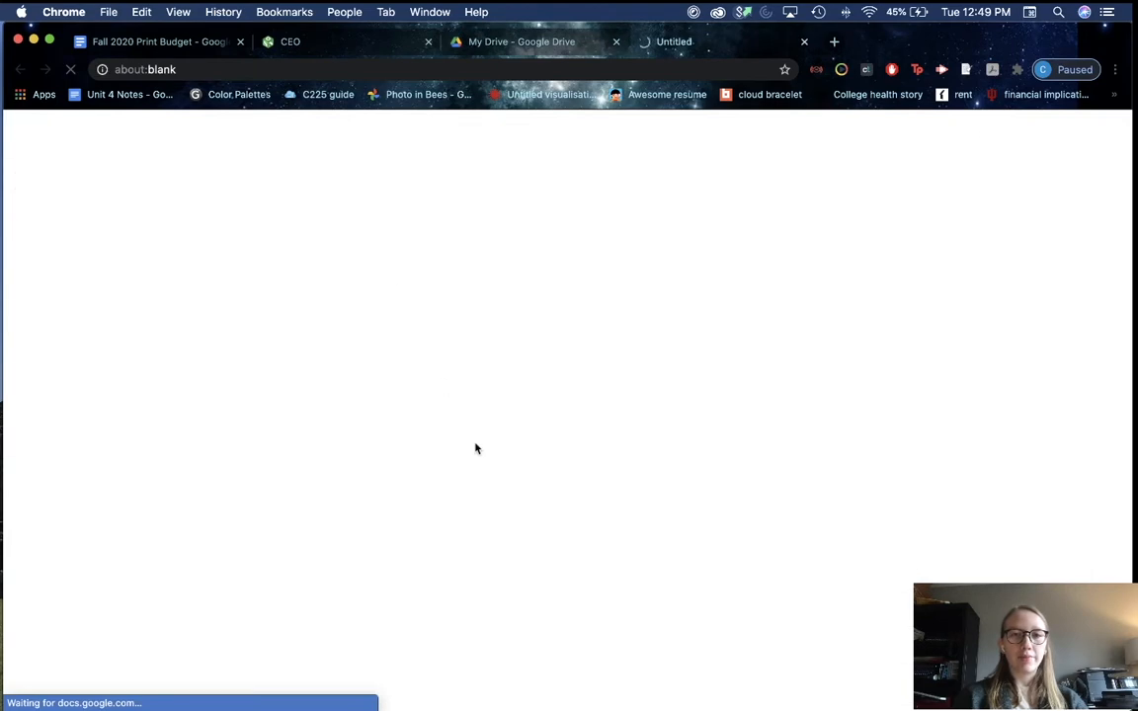
click(475, 42)
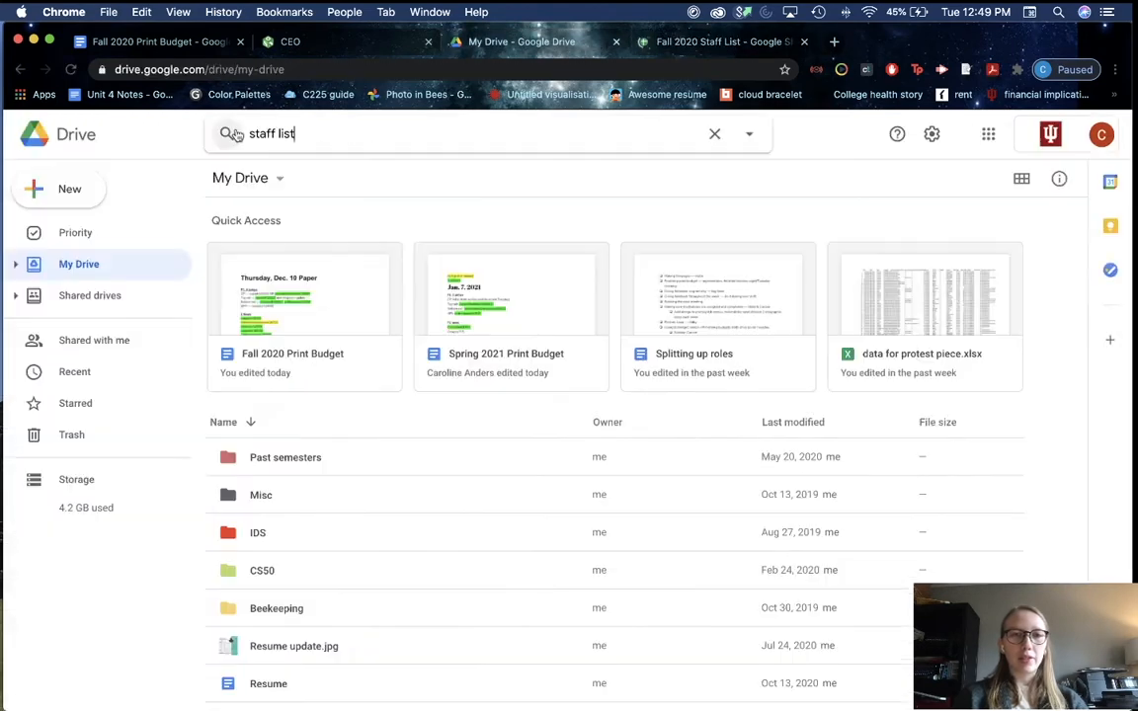
key(super+a)
text(staf)
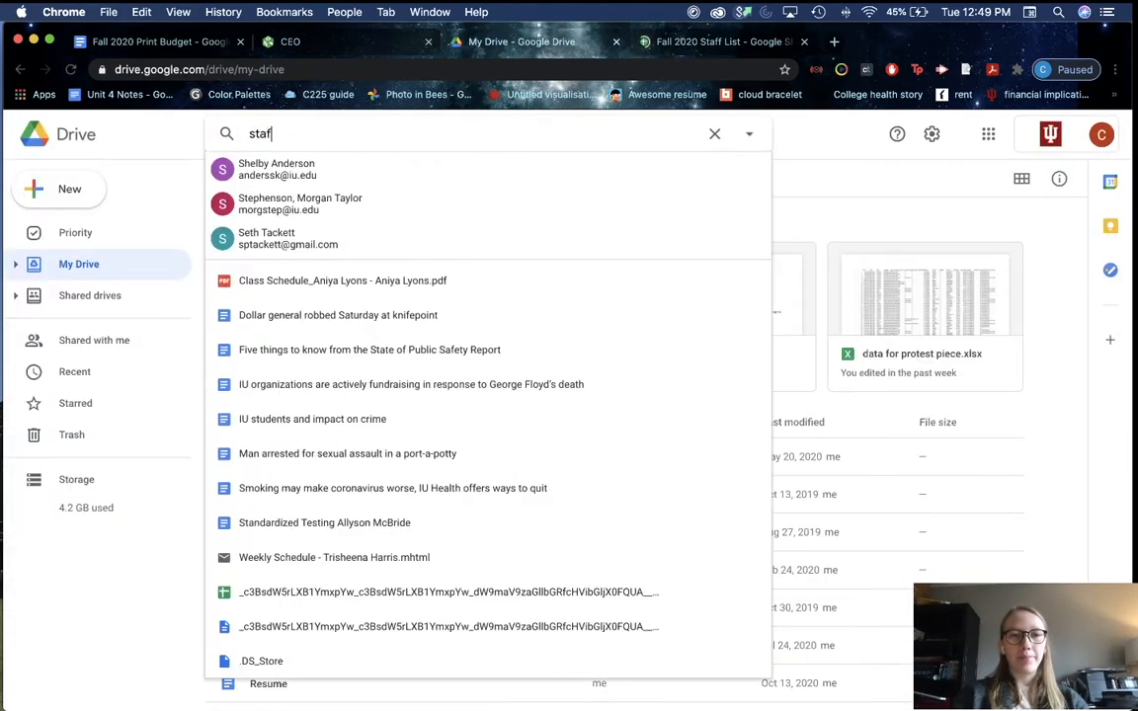
text(f list)
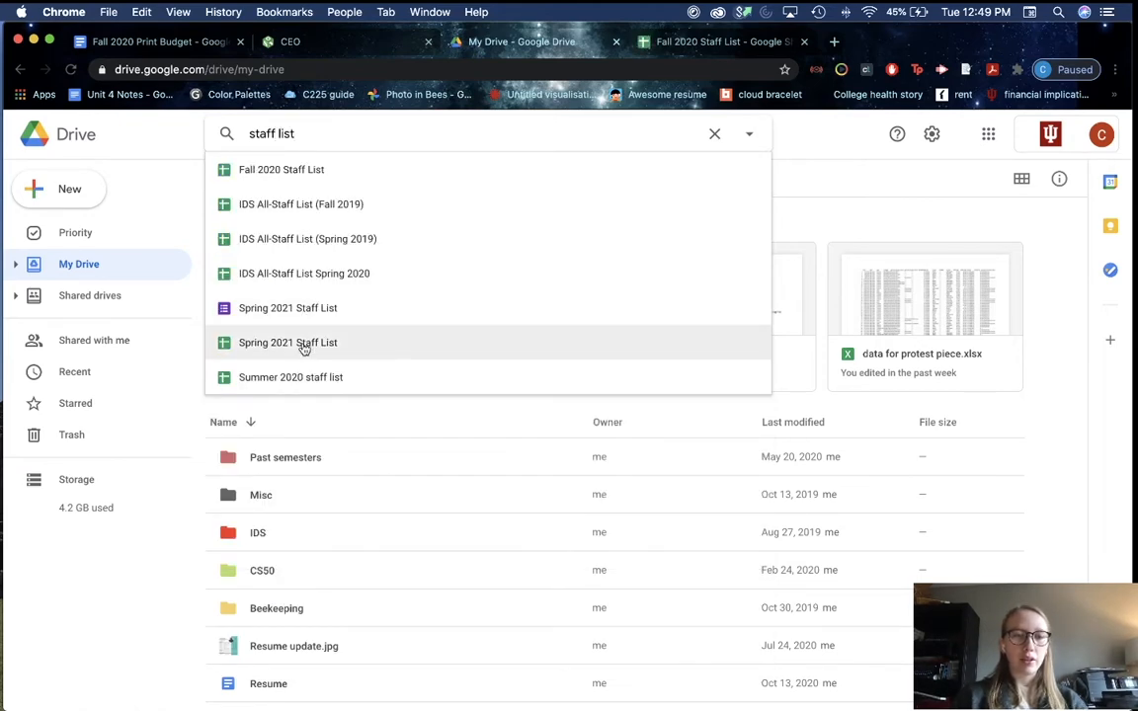
click(727, 47)
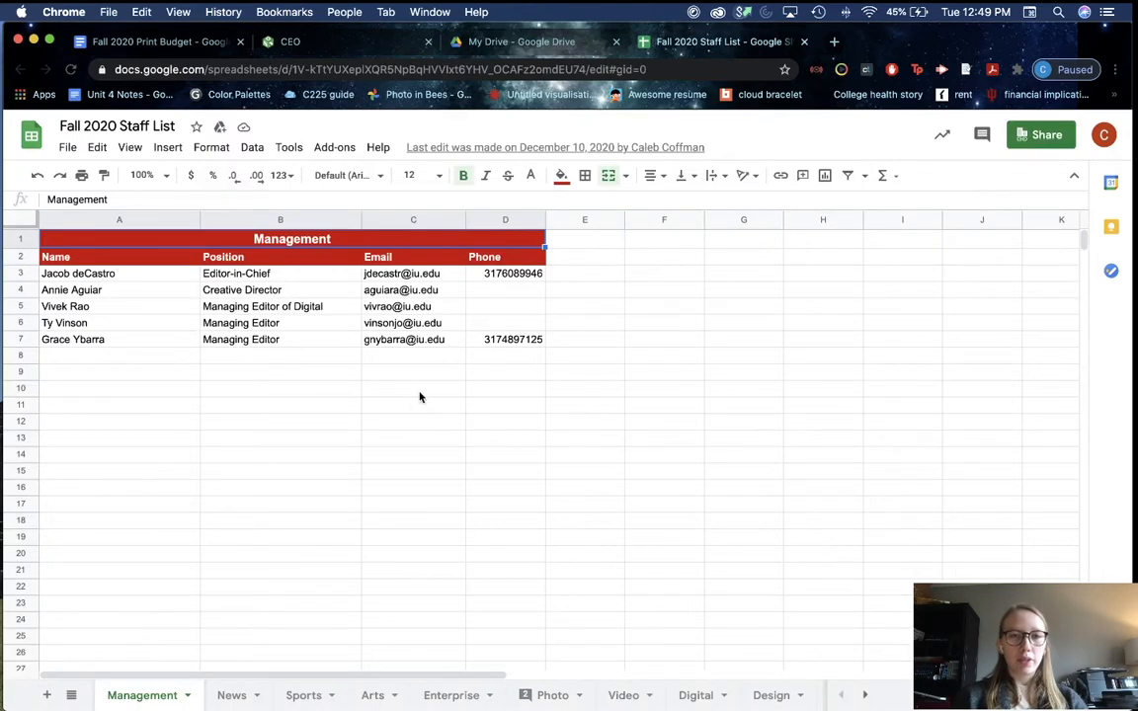
Step: Find the author's row on the News sheet of the staff list
click(232, 697)
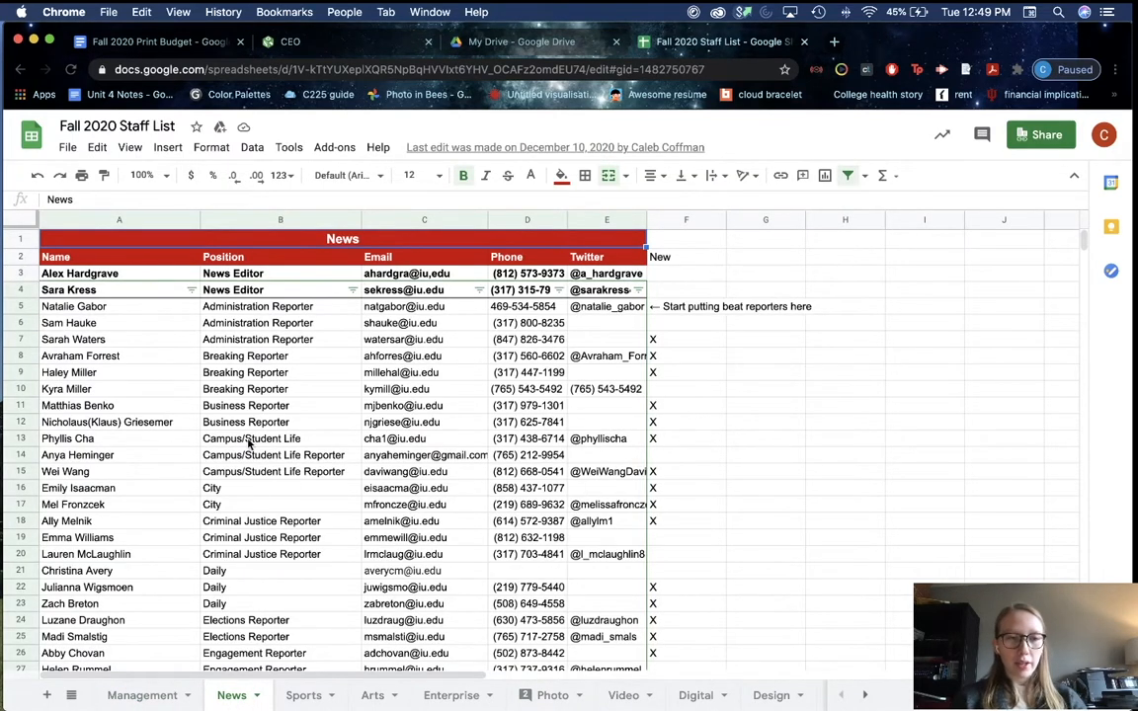
key(ctrl+f)
text(luzane)
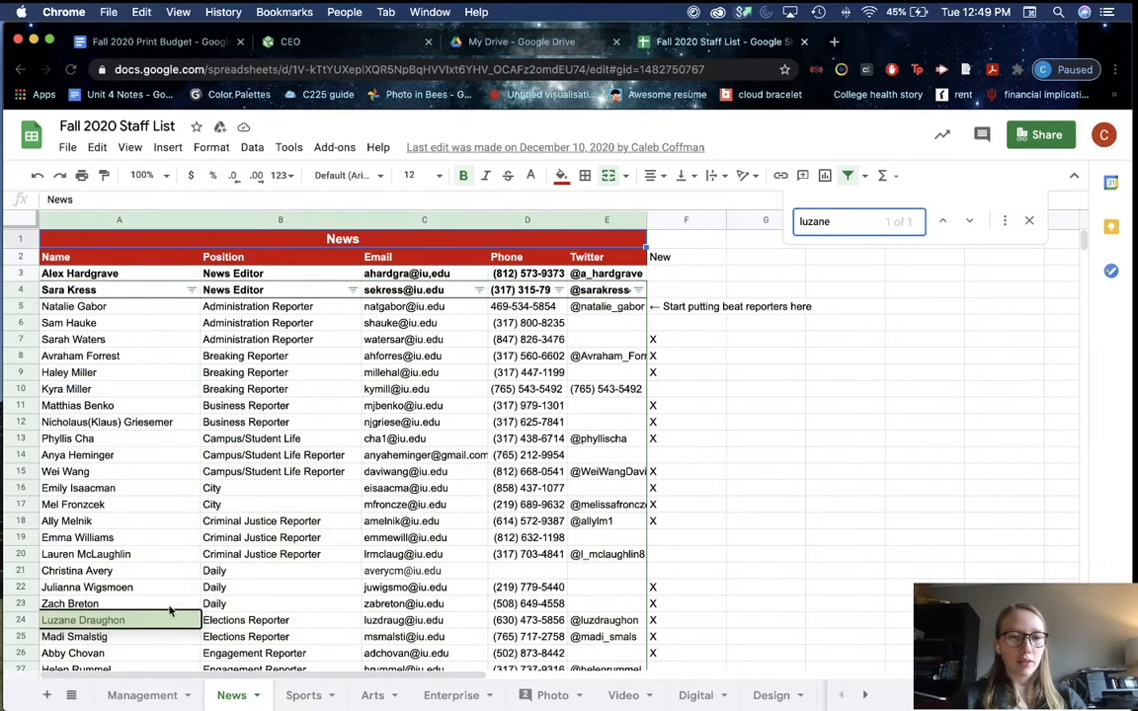
Step: Paste the author's e-mail and Twitter handle from the staff sheet under the byline
click(418, 623)
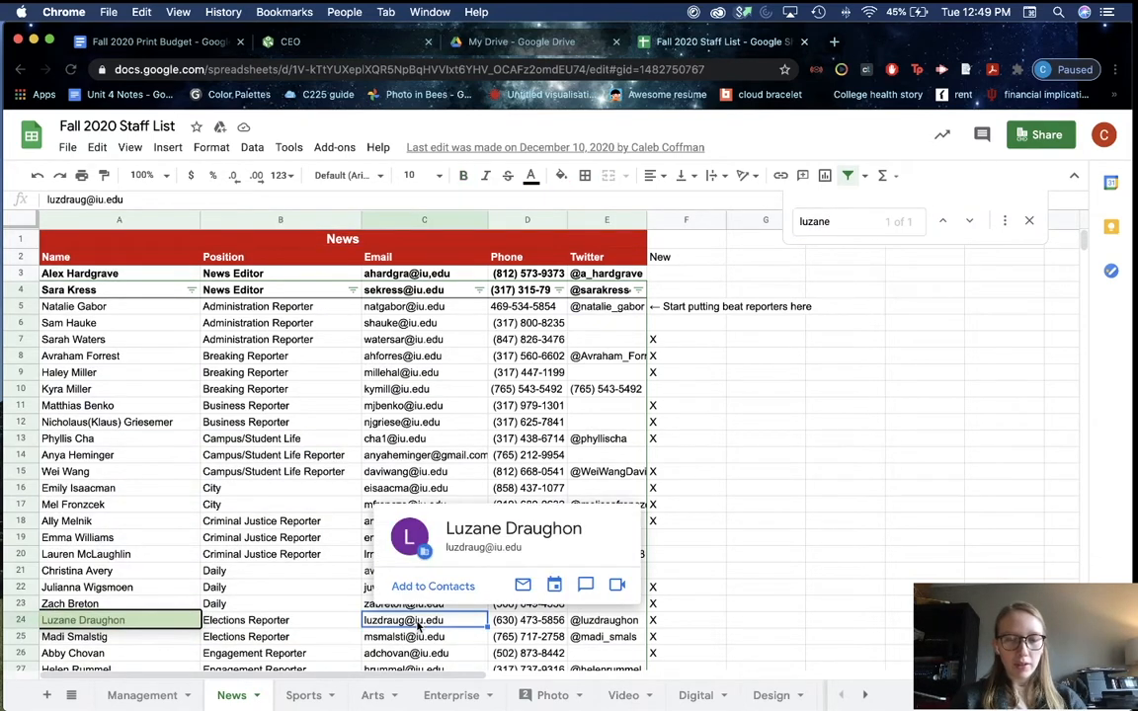
key(super+Tab)
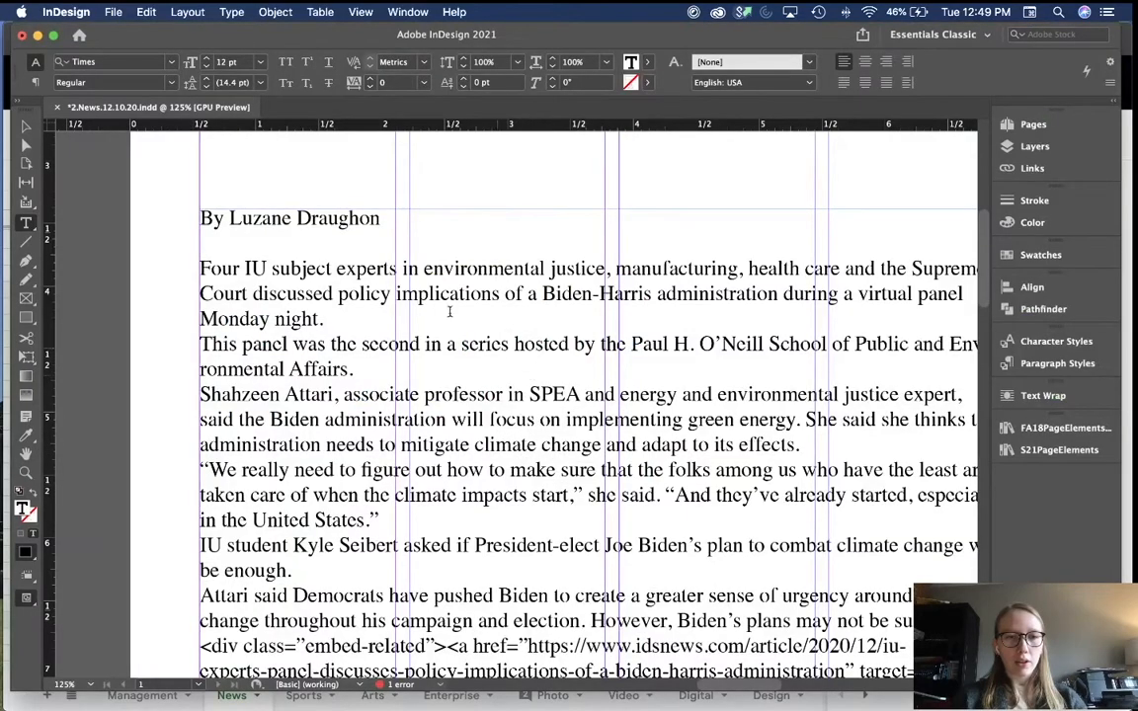
key(super+v)
key(super+Tab)
click(598, 621)
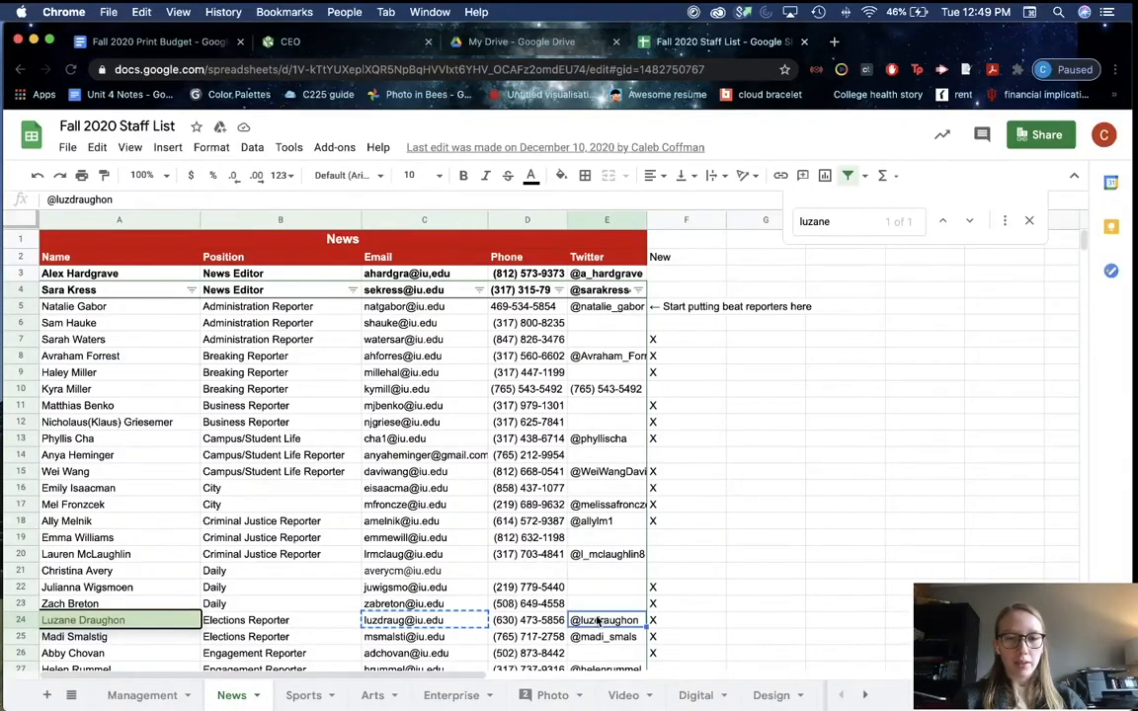
key(super+Tab)
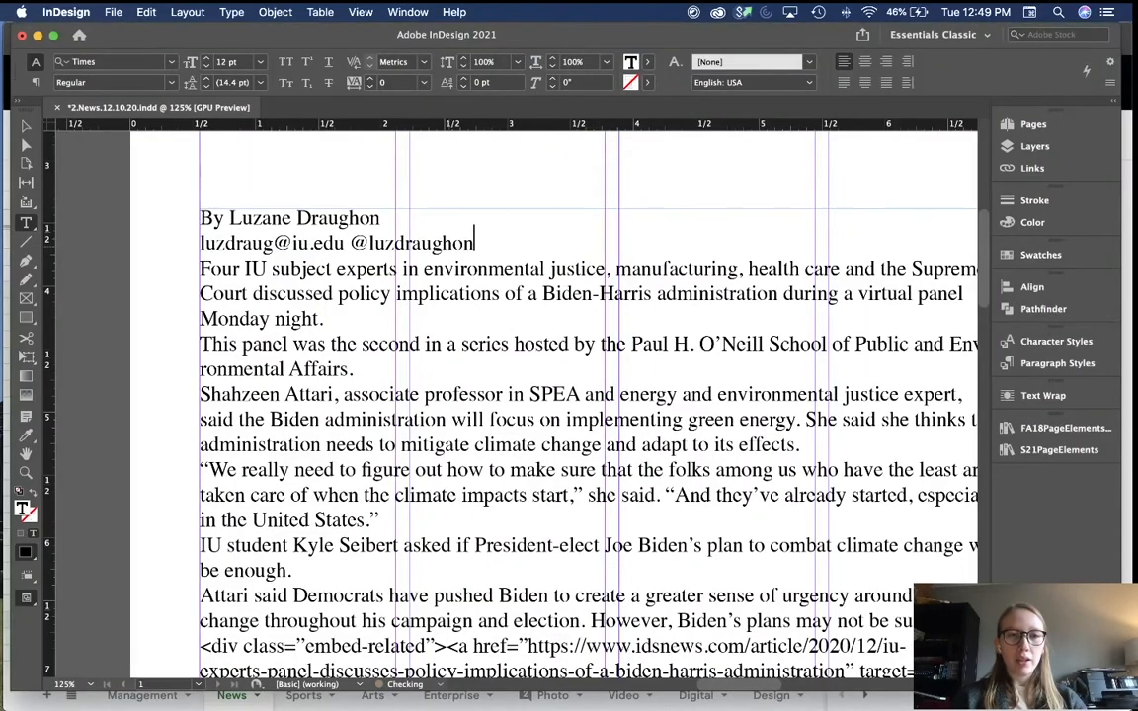
Step: Separate the e-mail and Twitter handle with a vertical bar, then zoom out over the page
click(350, 244)
text(|)
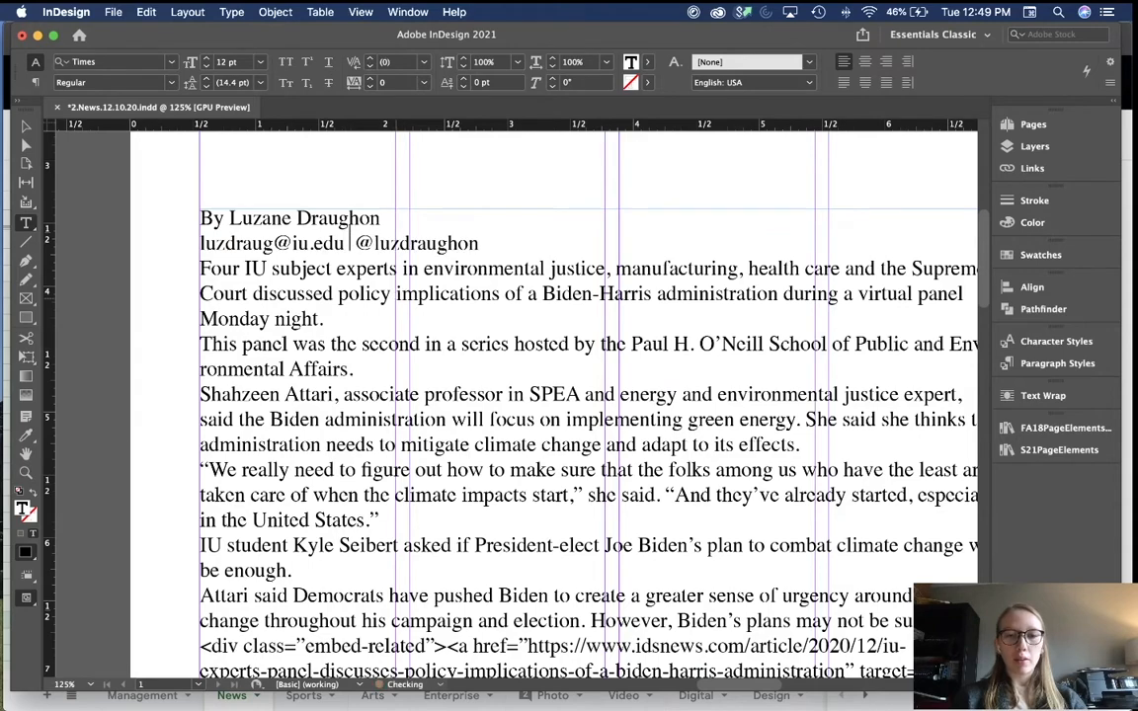
key(Escape)
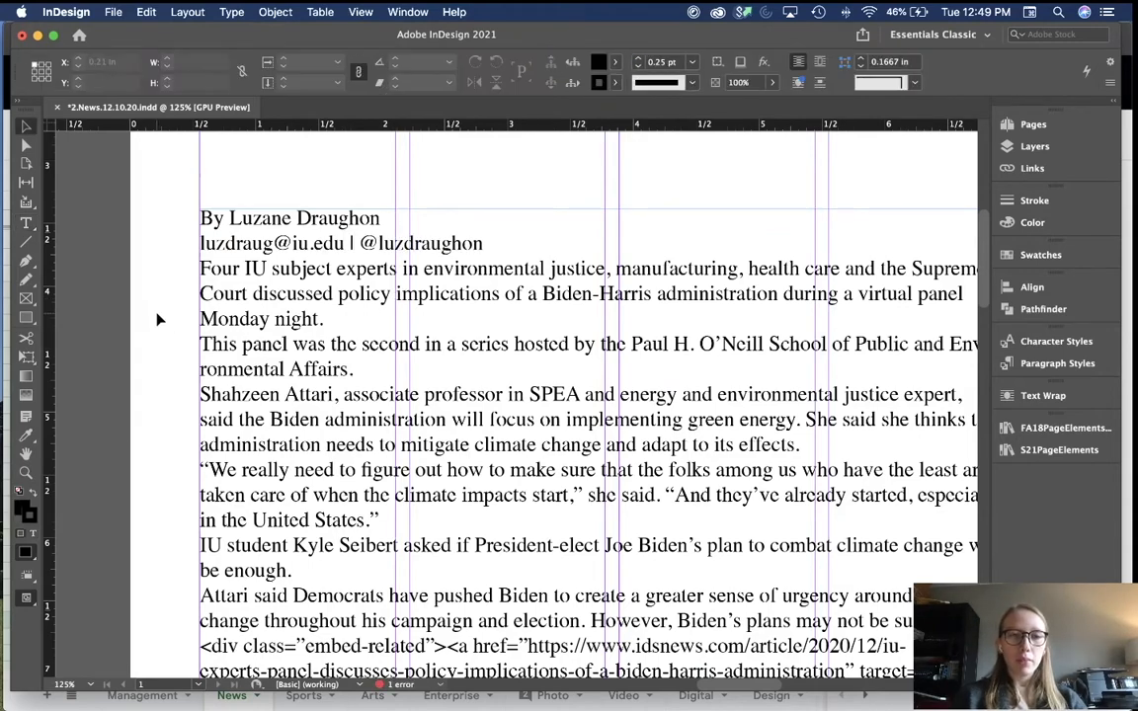
key(super+minus)
key(super+minus)
key(super+minus)
key(super+minus)
scroll(156, 318, down, 2)
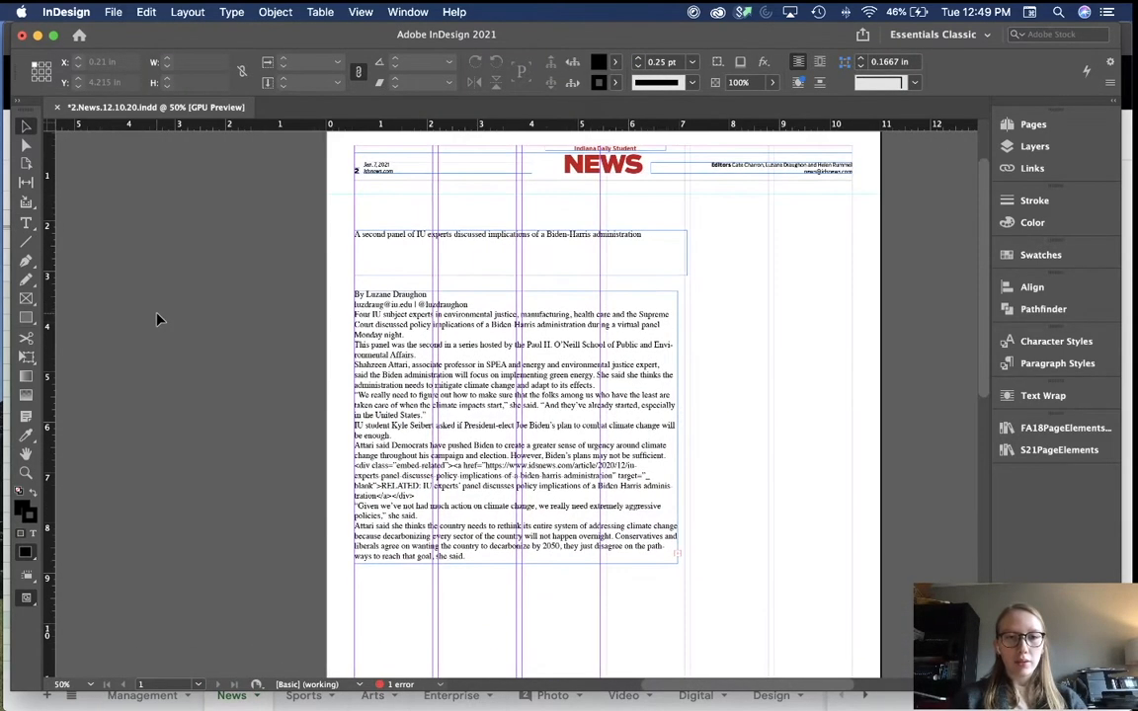
scroll(156, 318, right, 2)
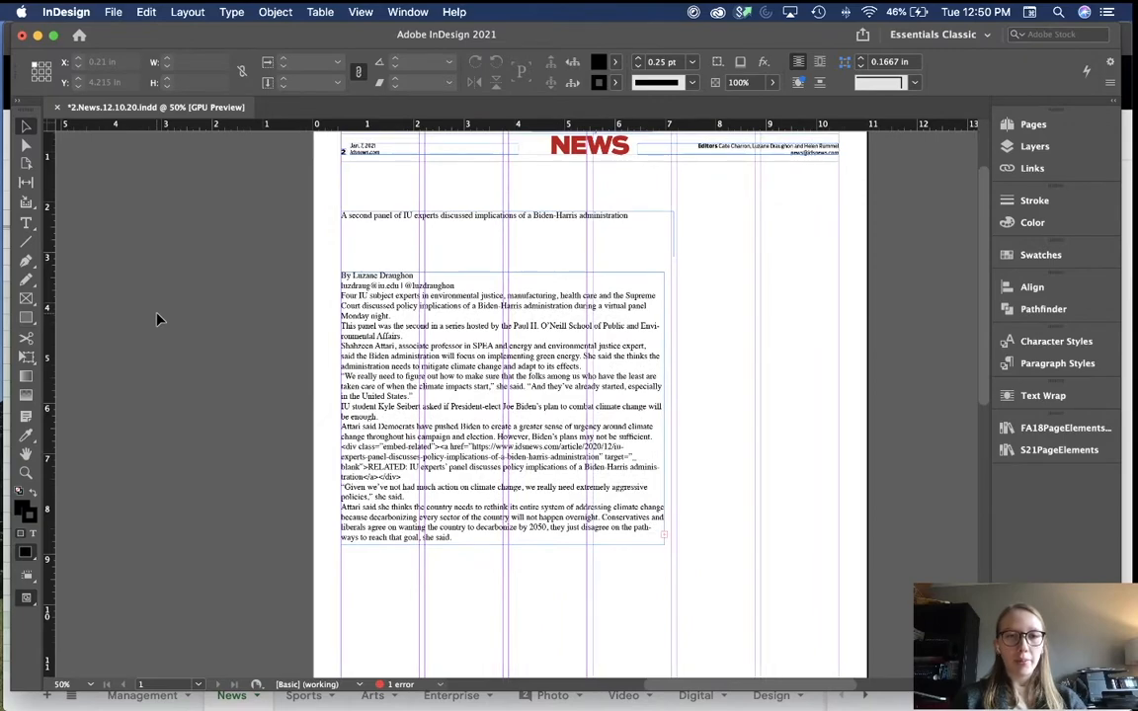
key(super+Tab)
Step: From the CEO story, open the capanel120720 dominant photo at original size in a new tab
click(259, 42)
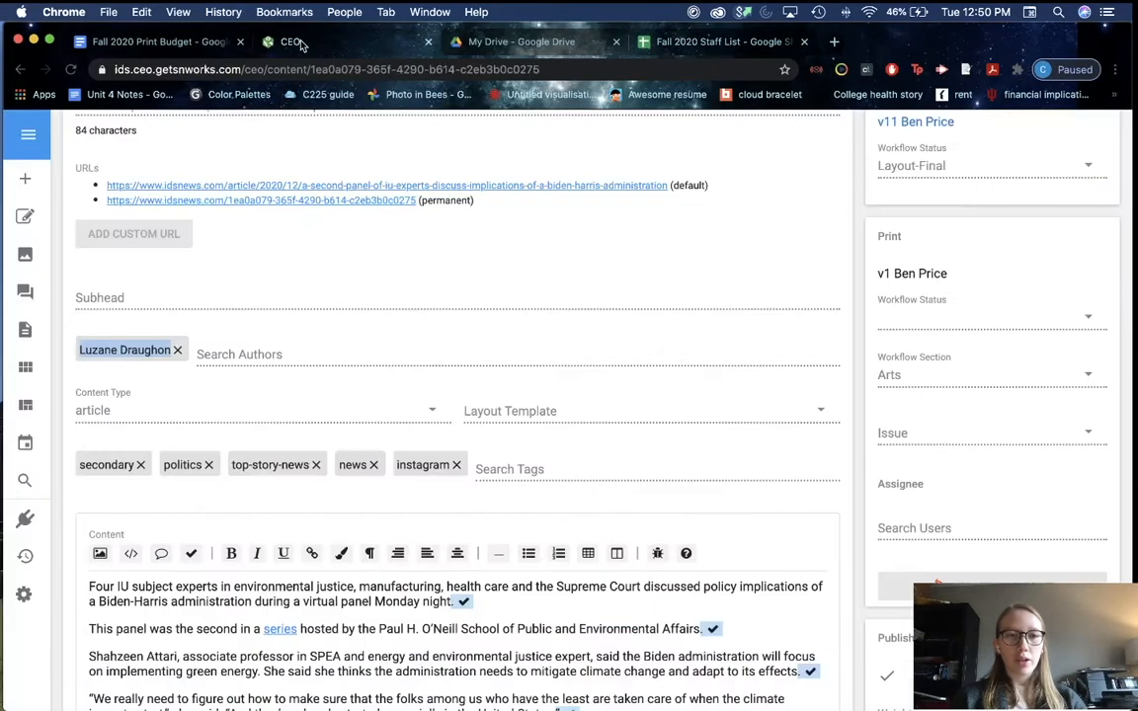
scroll(461, 400, down, 8)
scroll(981, 427, down, 3)
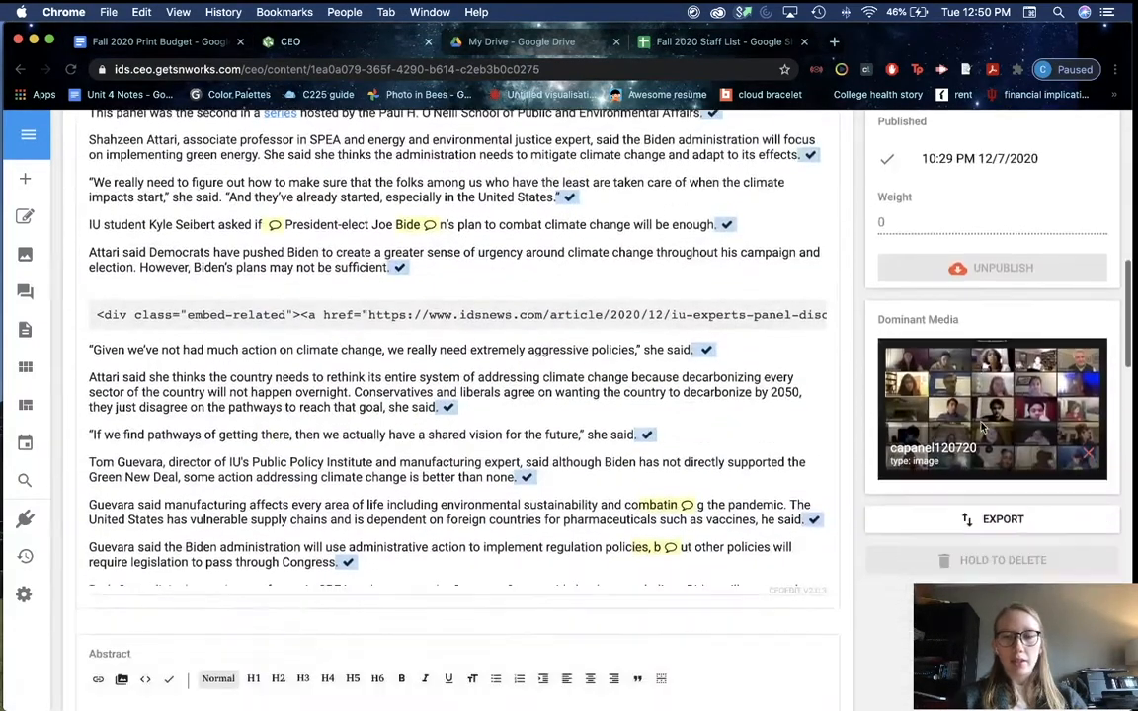
click(984, 386)
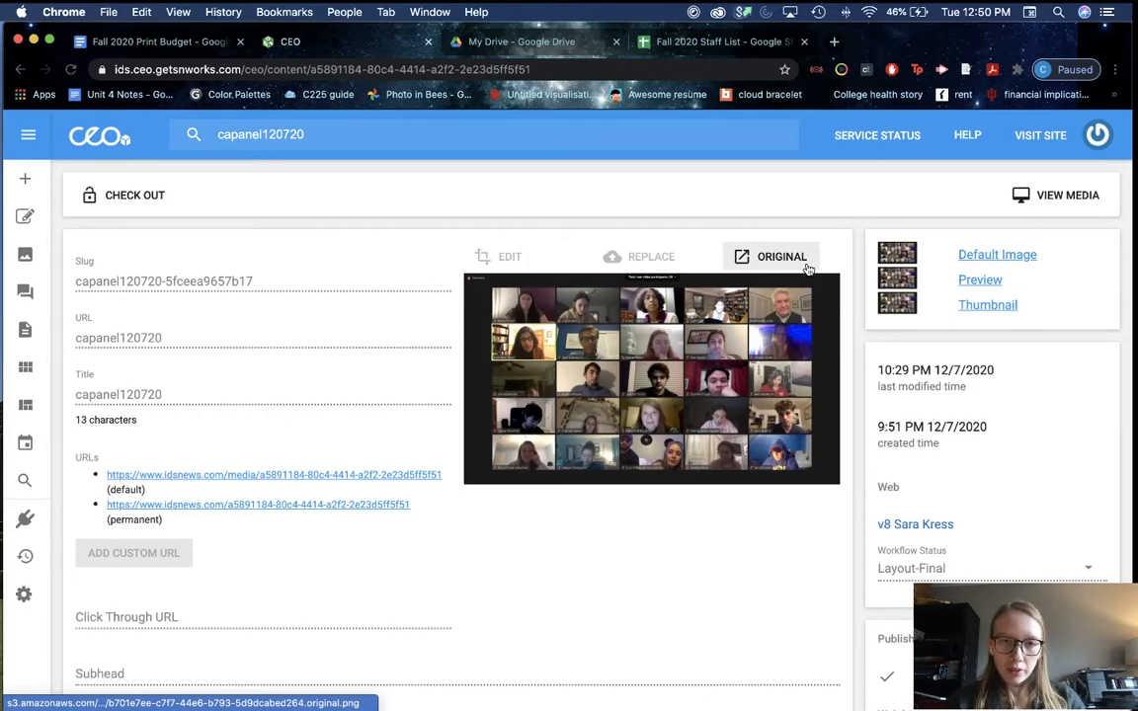
scroll(323, 400, down, 5)
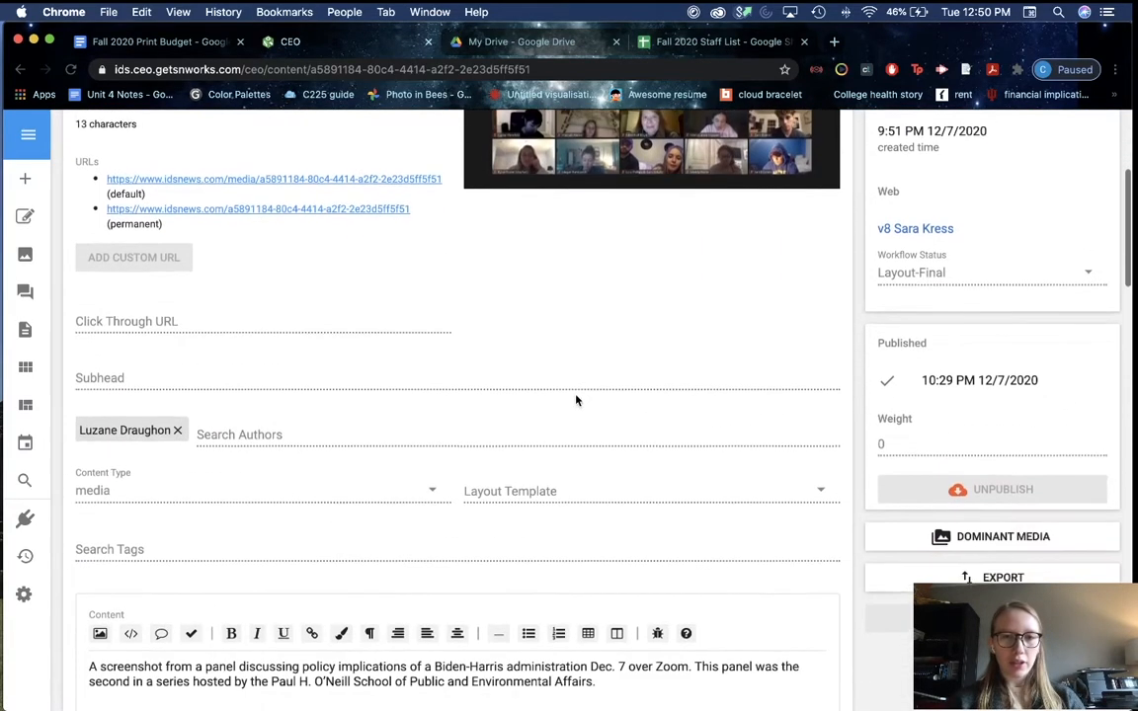
scroll(577, 401, down, 2)
scroll(582, 320, up, 6)
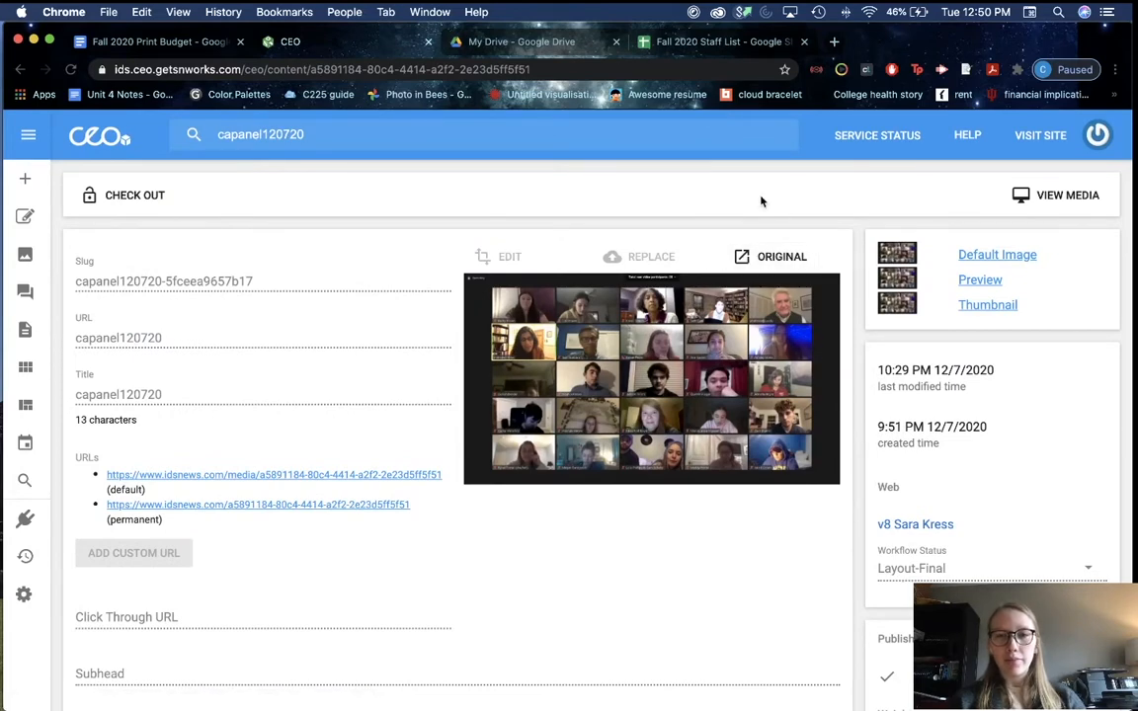
click(790, 258)
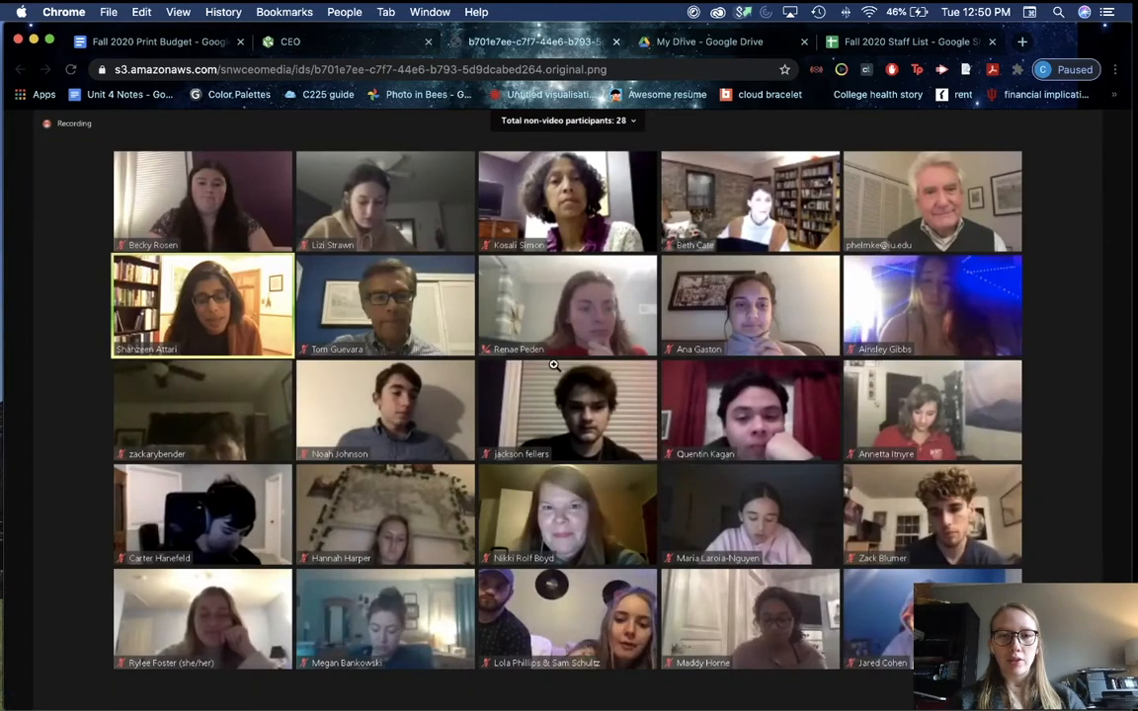
Step: Start saving the screenshot and create a 'news page' folder on the Desktop
right_click(440, 386)
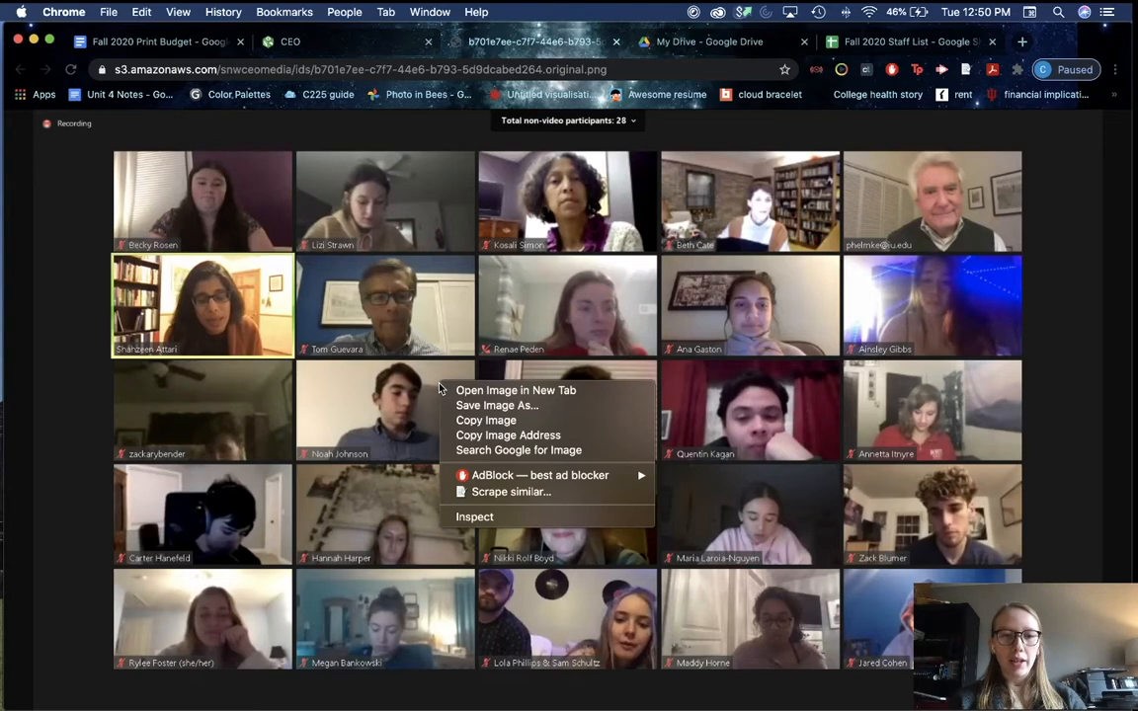
click(459, 406)
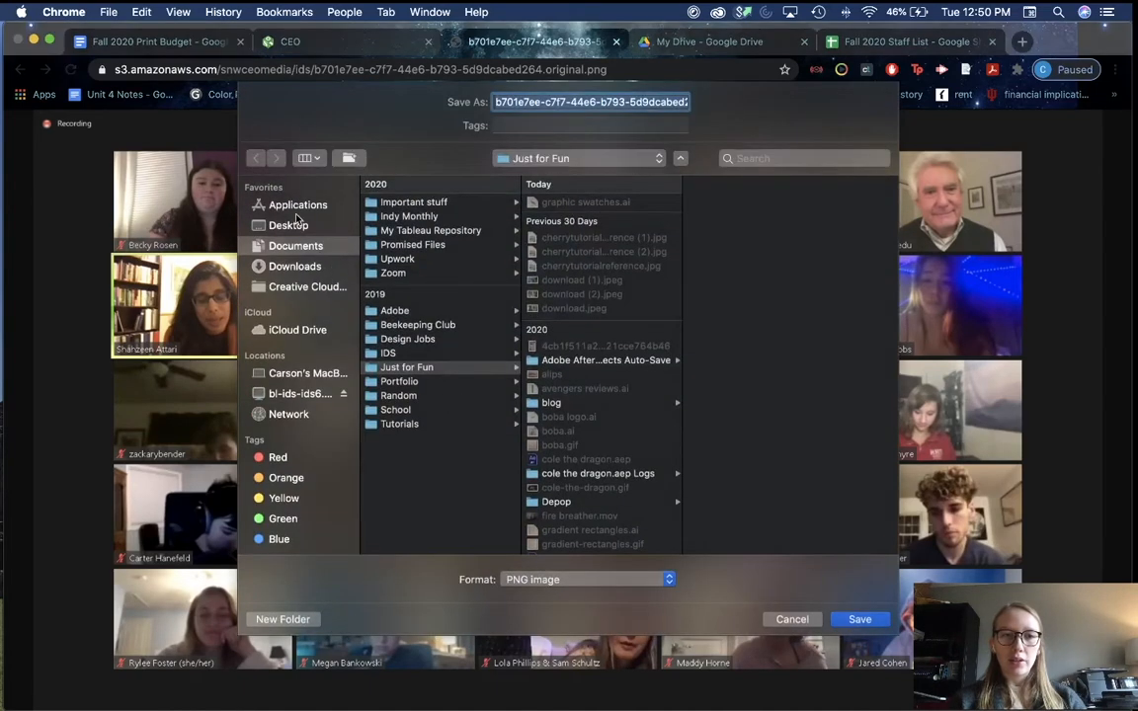
click(297, 206)
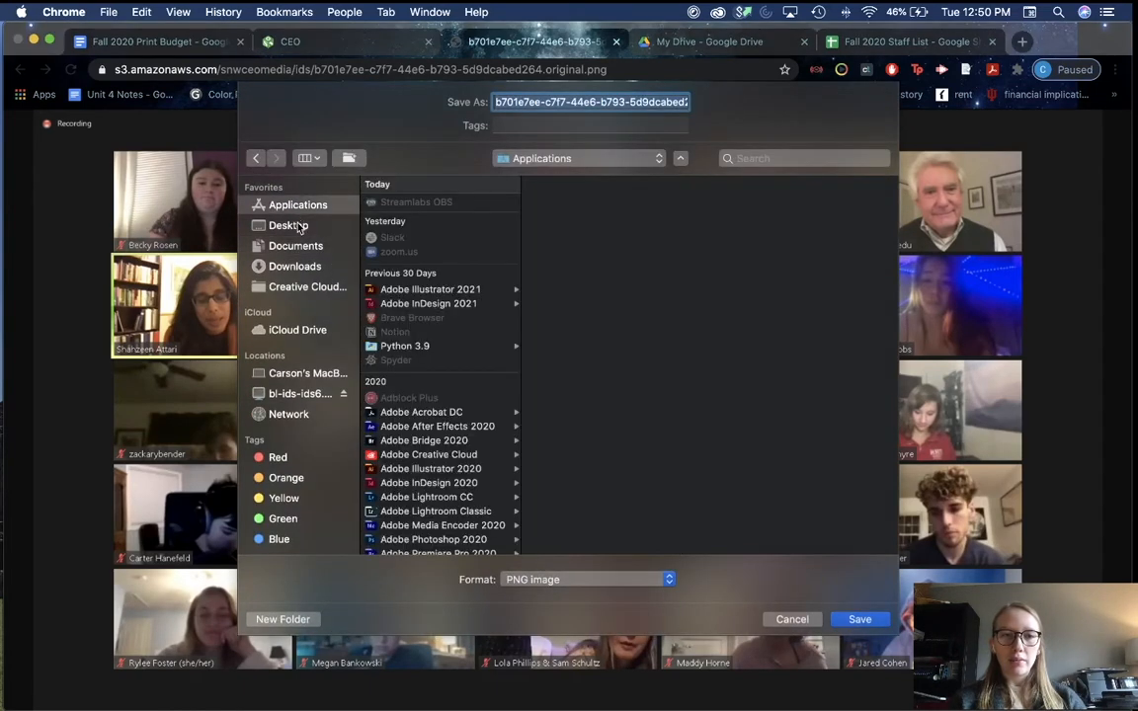
click(290, 224)
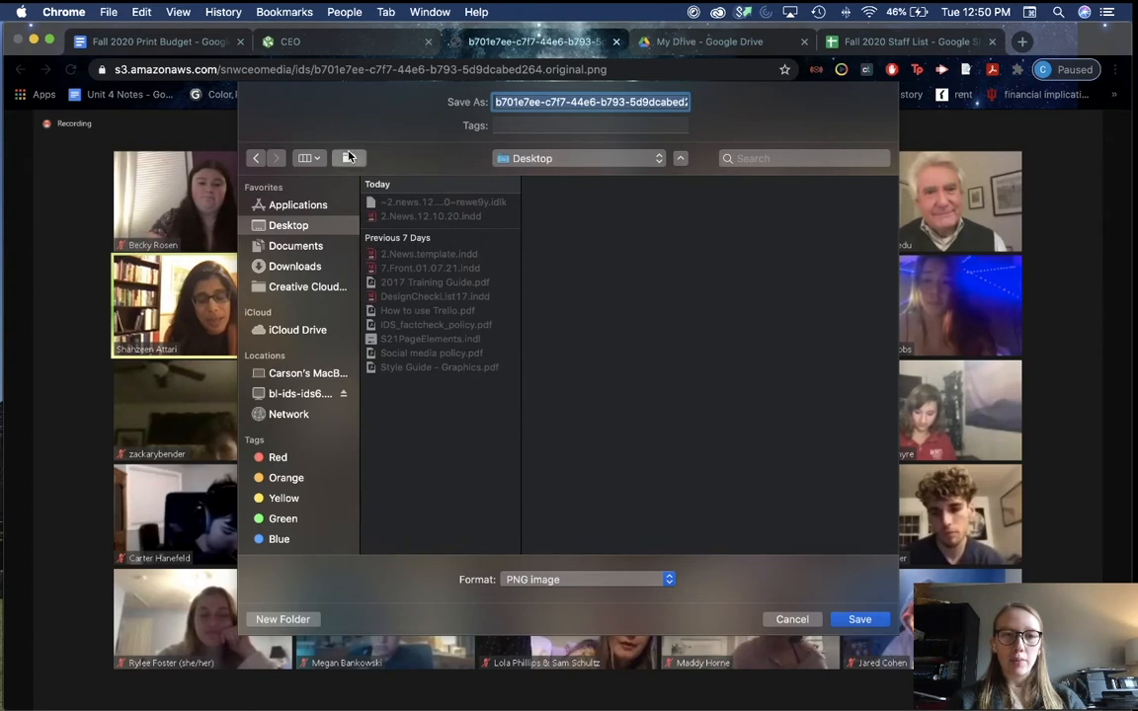
key(shift+super+n)
text(news pa)
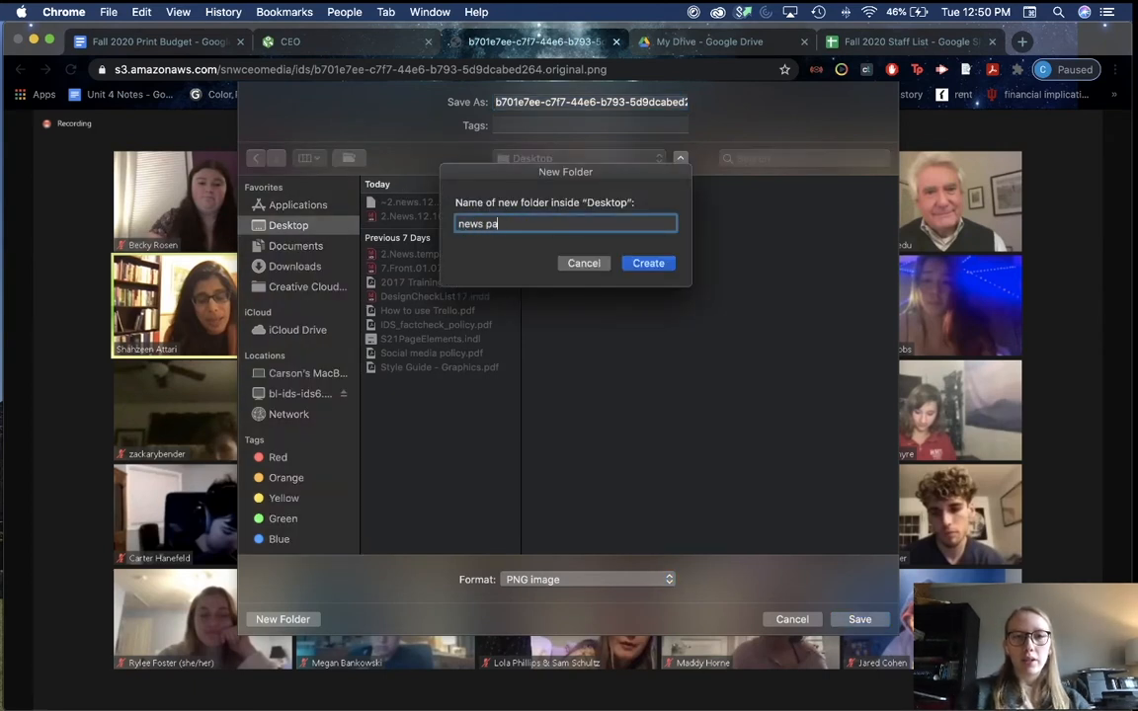
text(ge)
key(Return)
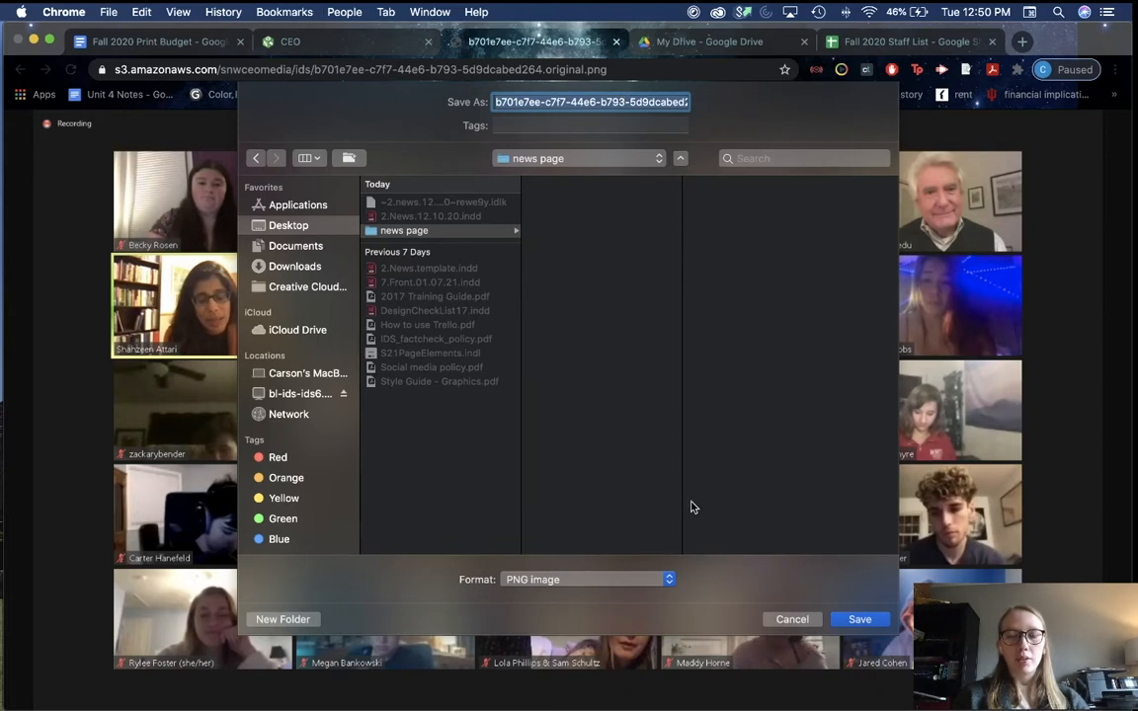
Step: Save the screenshot as iu_experts.png in the news page folder and close its tab
key(super+Tab)
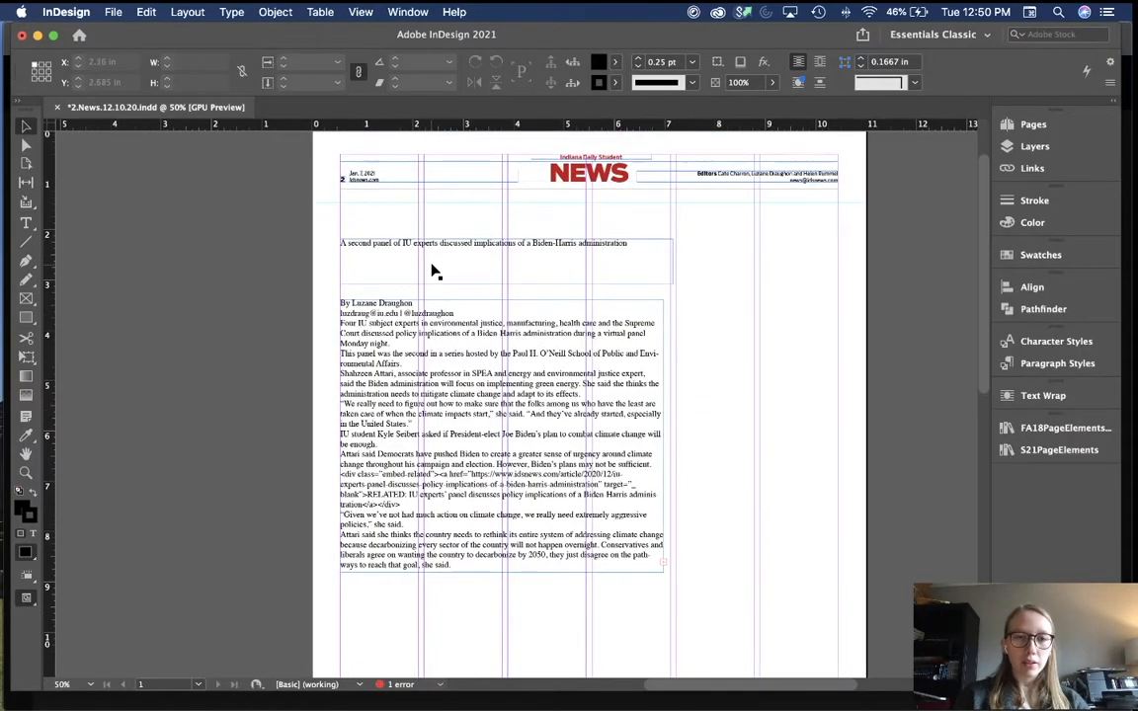
key(super+Tab)
text(iu_expert)
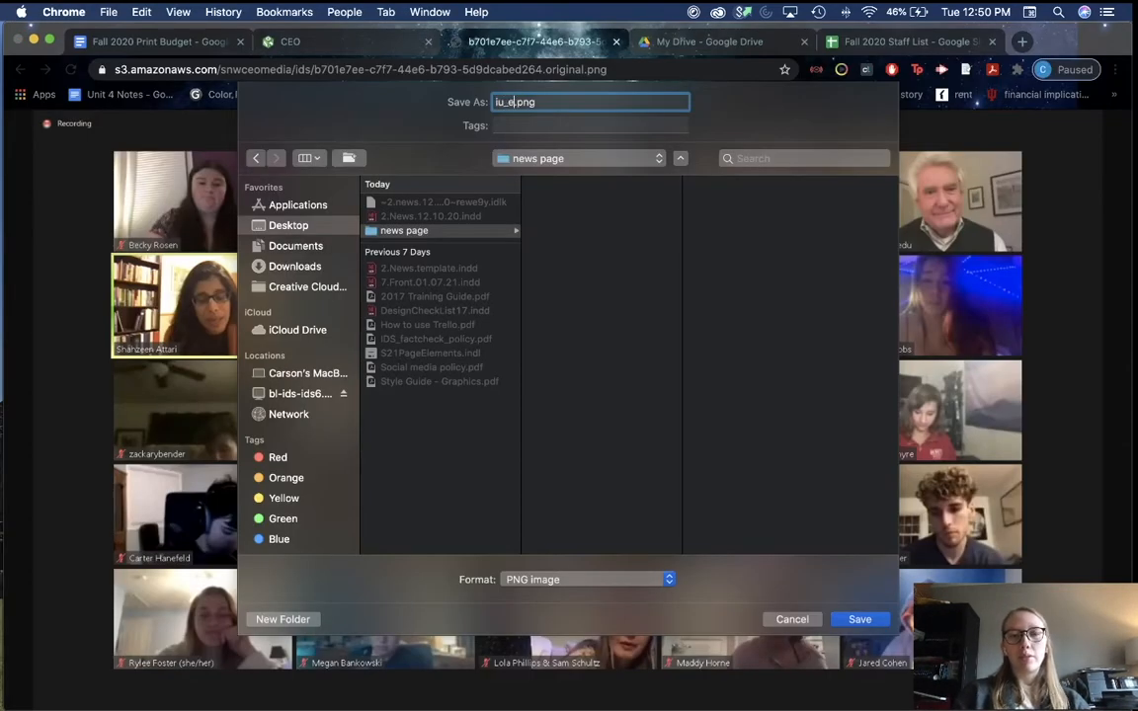
text(s)
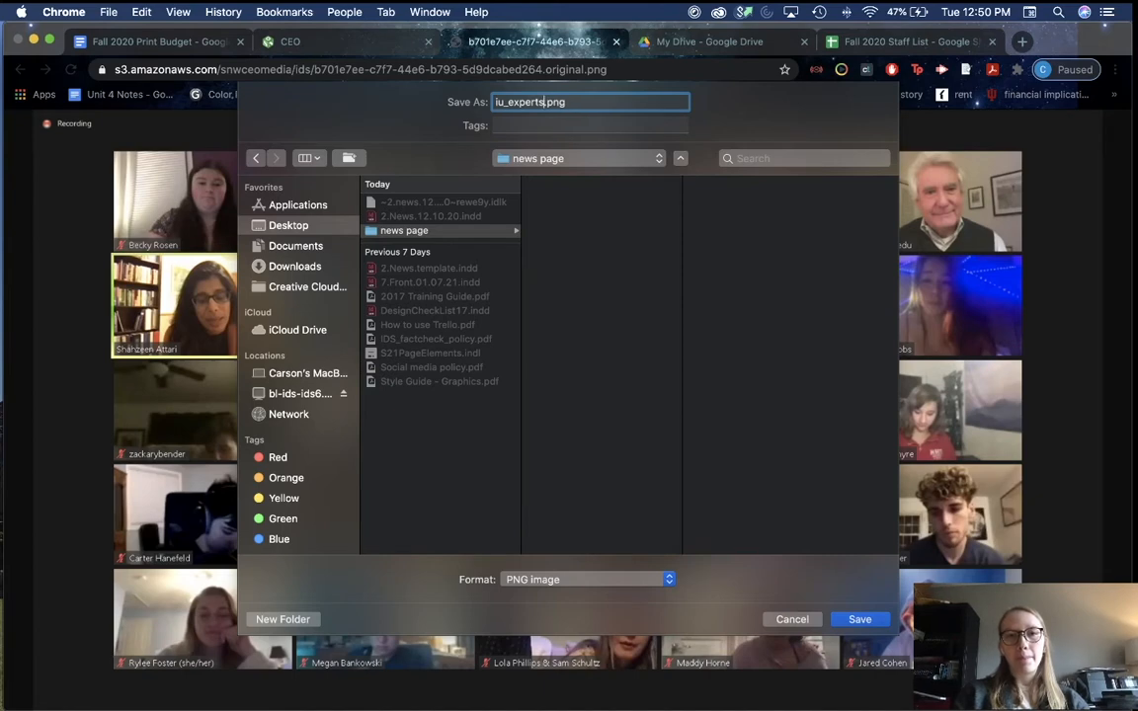
key(Return)
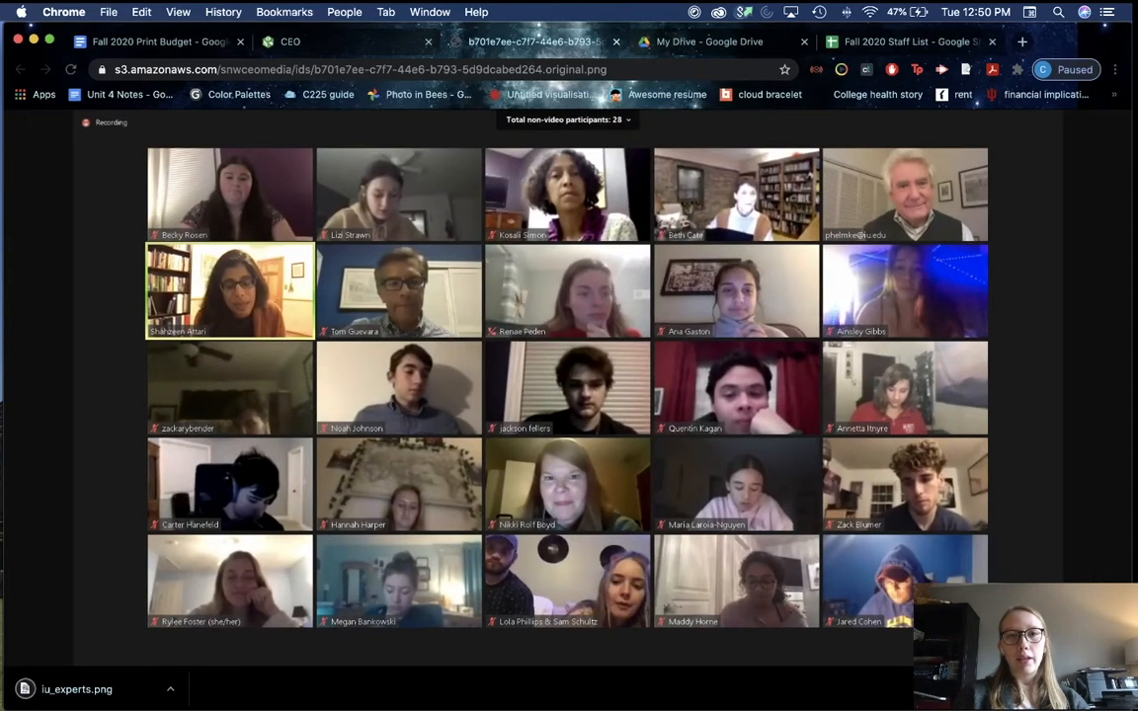
key(super+w)
scroll(315, 415, down, 4)
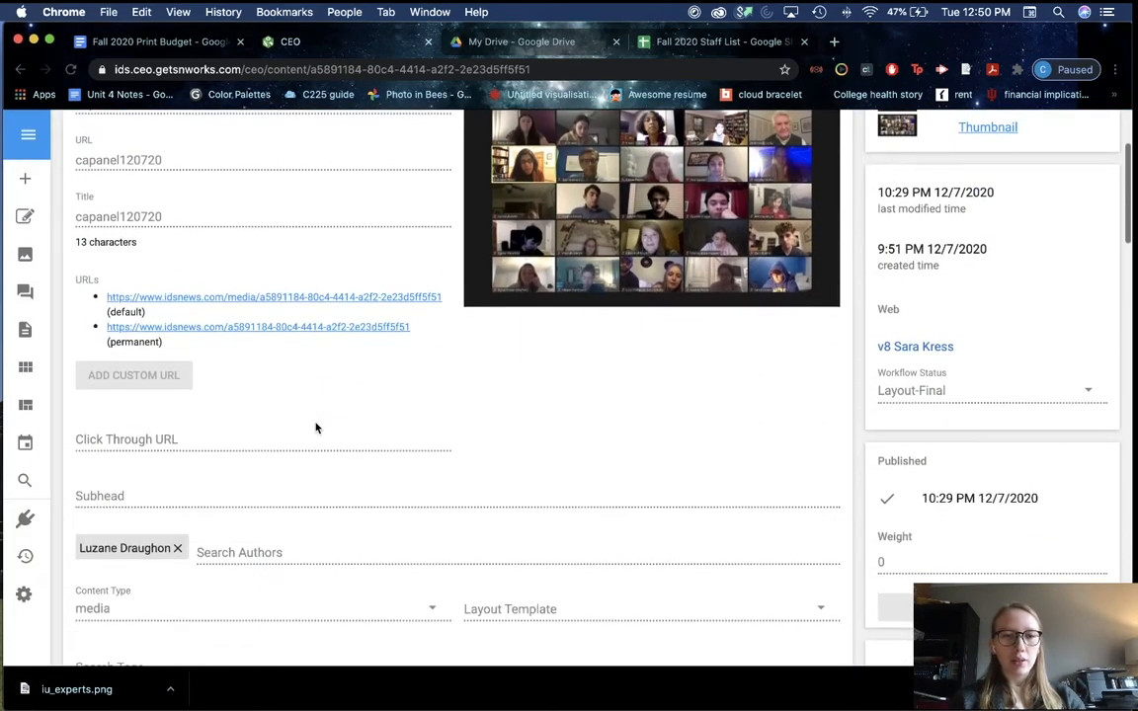
Step: In InDesign, draw a rectangle graphic frame on the pasteboard left of the page
key(super+Tab)
click(196, 329)
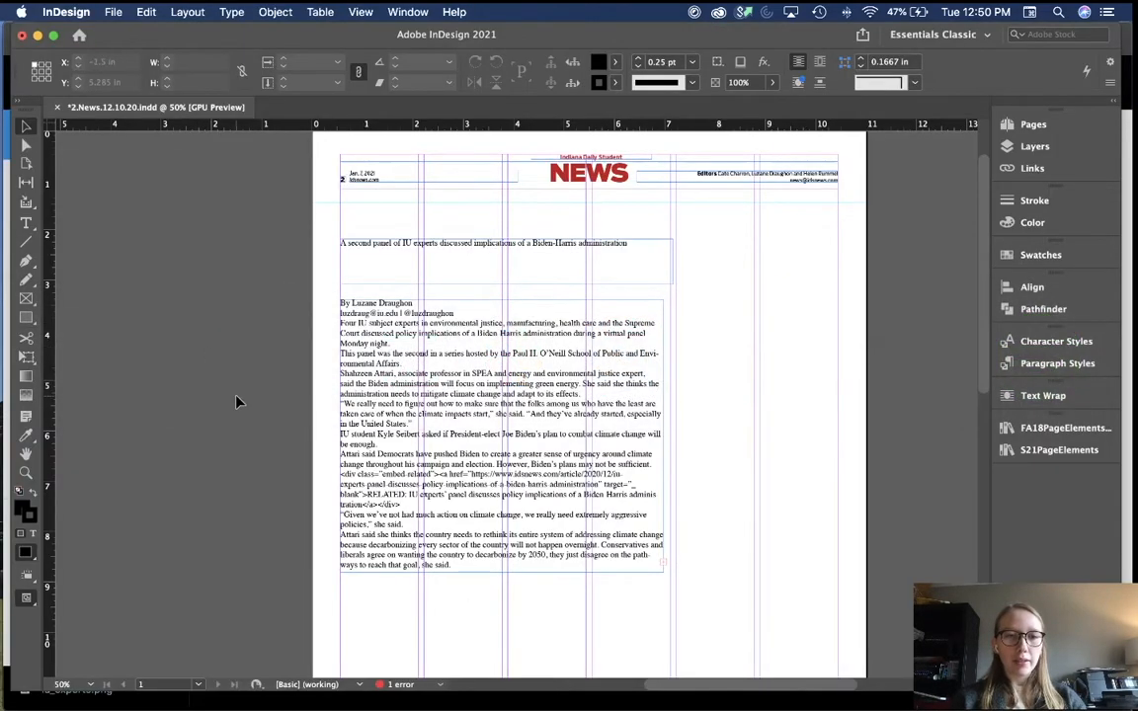
scroll(237, 402, left, 3)
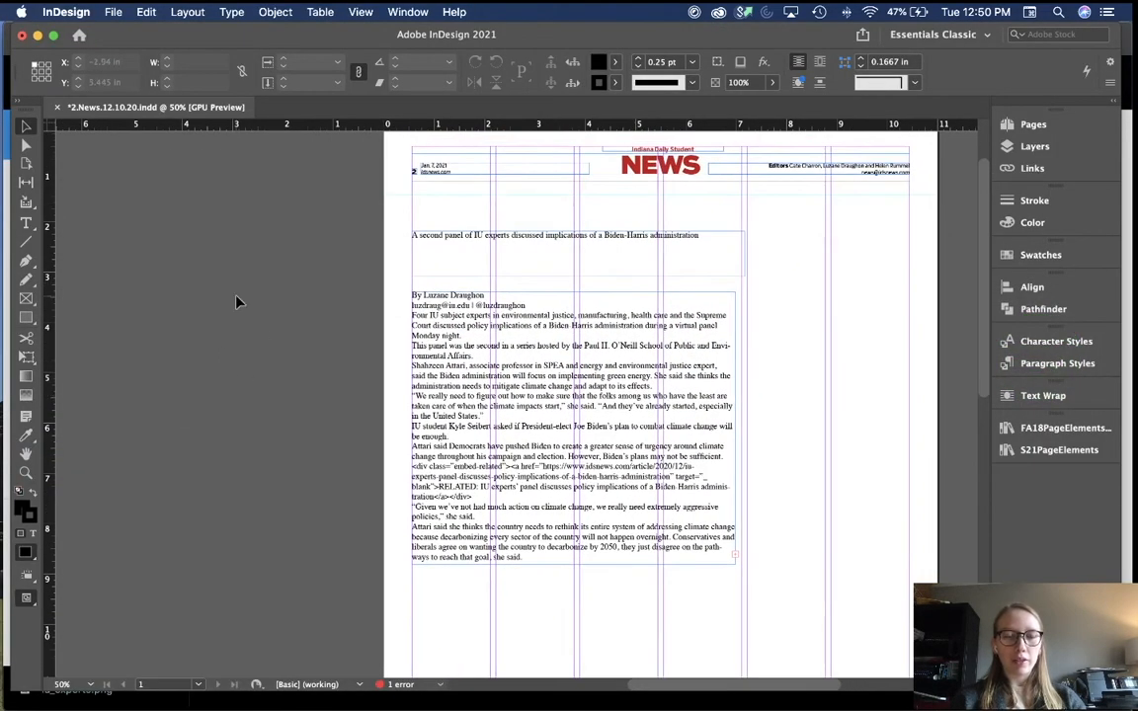
key(f)
drag(226, 290, 421, 413)
Step: Place iu_experts.png from Desktop > news page into the frame and fill the frame proportionally
key(cmd+d)
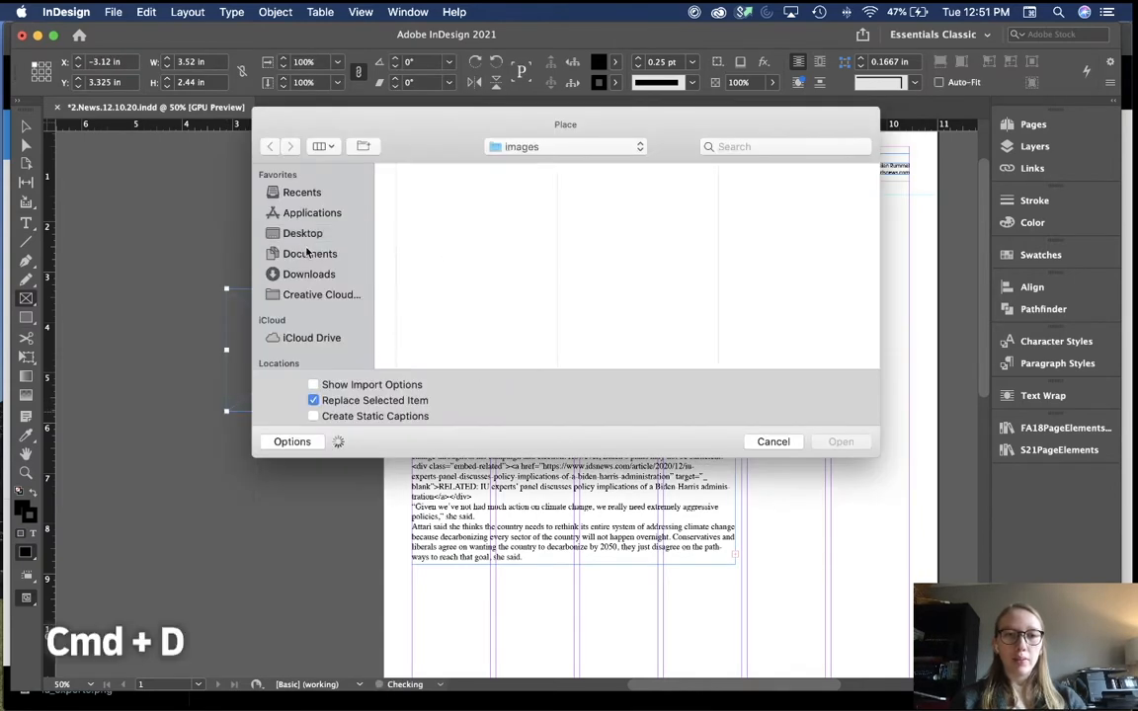
click(302, 233)
click(427, 219)
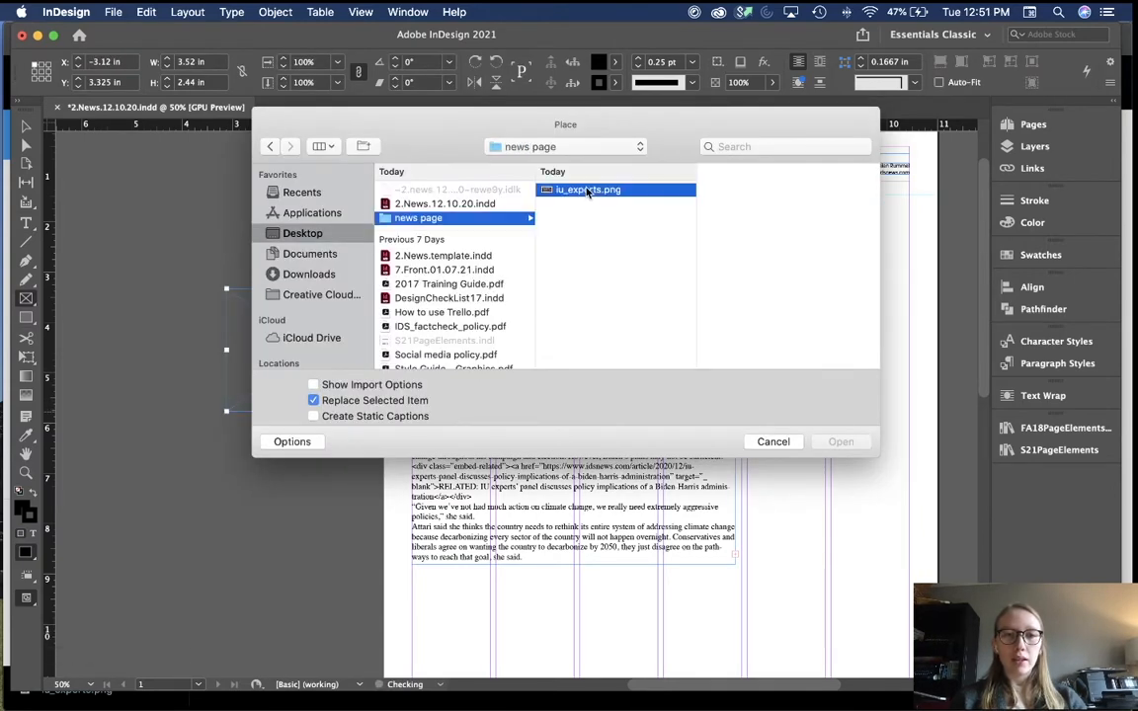
click(586, 188)
double_click(586, 188)
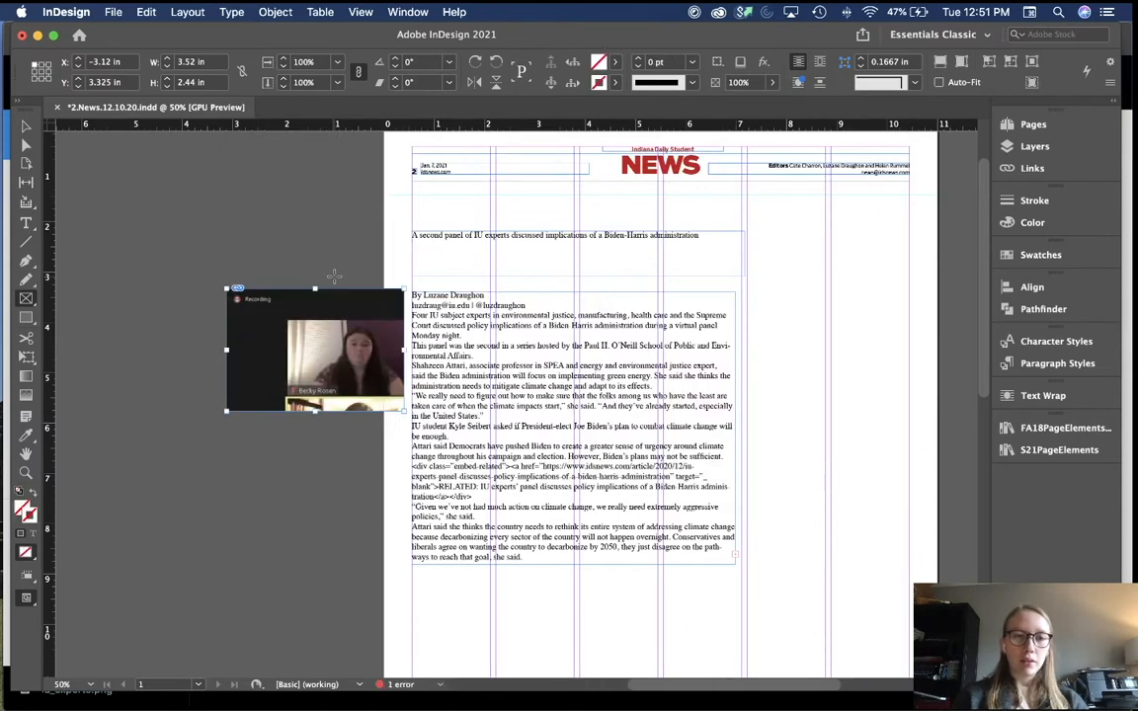
key(alt+shift+super+c)
key(v)
click(307, 252)
key(super+Tab)
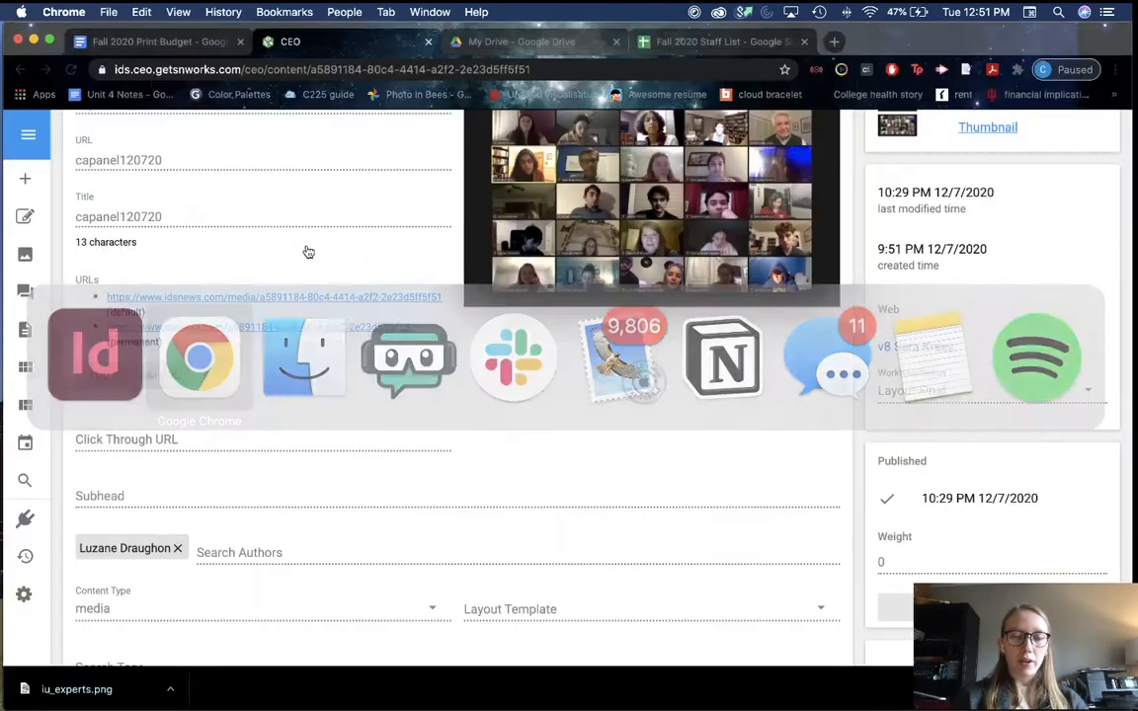
Step: Copy the photo caption from the media page into a new text frame under the screenshot, enlarged to fit
scroll(377, 372, down, 5)
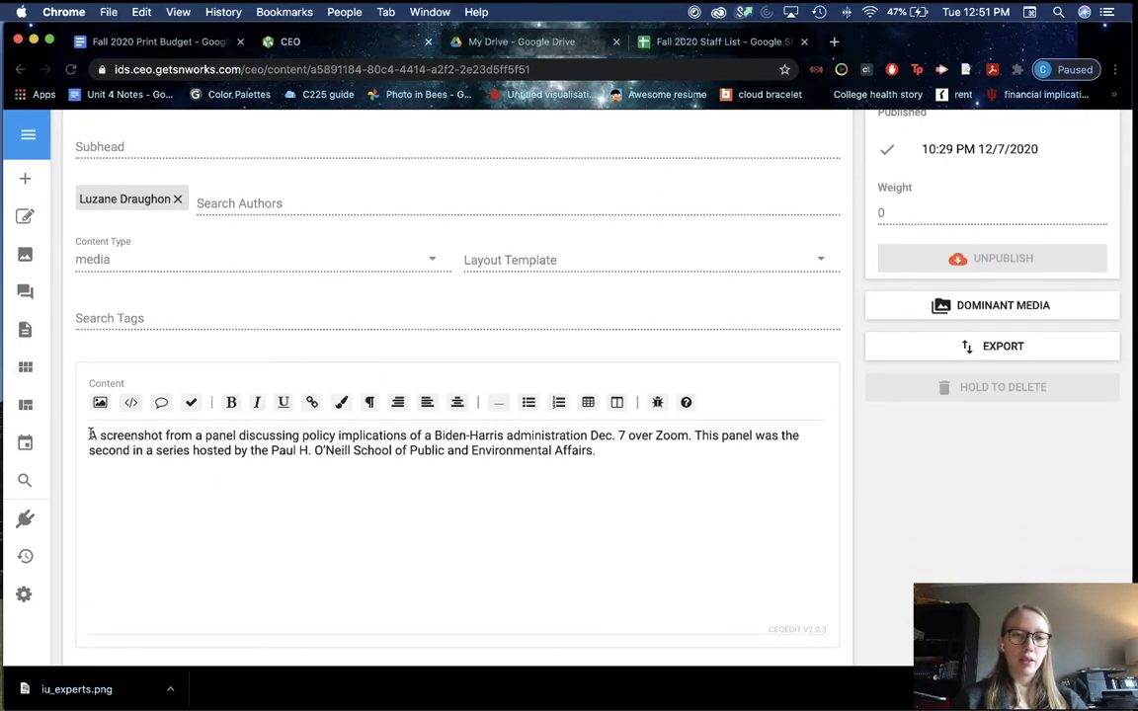
drag(90, 435, 579, 465)
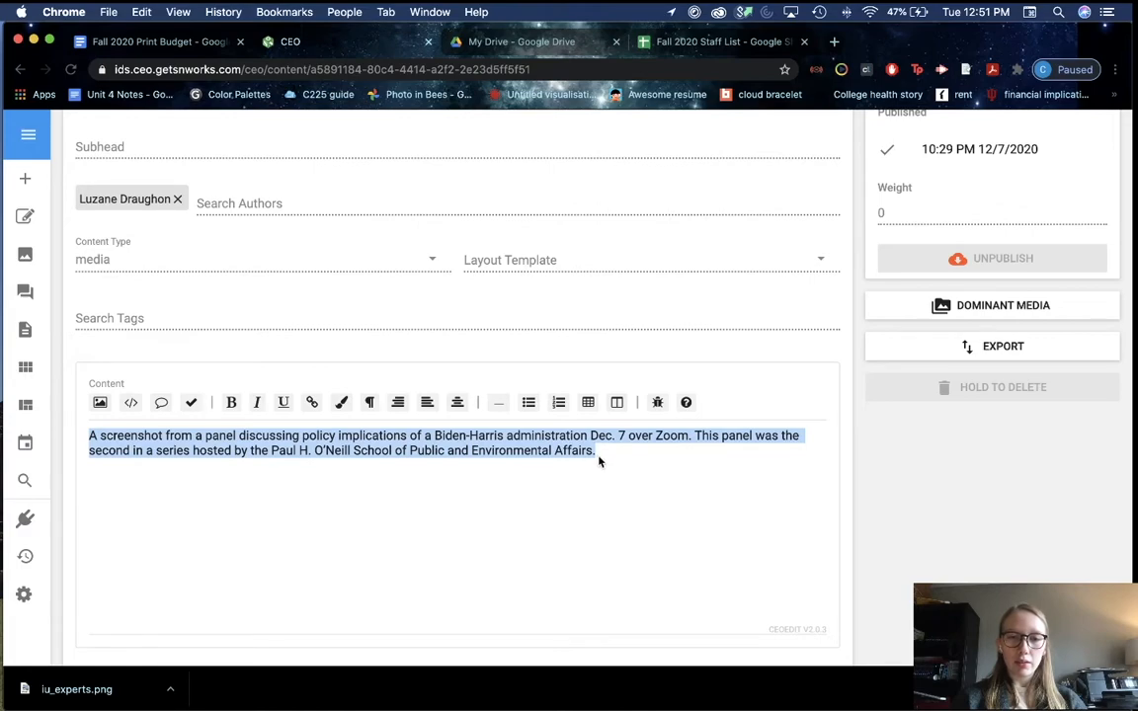
key(super+Tab)
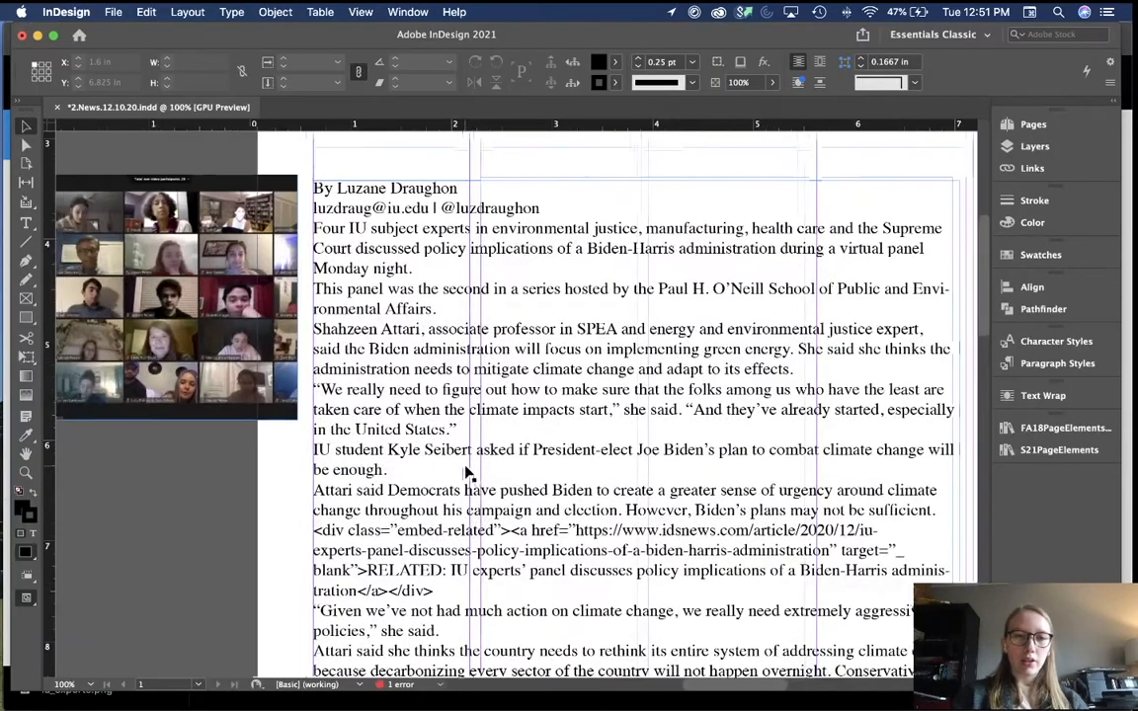
key(t)
drag(164, 399, 505, 446)
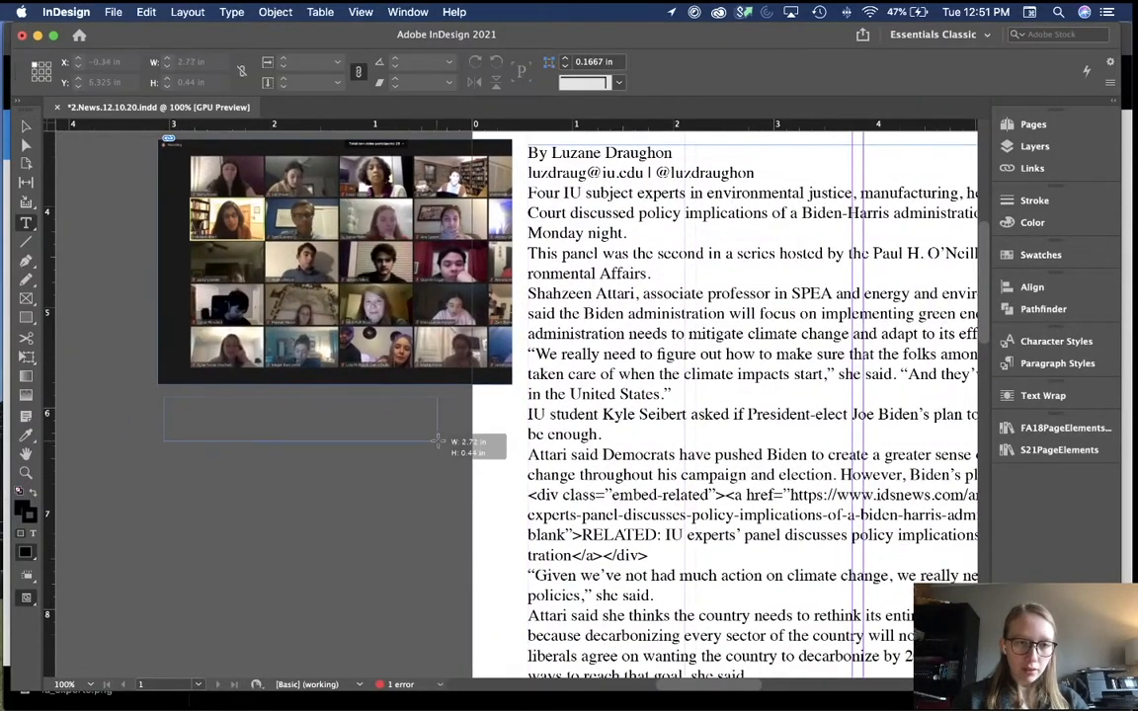
key(super+v)
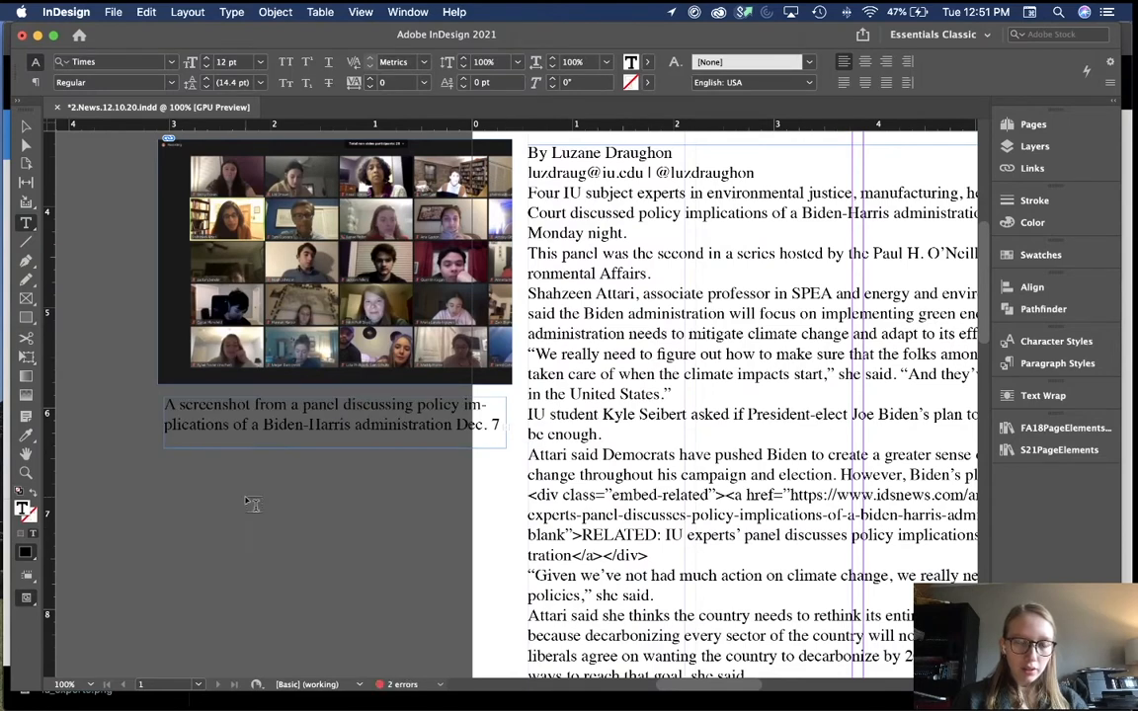
key(Escape)
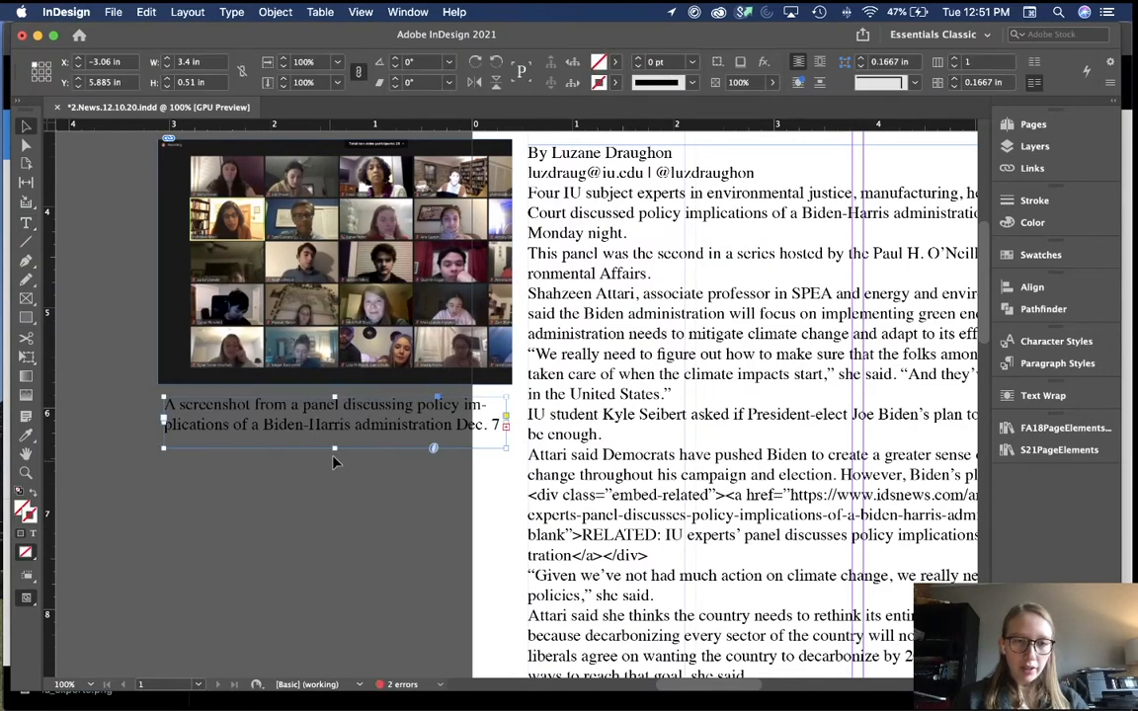
drag(337, 449, 358, 541)
Step: Copy the photographer's name from the CEO media page for the credit
key(super+Tab)
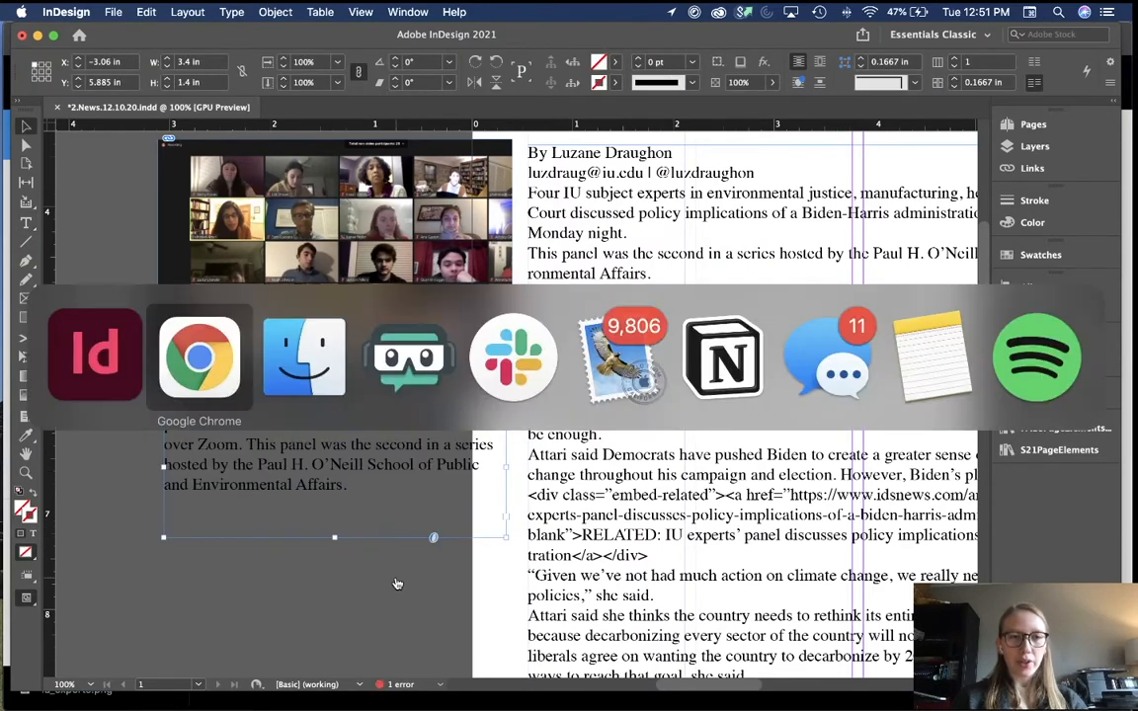
scroll(422, 391, up, 2)
scroll(422, 394, up, 7)
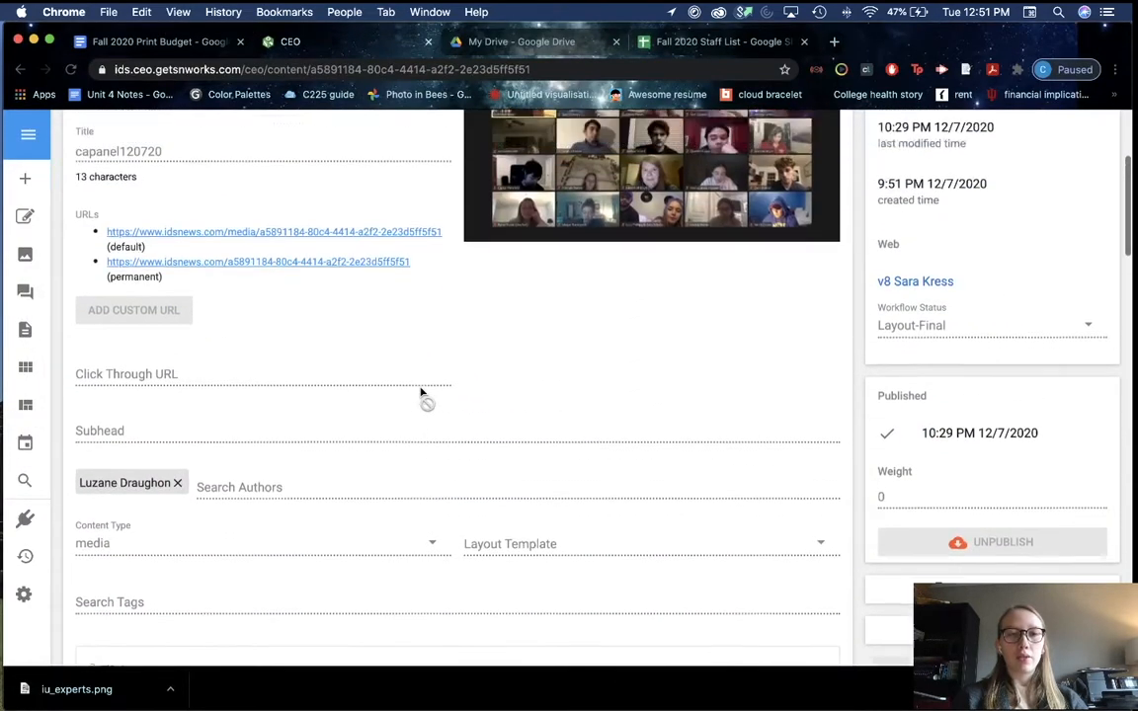
scroll(424, 394, down, 3)
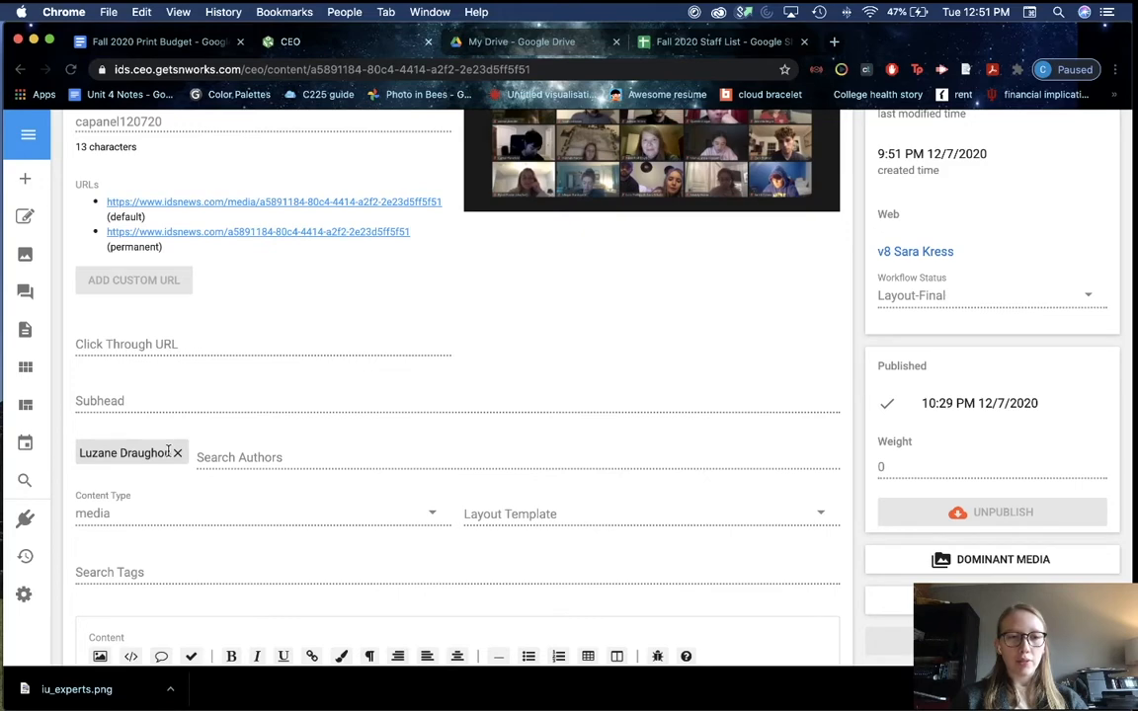
drag(169, 452, 84, 450)
key(super+c)
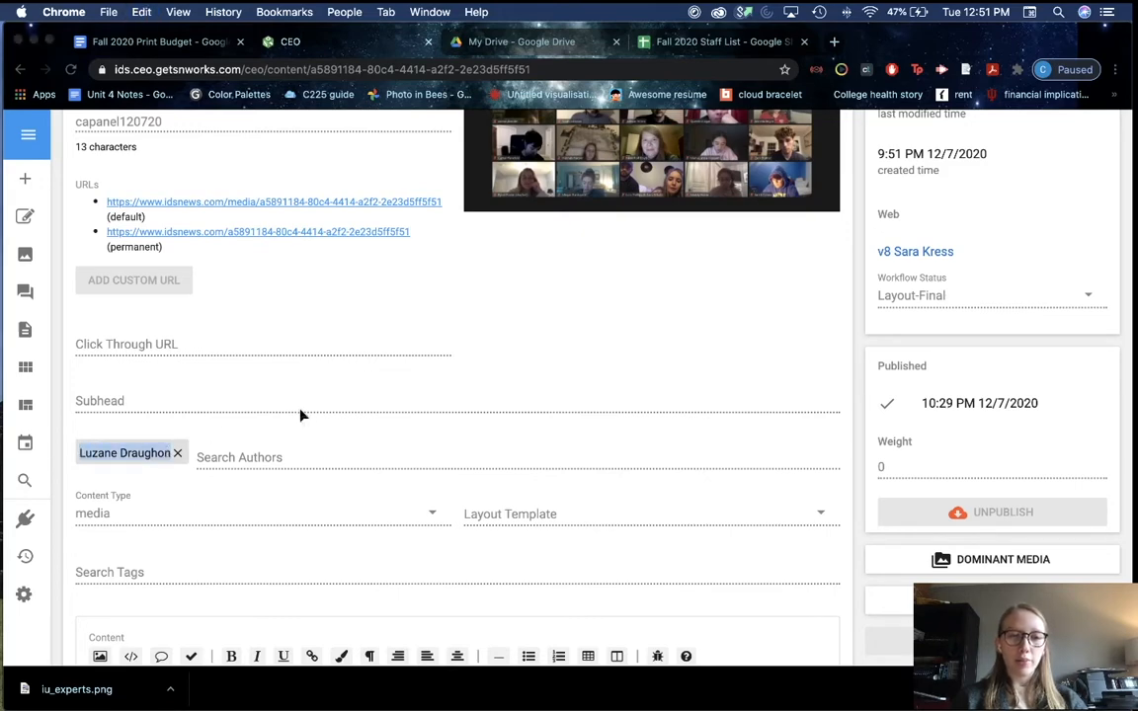
key(super+Tab)
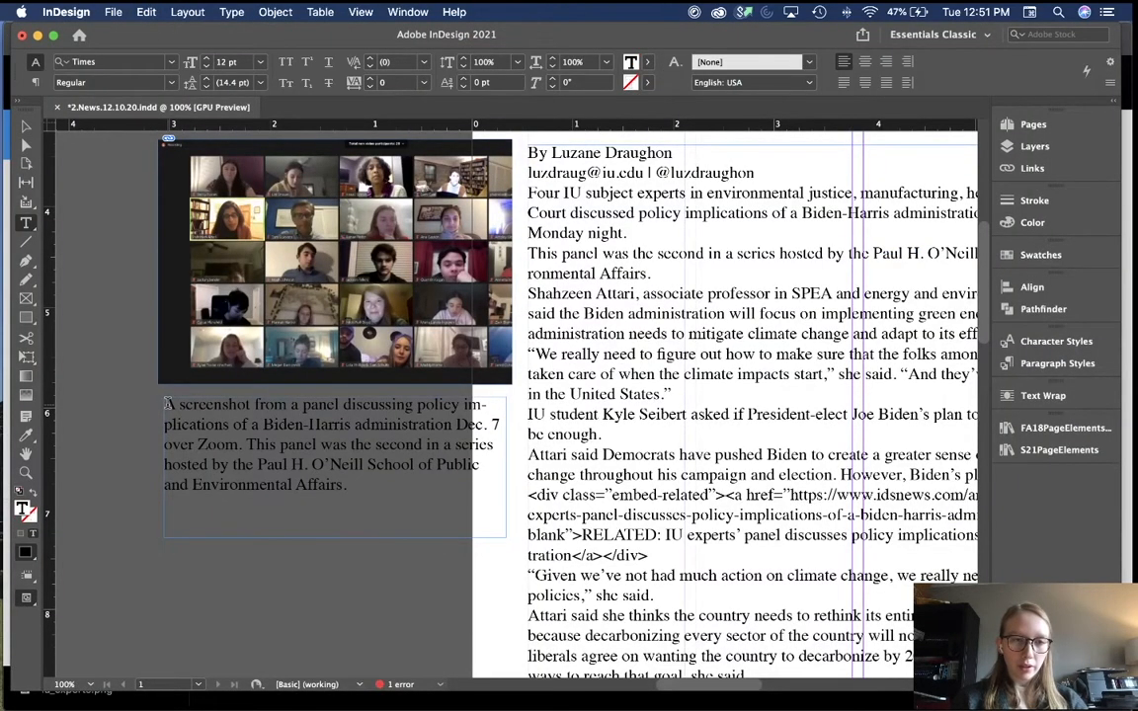
Step: Add a 'photo by' credit line with the photographer's name and '| ids' above the caption
key(Return)
text(pho)
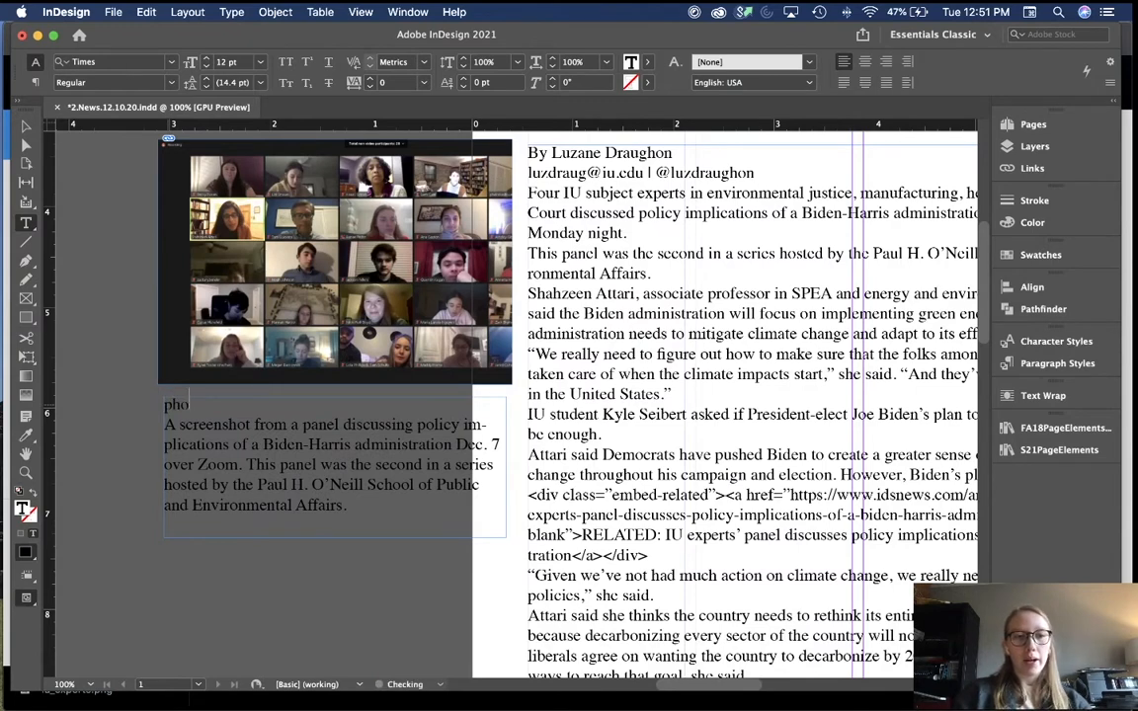
text(to by)
key(super+v)
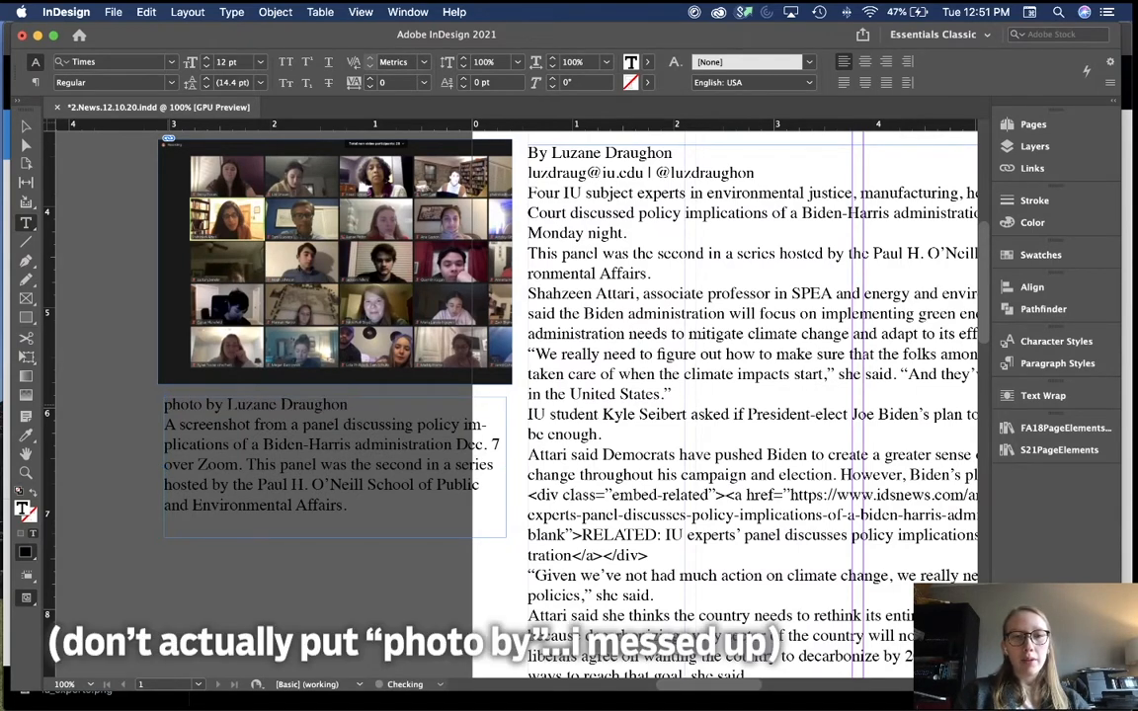
text(| ids)
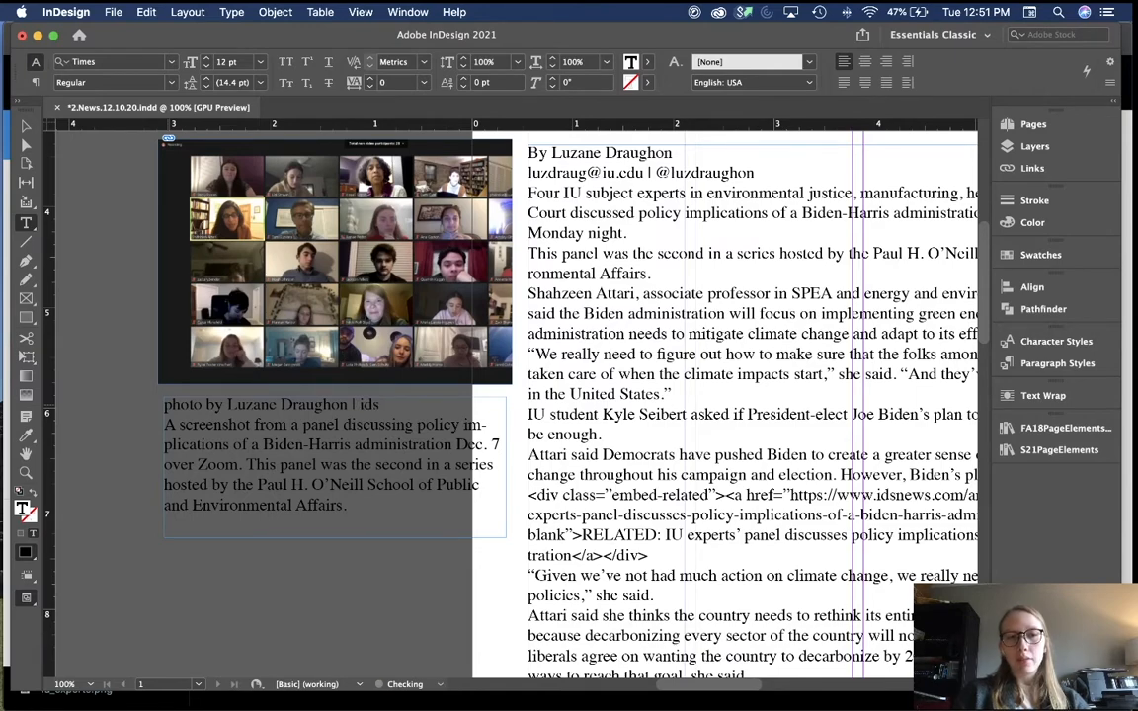
key(Escape)
key(super+minus)
key(super+minus)
key(super+minus)
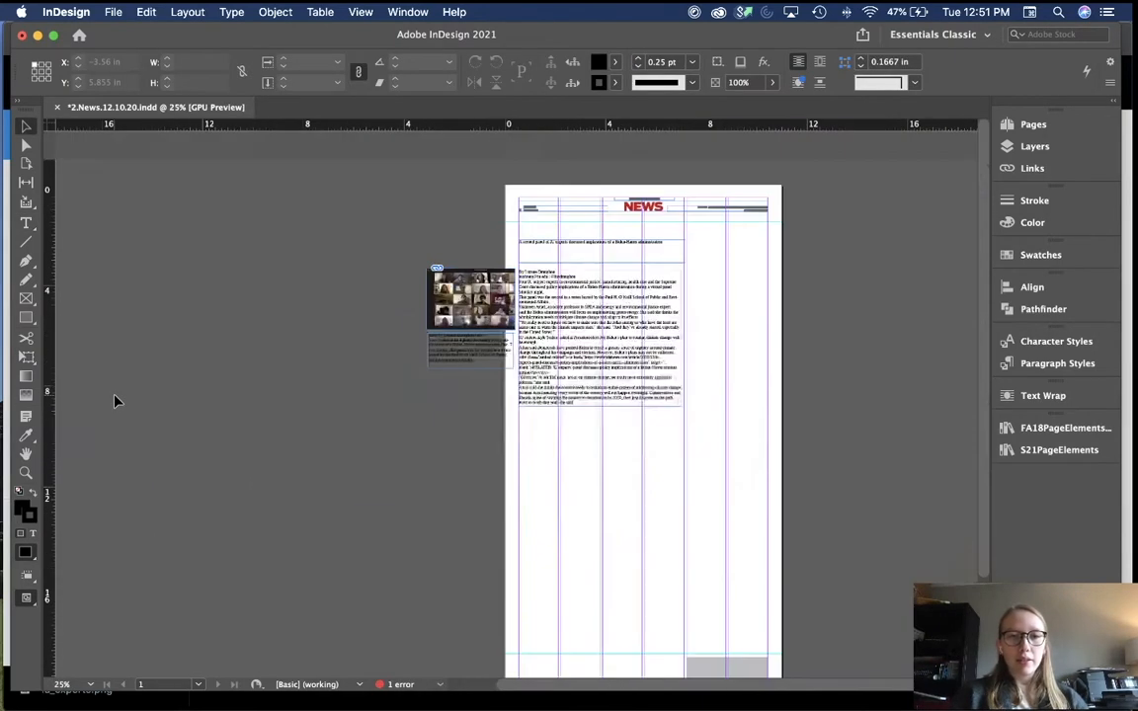
key(super+equal)
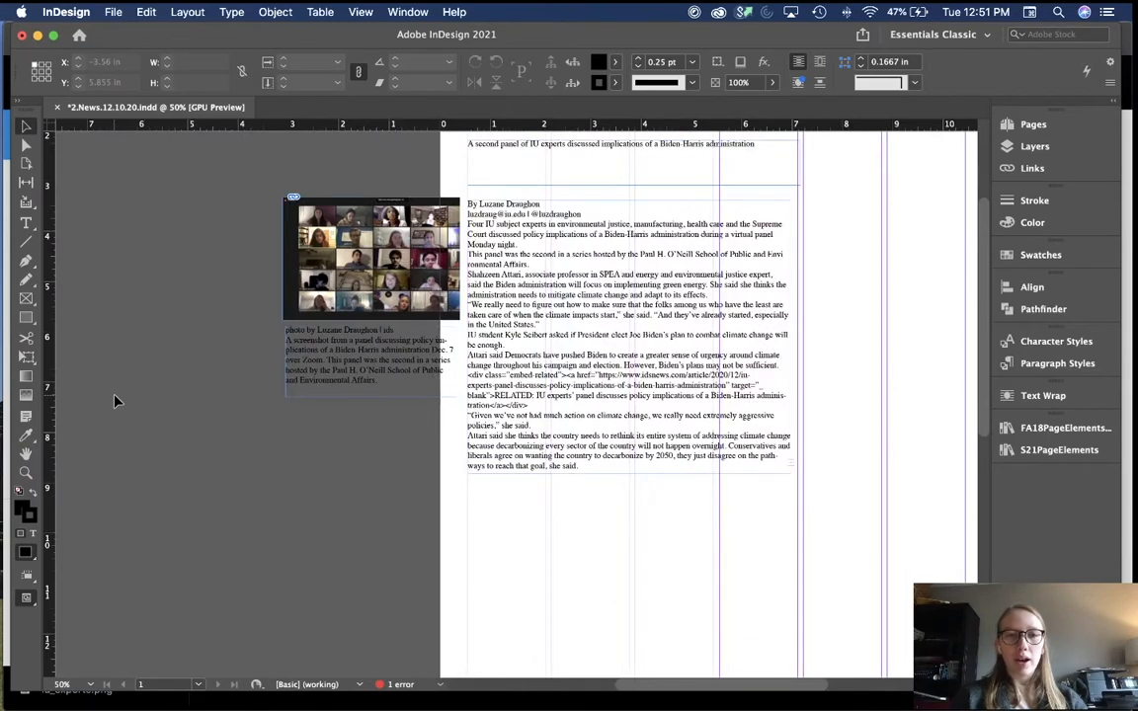
scroll(115, 401, up, 3)
scroll(115, 402, down, 1)
scroll(114, 401, right, 1)
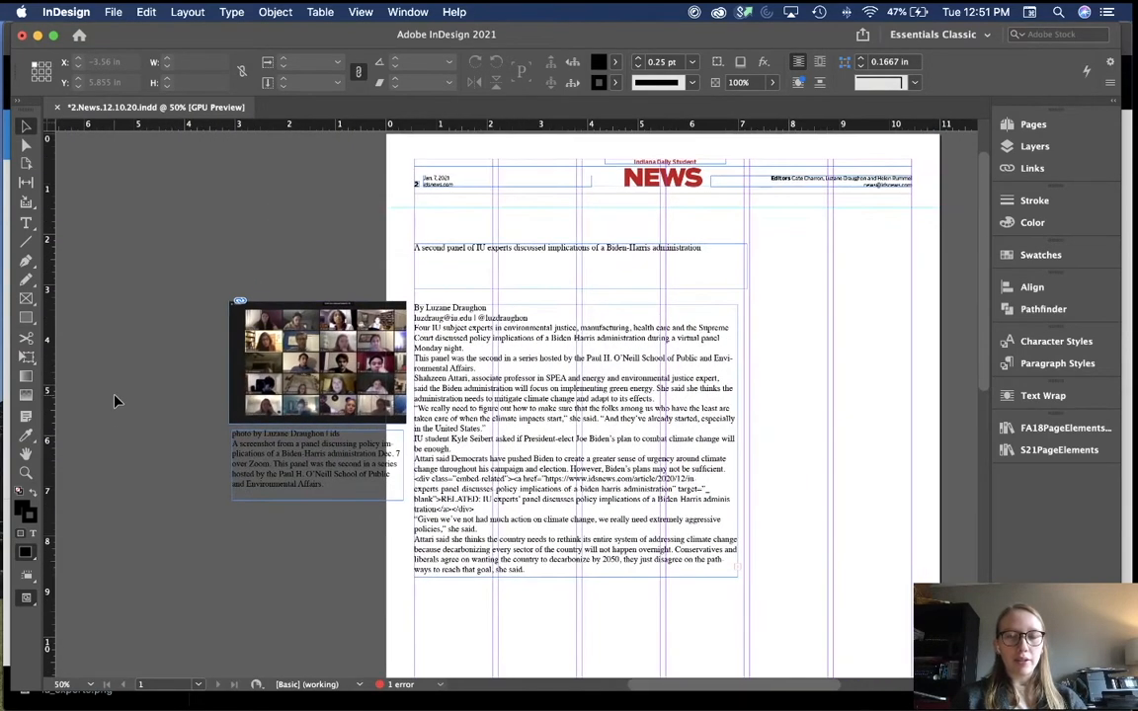
scroll(114, 401, down, 1)
scroll(115, 401, right, 1)
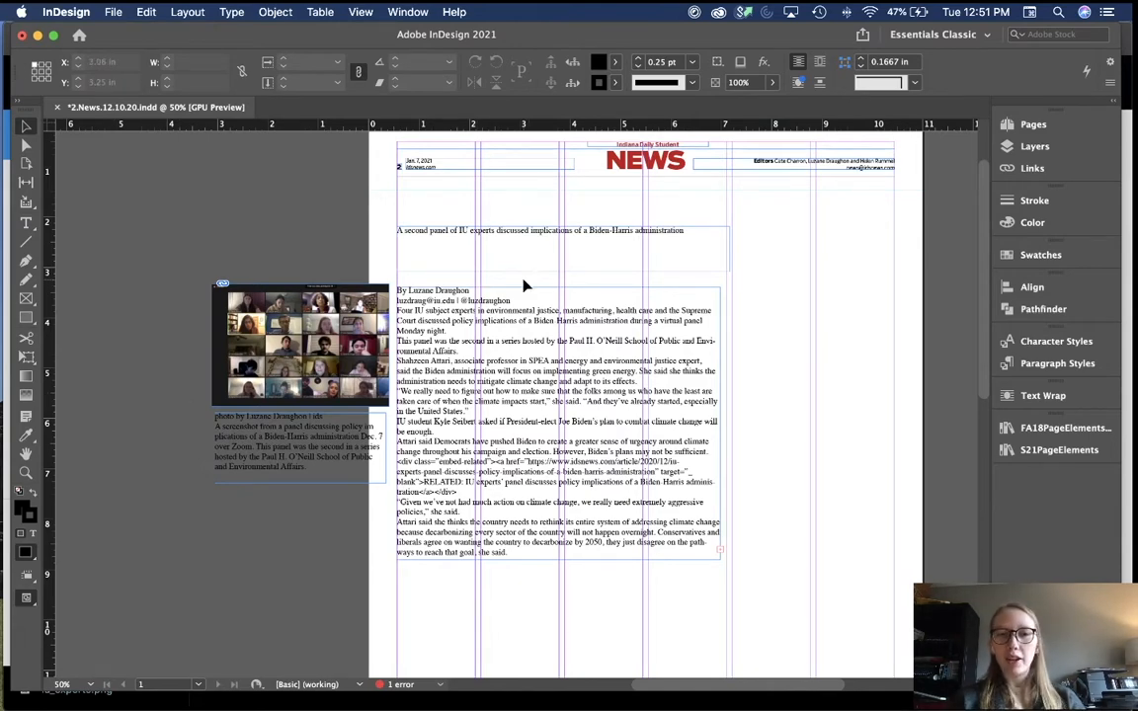
scroll(383, 256, right, 2)
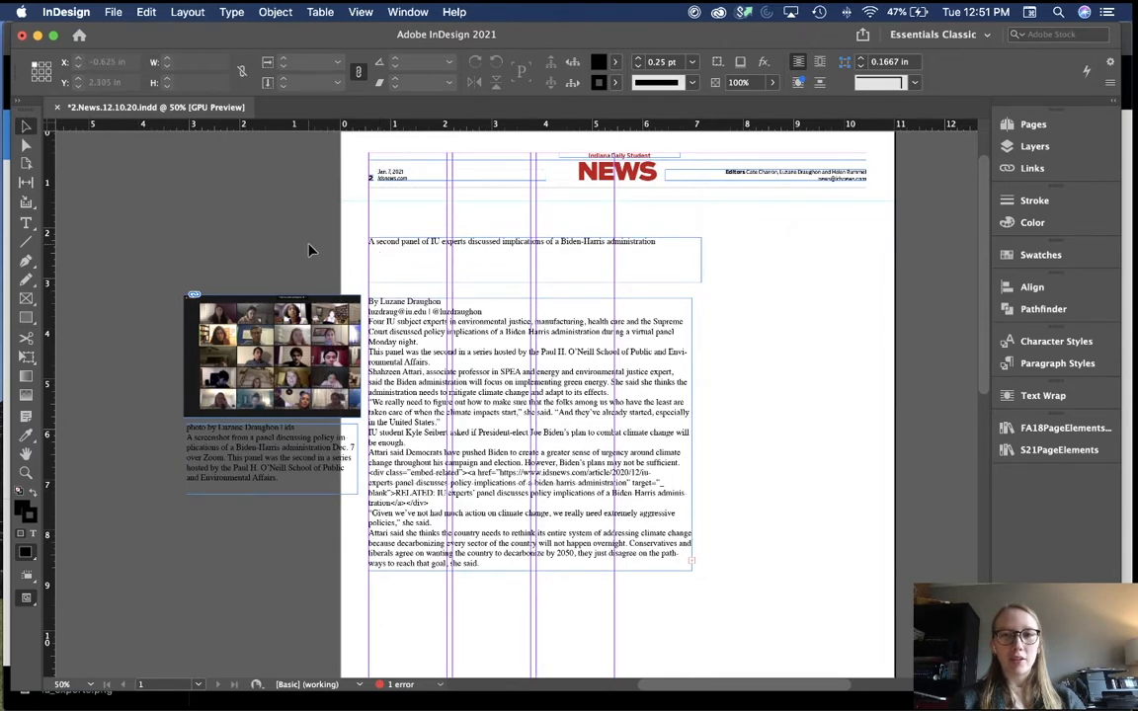
scroll(309, 250, right, 2)
scroll(716, 403, right, 5)
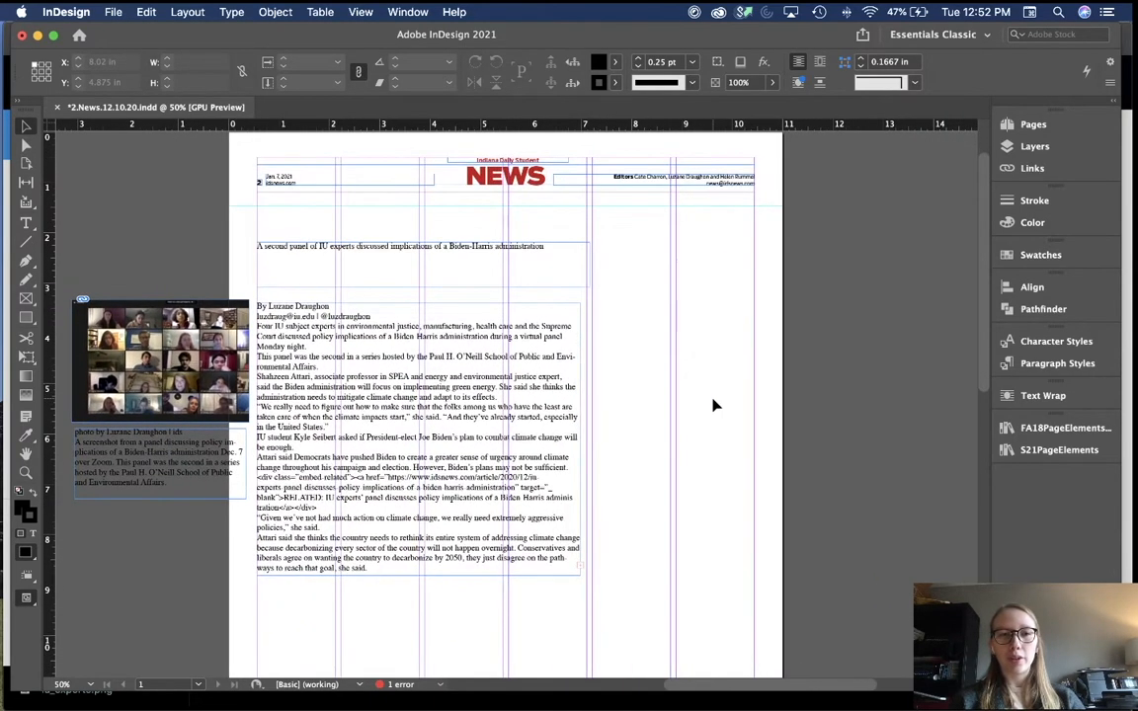
scroll(529, 363, up, 2)
scroll(528, 364, left, 2)
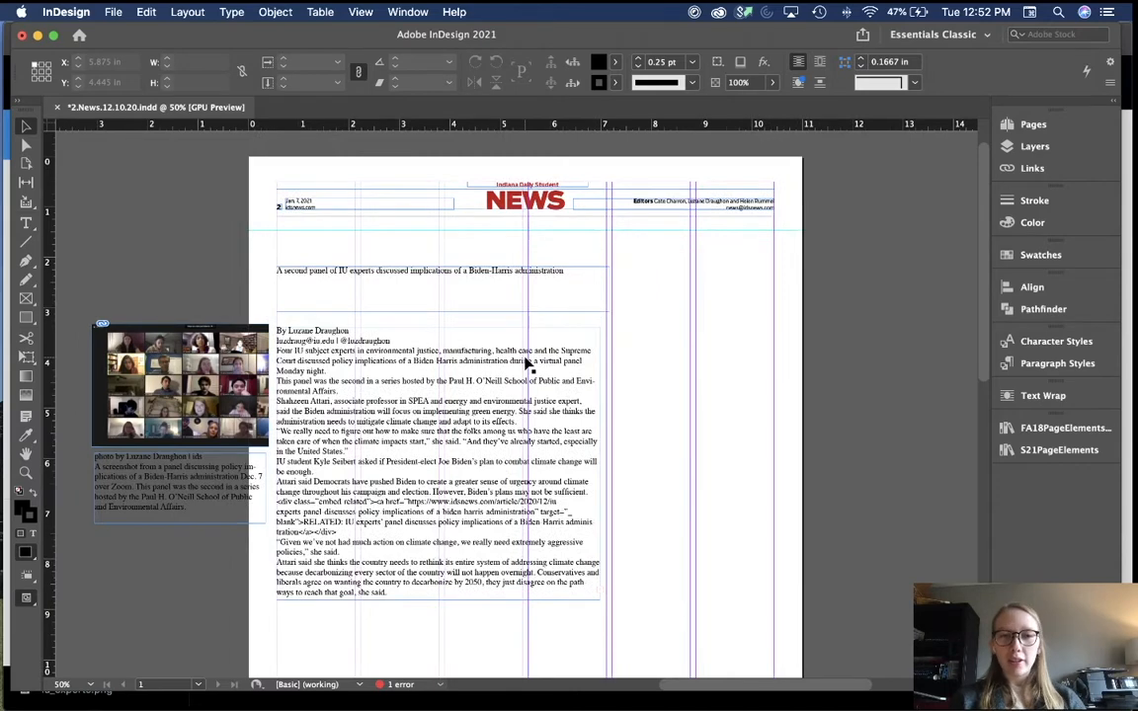
scroll(435, 305, left, 3)
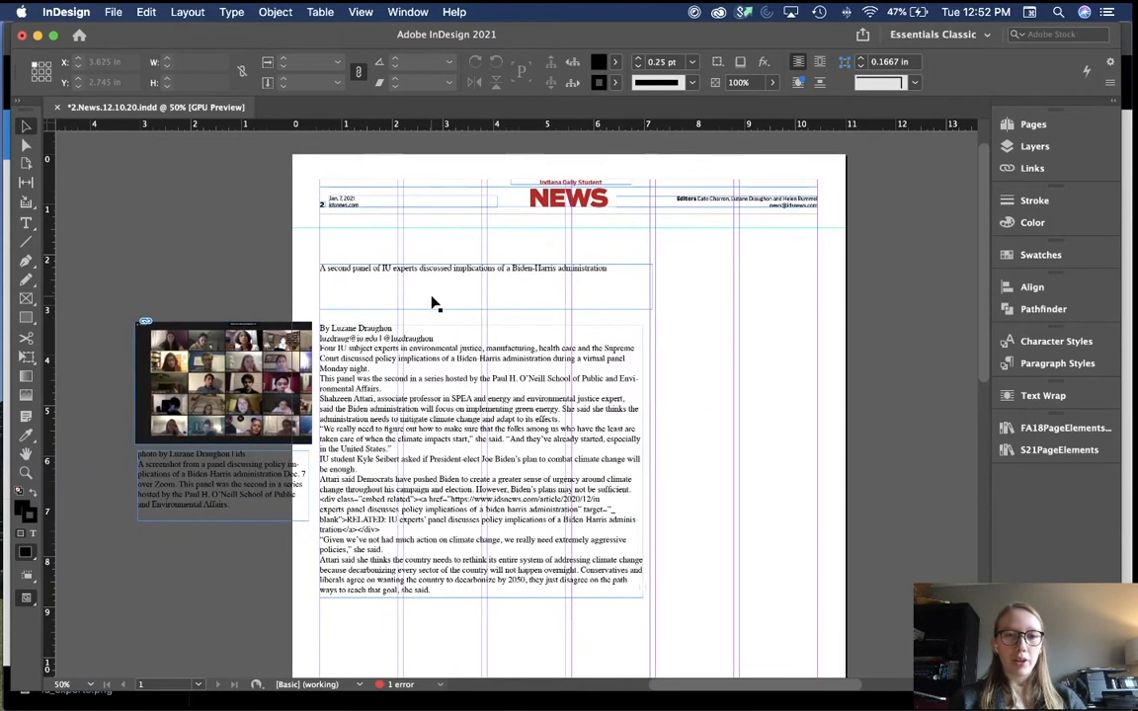
key(super+equal)
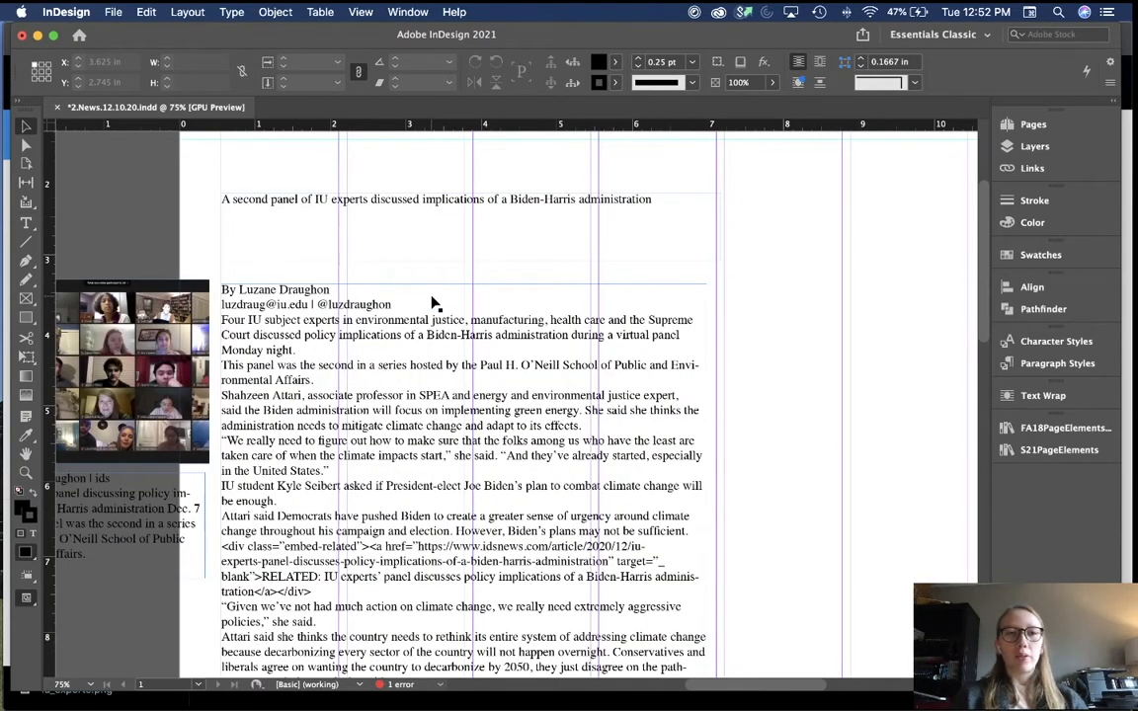
scroll(433, 305, up, 3)
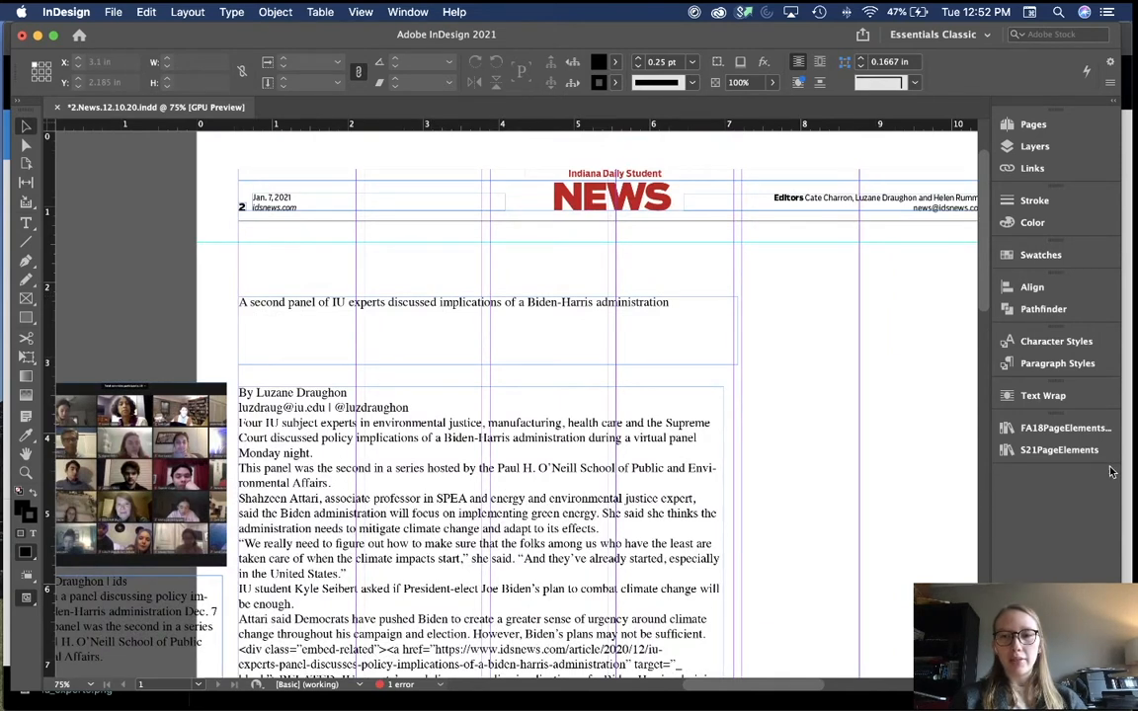
Step: Open the Paragraph Styles panel with its Stories, Headlines/Tags and Photos groups
click(1057, 363)
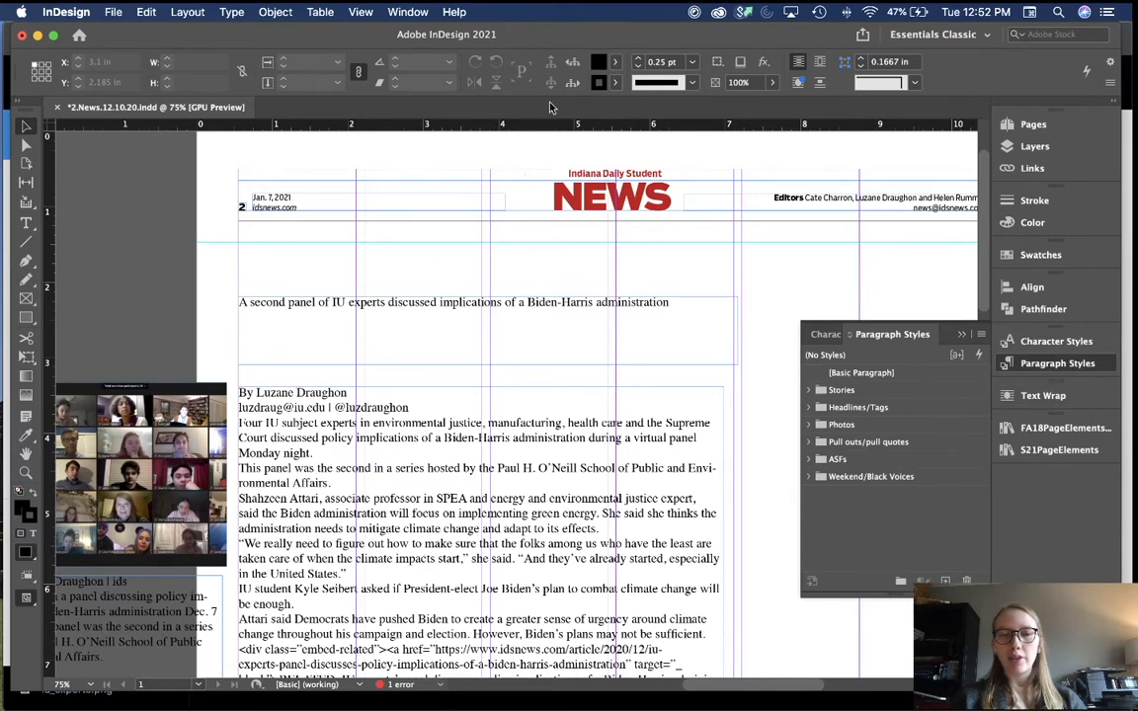
click(403, 10)
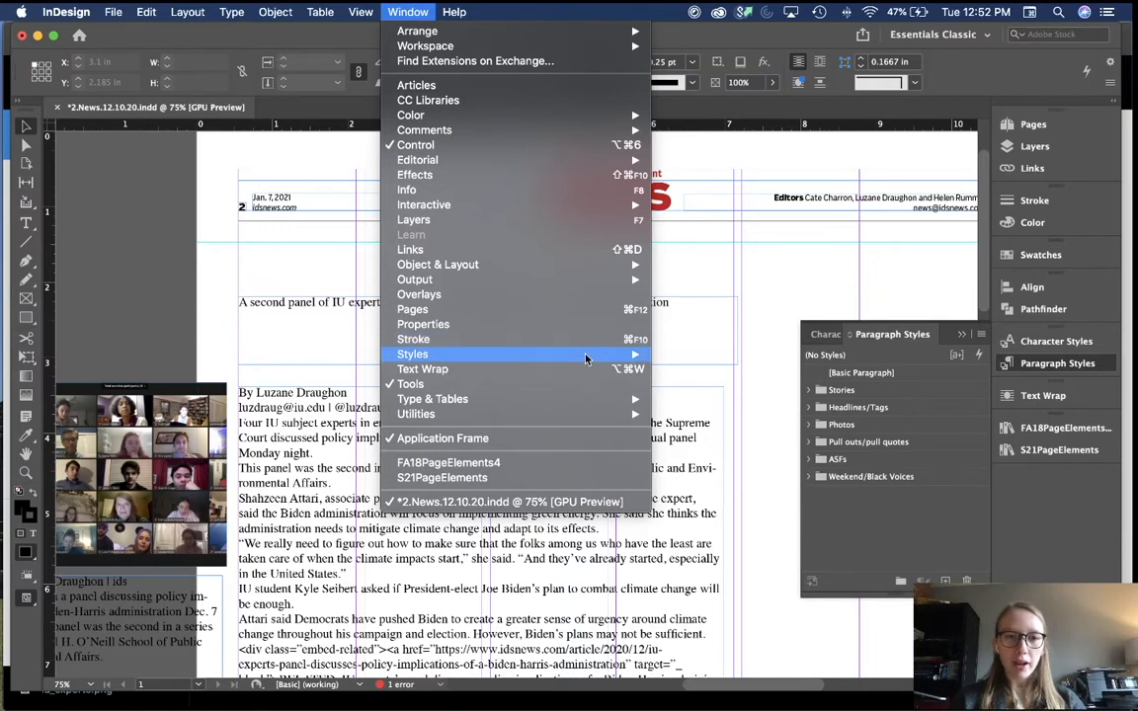
mouse_move(586, 356)
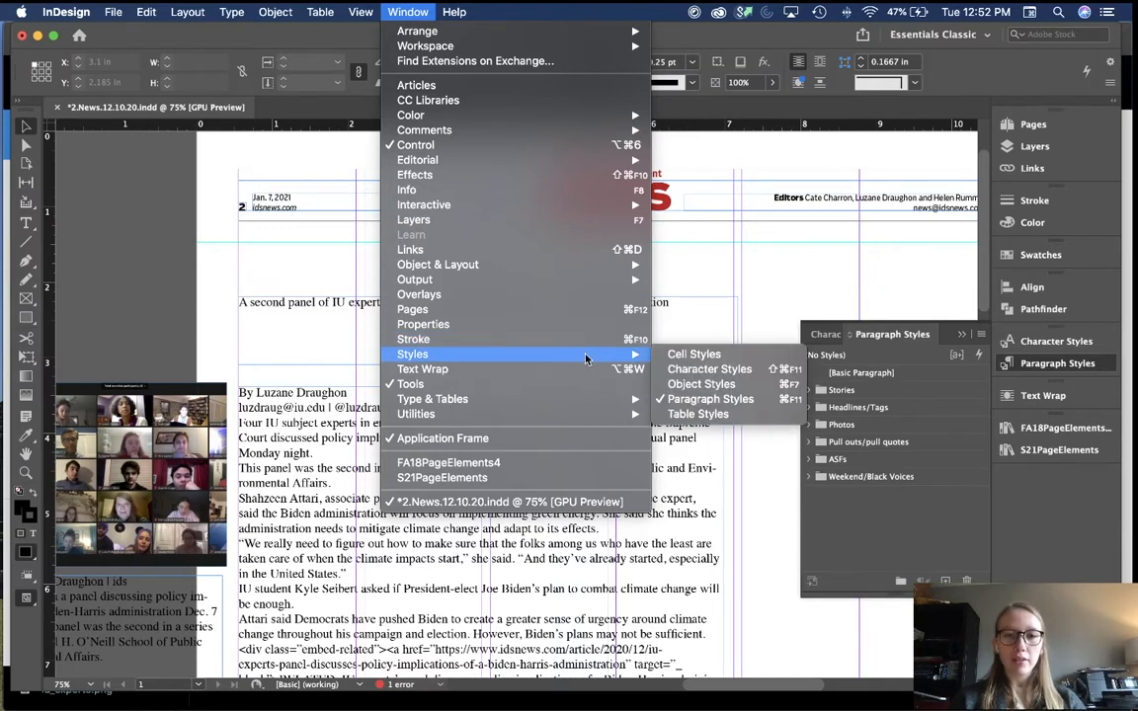
click(692, 400)
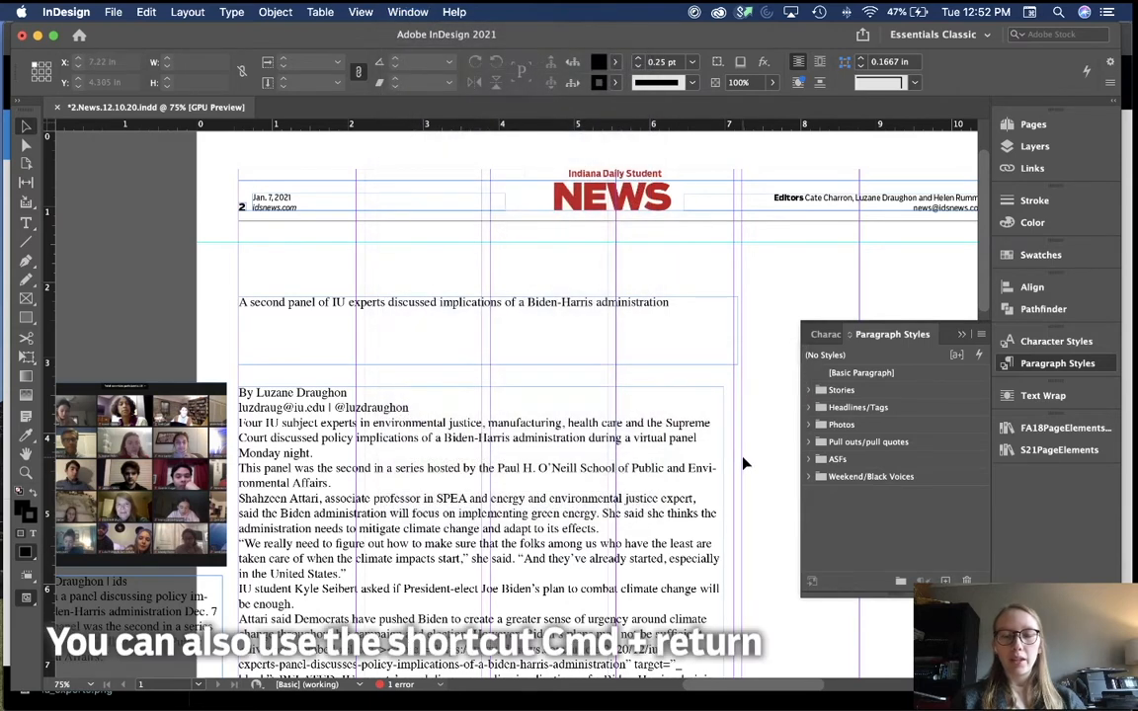
Step: Apply the Boomer headline style to the 'A second panel of IU experts' headline
double_click(388, 334)
key(super+a)
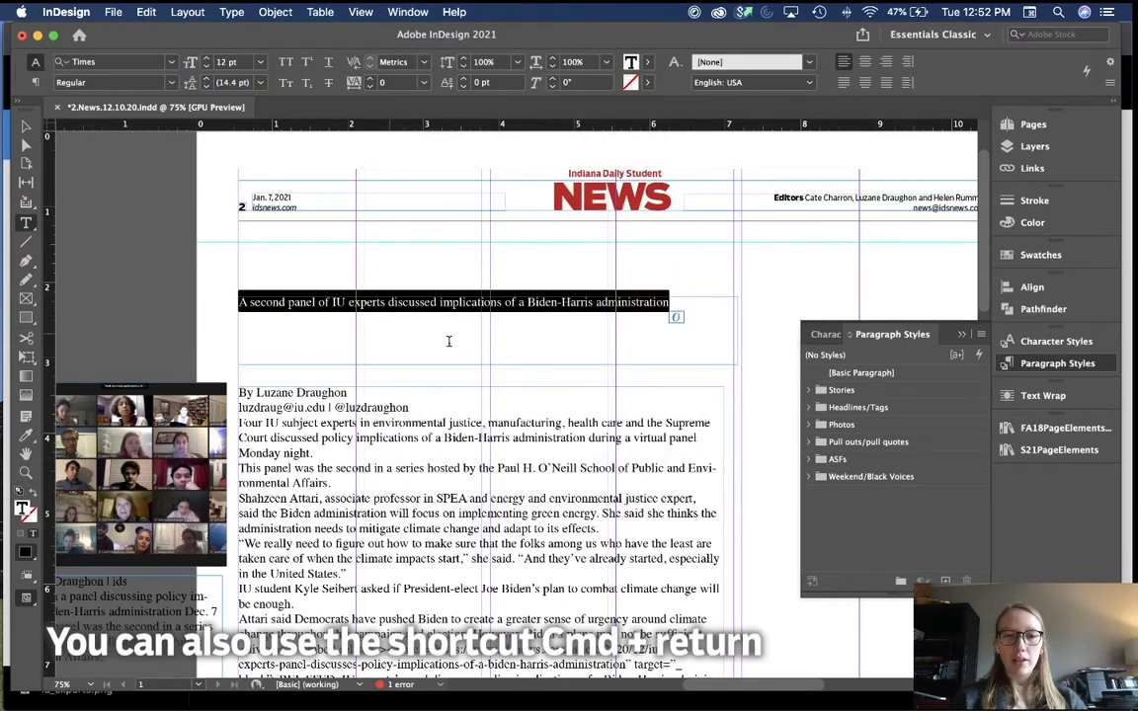
key(super+Return)
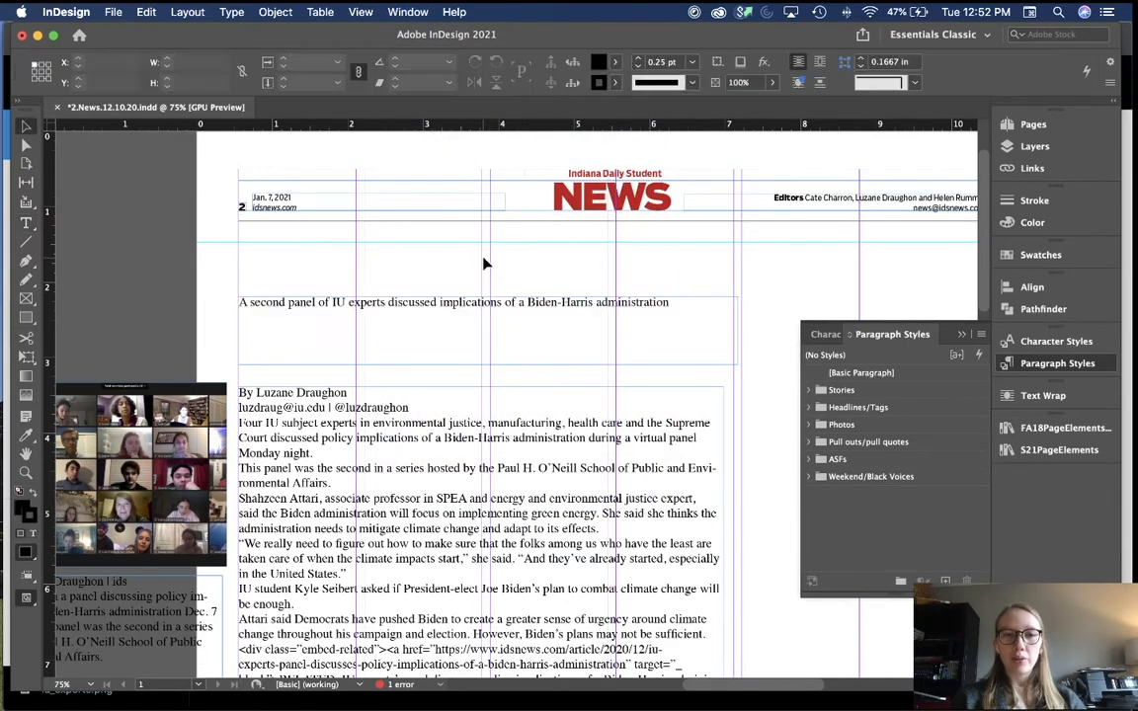
scroll(484, 262, right, 1)
double_click(472, 300)
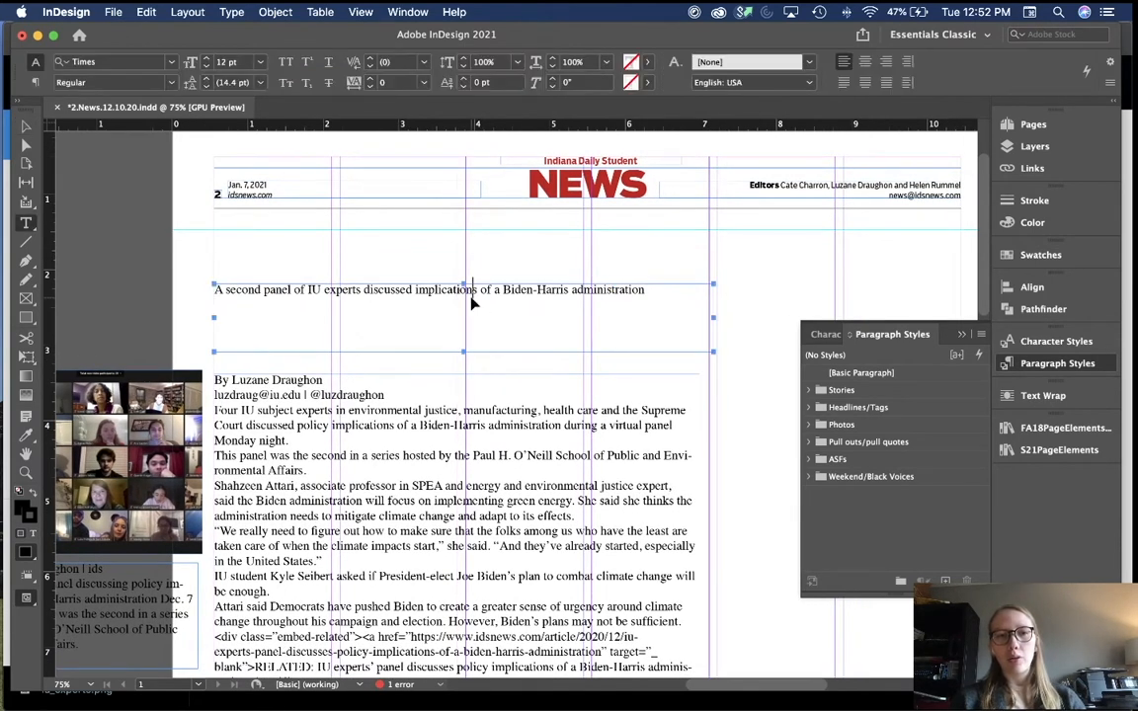
key(super+a)
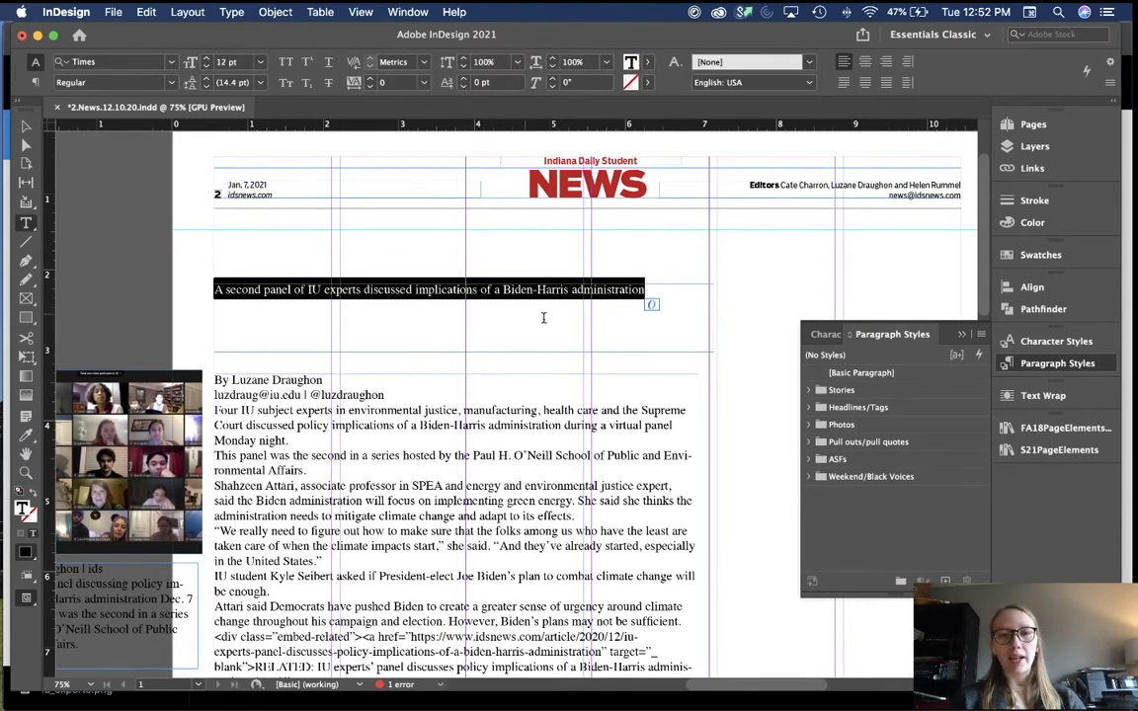
click(810, 408)
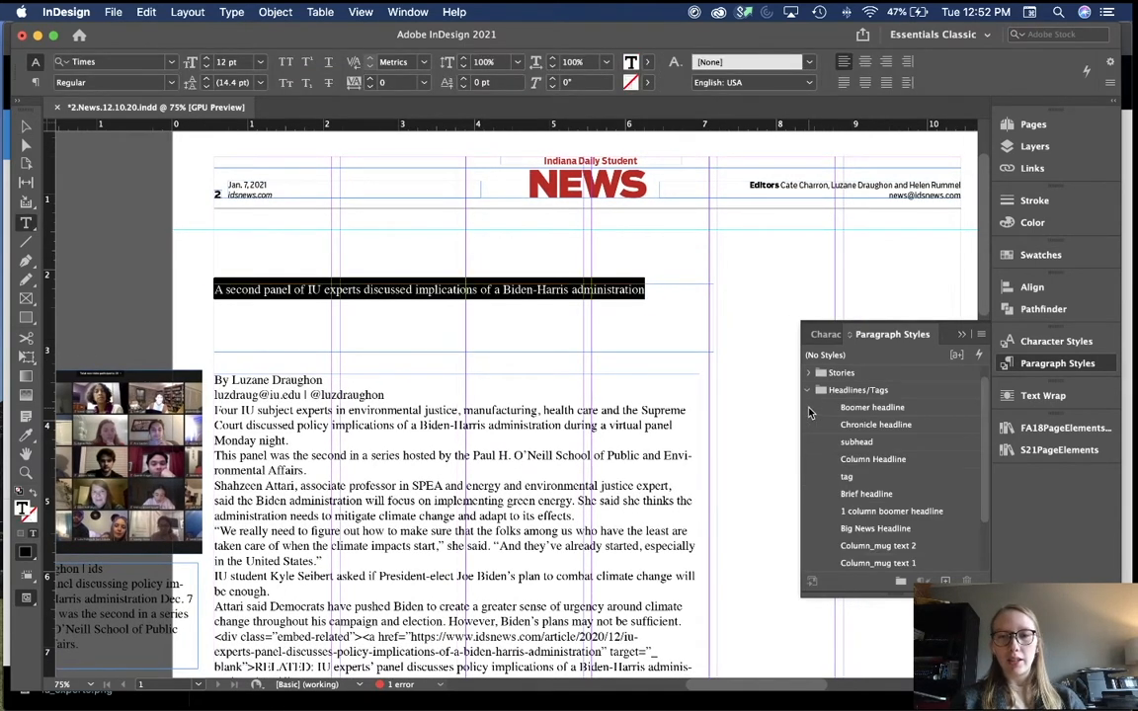
click(894, 414)
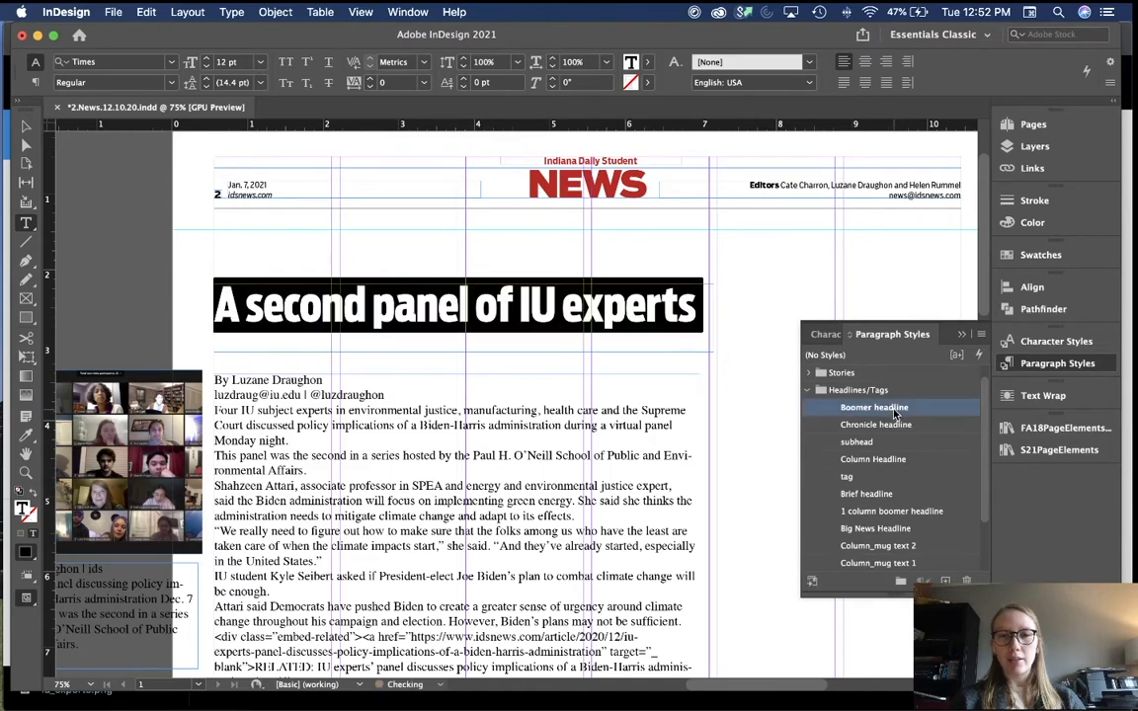
super+click(739, 285)
key(v)
scroll(739, 284, down, 2)
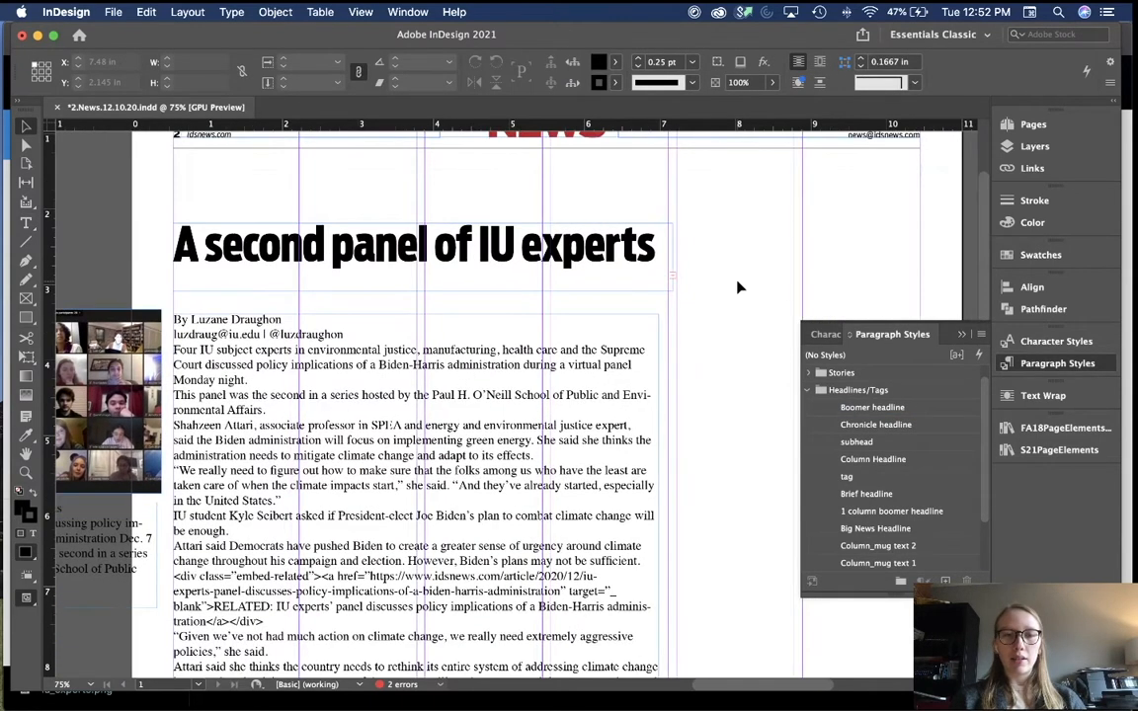
scroll(739, 288, left, 1)
scroll(739, 287, down, 2)
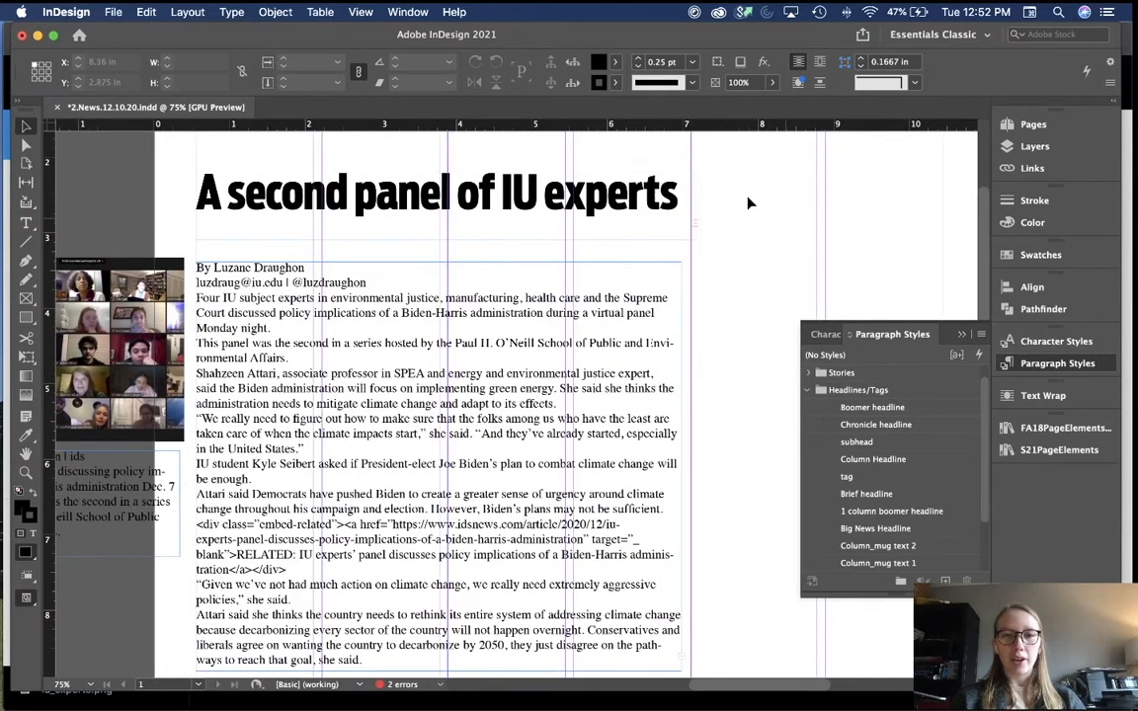
scroll(747, 318, down, 4)
scroll(320, 224, up, 1)
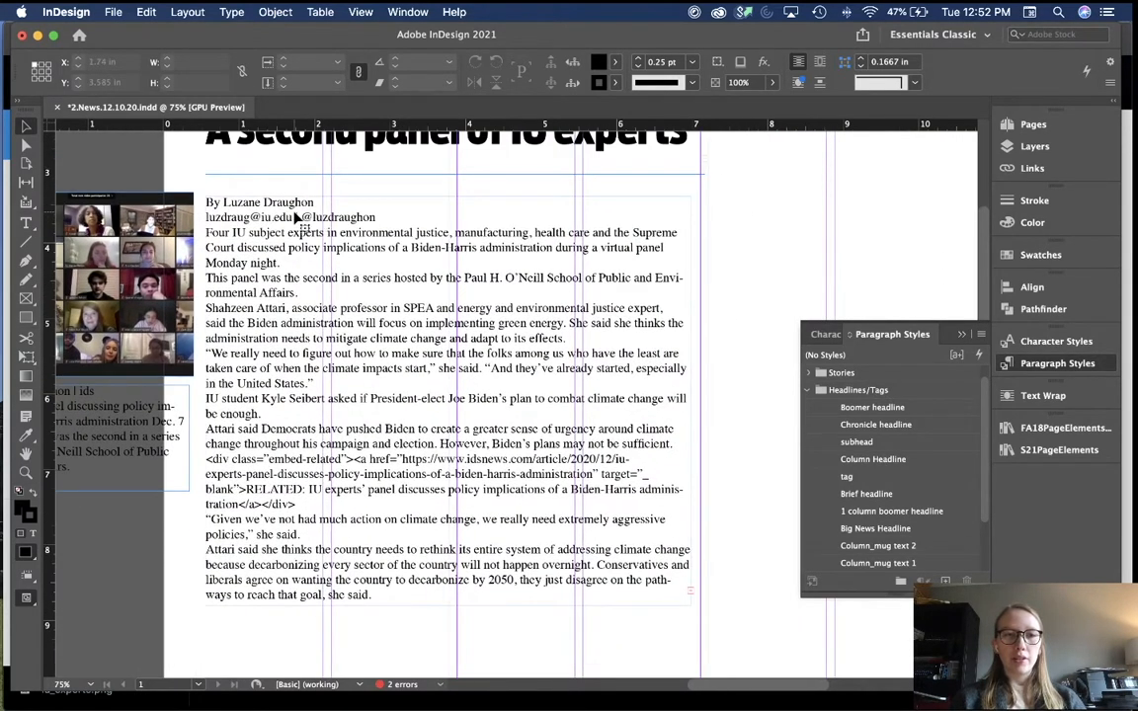
Step: Set the reporter's name line in the Byline style from the Stories group
double_click(297, 218)
drag(313, 202, 183, 196)
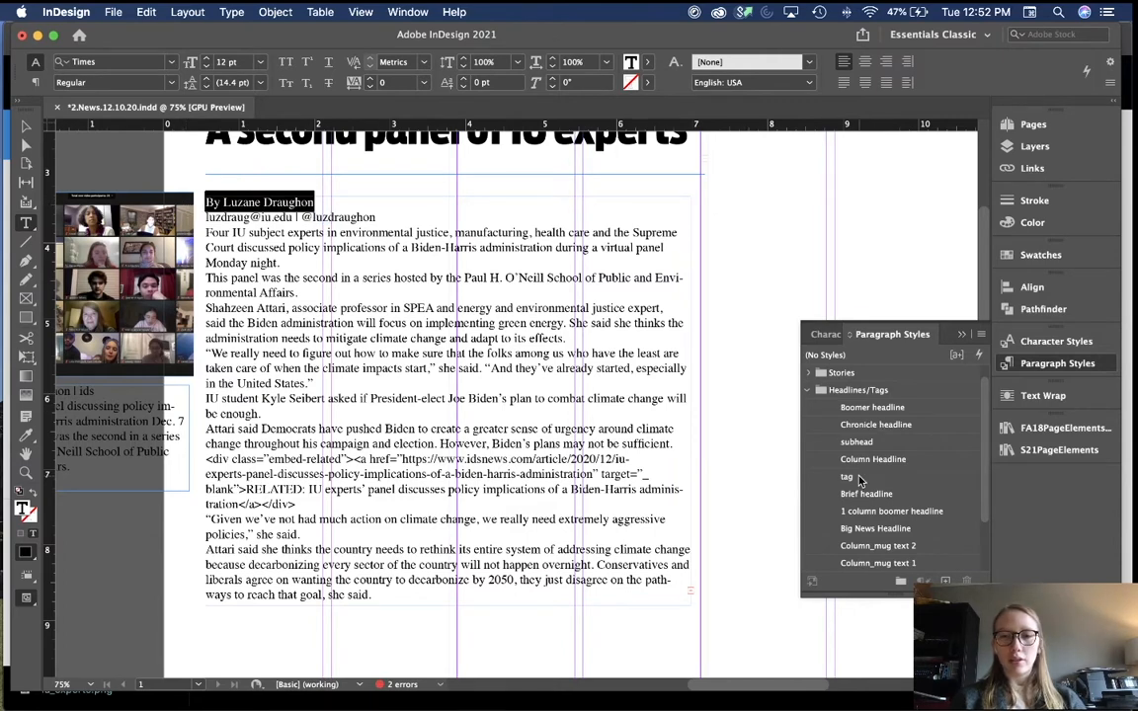
click(808, 391)
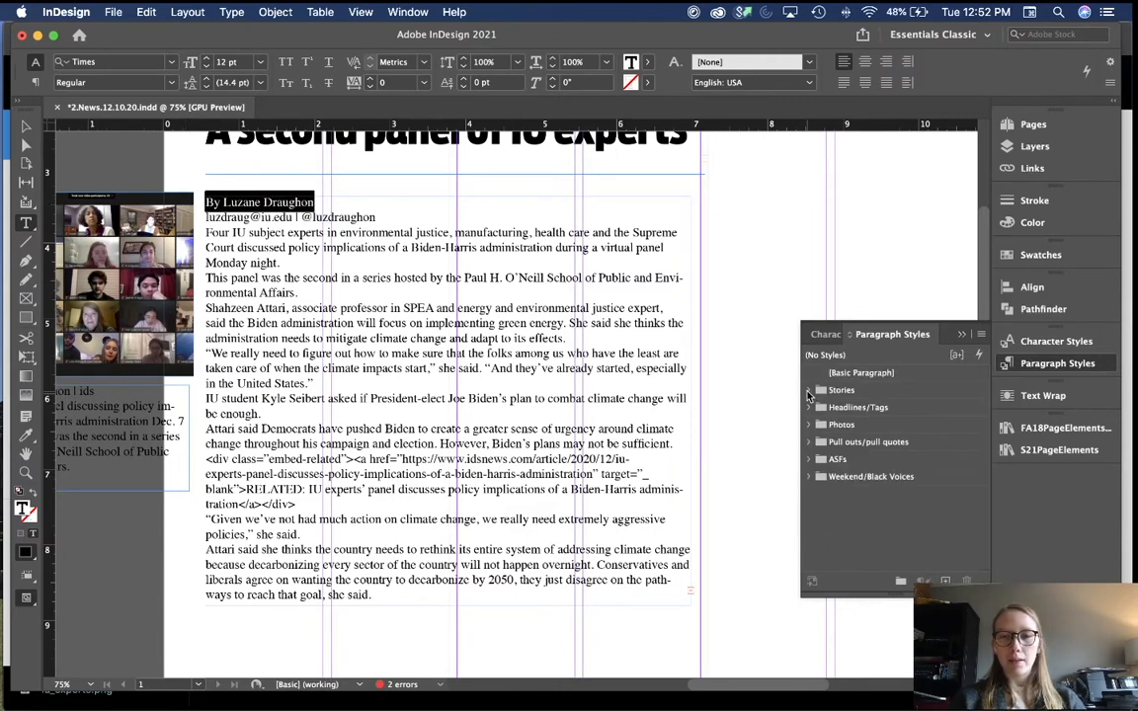
click(809, 392)
click(852, 442)
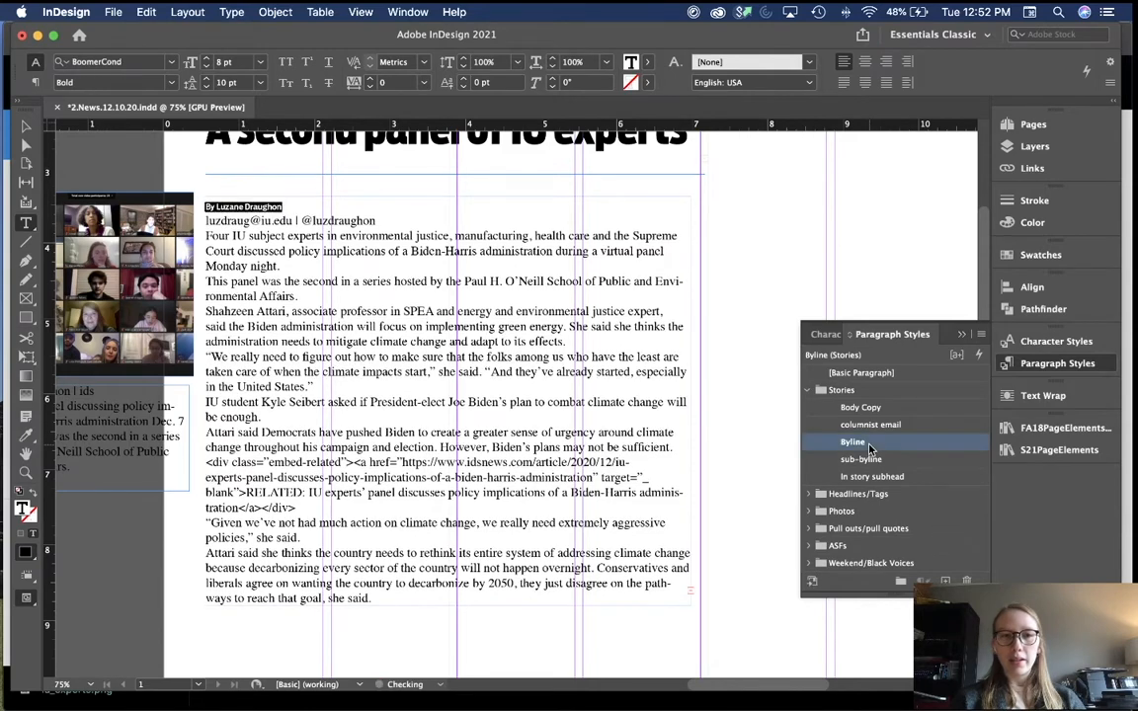
Step: Give the e-mail/handle line the sub-byline style and add a blank line after it
drag(375, 220, 202, 226)
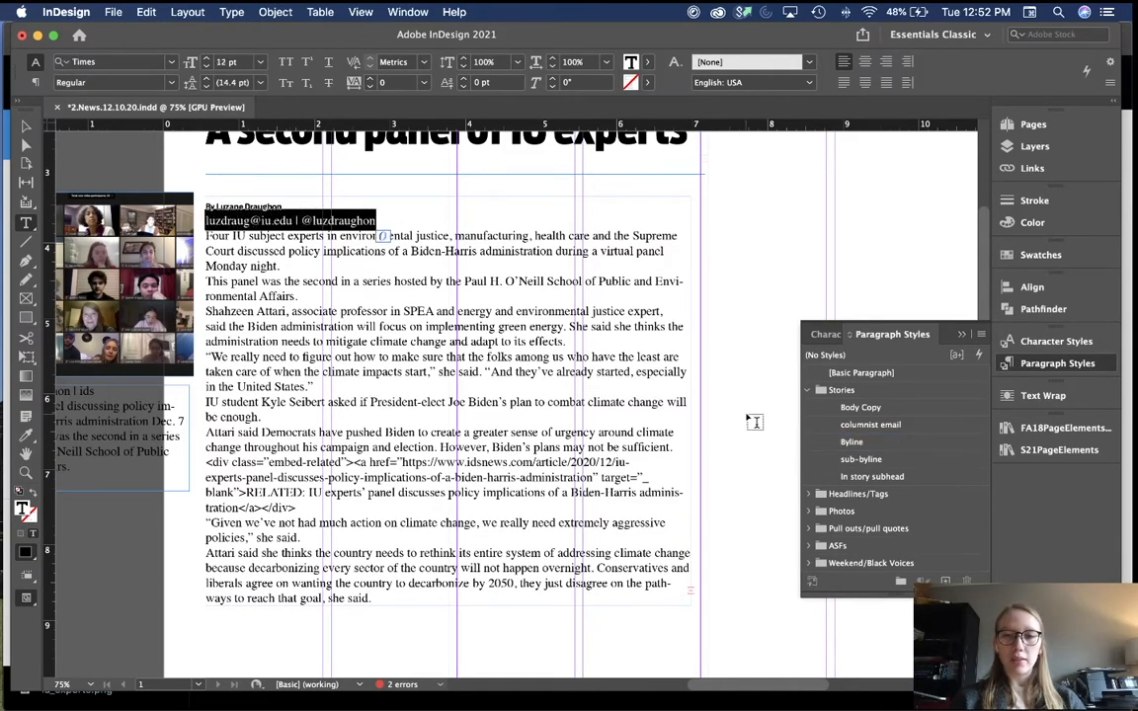
click(884, 460)
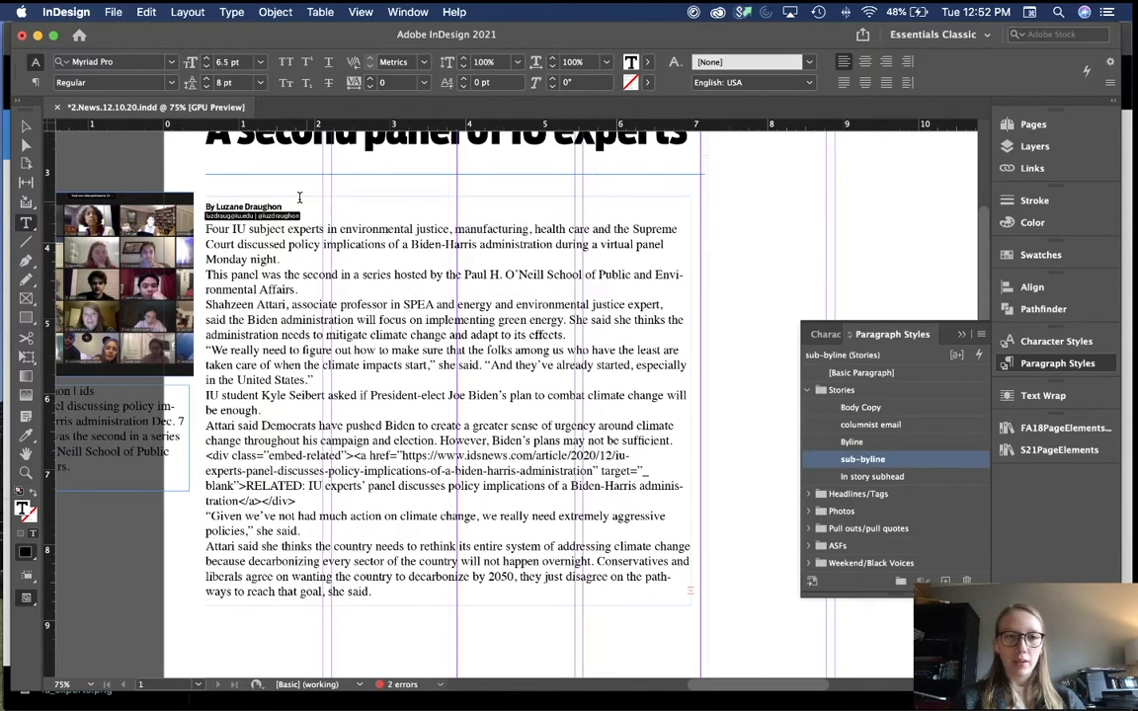
click(331, 220)
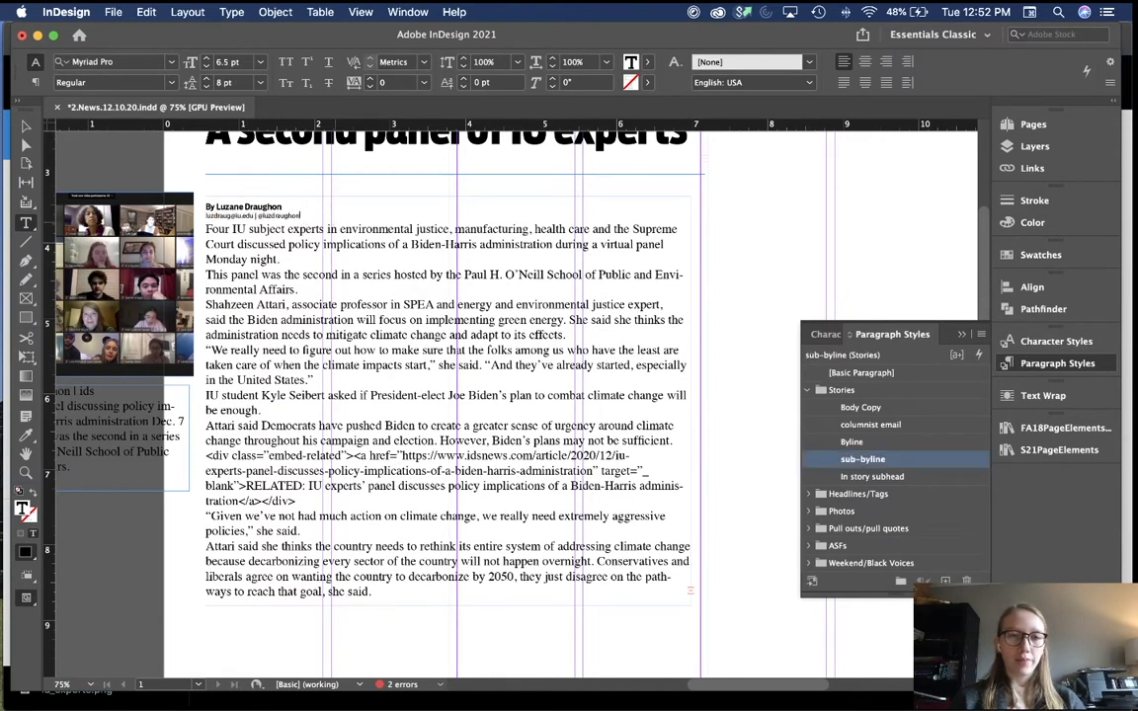
key(Return)
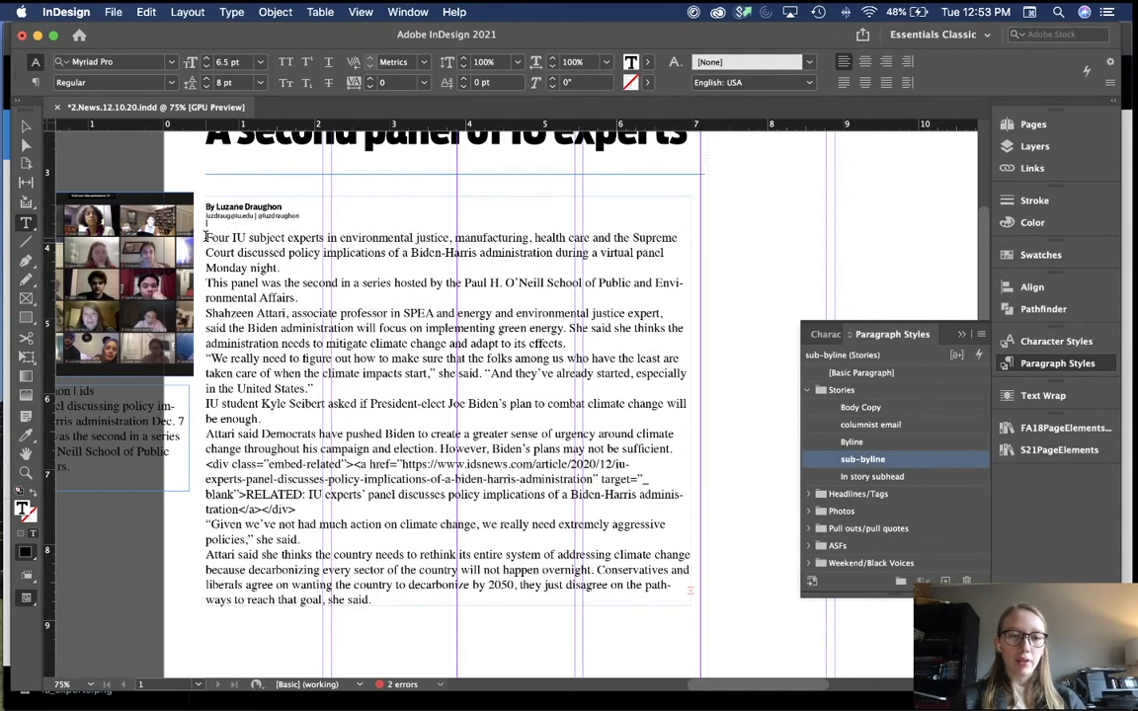
drag(205, 237, 426, 593)
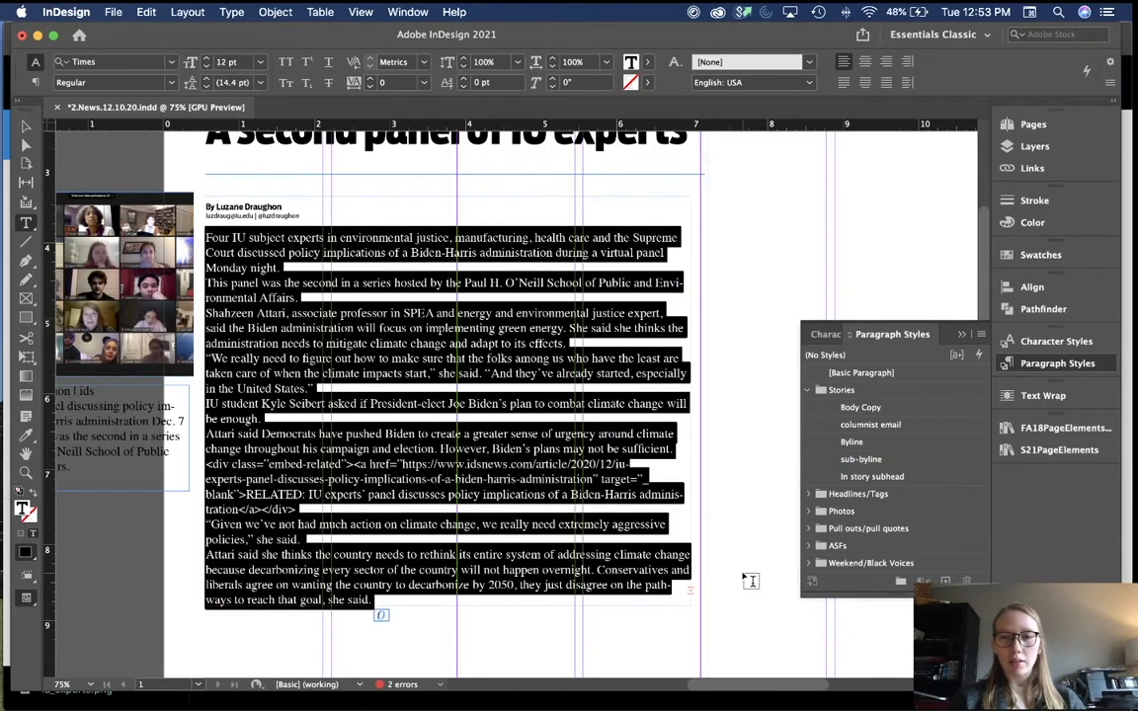
Step: Apply the Body Copy paragraph style to the story's body text
click(455, 376)
key(super+a)
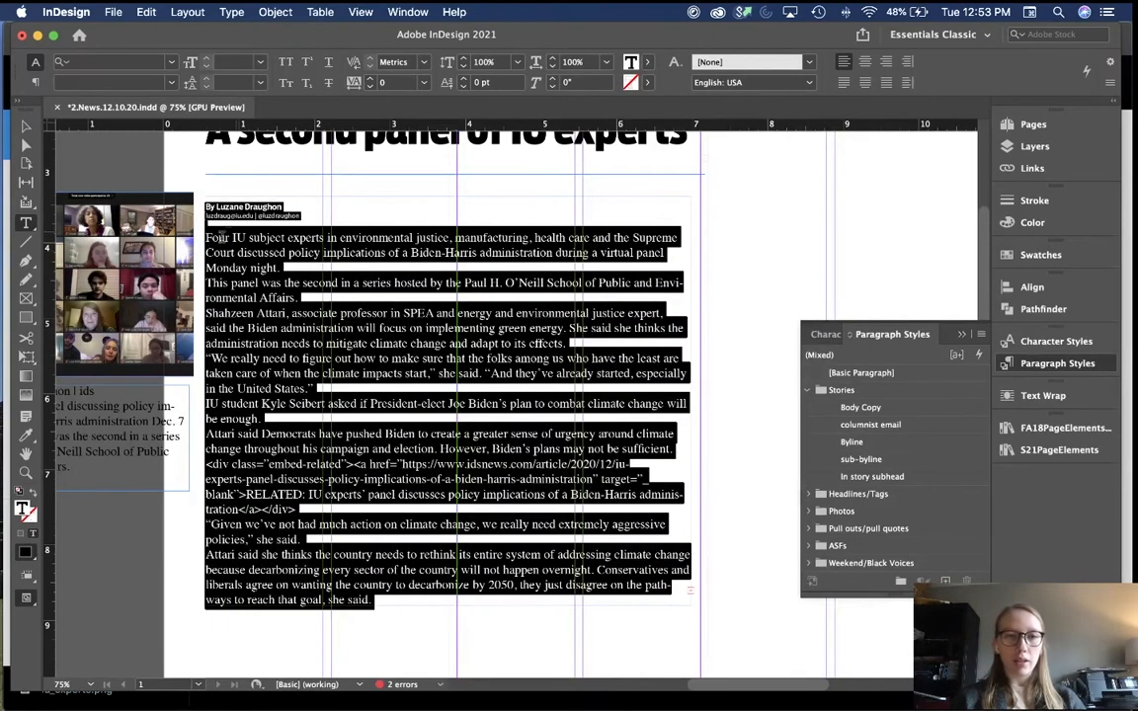
shift+click(208, 239)
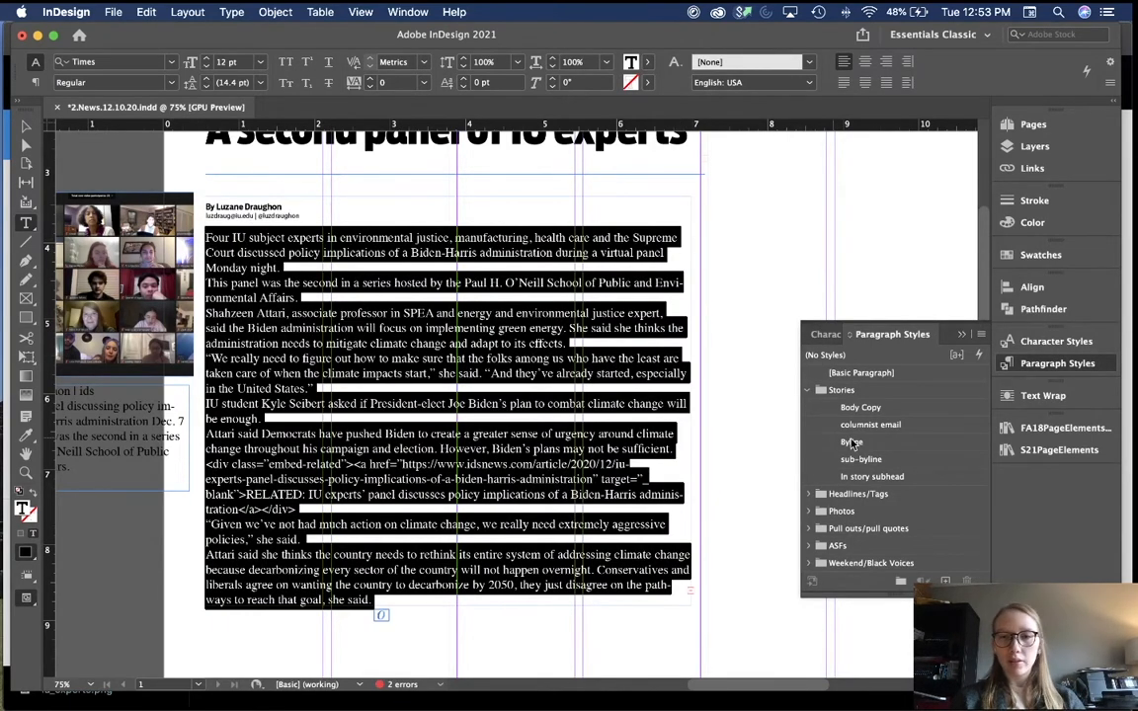
click(859, 407)
click(733, 270)
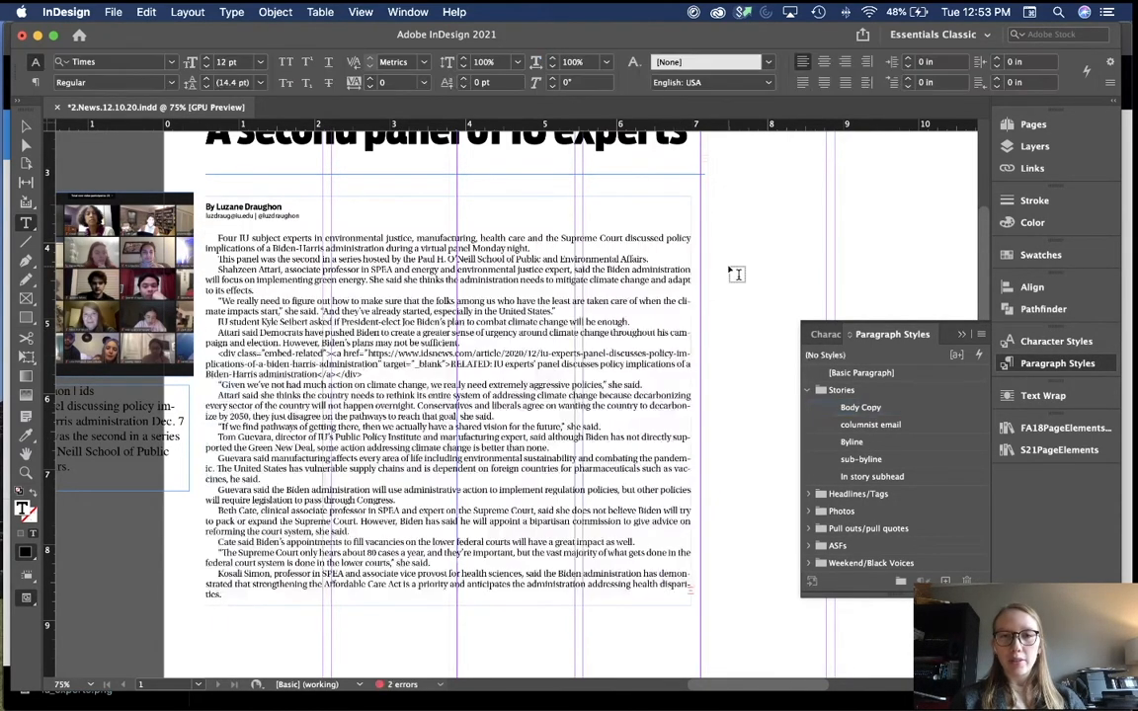
key(v)
Step: Check that the second body paragraph carries the Body Copy style
scroll(729, 273, up, 1)
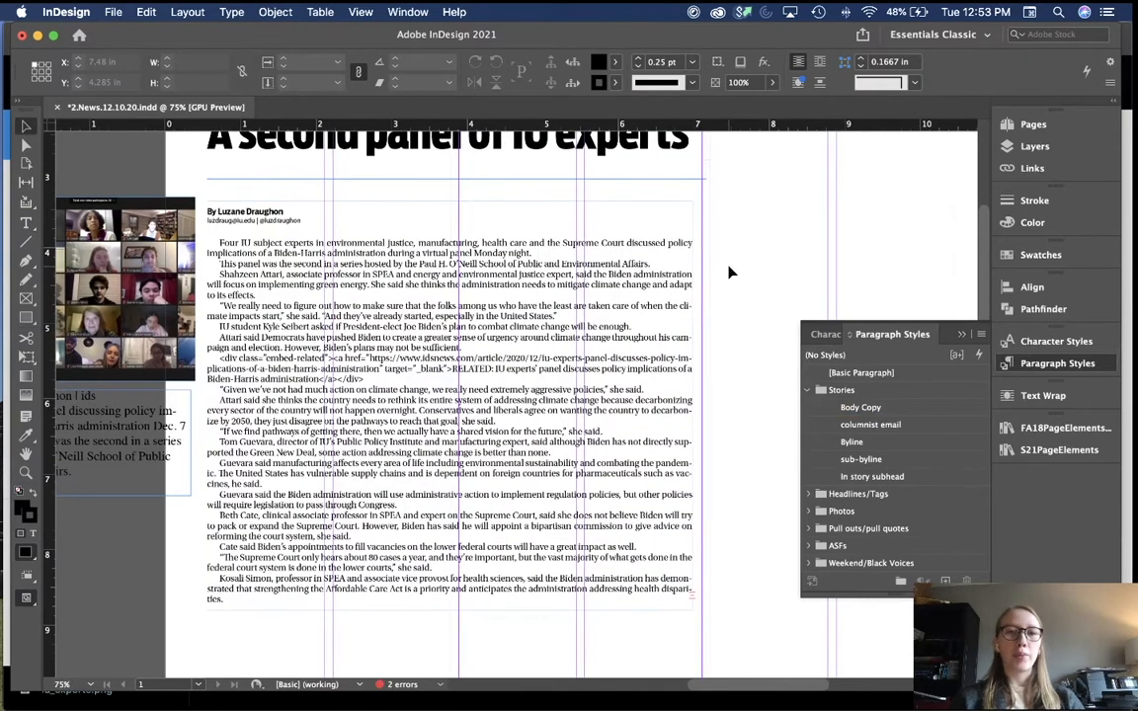
scroll(729, 272, up, 3)
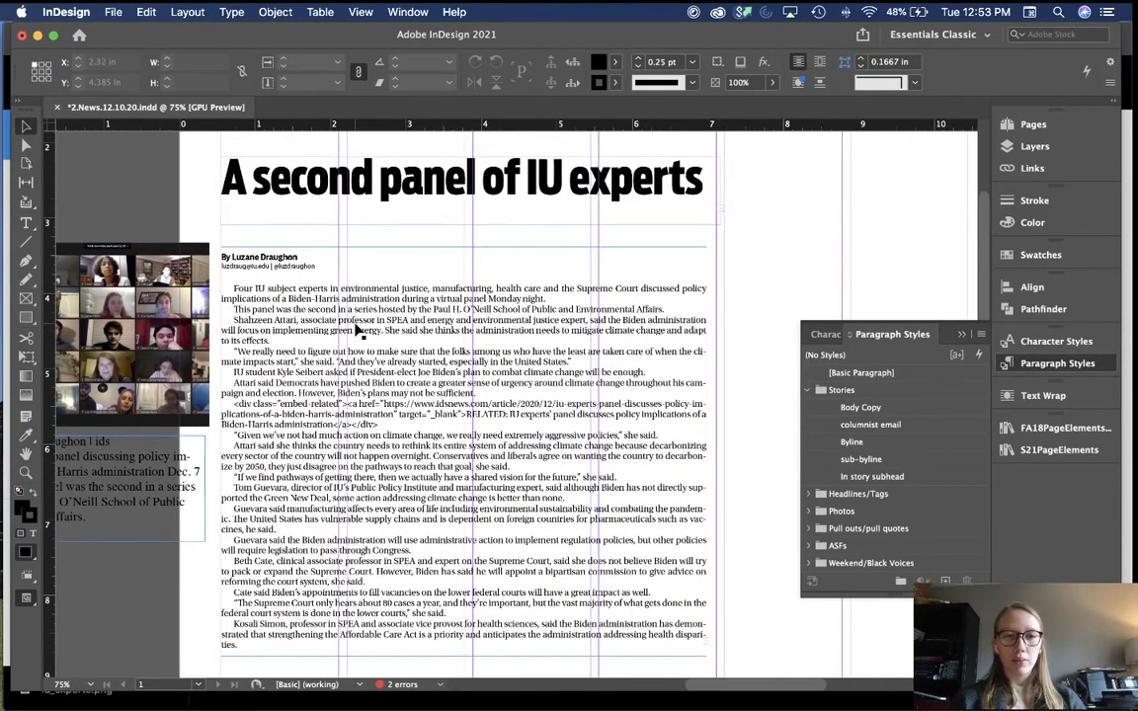
double_click(308, 295)
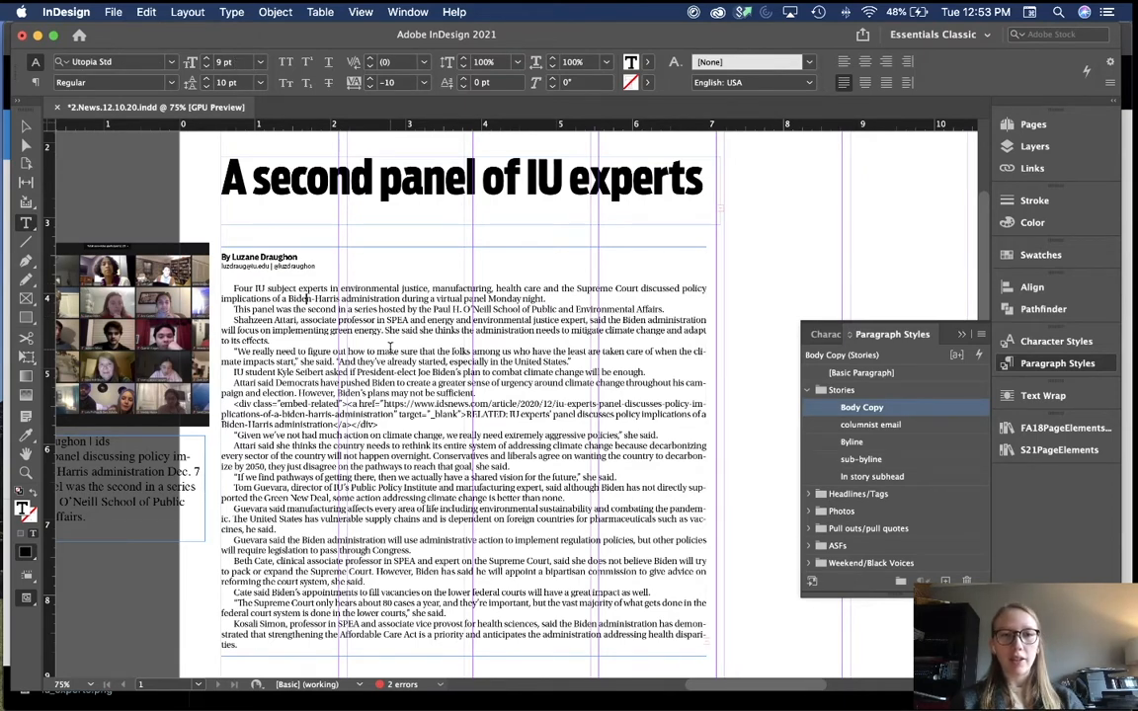
click(781, 296)
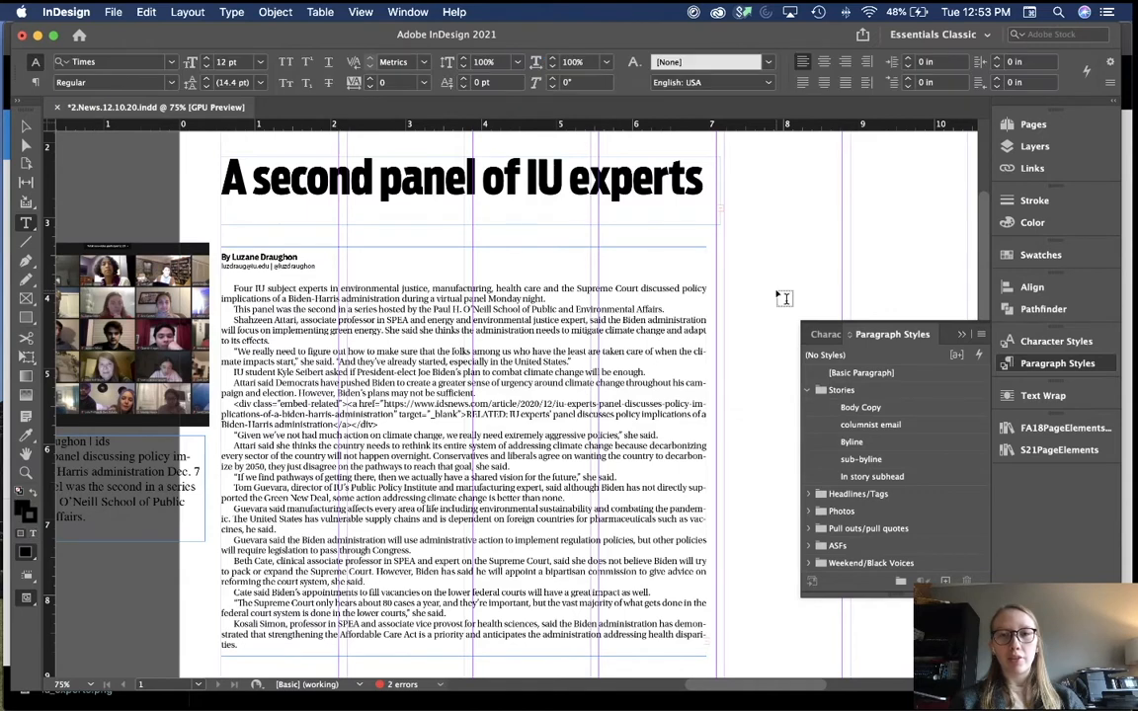
drag(592, 308, 563, 294)
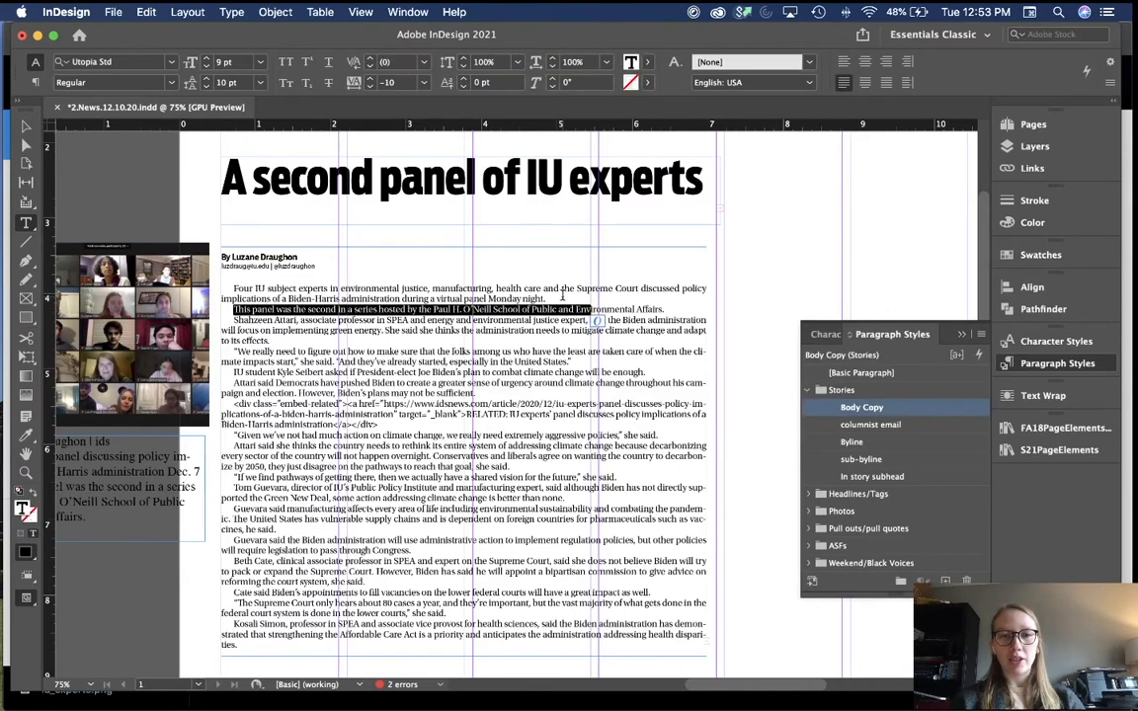
key(Escape)
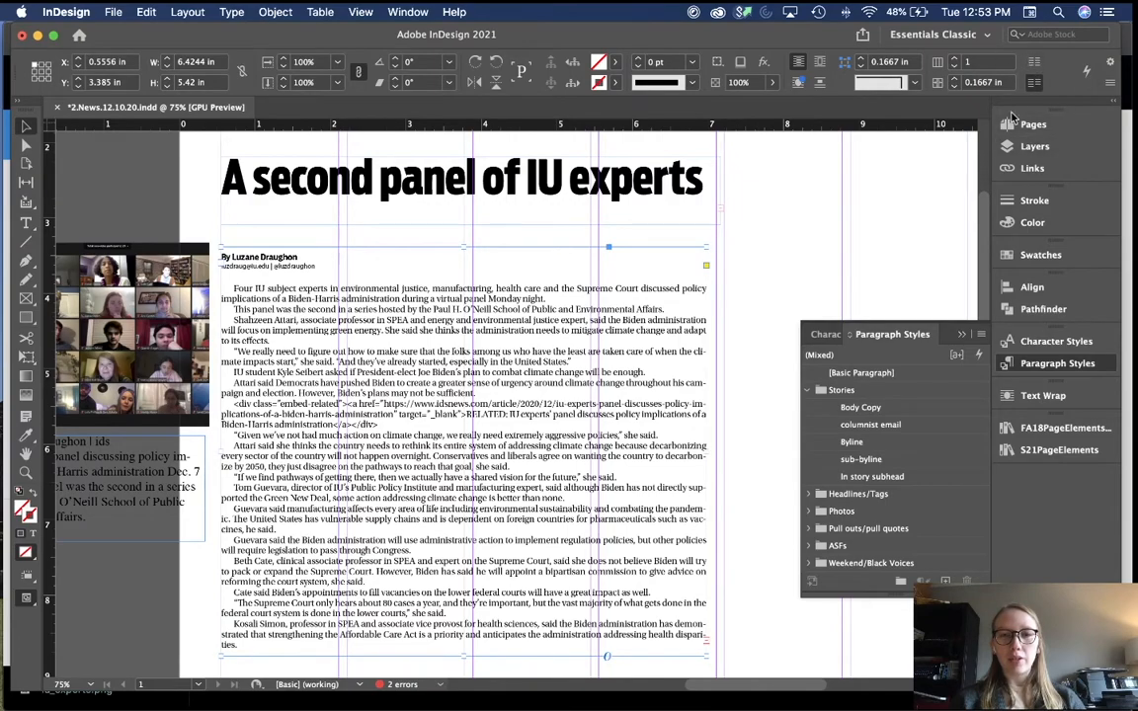
Step: Pan around the page to review the fully styled story
scroll(698, 431, right, 1)
scroll(698, 430, down, 3)
scroll(699, 431, right, 2)
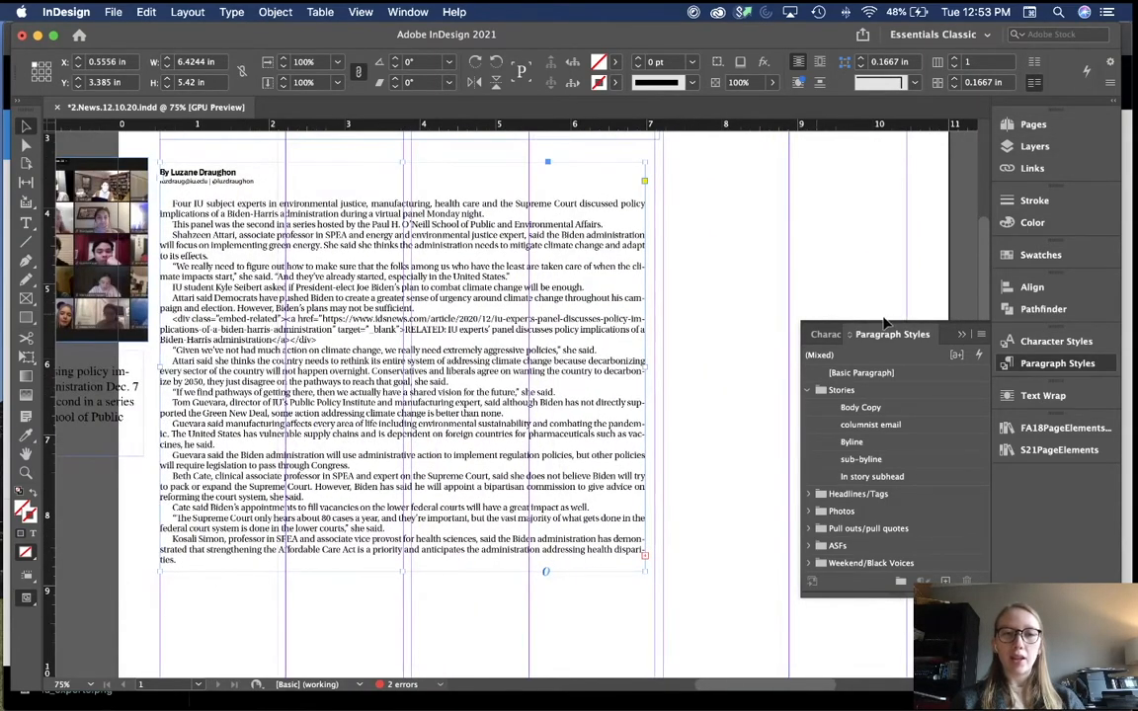
scroll(749, 303, up, 2)
scroll(749, 303, left, 1)
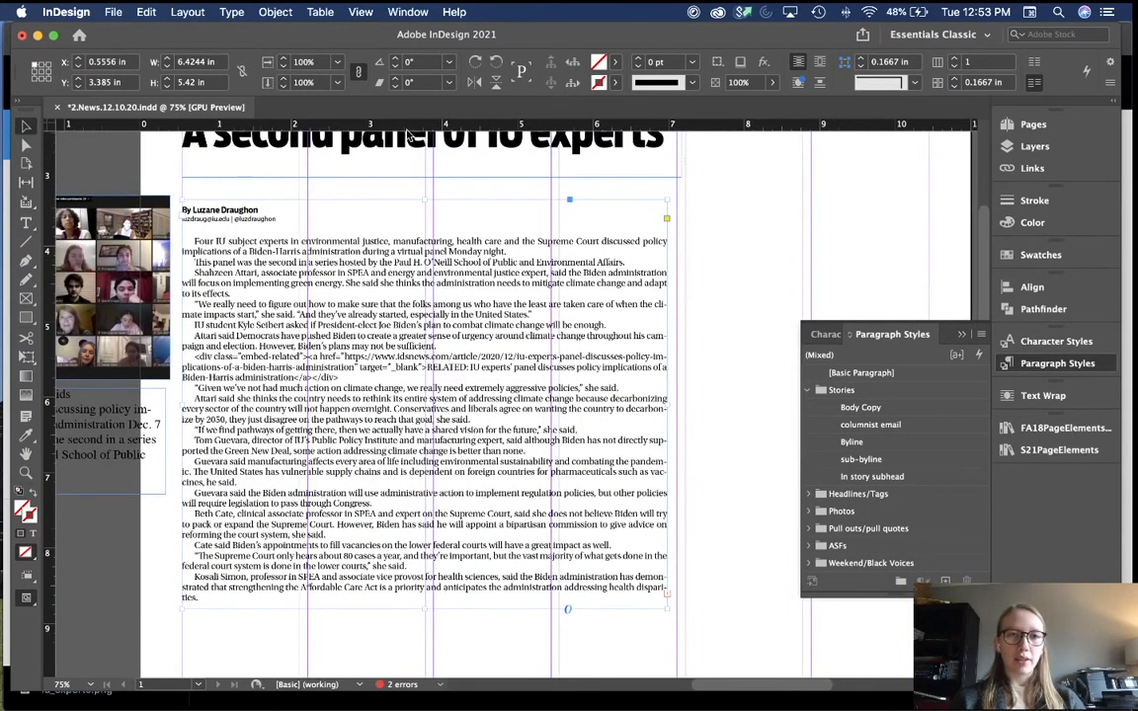
double_click(389, 255)
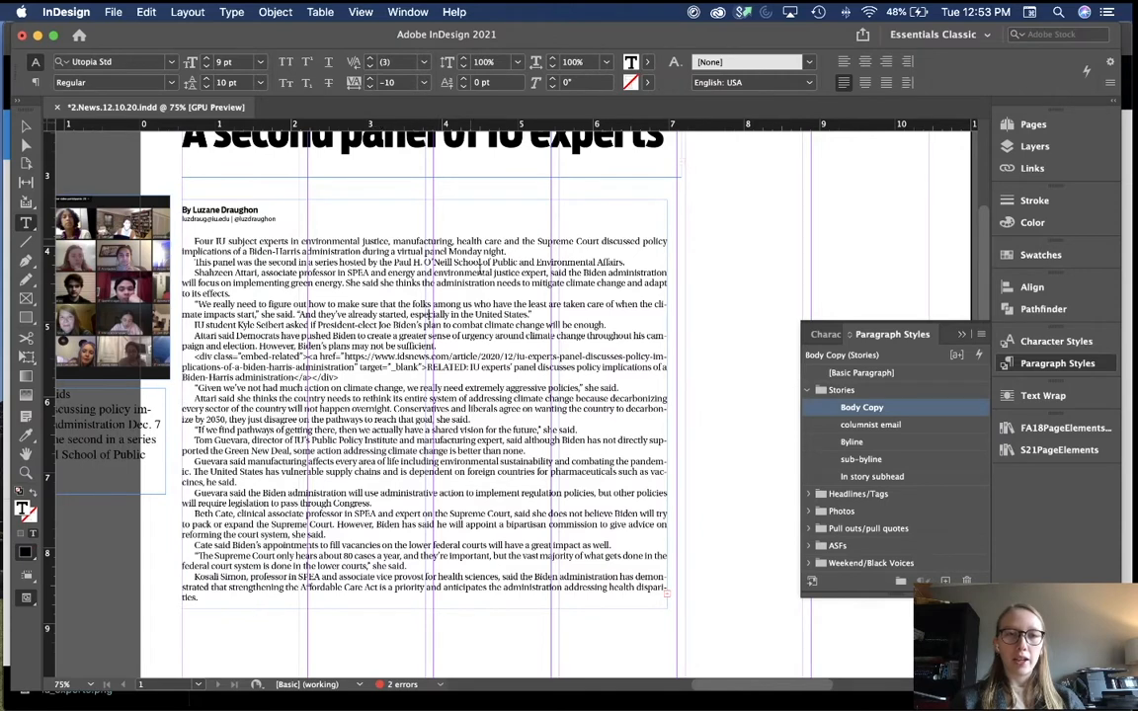
key(Escape)
click(798, 242)
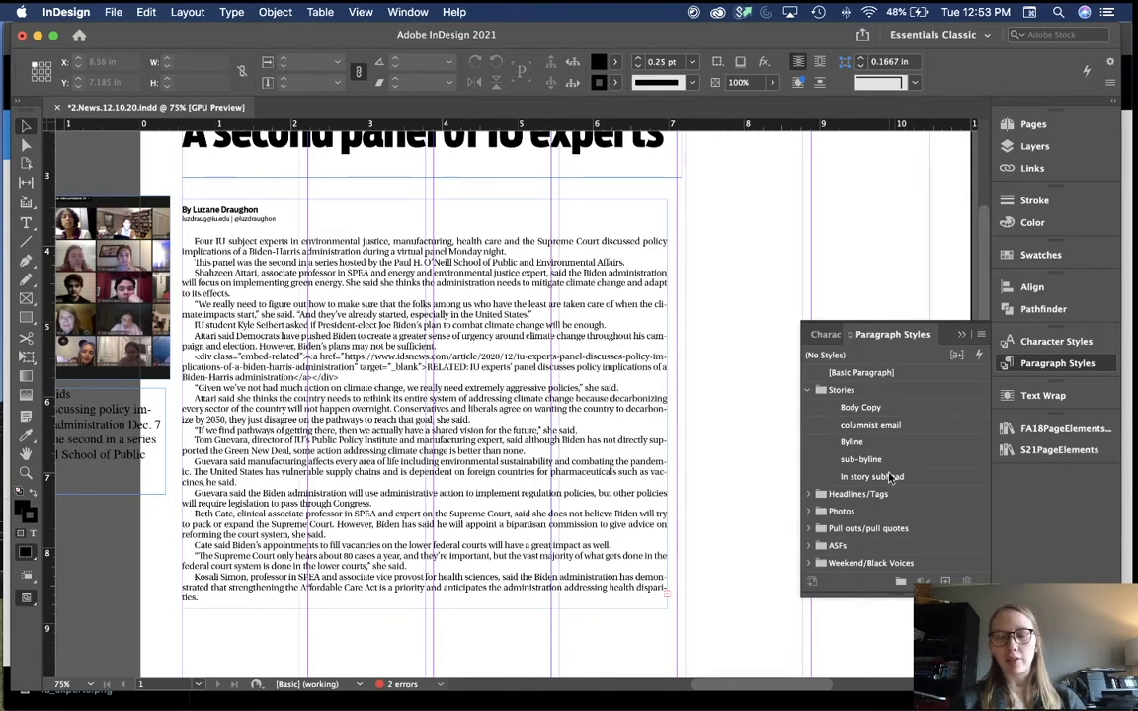
scroll(695, 409, left, 1)
scroll(696, 409, up, 1)
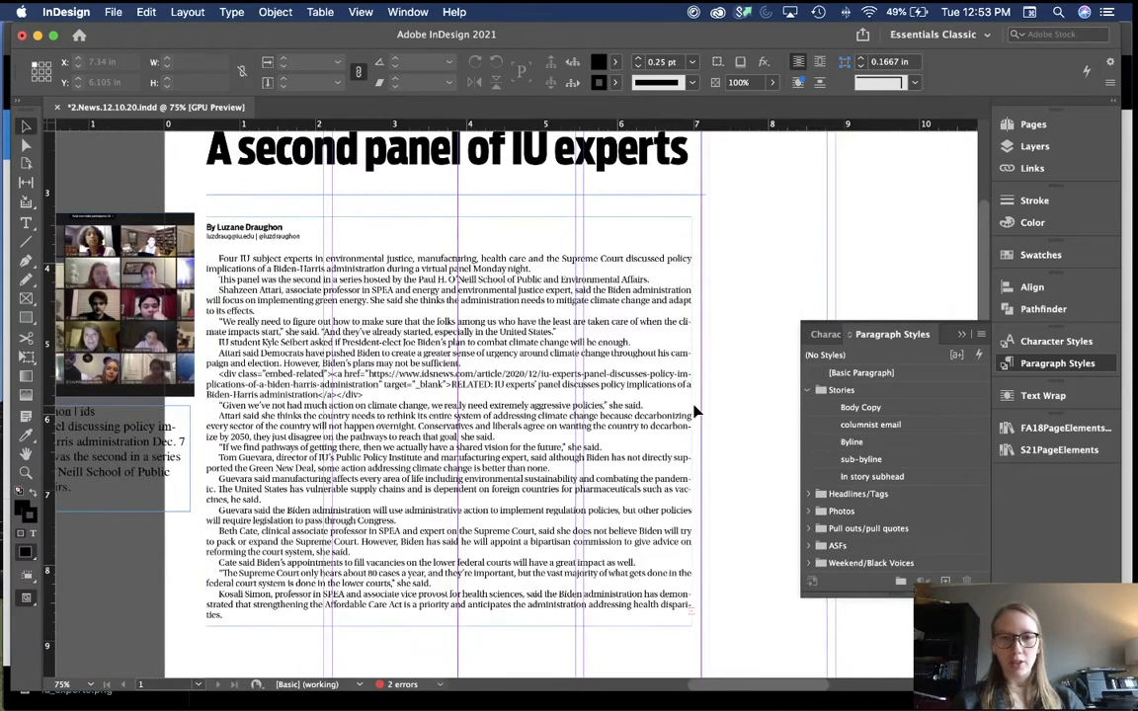
scroll(442, 326, left, 2)
scroll(442, 326, up, 1)
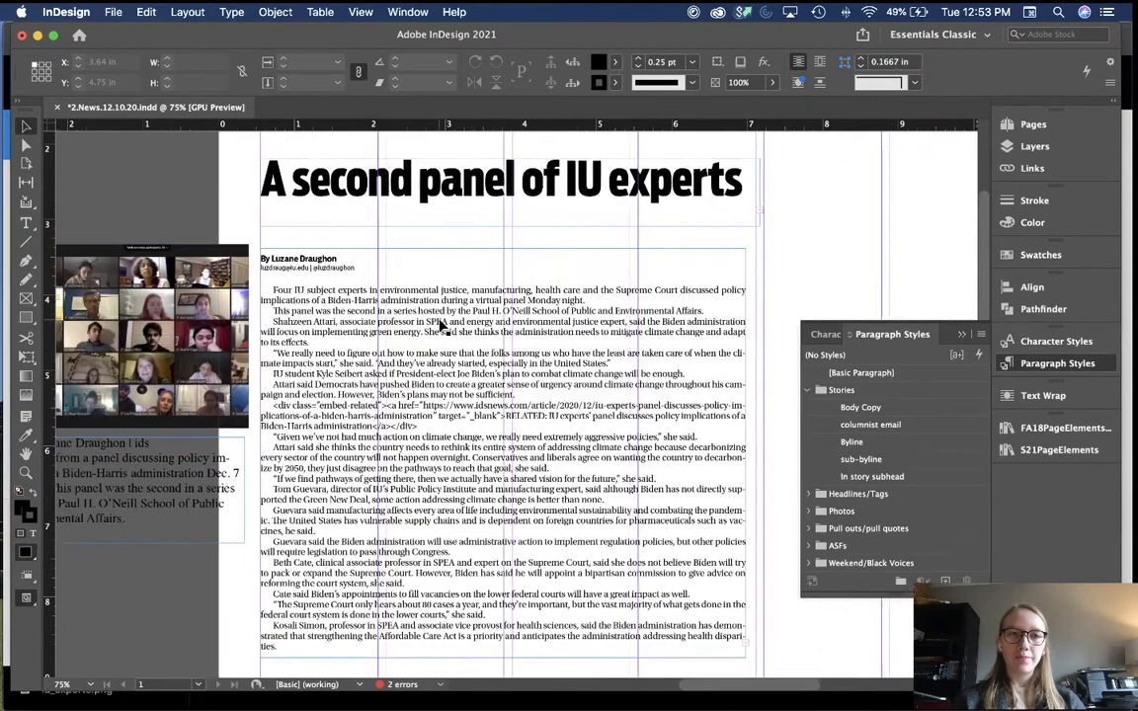
scroll(442, 326, left, 3)
scroll(442, 326, down, 2)
scroll(442, 326, left, 5)
scroll(442, 326, down, 1)
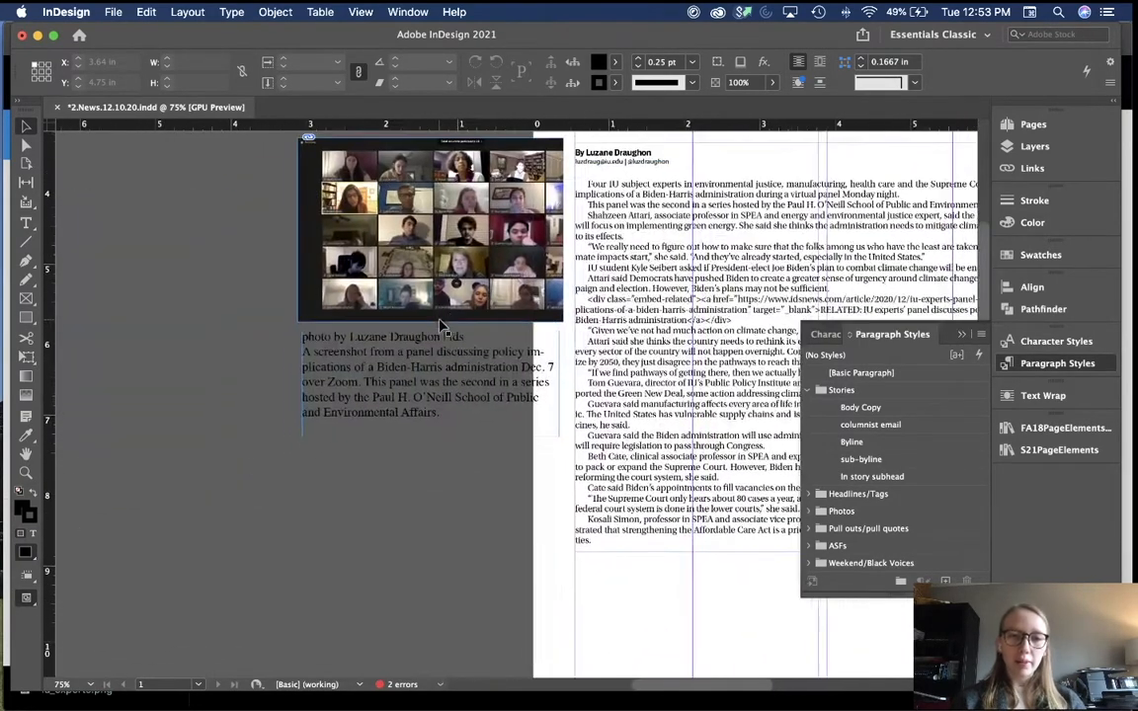
Step: Apply the caption paragraph style from the Photos group to the caption description
double_click(412, 383)
drag(441, 414, 281, 350)
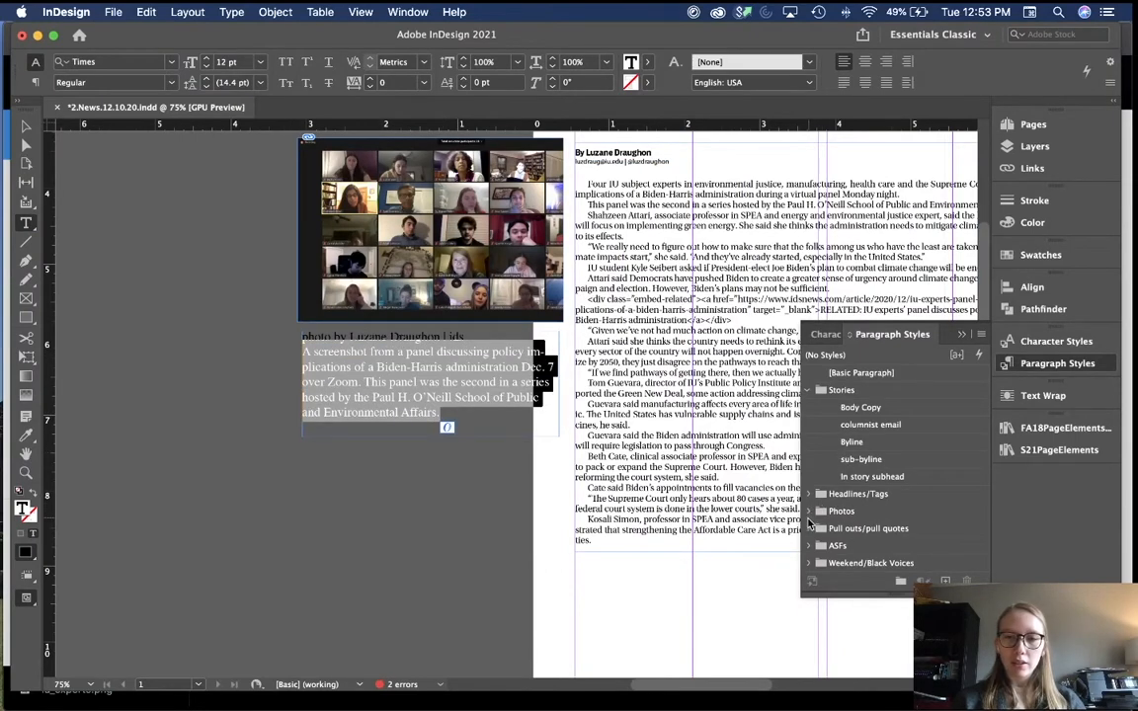
click(808, 512)
click(857, 547)
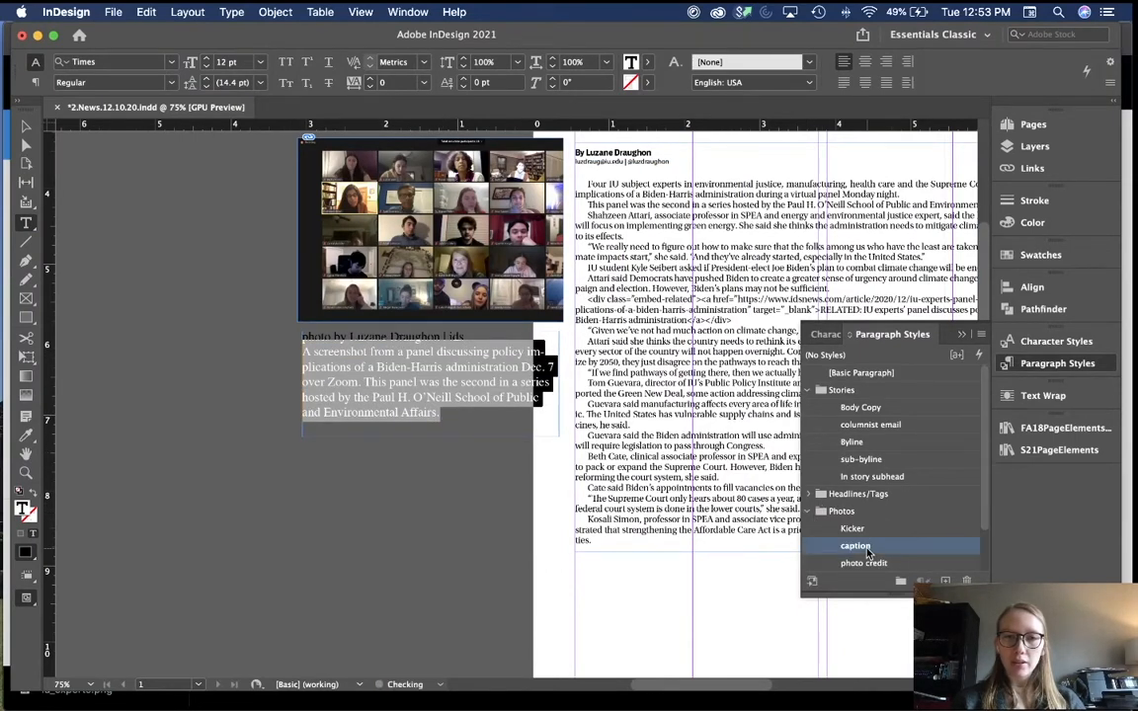
Step: Give the credit line the photo credit paragraph style
key(super+equal)
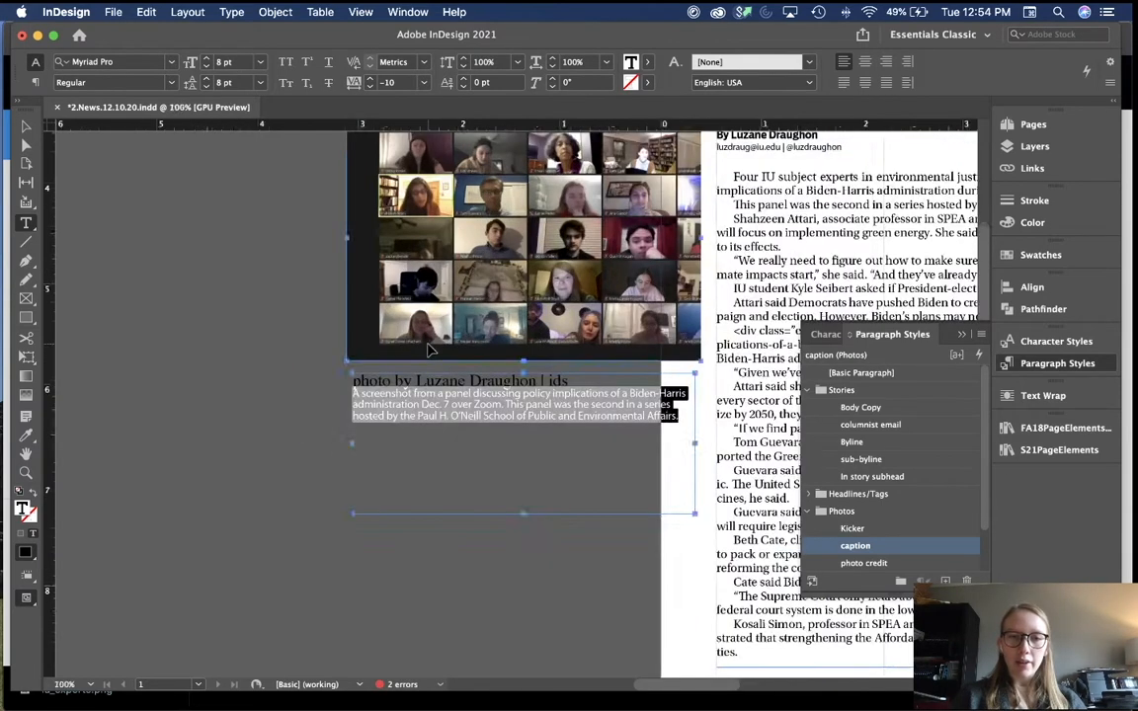
key(super+equal)
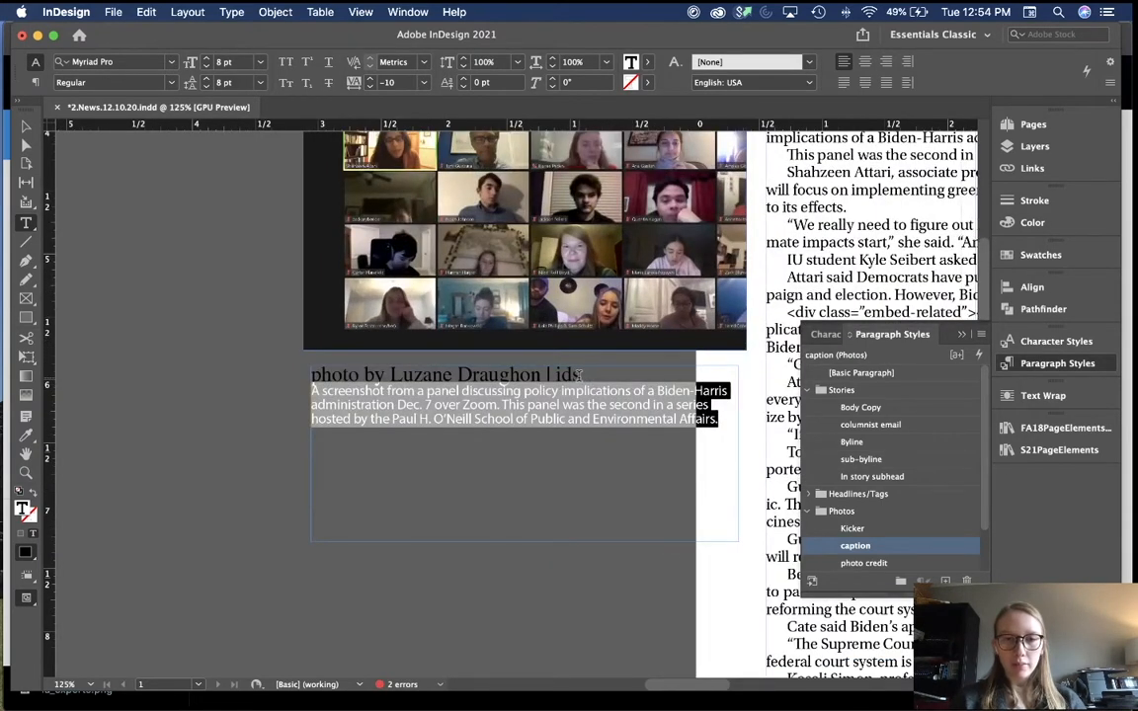
drag(580, 374, 311, 375)
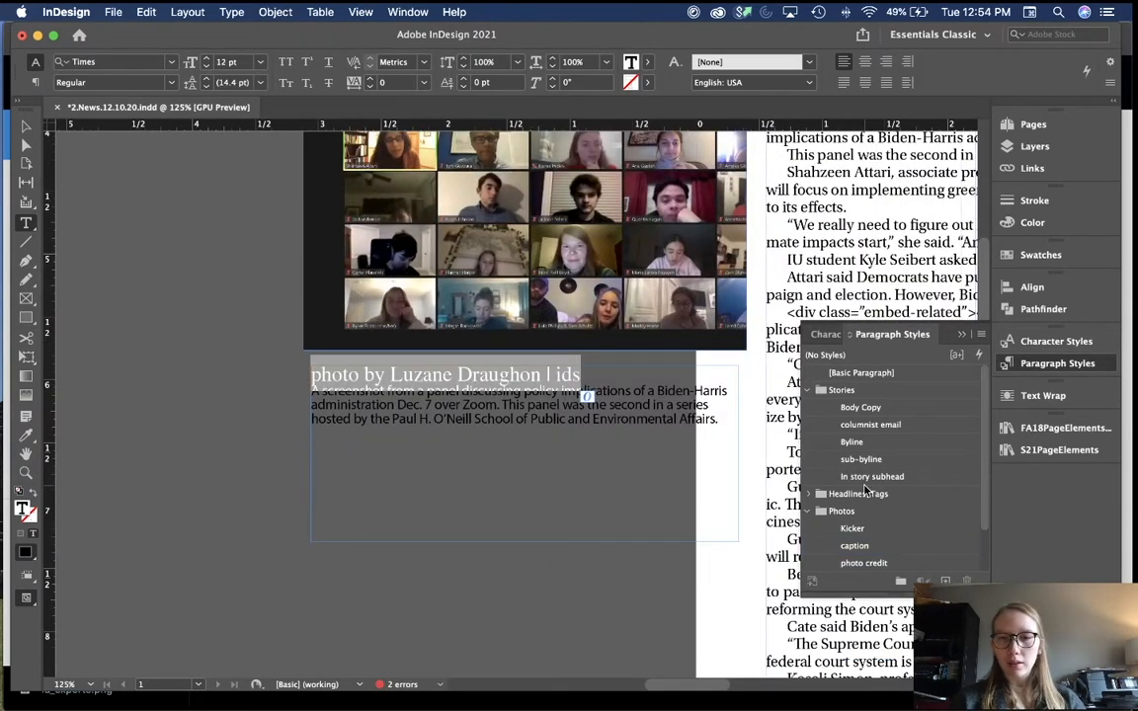
click(865, 562)
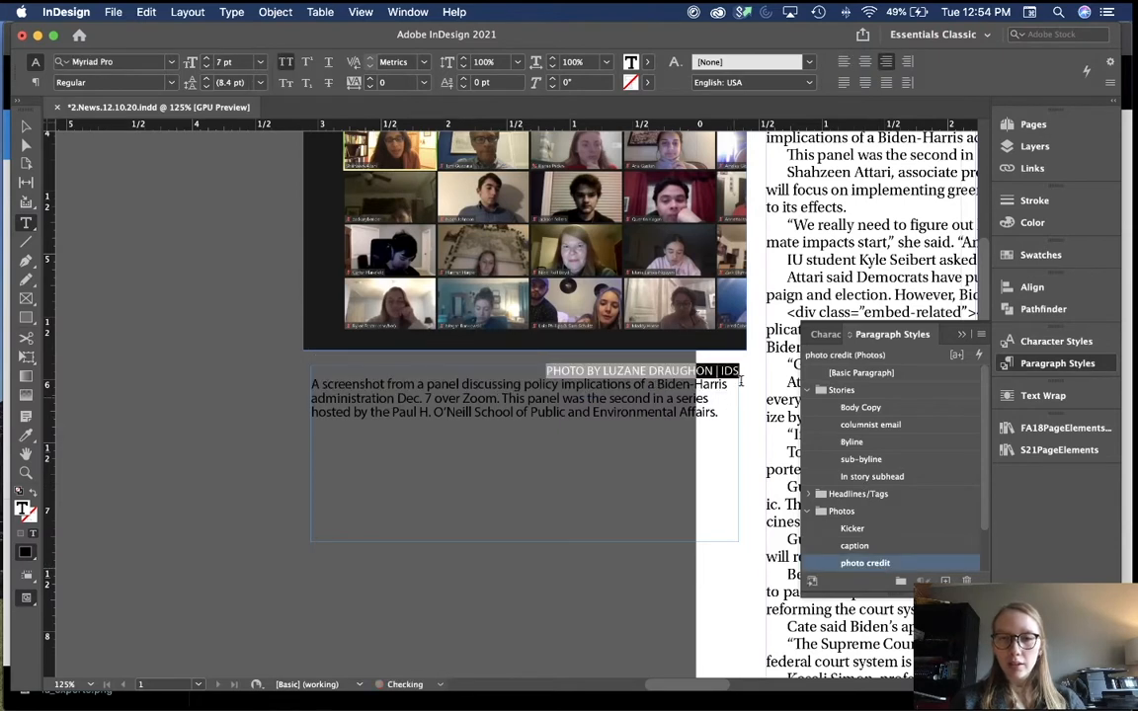
Step: Set the word IDS in the credit line to Bold
double_click(730, 371)
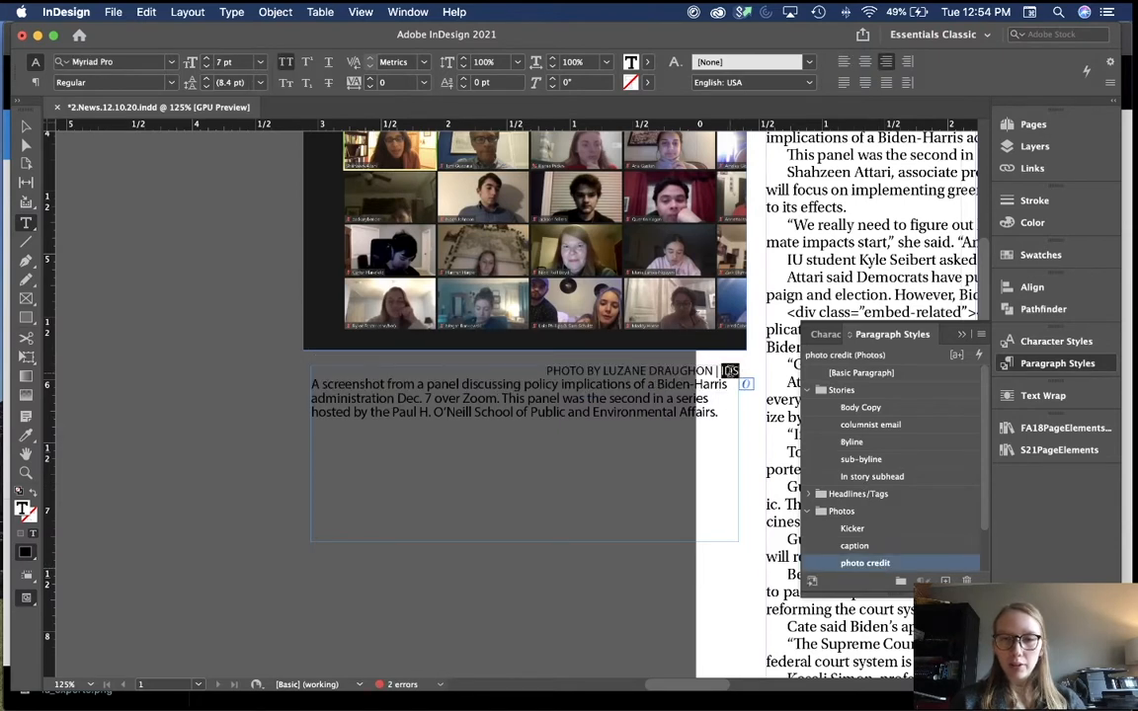
click(166, 82)
click(148, 154)
click(201, 360)
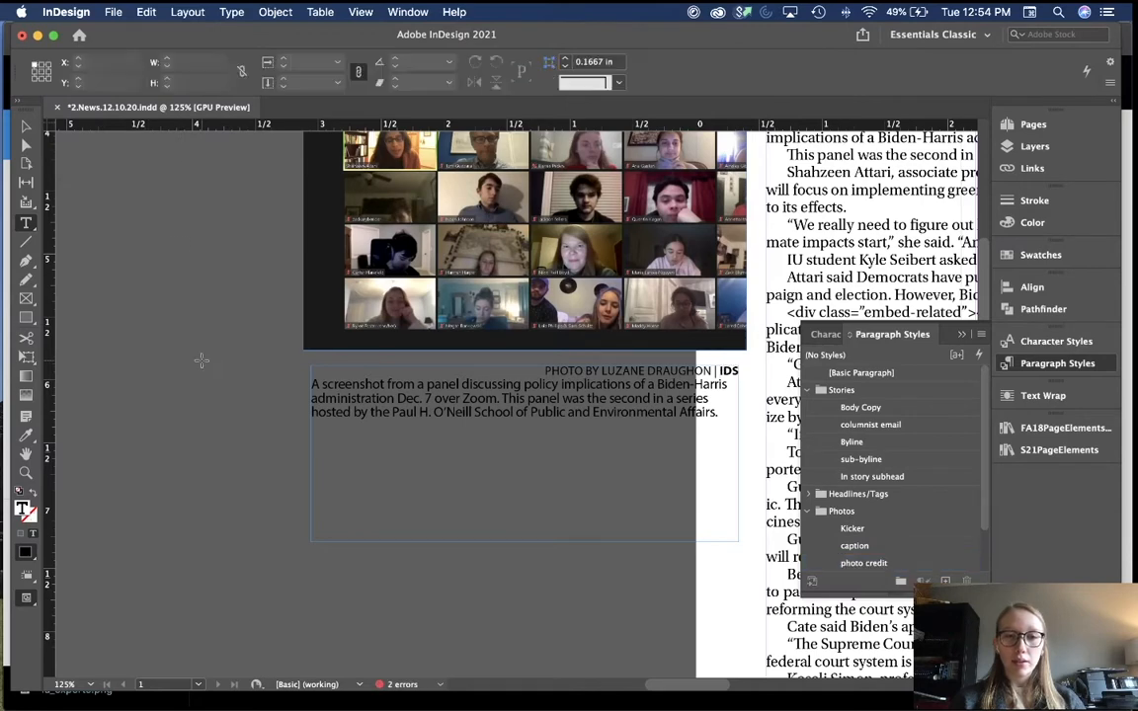
key(v)
key(super+minus)
key(super+minus)
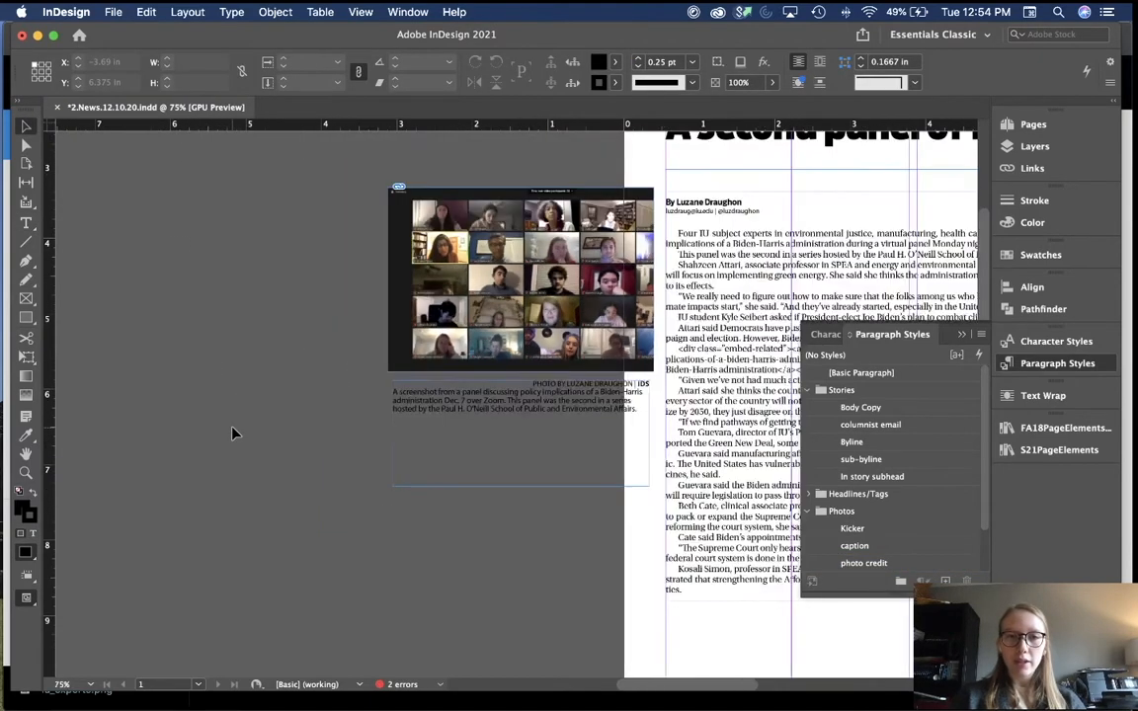
key(super+minus)
scroll(232, 433, right, 5)
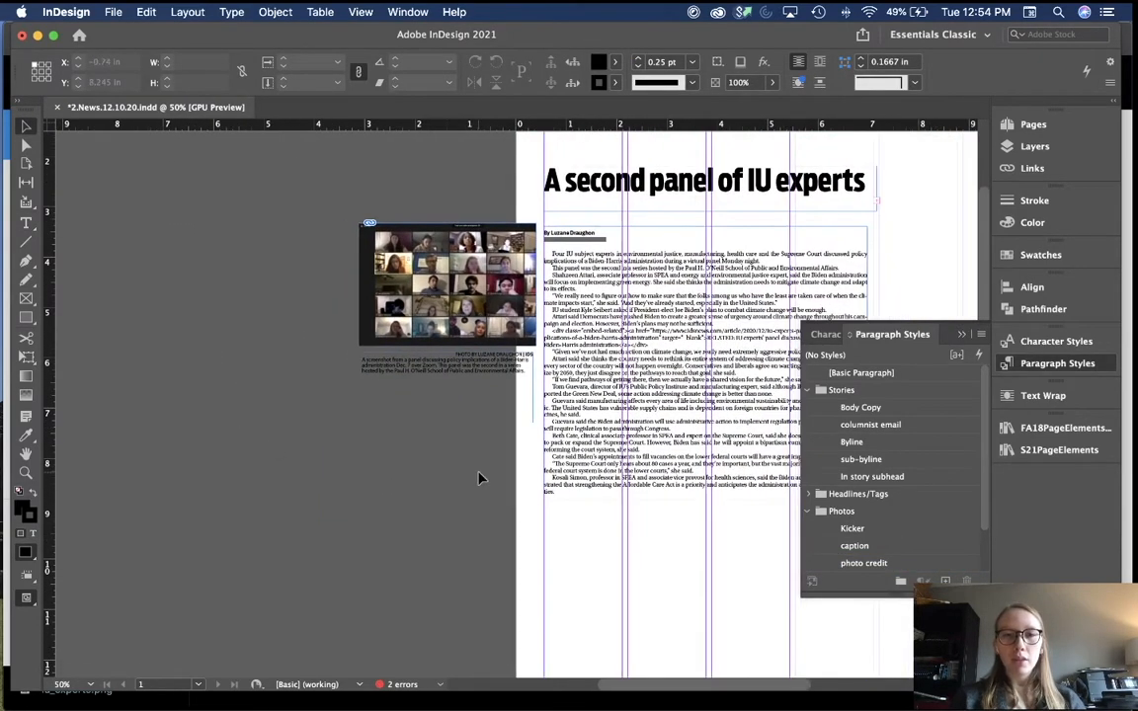
scroll(481, 478, right, 3)
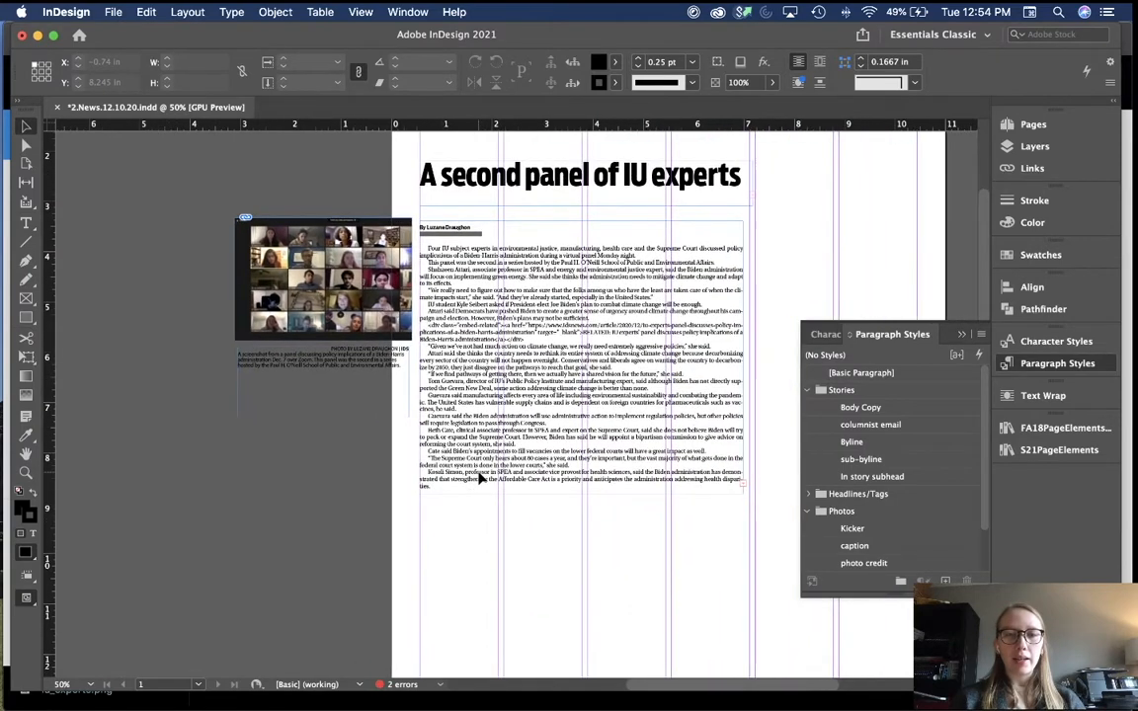
scroll(633, 199, right, 4)
scroll(633, 200, up, 2)
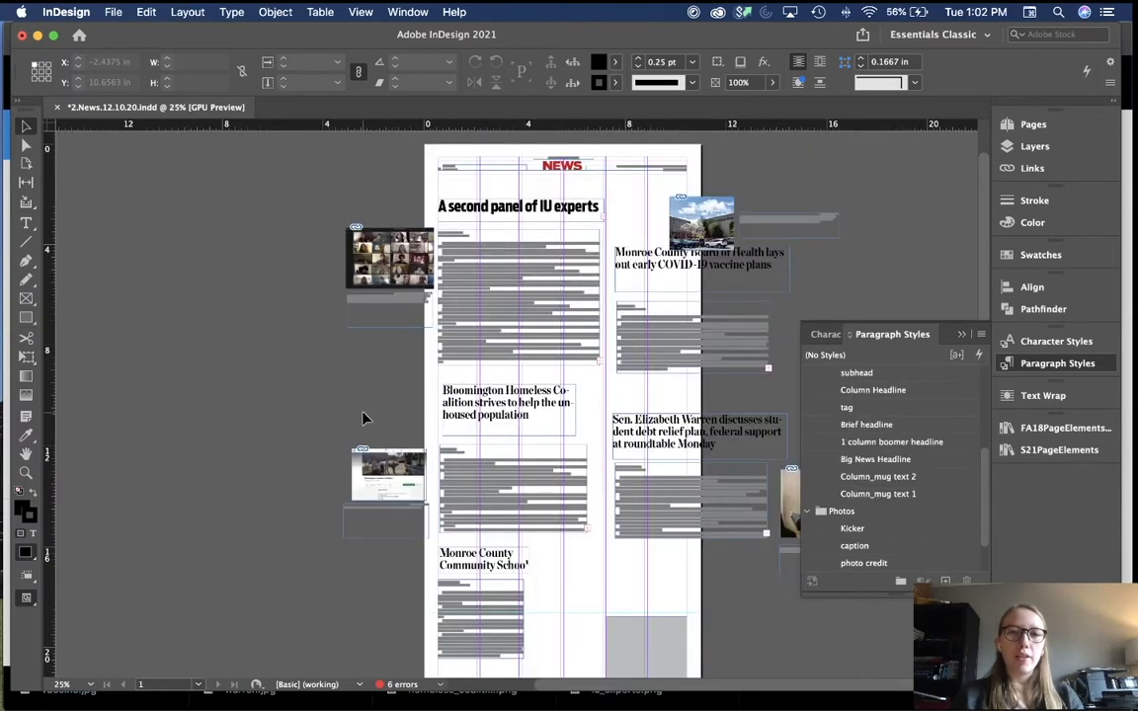
scroll(363, 419, down, 3)
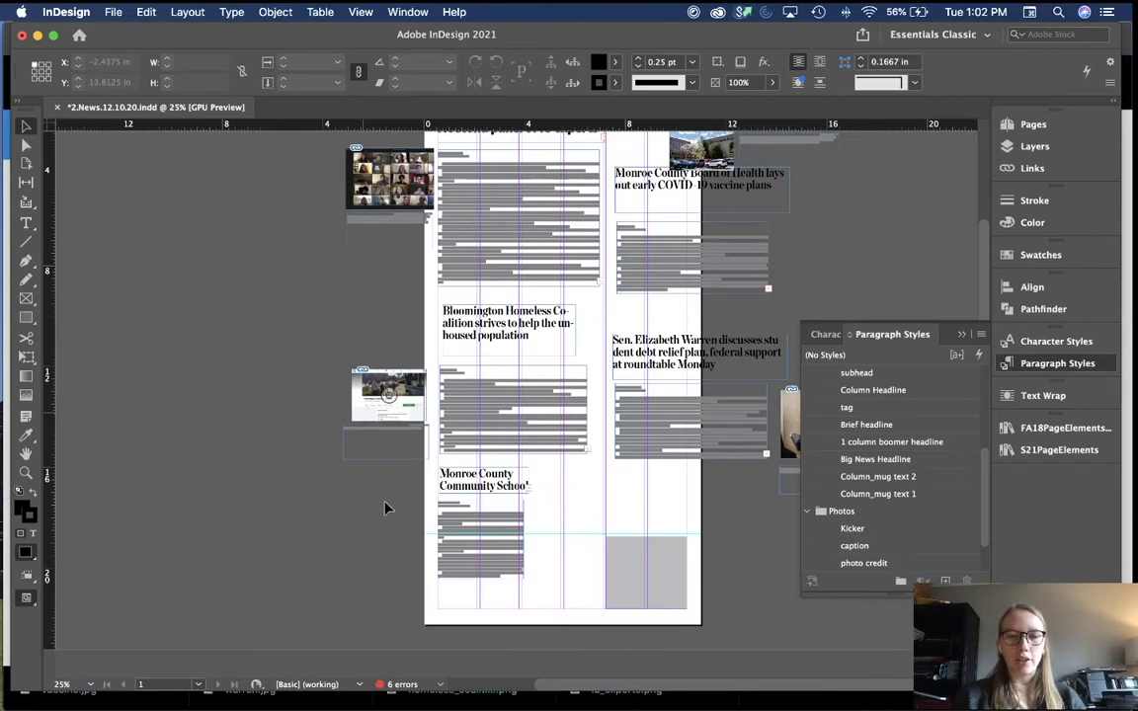
scroll(655, 320, up, 4)
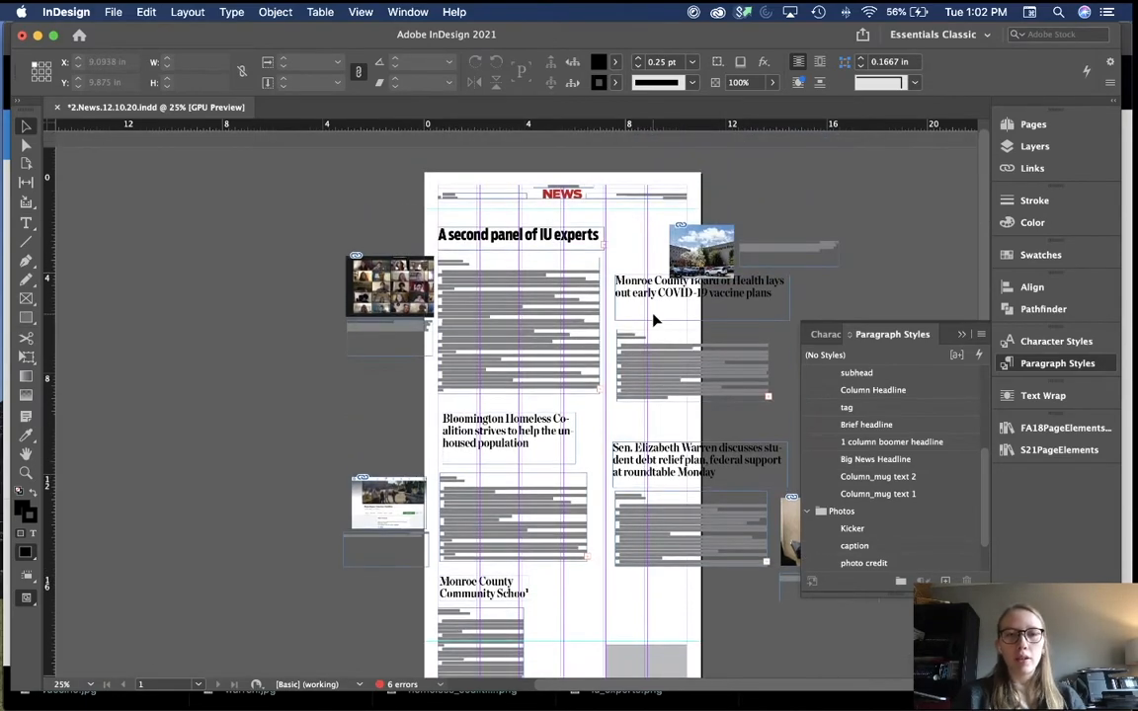
key(super+equal)
scroll(655, 320, up, 3)
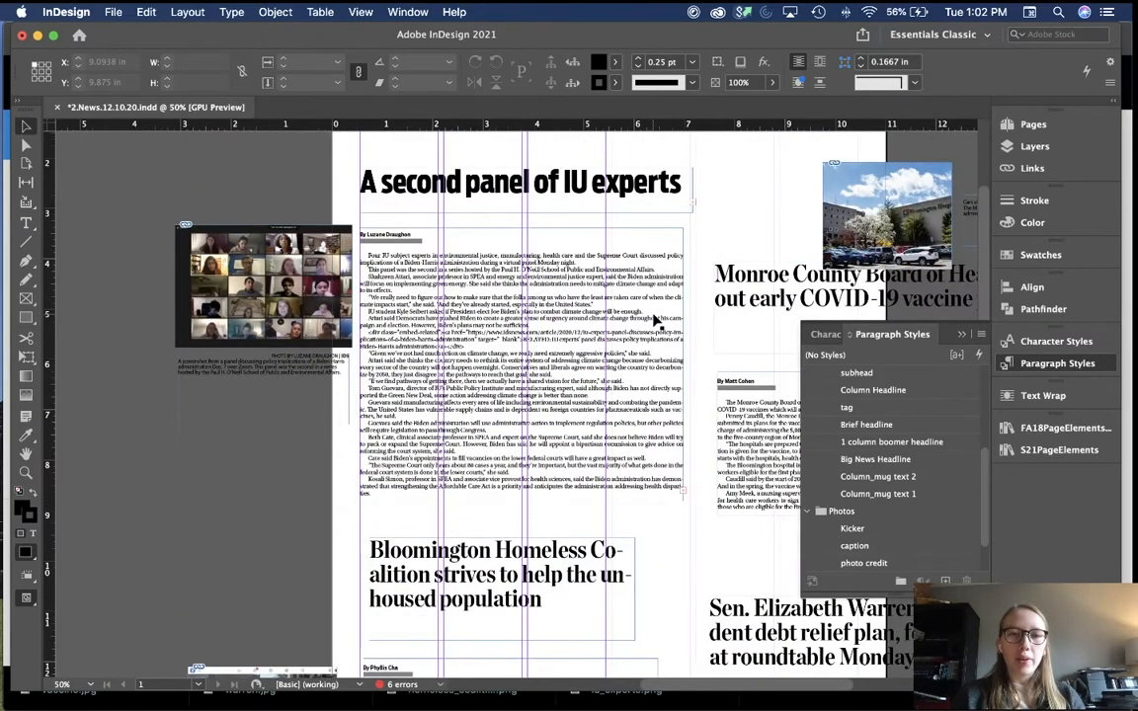
scroll(655, 320, up, 2)
scroll(655, 320, left, 2)
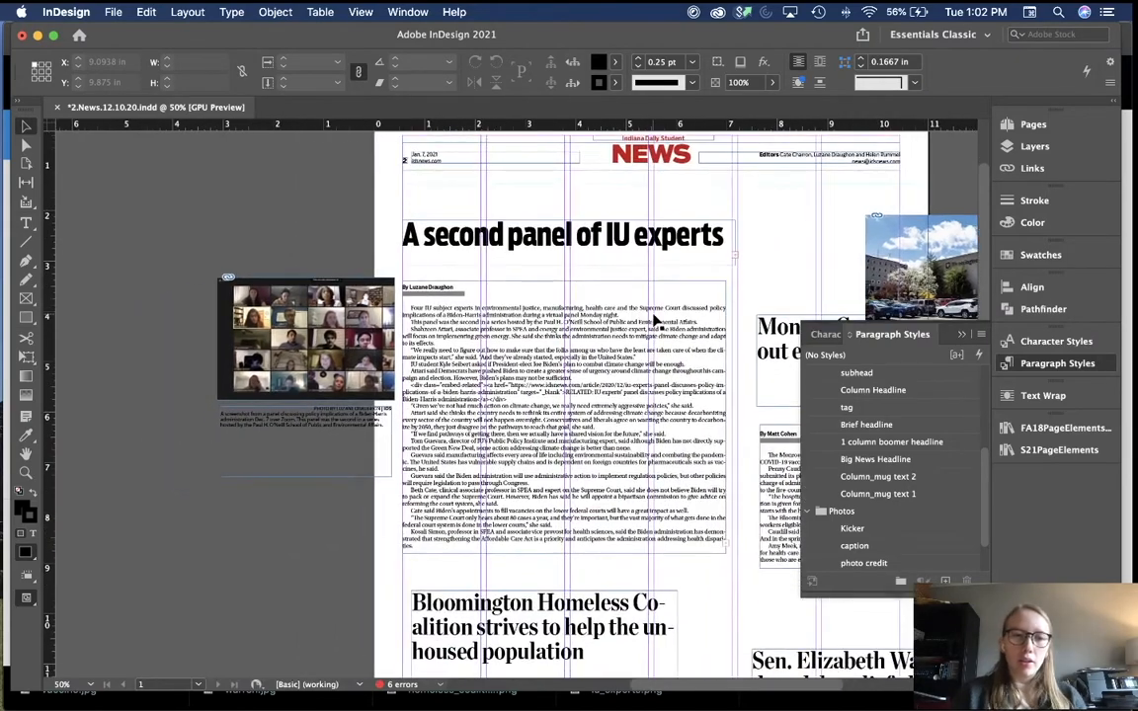
key(super+equal)
key(super+equal)
key(super+equal)
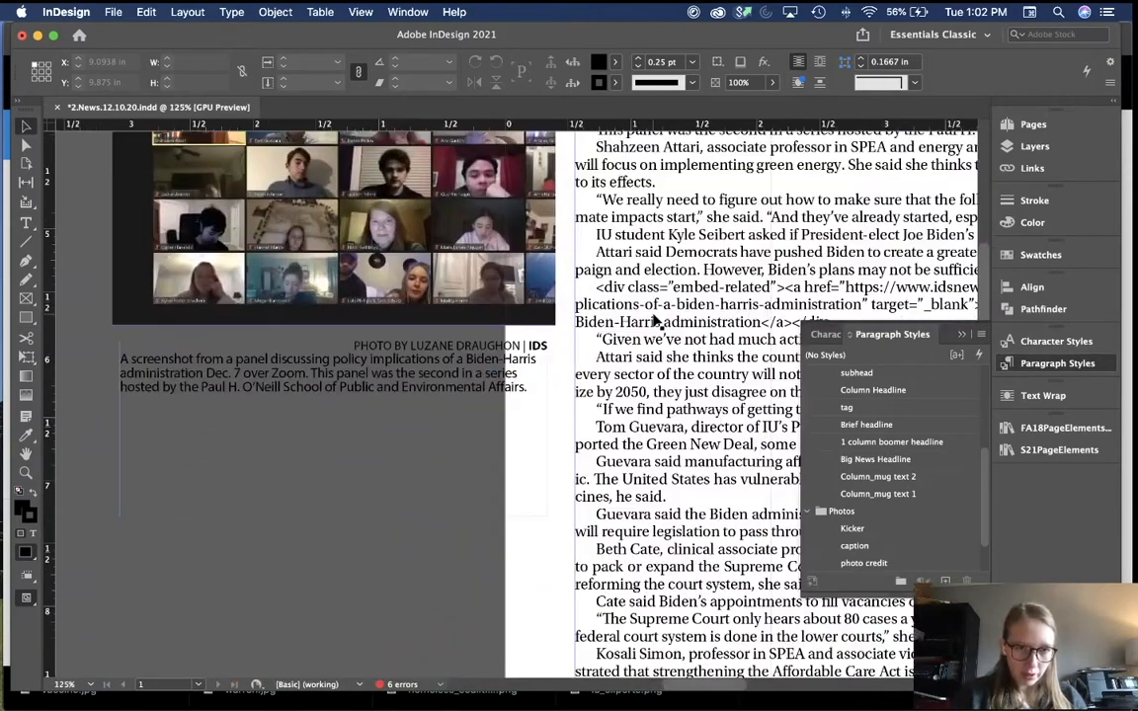
Step: Delete 'PHOTO BY ' from the panel photo credit so it reads the photographer's name and '| IDS'
double_click(390, 343)
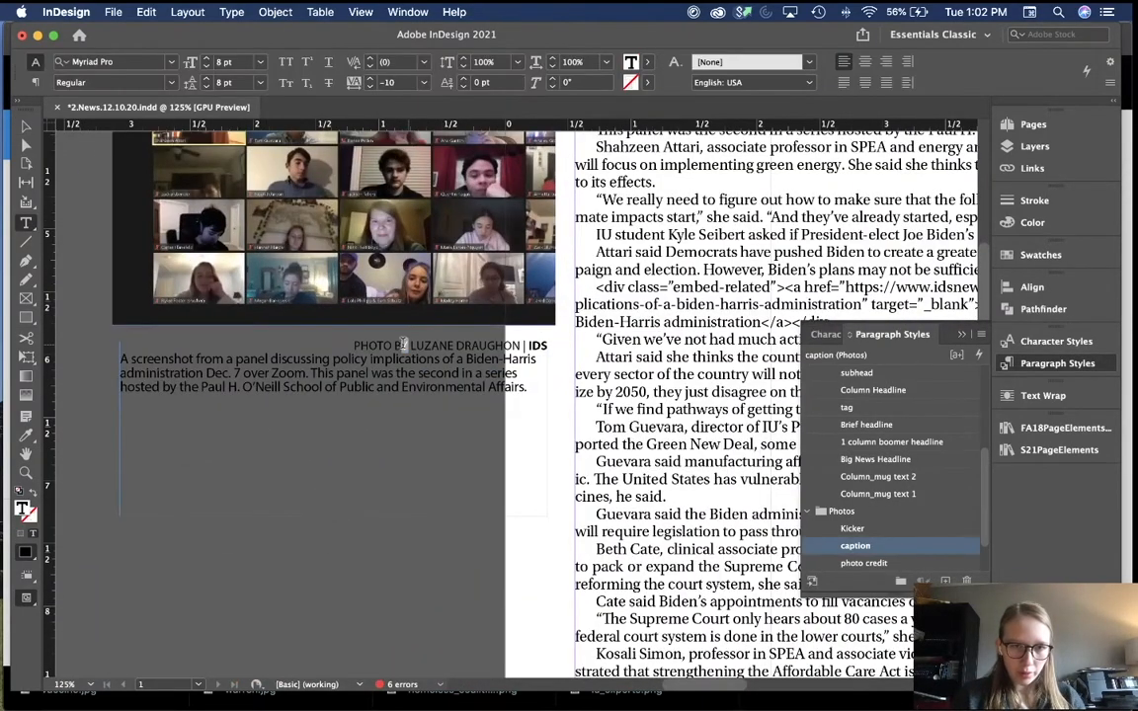
drag(407, 345, 354, 344)
key(BackSpace)
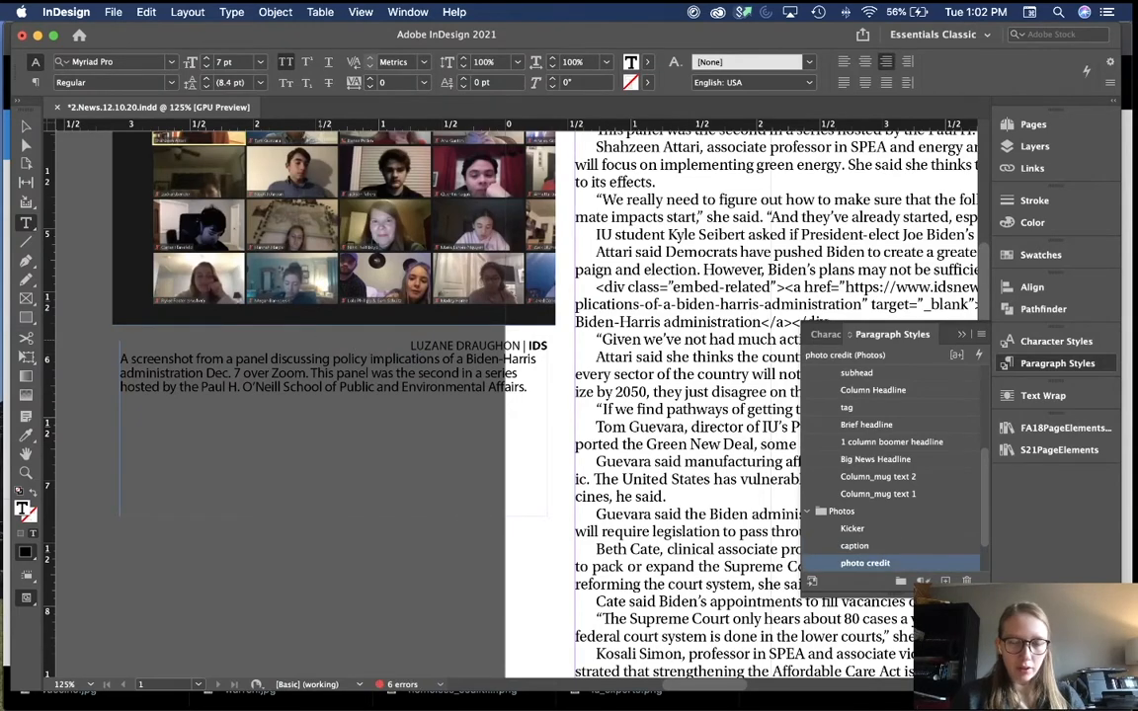
key(super+equal)
key(super+equal)
key(super+equal)
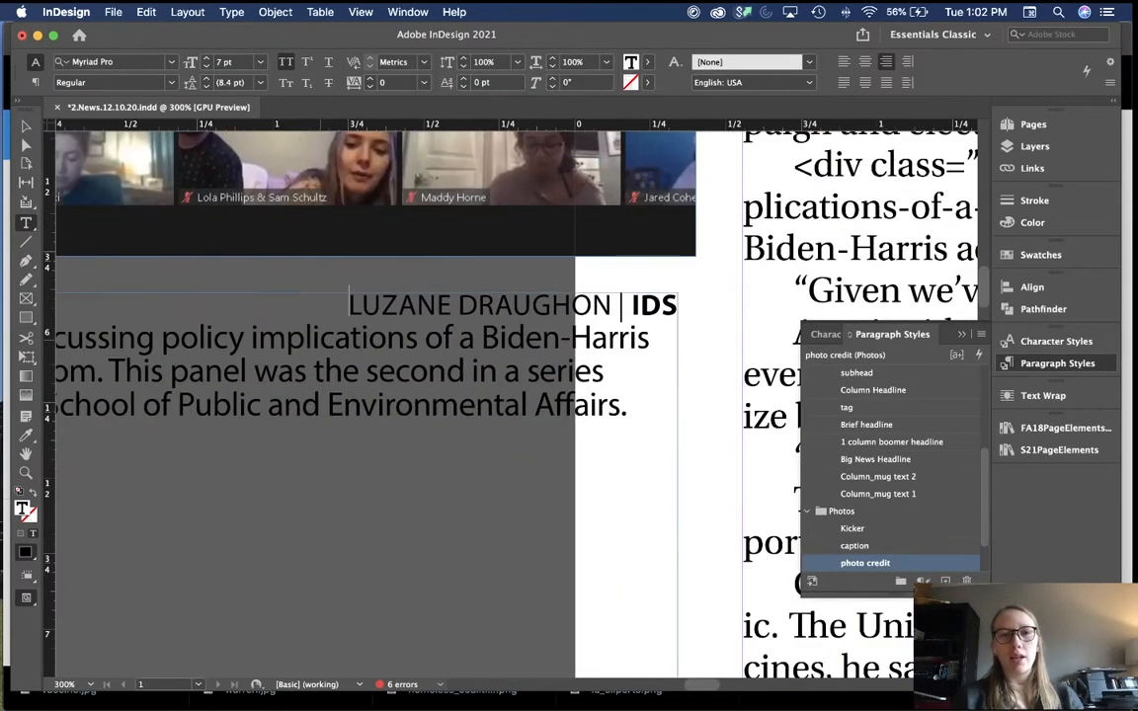
key(super+minus)
key(super+minus)
key(super+minus)
key(Escape)
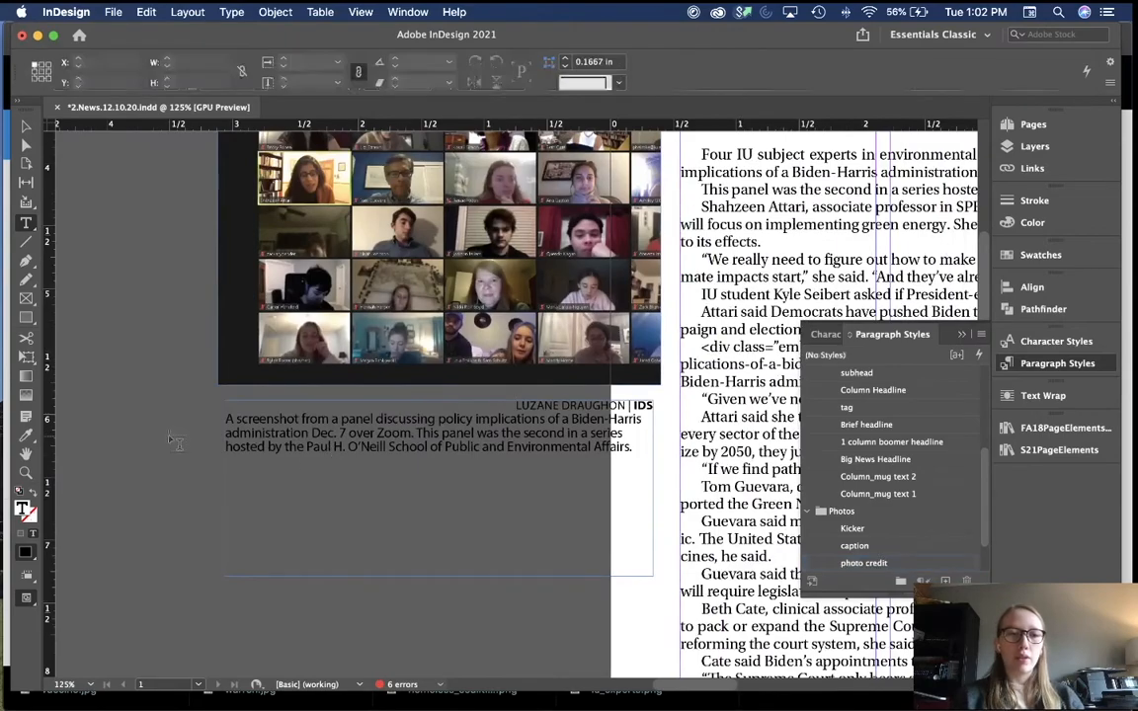
key(super+minus)
key(super+minus)
key(super+minus)
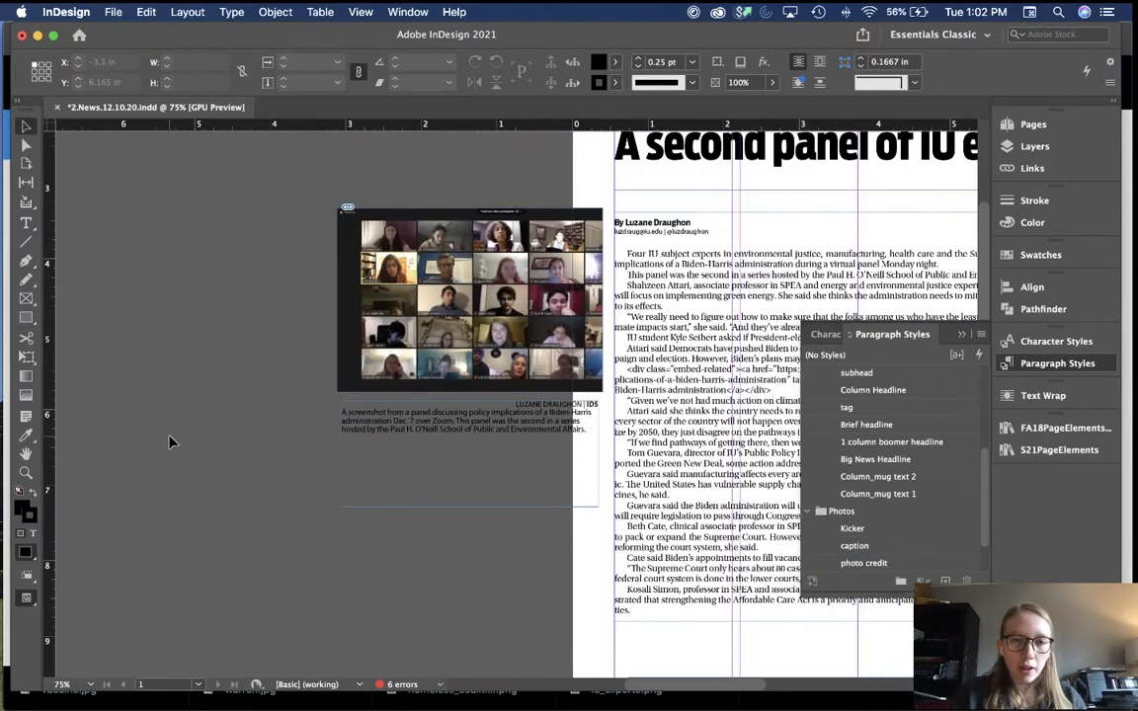
scroll(170, 441, down, 3)
scroll(170, 442, down, 3)
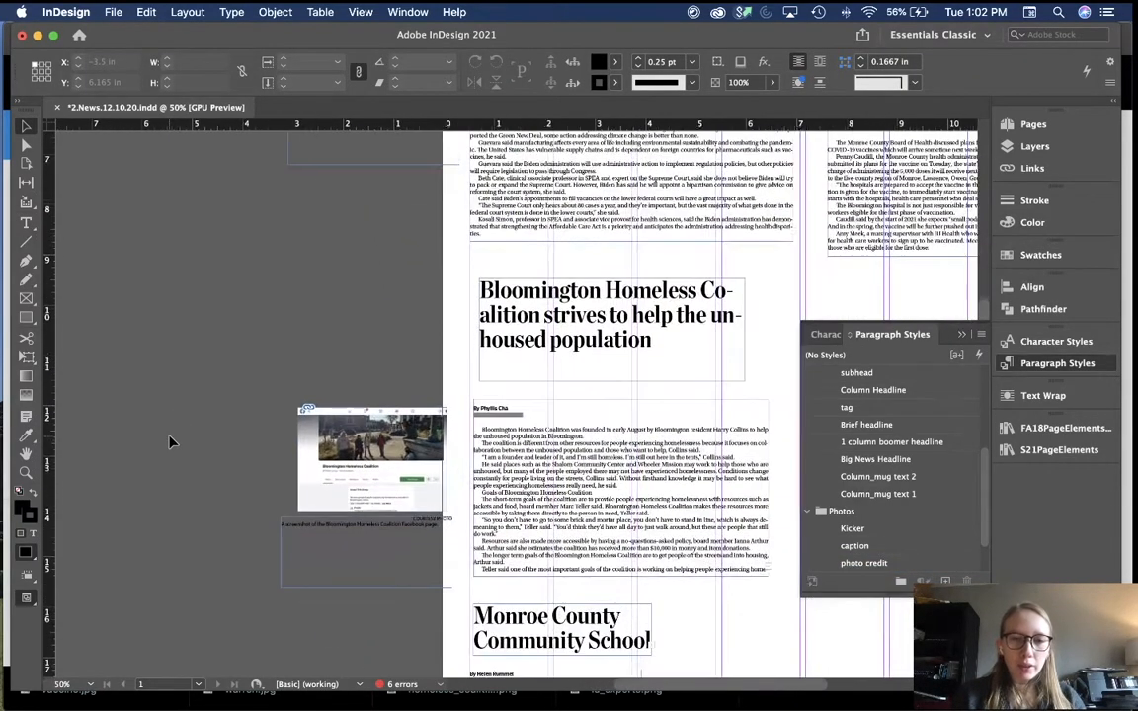
scroll(170, 442, down, 2)
click(317, 453)
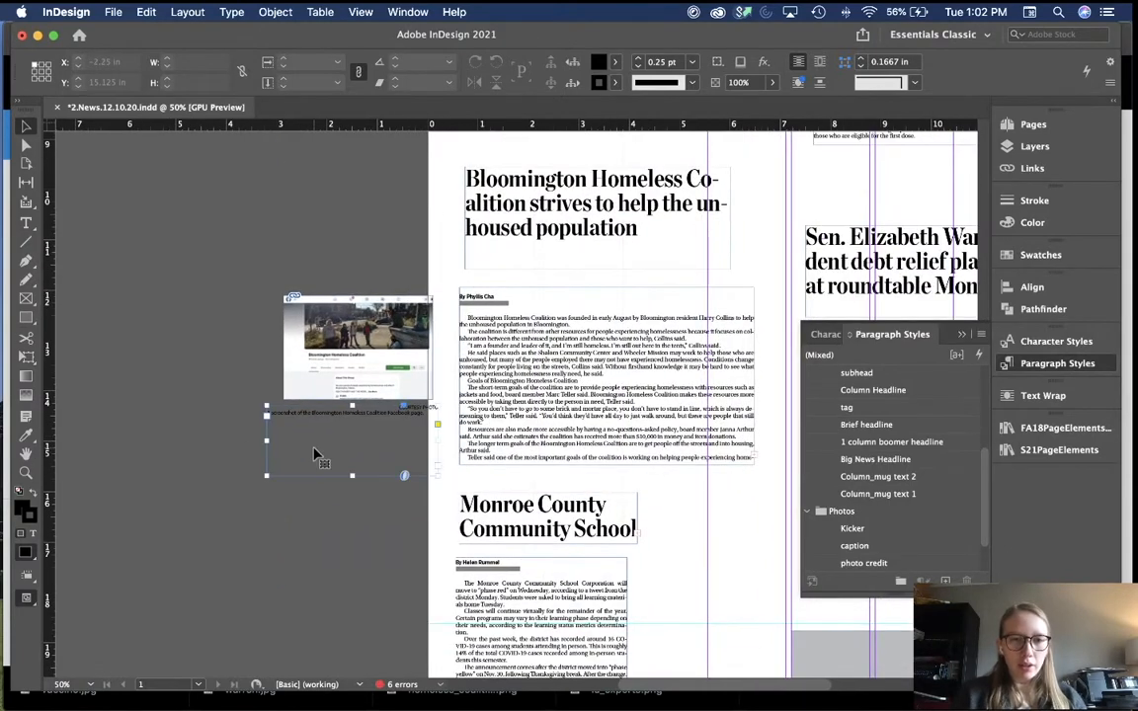
key(super+equal)
key(super+equal)
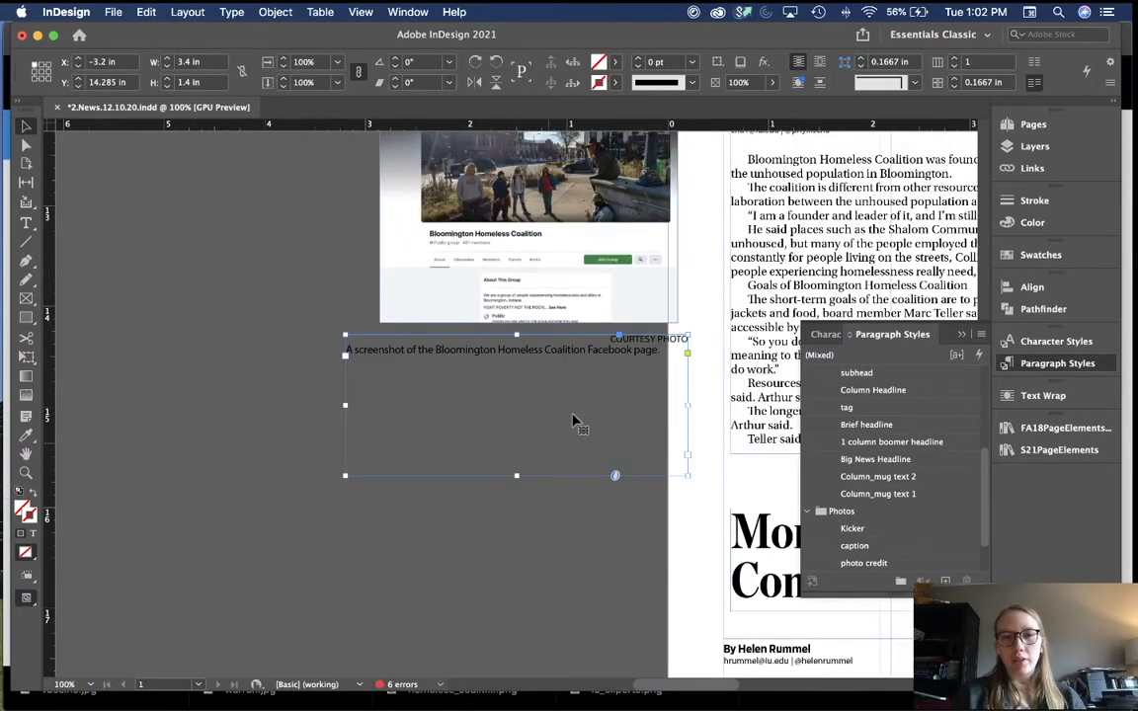
key(super+equal)
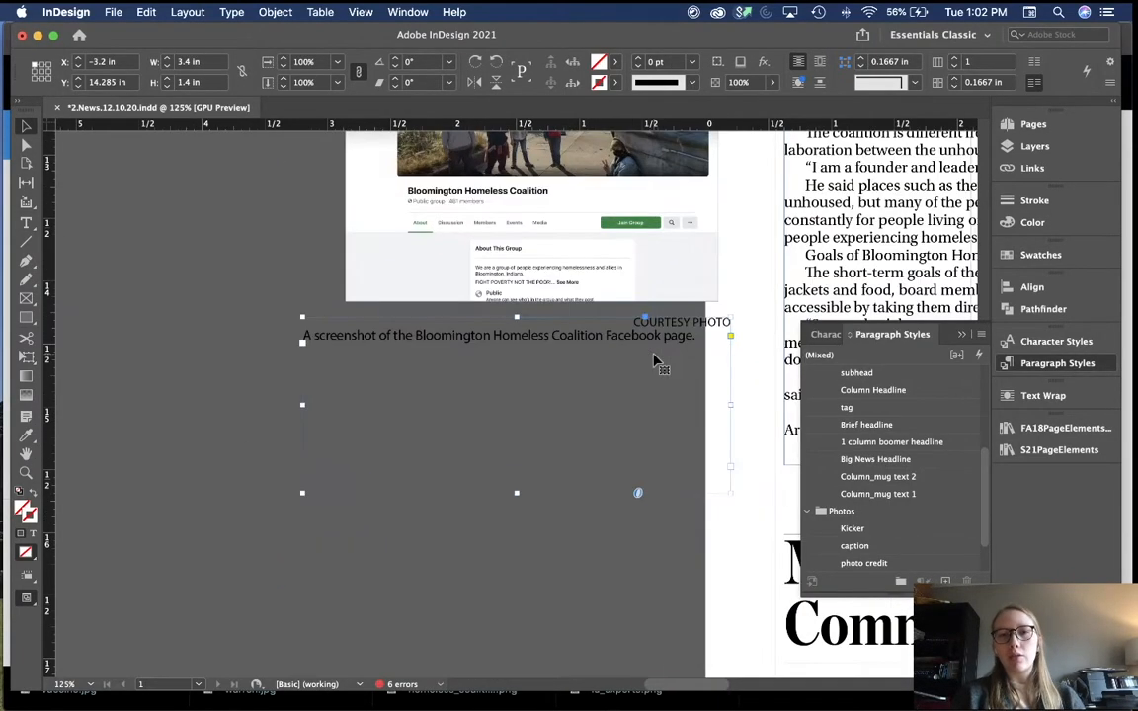
click(770, 328)
key(super+minus)
key(super+minus)
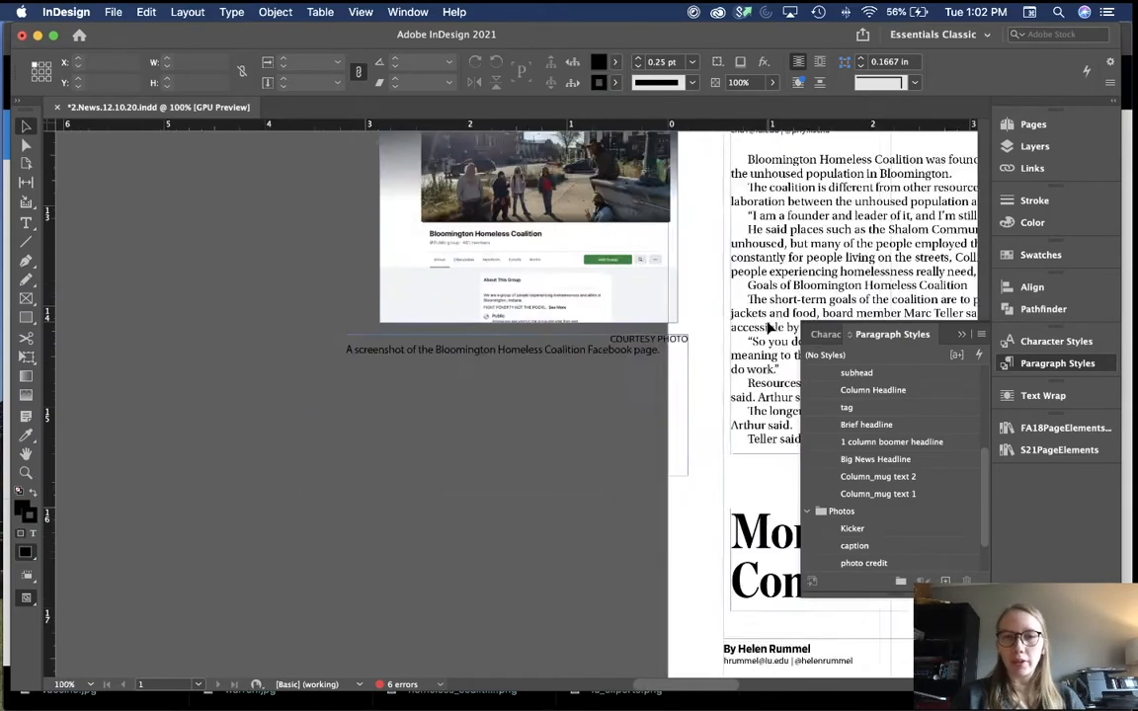
scroll(769, 328, up, 10)
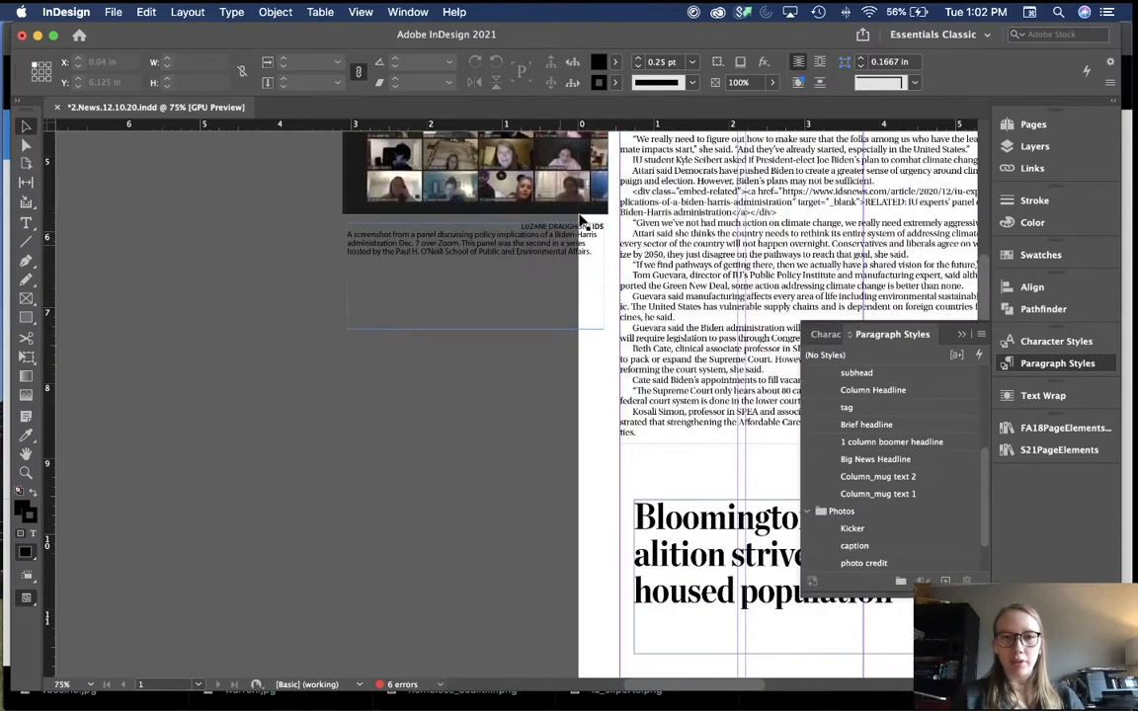
scroll(620, 400, down, 15)
scroll(619, 400, up, 6)
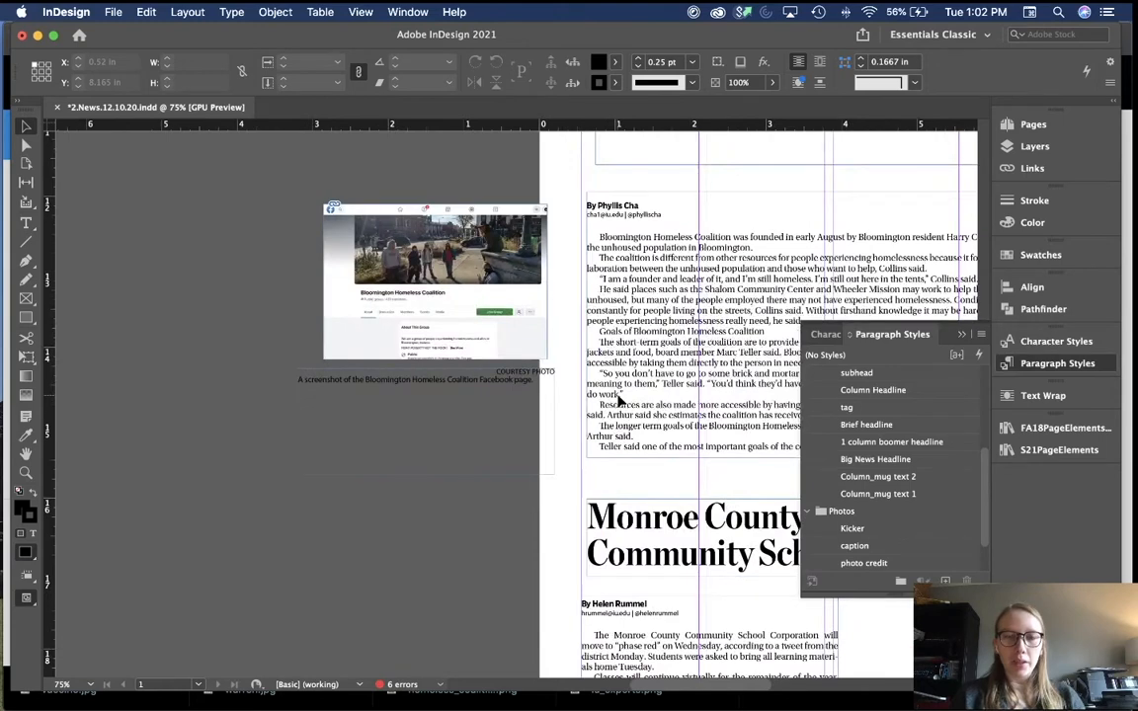
scroll(620, 400, down, 6)
scroll(620, 400, right, 3)
scroll(616, 400, down, 2)
scroll(616, 400, right, 2)
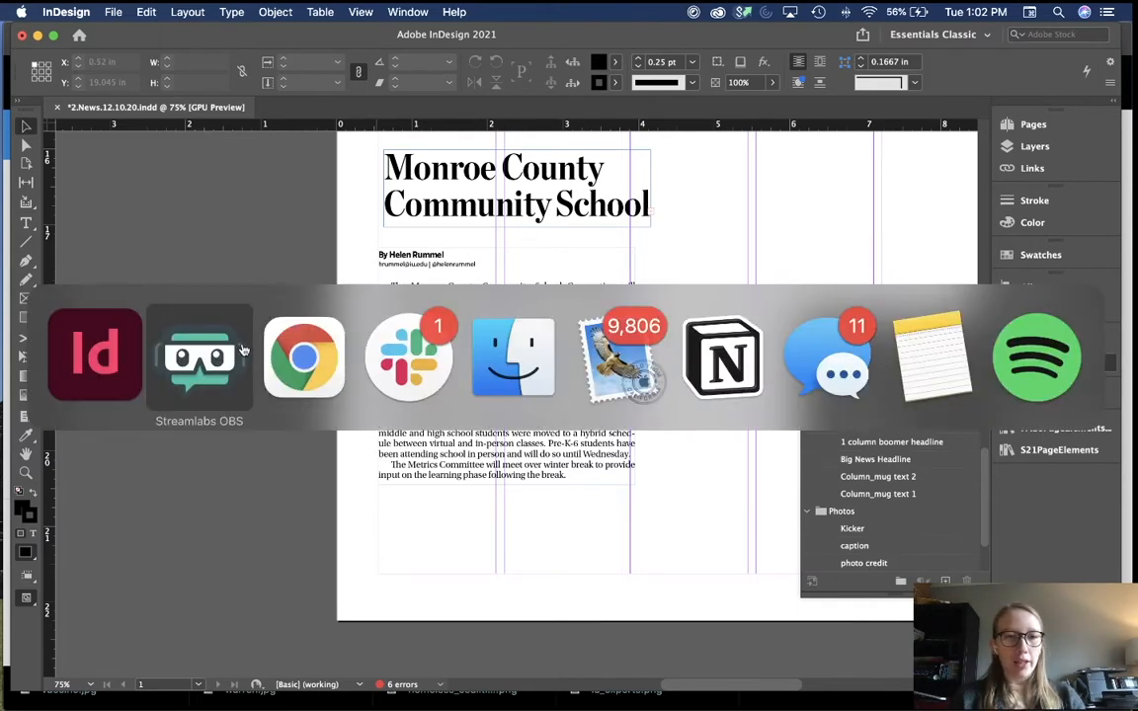
Step: Copy the camccsc120720 slug from the Print Budget document
key(super+Tab)
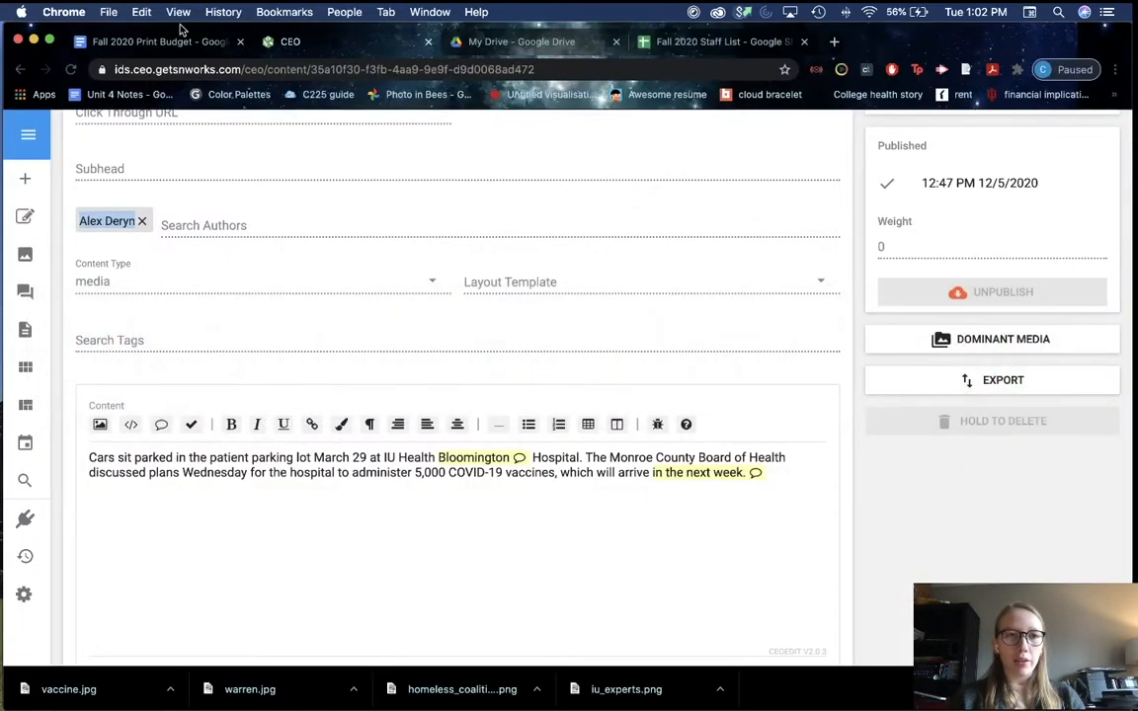
click(138, 40)
click(260, 510)
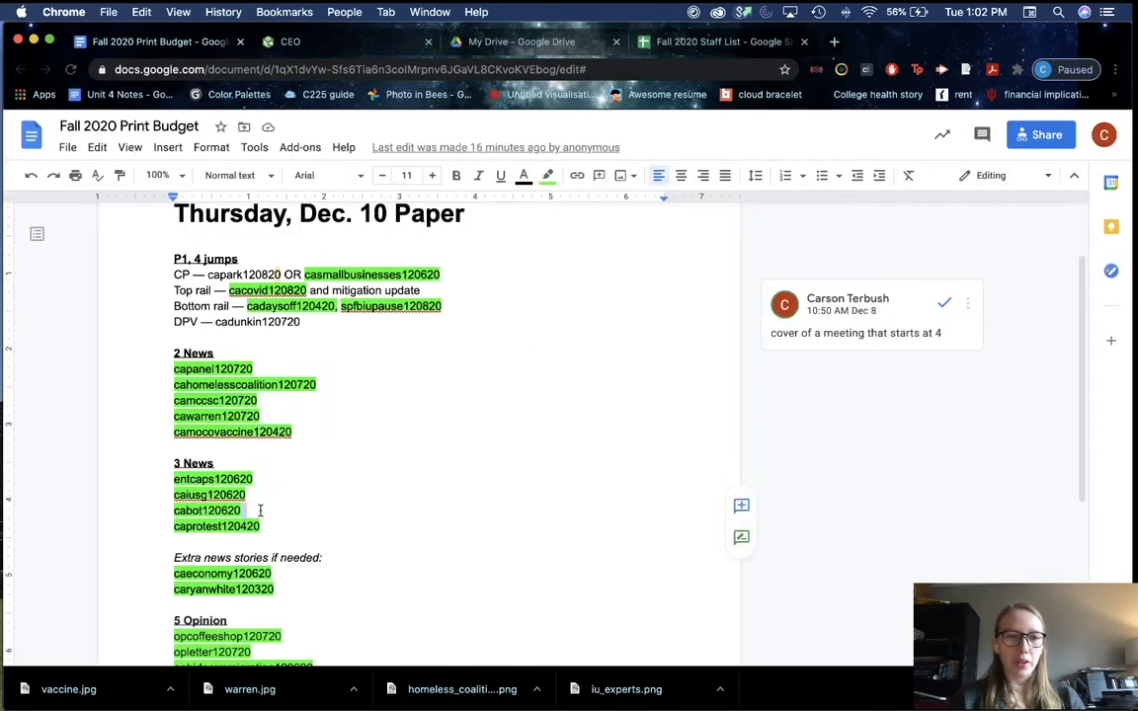
double_click(231, 398)
key(super+c)
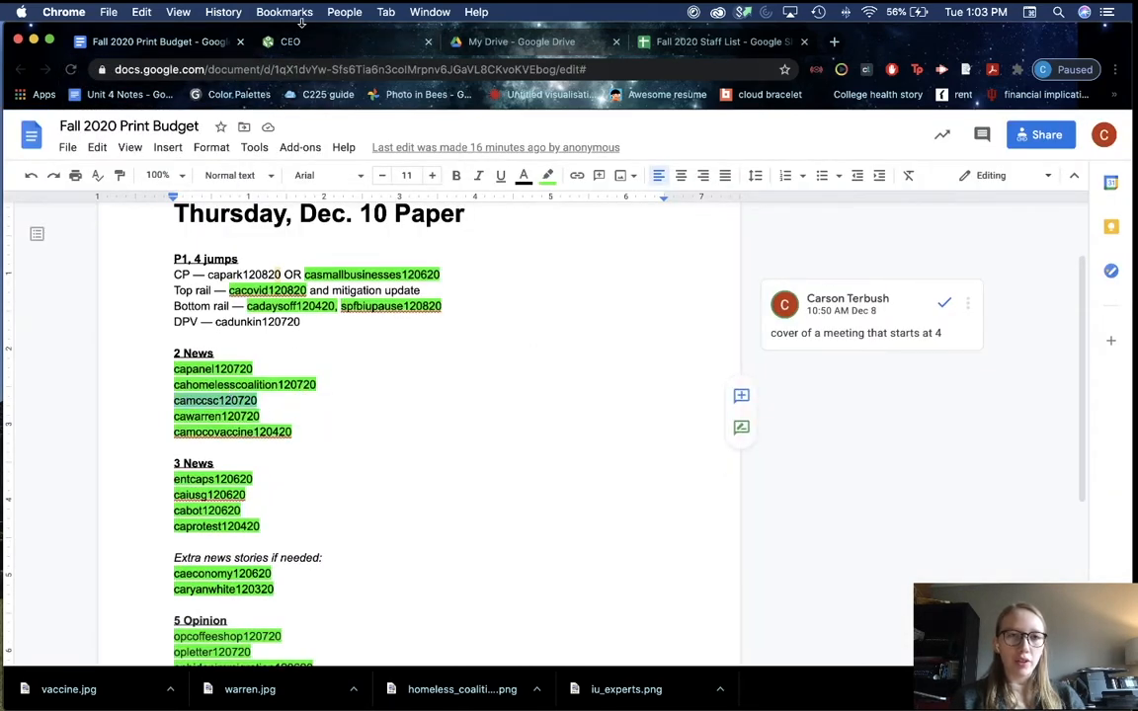
click(298, 16)
click(190, 268)
Step: Search CEO for camccsc120720 and open its dominant media, the generic NEWS filler image
click(340, 45)
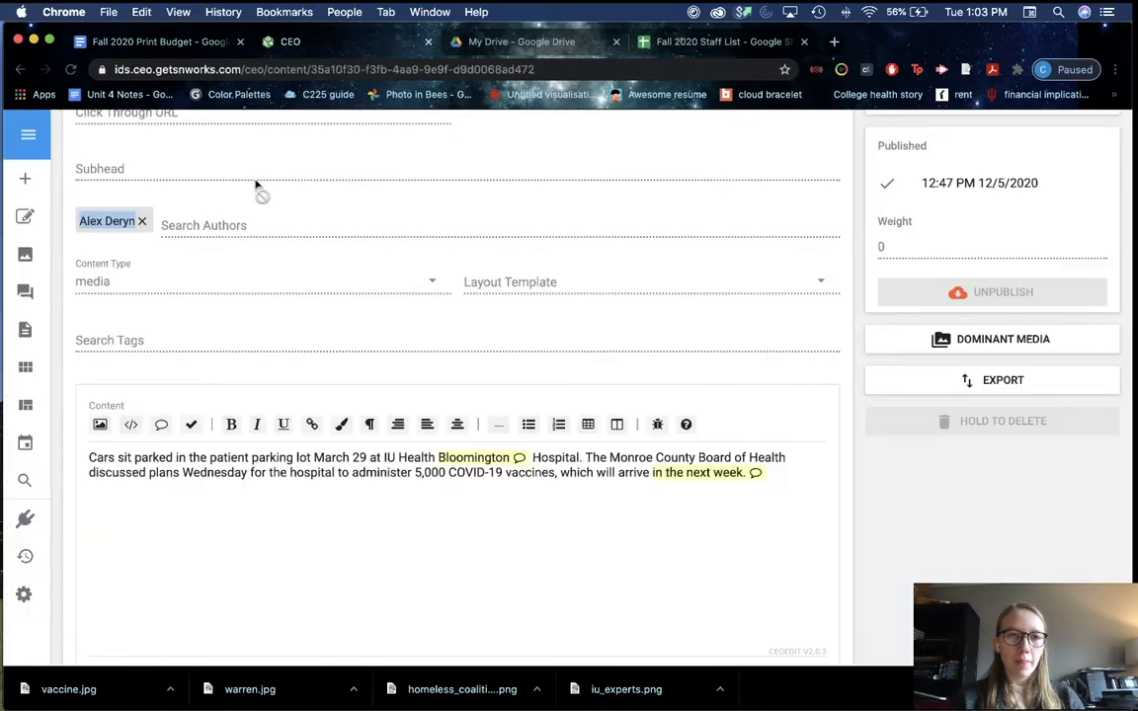
scroll(256, 182, up, 6)
click(282, 131)
key(super+v)
key(Return)
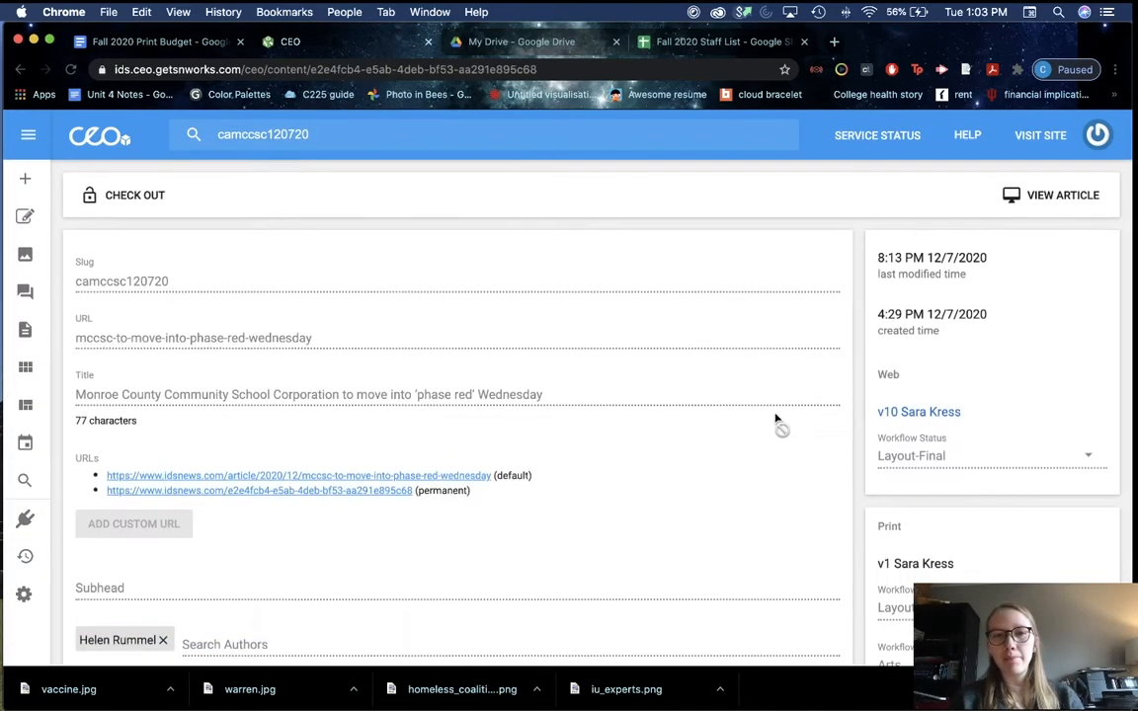
scroll(776, 426, down, 5)
scroll(777, 425, down, 8)
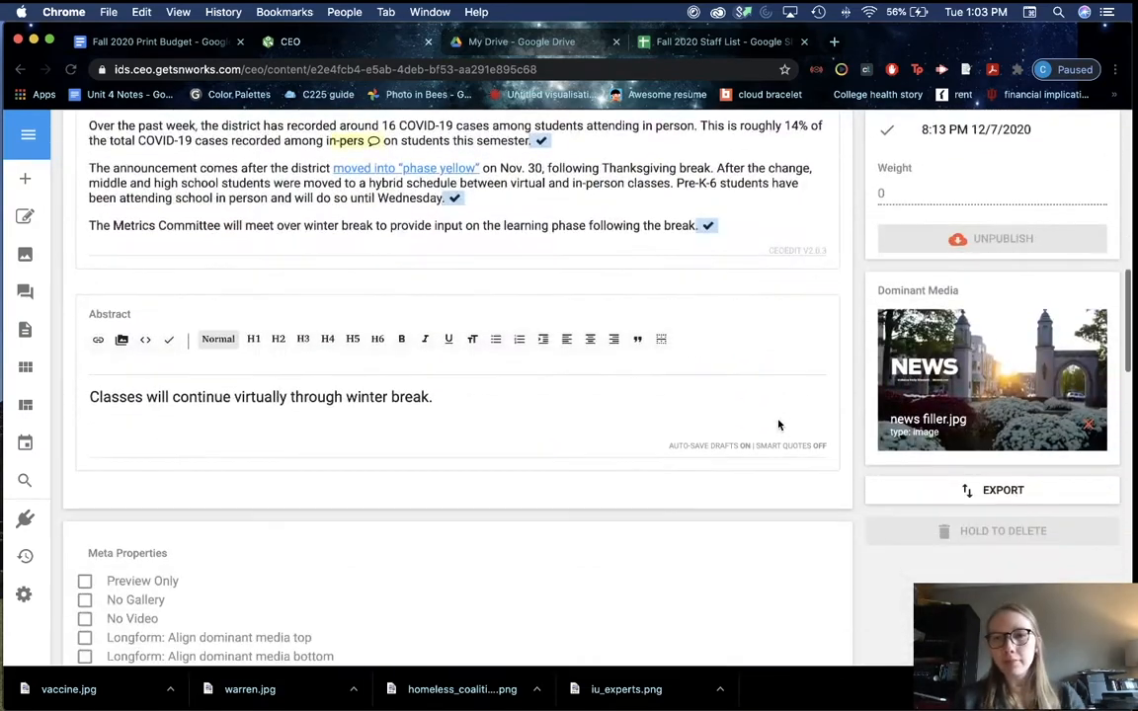
click(927, 332)
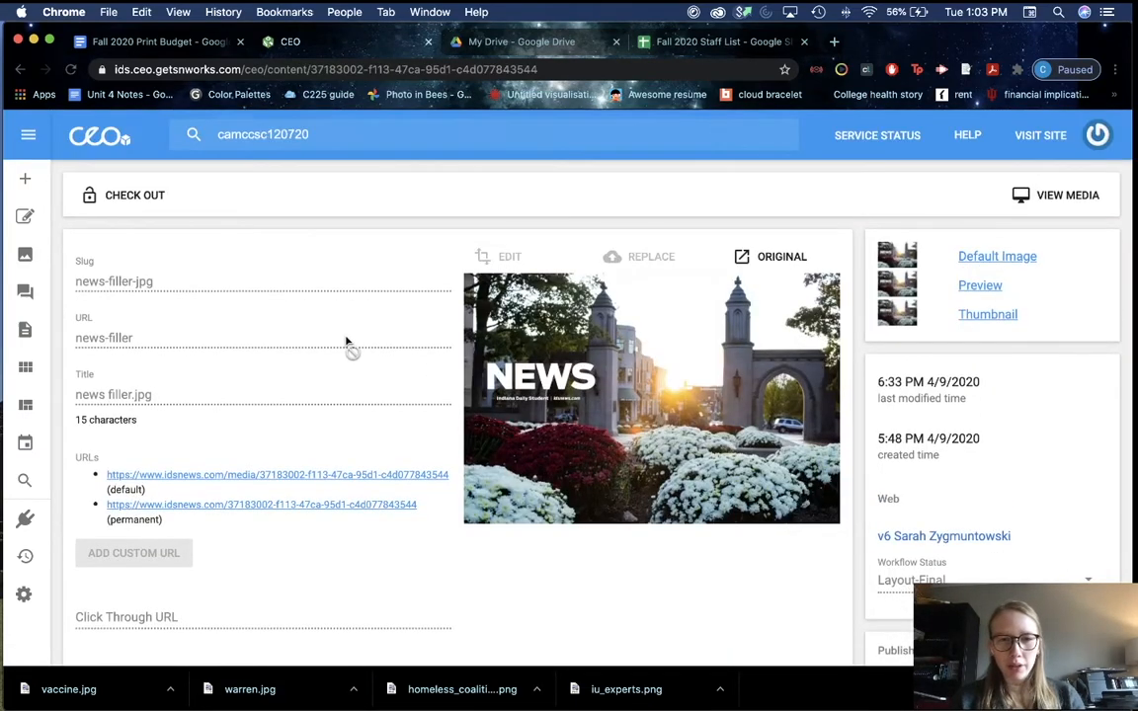
scroll(326, 351, down, 2)
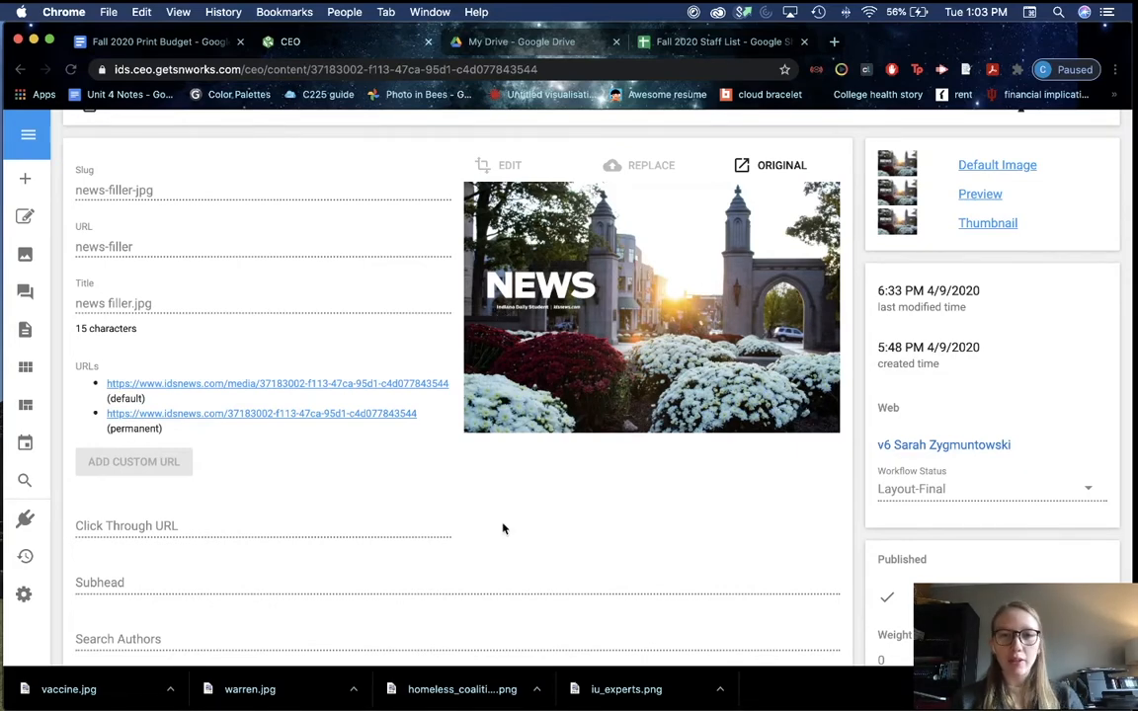
scroll(503, 528, up, 2)
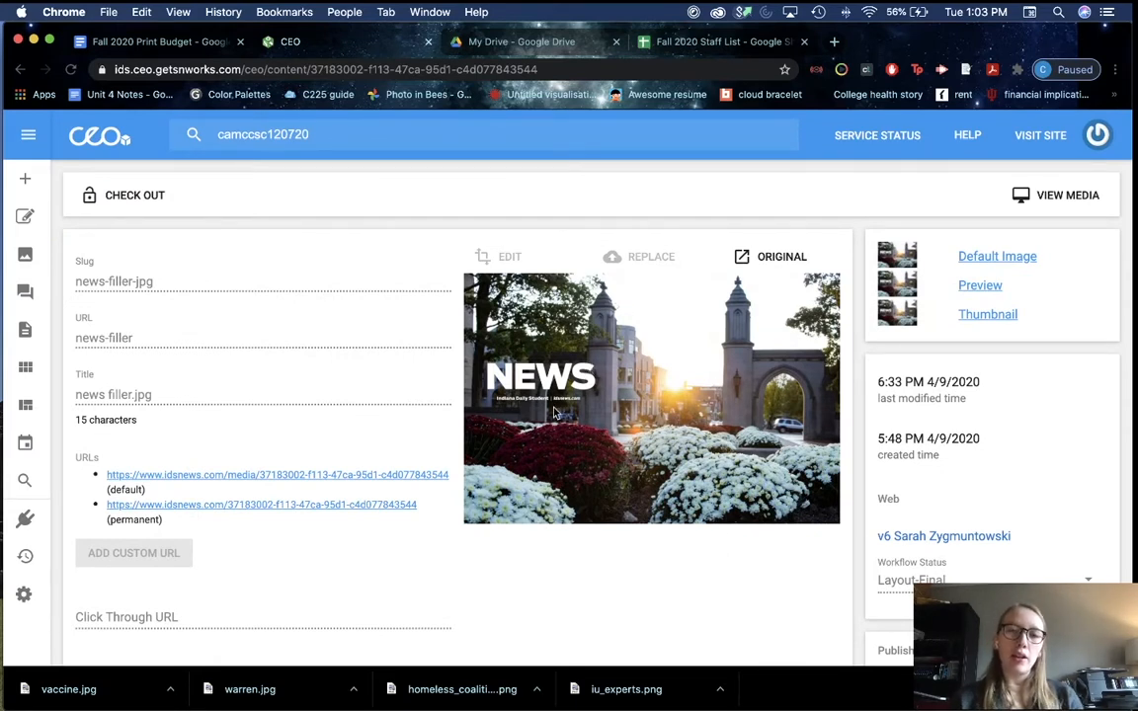
key(super+Tab)
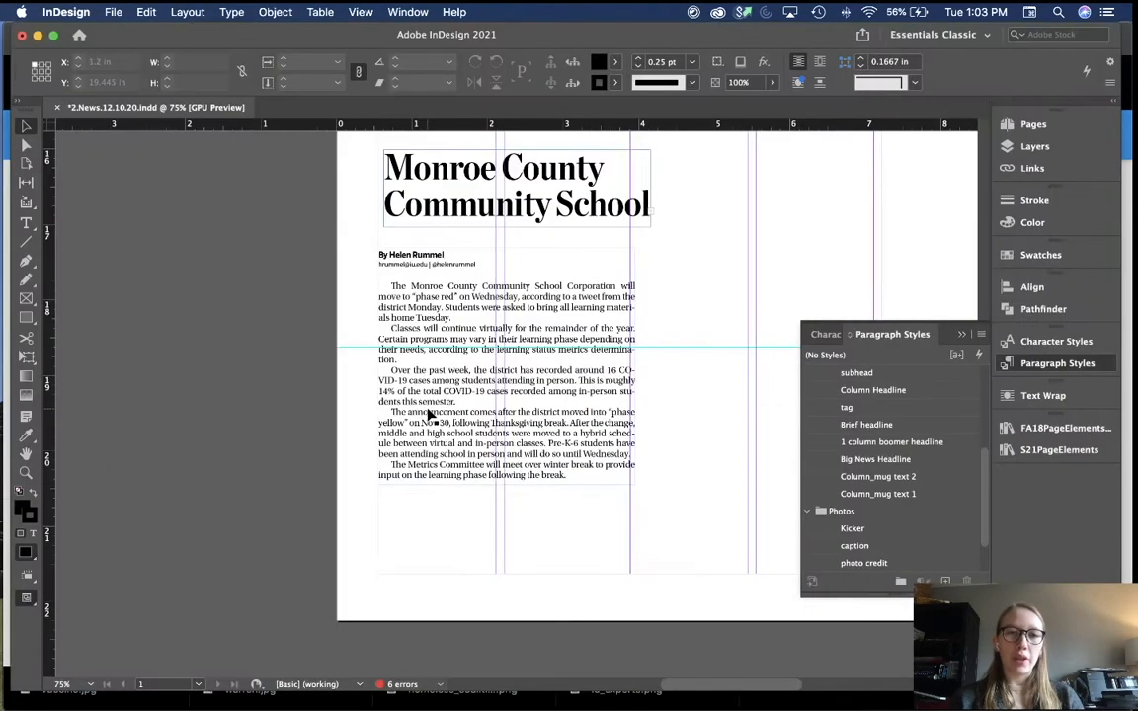
Step: Close the floating Paragraph Styles list and view the page 2 layout at 50%
key(super+0)
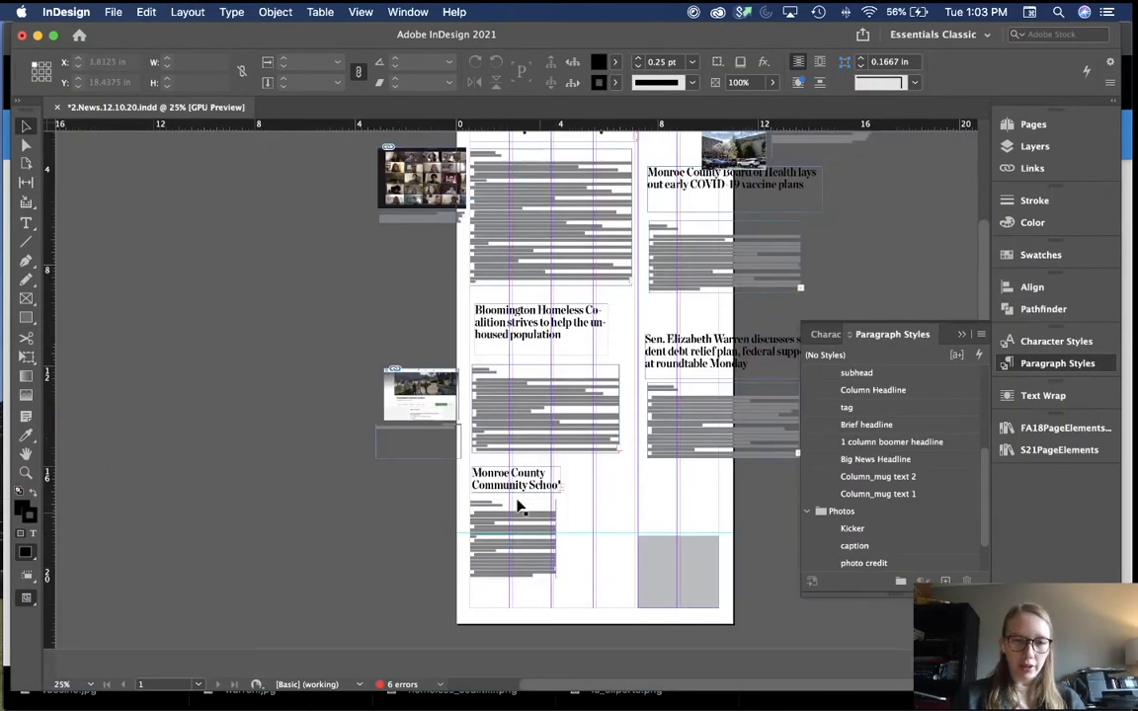
scroll(426, 590, up, 3)
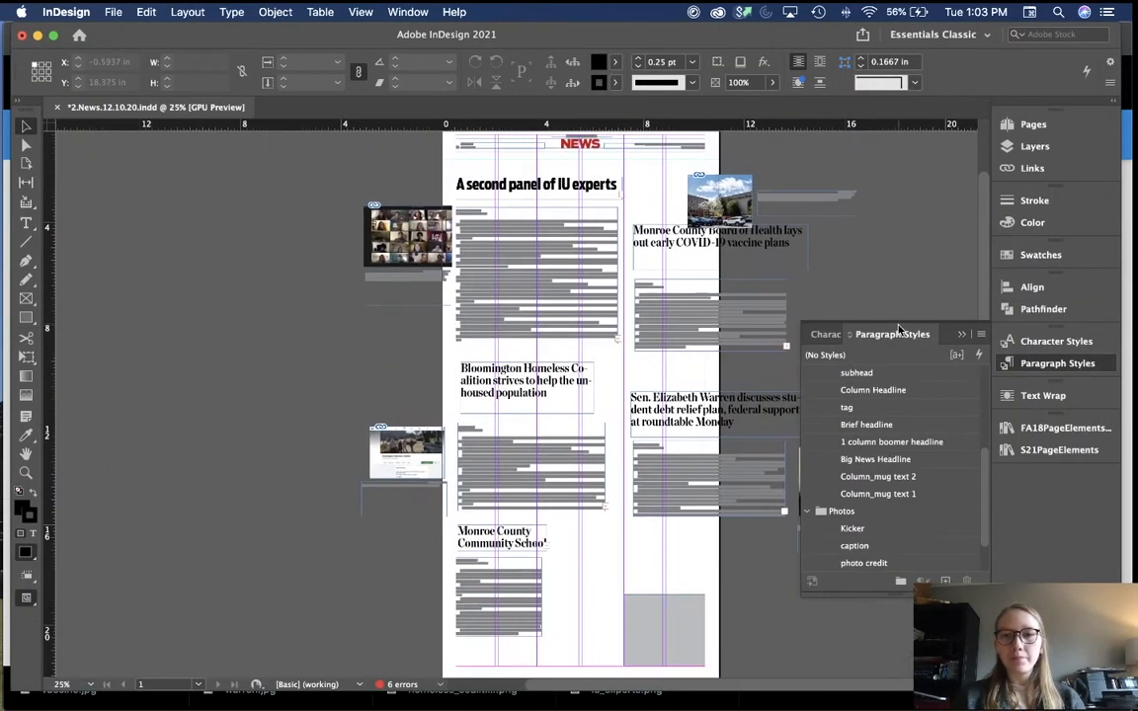
click(960, 336)
scroll(826, 361, down, 1)
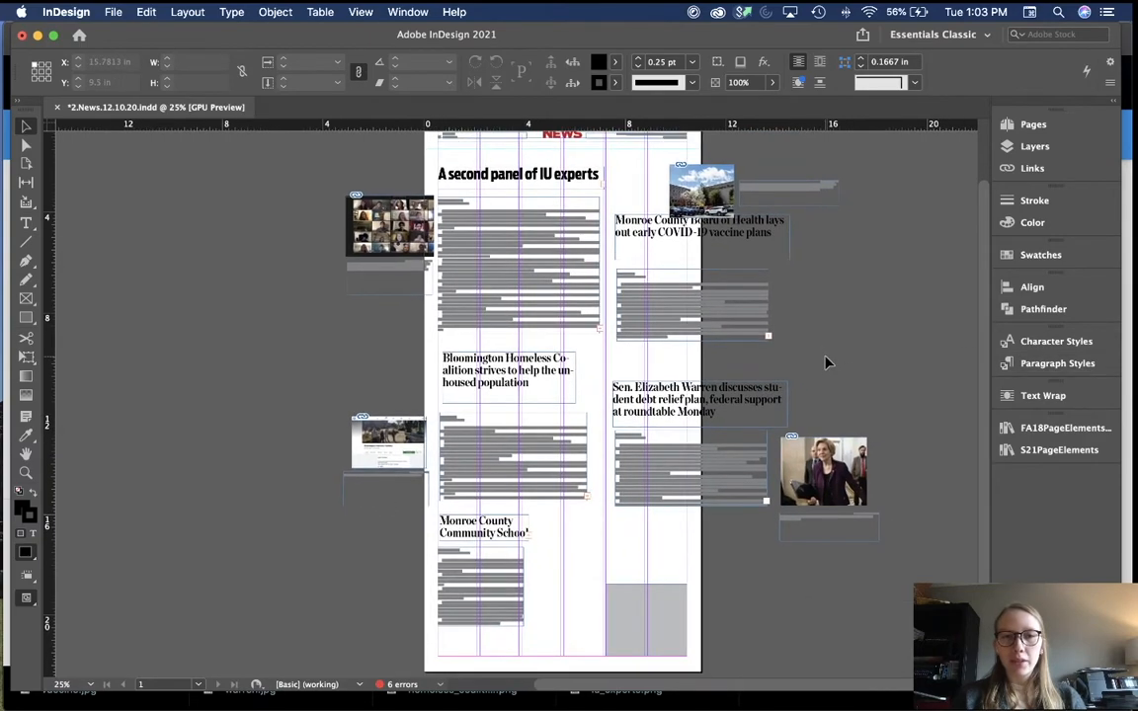
key(super+1)
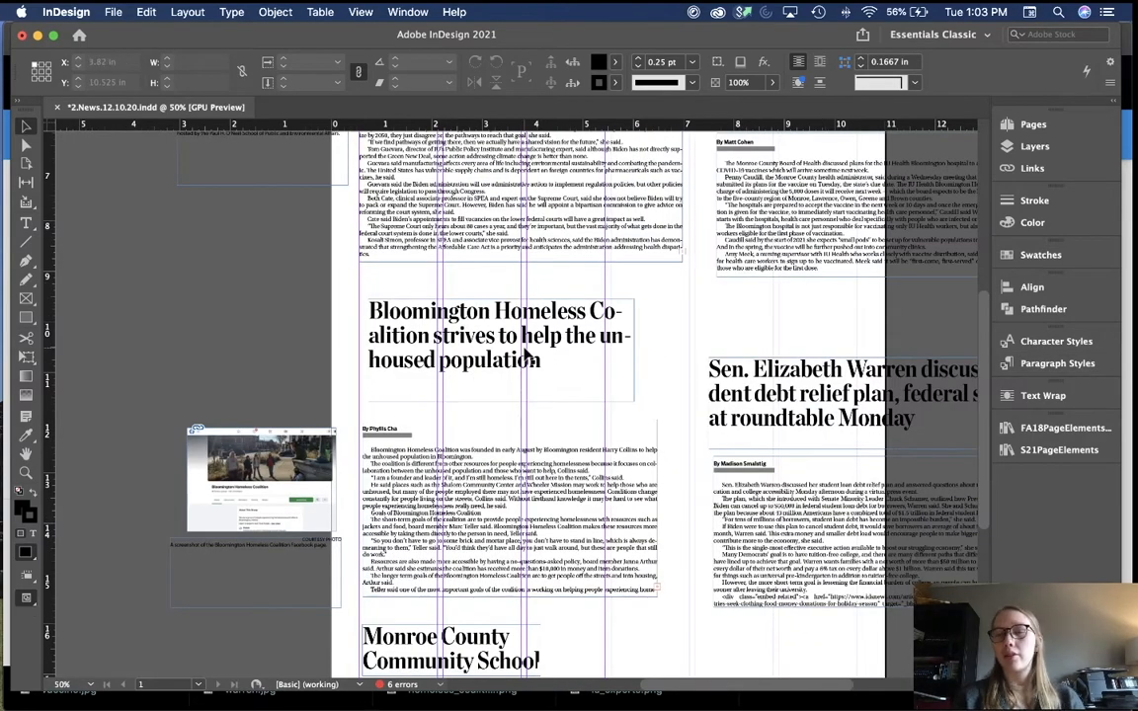
key(super+5)
Step: Select and inspect parts of the IU experts headline text
double_click(430, 174)
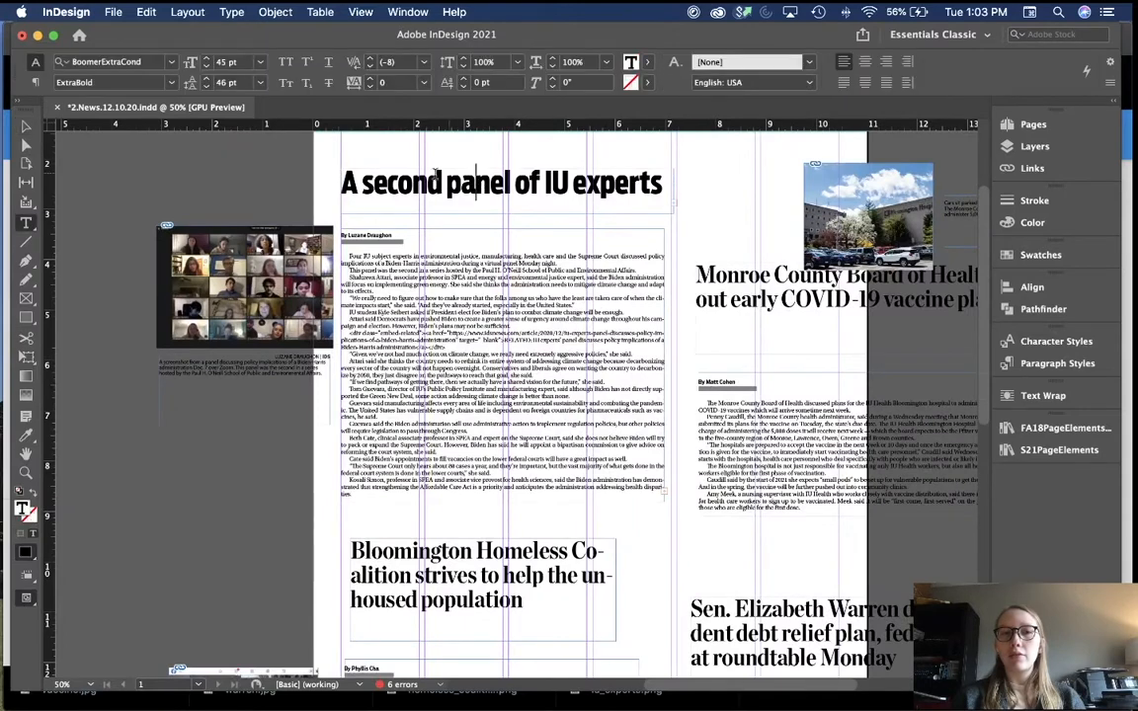
drag(372, 181, 575, 185)
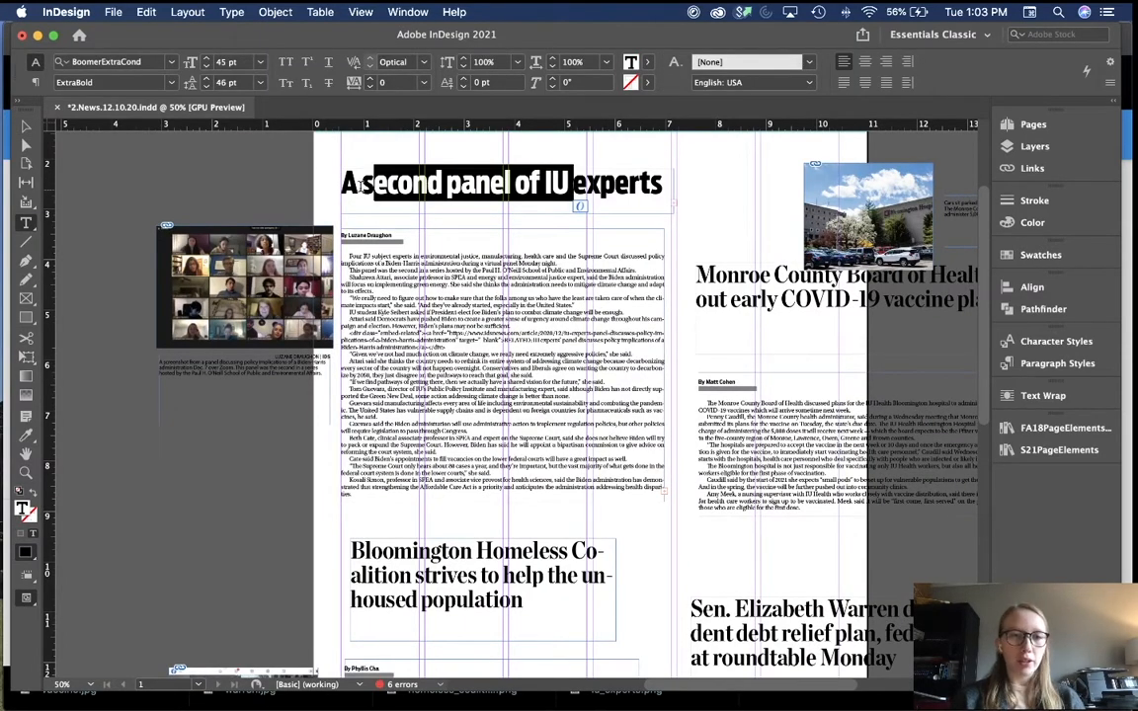
mouse_move(343, 184)
mouse_down()
mouse_move(545, 182)
mouse_move(358, 188)
mouse_up()
click(494, 185)
click(282, 202)
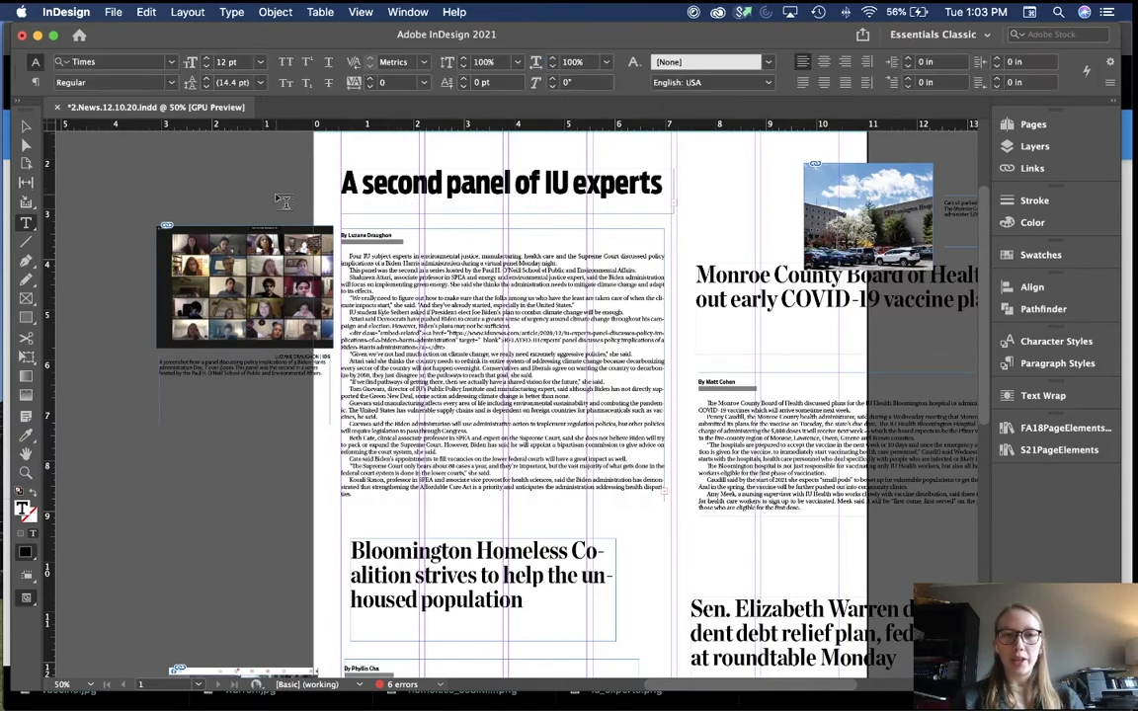
Step: Select the whole Bloomington Homeless Coalition headline and show its Chronicle headline paragraph style
scroll(280, 204, down, 3)
drag(413, 453, 348, 395)
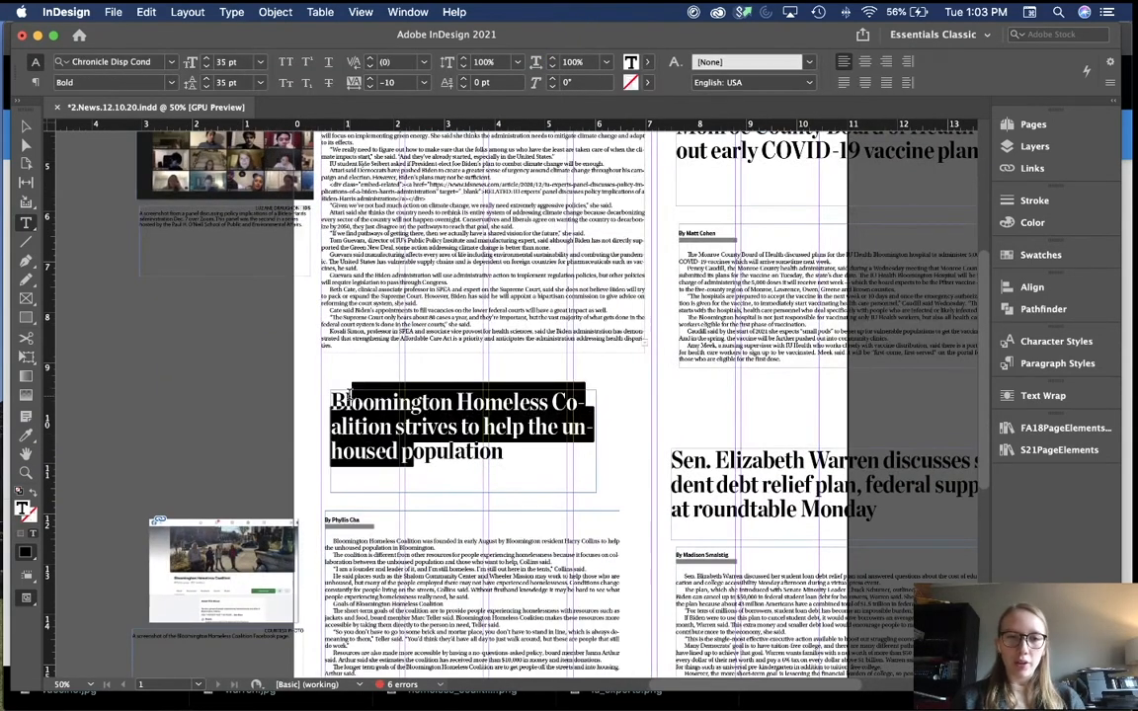
key(super+a)
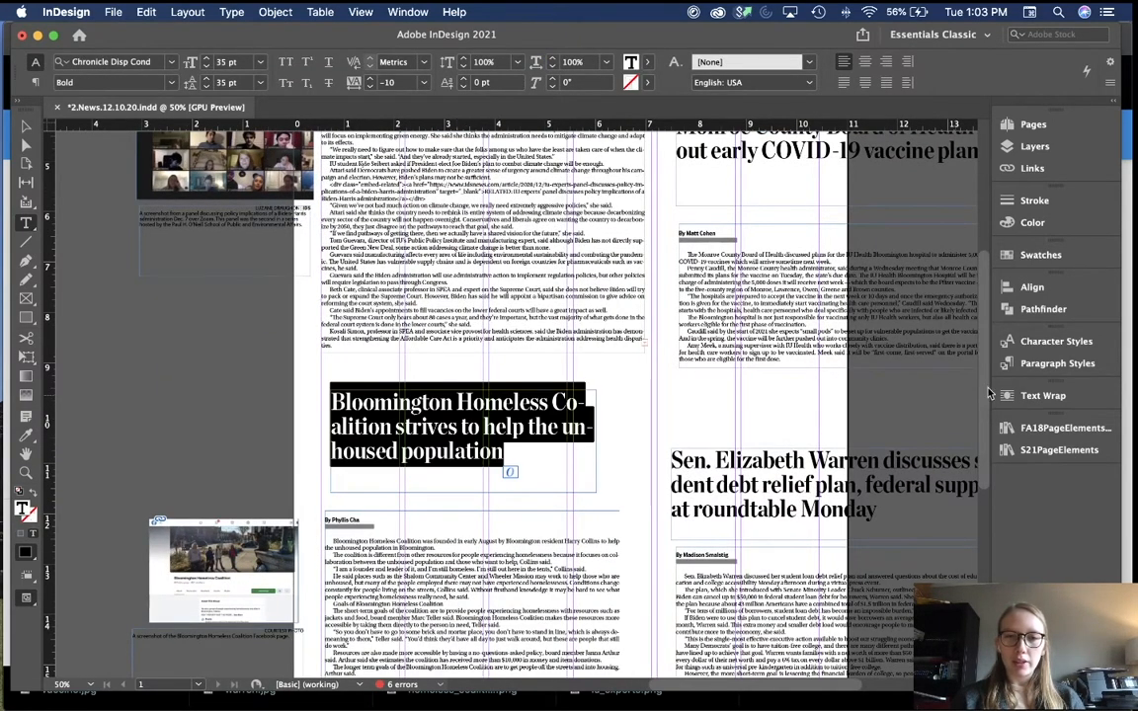
click(1023, 368)
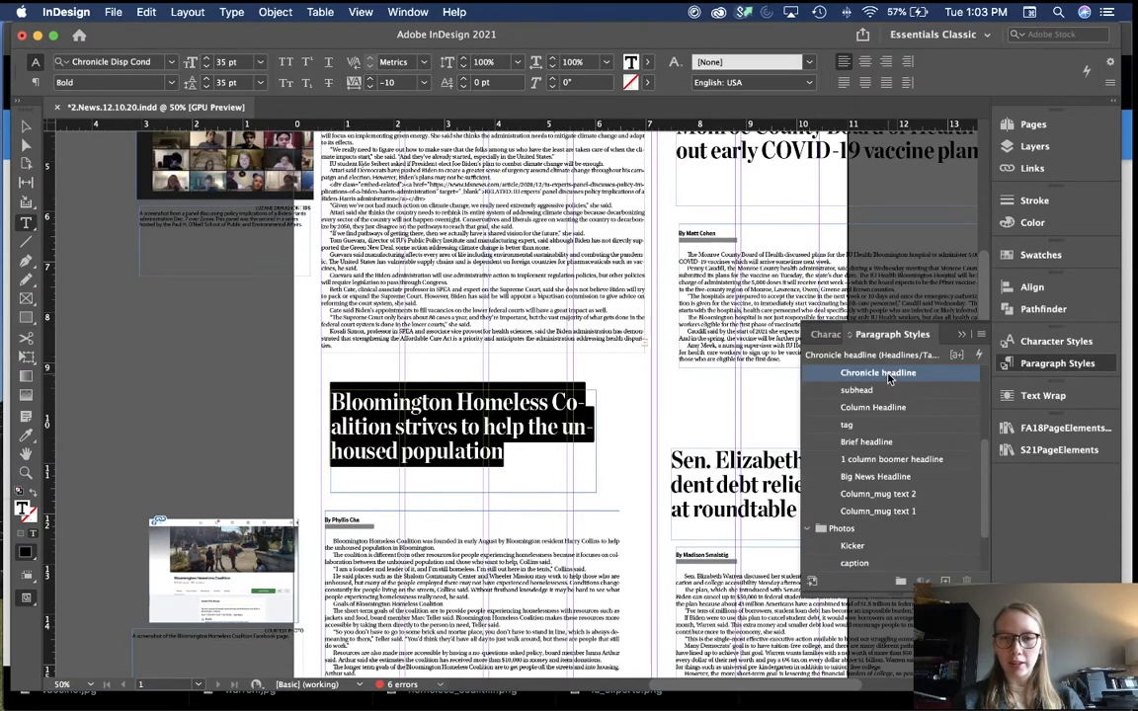
Step: Deselect the headline and close the floating Paragraph Styles list
key(Escape)
click(627, 393)
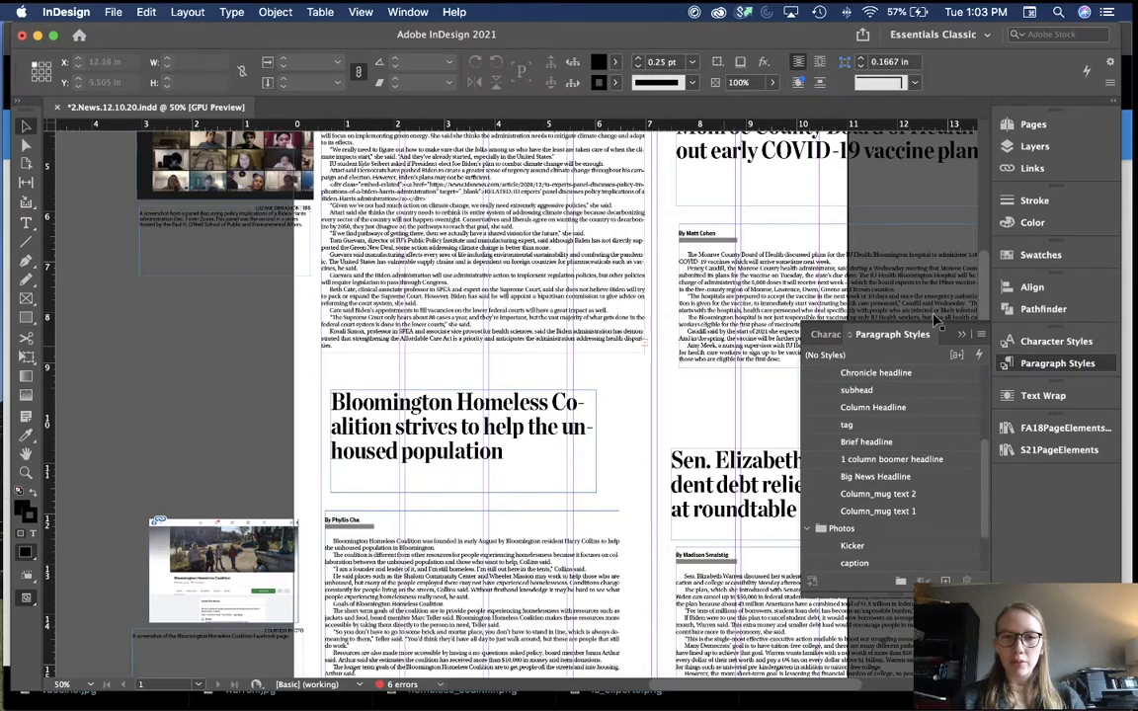
click(965, 333)
scroll(698, 427, down, 4)
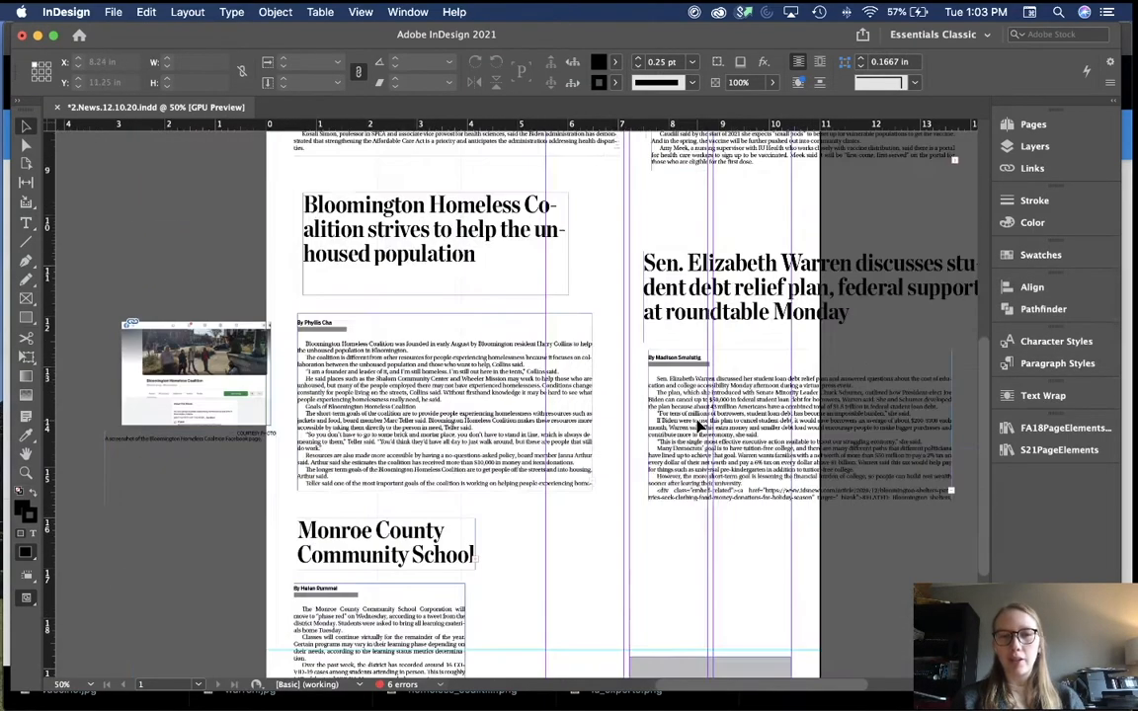
scroll(698, 426, down, 2)
scroll(445, 503, up, 6)
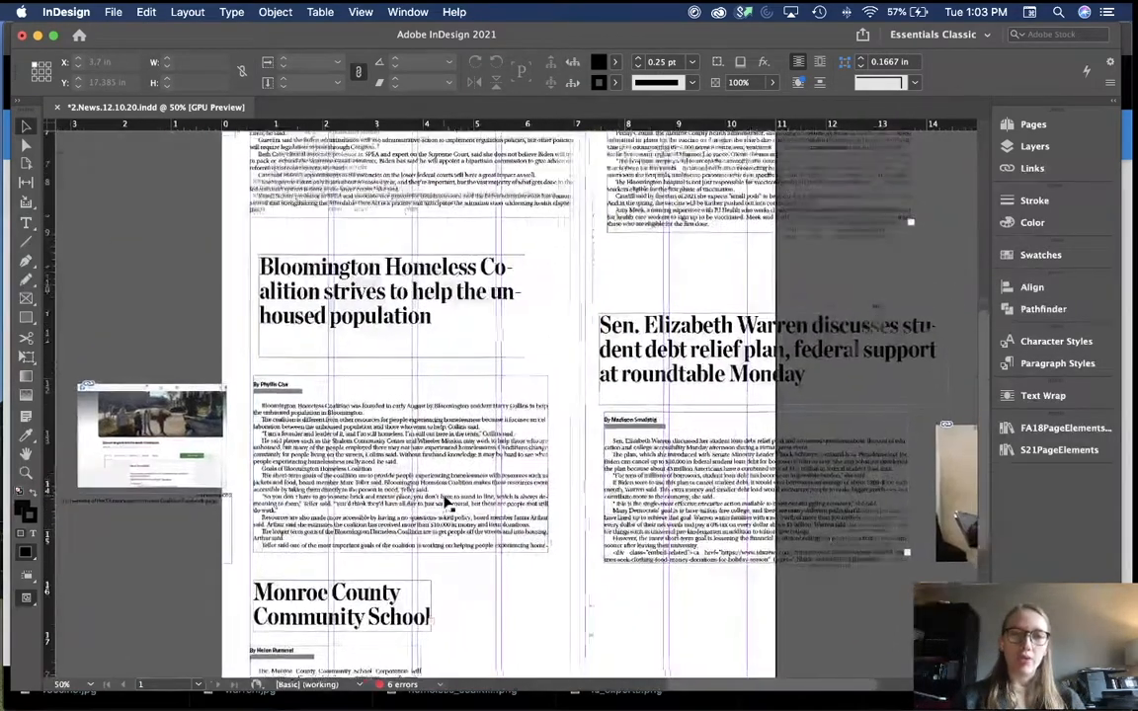
scroll(445, 503, up, 3)
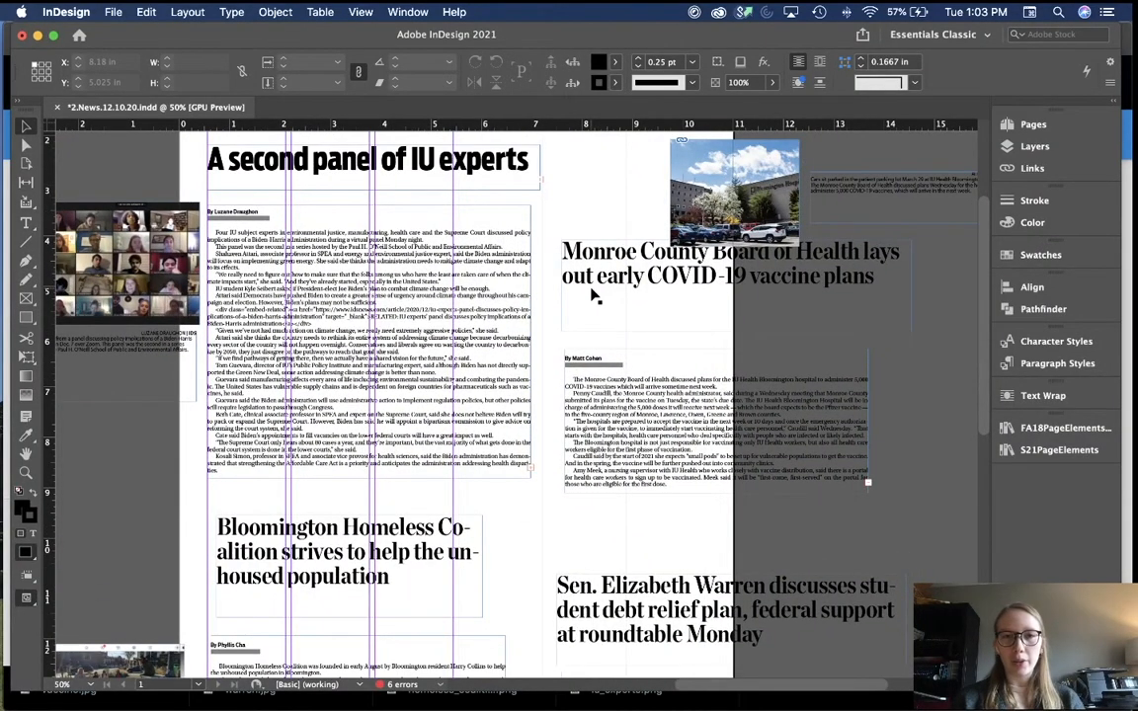
Step: Pan around the page 2 layout, then bring Chrome's CEO page to the front
scroll(593, 294, up, 5)
scroll(593, 294, left, 2)
scroll(612, 489, down, 10)
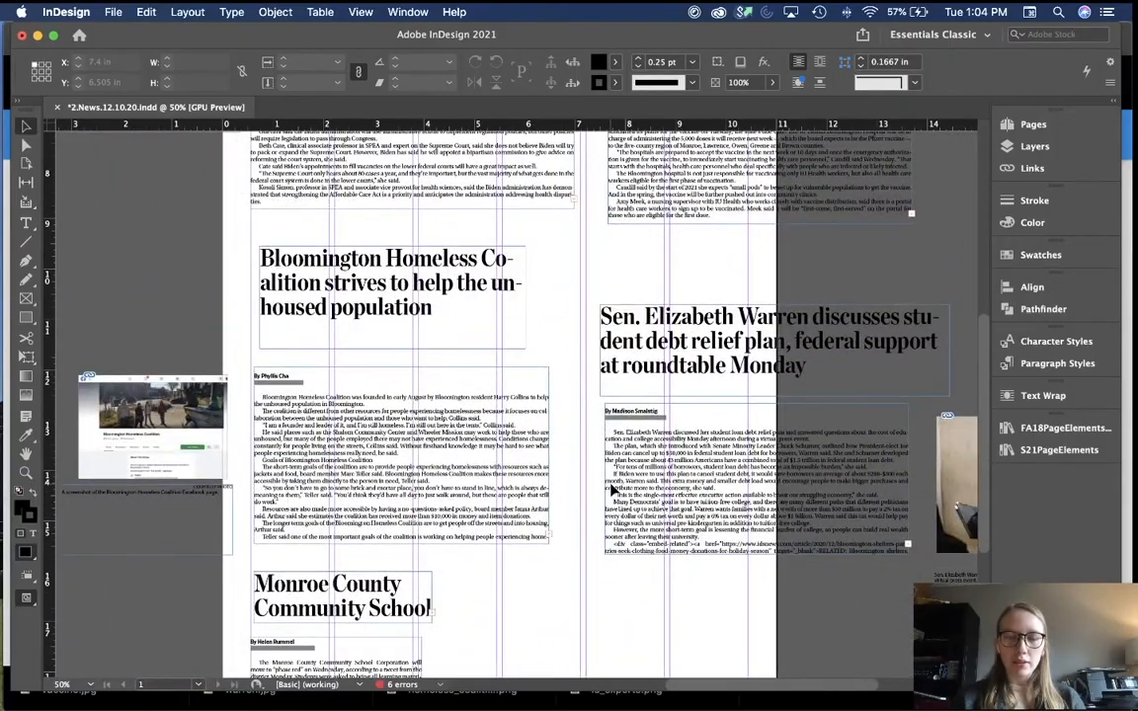
scroll(612, 489, down, 4)
scroll(612, 489, right, 6)
scroll(612, 489, up, 8)
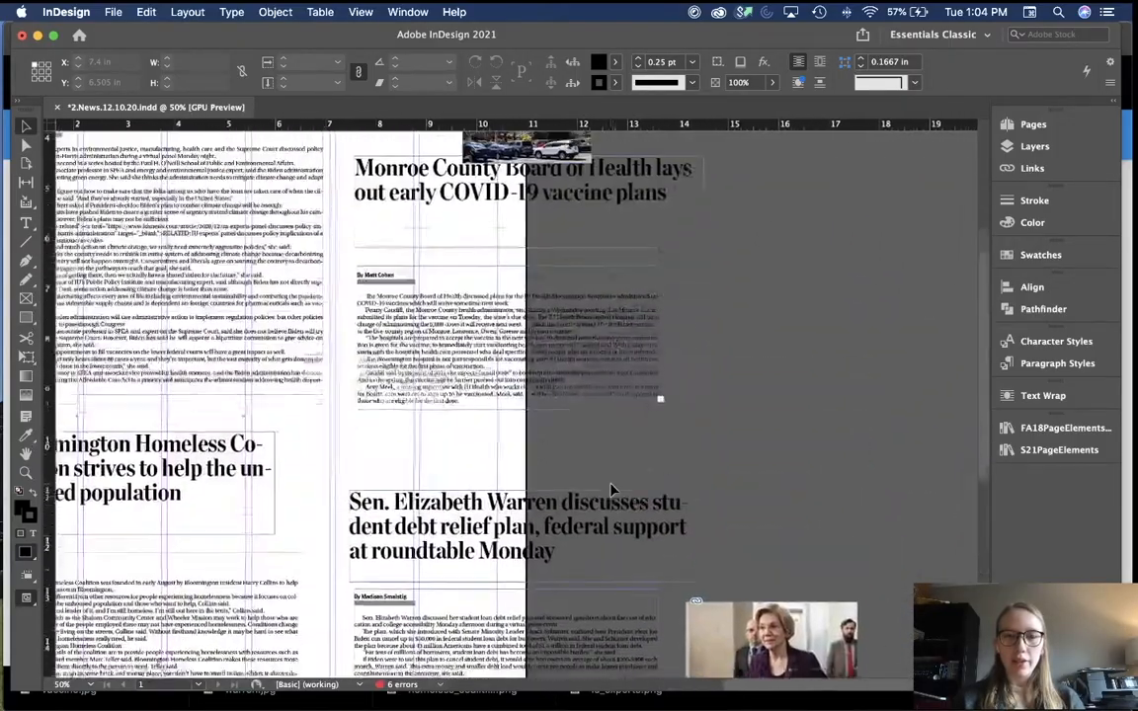
scroll(612, 489, up, 5)
scroll(611, 489, left, 3)
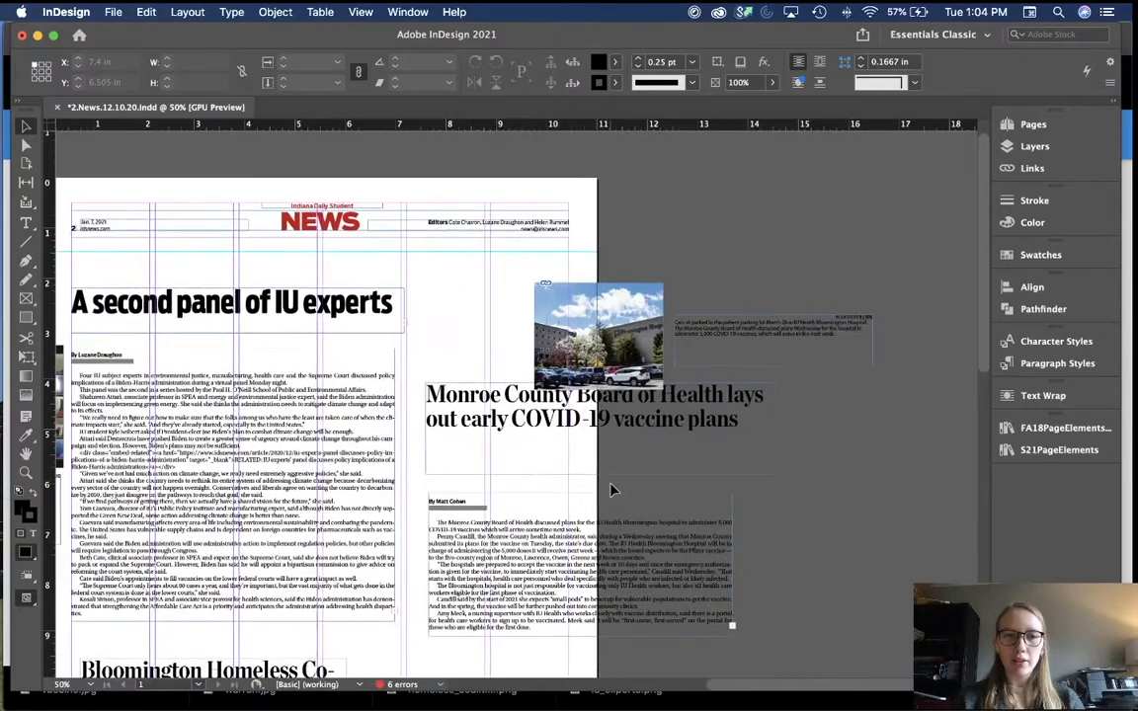
scroll(611, 490, left, 2)
scroll(611, 489, up, 3)
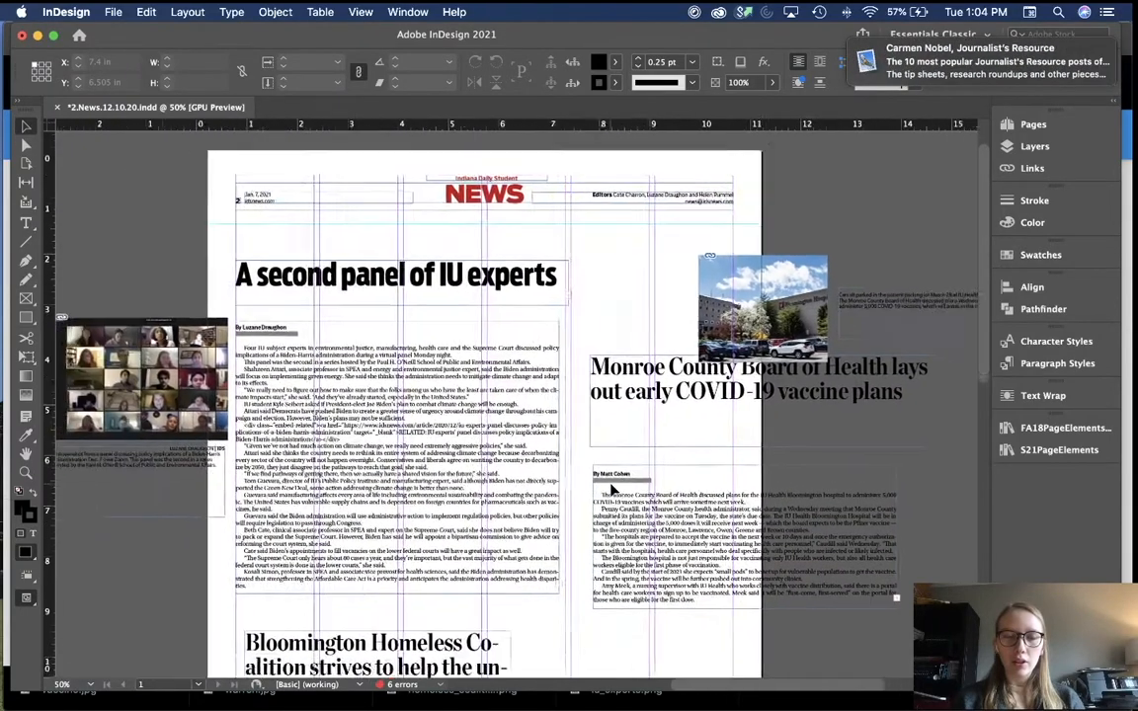
scroll(416, 474, up, 2)
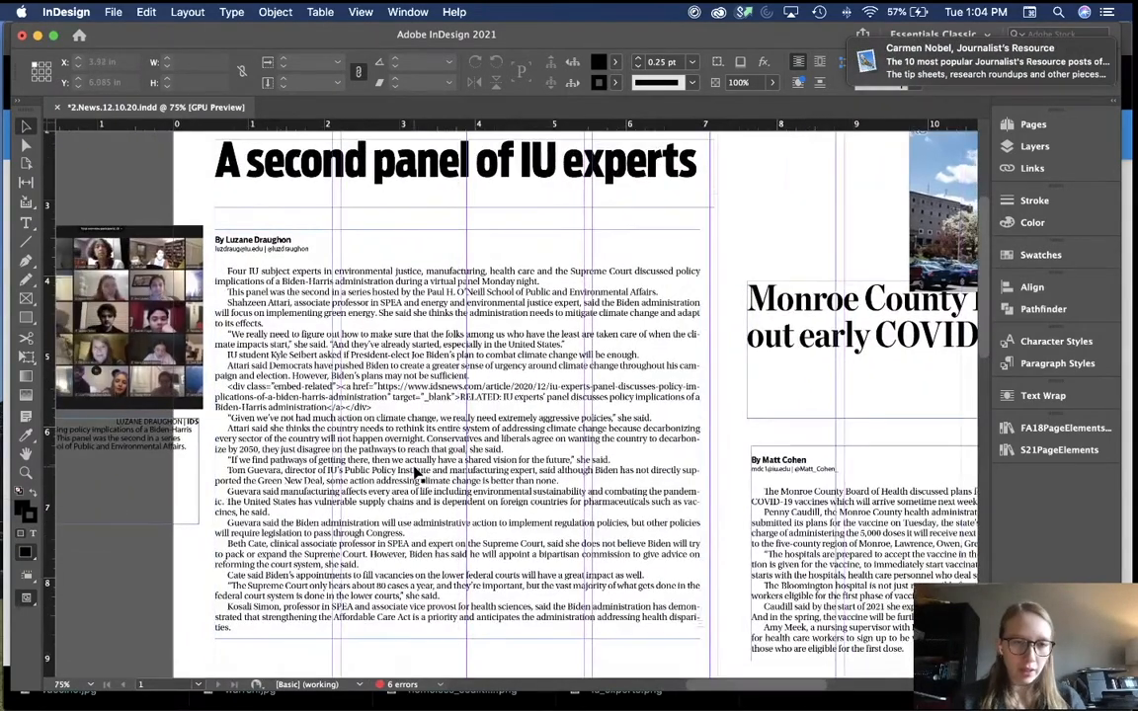
key(super+Tab)
scroll(499, 381, down, 5)
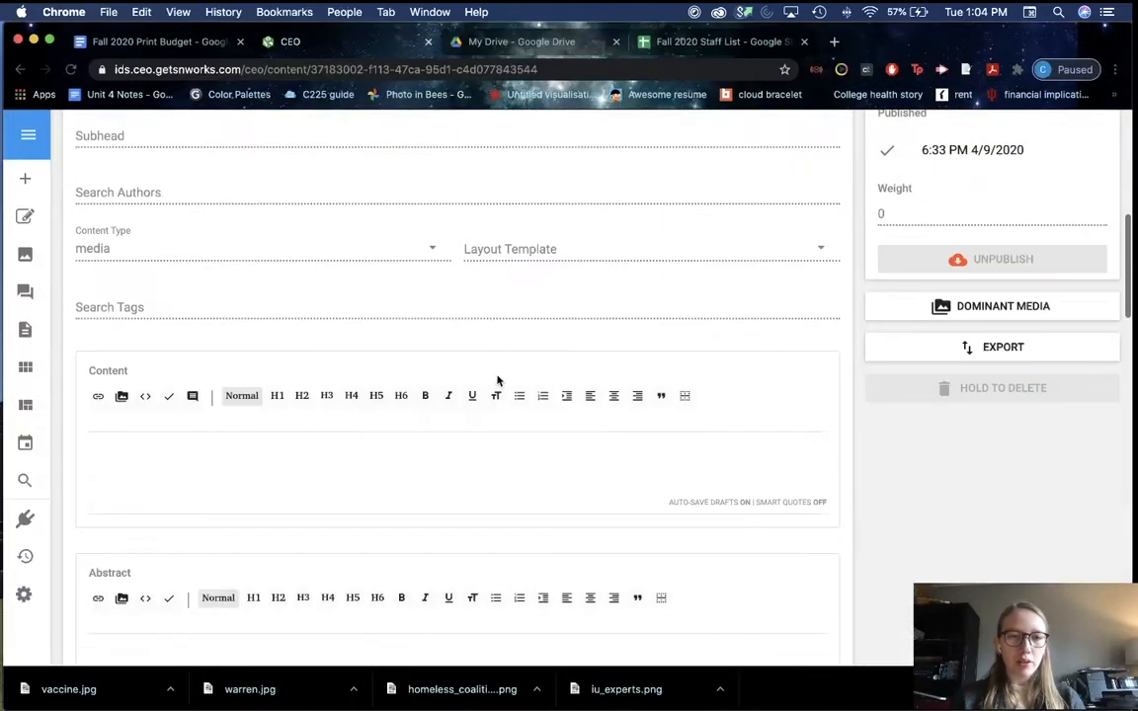
Step: Check the Print Budget slug and search CEO for capanel120720
click(157, 42)
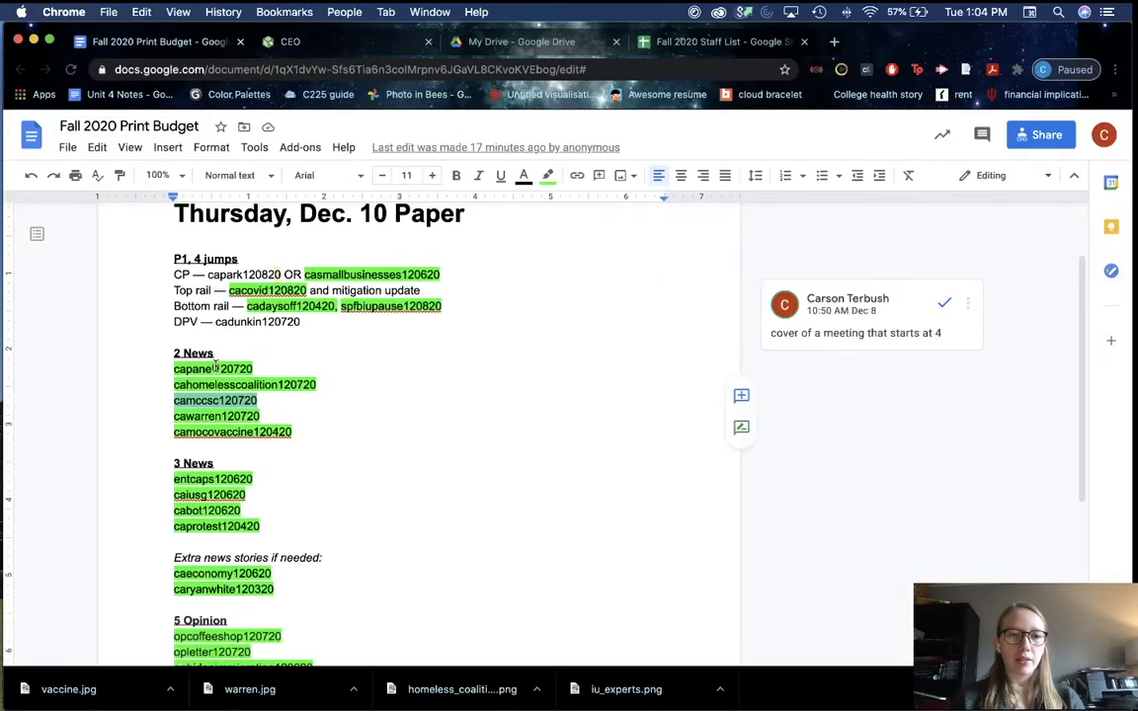
click(288, 41)
scroll(277, 222, up, 3)
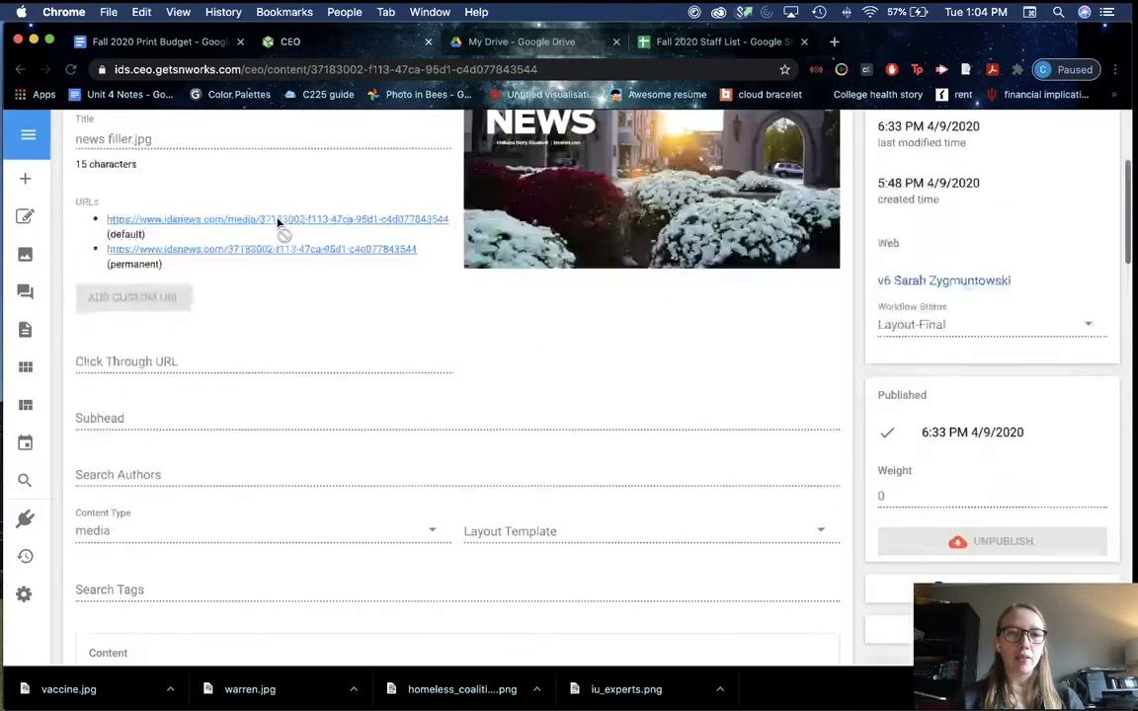
scroll(279, 223, up, 5)
triple_click(339, 132)
text(capanel120720)
key(Return)
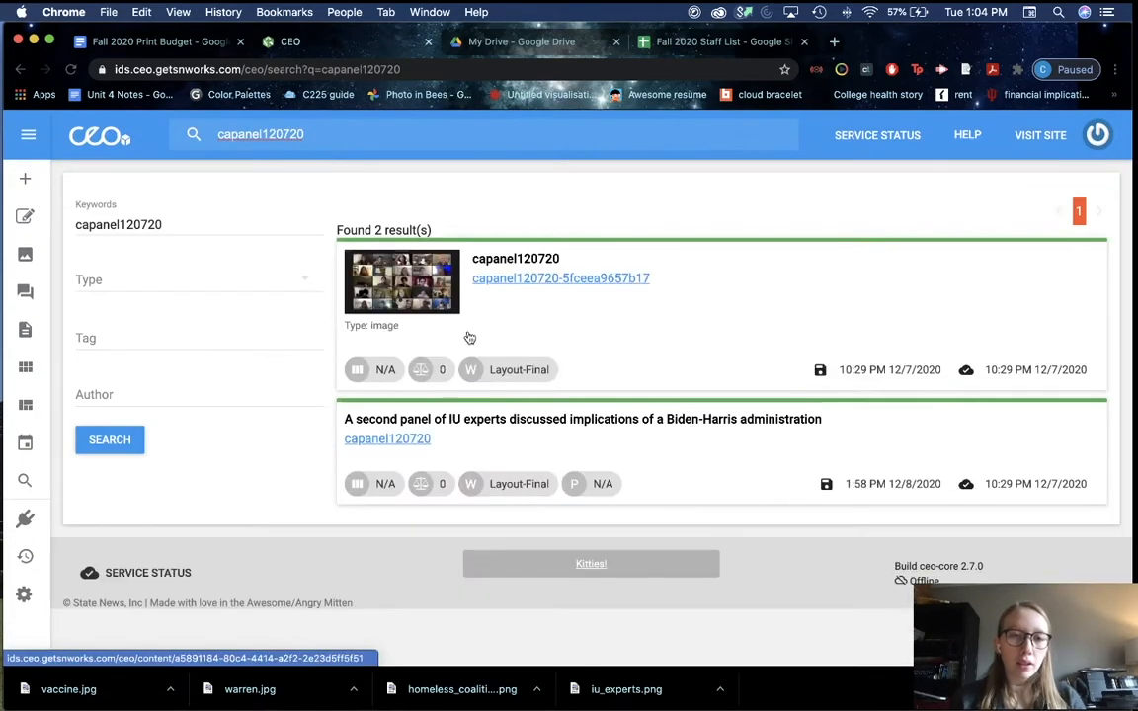
Step: Open the IU experts panel story and inspect its embed-related code line
click(601, 445)
scroll(332, 351, down, 10)
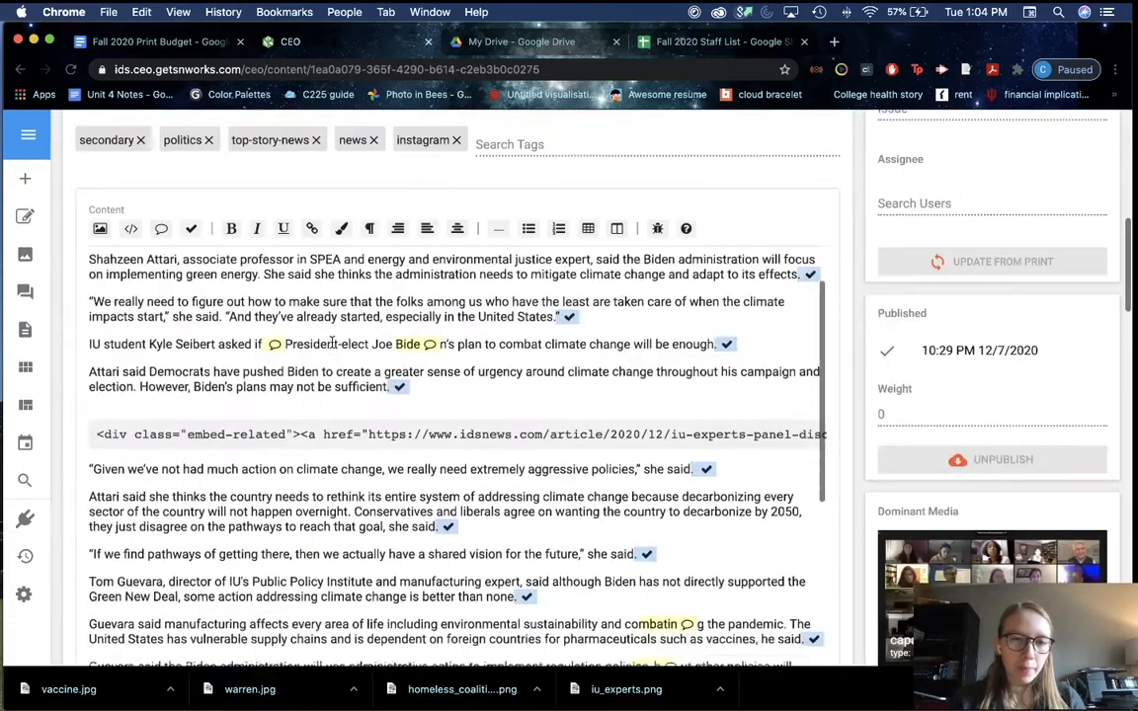
scroll(333, 342, down, 1)
drag(153, 409, 380, 405)
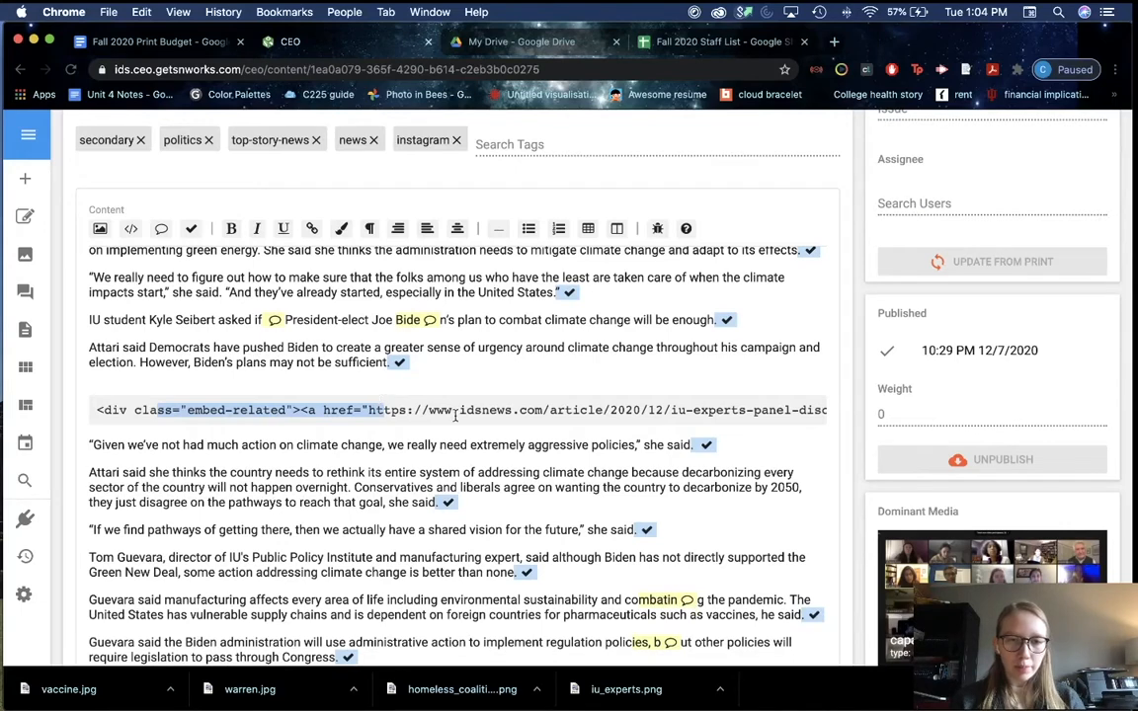
drag(457, 411, 816, 411)
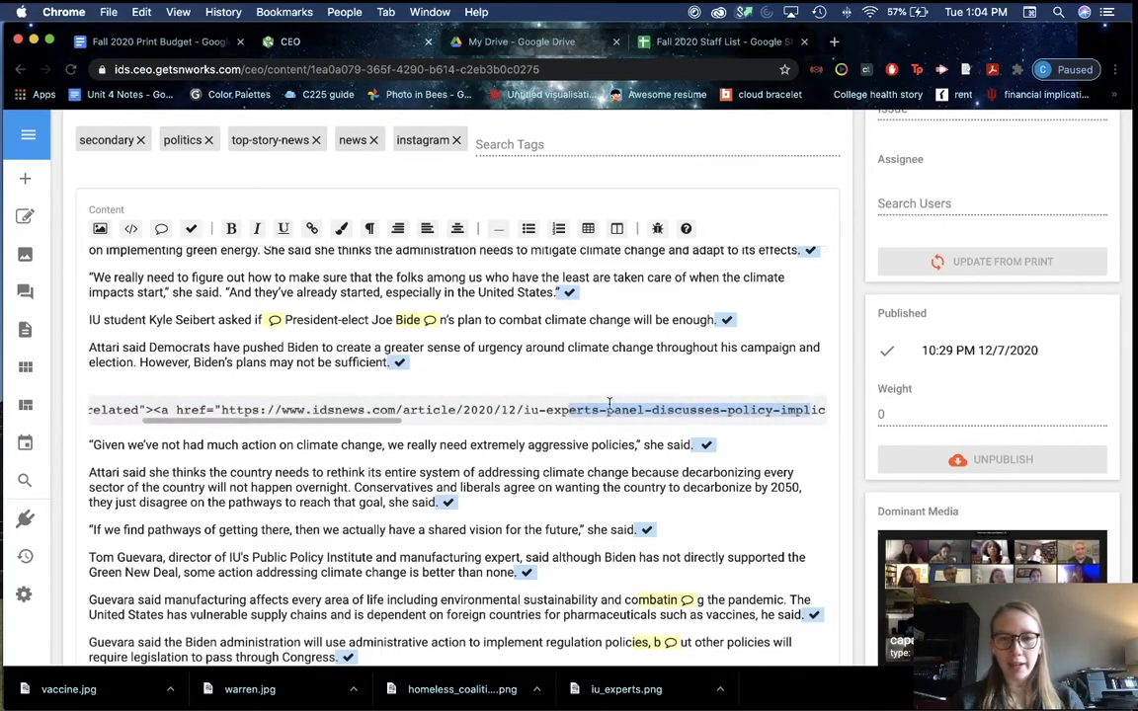
click(605, 406)
scroll(605, 406, left, 2)
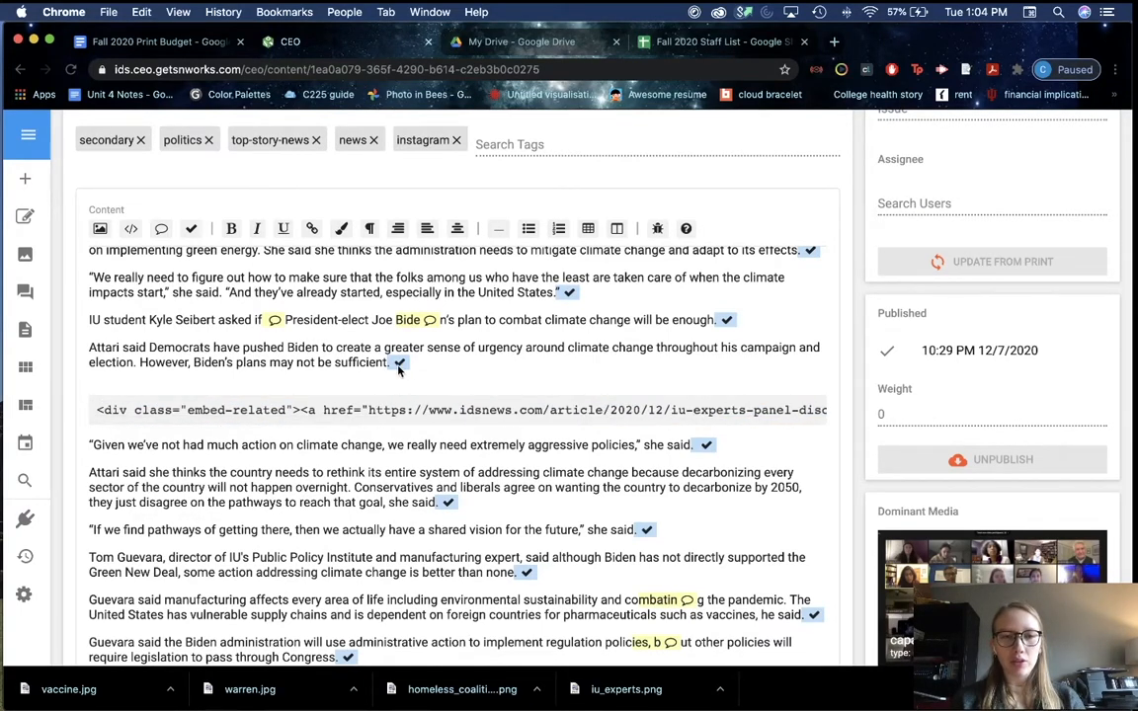
scroll(399, 367, down, 2)
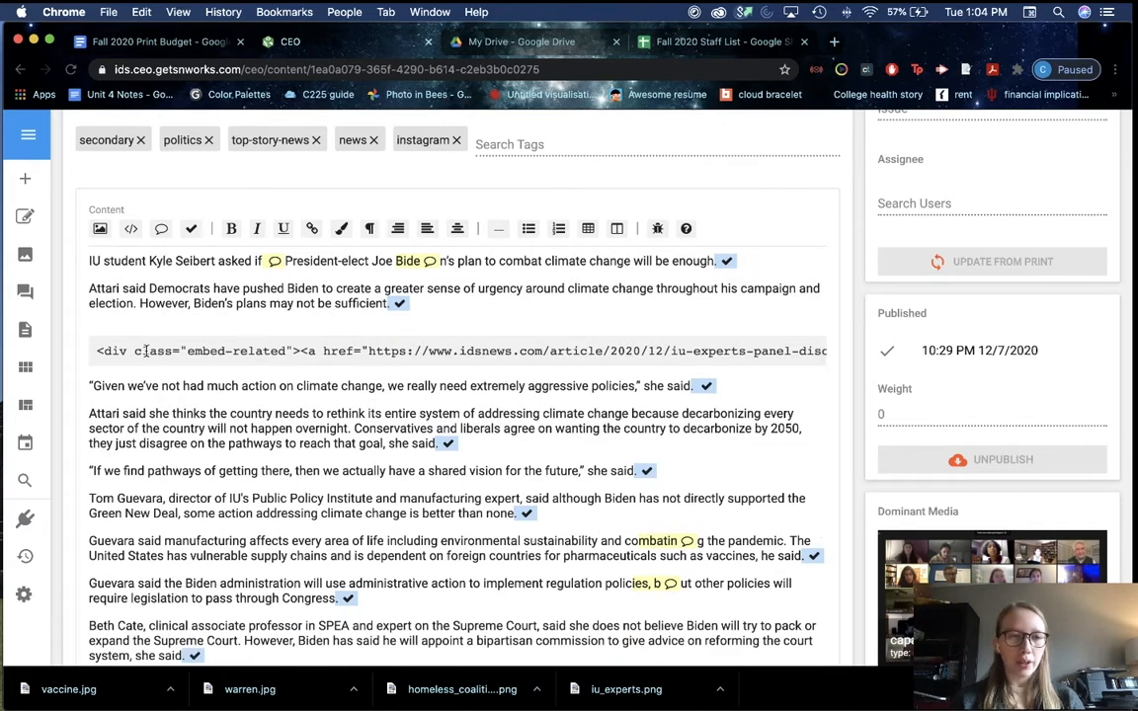
drag(133, 351, 578, 339)
click(577, 359)
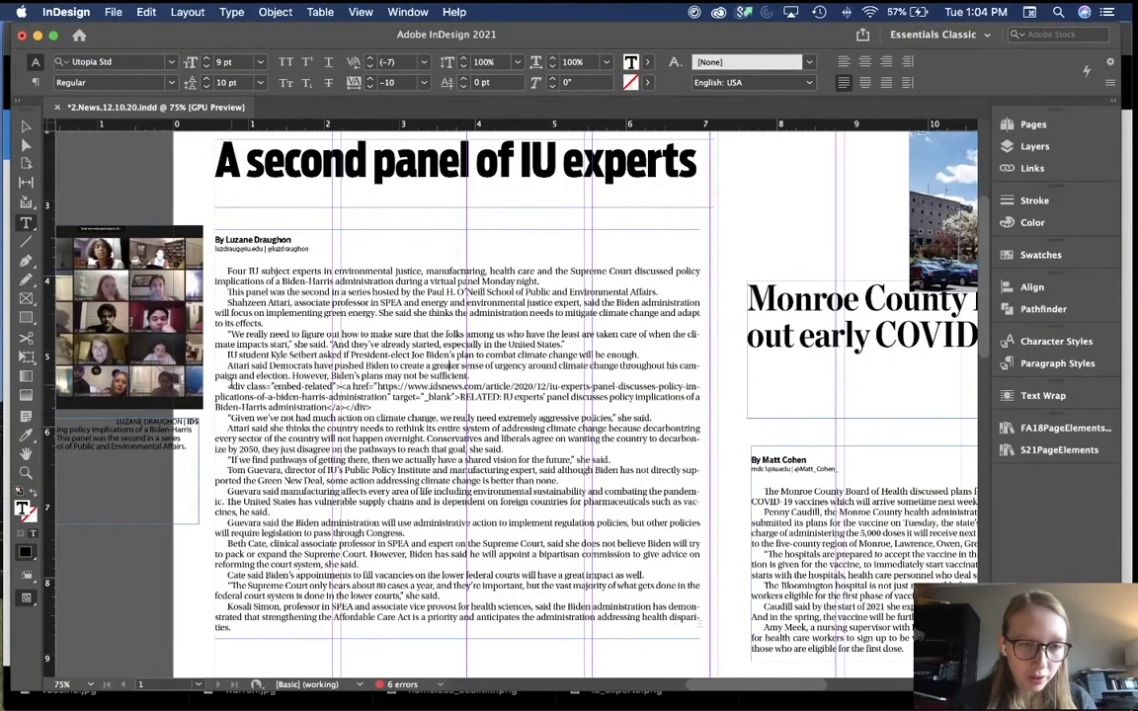
Step: Delete a stray embed-code paragraph from the story text
drag(226, 386, 372, 409)
key(BackSpace)
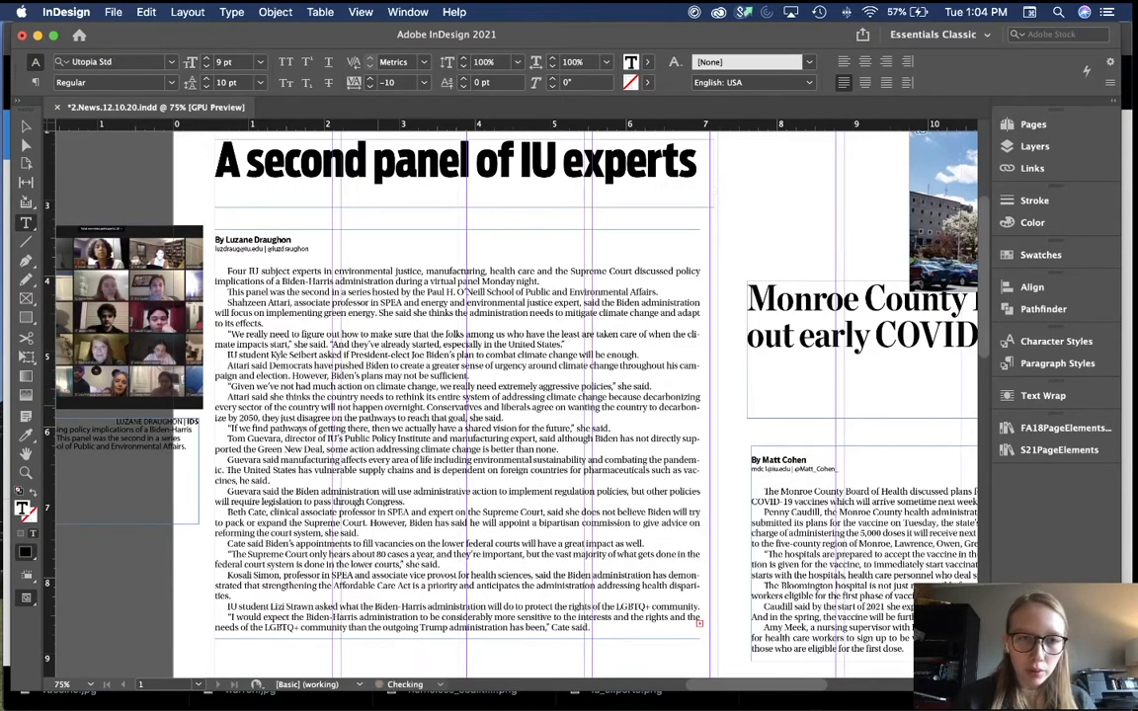
scroll(516, 401, down, 3)
scroll(516, 401, right, 3)
scroll(515, 400, down, 2)
scroll(516, 400, right, 3)
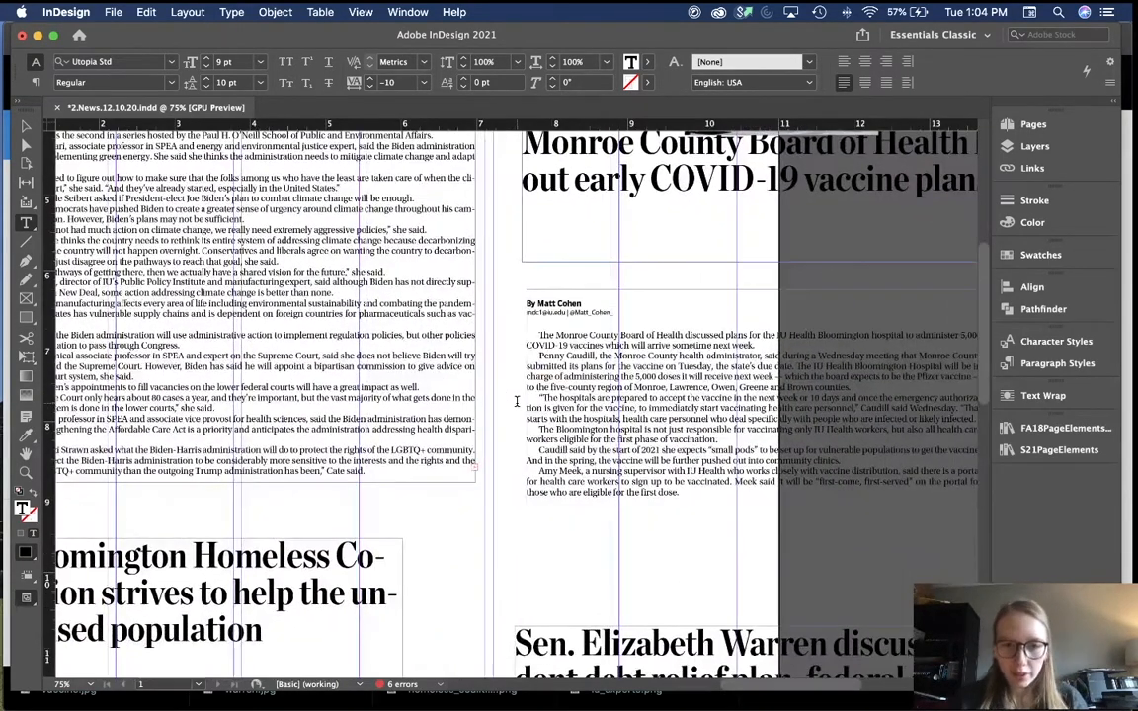
scroll(570, 409, down, 5)
scroll(570, 409, right, 2)
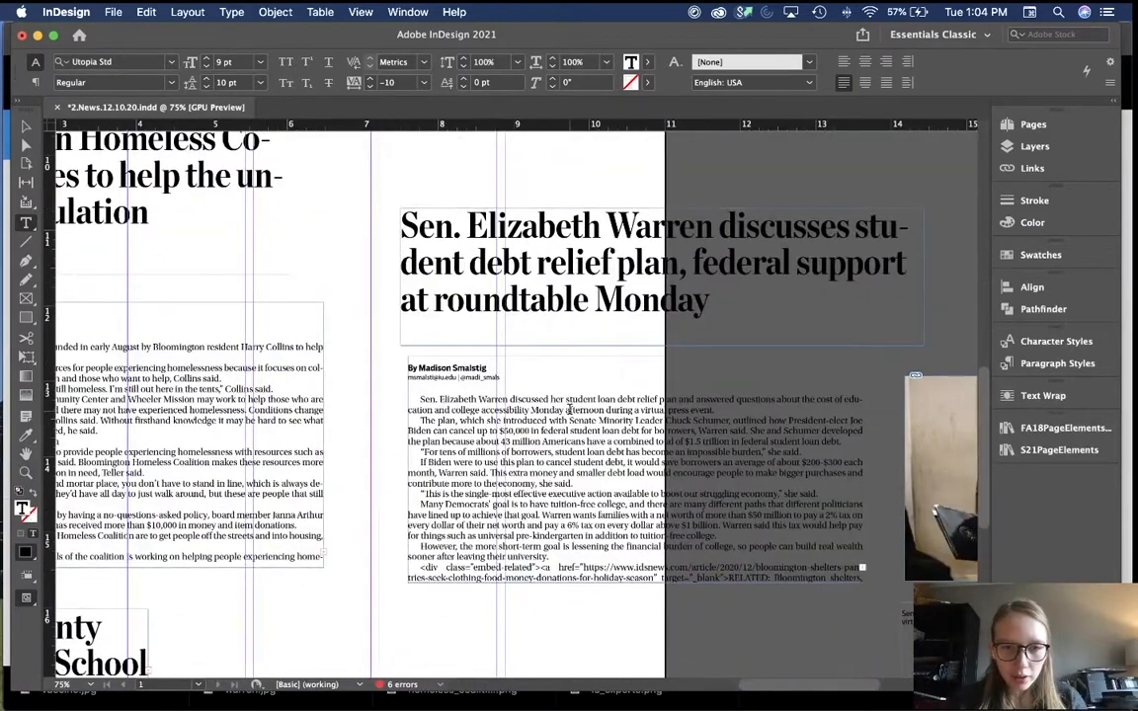
Step: Lengthen the Warren story frame to show overset text and delete its leftover embed-link code
key(Escape)
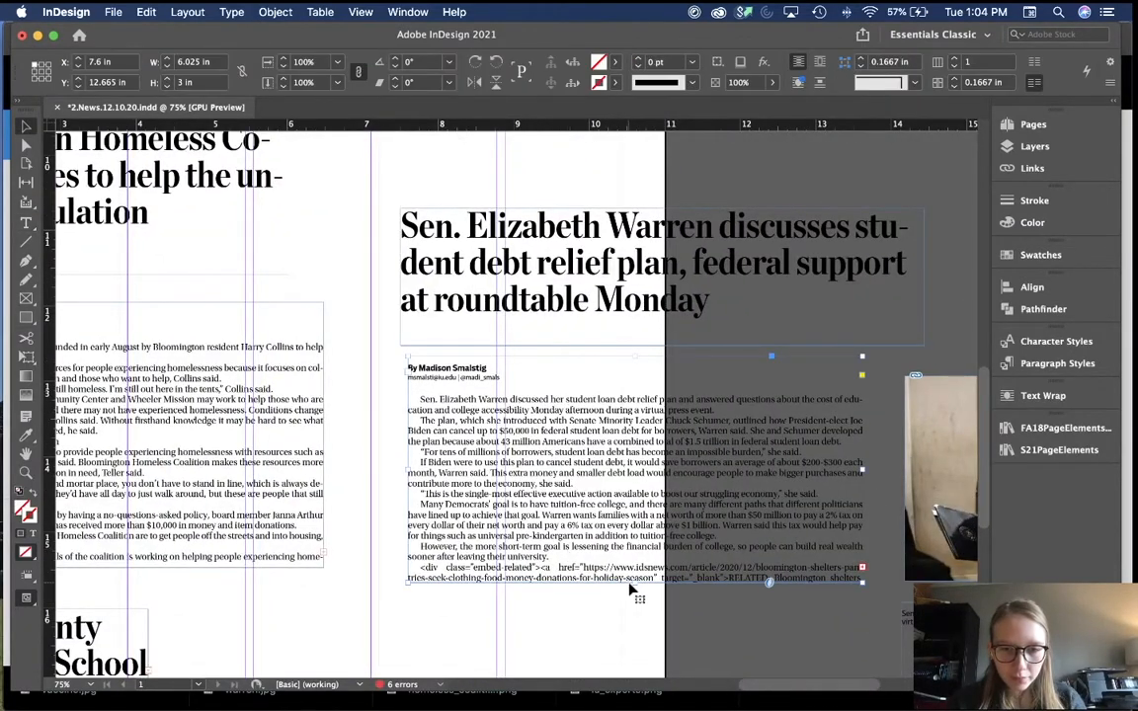
drag(637, 583, 636, 633)
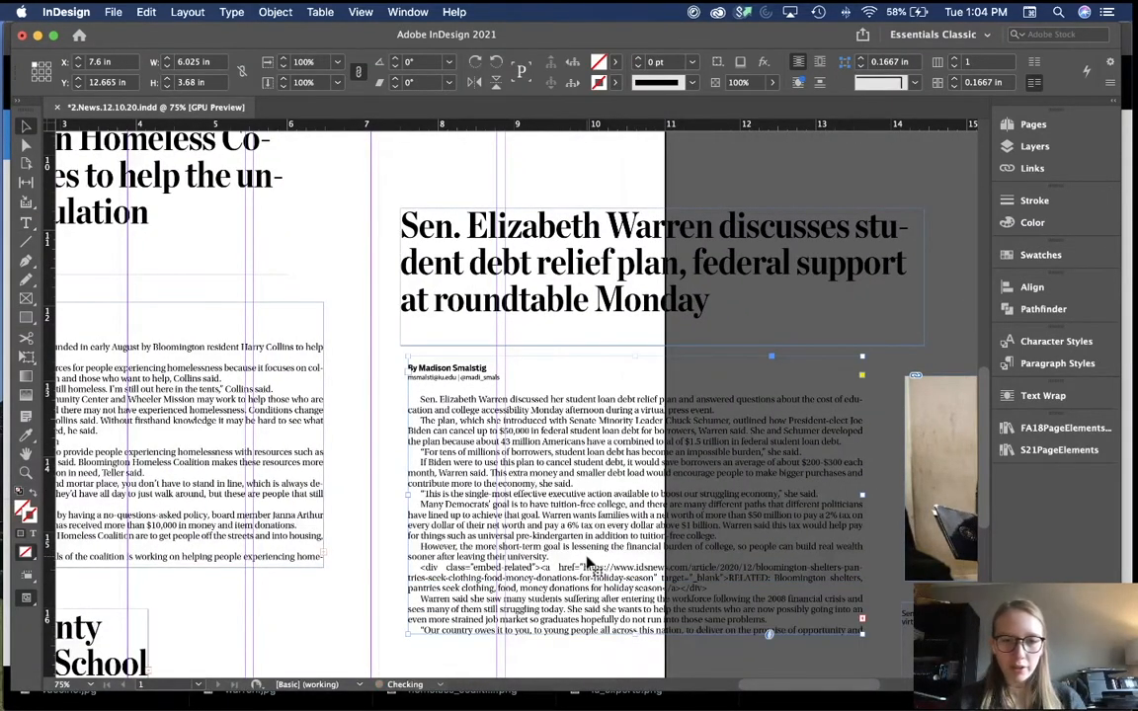
double_click(562, 557)
drag(420, 567, 719, 587)
key(BackSpace)
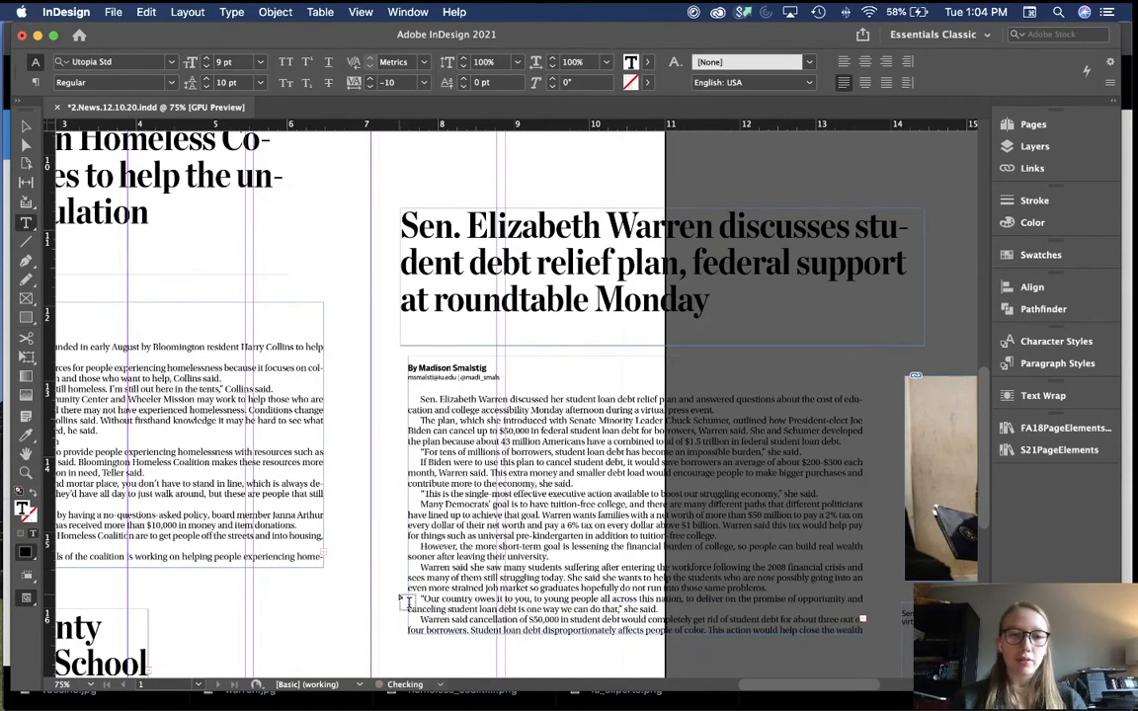
key(Escape)
key(super+minus)
key(super+minus)
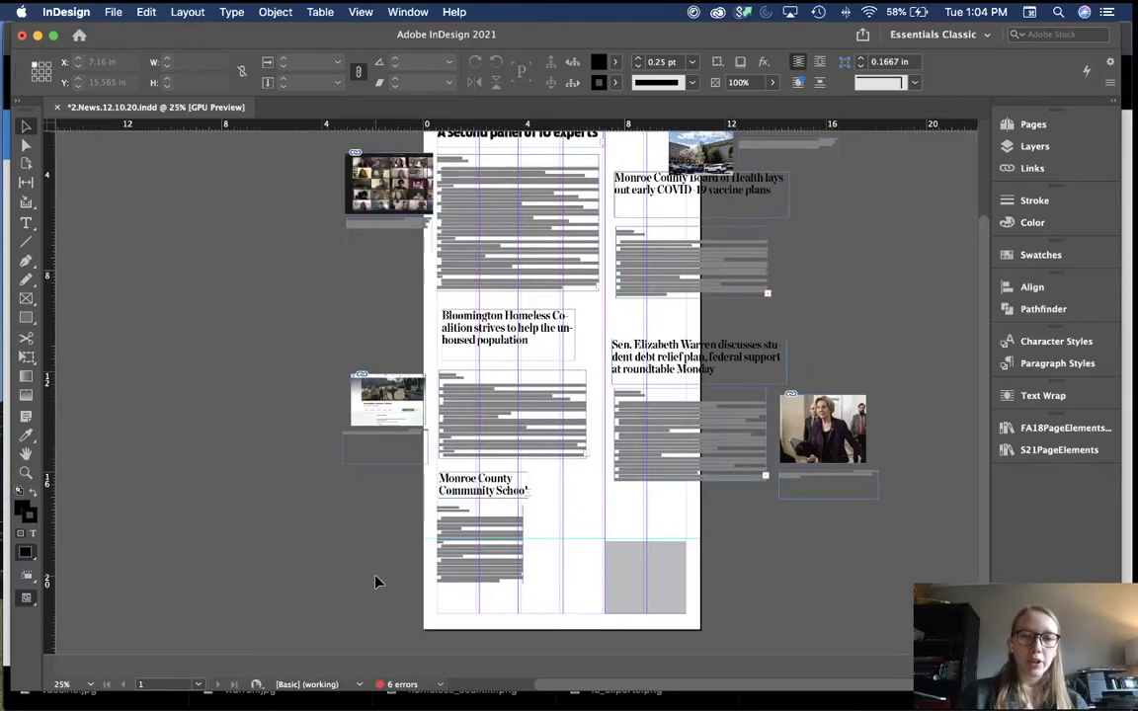
Step: Zoom in and back out on the page 2 layout, then bring up the CEO story editor in Chrome
key(super+equal)
scroll(382, 585, up, 5)
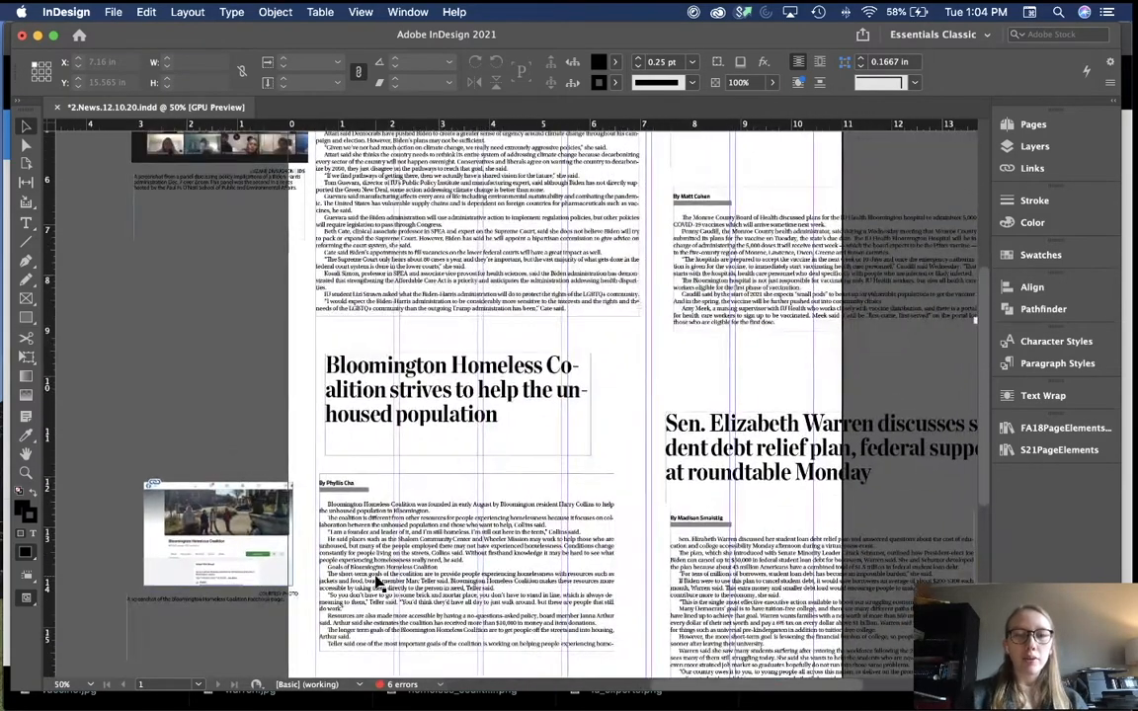
key(super+minus)
scroll(475, 371, down, 3)
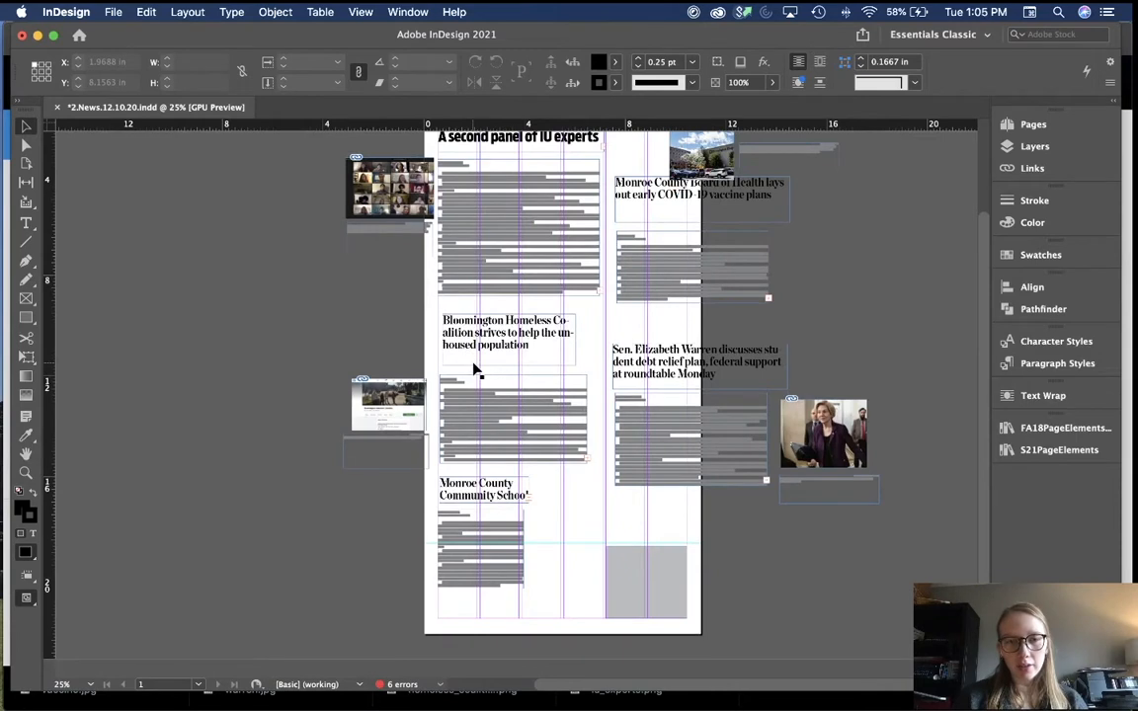
scroll(618, 437, up, 2)
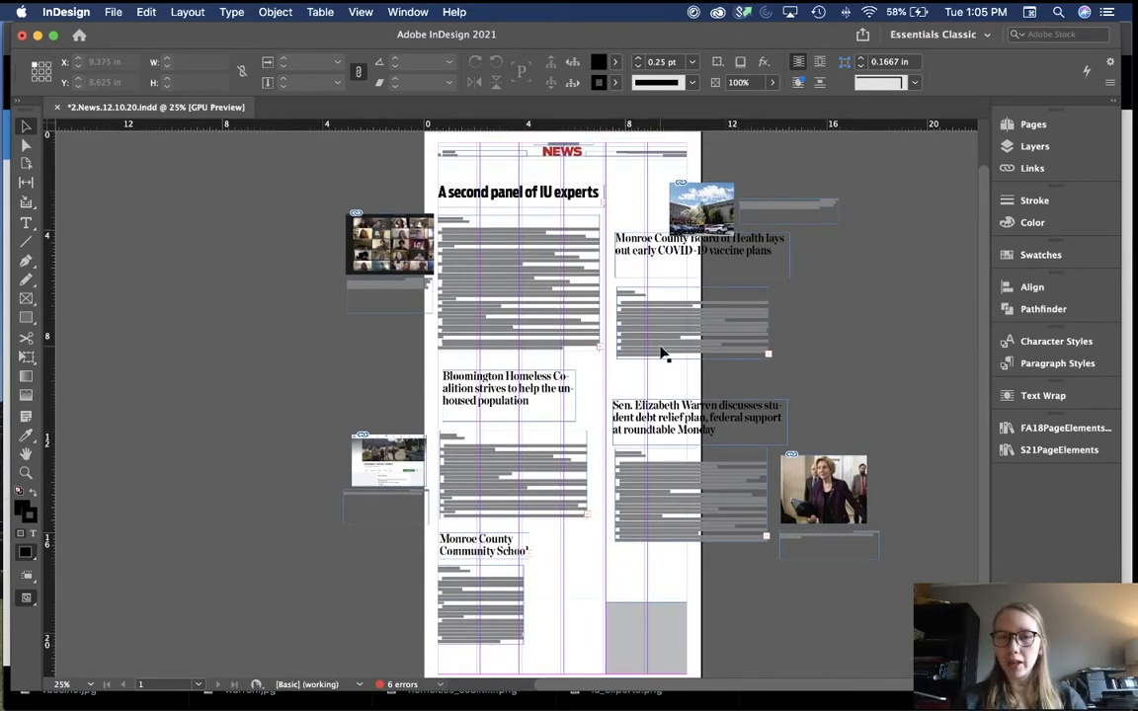
key(super+Tab)
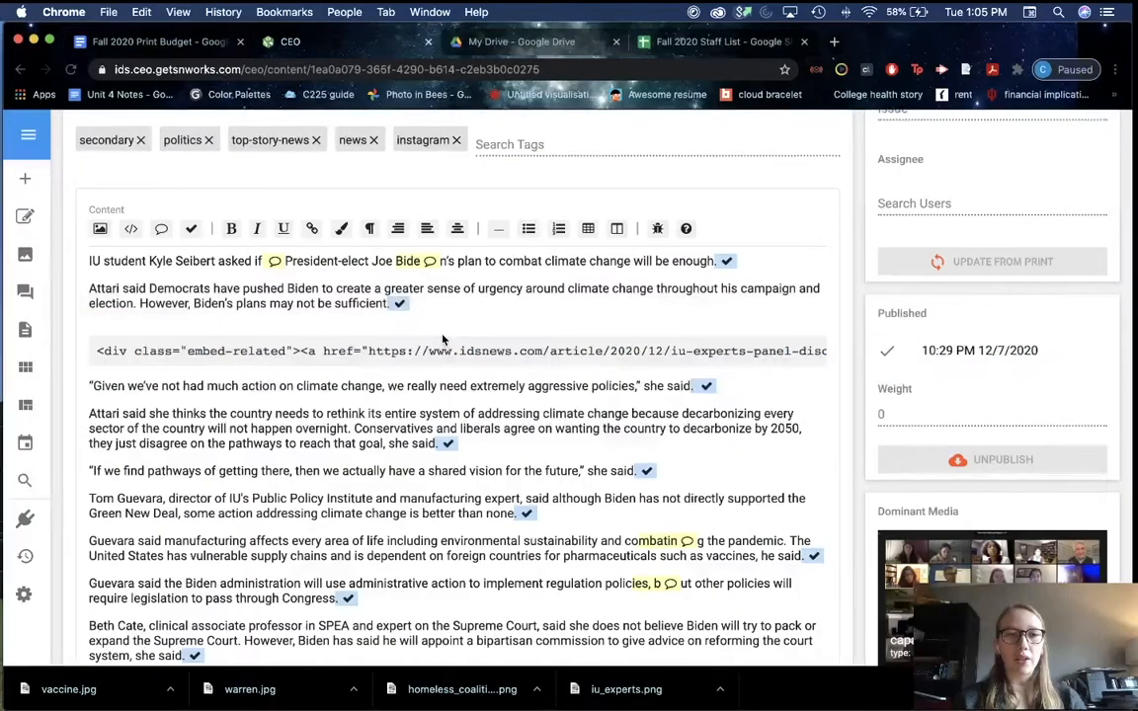
Step: Check the camocovaccine120420 entry in the Print Budget's 2 News list, then return to InDesign
click(178, 42)
scroll(410, 423, down, 2)
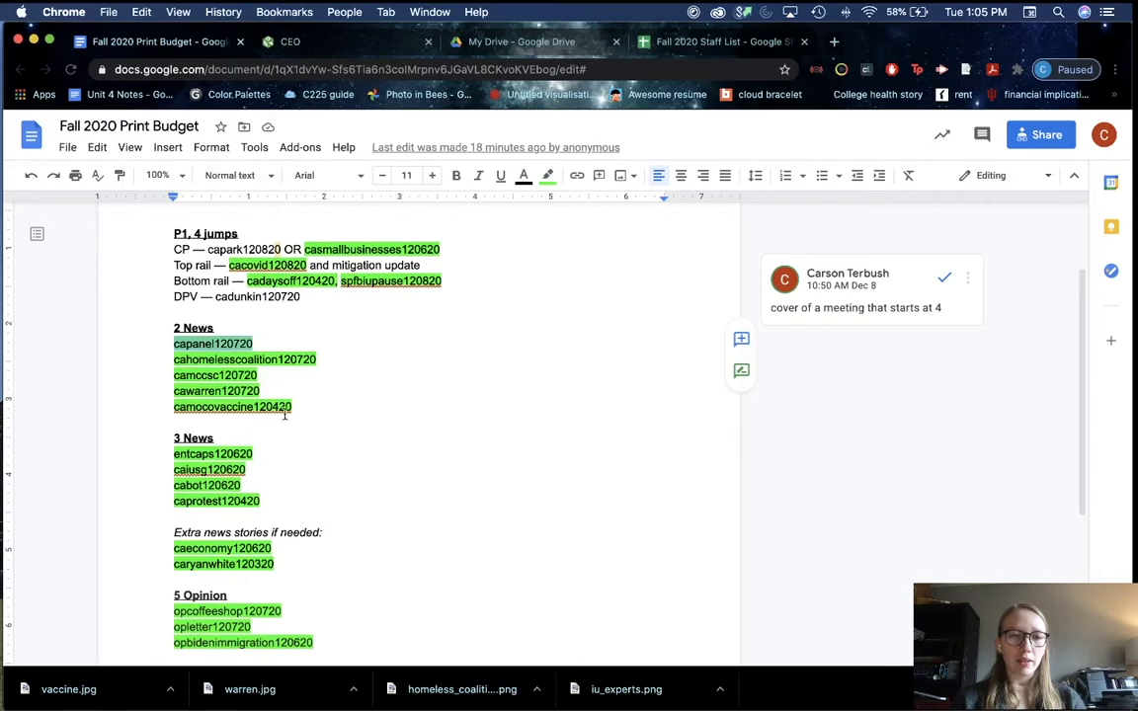
click(301, 405)
key(super+Tab)
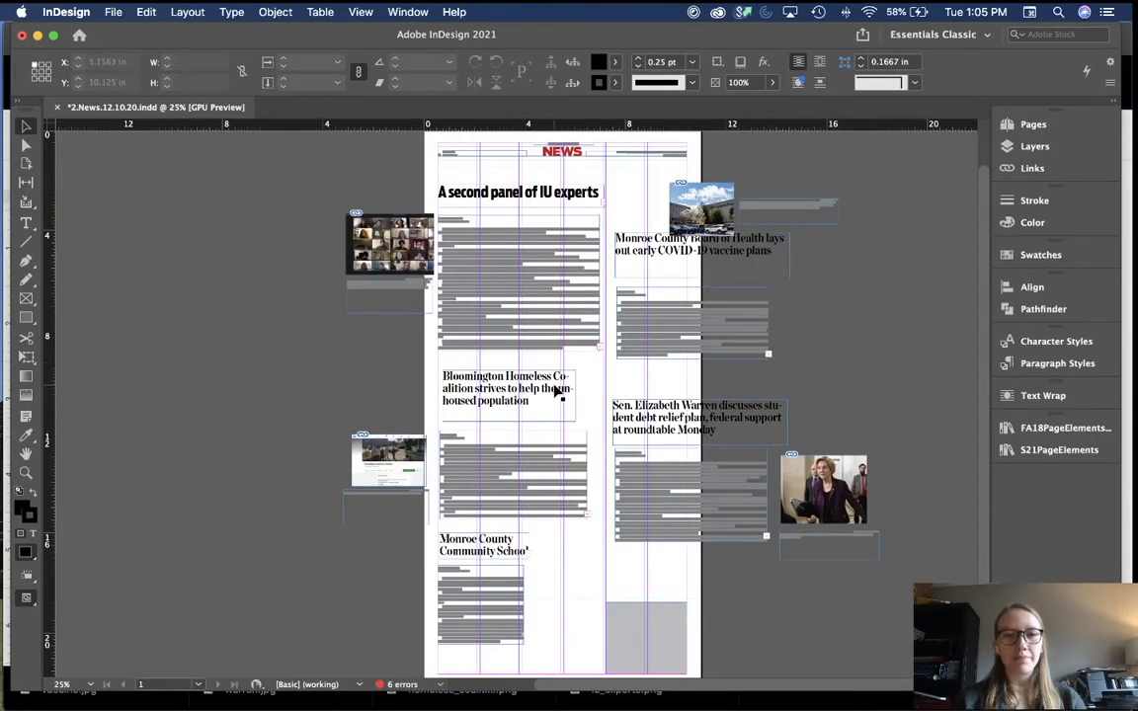
Step: Move the vaccine story and the Homeless Coalition headline off the page onto the pasteboard
key(super+Tab)
drag(296, 405, 164, 409)
key(super+Tab)
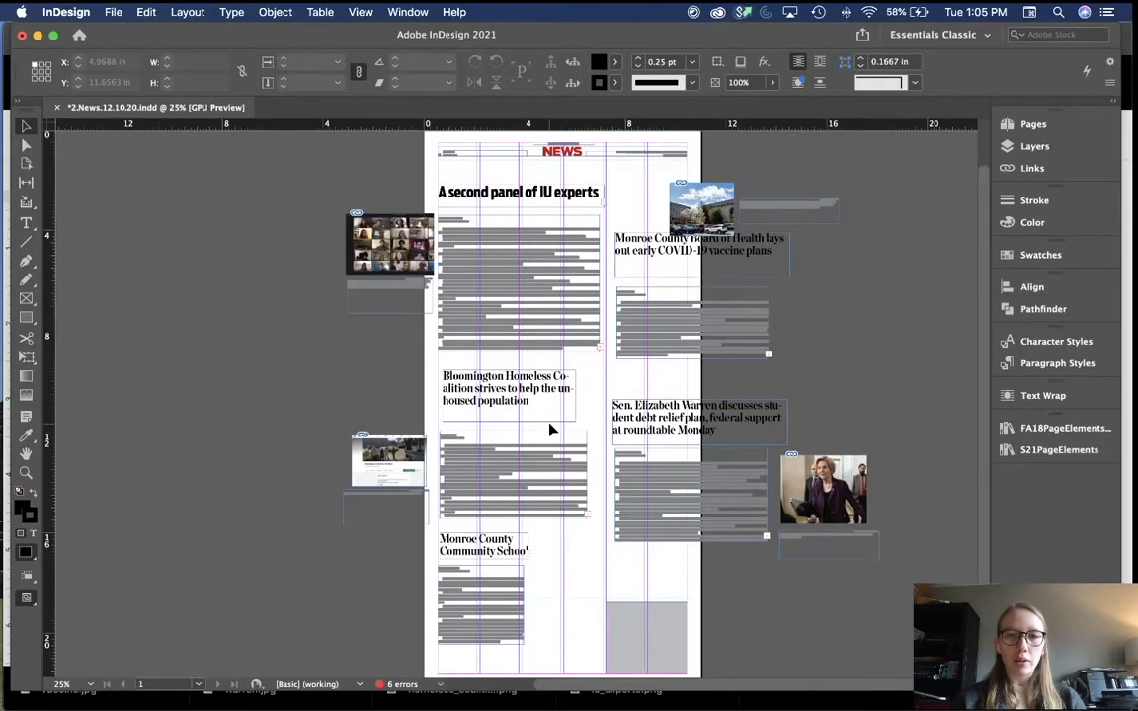
drag(659, 215, 784, 367)
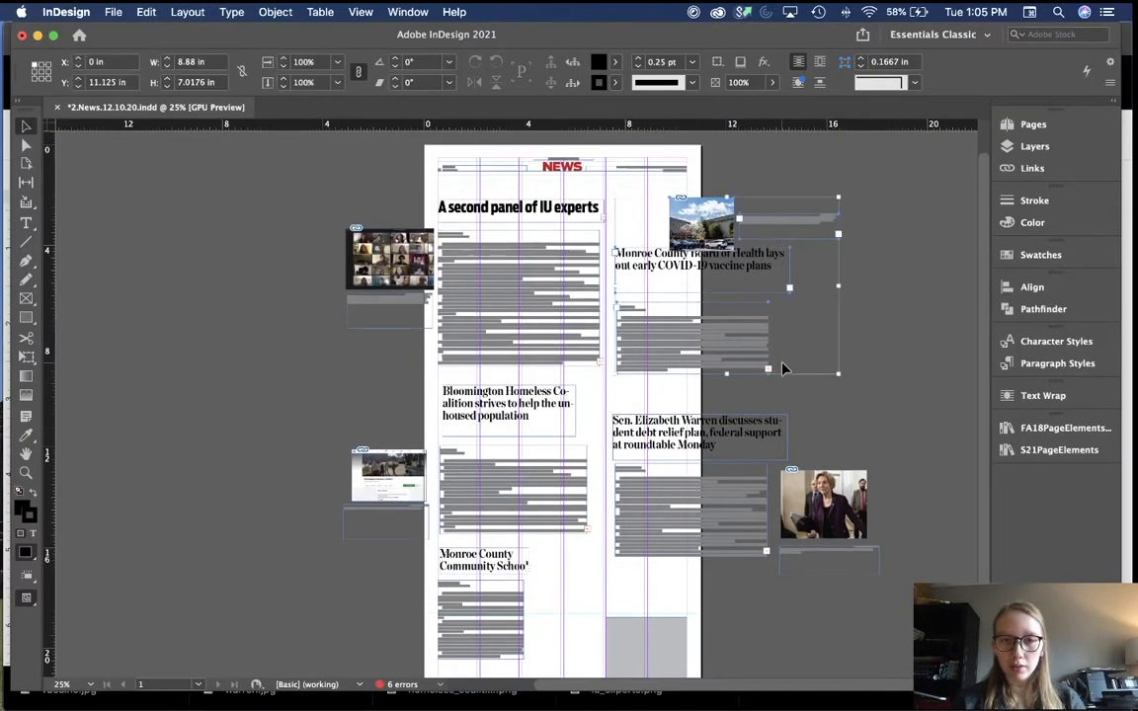
drag(630, 350, 782, 336)
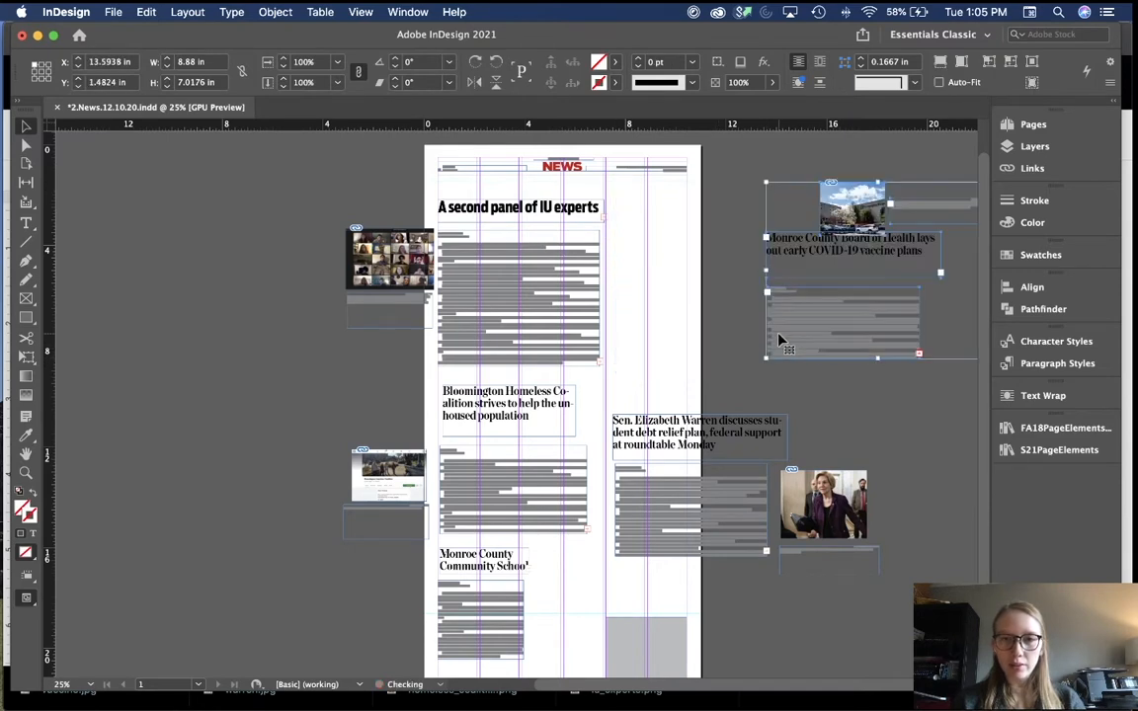
click(721, 318)
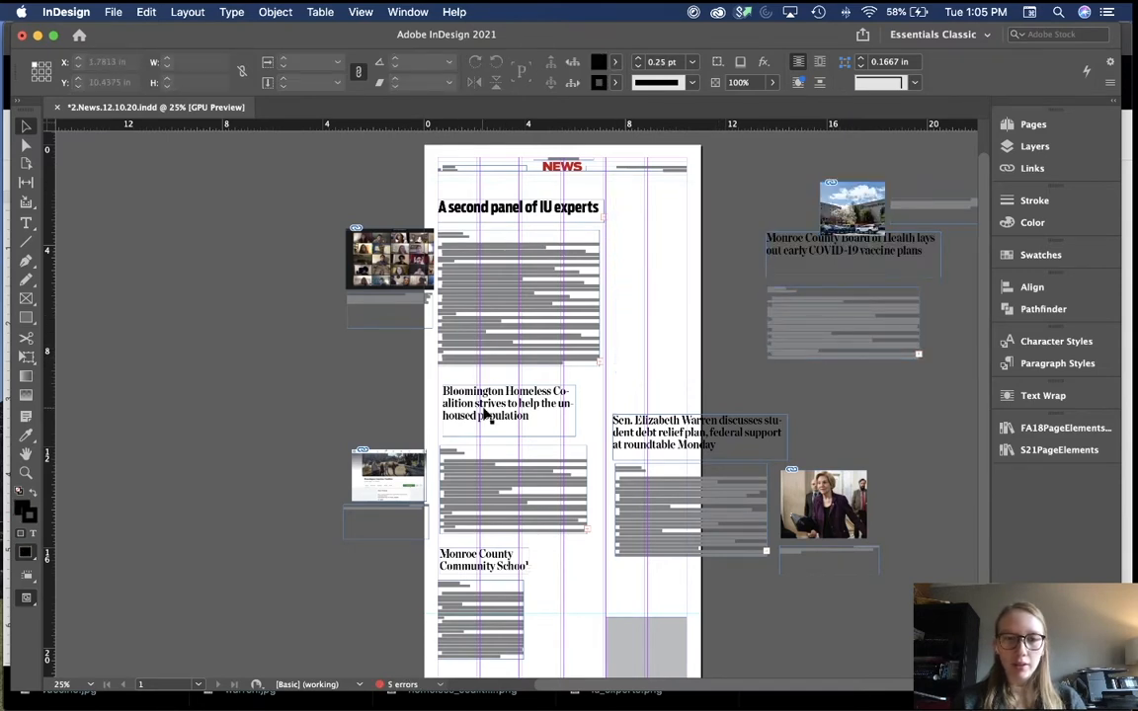
drag(482, 412, 322, 497)
Step: Fit the IU experts and Warren story frames to their text, undoing the middle story's change
click(514, 361)
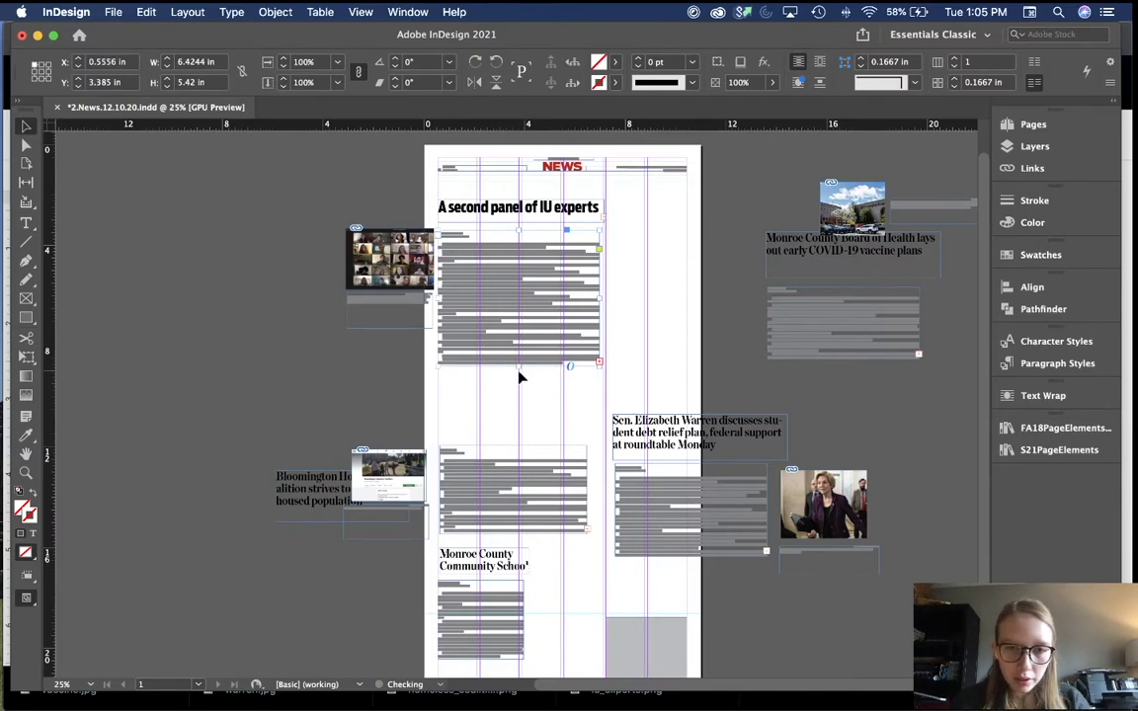
double_click(518, 368)
click(666, 310)
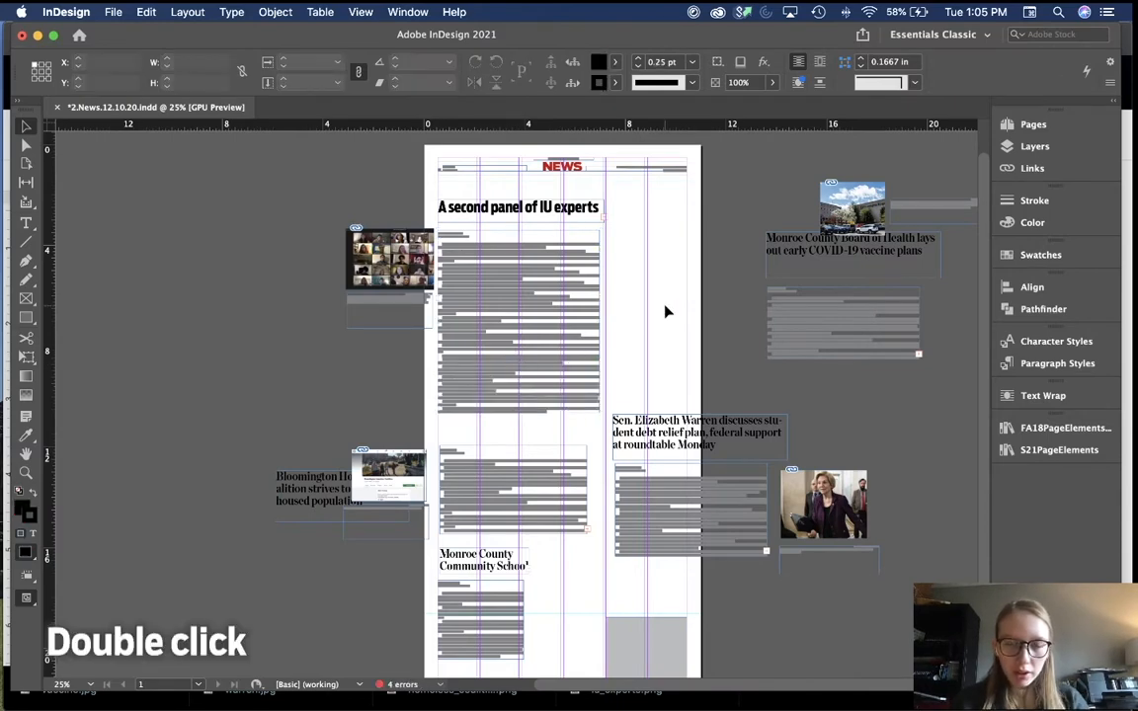
scroll(666, 312, down, 2)
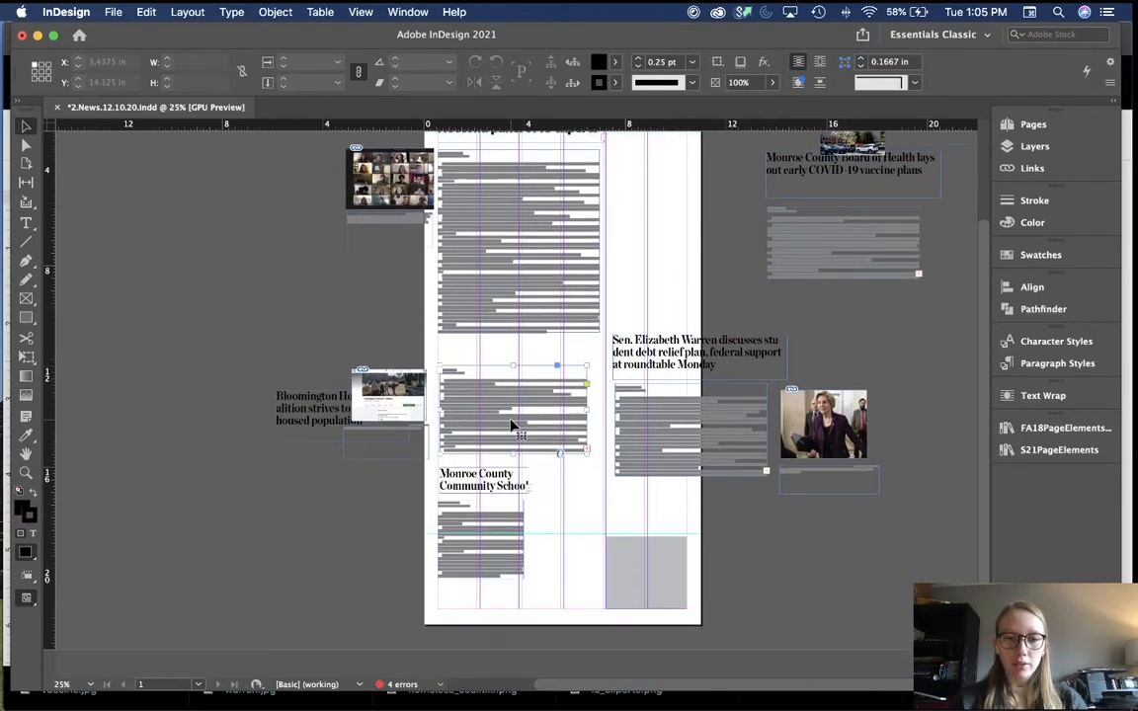
click(511, 427)
double_click(513, 454)
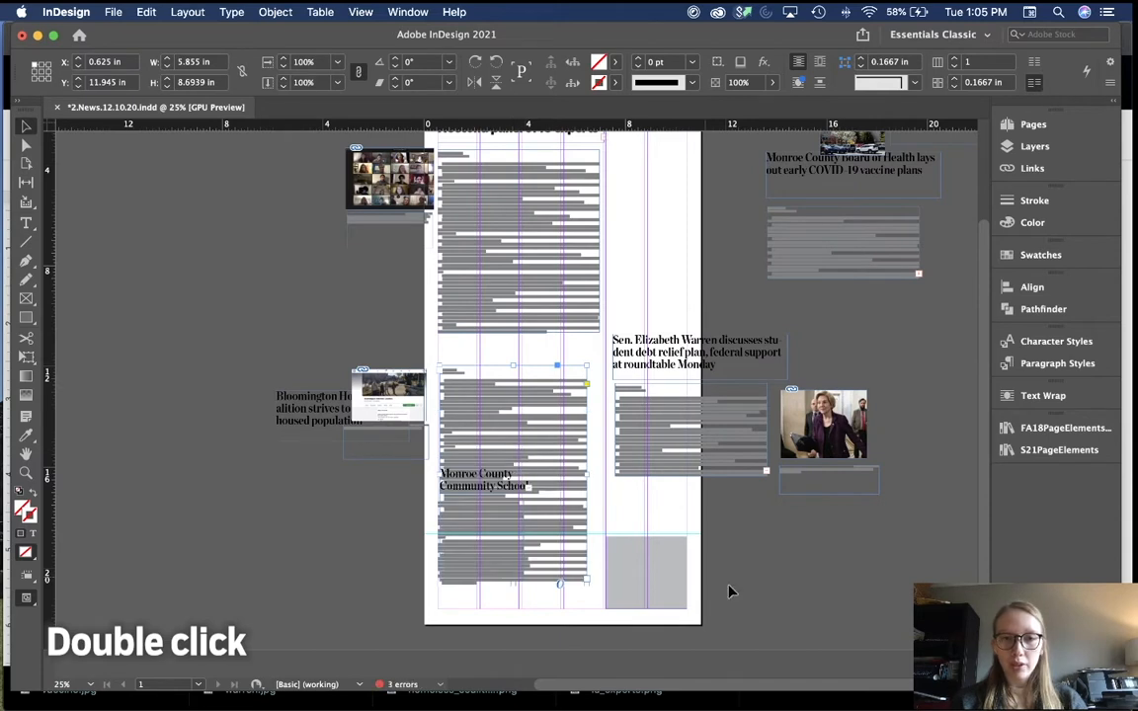
key(super+z)
click(713, 471)
double_click(739, 476)
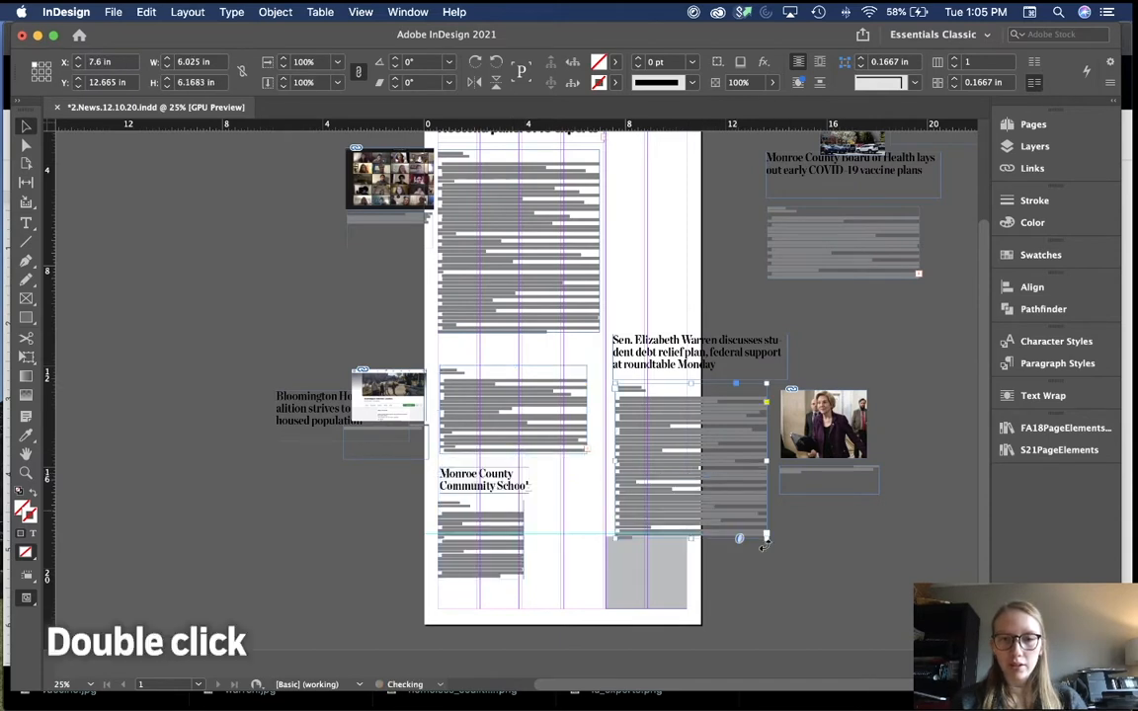
click(830, 558)
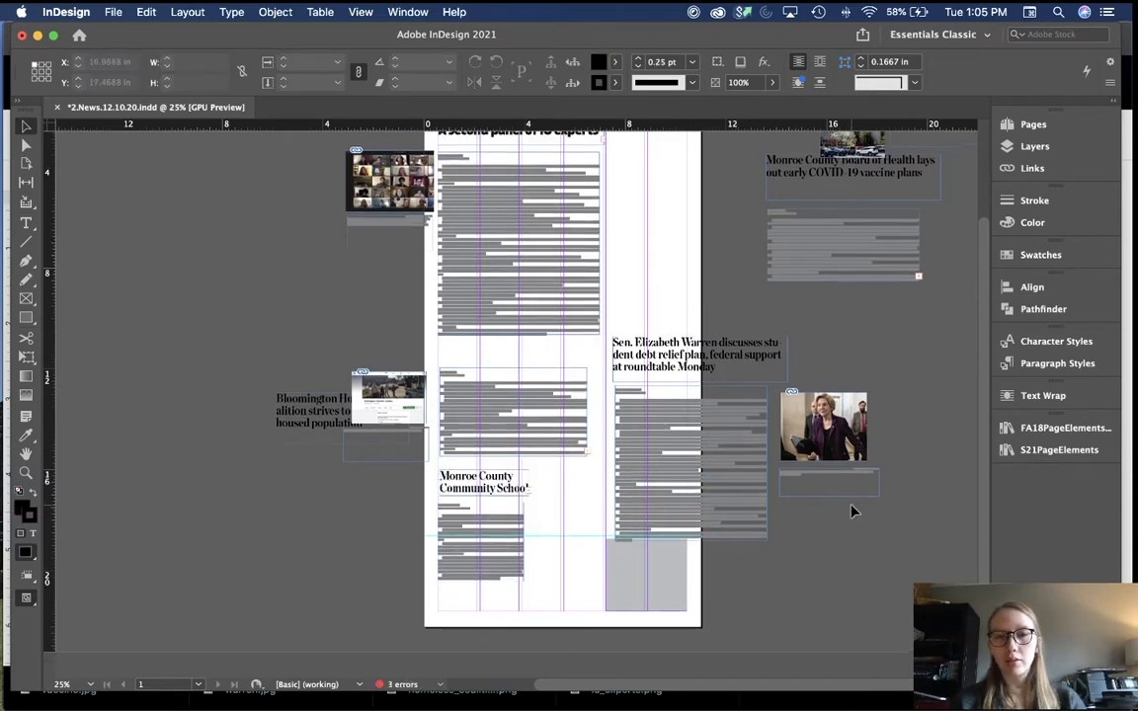
Step: Zoom in on the top of the page to check the lengthened stories
scroll(853, 511, up, 3)
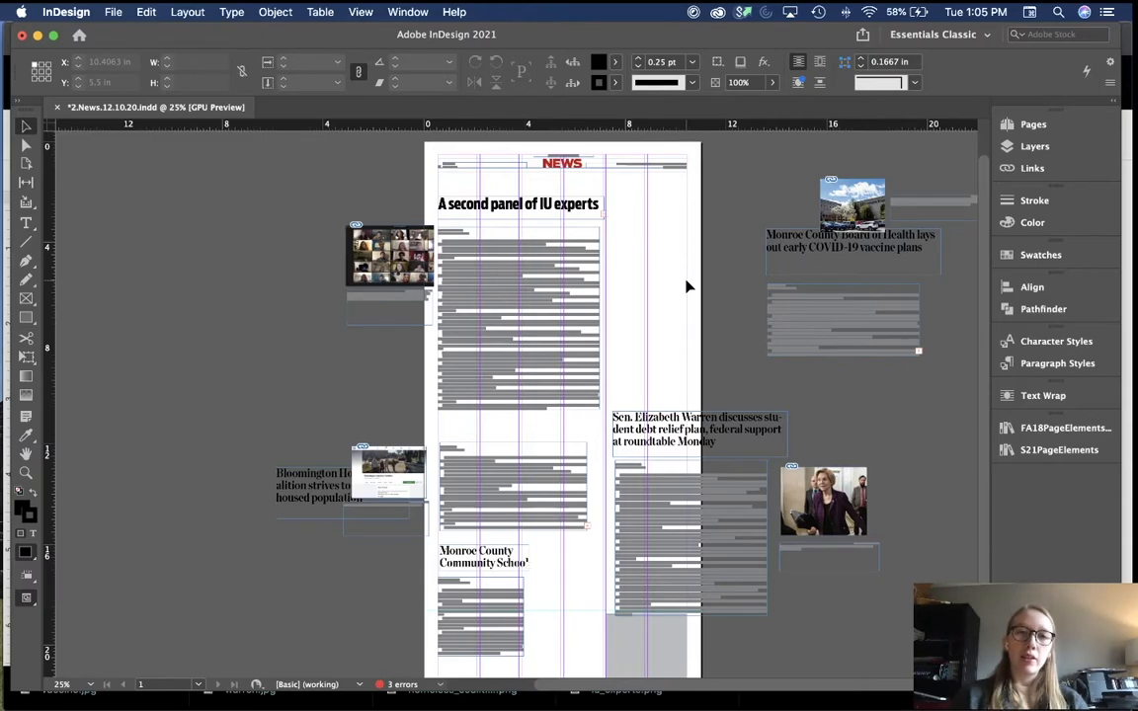
key(super+equal)
key(super+minus)
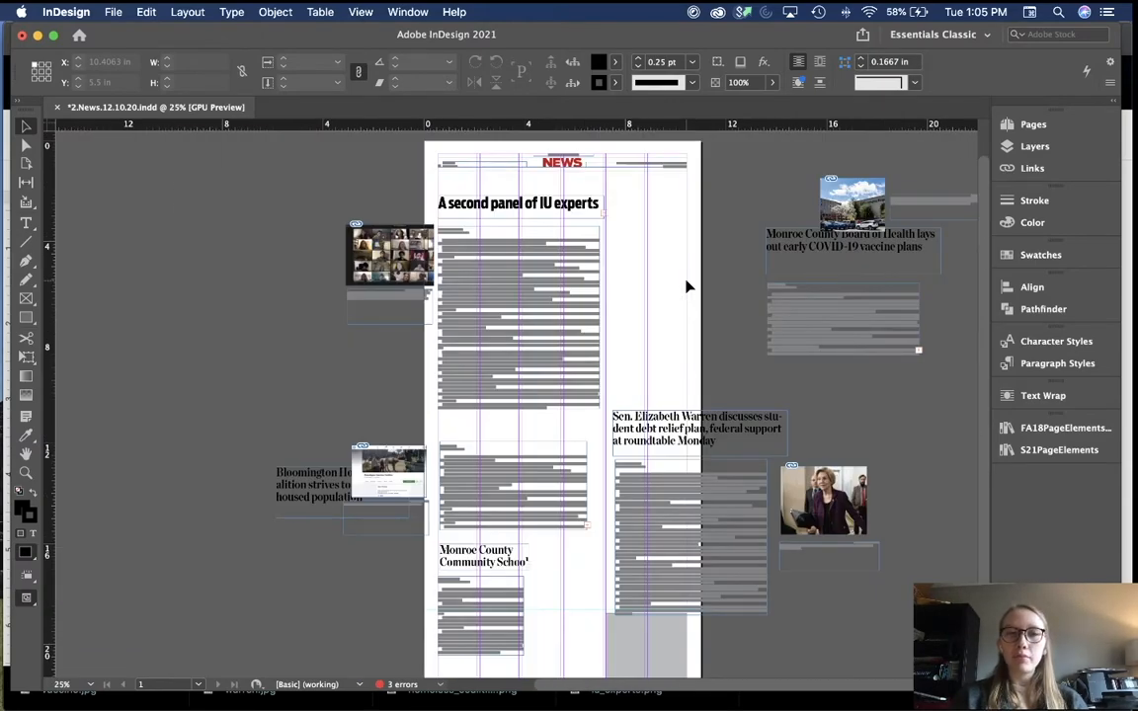
key(super+equal)
scroll(687, 286, up, 6)
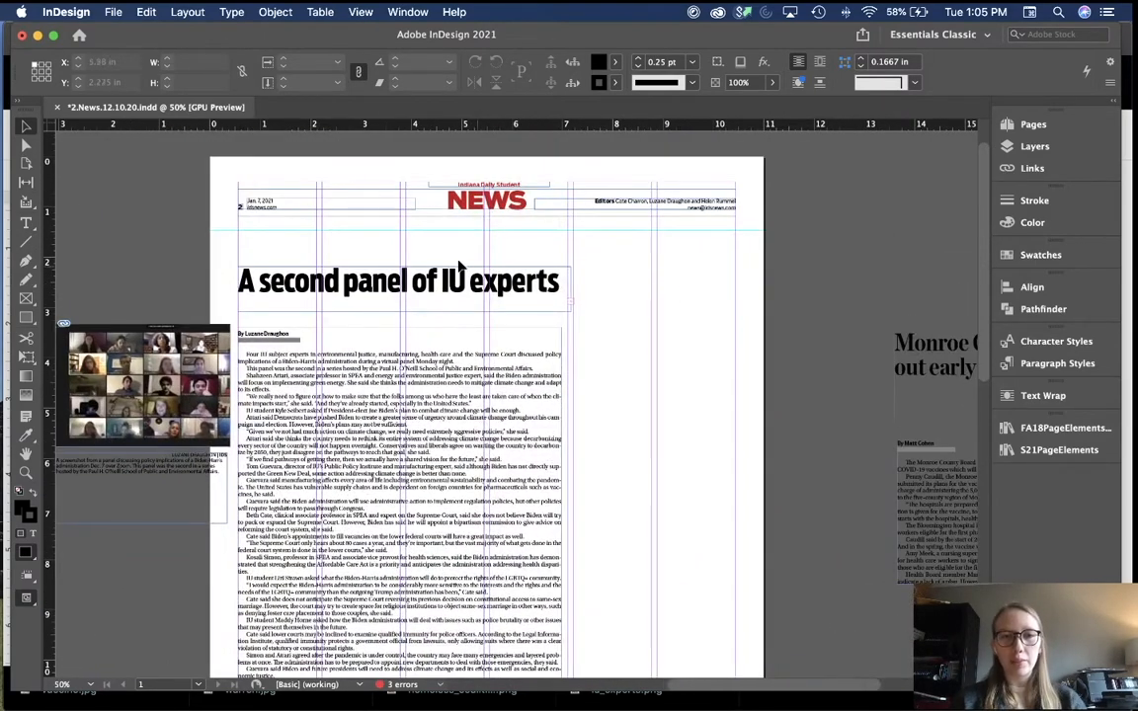
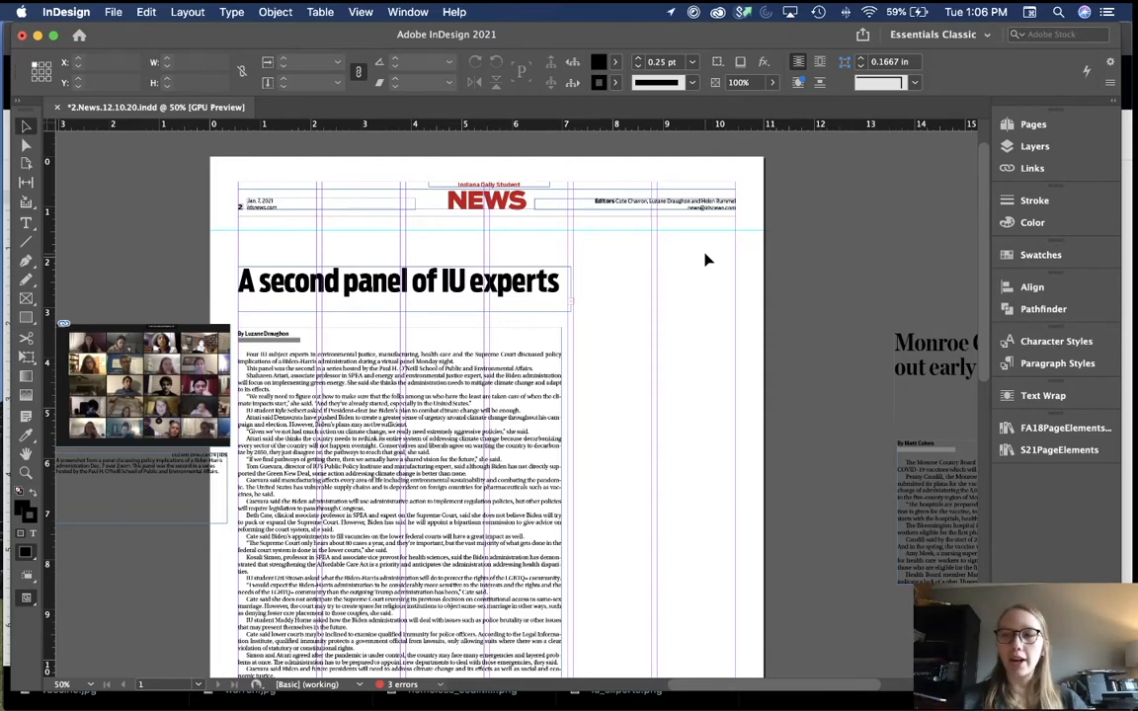
Step: Move the IU experts headline frame slightly higher on the page
click(449, 259)
drag(450, 254, 452, 248)
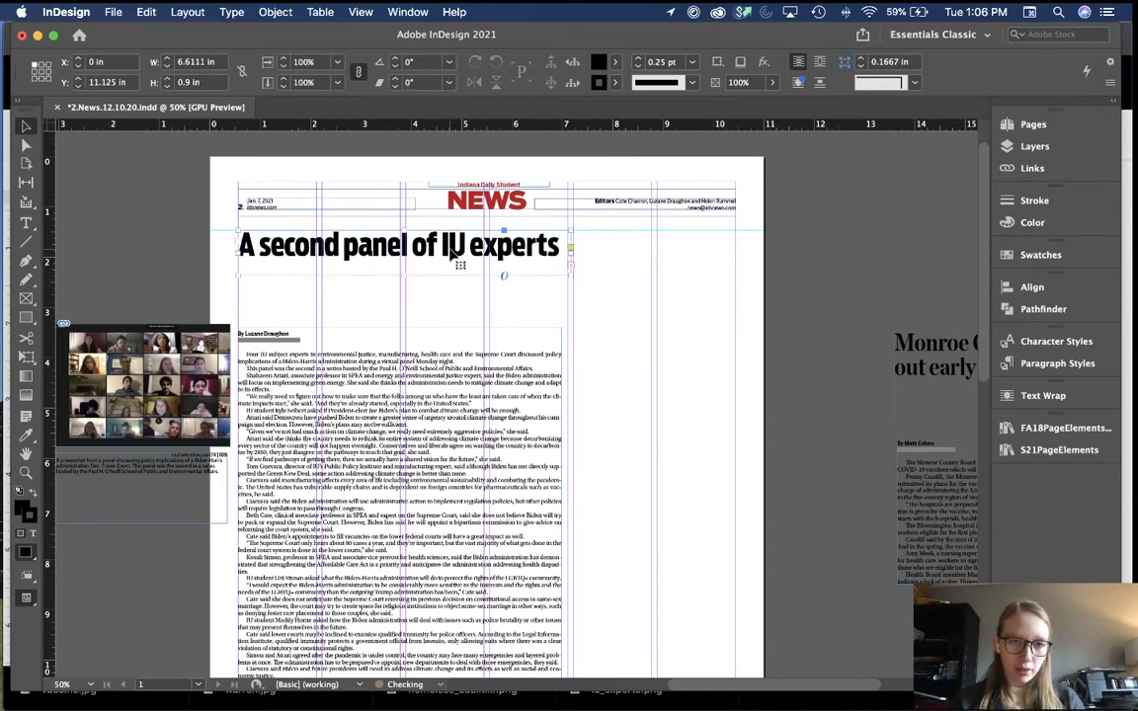
click(581, 337)
scroll(581, 337, down, 10)
scroll(582, 338, down, 4)
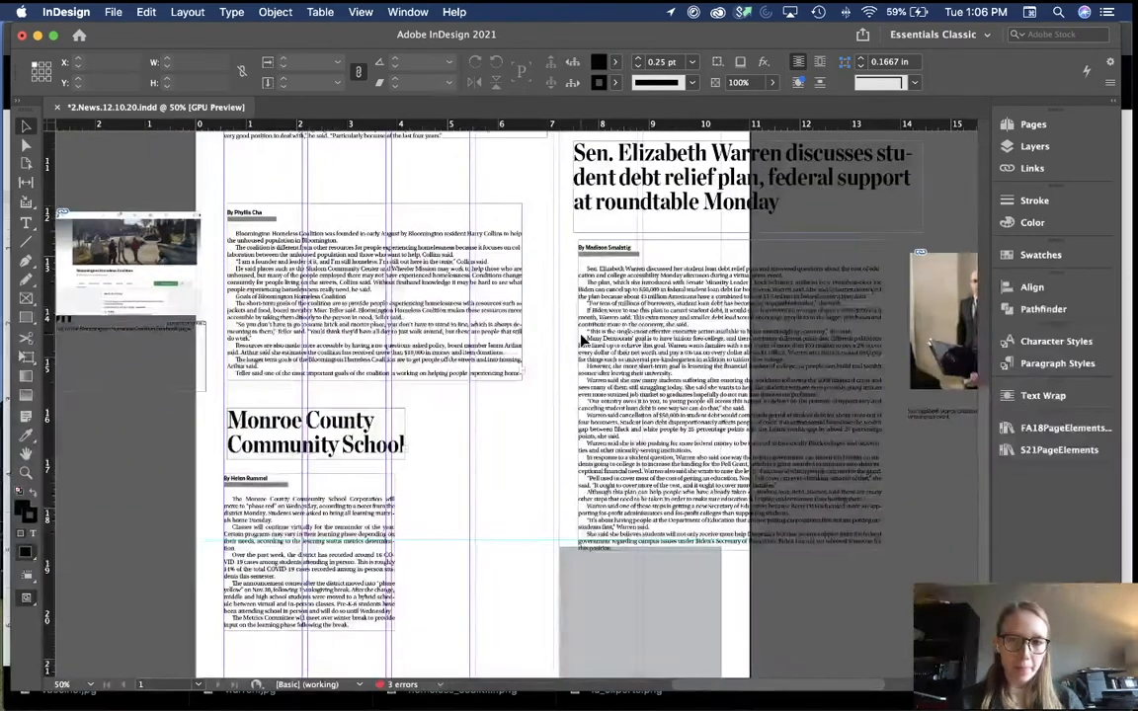
scroll(582, 339, up, 12)
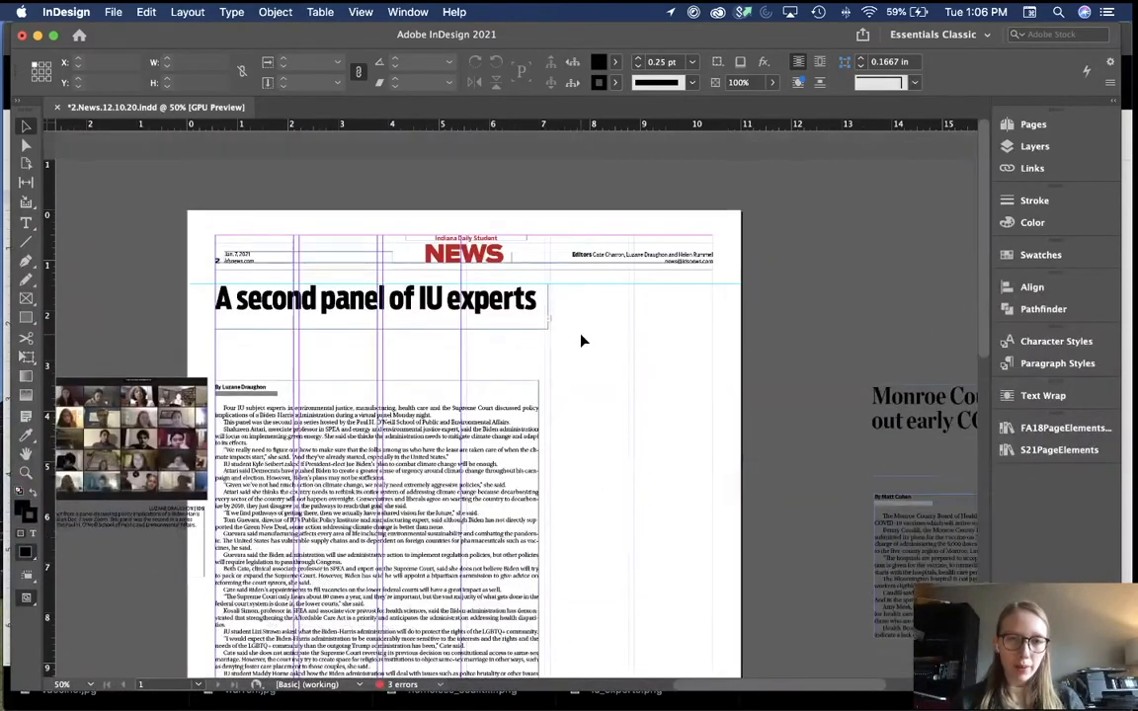
Step: Widen the headline frame to the right page margin and fit its height to the text
click(502, 319)
drag(547, 307, 712, 300)
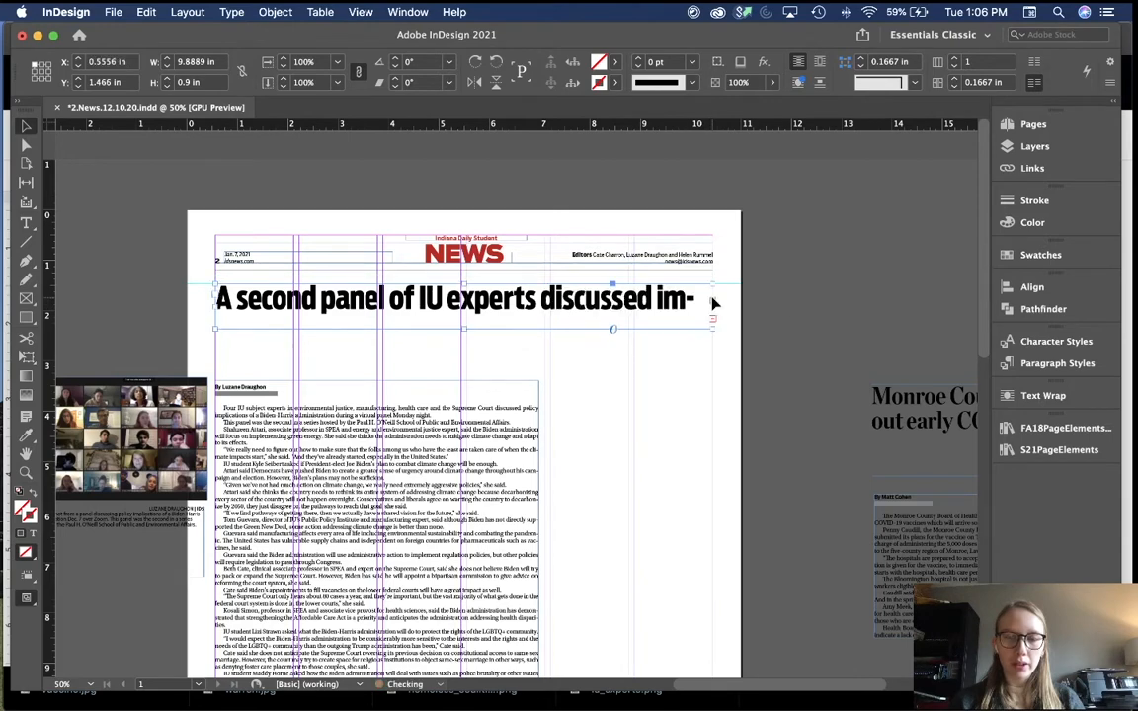
double_click(463, 329)
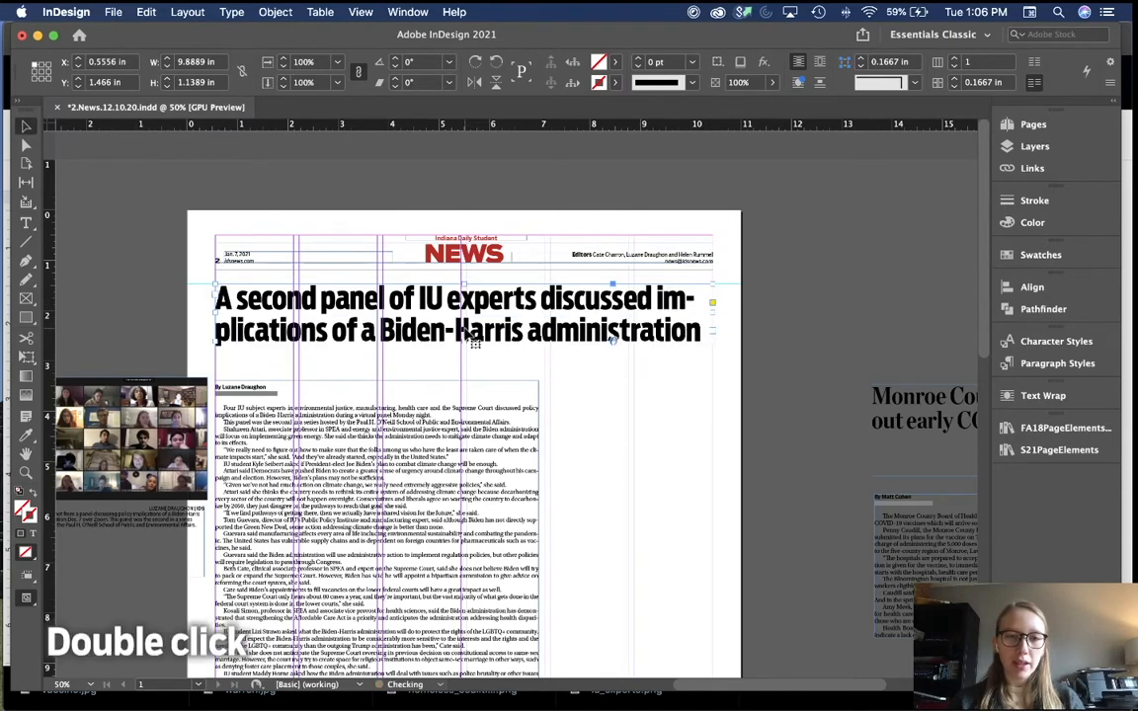
click(622, 390)
scroll(624, 390, down, 2)
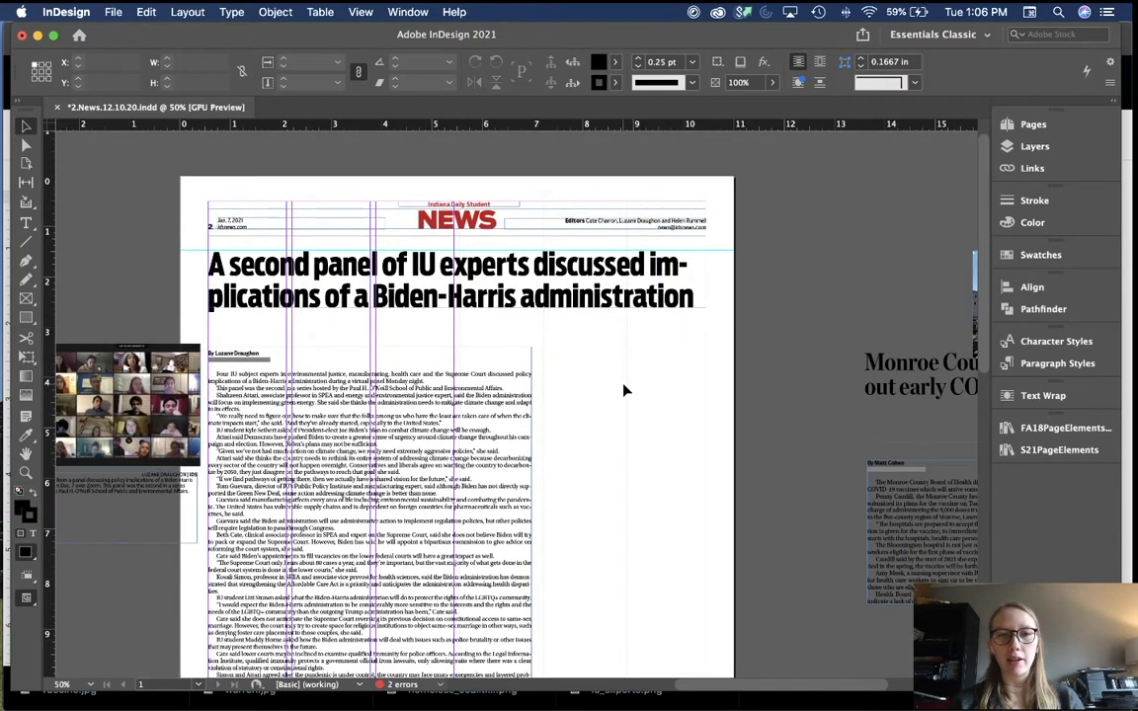
Step: Shorten the headline frame to one line ending 'discussed im-'
click(512, 296)
click(604, 351)
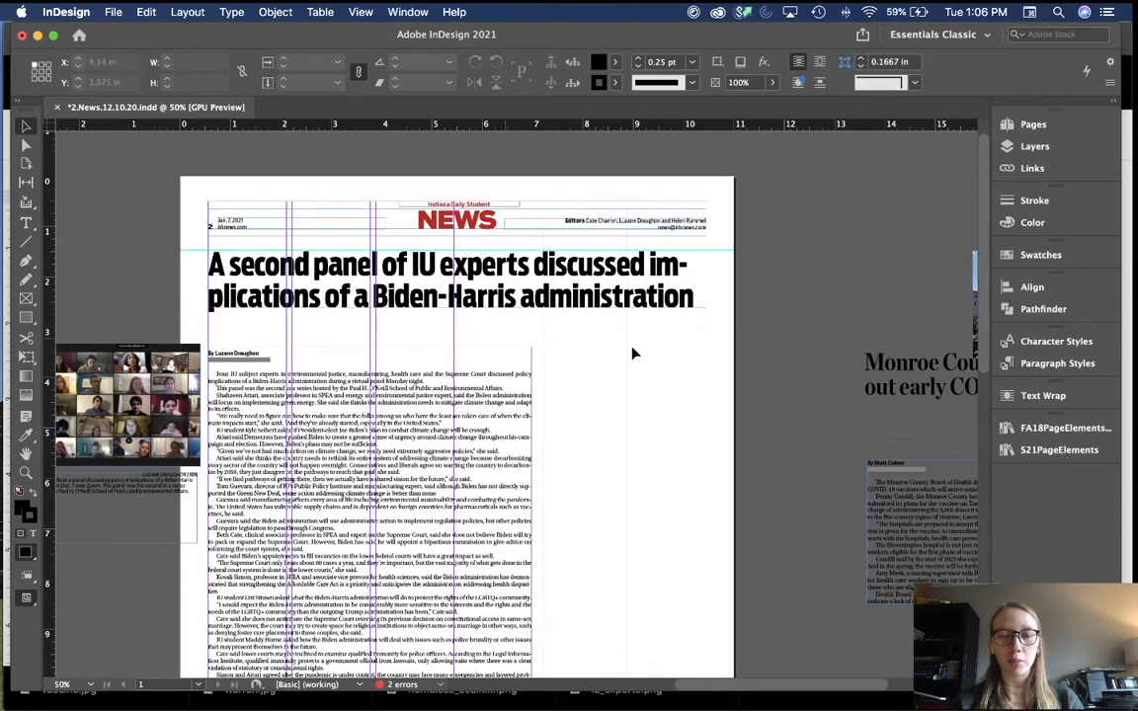
click(543, 277)
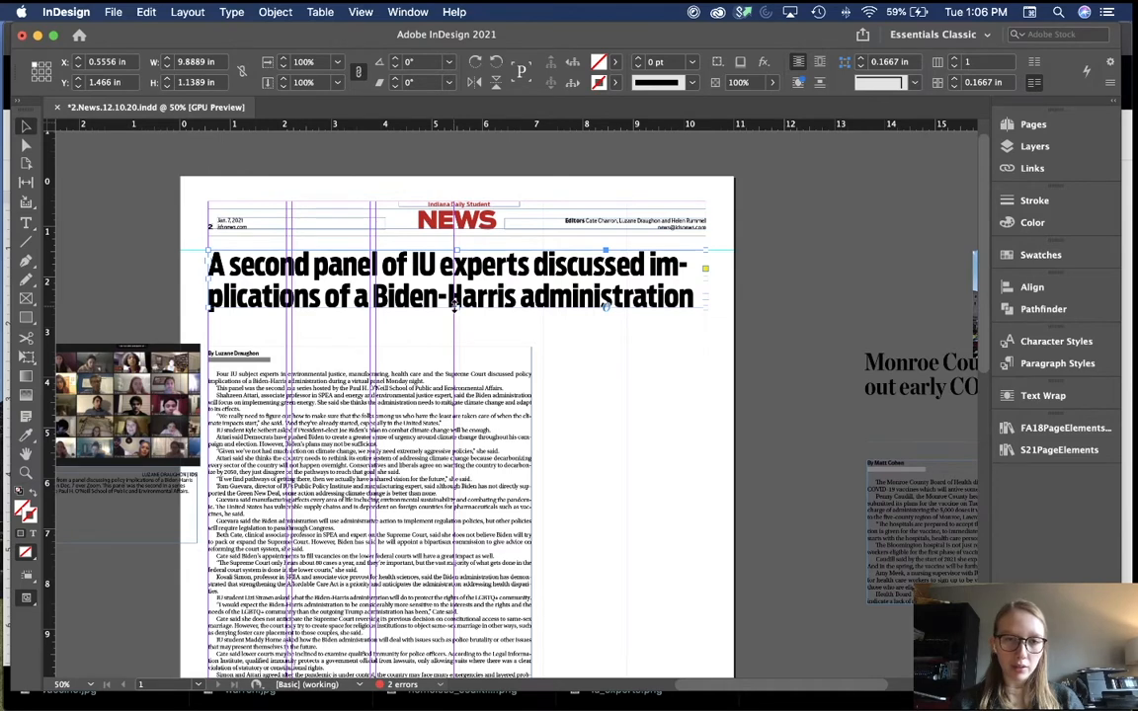
drag(455, 308, 456, 281)
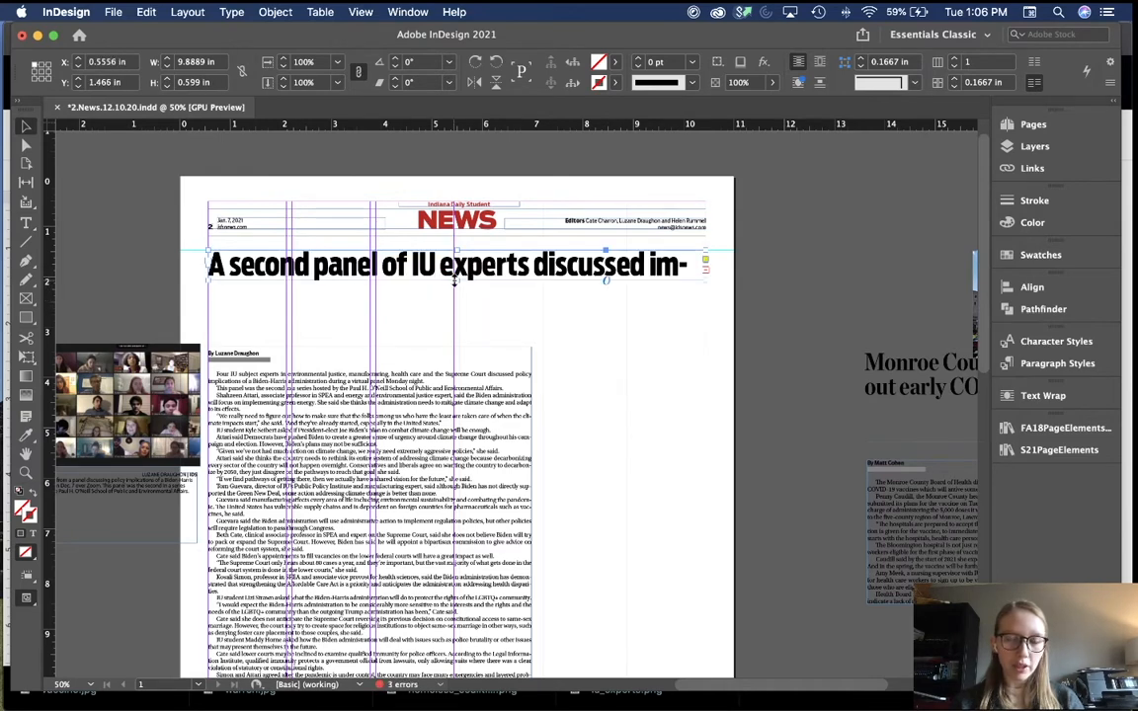
click(456, 312)
scroll(464, 316, up, 1)
Step: Move the byline and story body up directly beneath the headline
scroll(465, 316, left, 1)
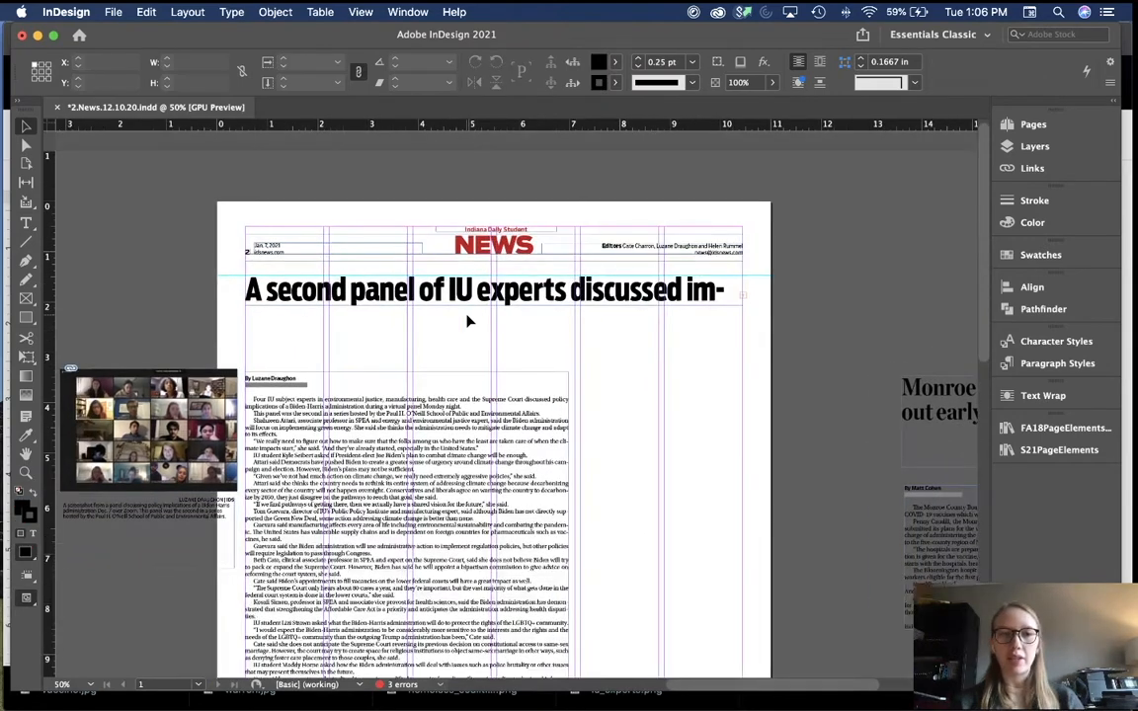
scroll(465, 326, down, 1)
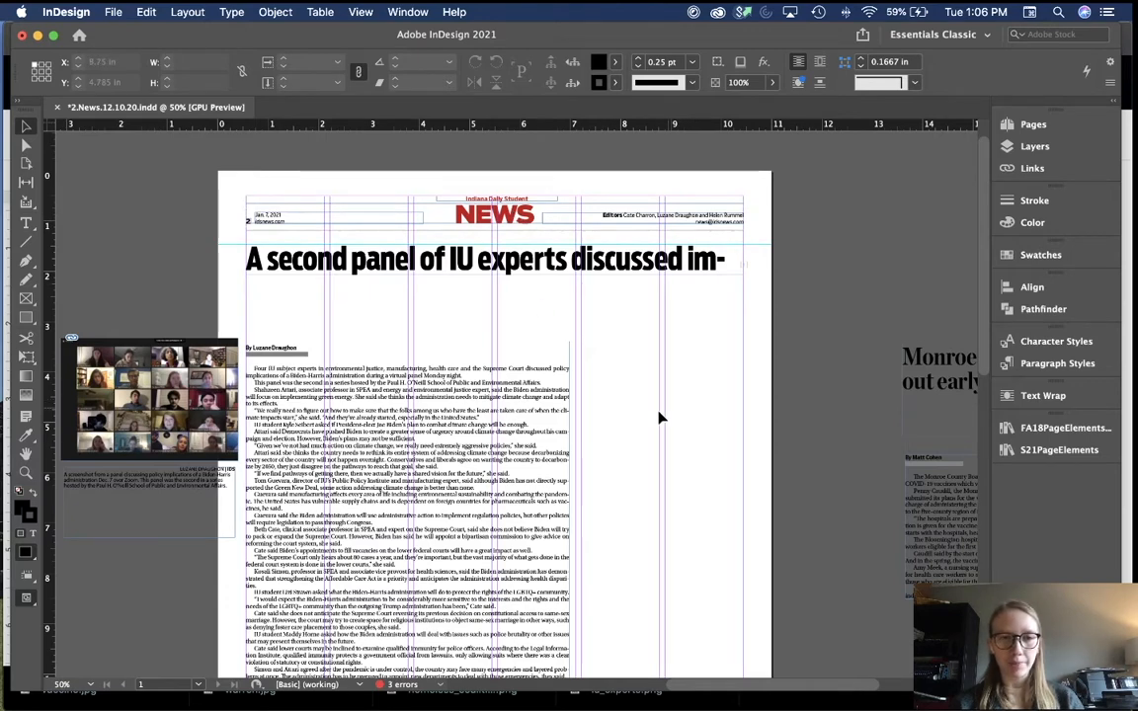
scroll(660, 418, left, 1)
drag(498, 440, 499, 370)
Step: Zoom to 100% and inspect the 'experts' headline text in preview mode
key(super+equal)
scroll(652, 430, up, 4)
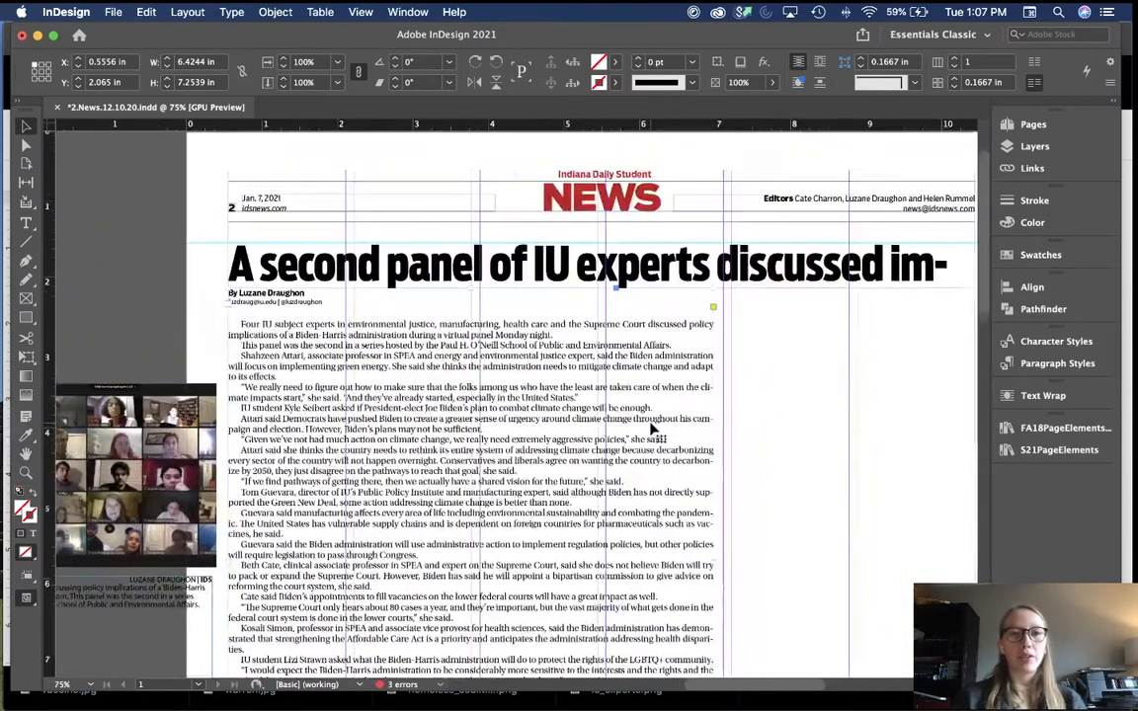
key(super+equal)
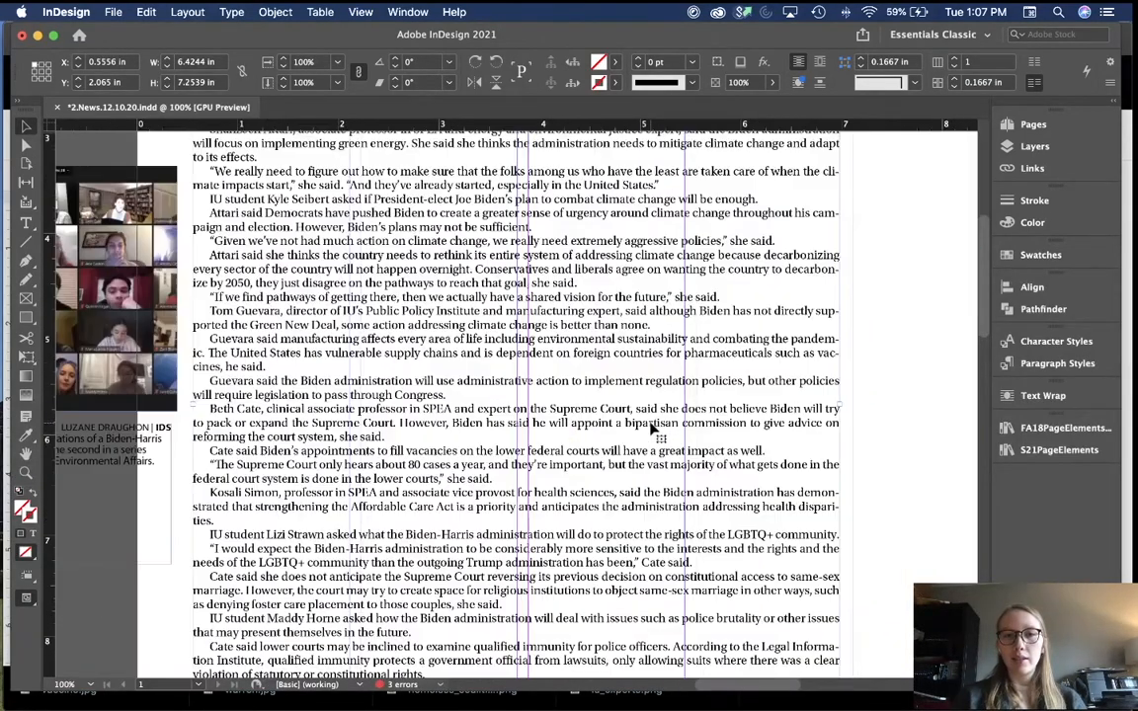
click(917, 239)
scroll(917, 239, up, 4)
scroll(917, 239, up, 3)
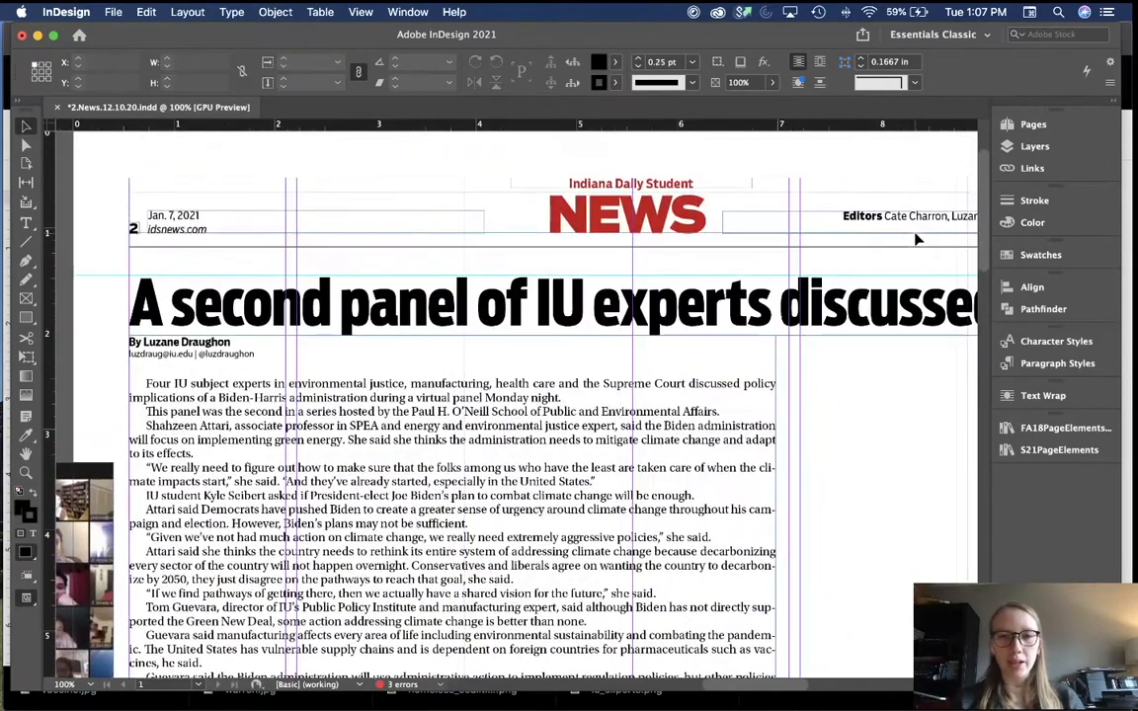
double_click(664, 316)
drag(672, 309, 662, 309)
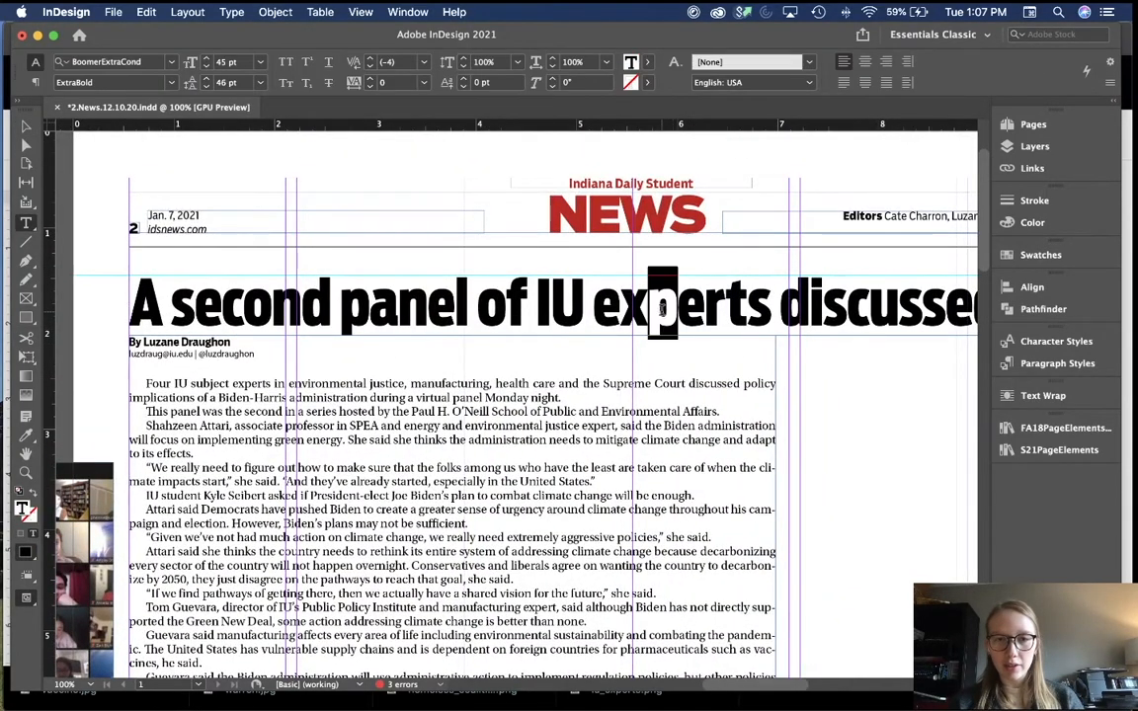
click(614, 314)
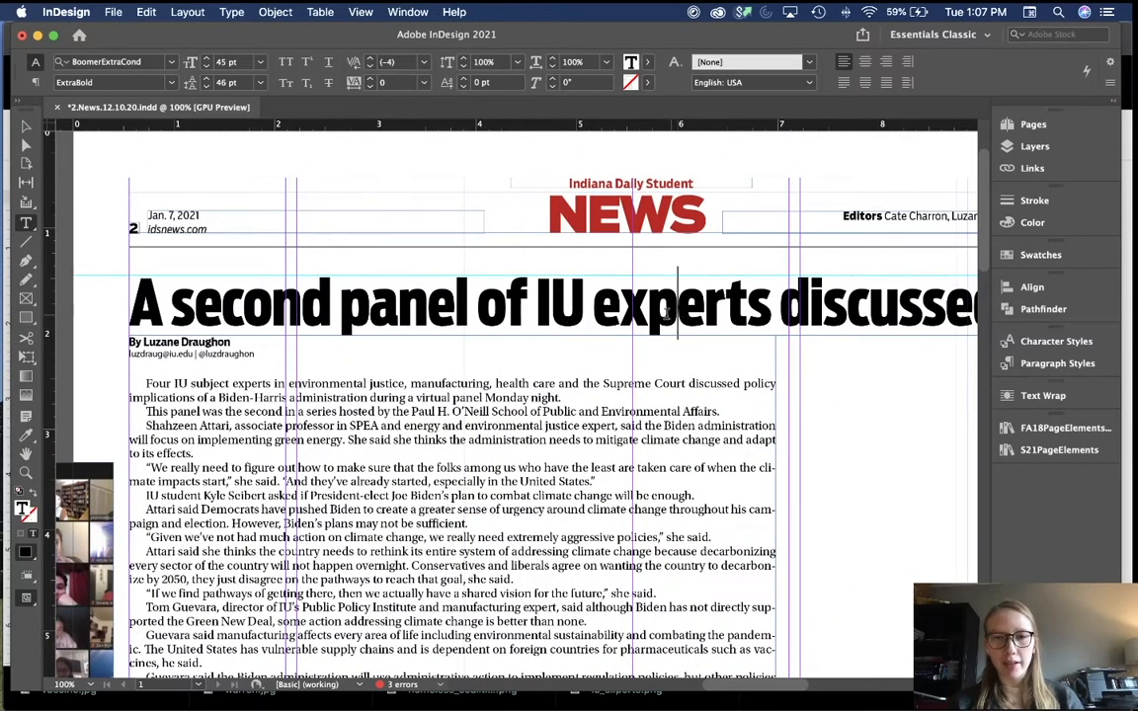
key(Escape)
key(w)
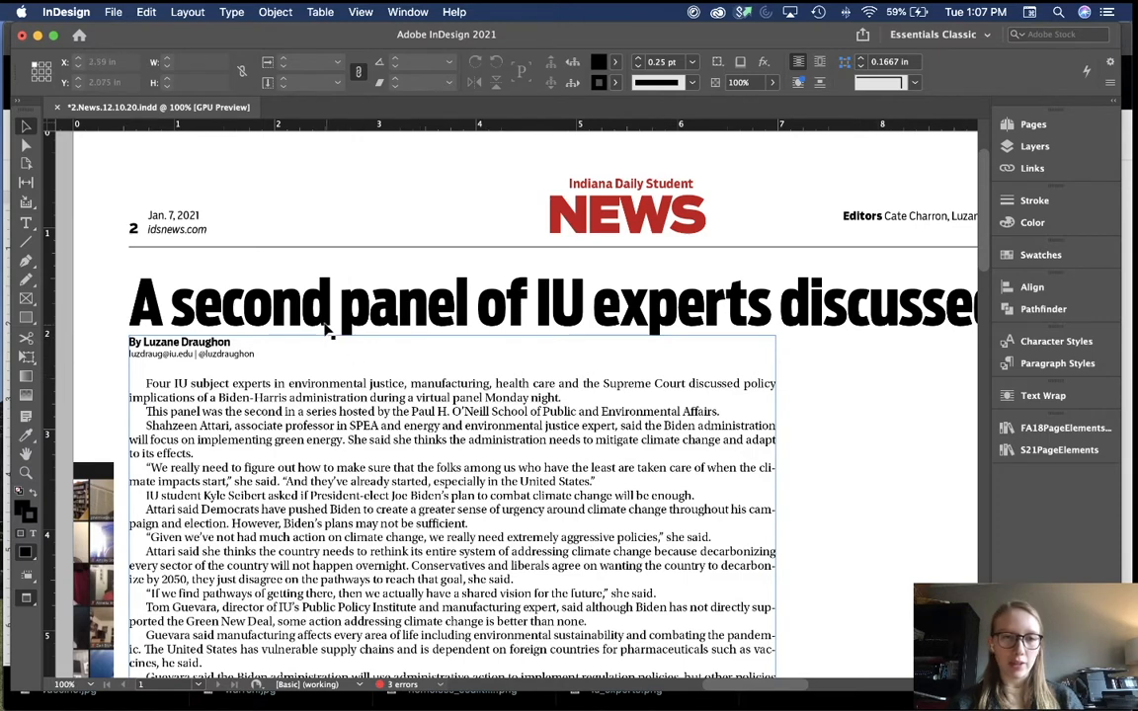
Step: Nudge the story text frame one step down below the headline, then zoom out
click(384, 354)
key(w)
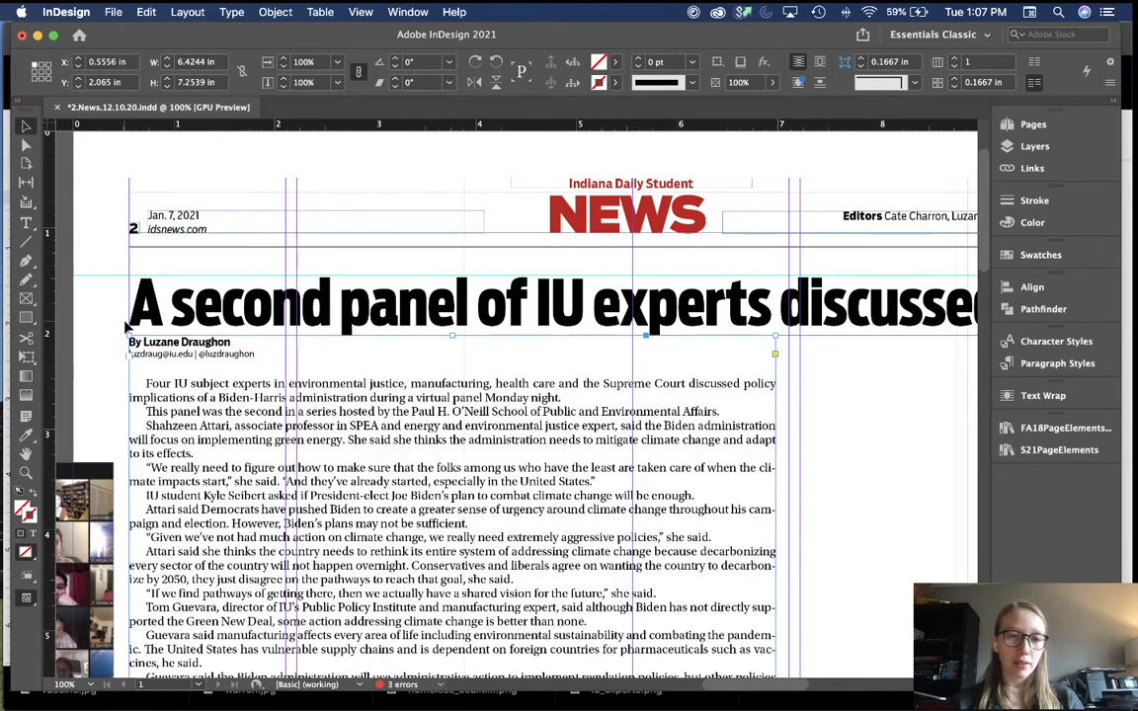
scroll(128, 326, up, 2)
scroll(128, 326, left, 2)
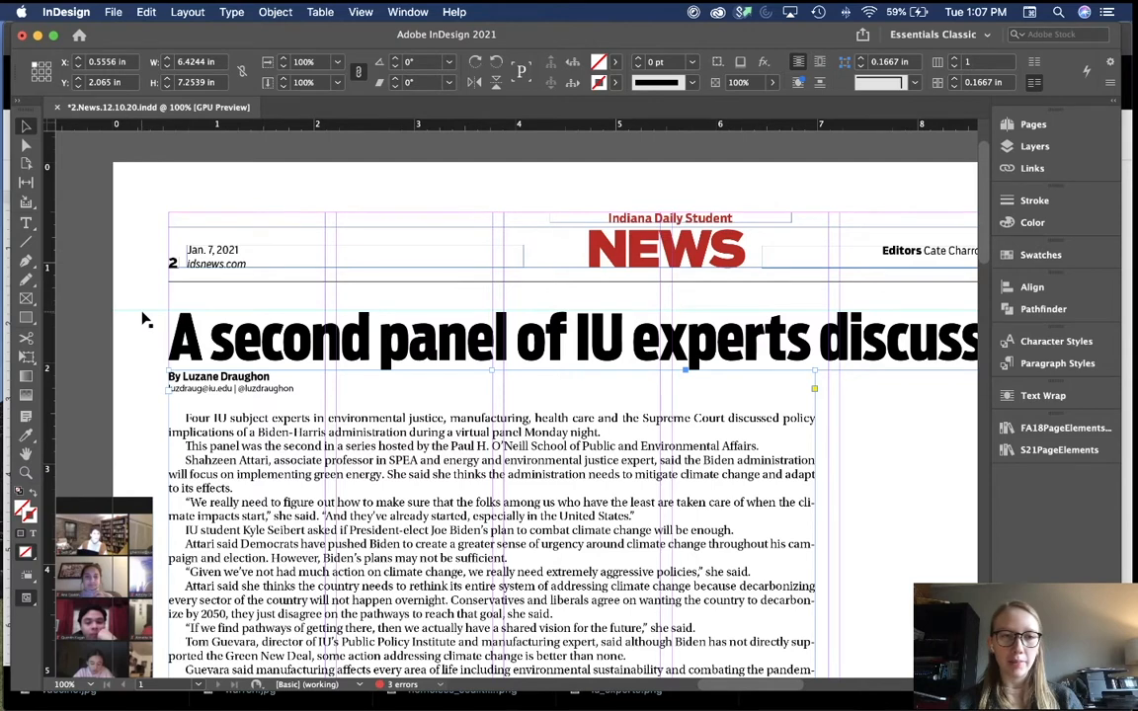
scroll(150, 341, down, 2)
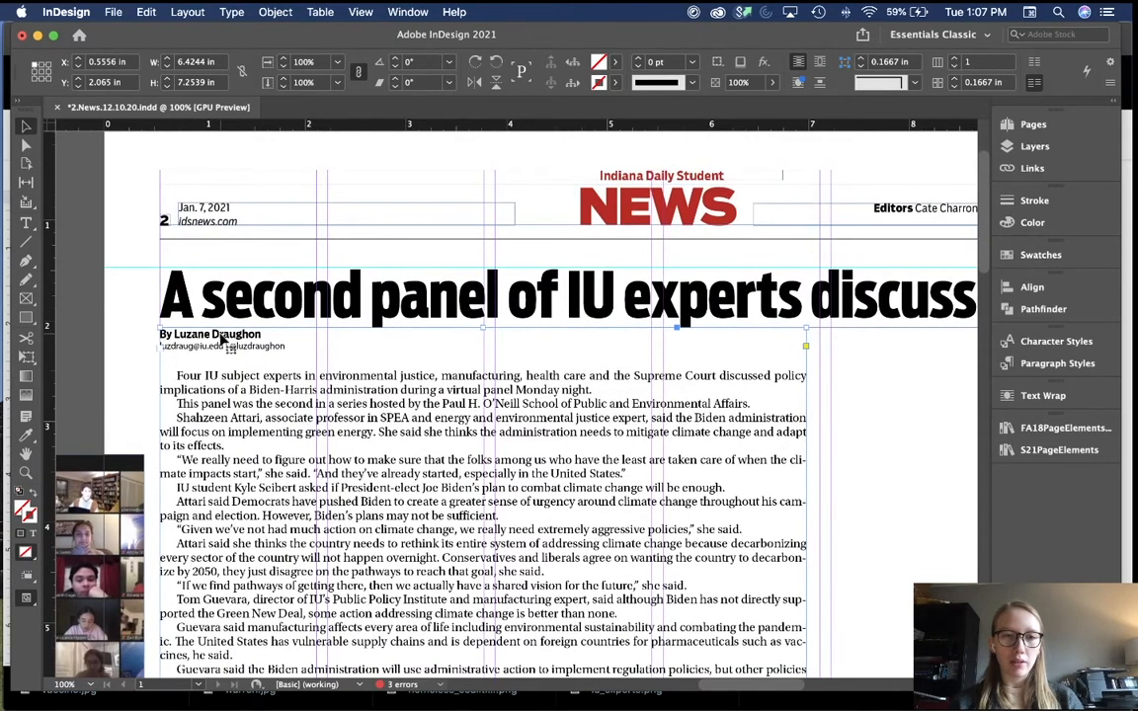
key(shift+Down)
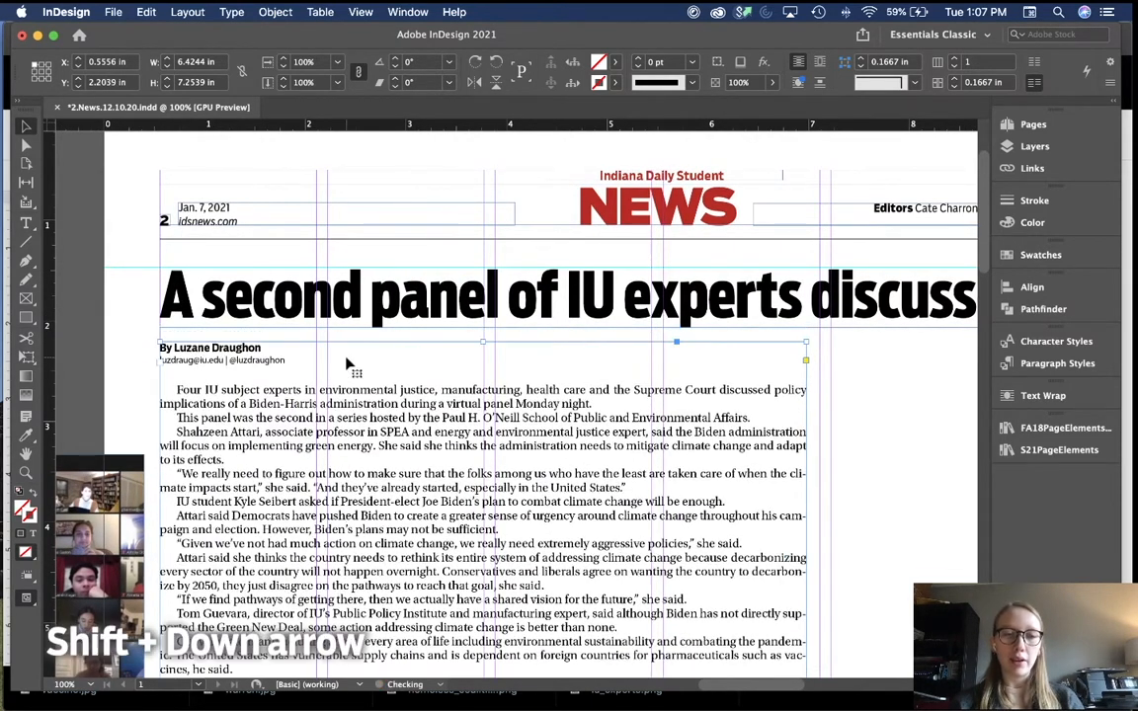
key(shift+Up)
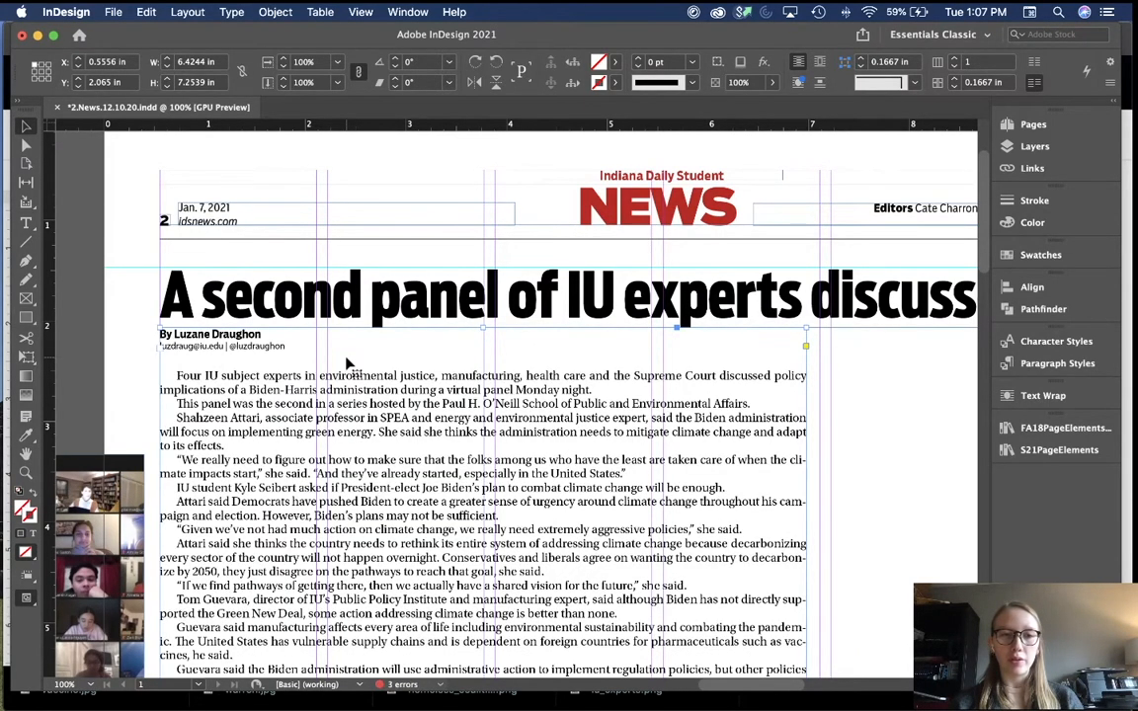
key(shift+Down)
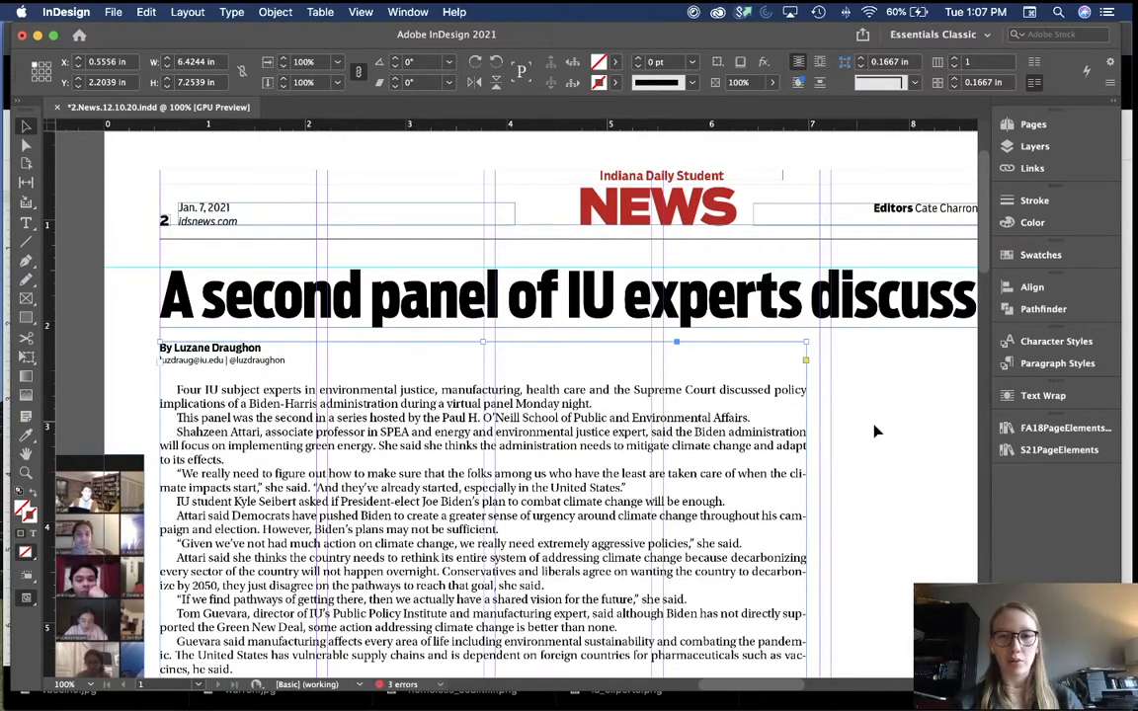
scroll(909, 424, right, 2)
scroll(909, 425, up, 1)
key(super+minus)
key(super+minus)
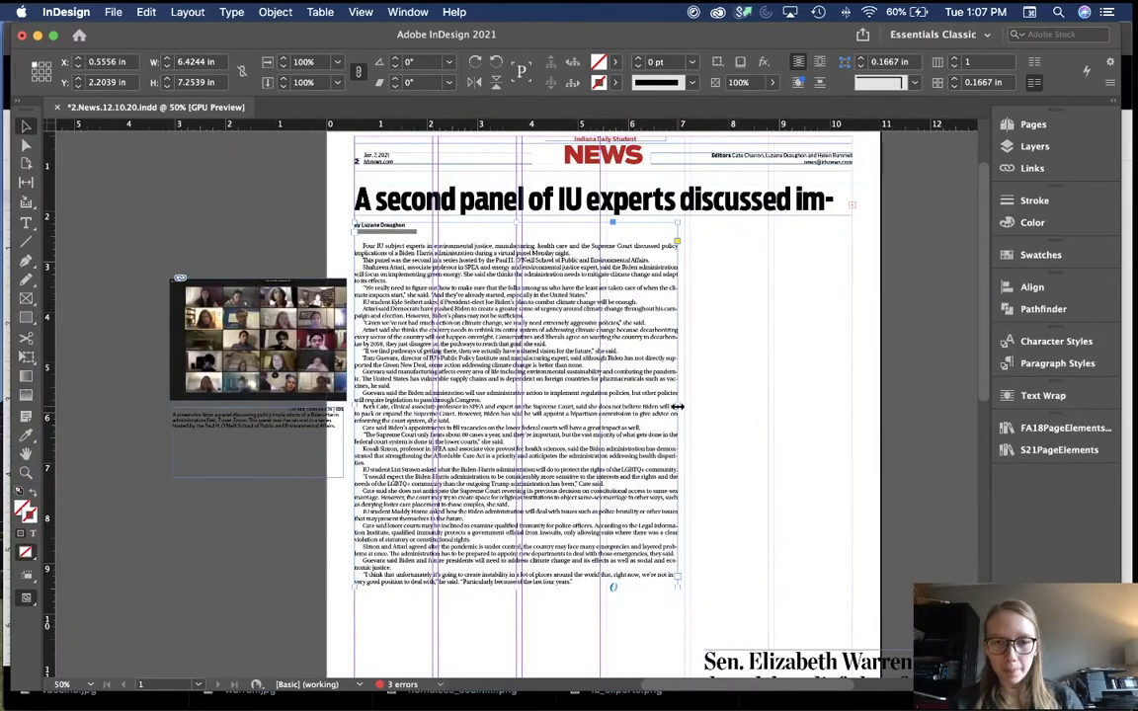
Step: Widen the IU experts story frame to 9.8889 in, out to the right page margin
drag(677, 406, 854, 375)
scroll(888, 363, up, 2)
scroll(888, 364, right, 2)
click(888, 363)
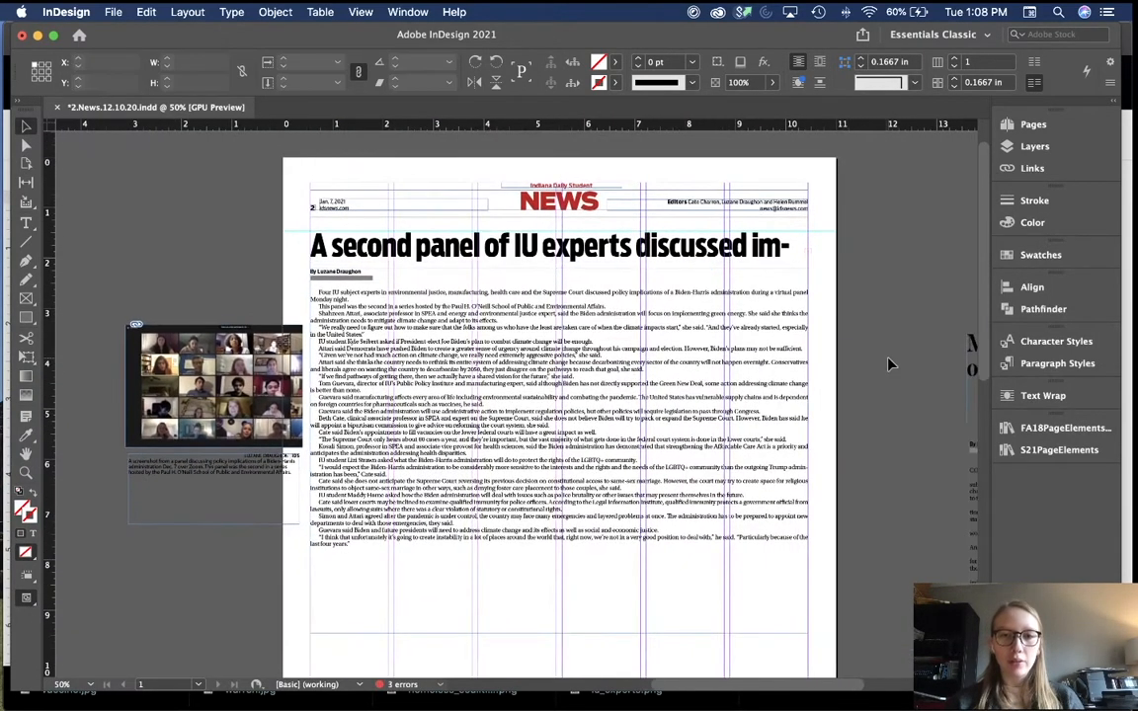
key(w)
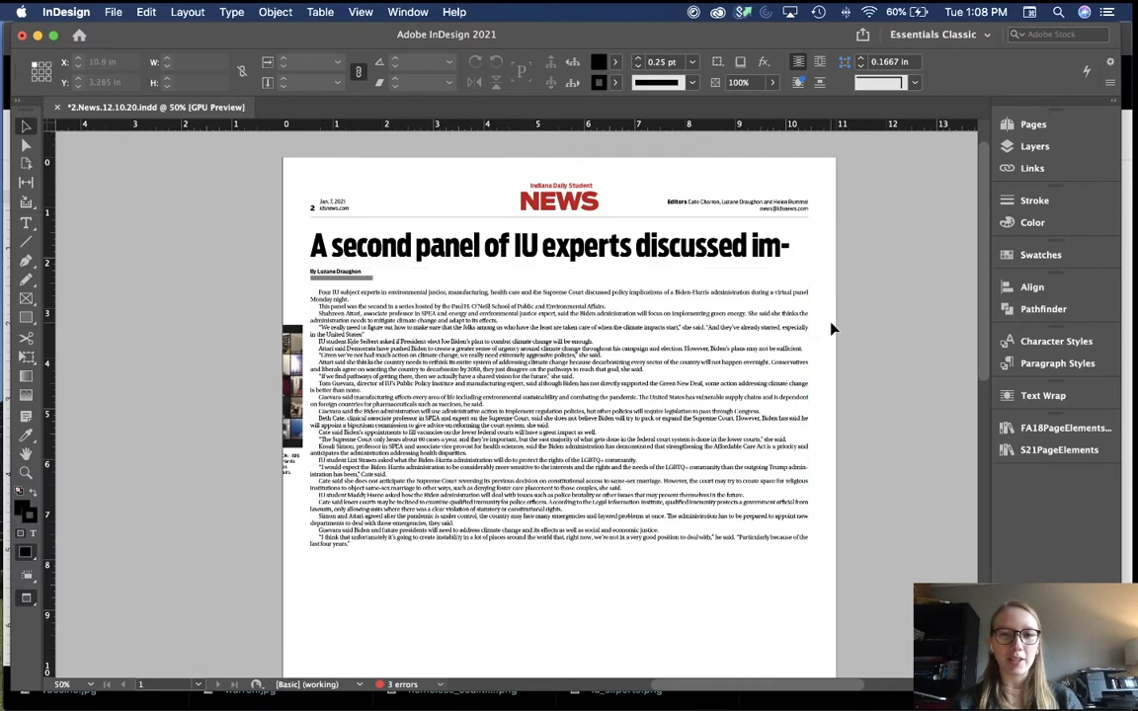
click(750, 368)
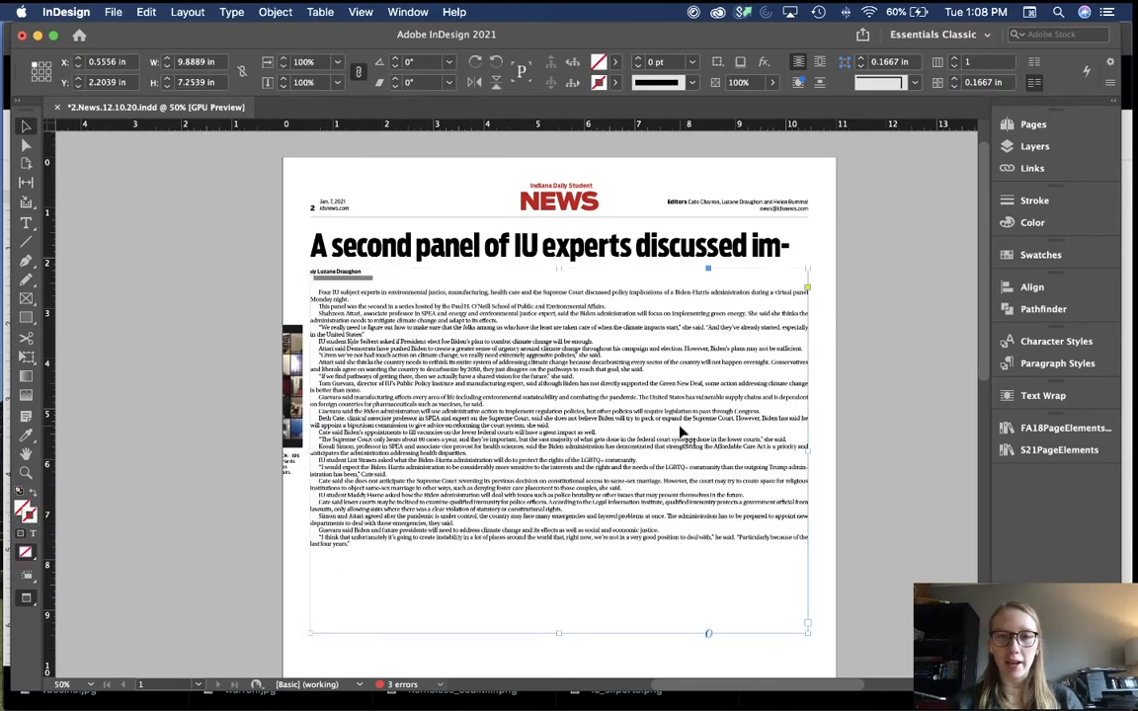
click(890, 373)
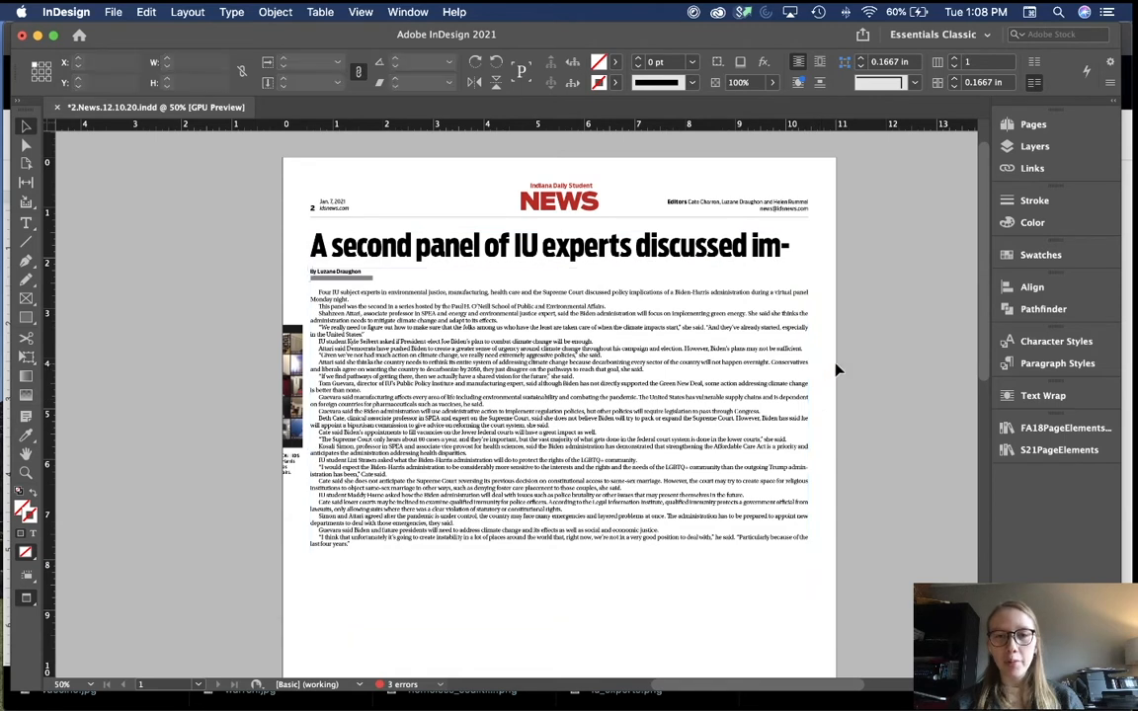
click(738, 368)
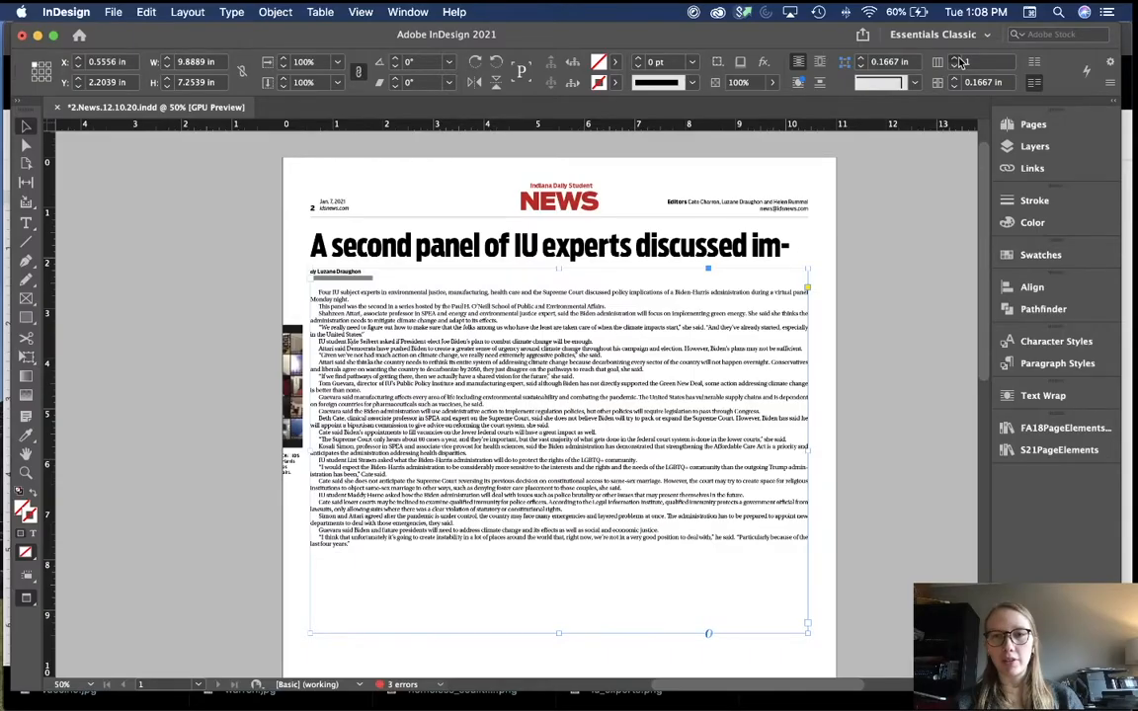
Step: Set the IU experts story frame to six columns and review the gutter width
click(956, 60)
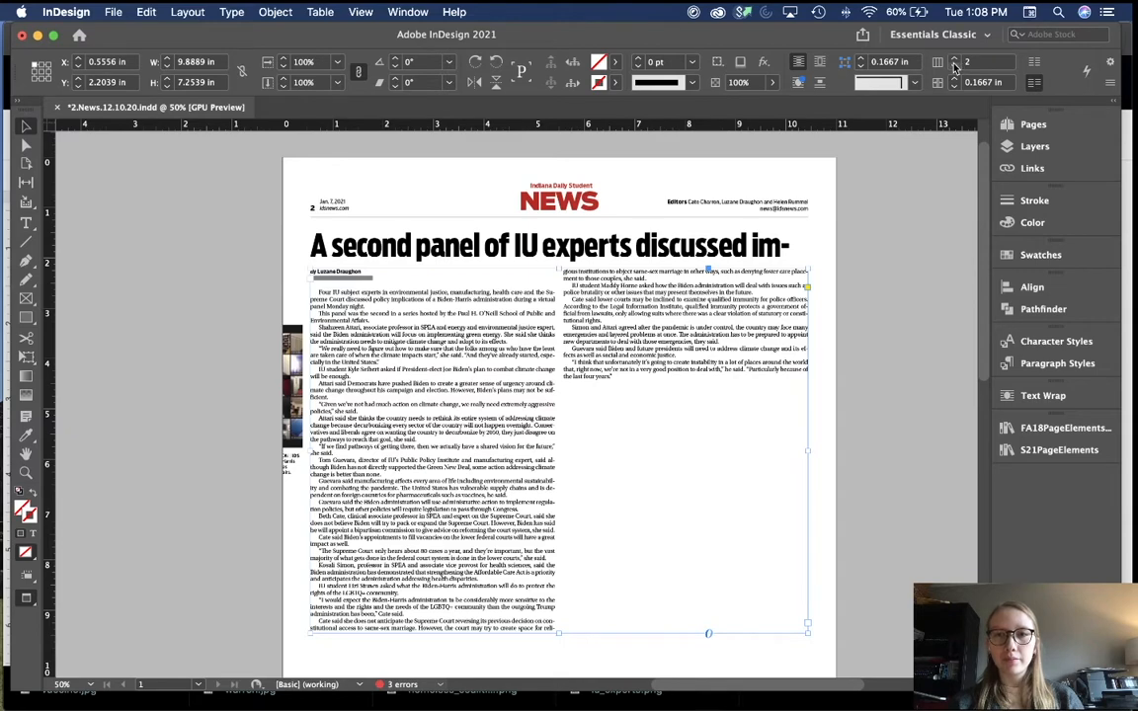
click(957, 59)
click(956, 59)
click(956, 59)
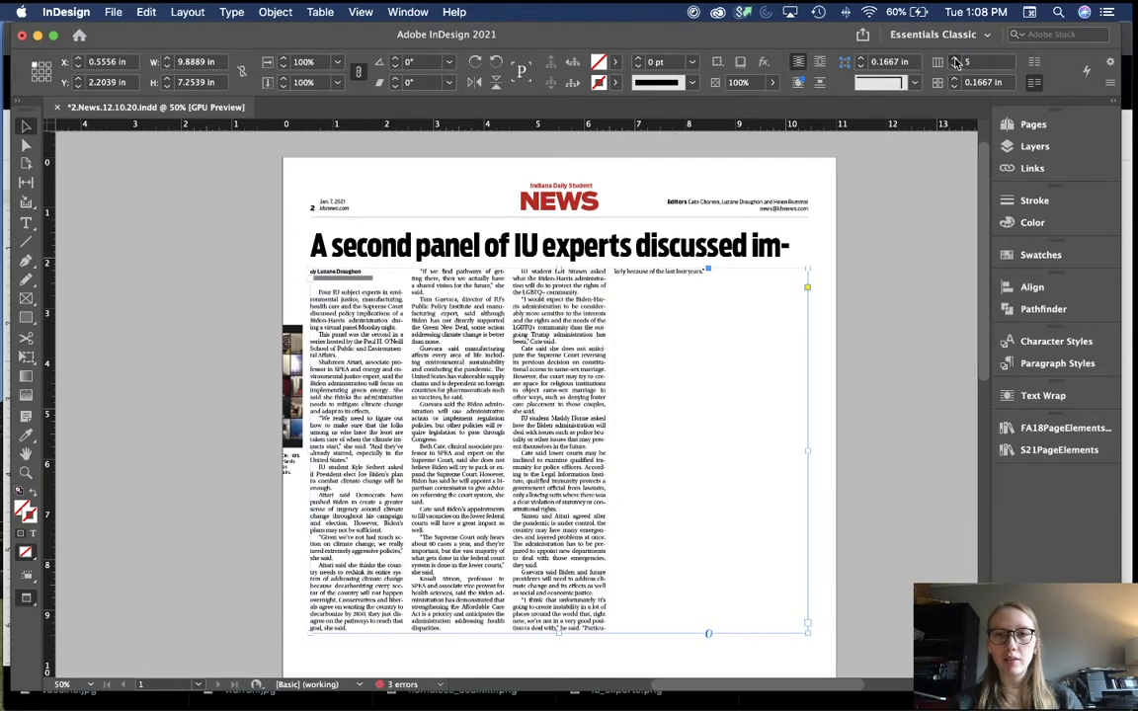
click(957, 60)
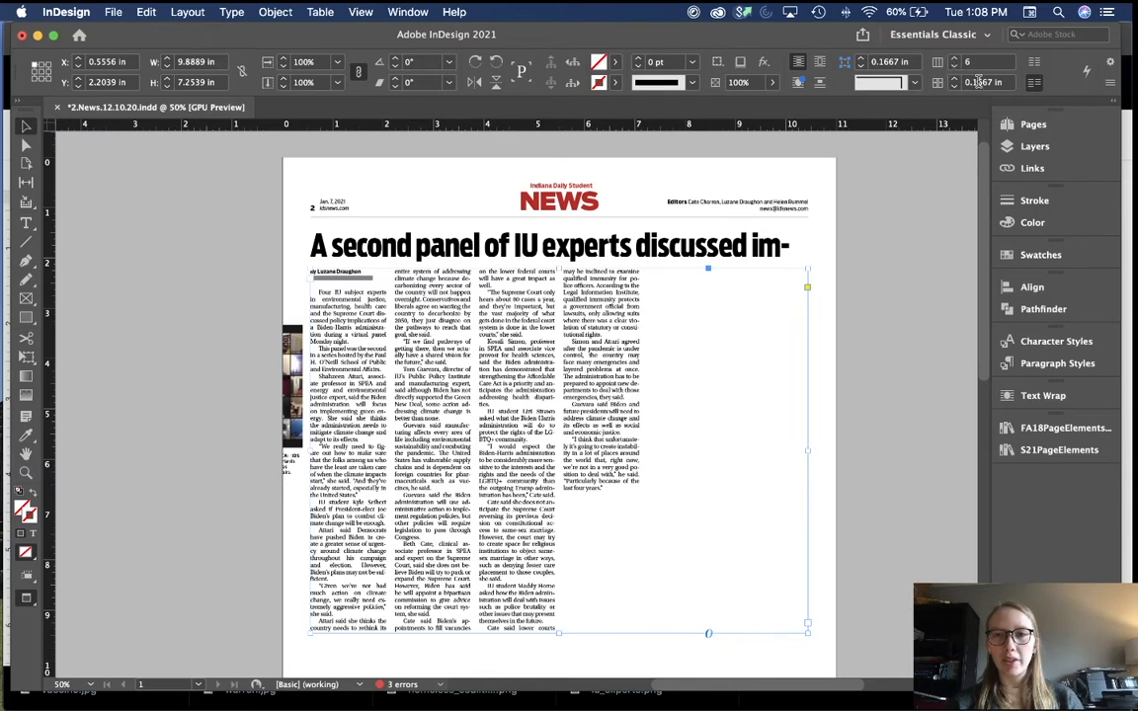
click(983, 82)
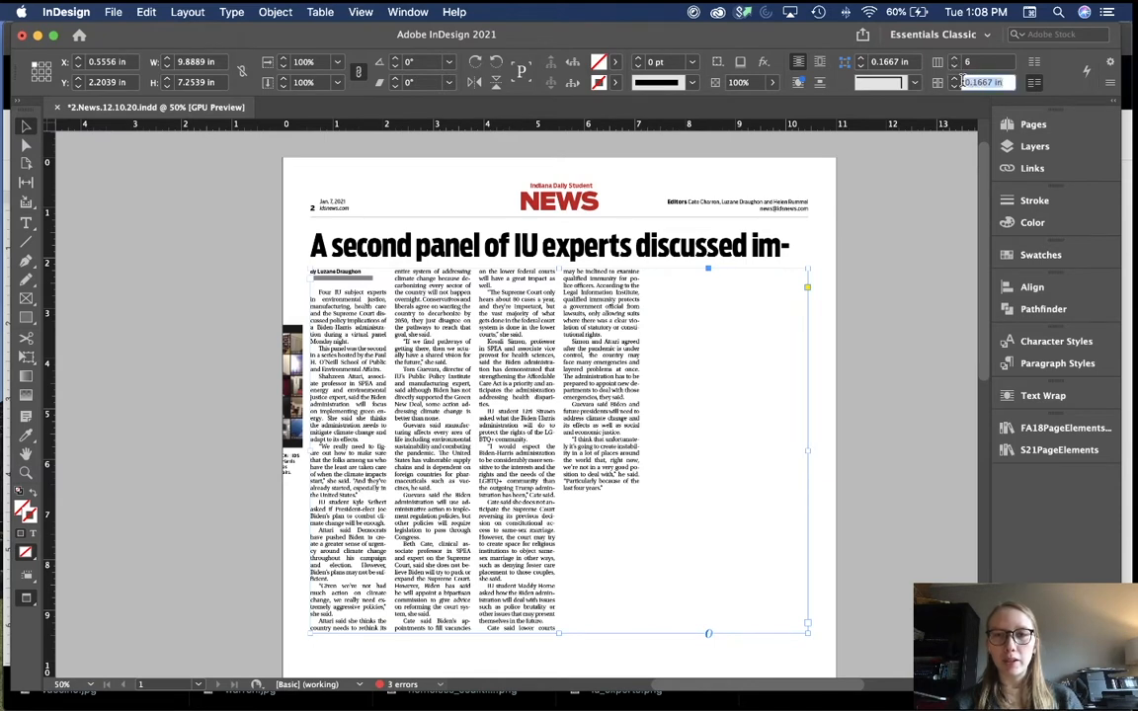
click(1001, 83)
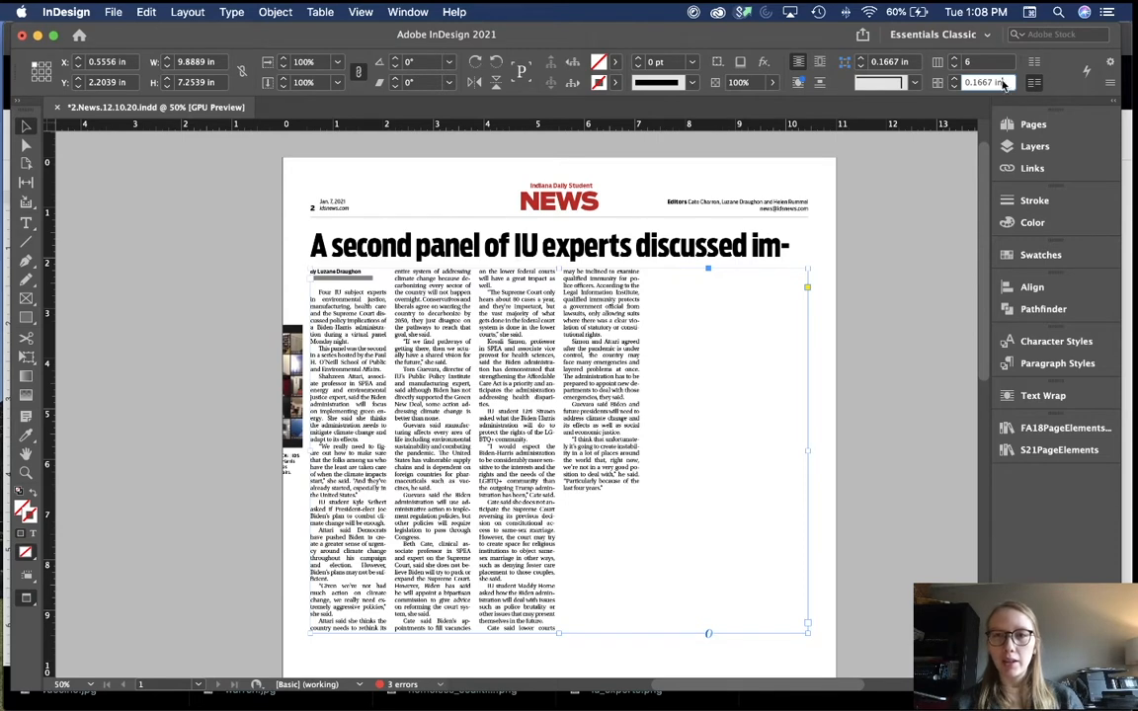
drag(1003, 84, 971, 85)
click(989, 85)
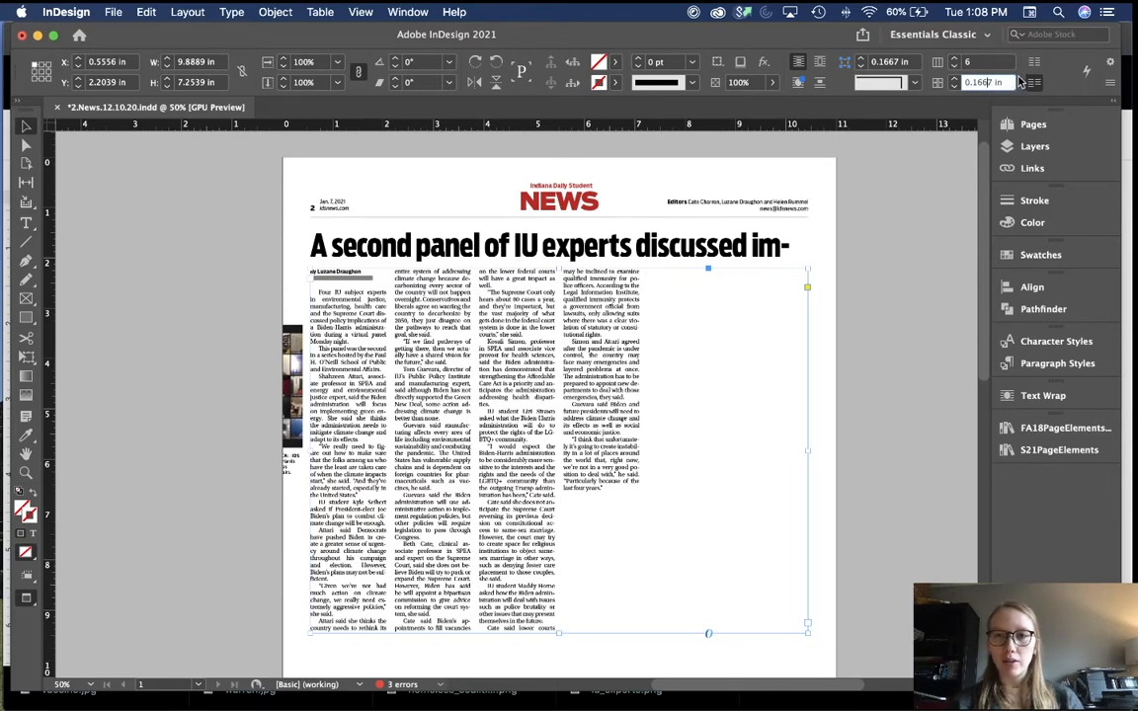
Step: Fit the six-column story frame to its text and show guides again
click(830, 251)
click(615, 366)
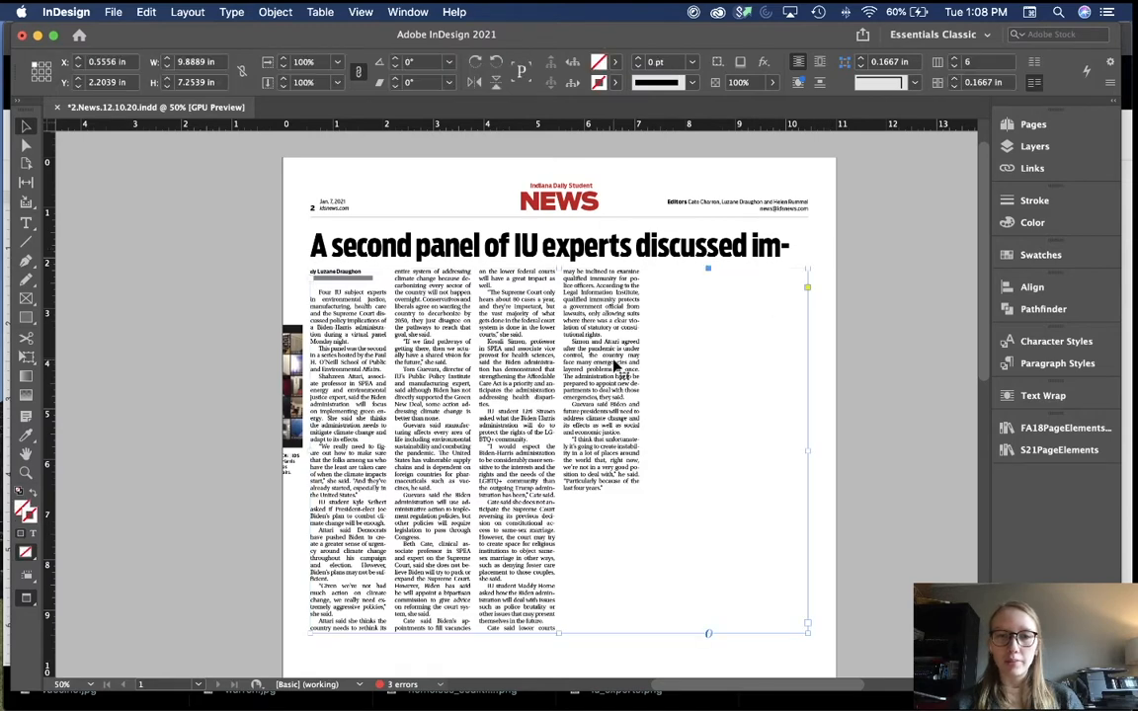
scroll(615, 366, down, 2)
scroll(614, 366, down, 2)
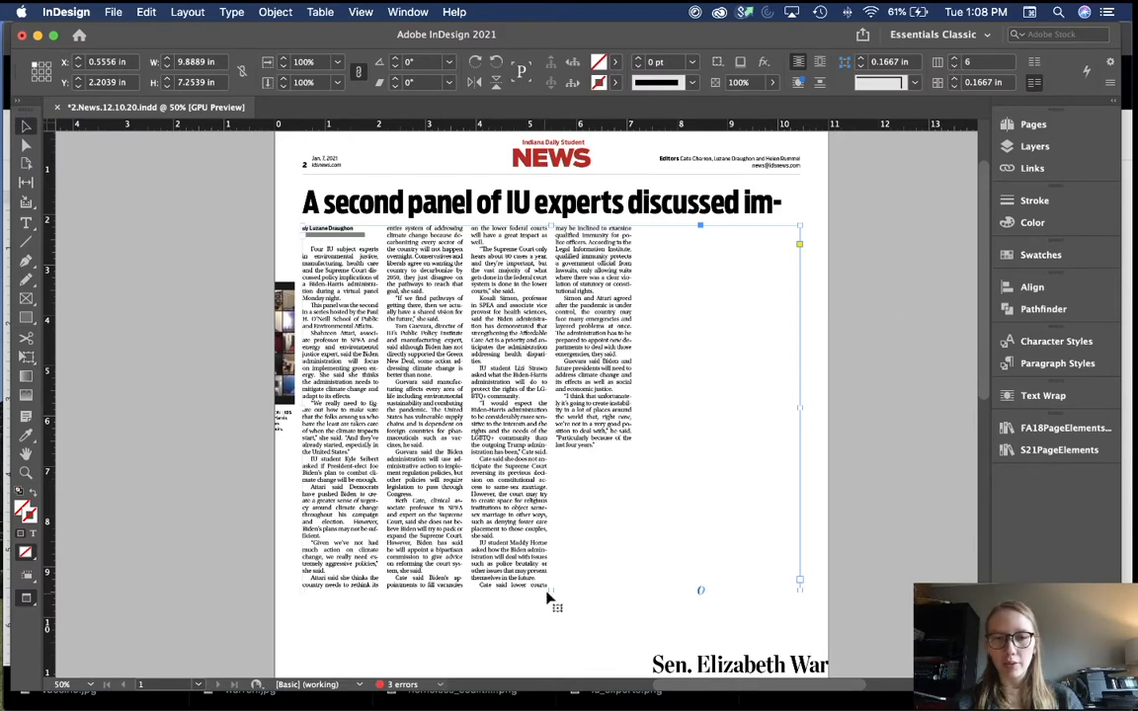
double_click(549, 592)
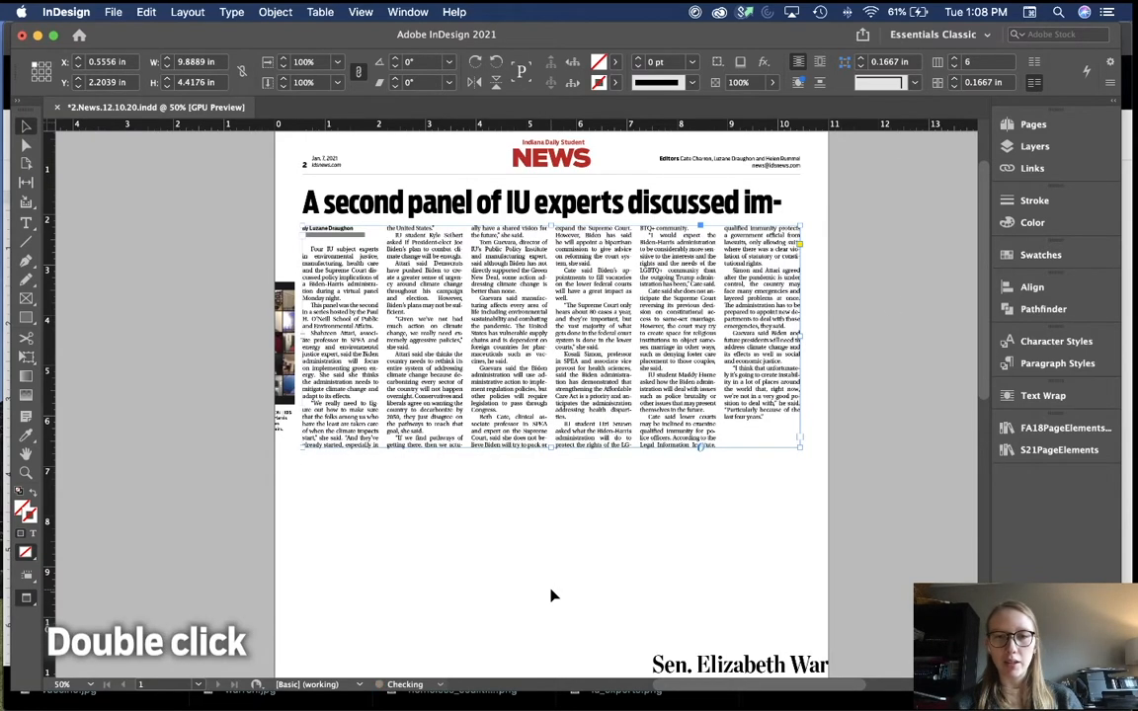
scroll(582, 529, up, 1)
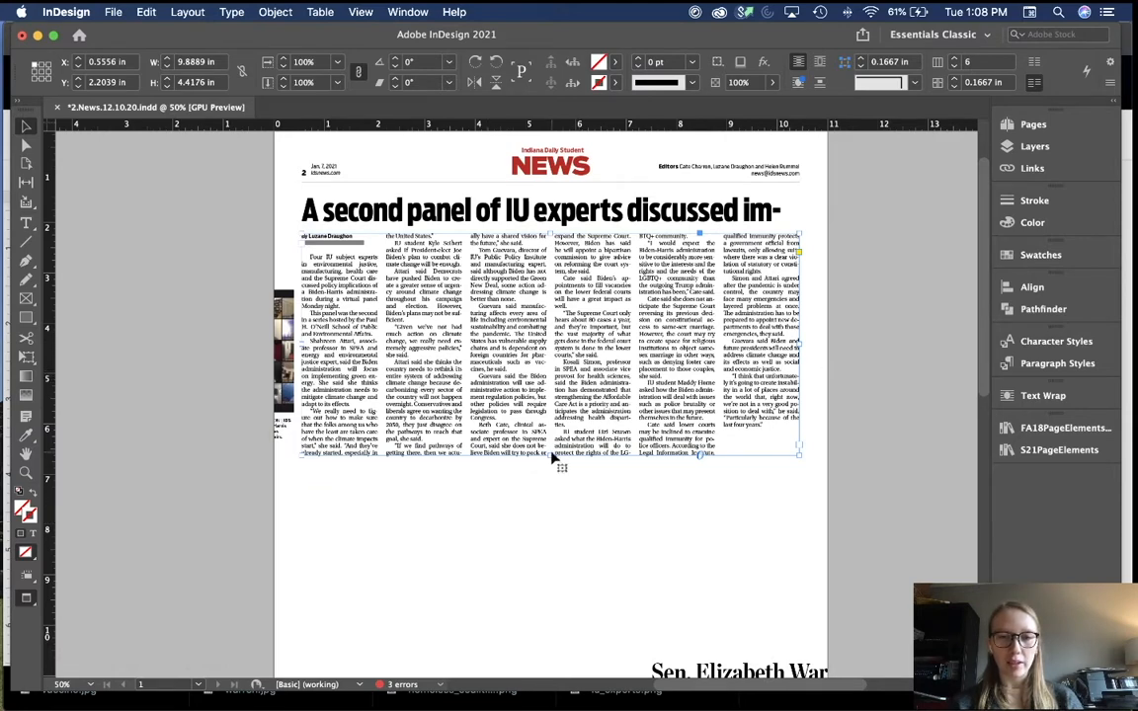
click(584, 547)
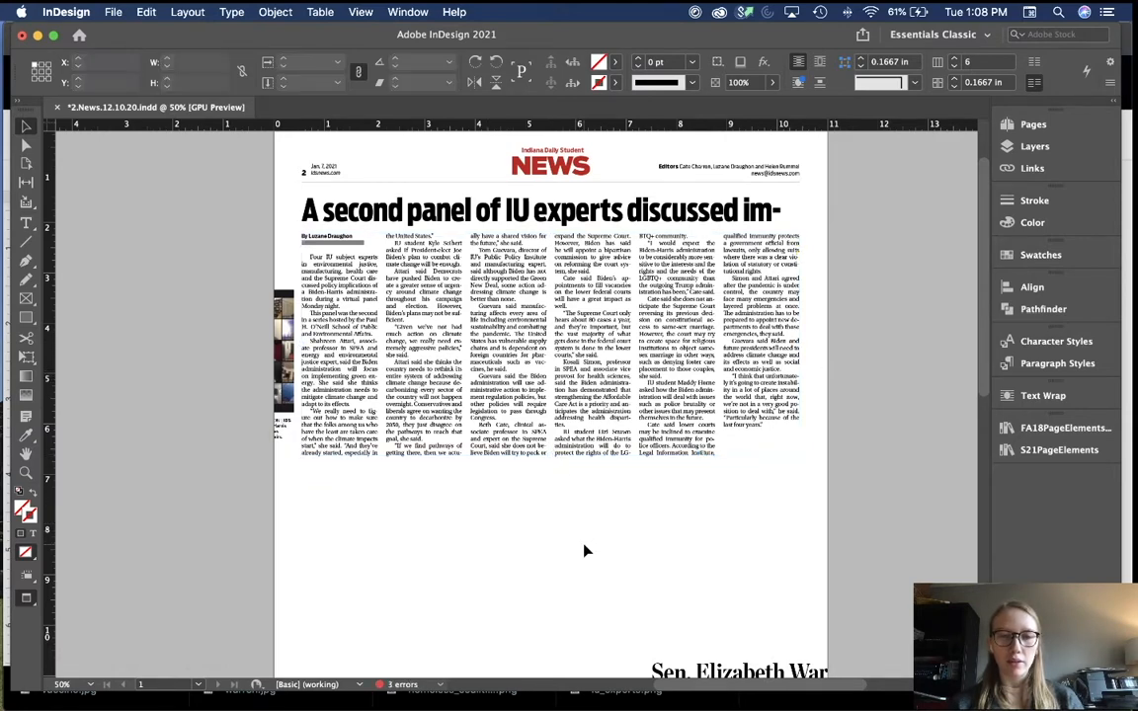
key(w)
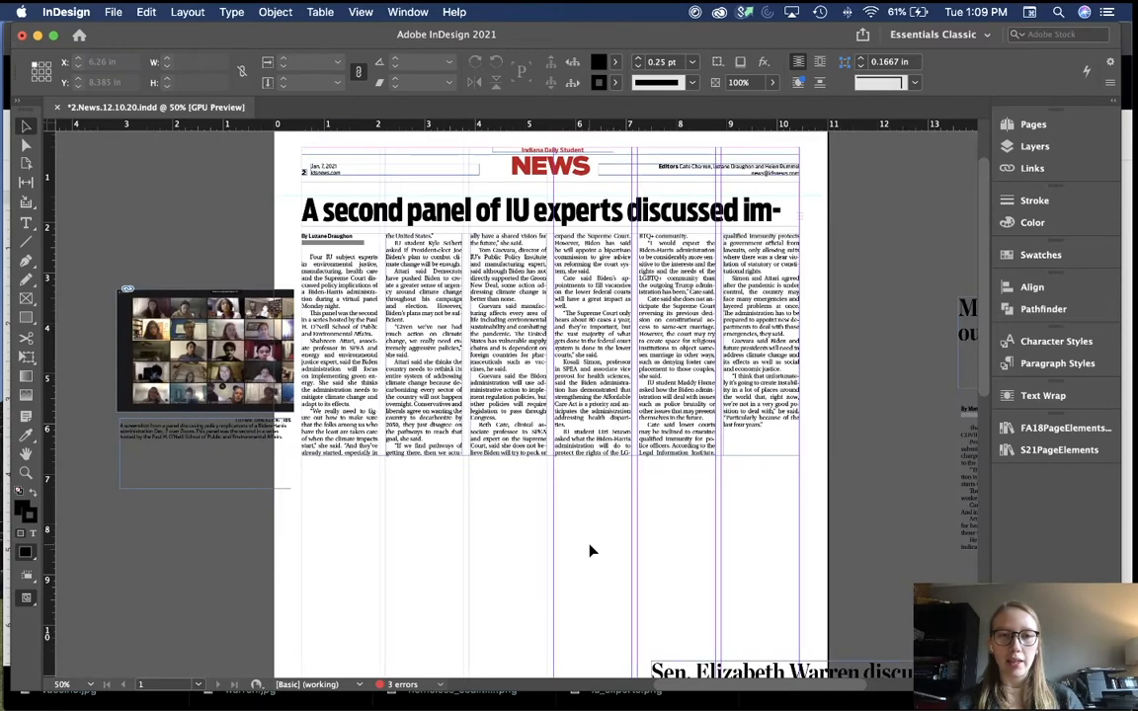
scroll(590, 550, left, 2)
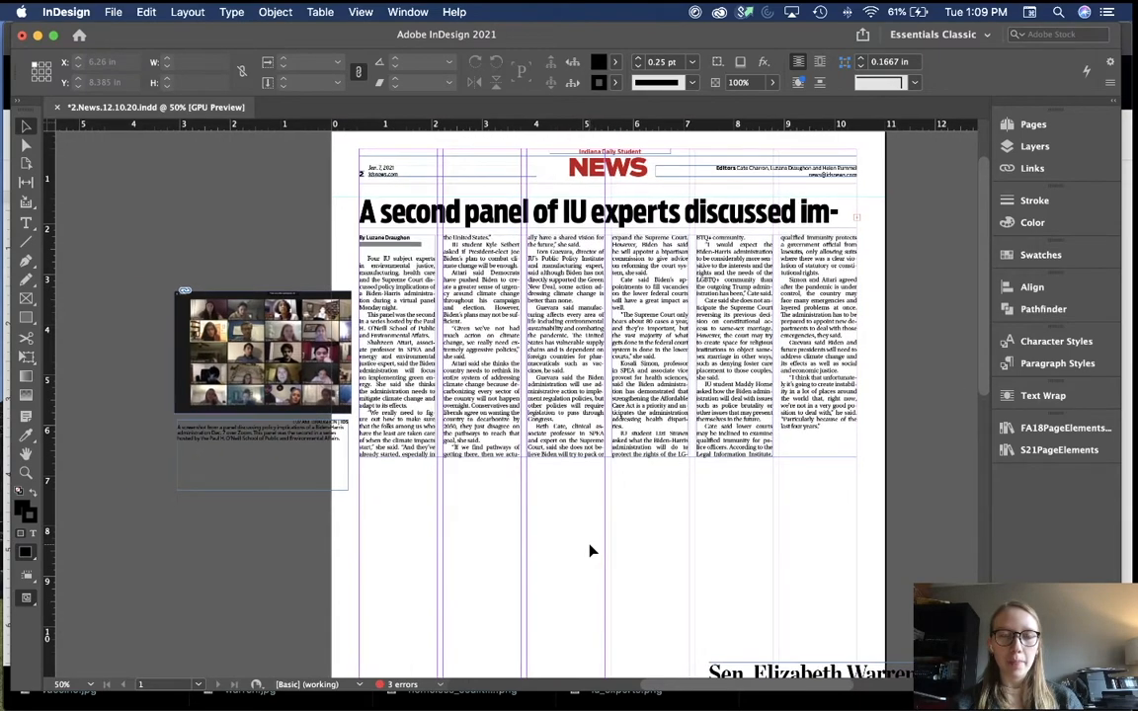
scroll(432, 423, down, 5)
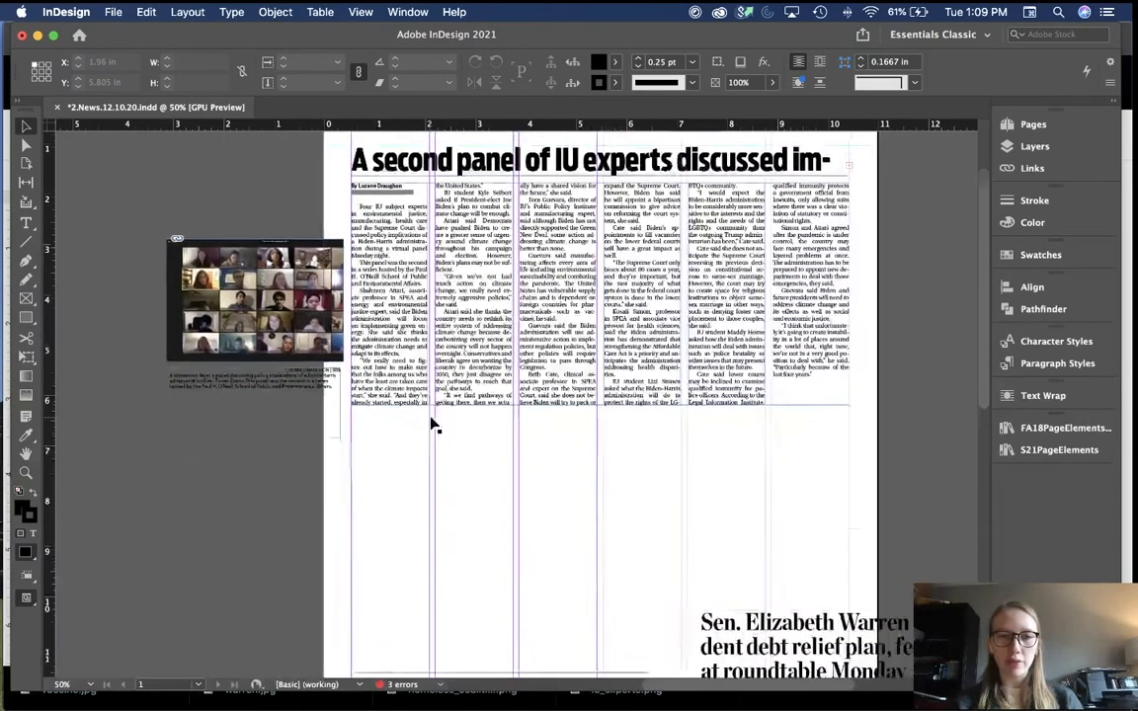
scroll(431, 424, up, 5)
scroll(434, 424, right, 1)
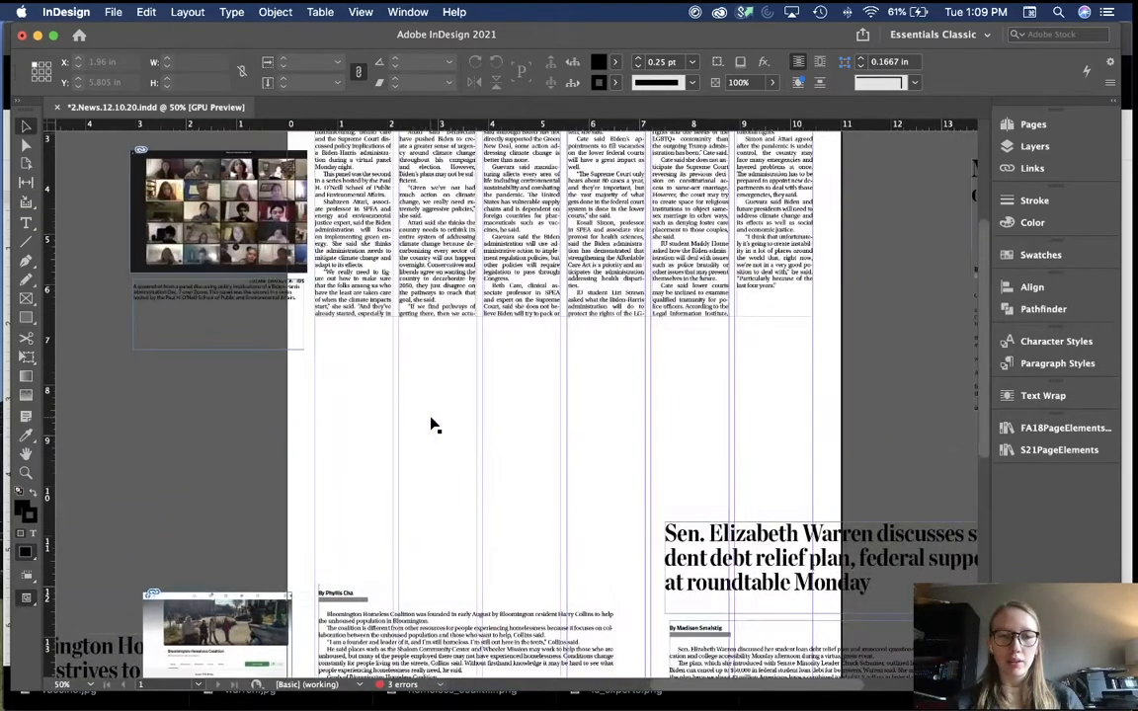
scroll(543, 387, up, 2)
scroll(543, 387, right, 1)
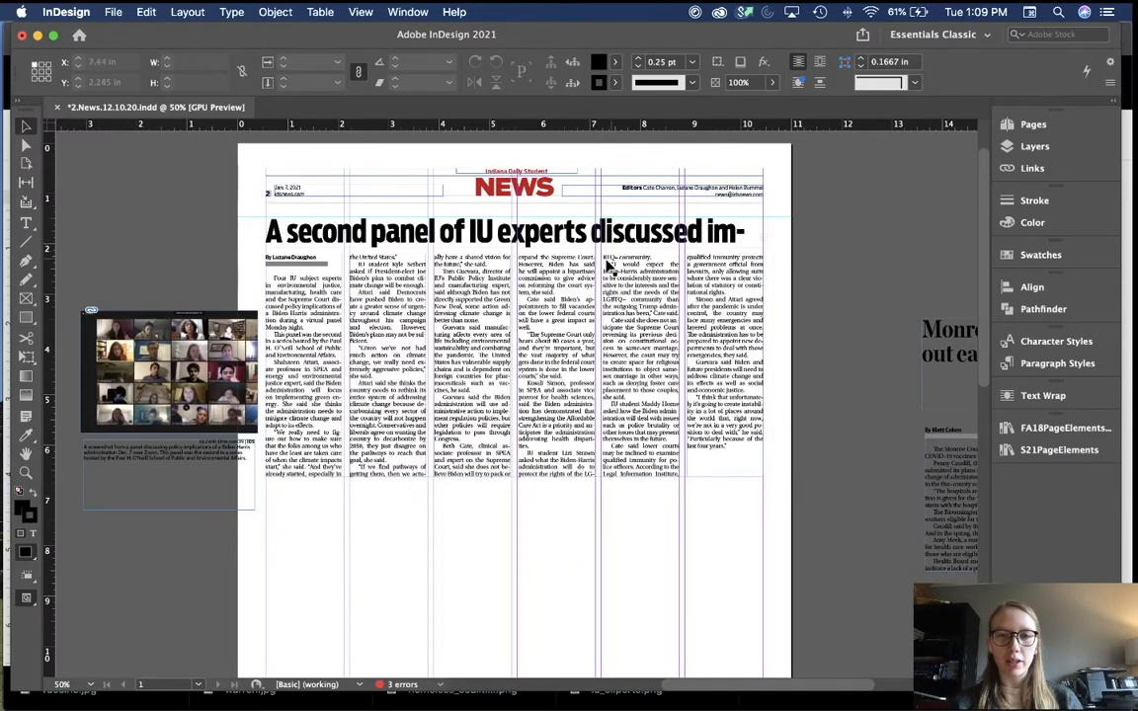
Step: Lengthen the story frame to rebalance its columns and drag the Zoom screenshot onto the right columns
click(494, 472)
drag(513, 477, 514, 542)
click(512, 597)
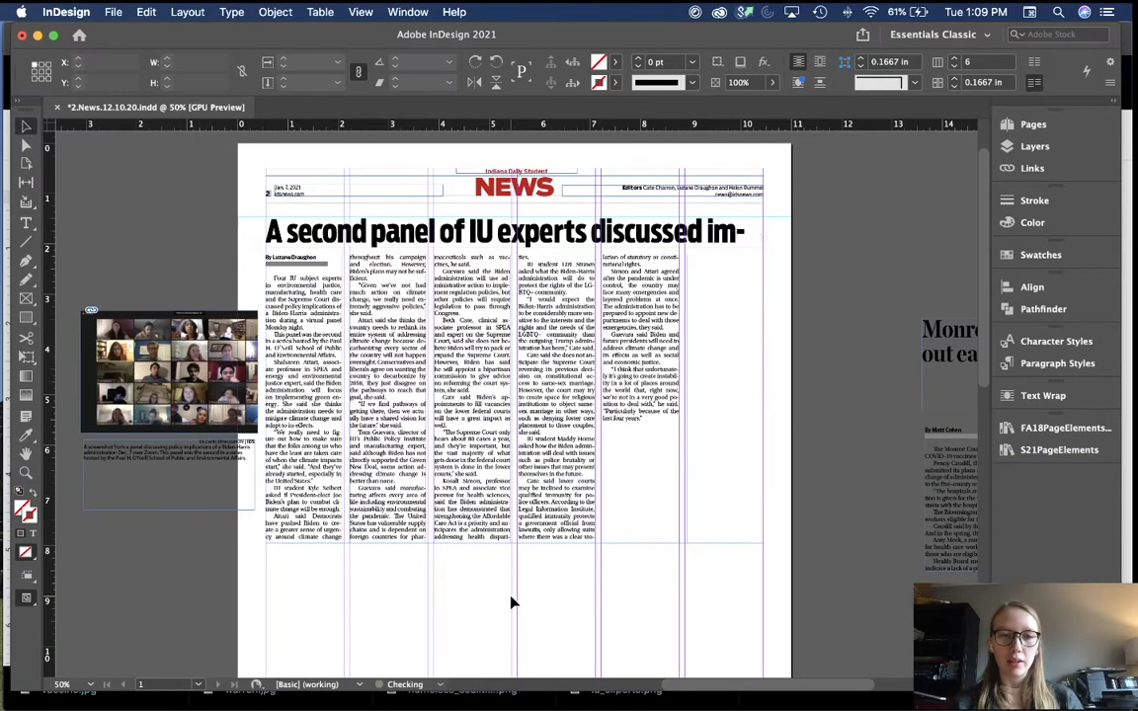
scroll(511, 601, left, 5)
drag(335, 379, 841, 322)
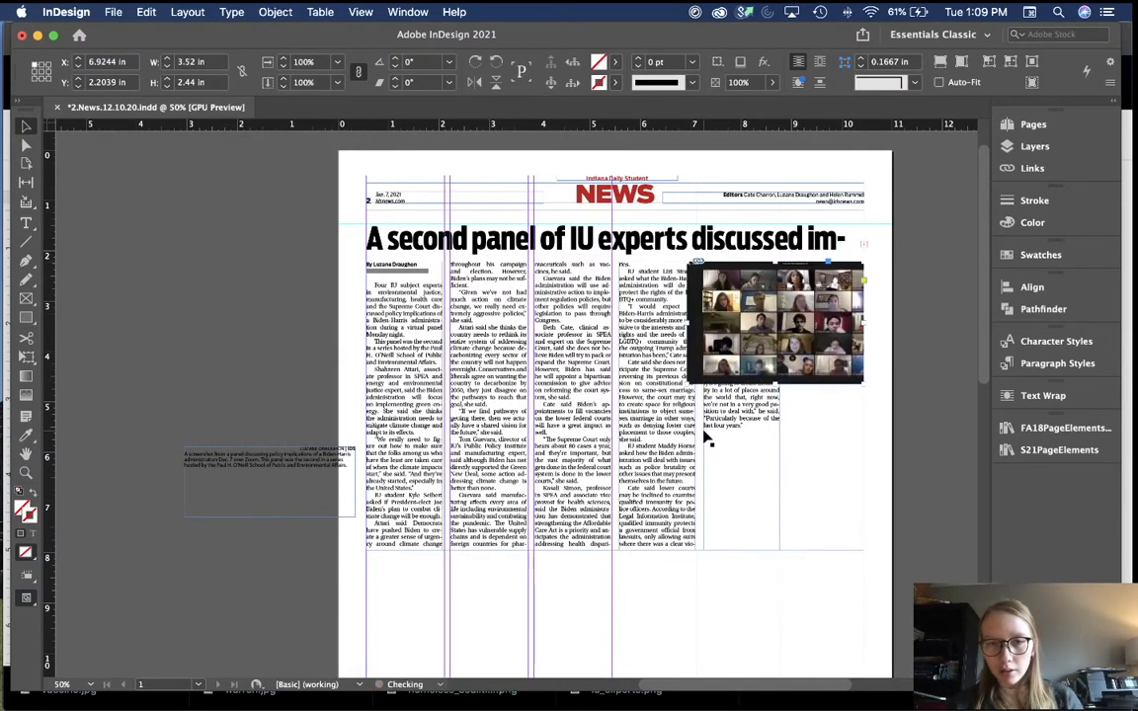
Step: Shrink the Zoom screenshot to fit the width of the two right columns
key(super+equal)
key(super+equal)
scroll(536, 454, down, 2)
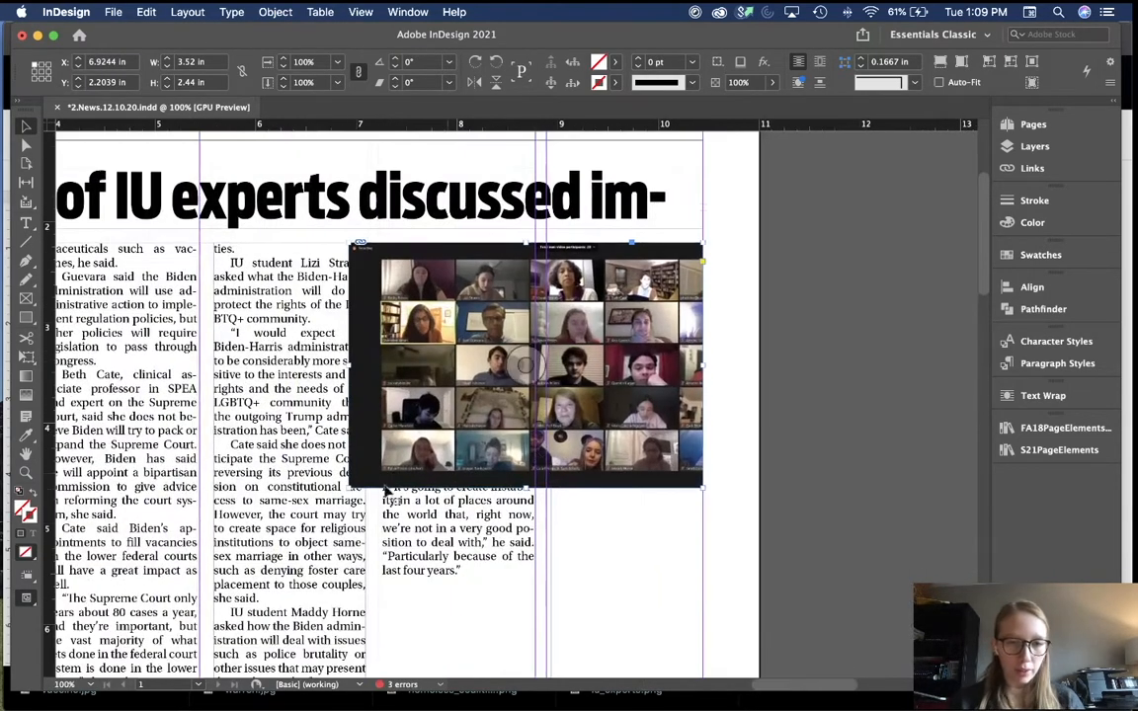
drag(348, 486, 380, 452)
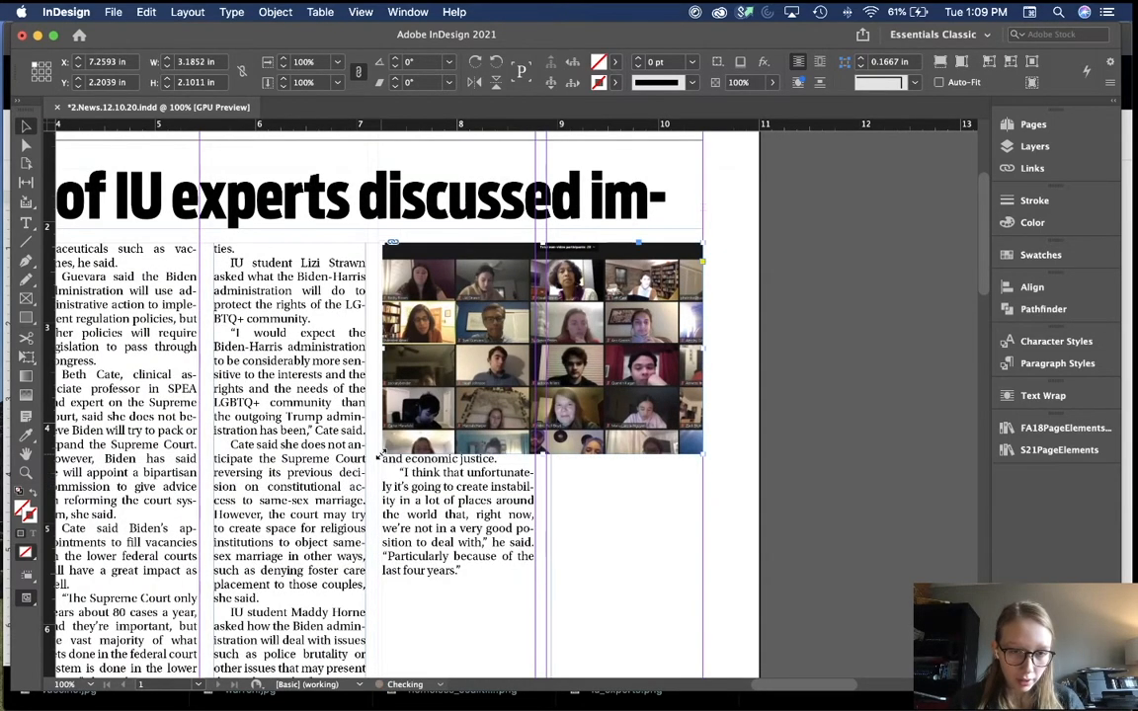
key(super+equal)
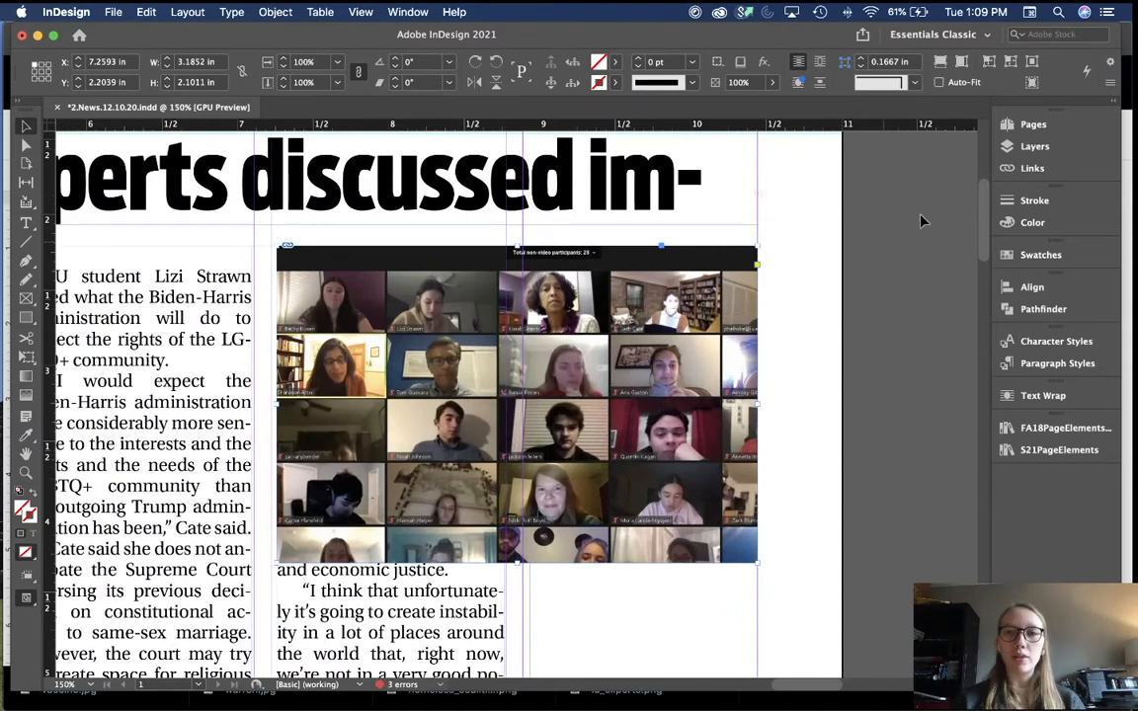
scroll(422, 355, left, 3)
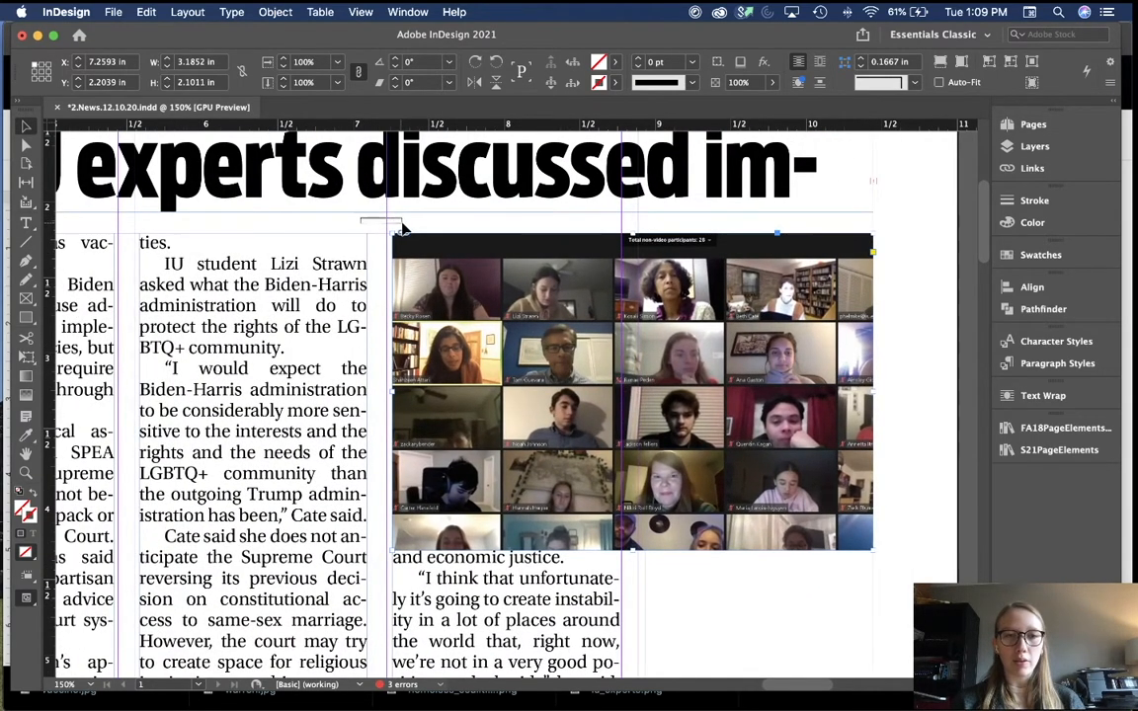
click(400, 228)
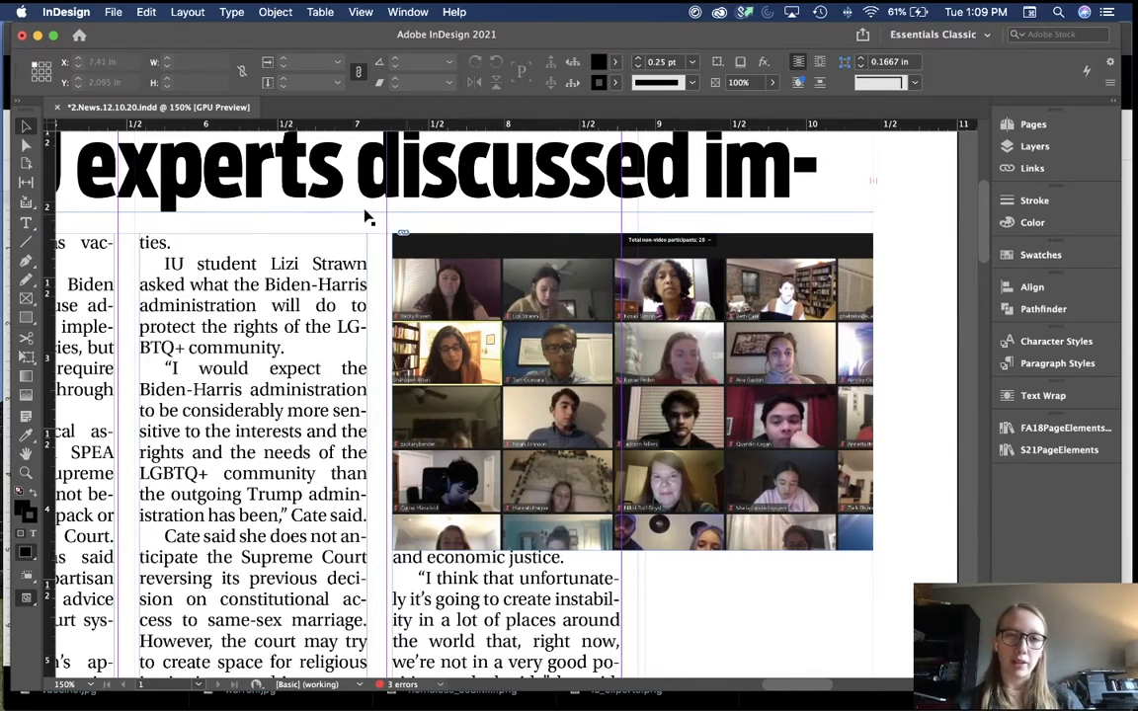
scroll(393, 276, down, 2)
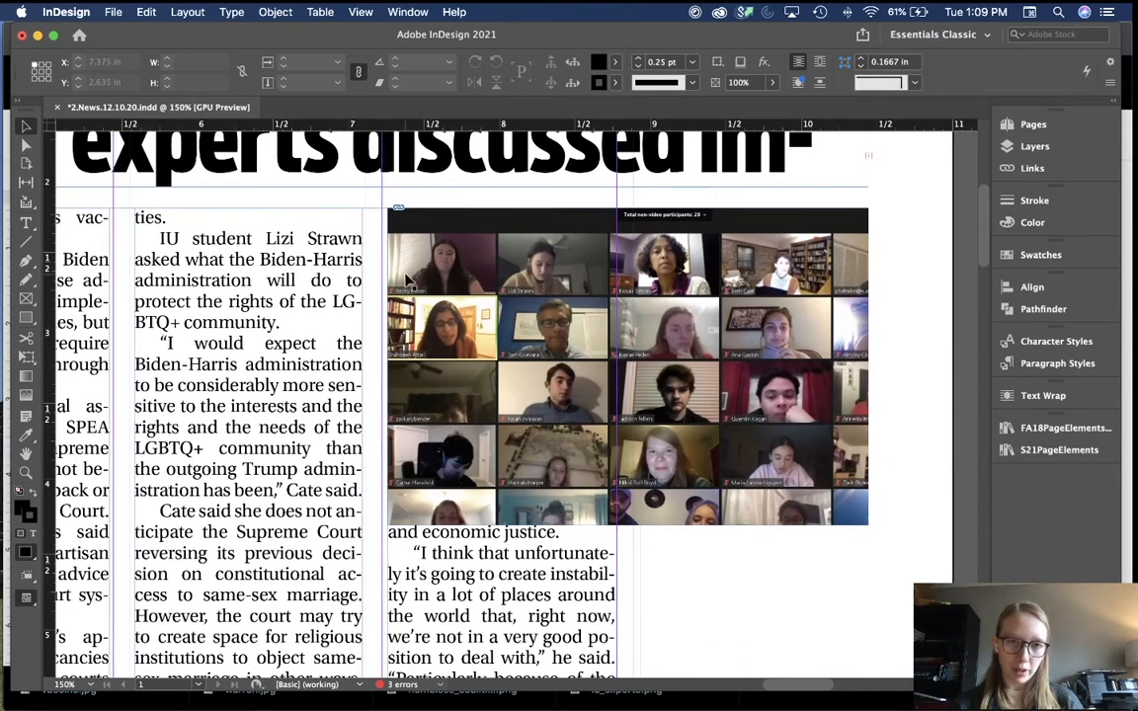
Step: Crop the photo's left edge, fill the frame proportionally, and shift the image left
click(393, 279)
drag(393, 381, 388, 341)
key(super+minus)
key(super+minus)
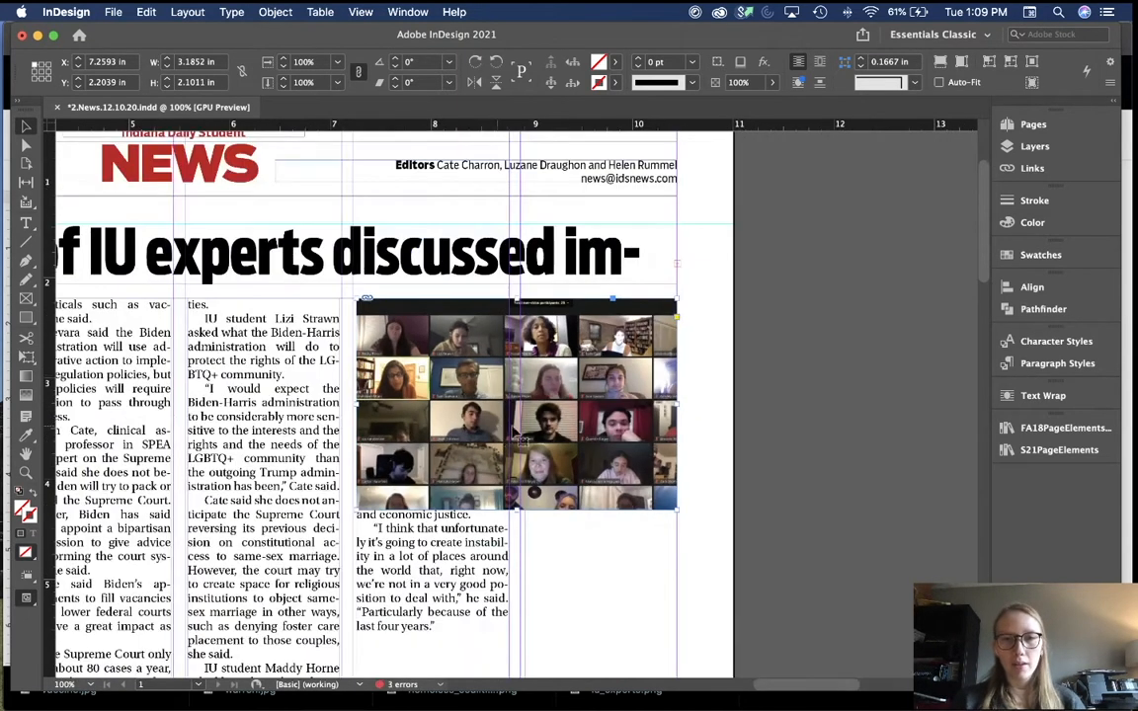
key(super+alt+shift+c)
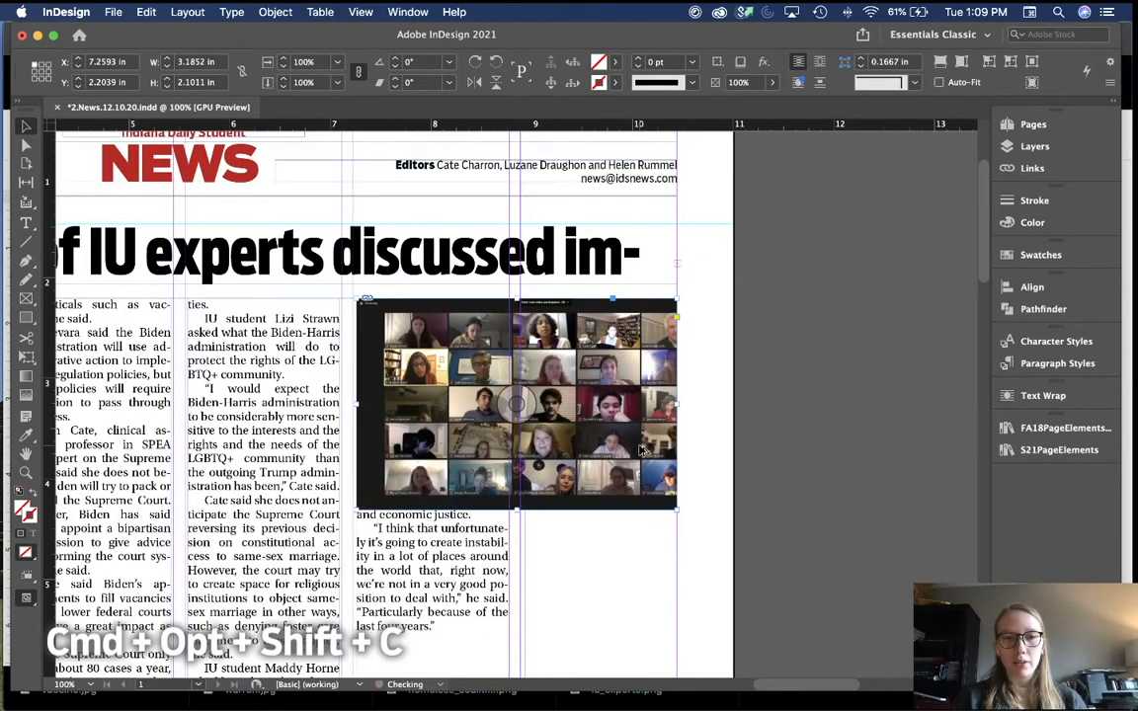
double_click(454, 361)
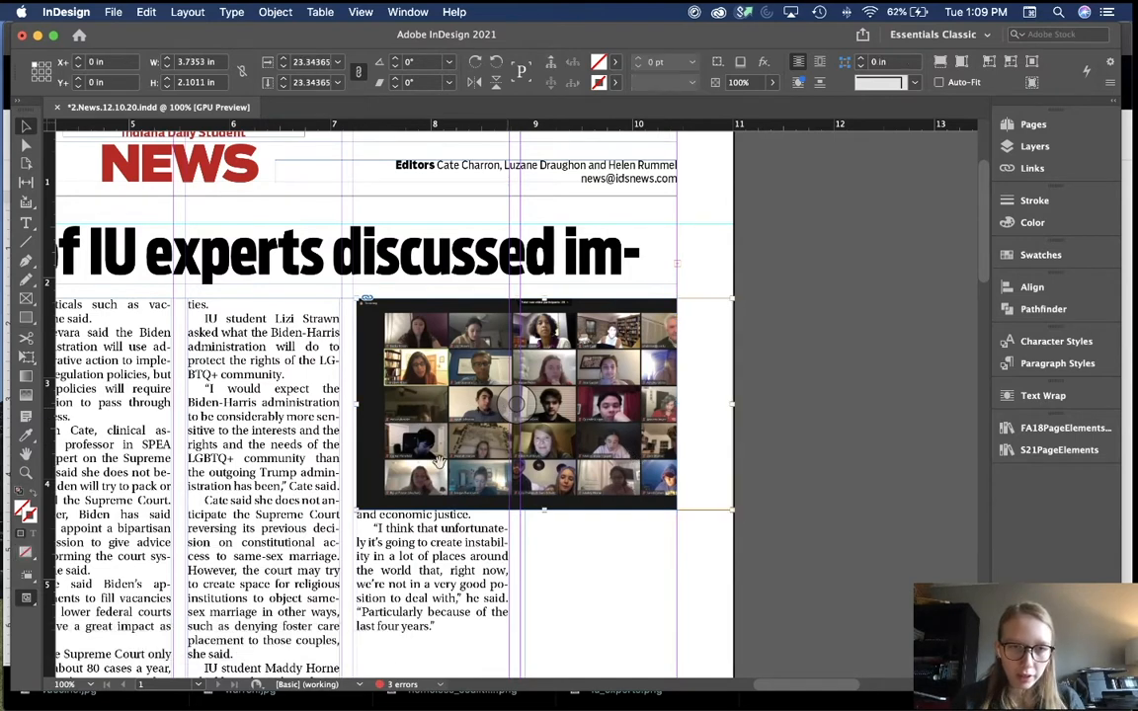
key(shift+Left)
key(shift+Left)
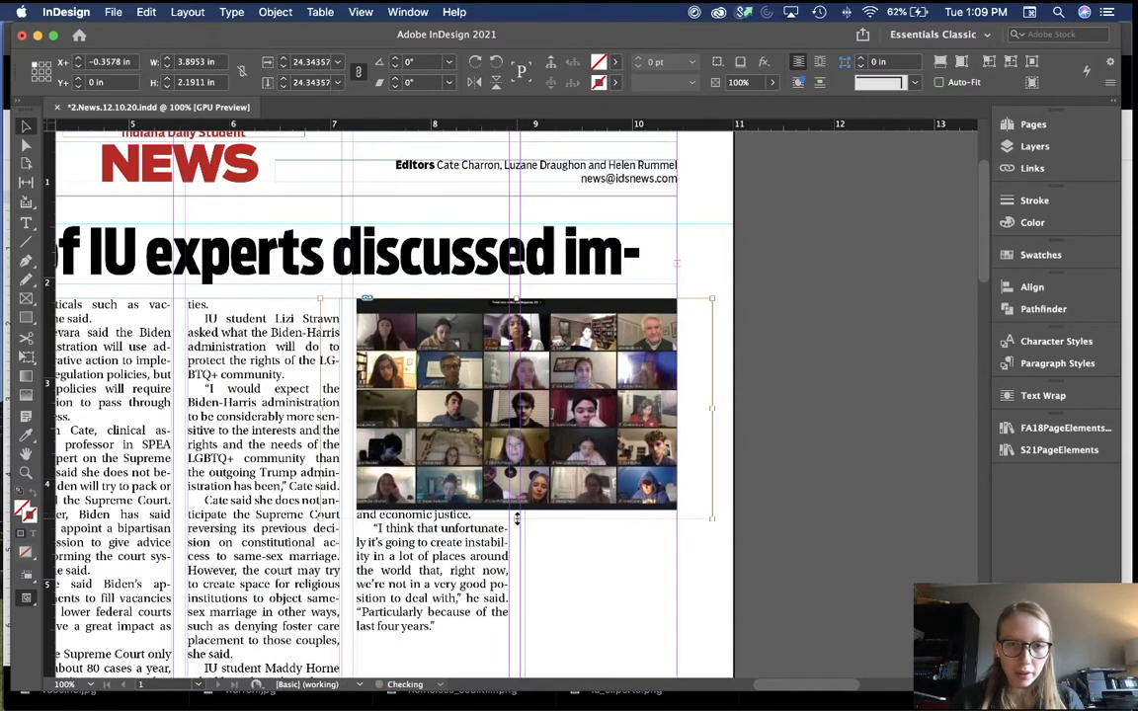
click(774, 454)
Step: Trim the photo's top and bottom to 3.1852 × 1.895 in and move it to the column top
click(518, 304)
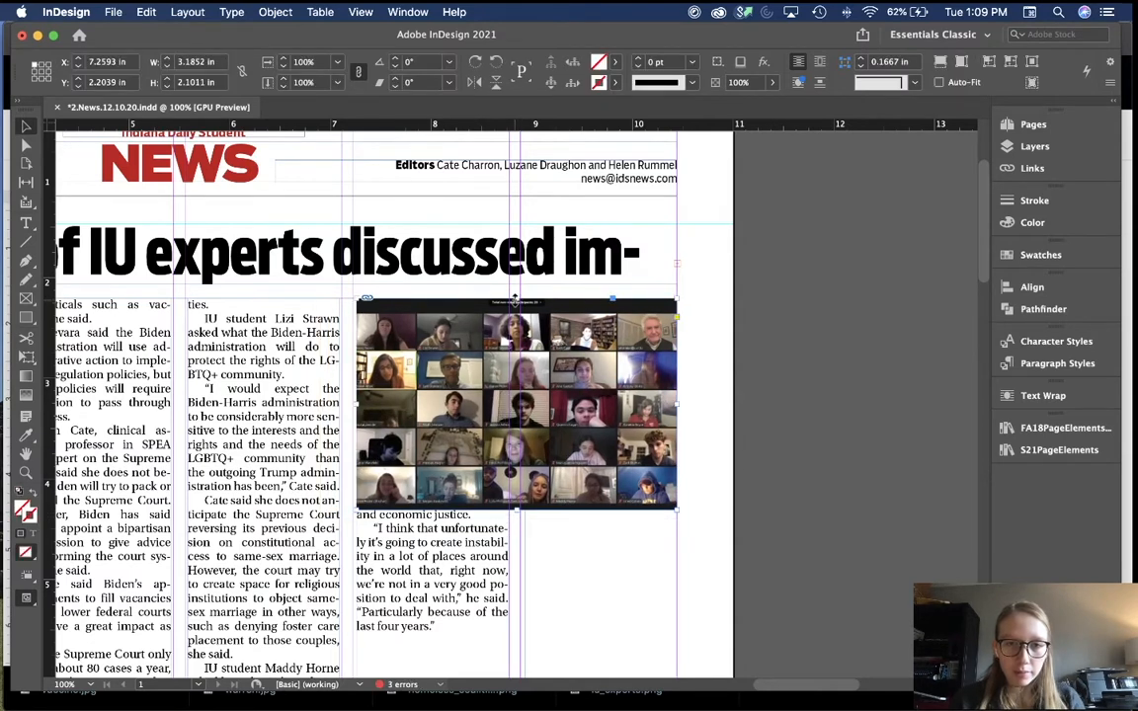
drag(516, 298, 514, 314)
drag(521, 511, 522, 504)
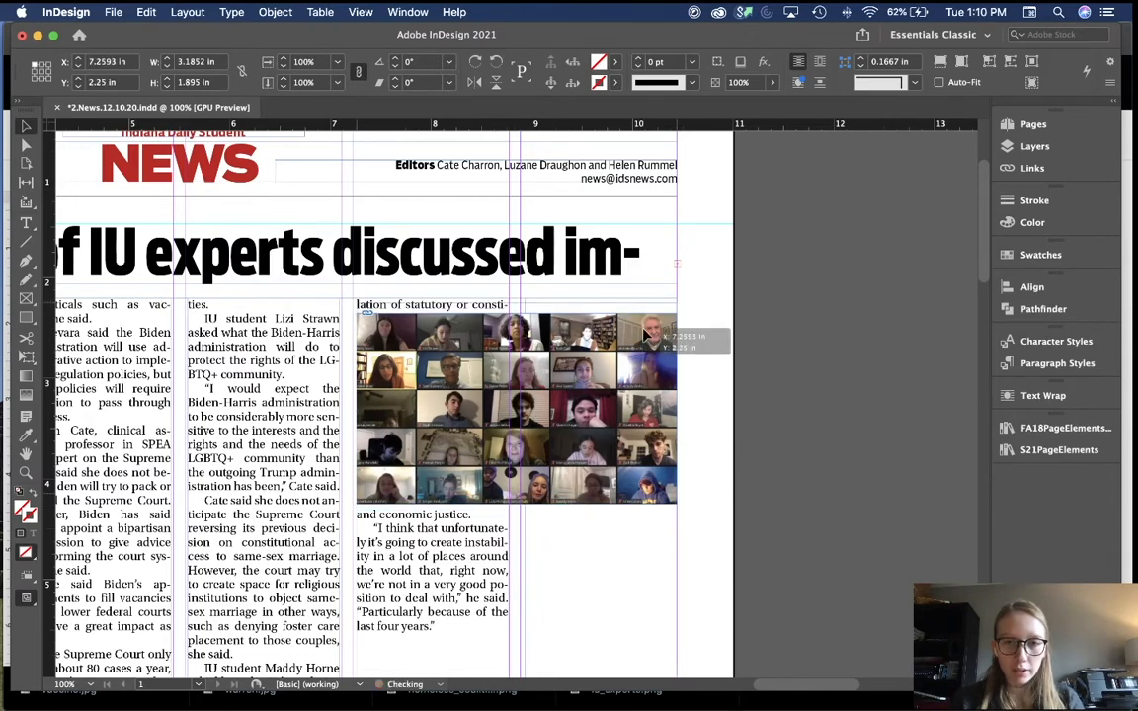
drag(629, 365, 629, 350)
key(super+minus)
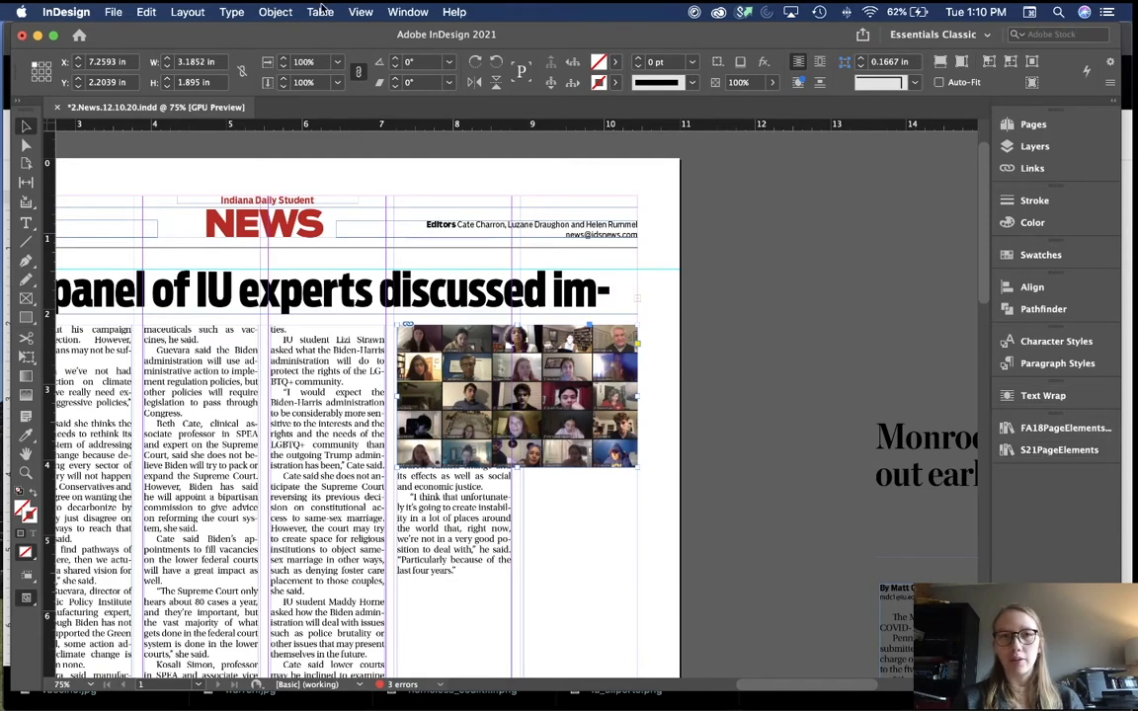
Step: Apply Wrap around bounding box to the photo with a 0.125 in bottom offset
click(407, 10)
click(407, 11)
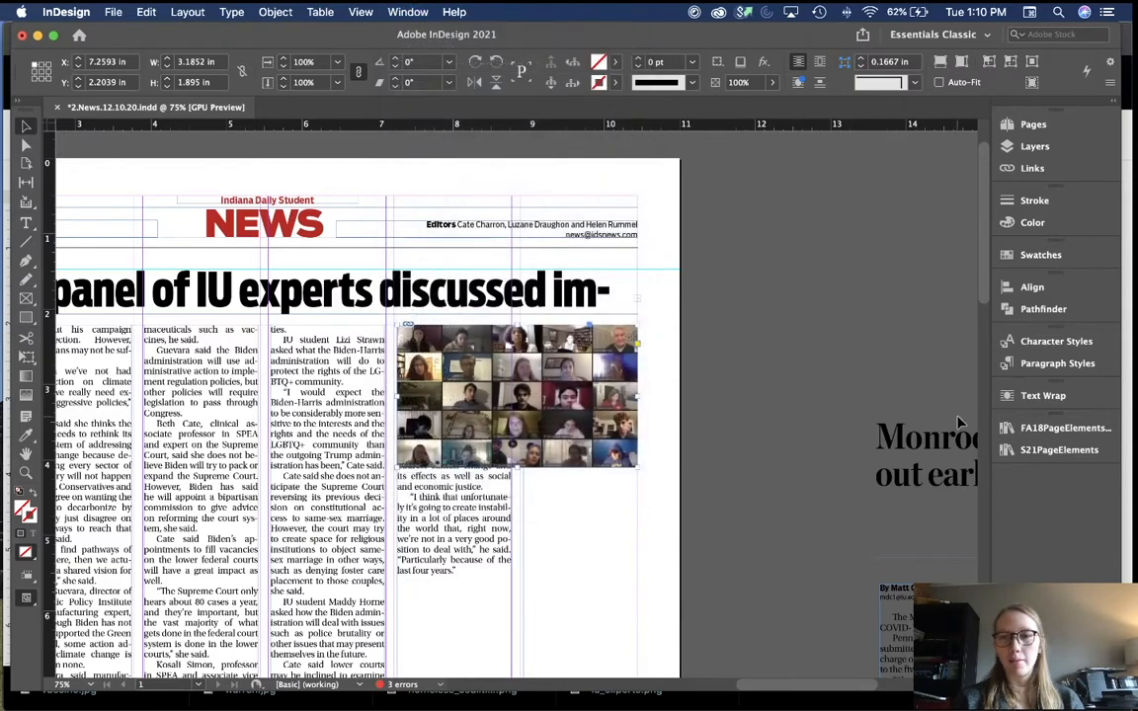
click(1057, 396)
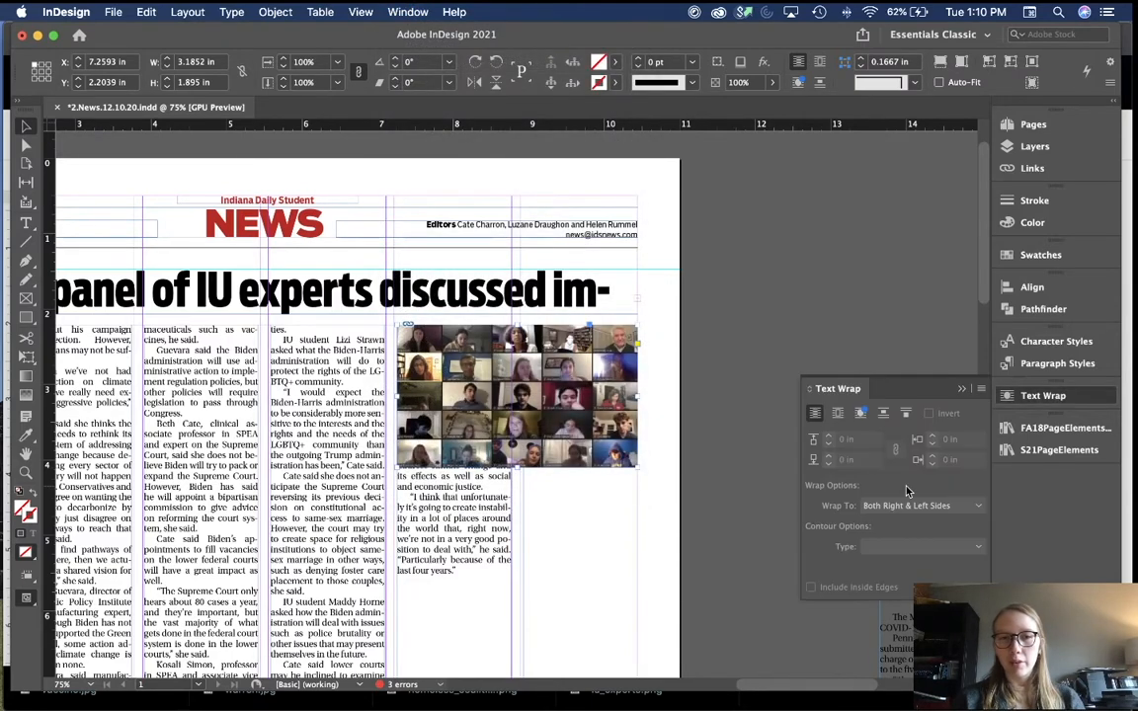
click(834, 416)
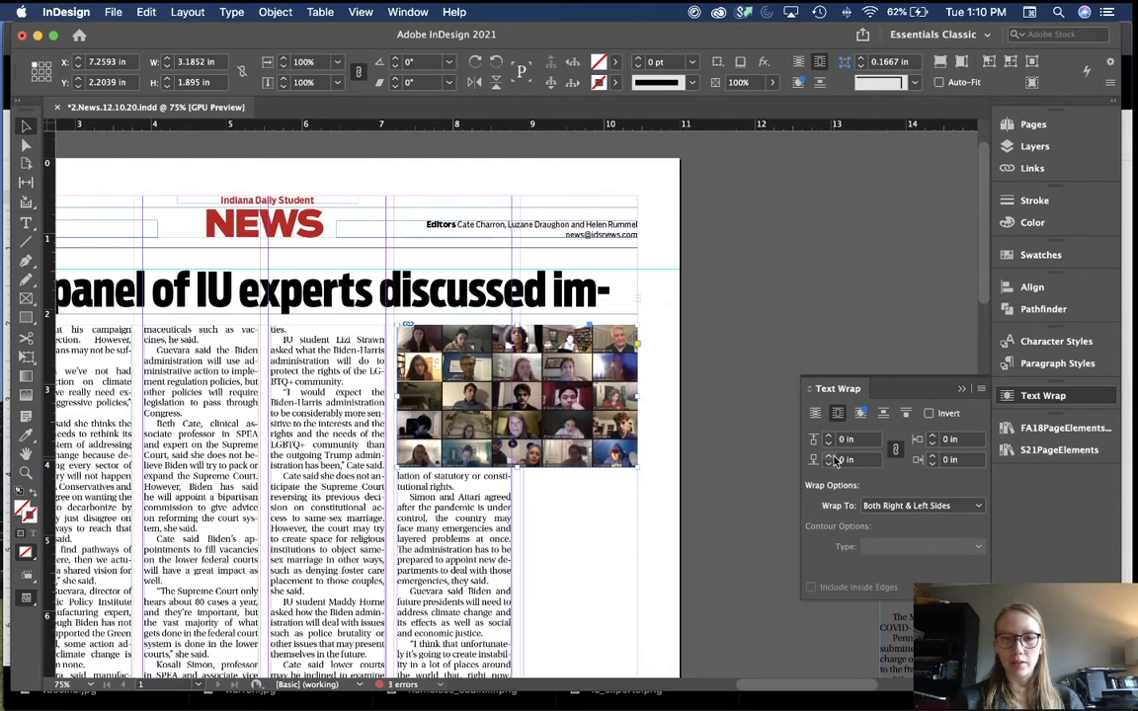
click(900, 451)
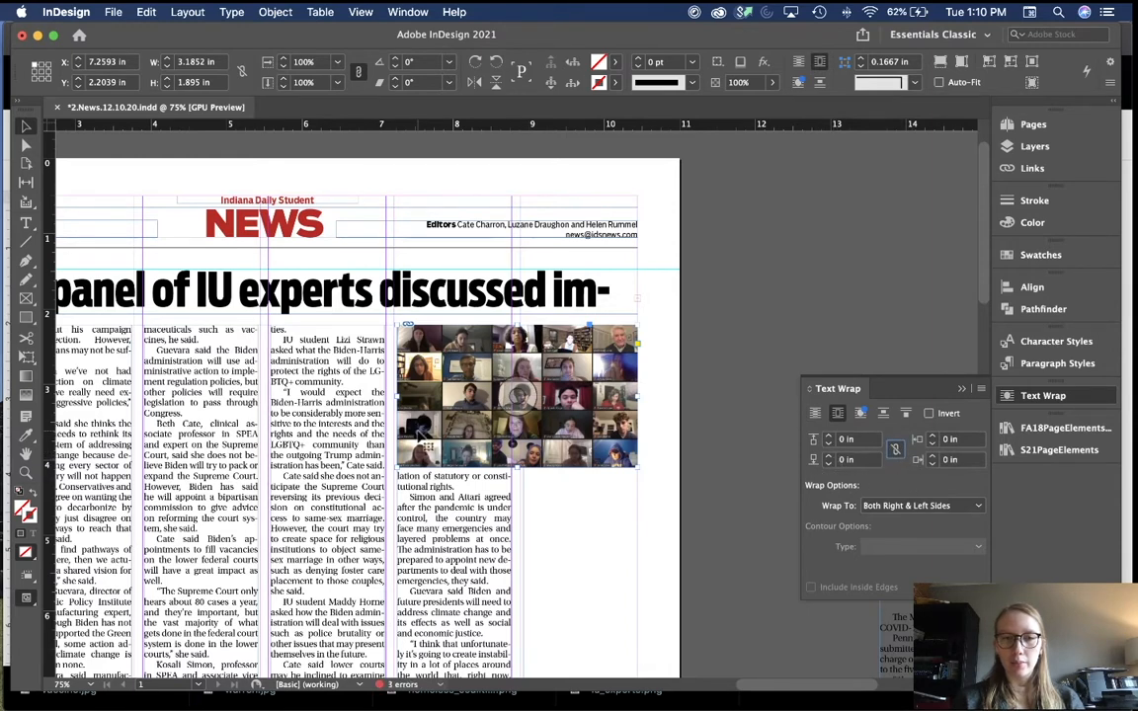
click(829, 456)
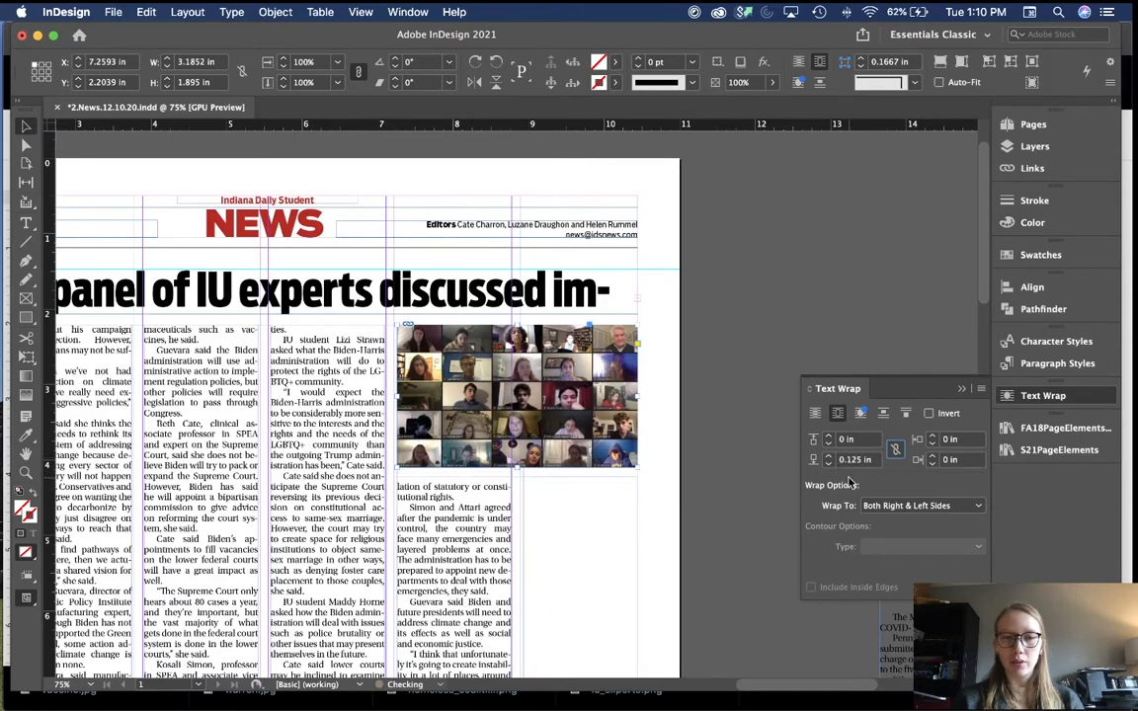
click(599, 519)
Step: Reselect the photo to confirm its wrap offset, then zoom out to the page and pasteboard
scroll(673, 527, down, 3)
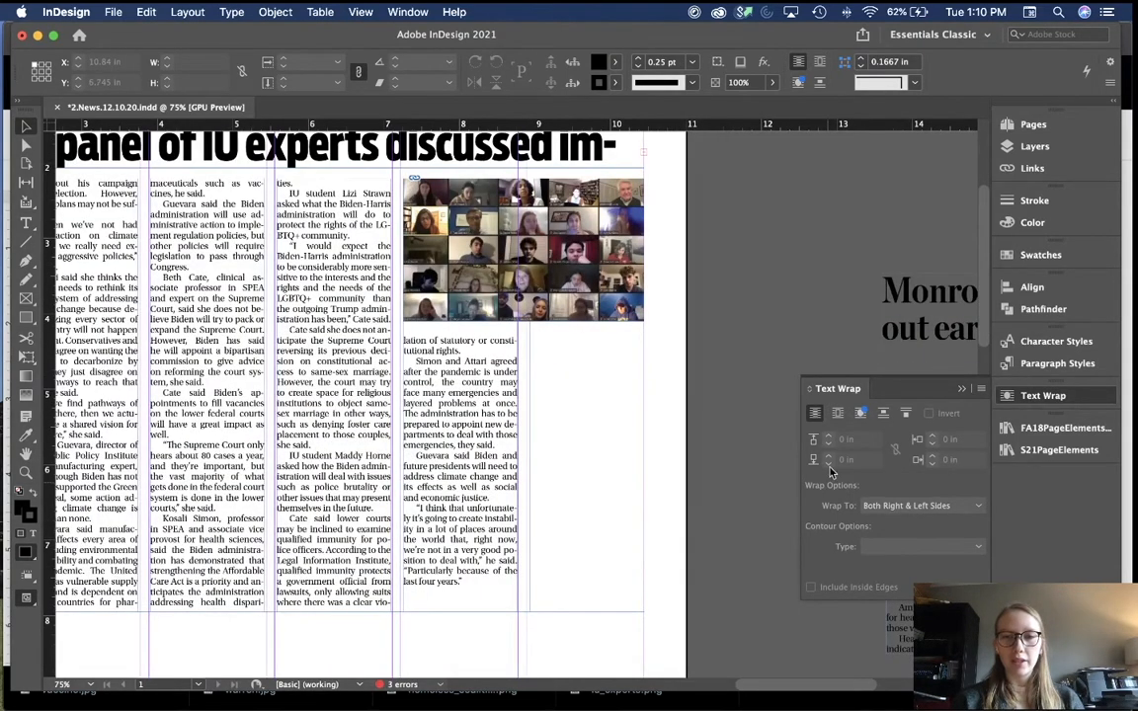
click(632, 315)
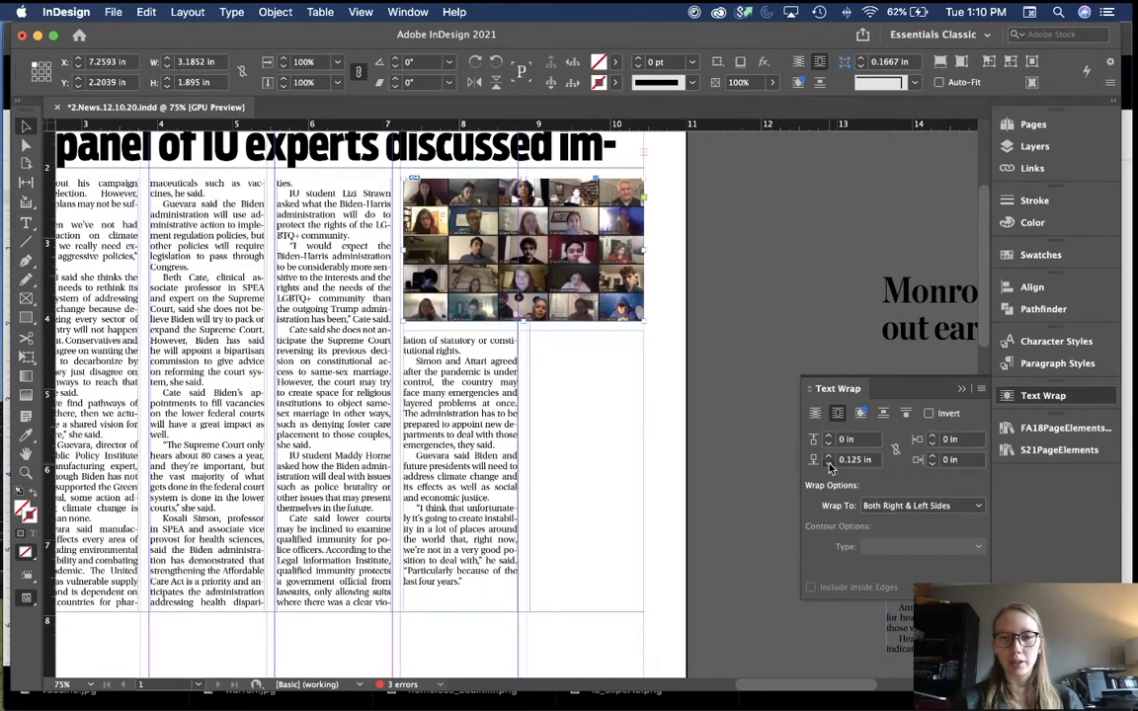
click(829, 463)
click(620, 394)
scroll(619, 395, left, 10)
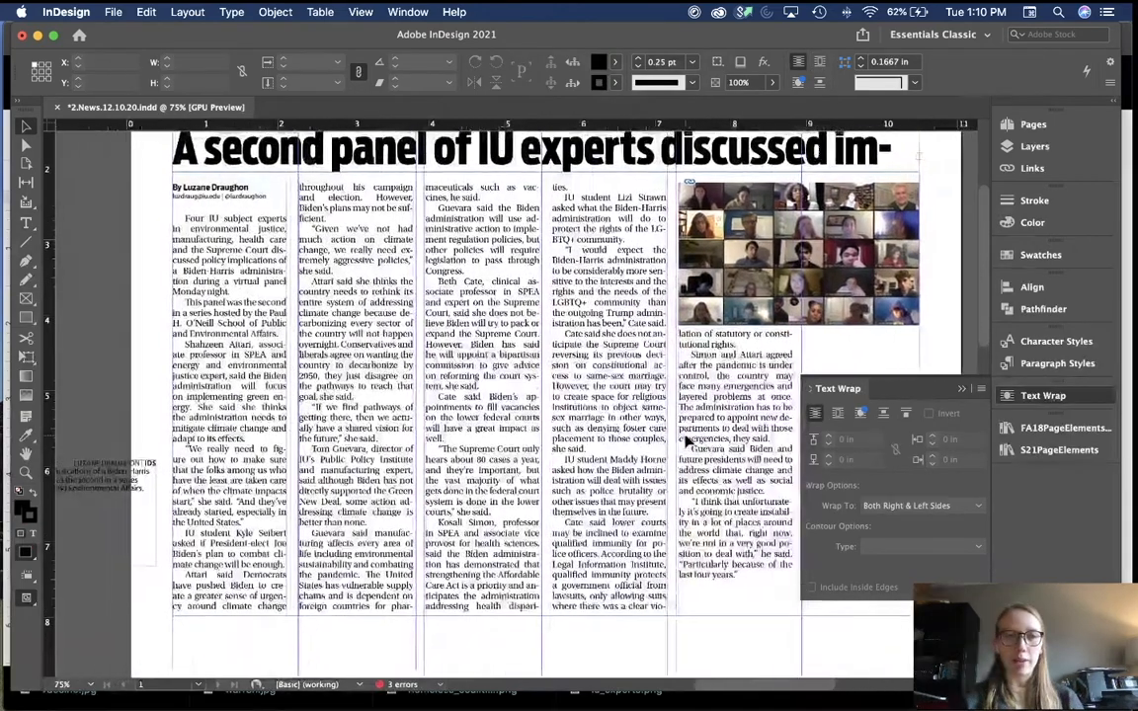
key(super+minus)
scroll(231, 473, right, 4)
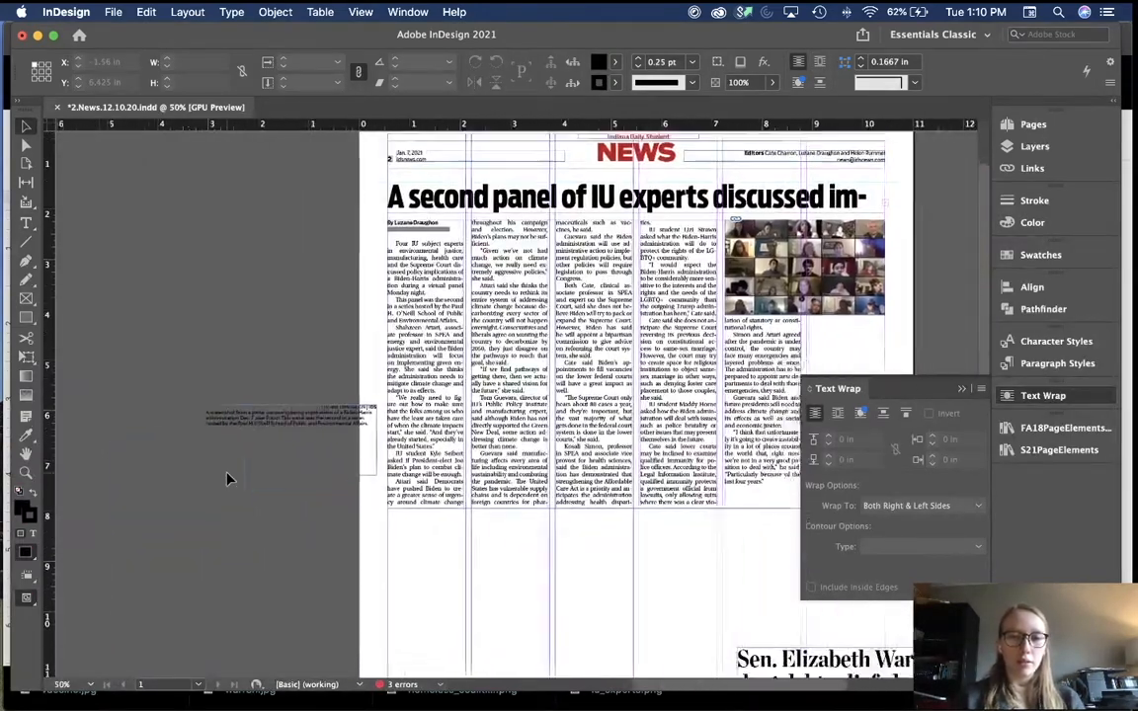
Step: Move the caption from the pasteboard beneath the photo and nudge it into position
drag(253, 446, 778, 336)
key(super+equal)
key(super+equal)
key(super+equal)
key(super+equal)
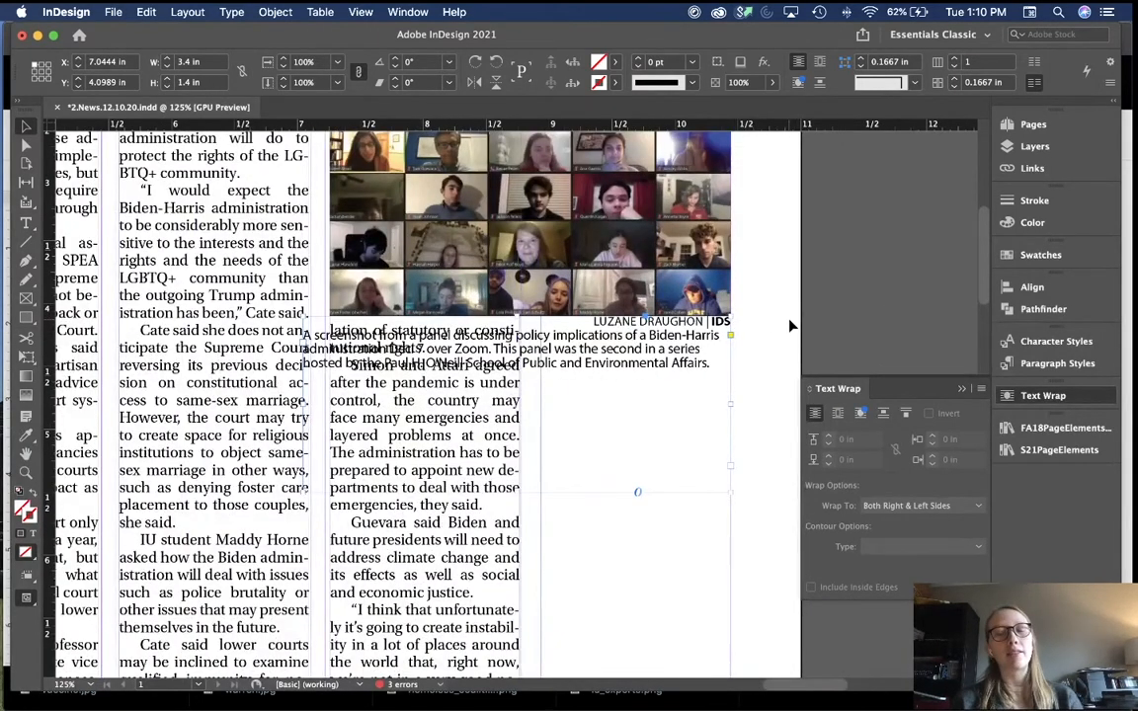
key(shift+Down)
key(shift+Up)
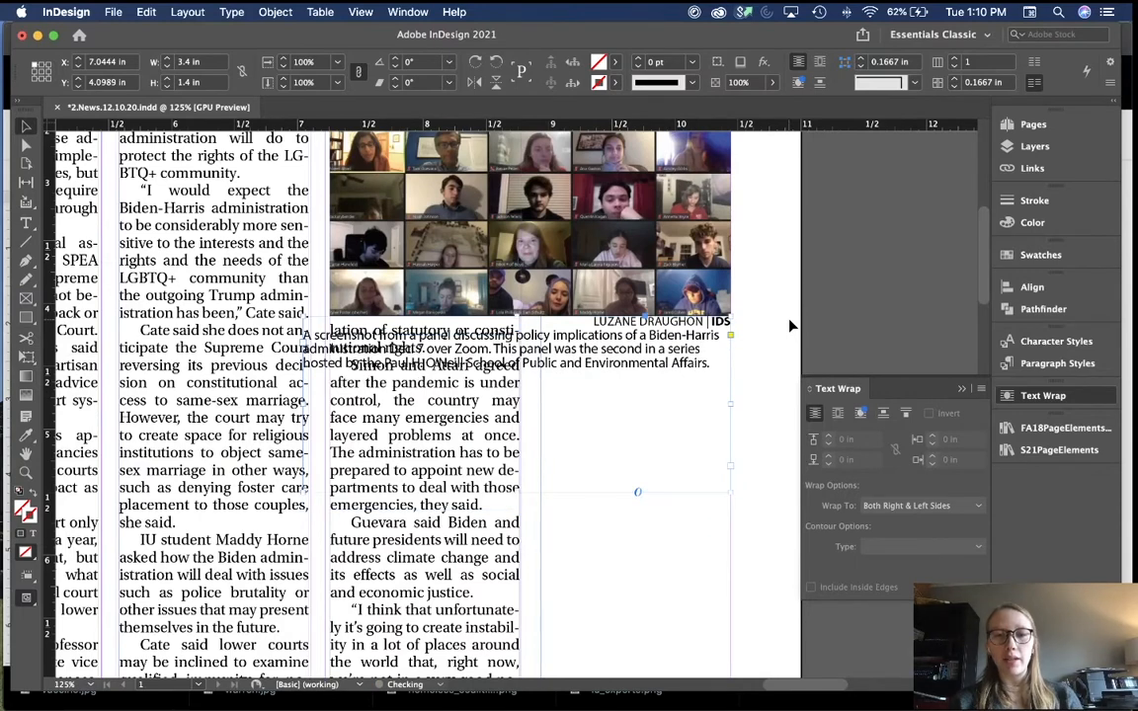
key(shift+Down)
key(shift+Up)
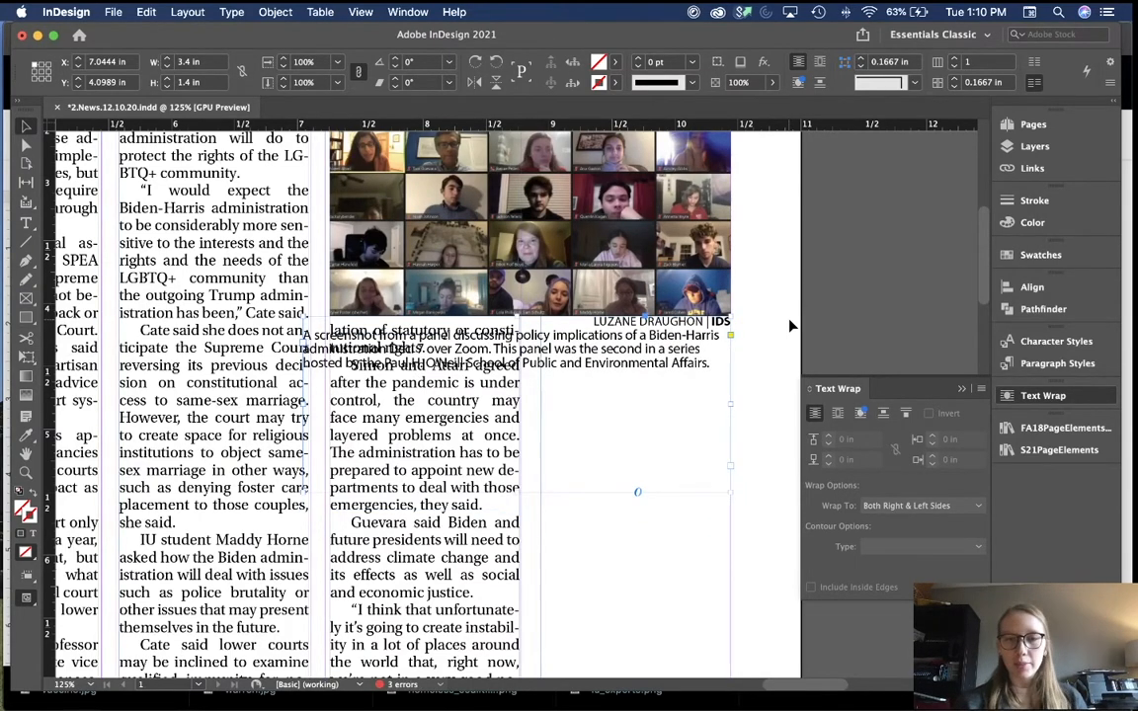
key(Down)
key(Down)
key(Down)
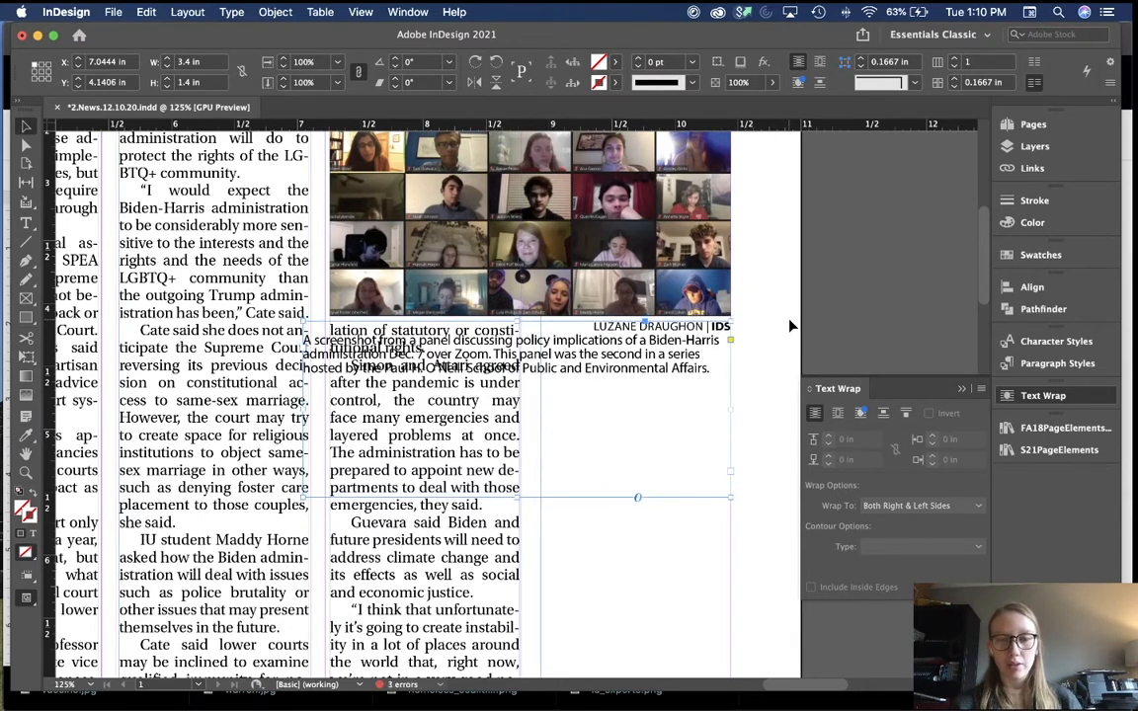
key(Up)
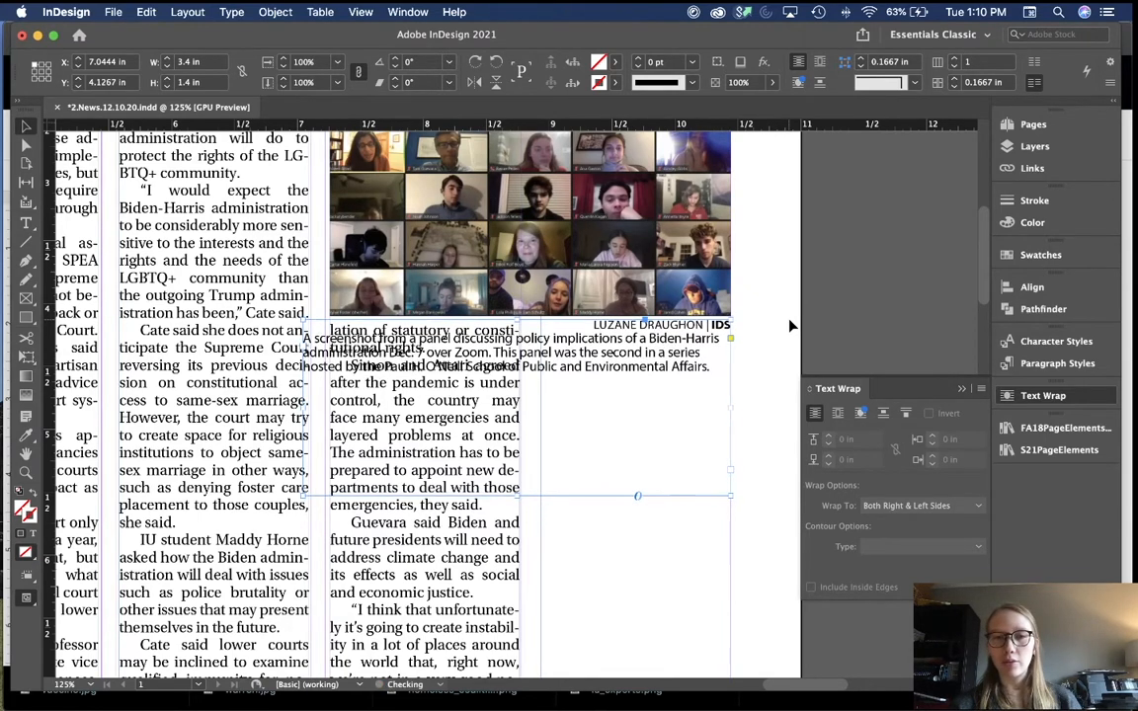
key(Down)
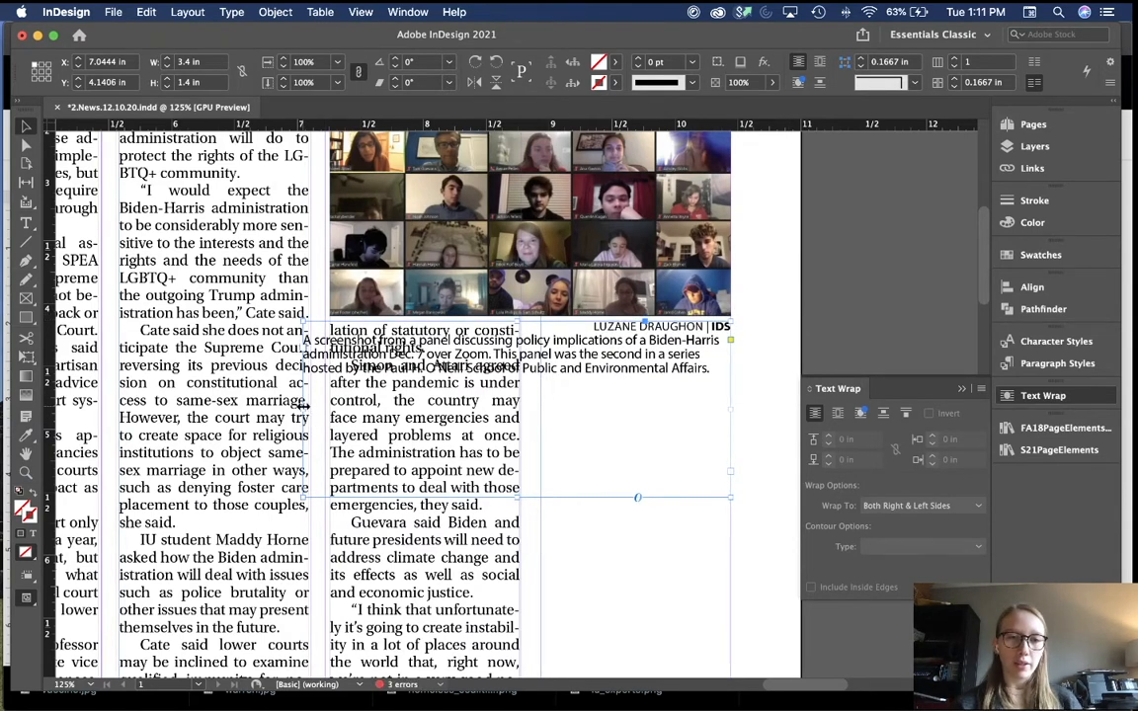
Step: Narrow the caption to the photo's width, fit it to text, and wrap text with a 0.0625 in bottom offset
drag(303, 408, 332, 405)
double_click(530, 499)
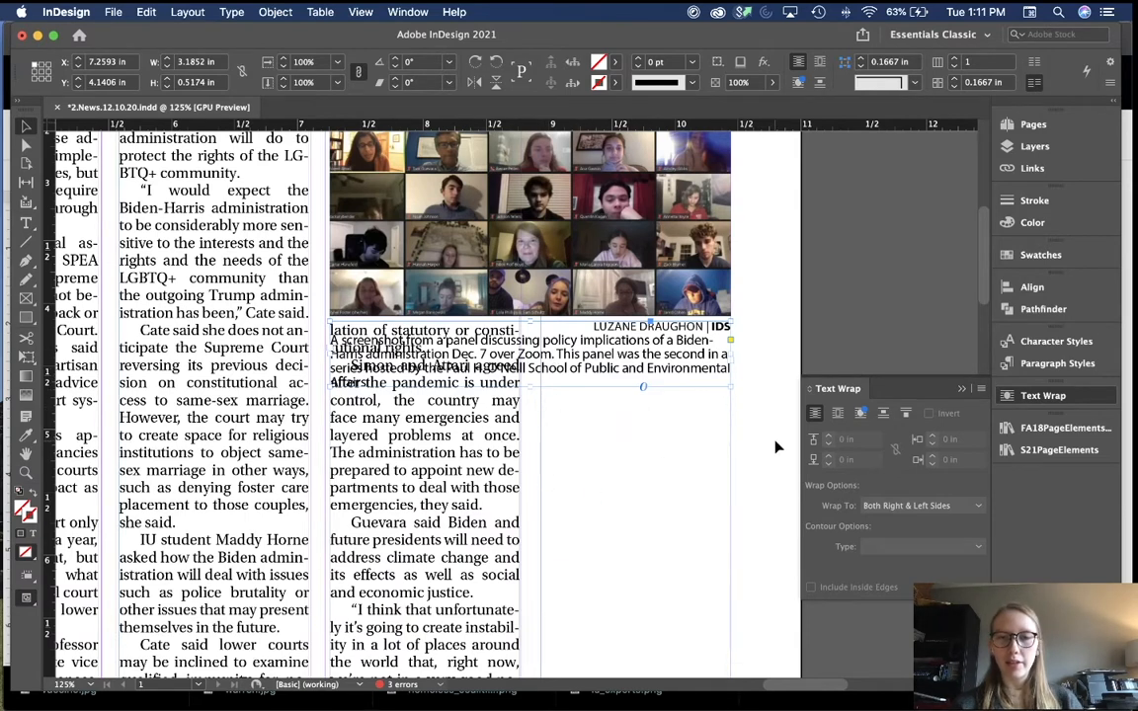
click(838, 413)
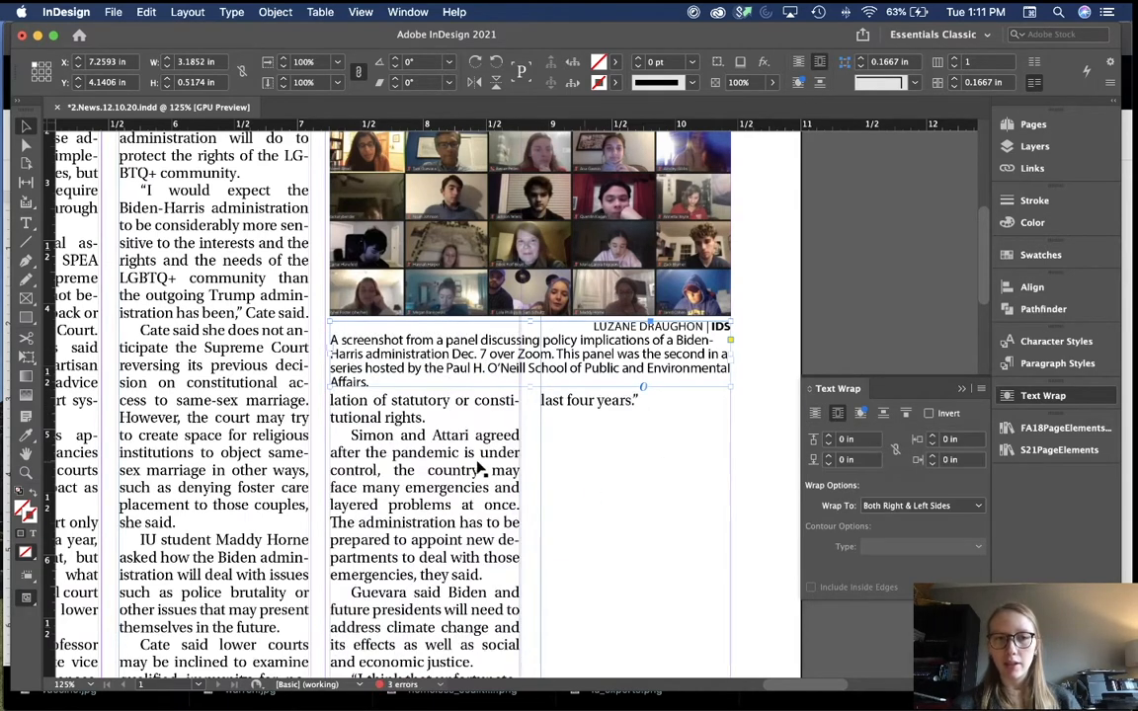
click(831, 462)
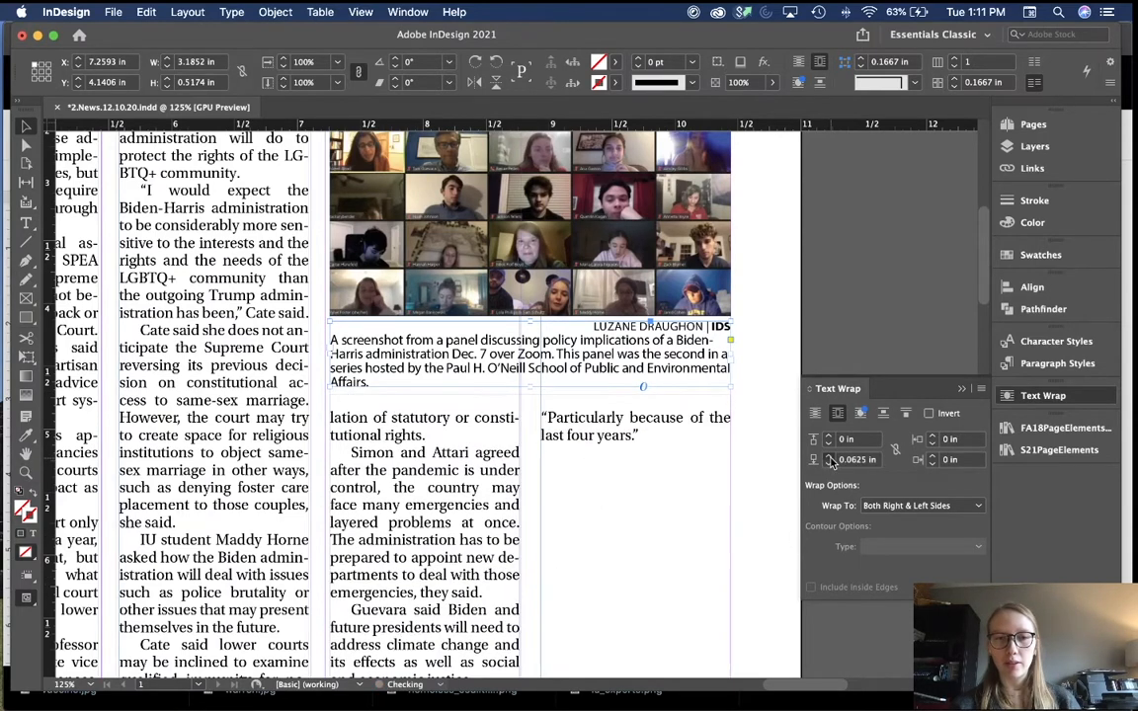
click(962, 390)
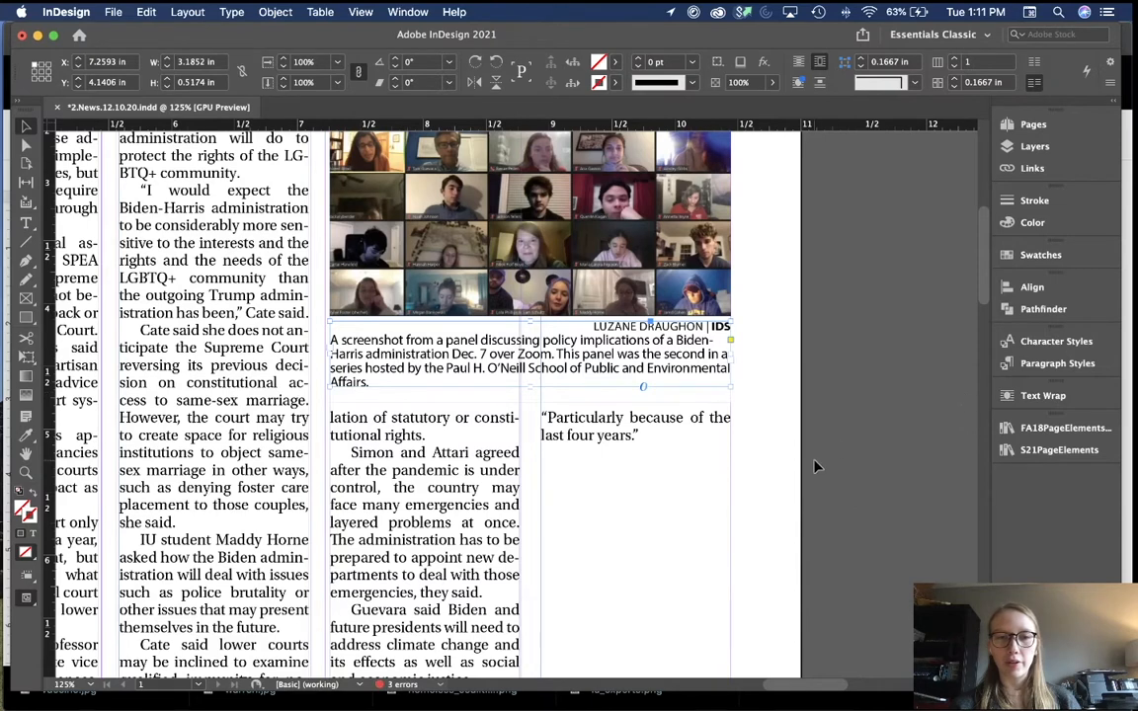
click(868, 457)
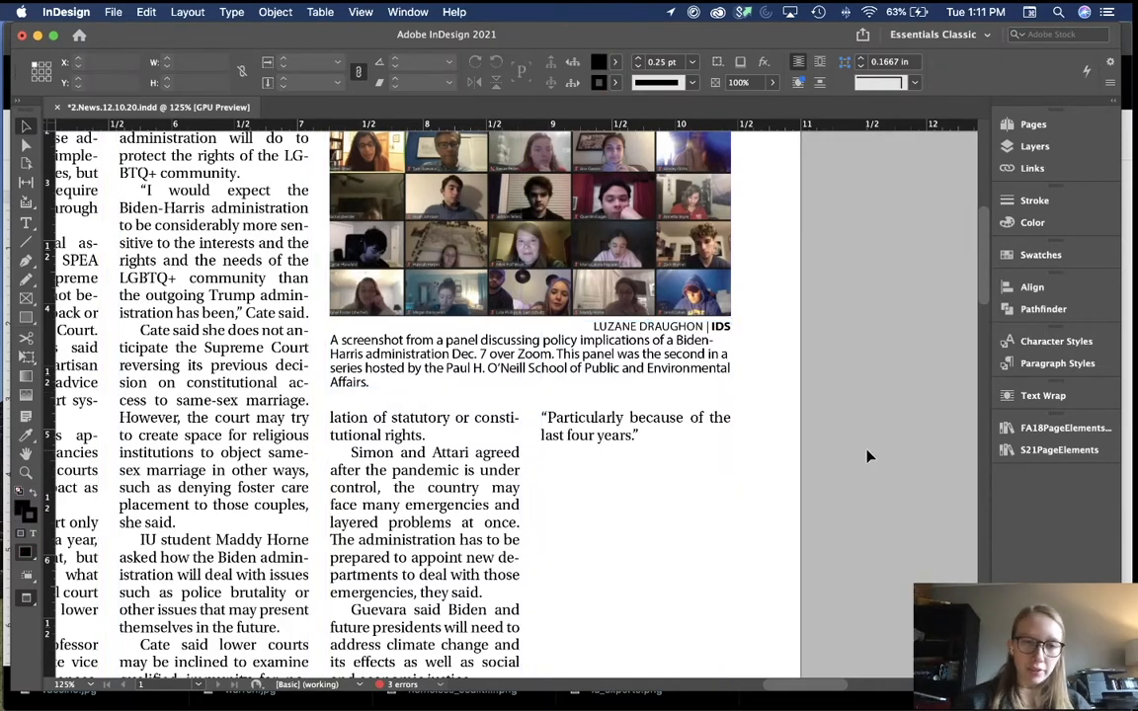
Step: Fine-tune the caption's position under the Zoom photo with small up and down nudges
click(683, 371)
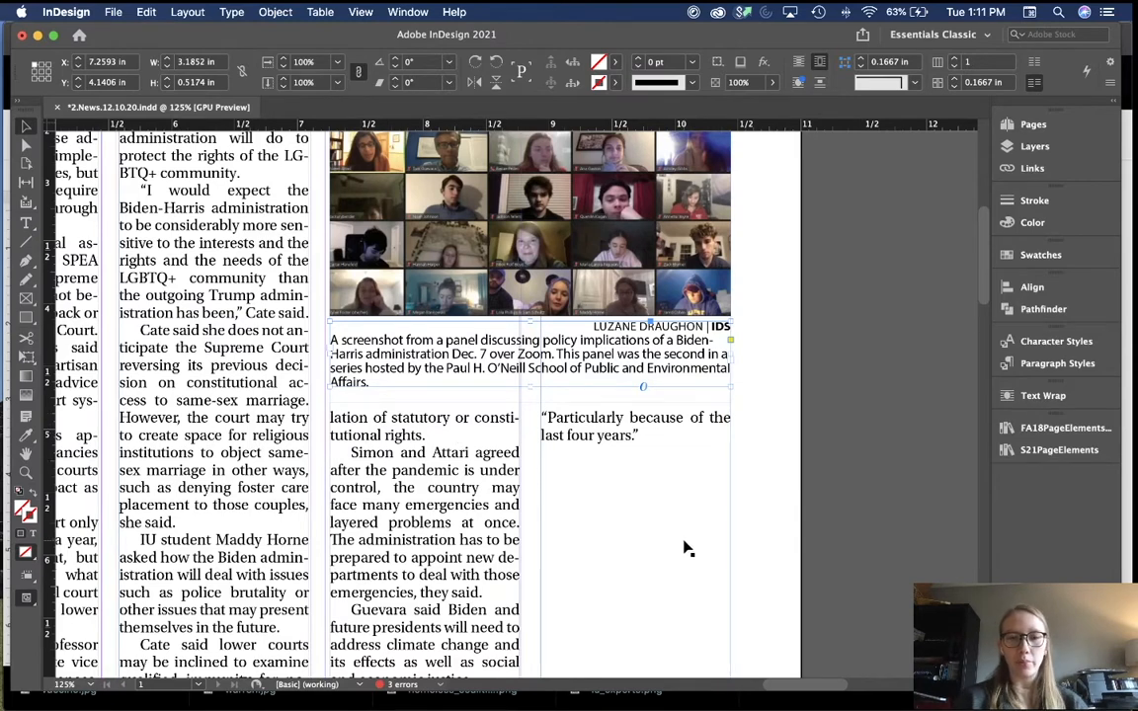
key(super+equal)
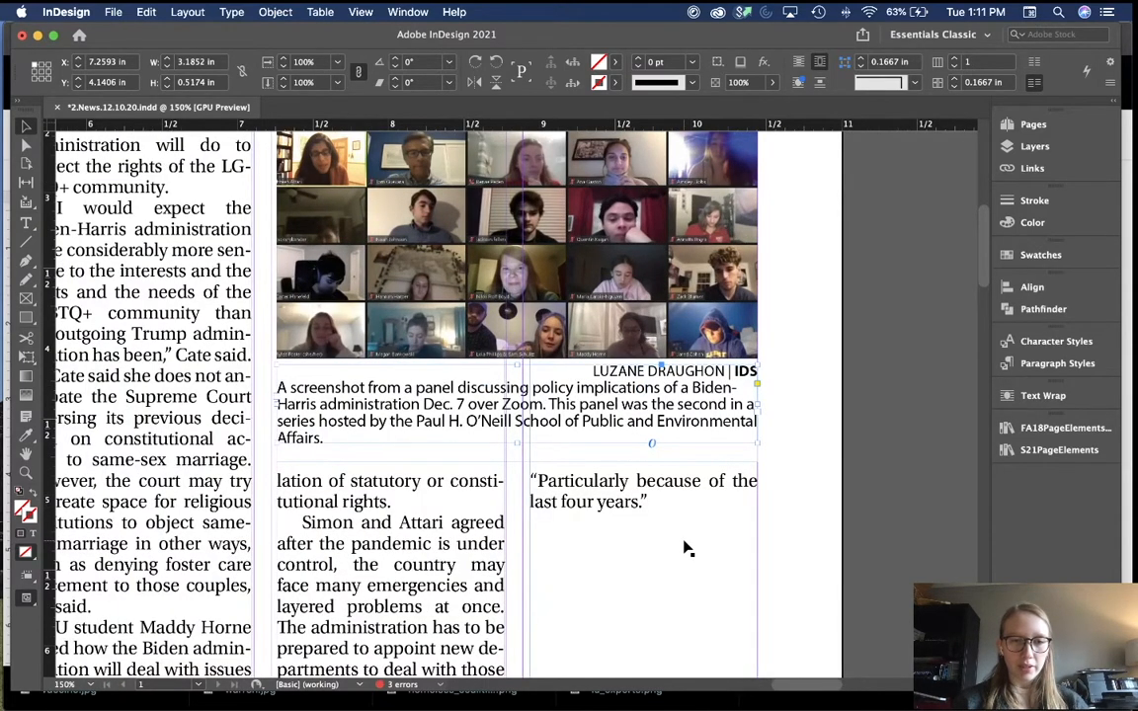
key(Up)
key(Up)
key(Up)
key(Down)
key(Down)
key(Down)
key(Down)
key(Down)
key(Down)
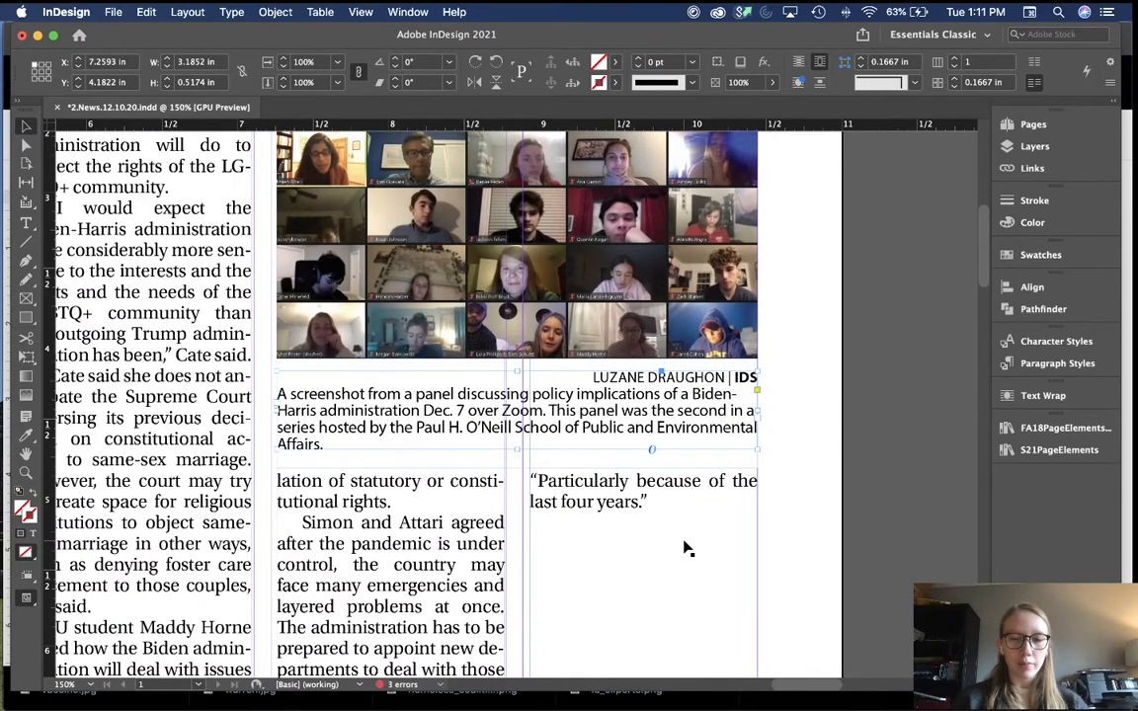
key(super+equal)
key(Down)
key(Down)
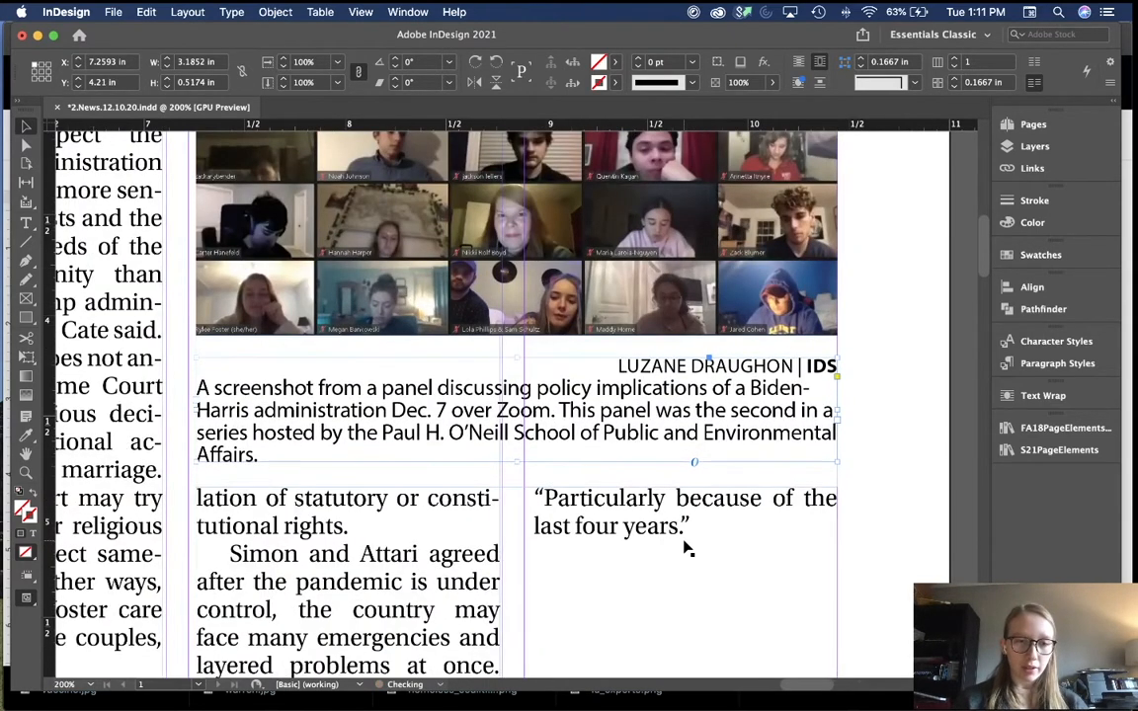
key(super+equal)
key(super+equal)
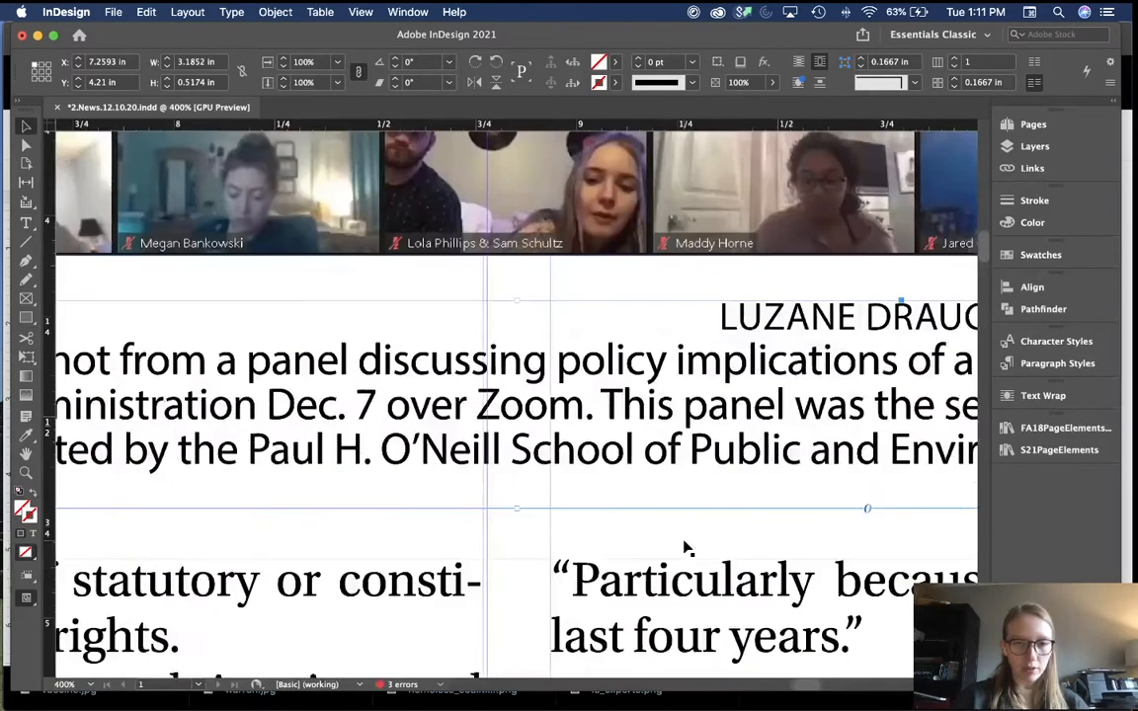
scroll(689, 549, left, 5)
scroll(688, 549, down, 3)
key(Down)
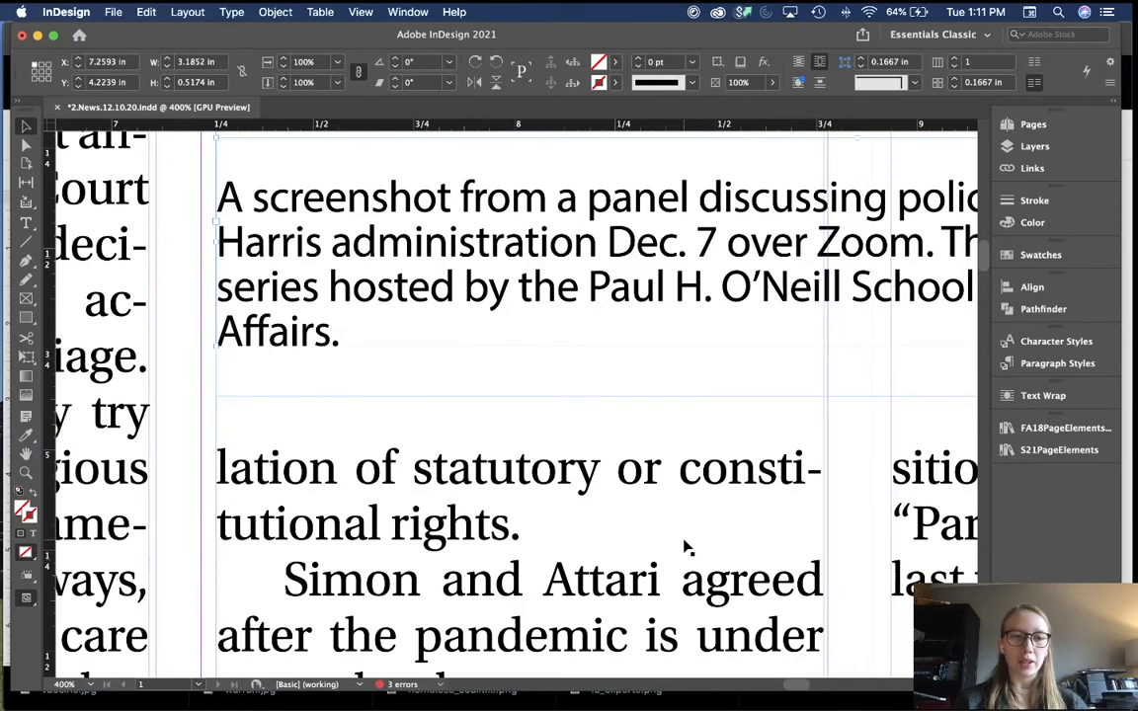
key(Up)
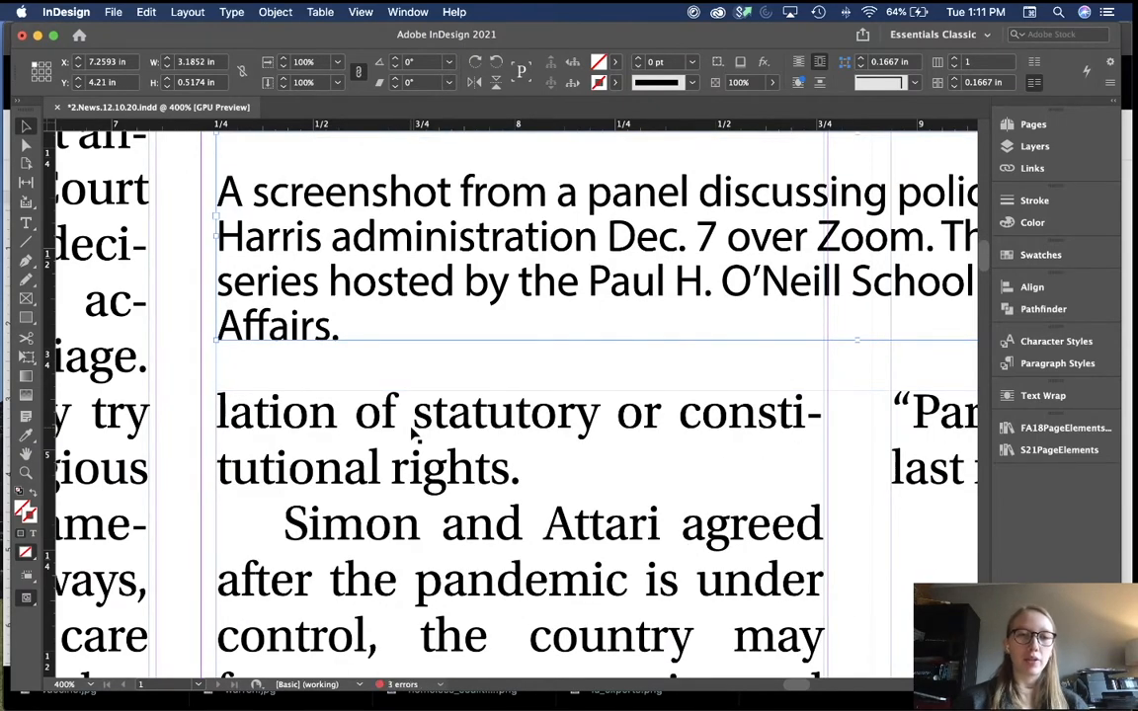
key(super+minus)
key(super+minus)
key(super+minus)
key(super+minus)
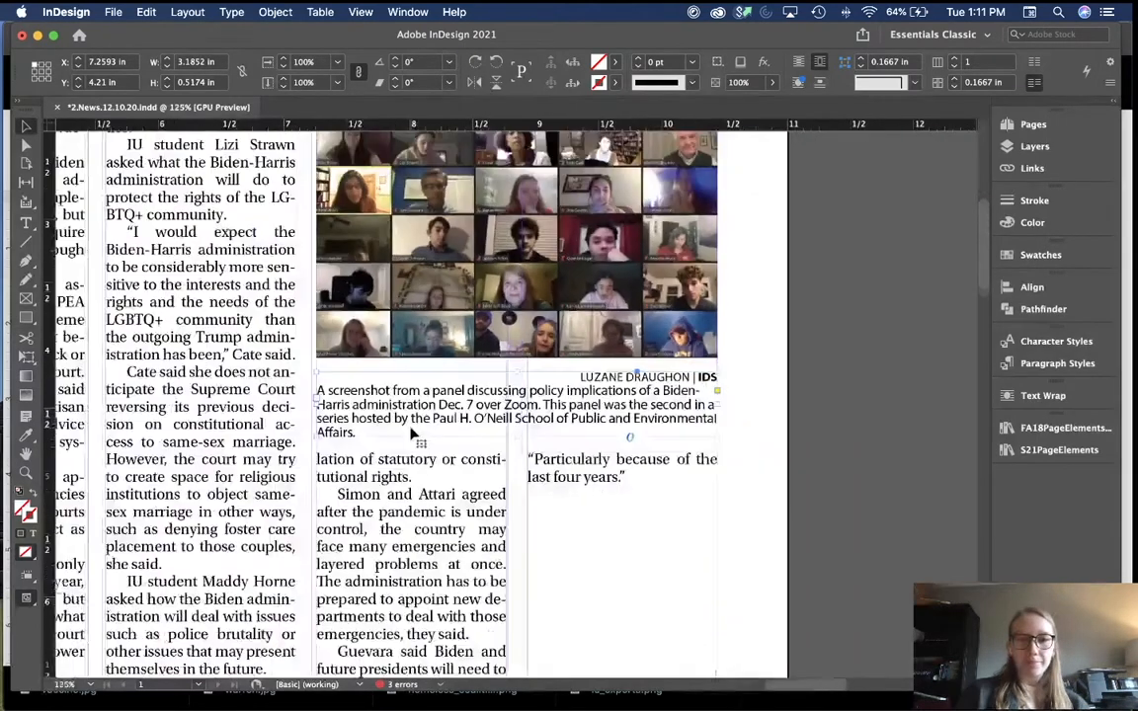
click(770, 445)
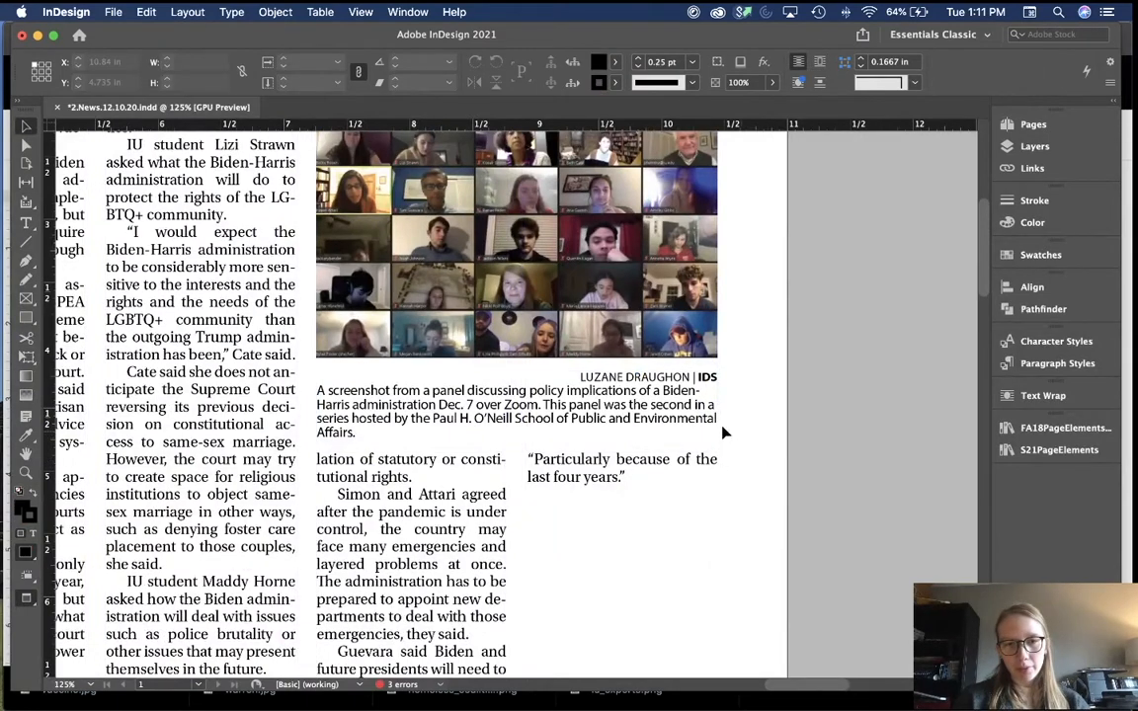
Step: Nudge the Zoom screenshot onto the credit line and raise its top edge to the column top
scroll(800, 393, up, 1)
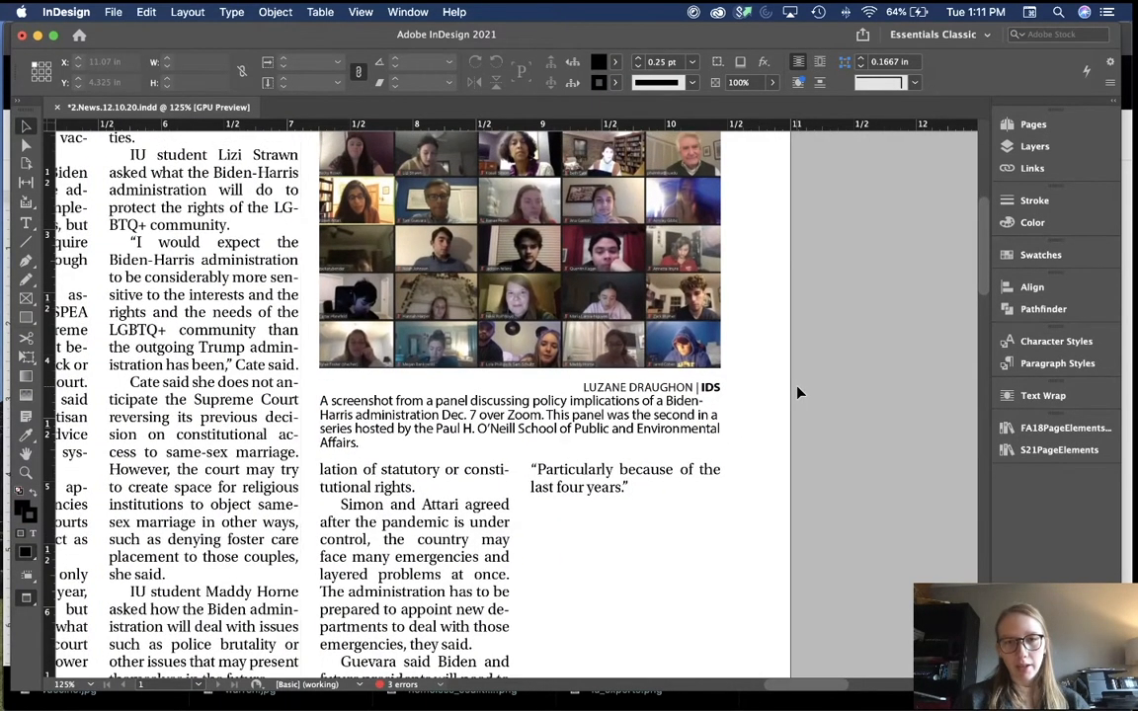
key(w)
click(711, 361)
key(super+equal)
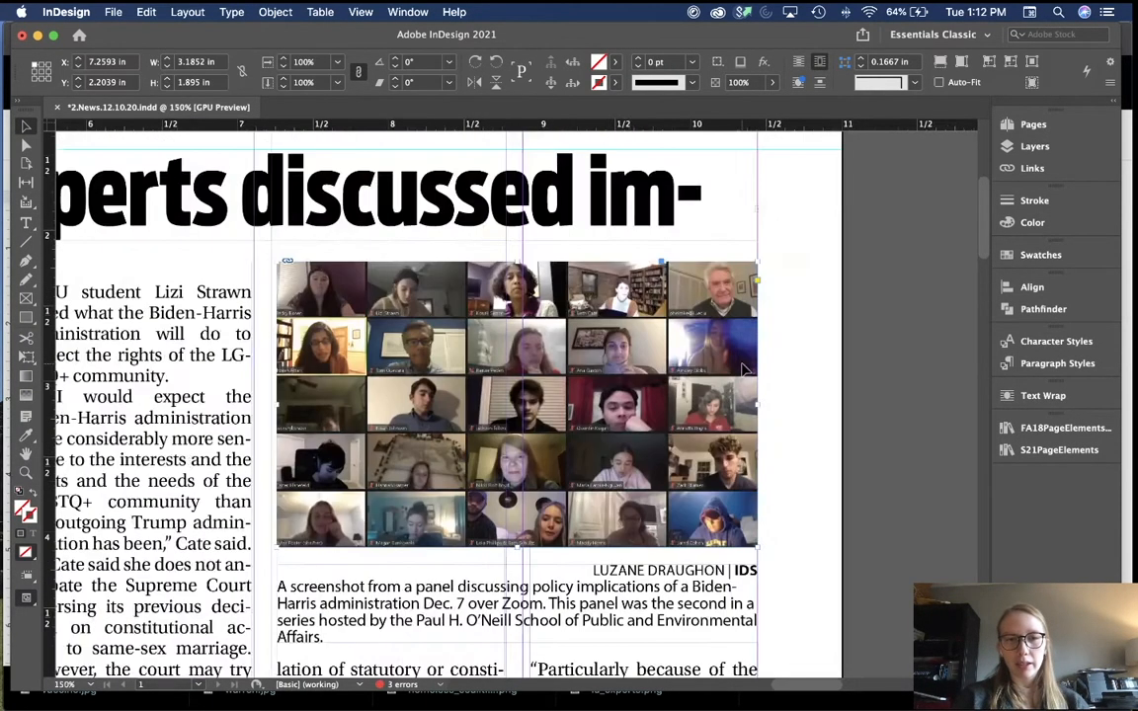
scroll(746, 371, down, 3)
key(Down)
key(Down)
key(Down)
key(Down)
key(Down)
key(Down)
key(Down)
key(Down)
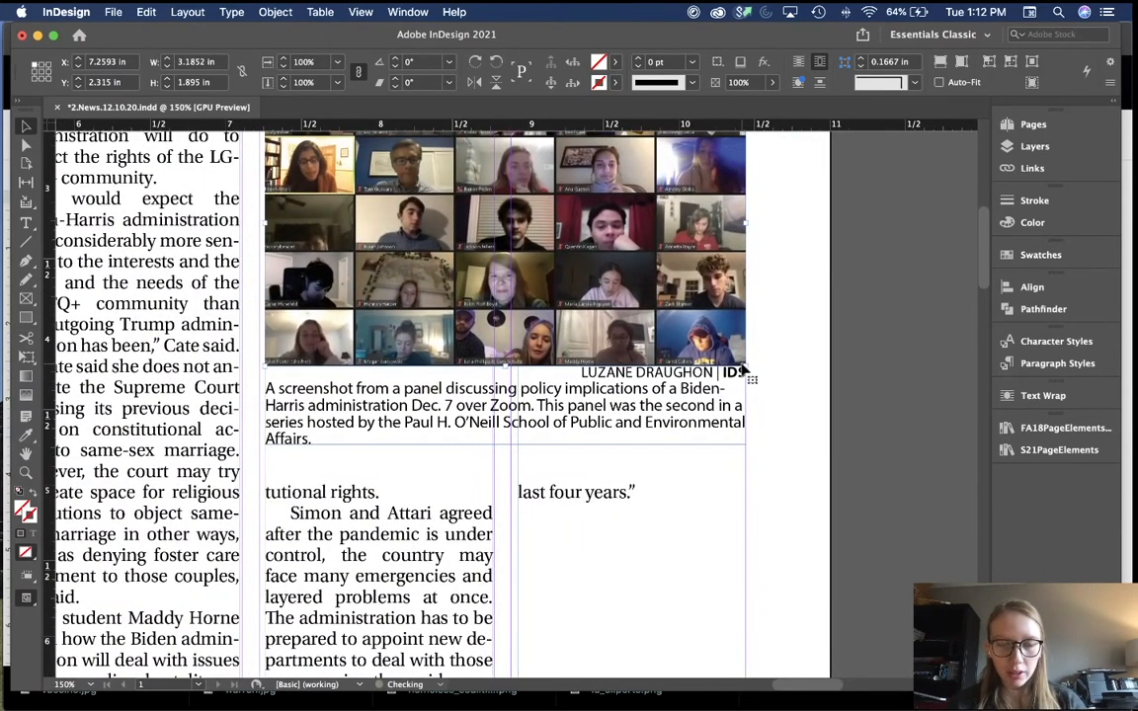
key(Up)
key(Up)
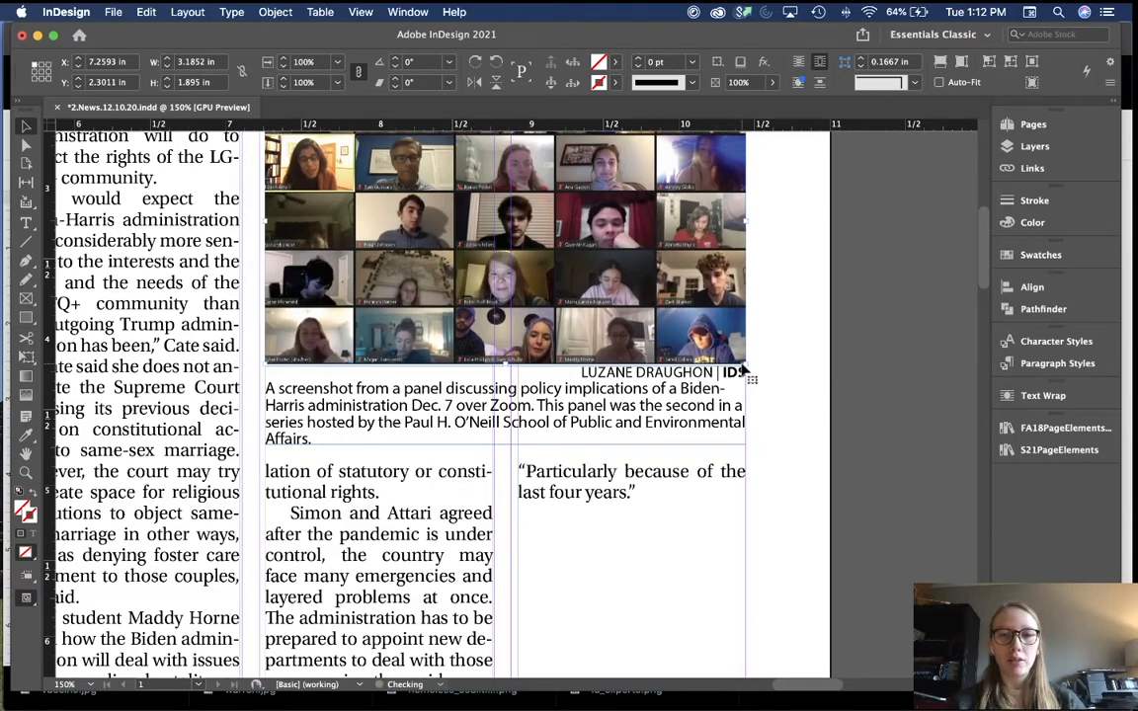
scroll(769, 374, up, 2)
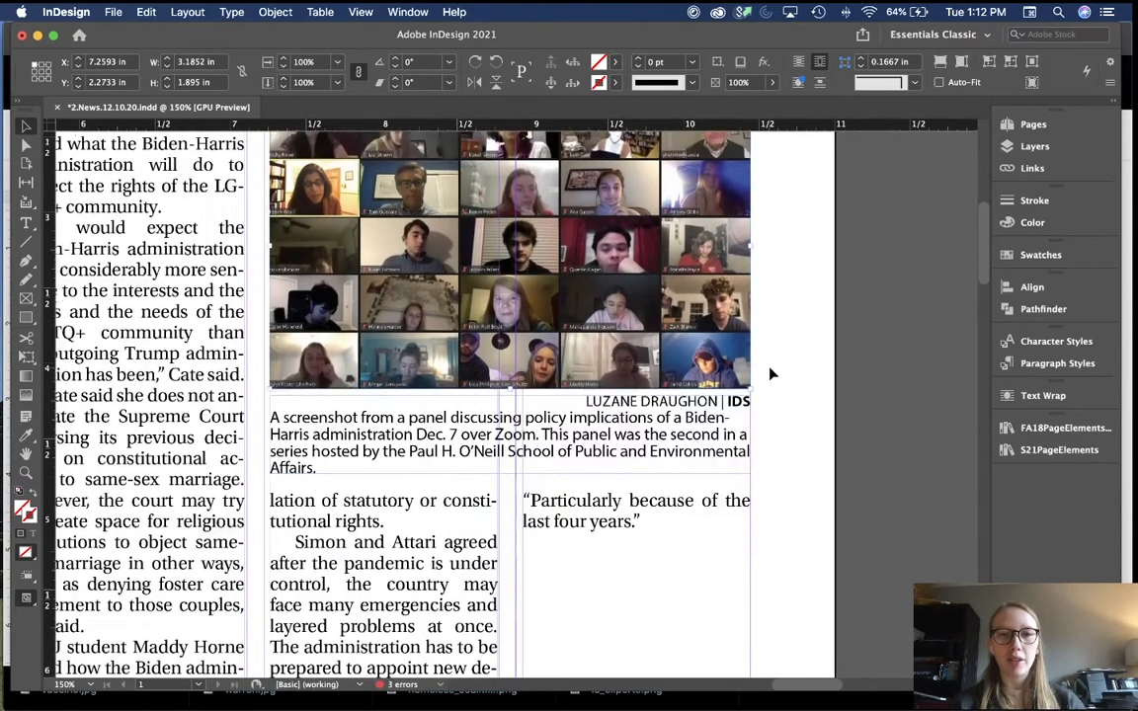
drag(510, 164, 510, 155)
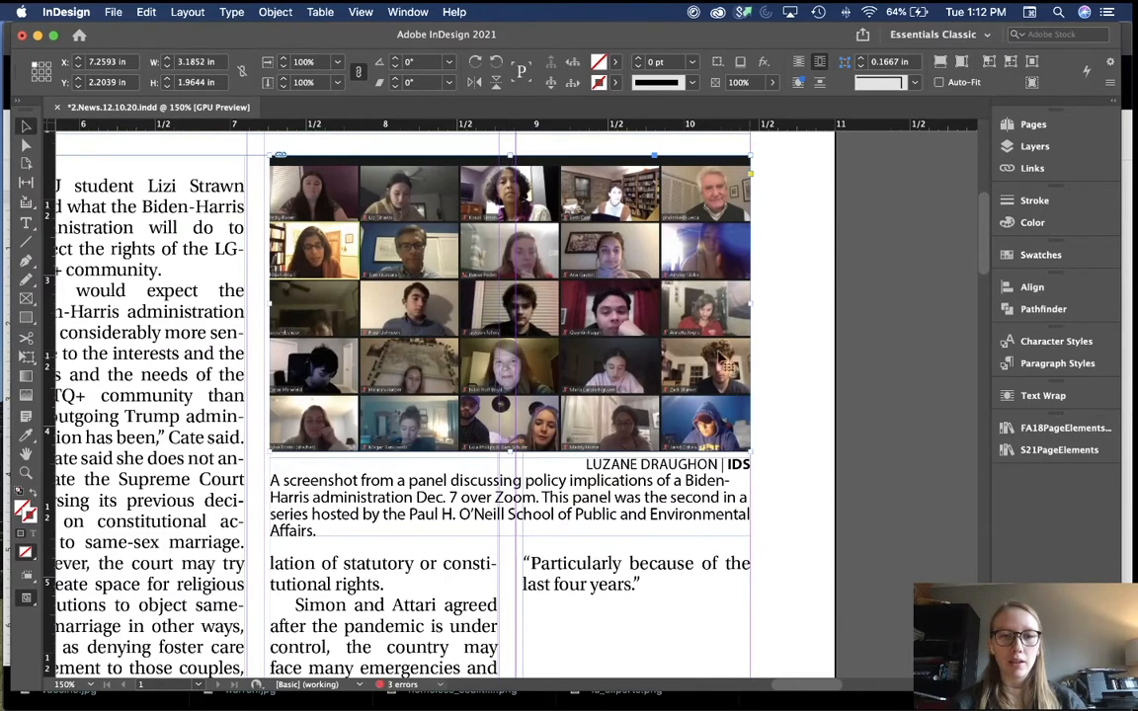
double_click(669, 339)
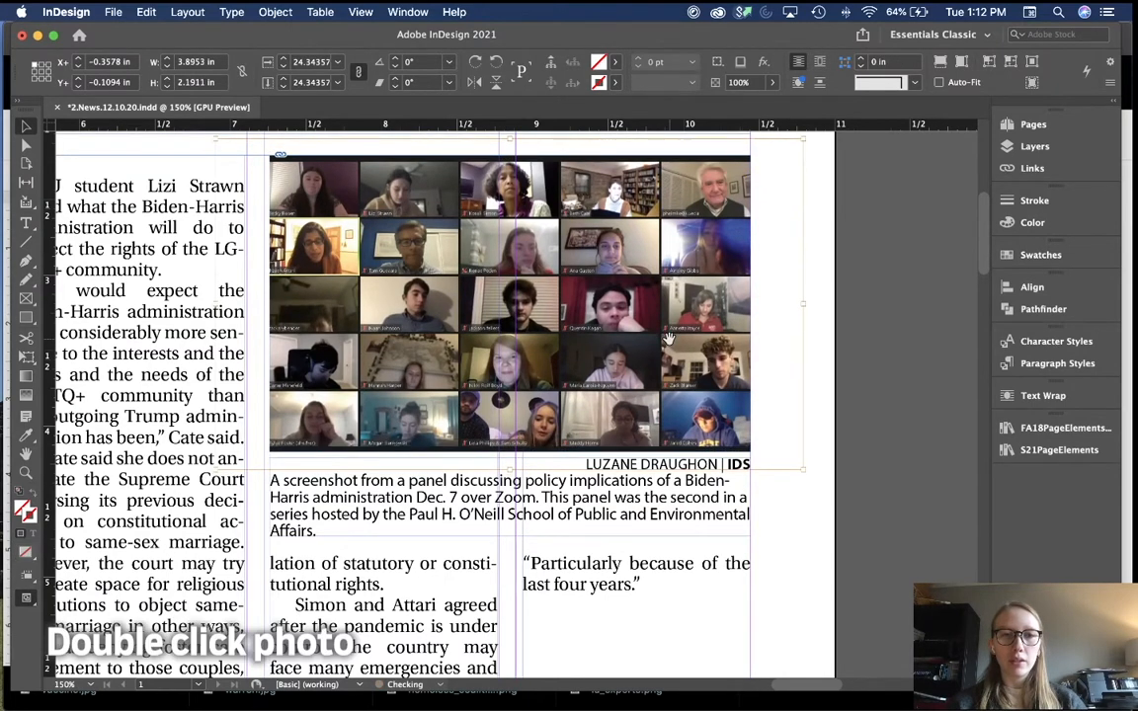
click(761, 379)
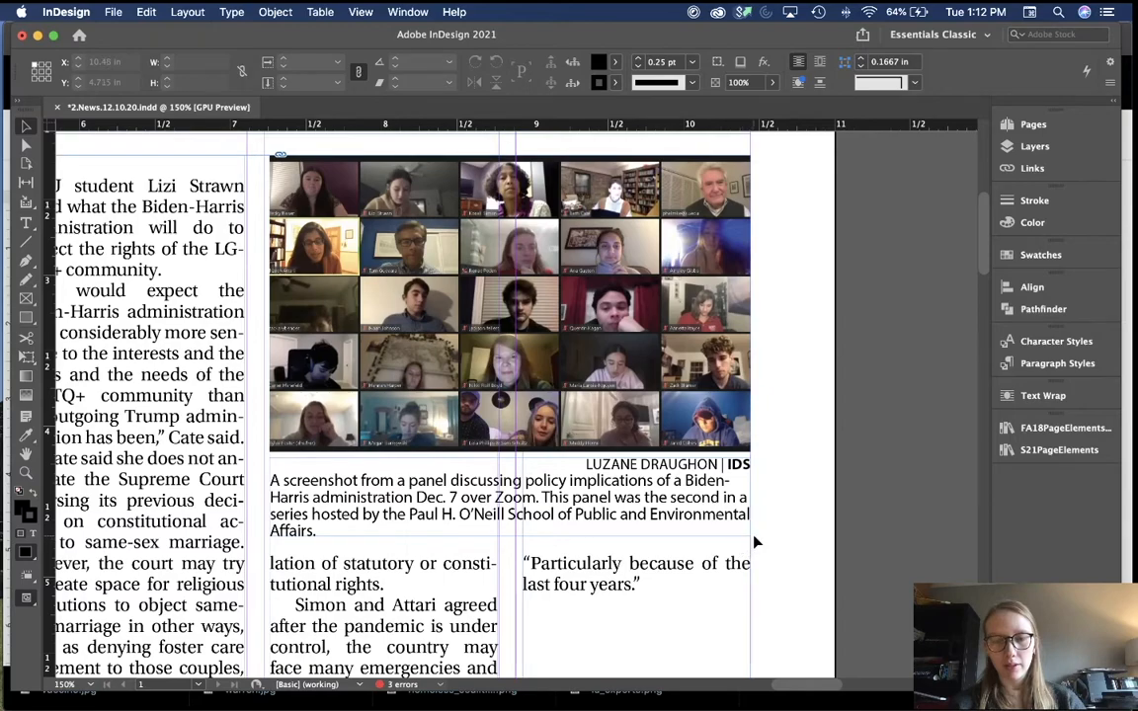
key(super+minus)
key(super+minus)
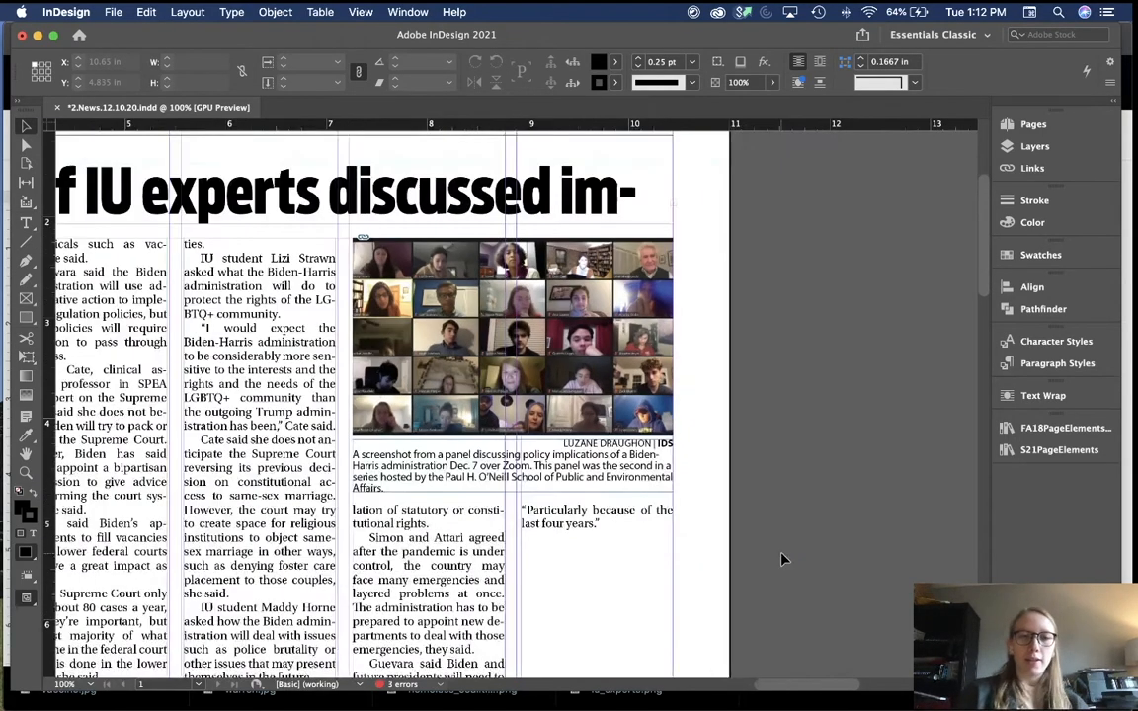
key(super+minus)
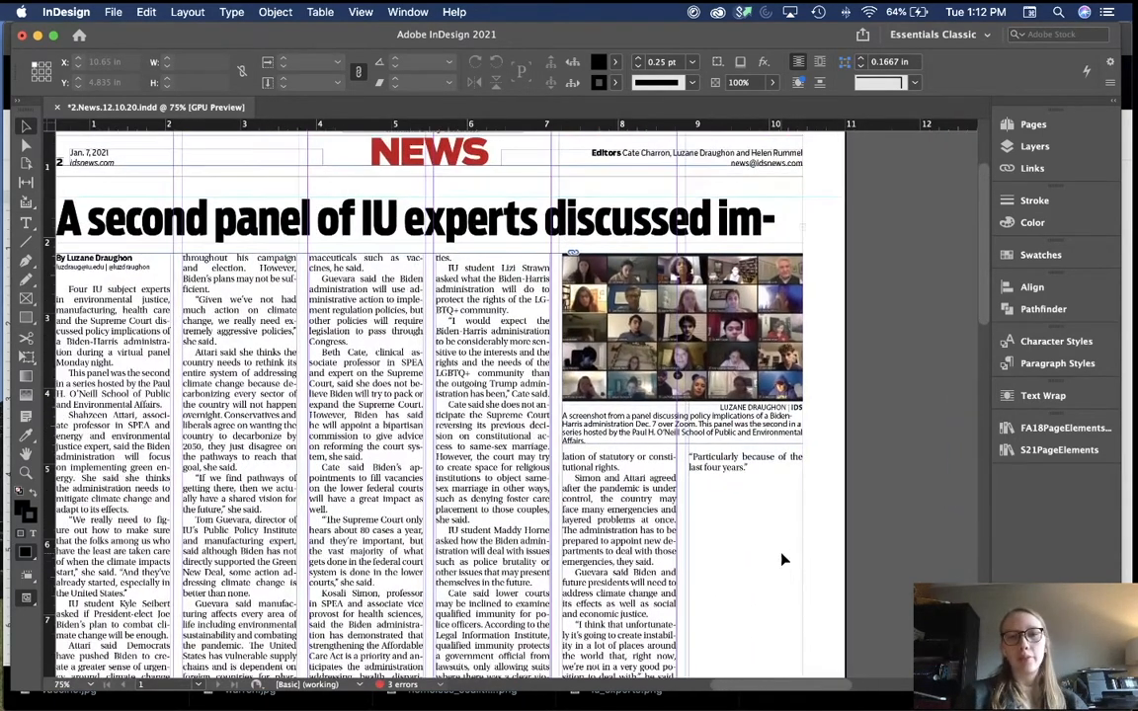
key(super+minus)
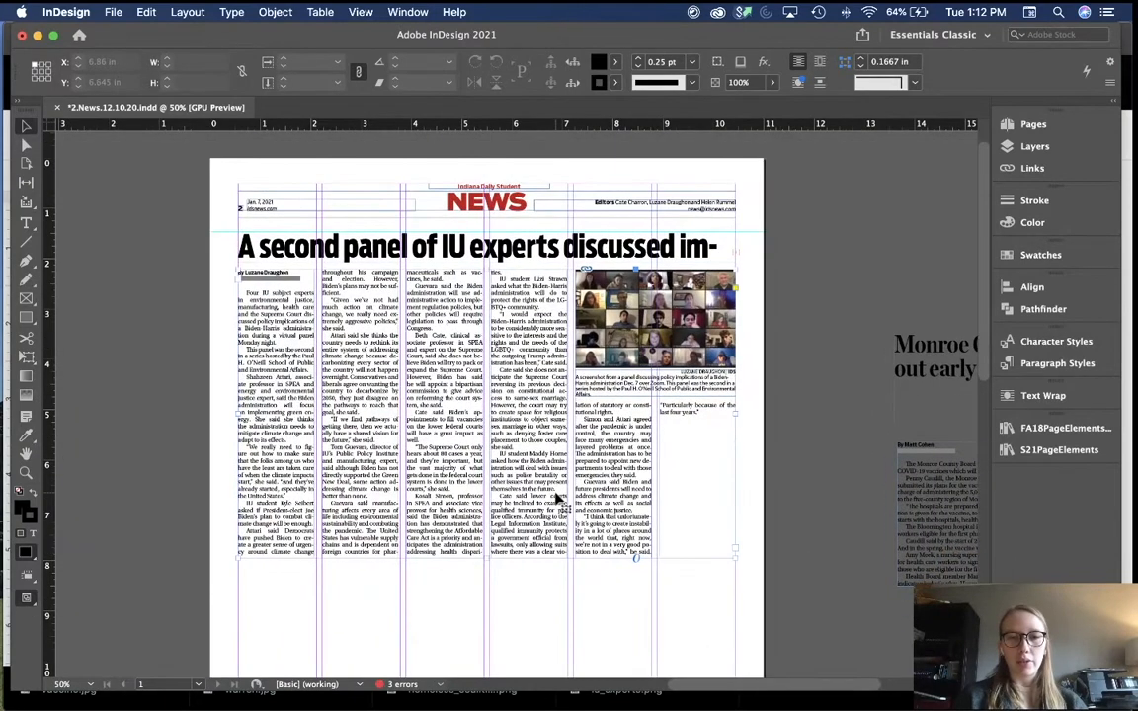
Step: Fit the IU experts story frame so its columns balance and end evenly
click(505, 558)
double_click(485, 559)
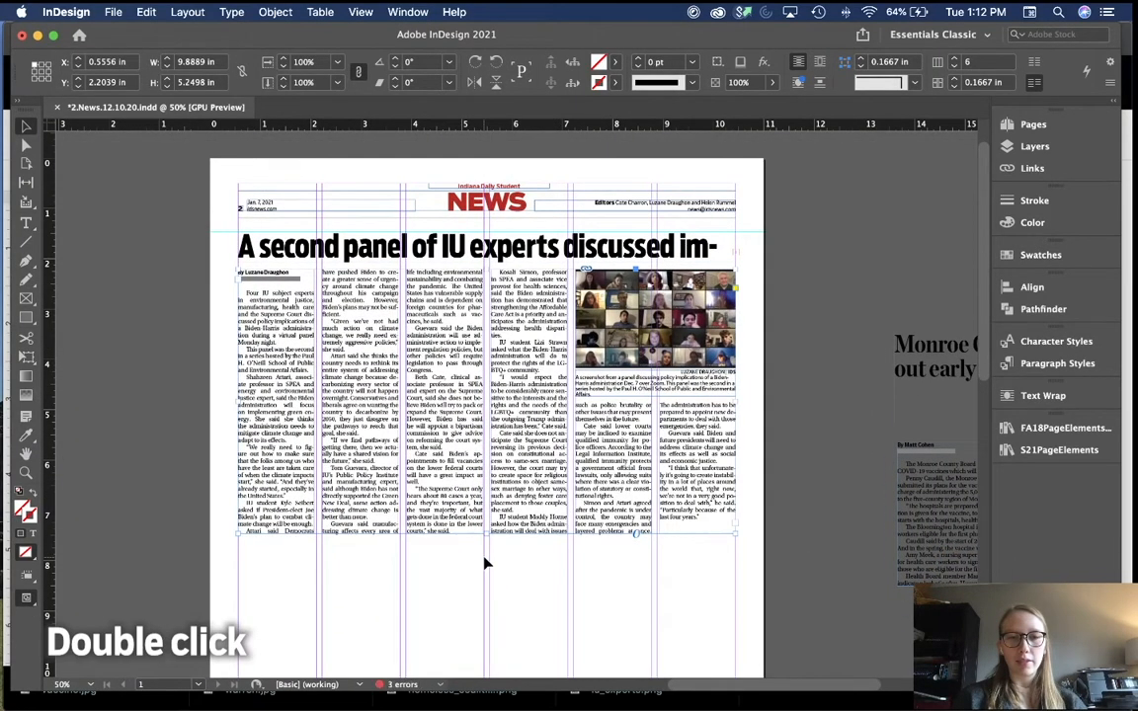
click(564, 564)
Step: Preview the page without guides to check the balanced columns and the open space below
key(w)
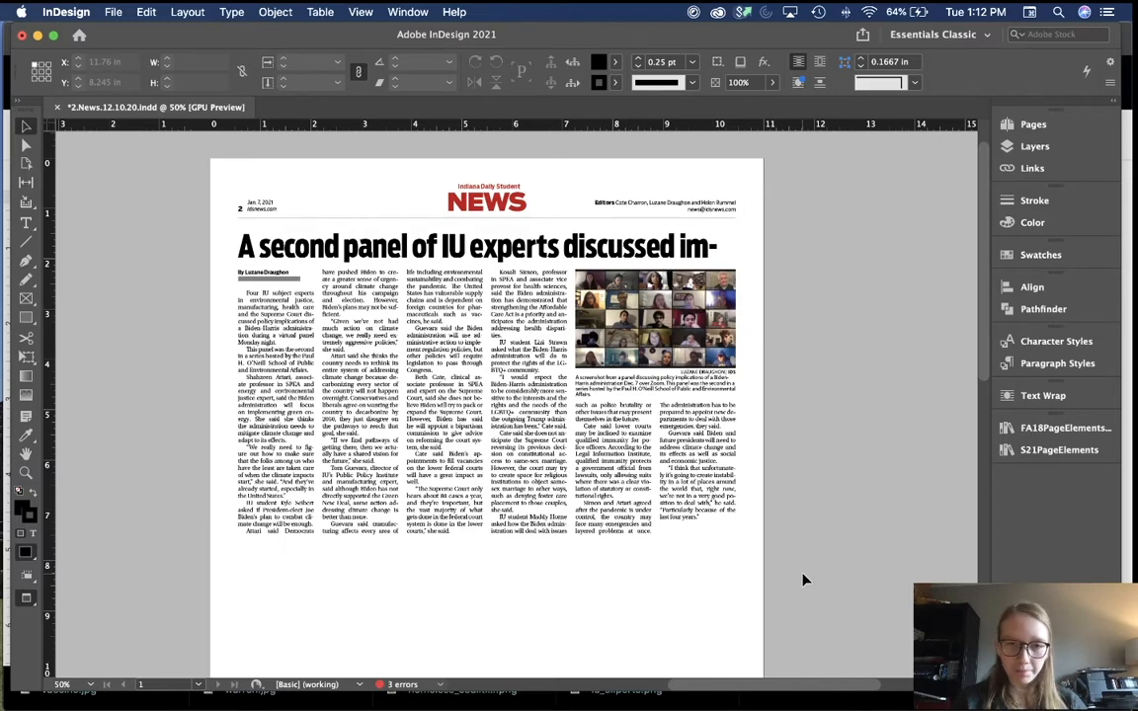
key(super+equal)
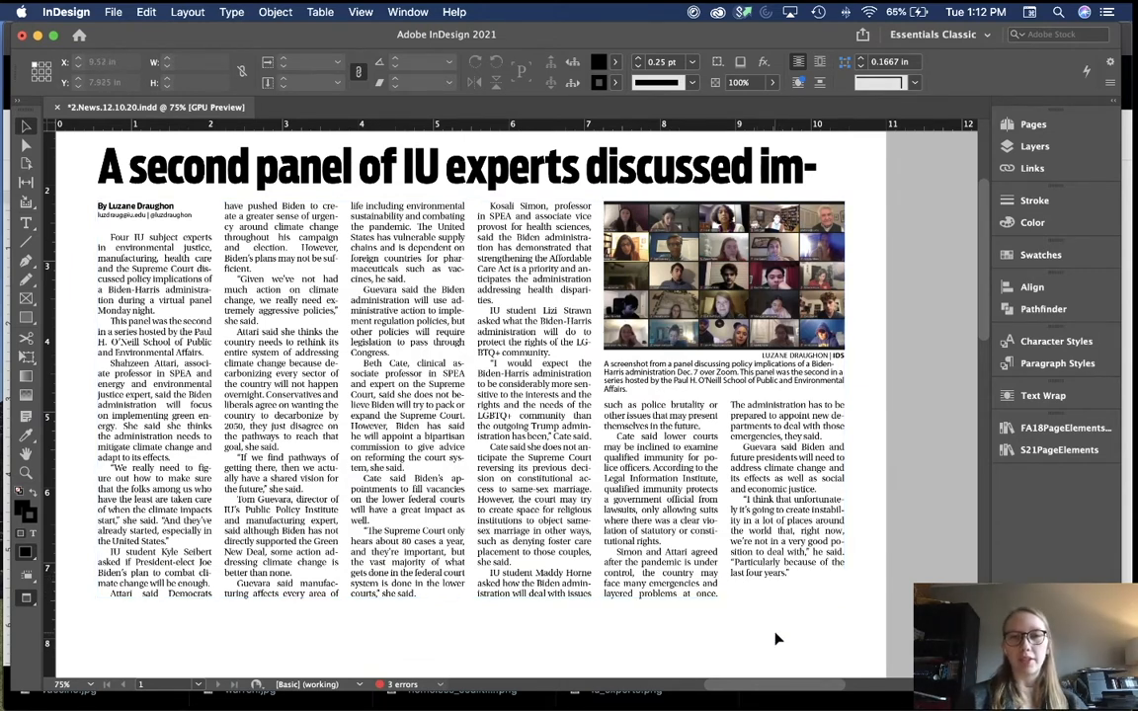
scroll(776, 639, down, 1)
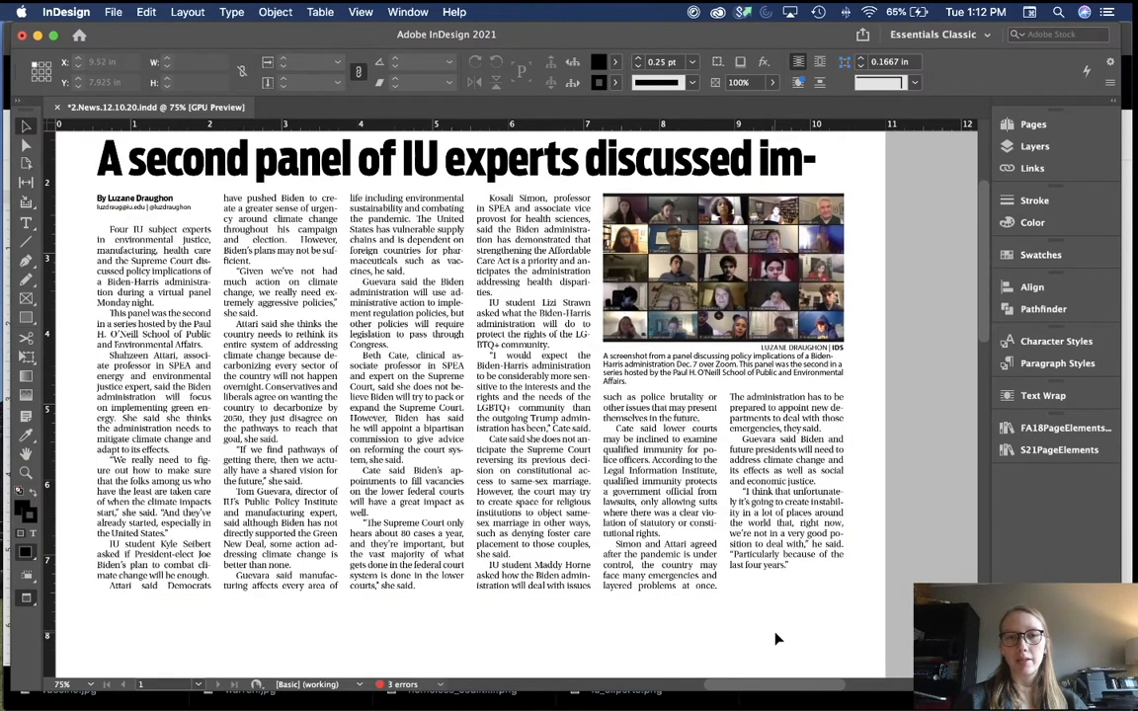
scroll(775, 639, up, 1)
key(super+minus)
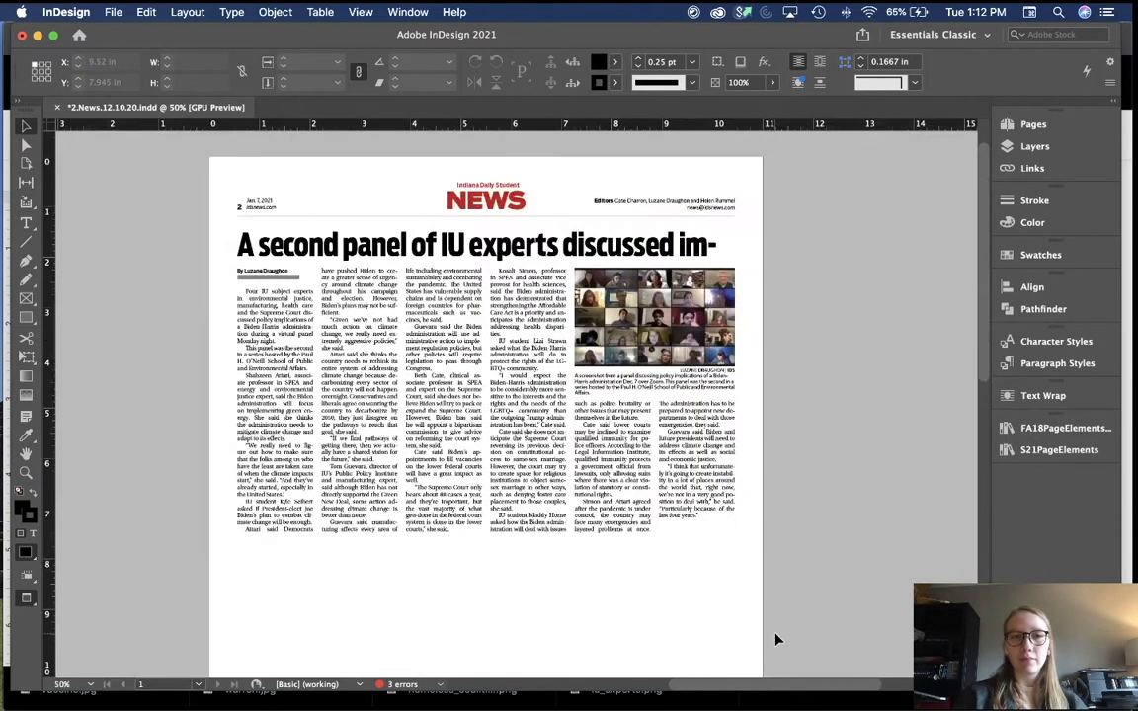
scroll(648, 504, down, 5)
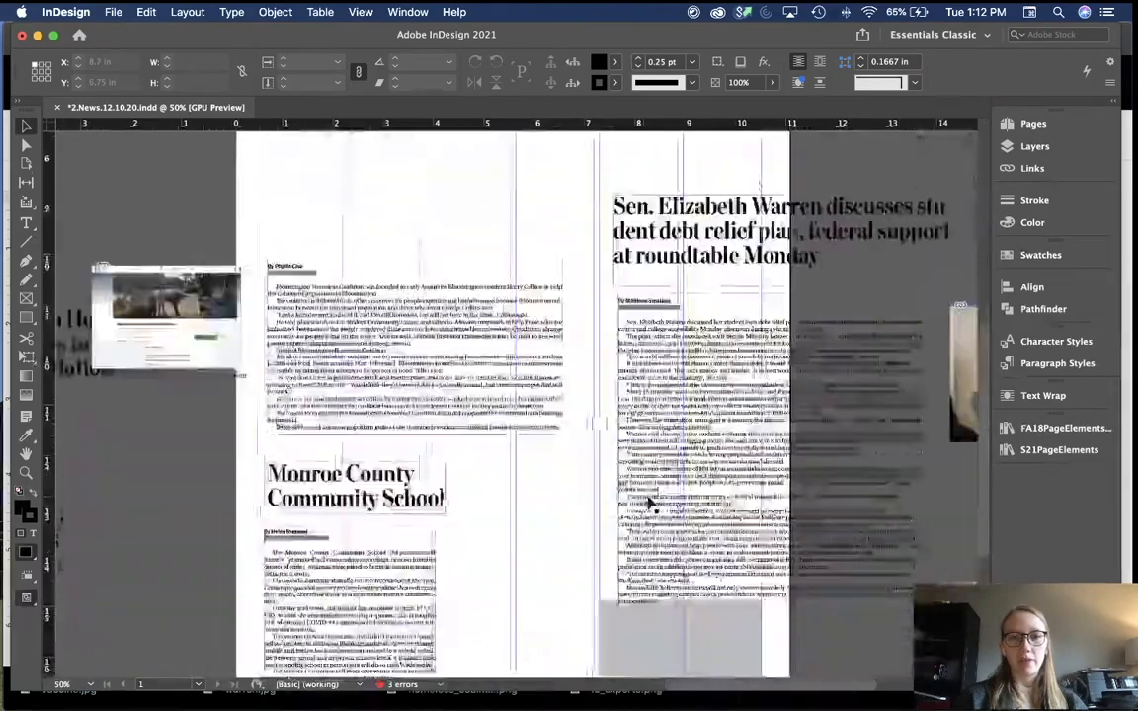
scroll(648, 504, up, 3)
scroll(648, 504, up, 10)
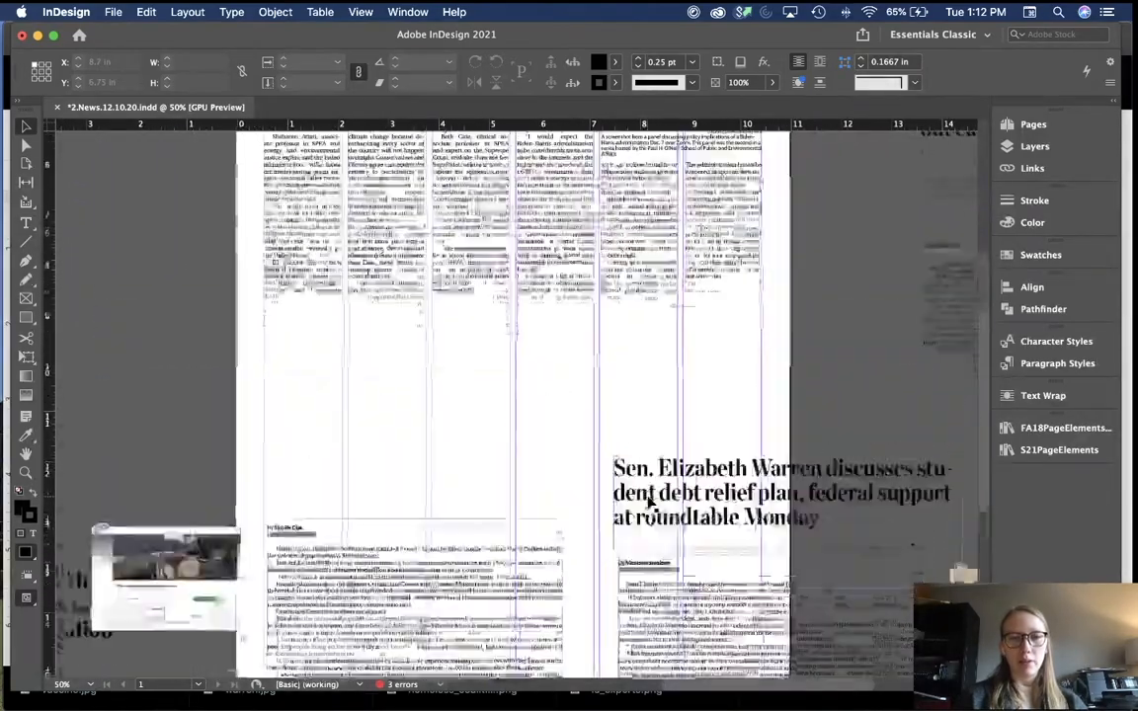
scroll(648, 504, down, 2)
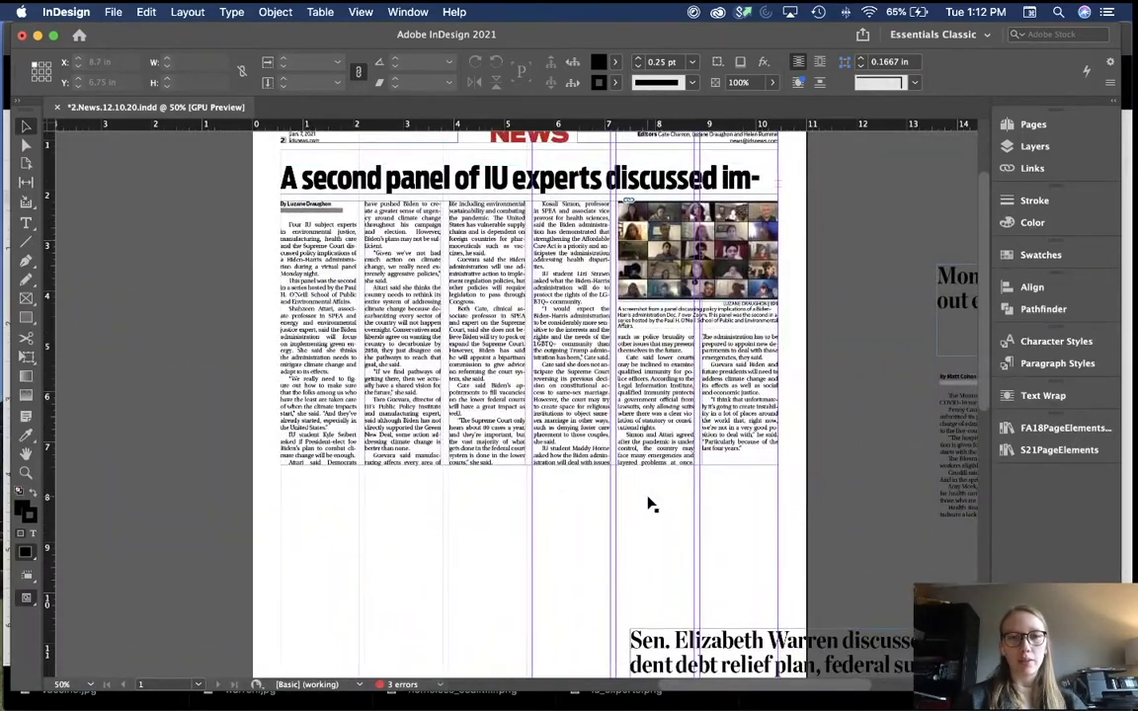
scroll(511, 514, down, 1)
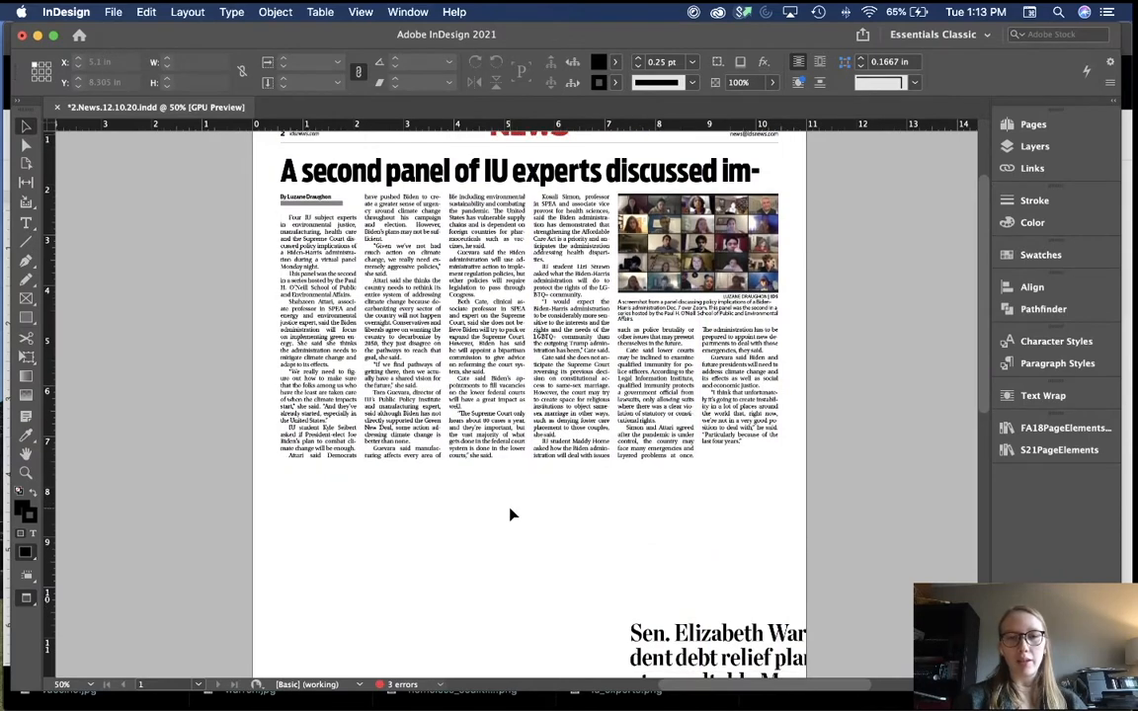
key(backslash)
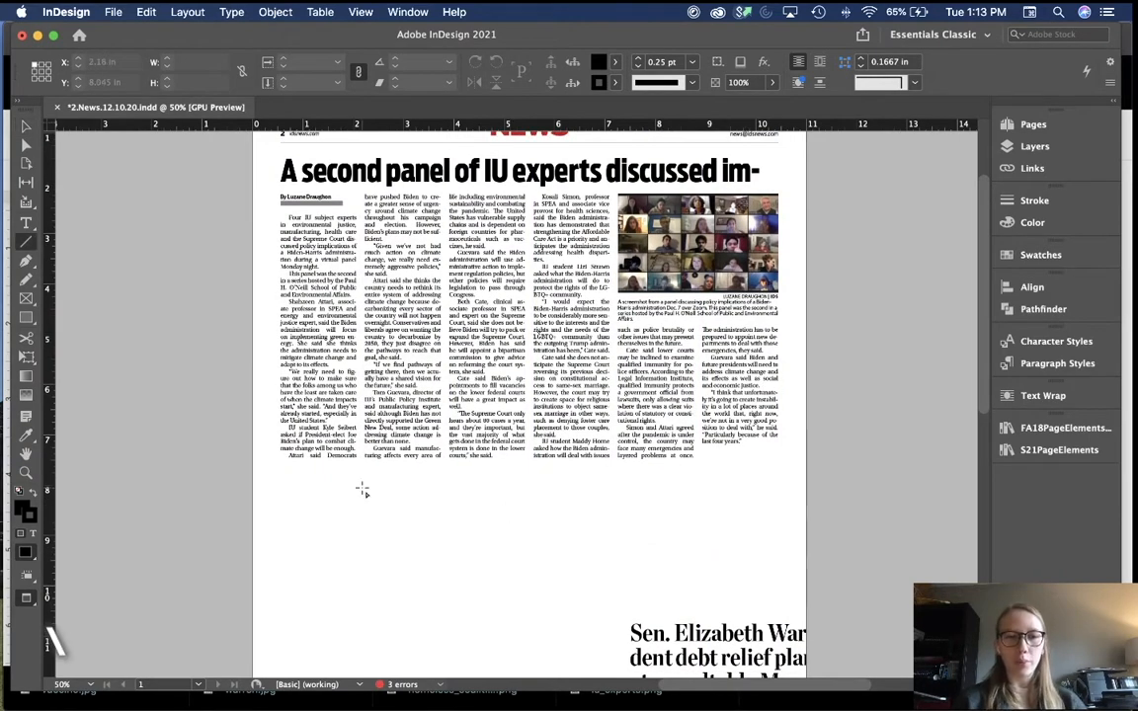
Step: Draw a horizontal rule below the story columns with a 0.25 pt stroke
drag(340, 479, 738, 568)
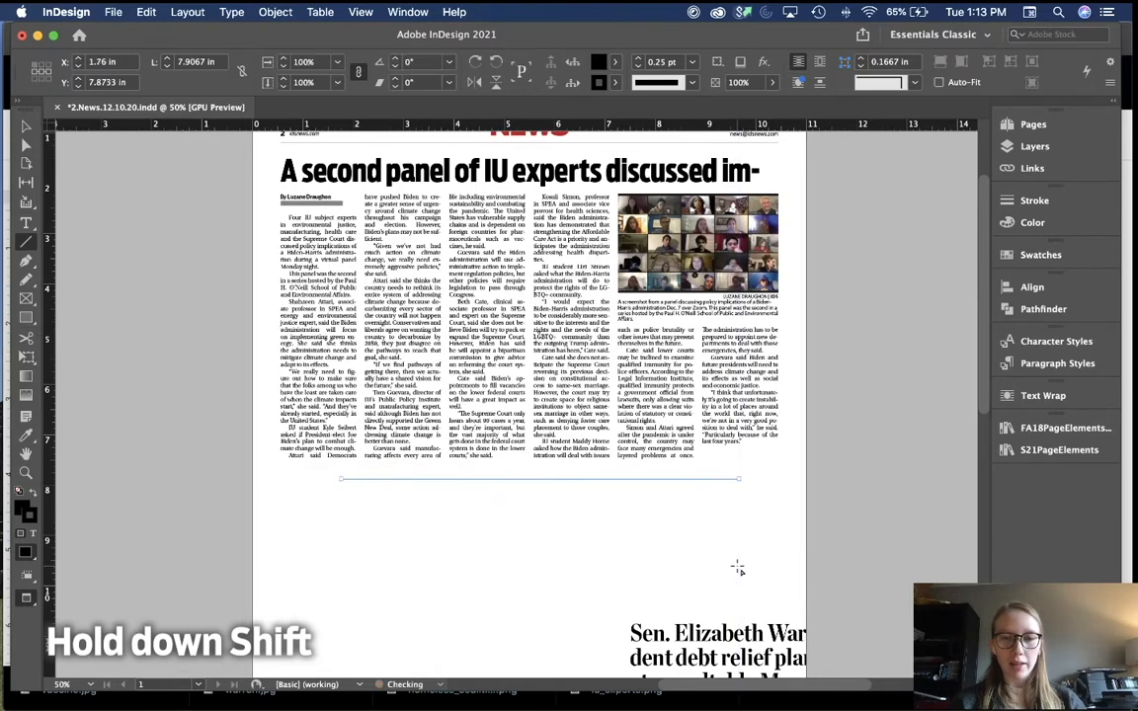
click(693, 63)
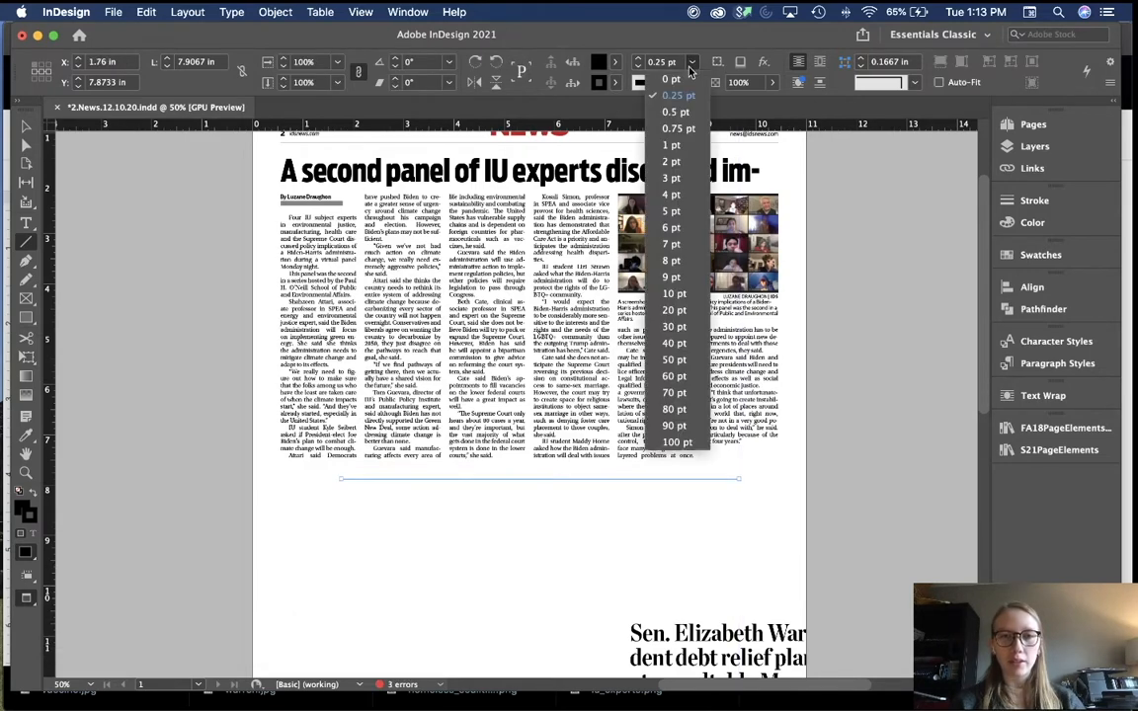
click(680, 101)
key(v)
click(503, 536)
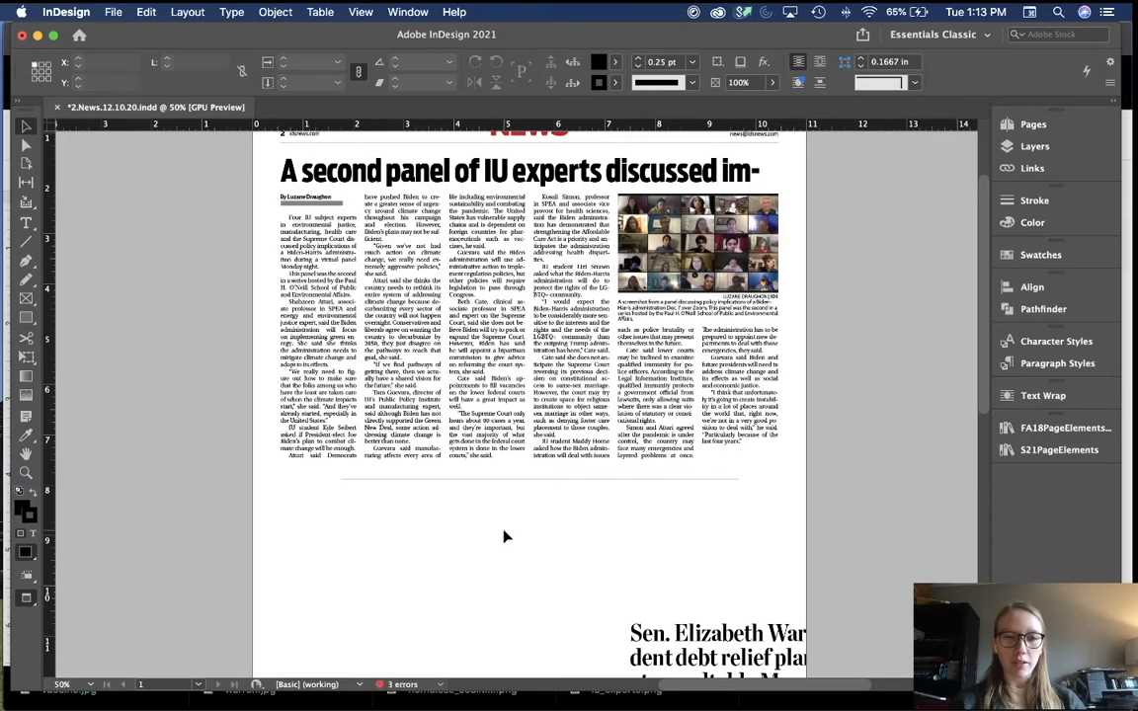
Step: Align the rule to the story's left edge, lower it slightly, and extend it to the right column edge
scroll(503, 536, up, 1)
key(super+equal)
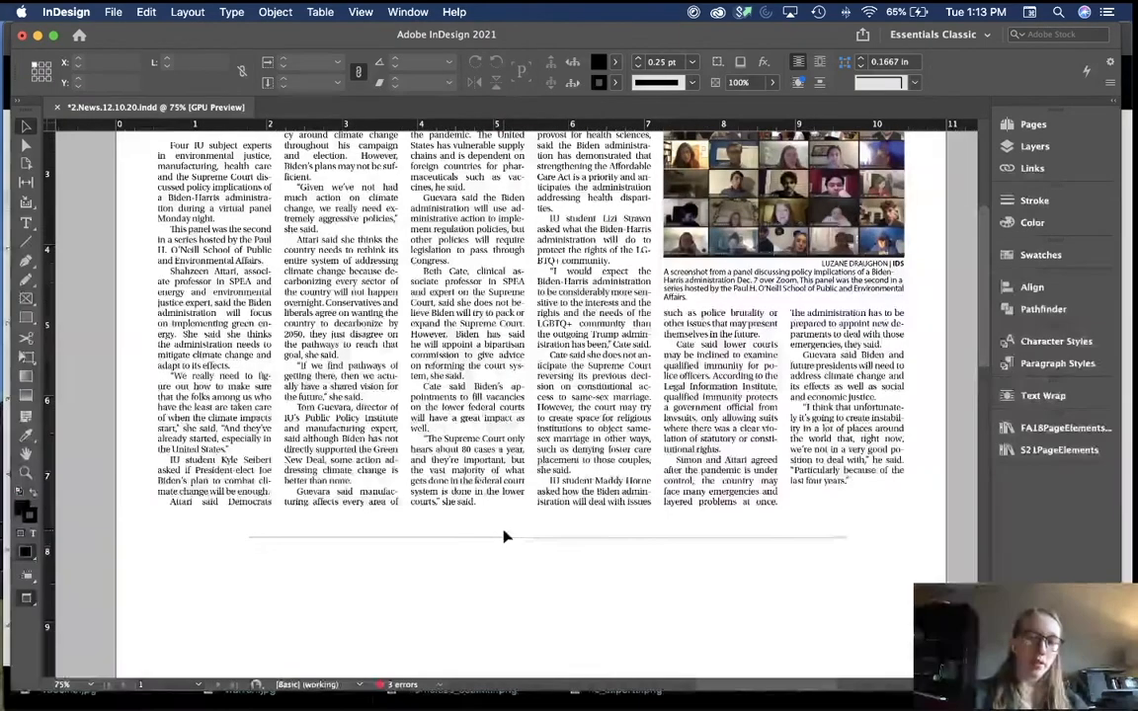
scroll(502, 536, left, 2)
scroll(503, 536, down, 2)
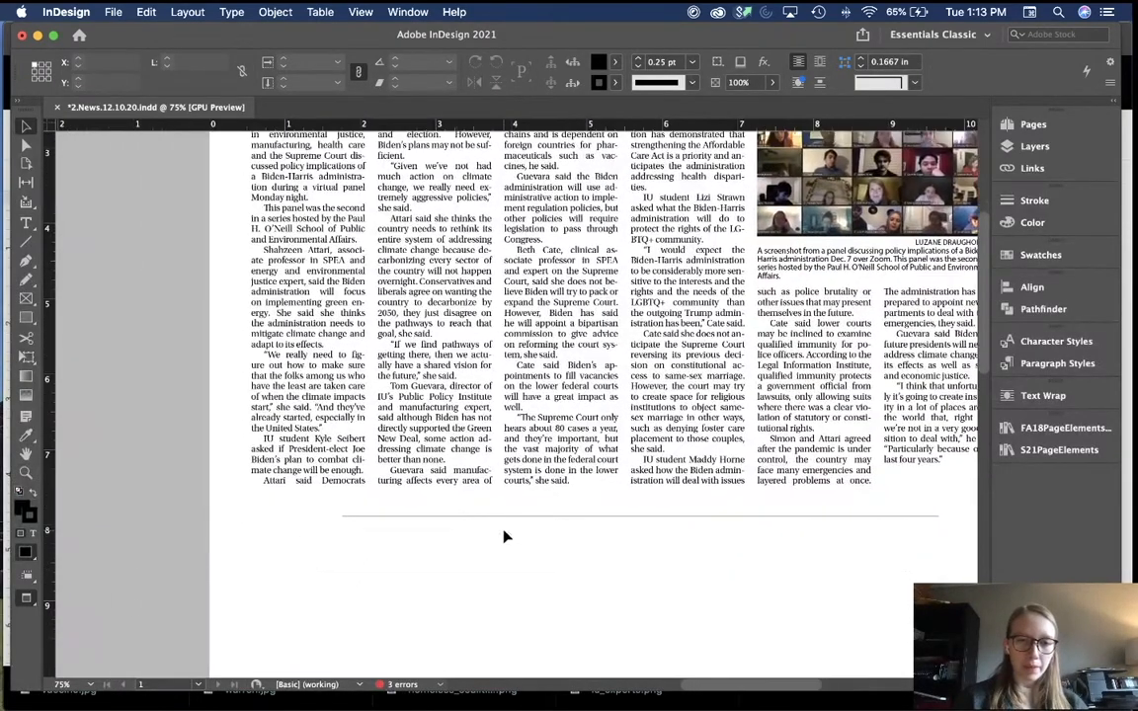
key(w)
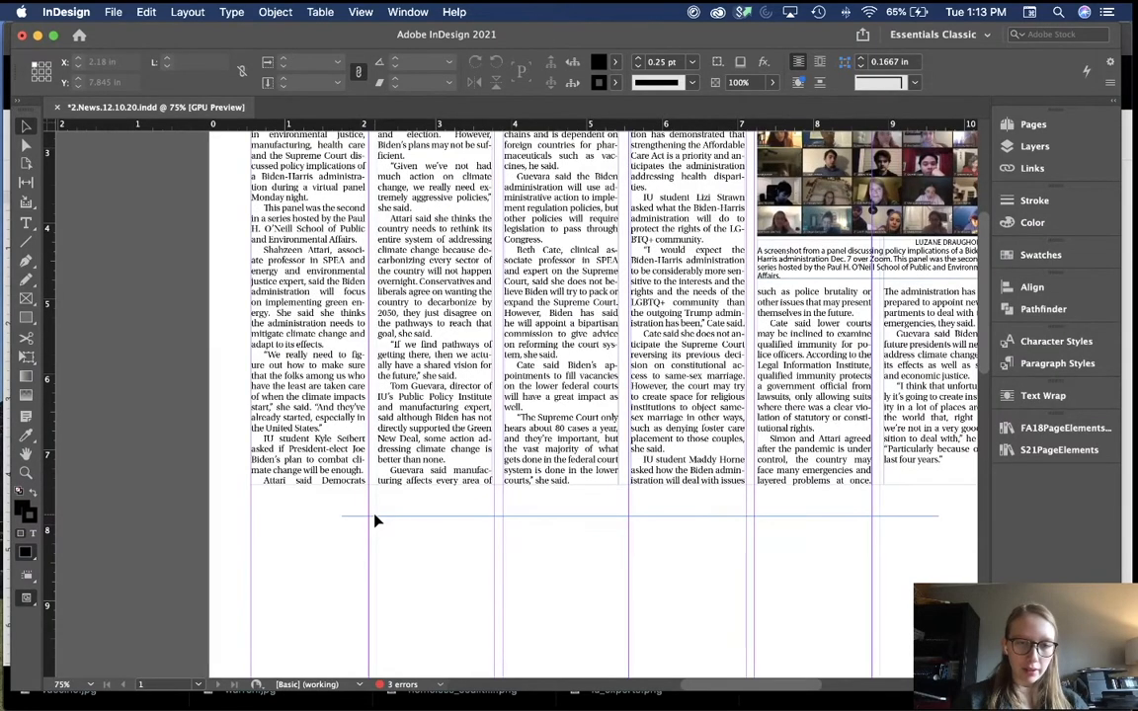
drag(375, 520, 292, 492)
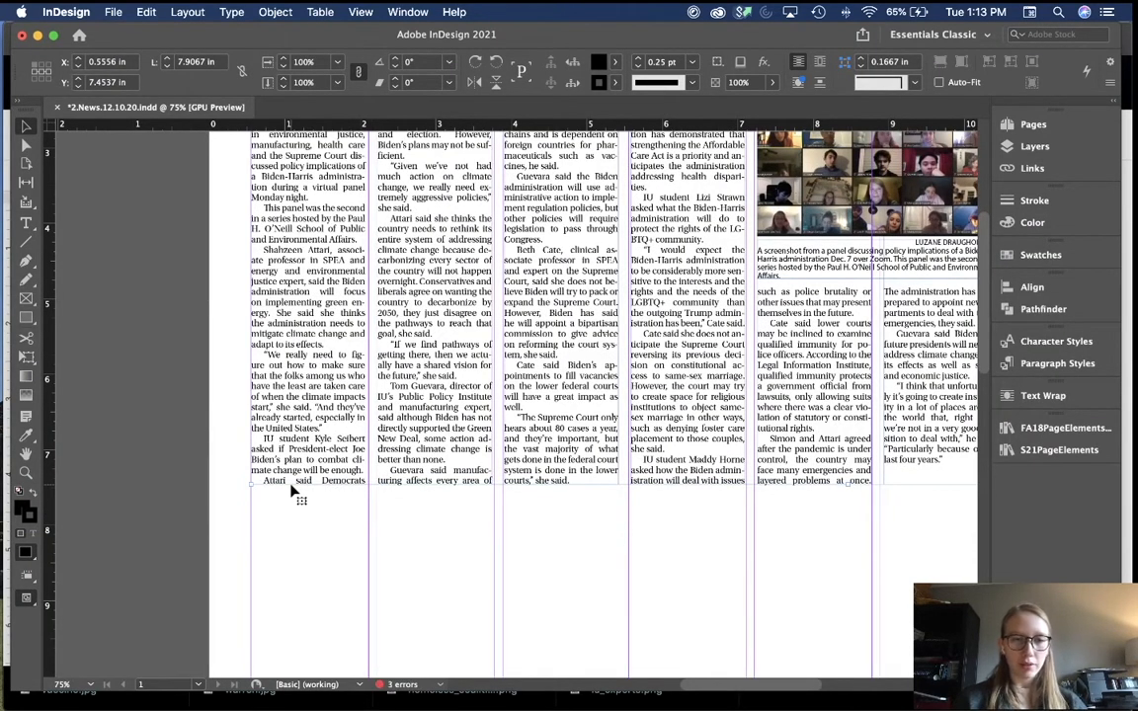
key(shift+Down)
scroll(527, 605, right, 3)
scroll(527, 605, down, 1)
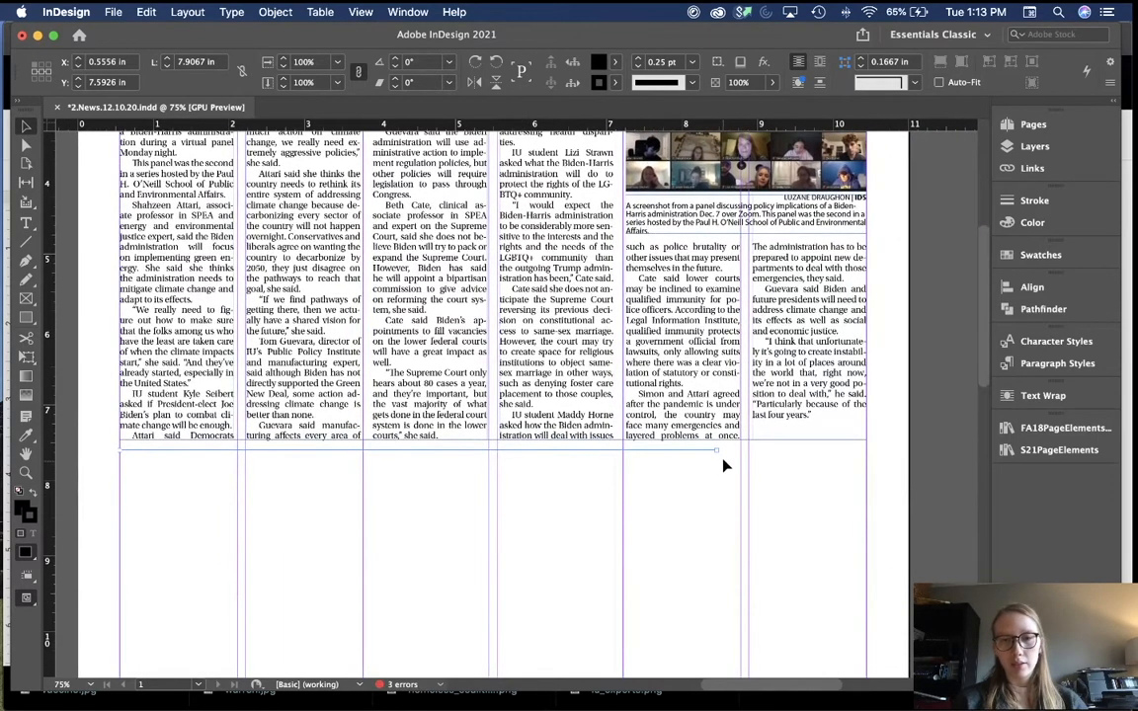
drag(719, 454, 868, 467)
click(805, 533)
key(super+minus)
key(super+minus)
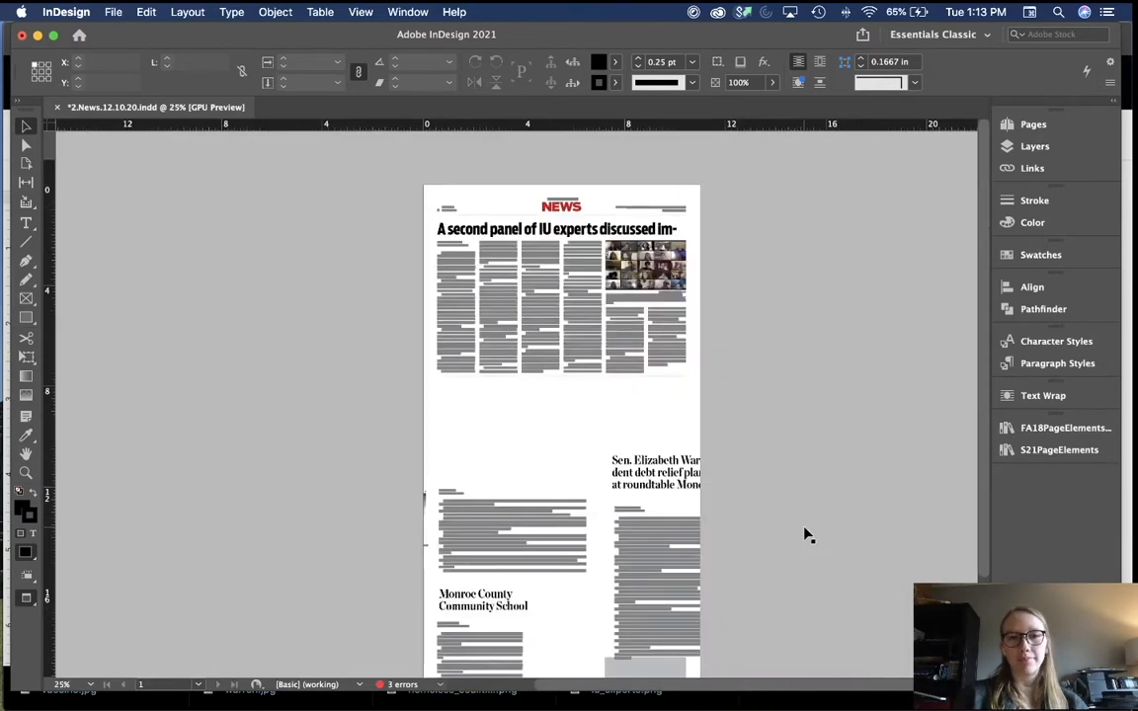
Step: Move the Warren headline and story up the page
key(w)
key(w)
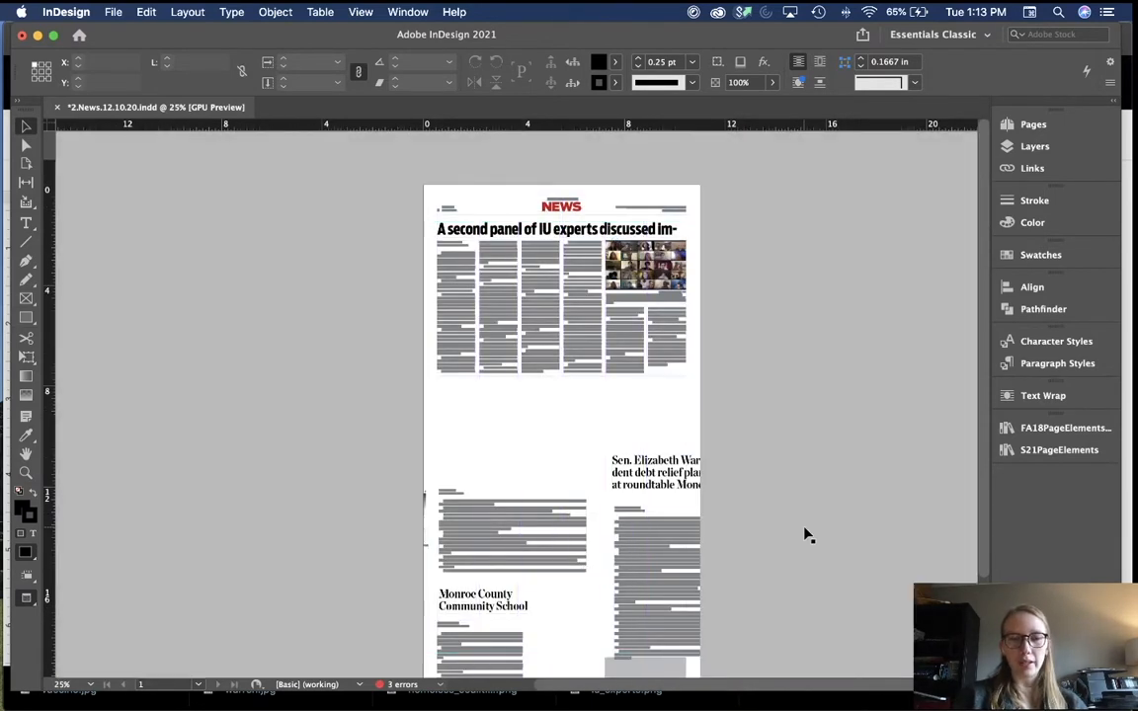
key(super+minus)
key(super+equal)
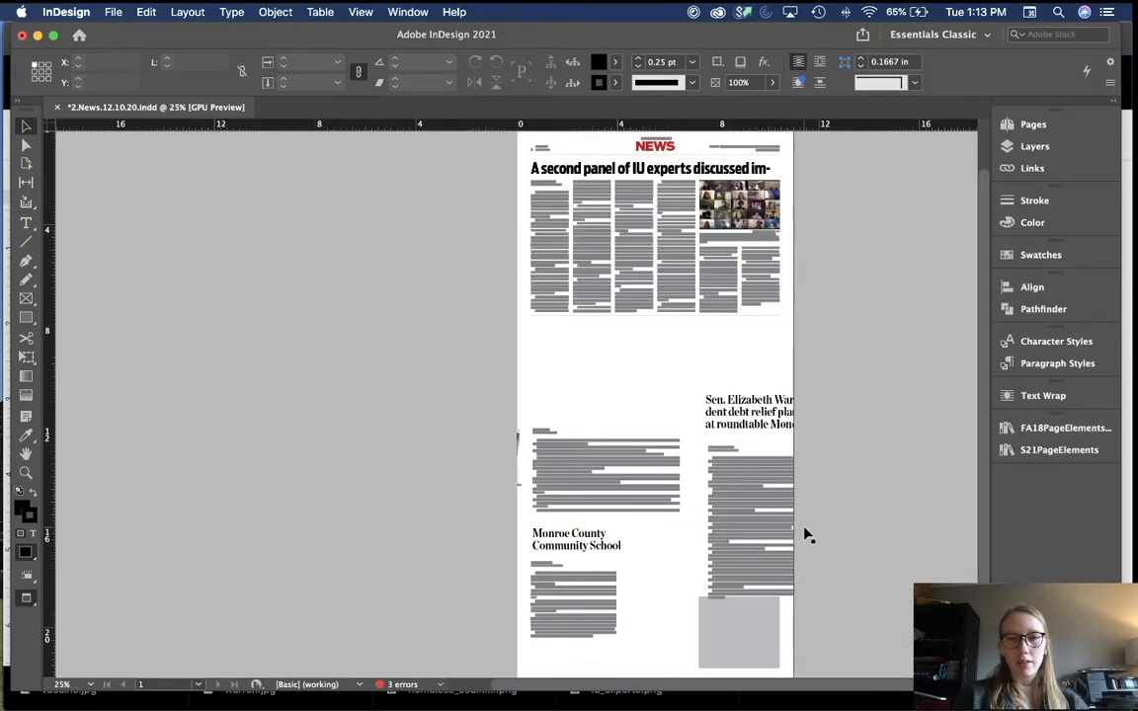
scroll(805, 534, down, 3)
scroll(805, 535, right, 2)
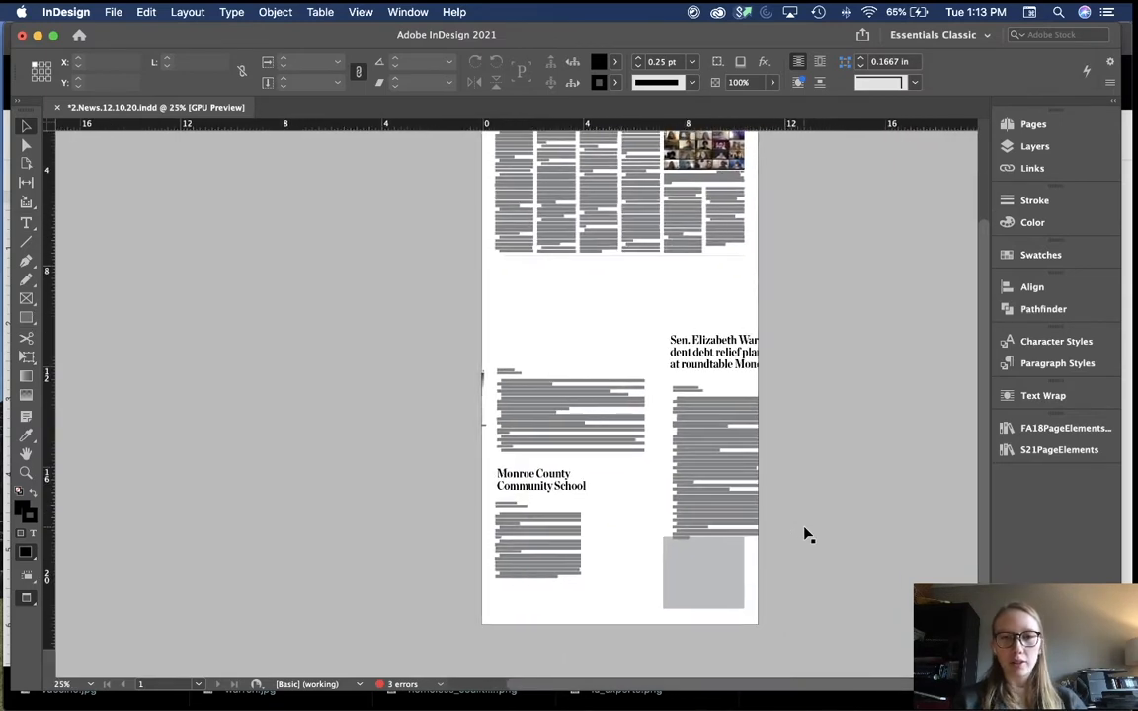
key(w)
drag(698, 331, 747, 376)
click(616, 508)
Step: Move the Monroe County school story lower and widen its frame across the page
scroll(618, 510, right, 1)
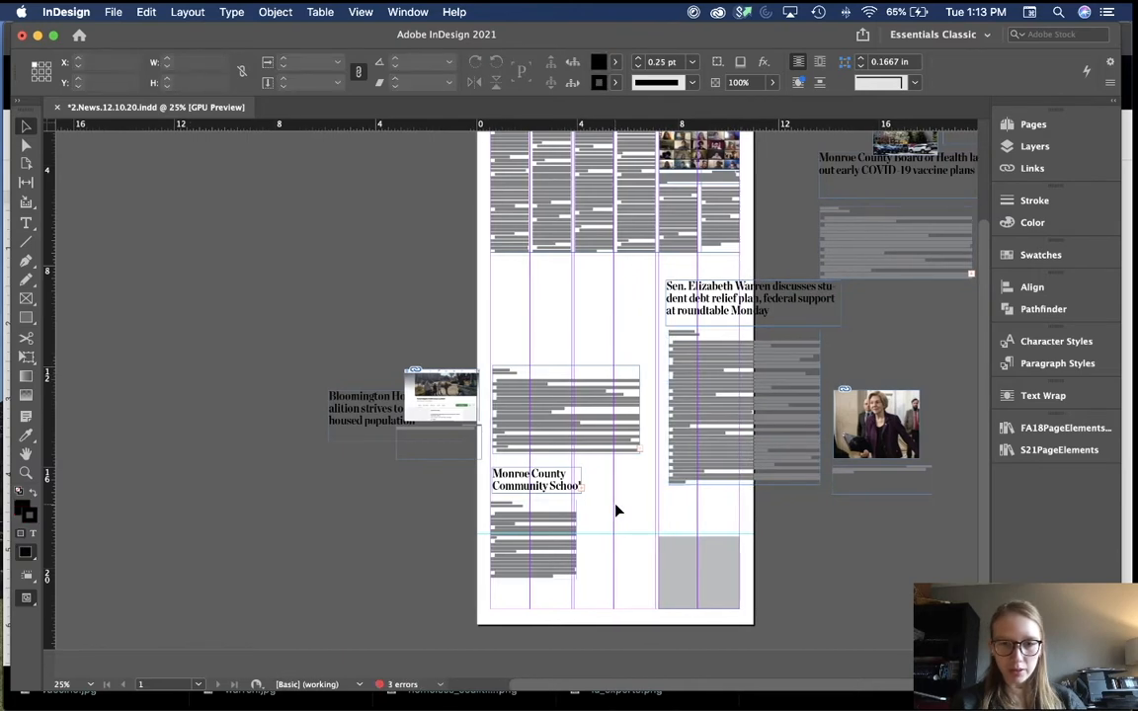
key(super+=)
scroll(615, 511, down, 5)
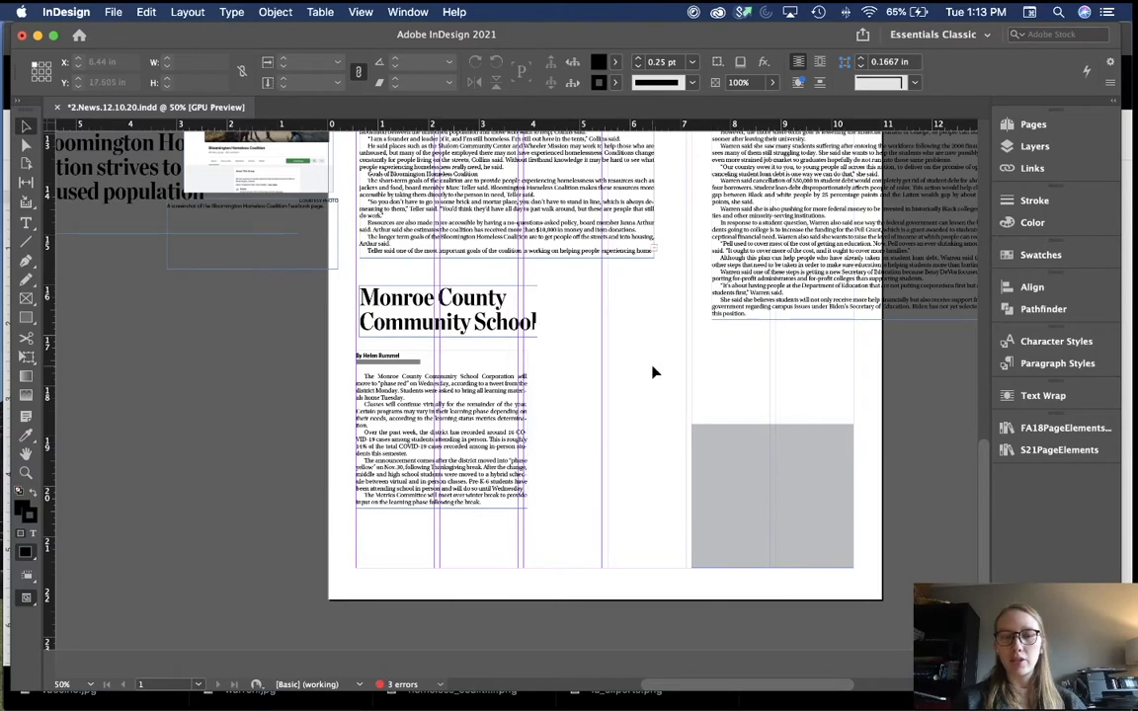
scroll(673, 519, right, 1)
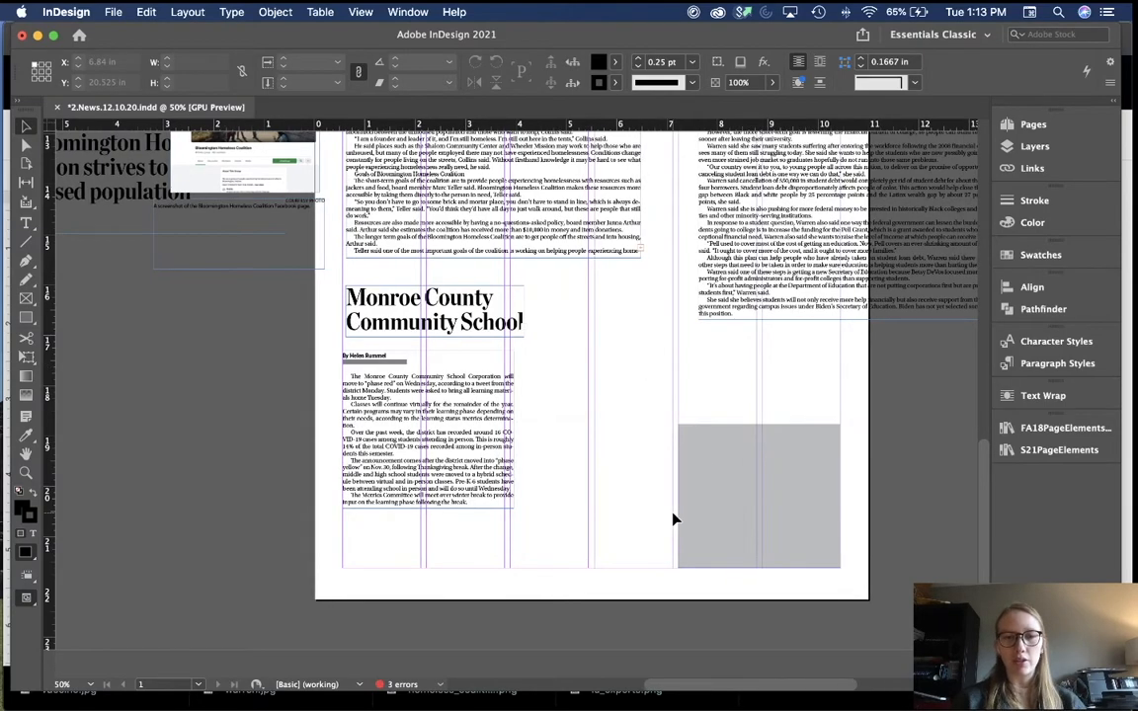
key(super+equal)
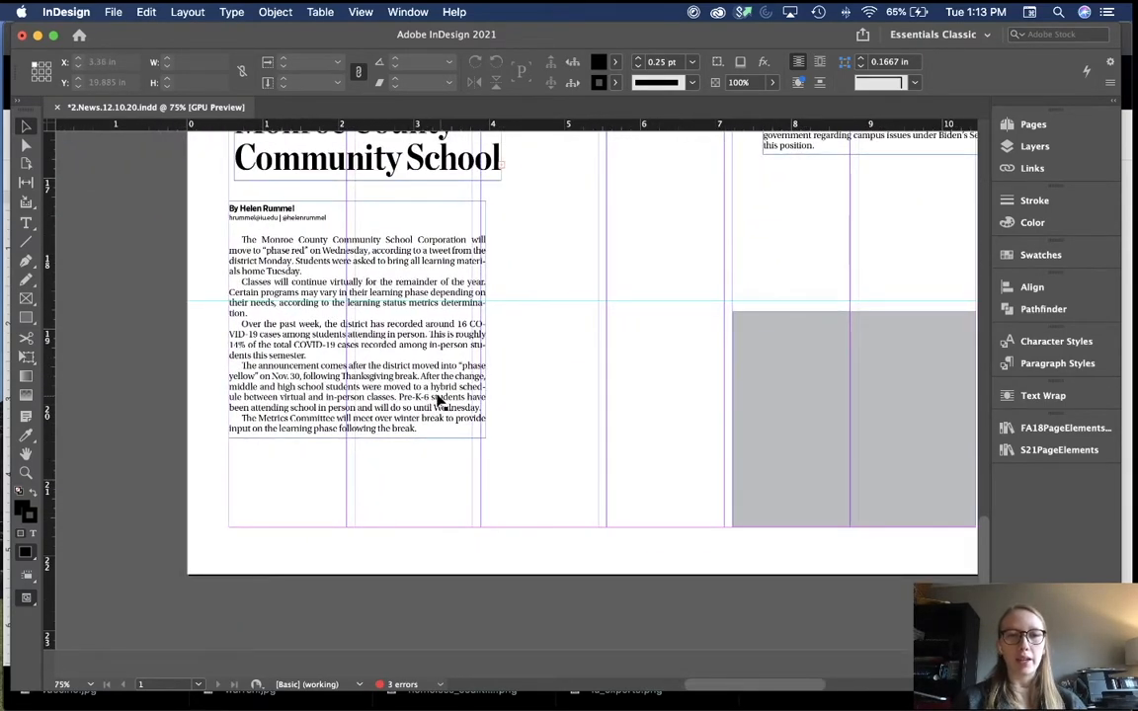
drag(439, 400, 430, 494)
scroll(528, 346, up, 2)
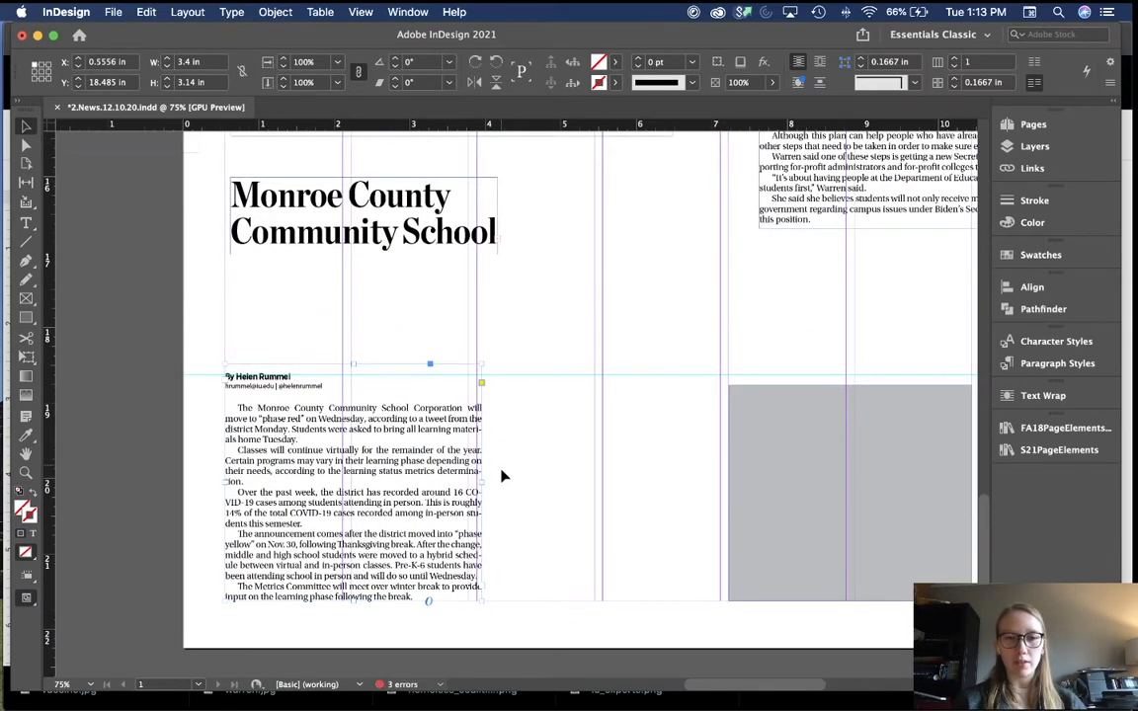
drag(482, 483, 719, 483)
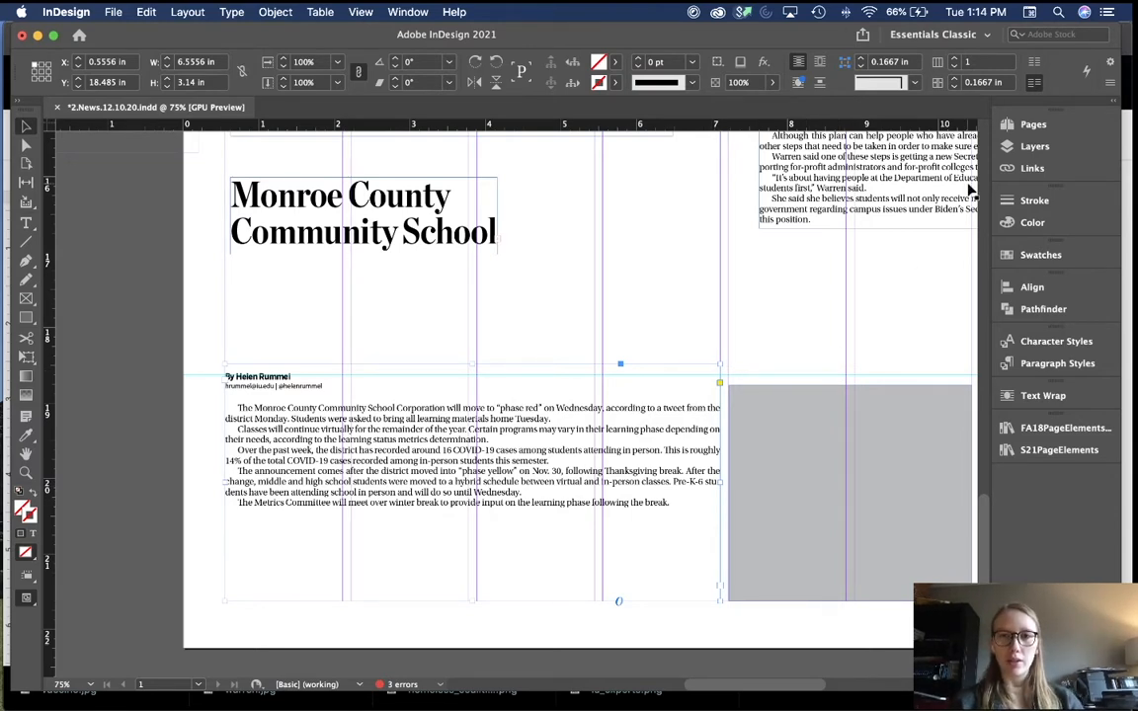
Step: Set the school story frame to four columns and balance the text across them
click(956, 61)
click(956, 61)
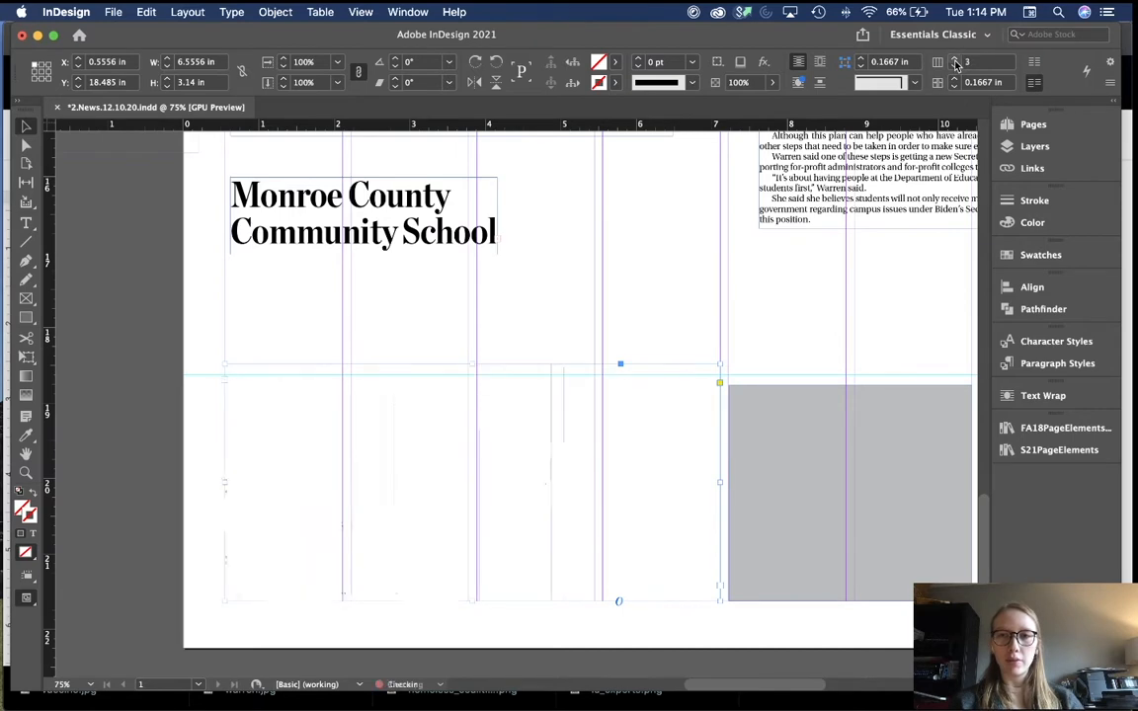
click(956, 62)
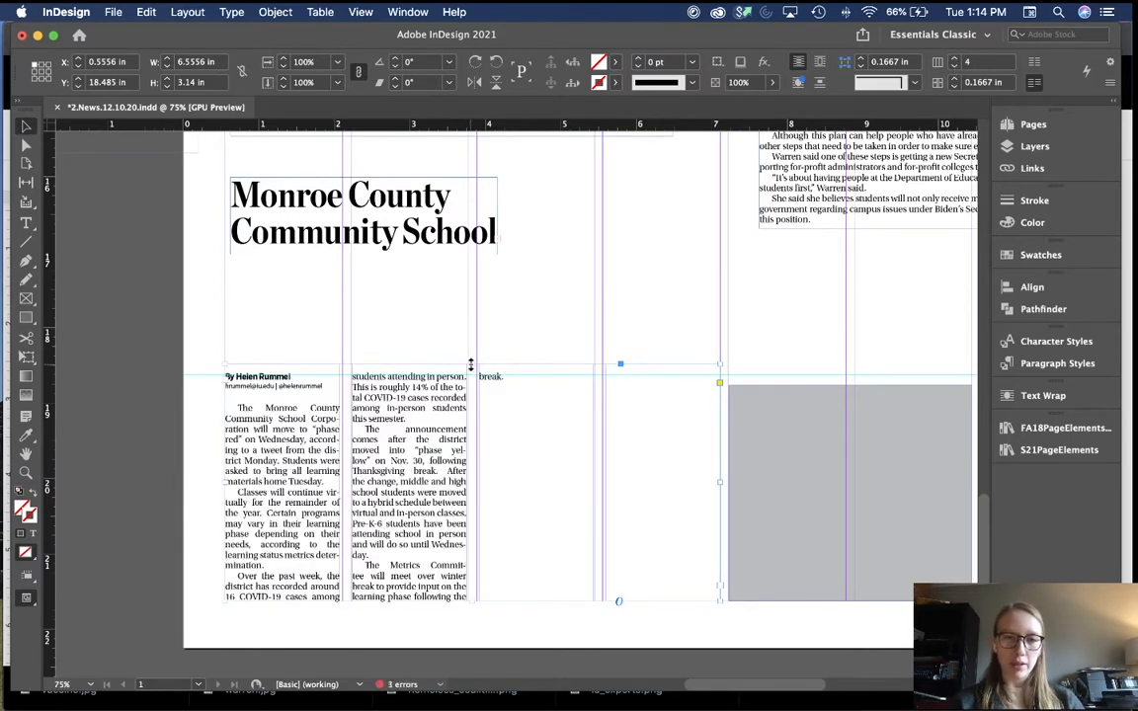
click(488, 321)
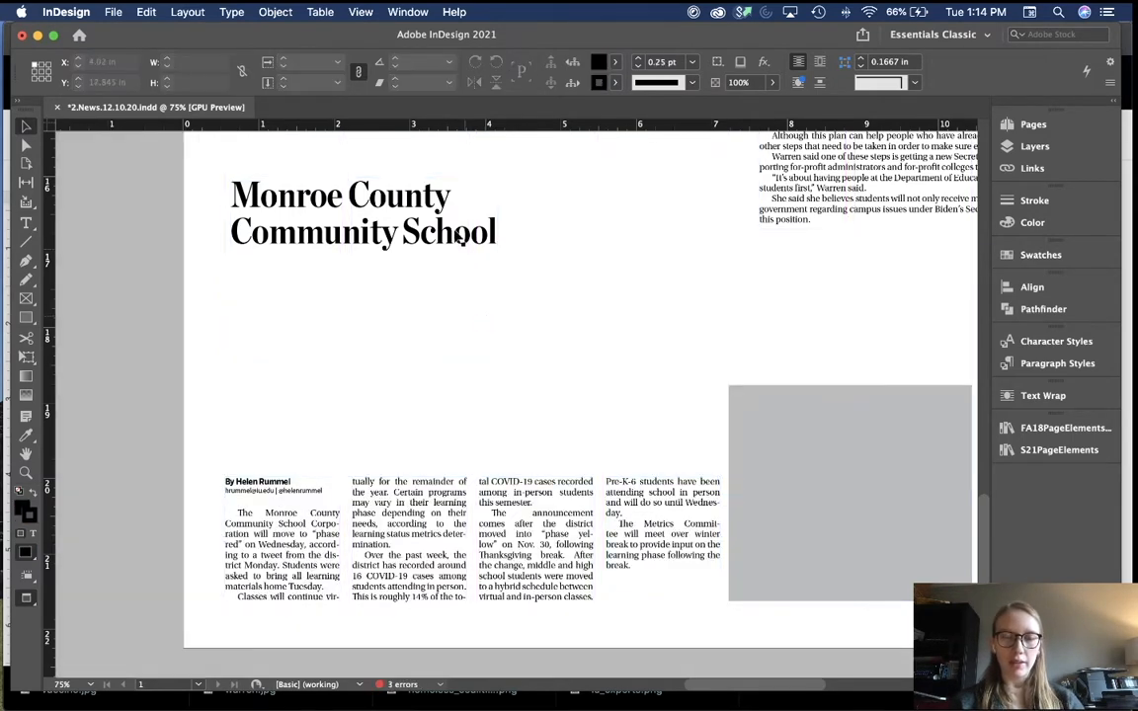
Step: Place the school headline above its story and shrink it to a single line
key(w)
drag(445, 223, 720, 447)
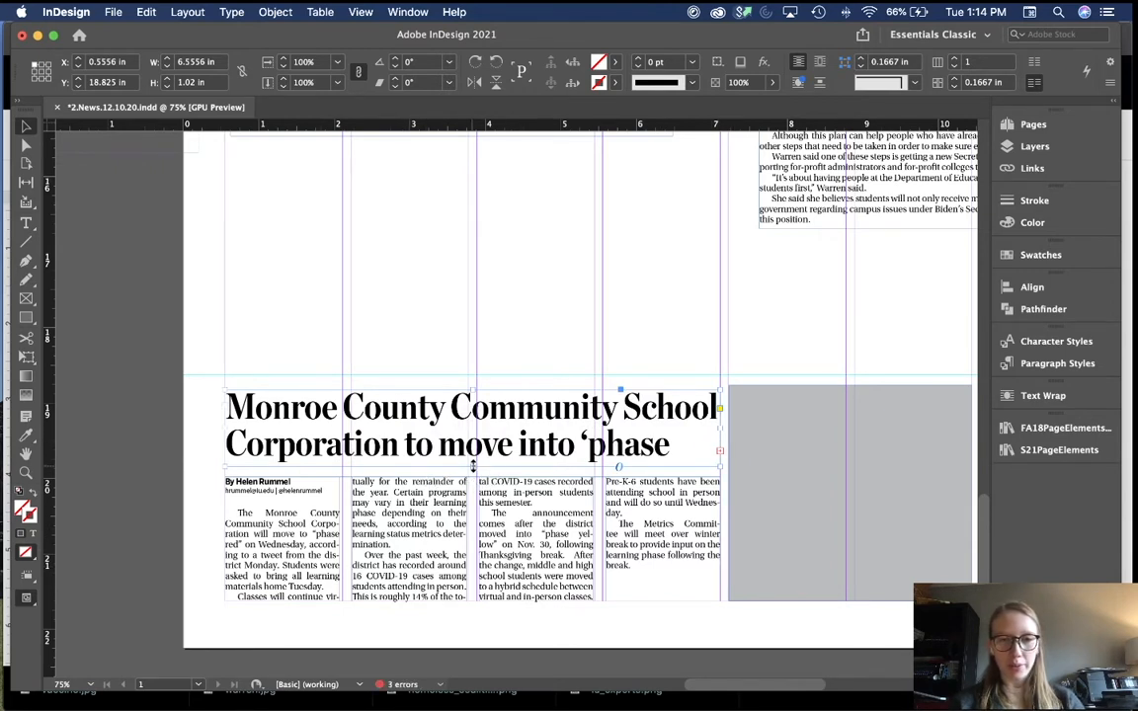
drag(473, 467, 467, 426)
click(519, 318)
Step: Move the school story group and the Warren headline, story and photo onto the left pasteboard
key(w)
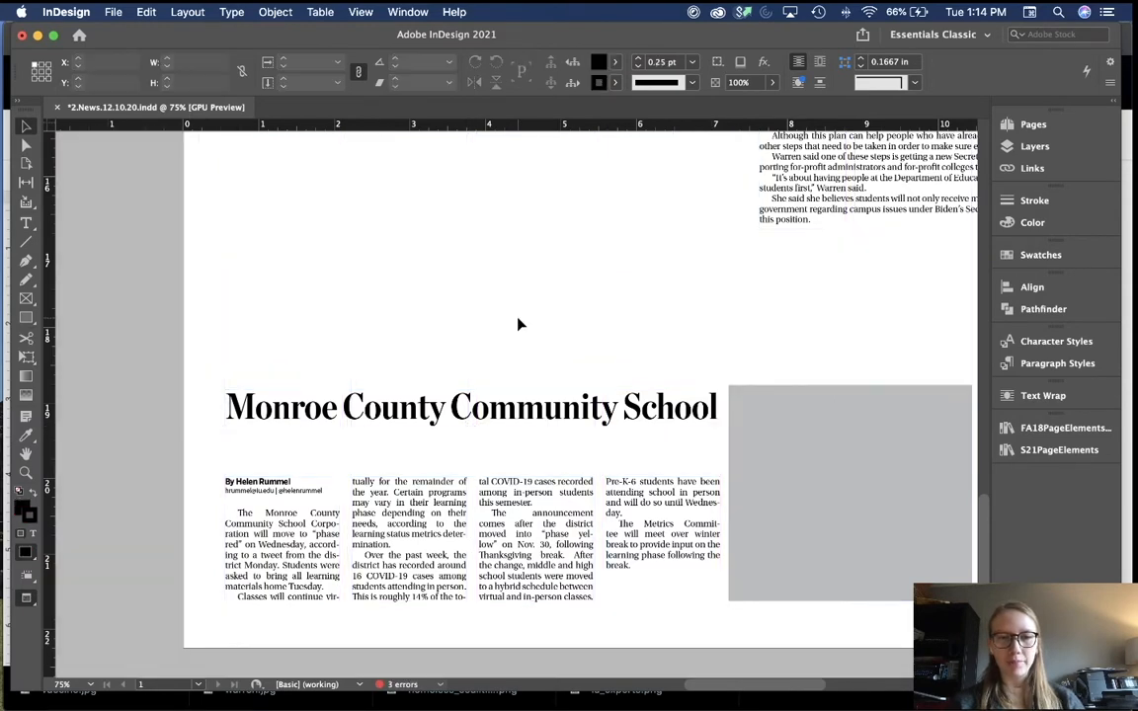
key(super+minus)
key(super+minus)
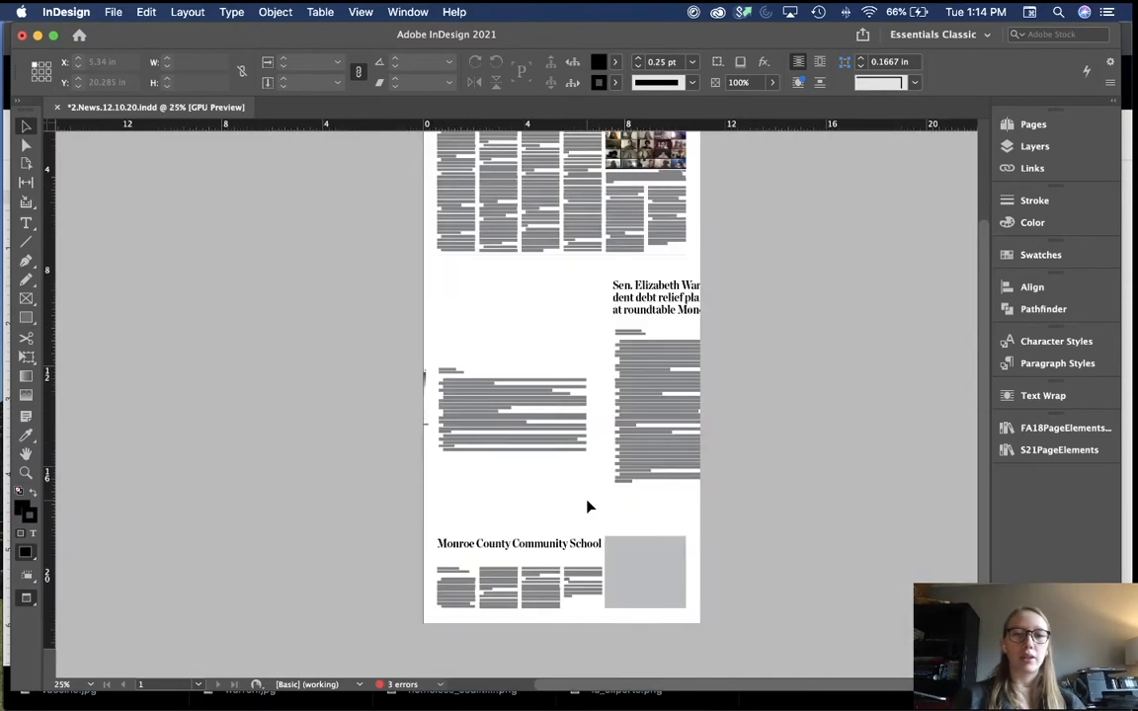
key(w)
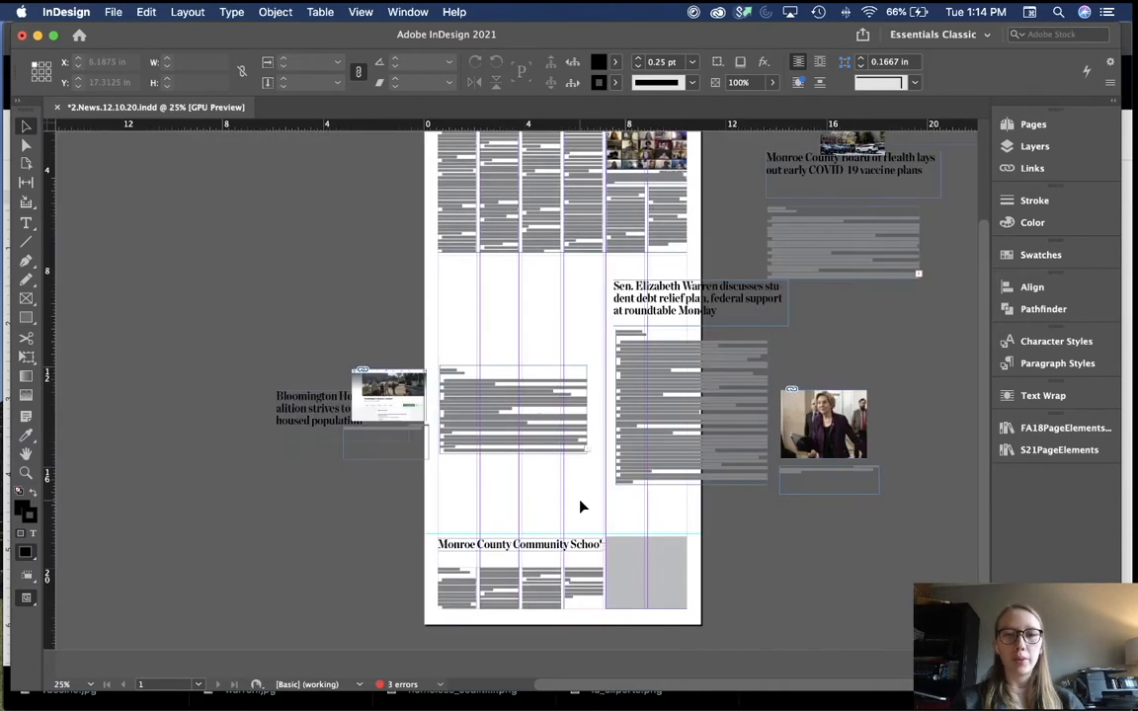
click(506, 579)
drag(571, 587, 355, 543)
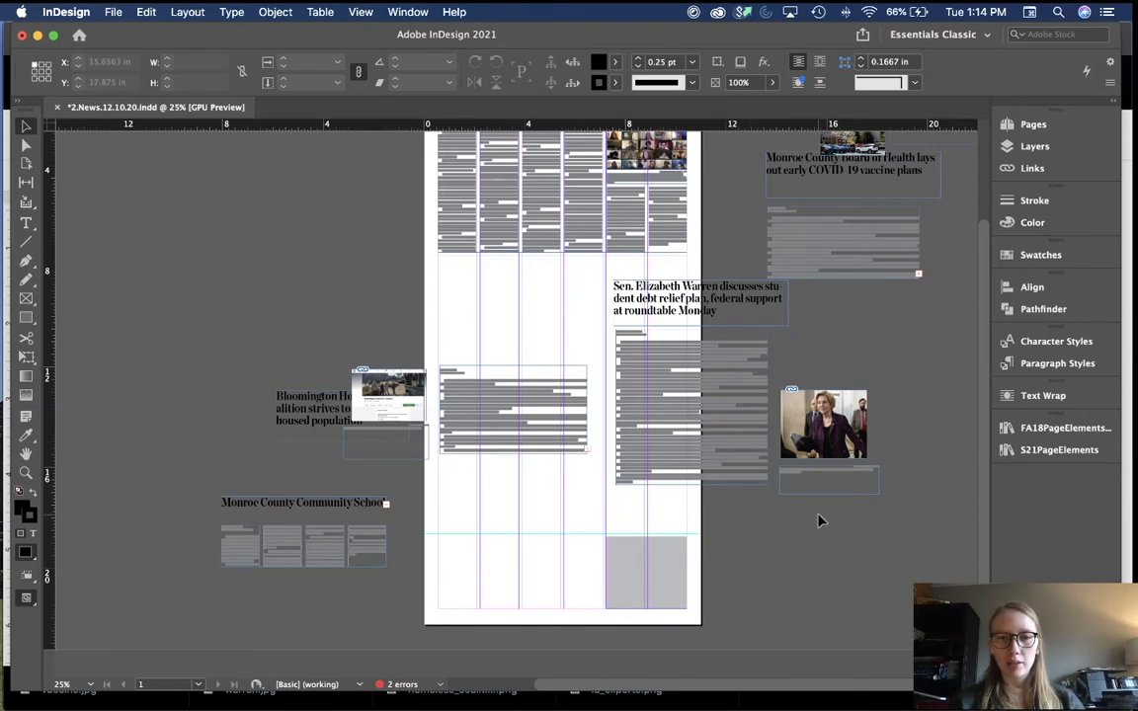
drag(609, 313, 874, 488)
drag(860, 434, 334, 329)
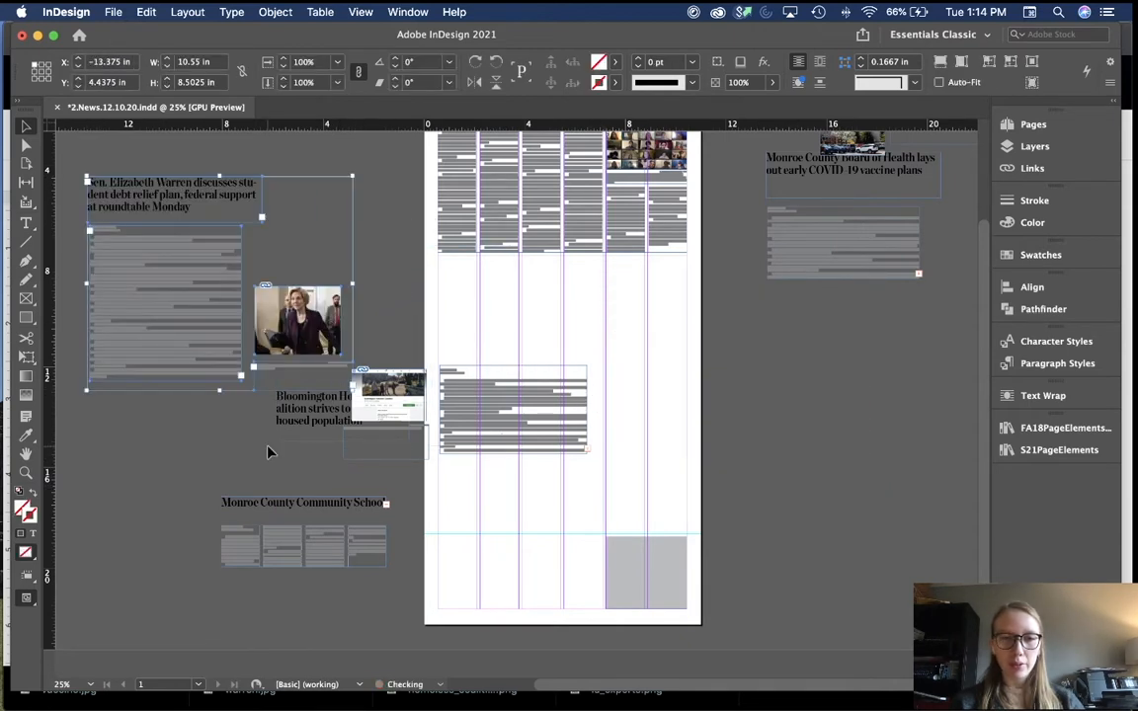
Step: Push the Bloomington group off the page's right, then place its story text on the lower page
drag(274, 450, 452, 487)
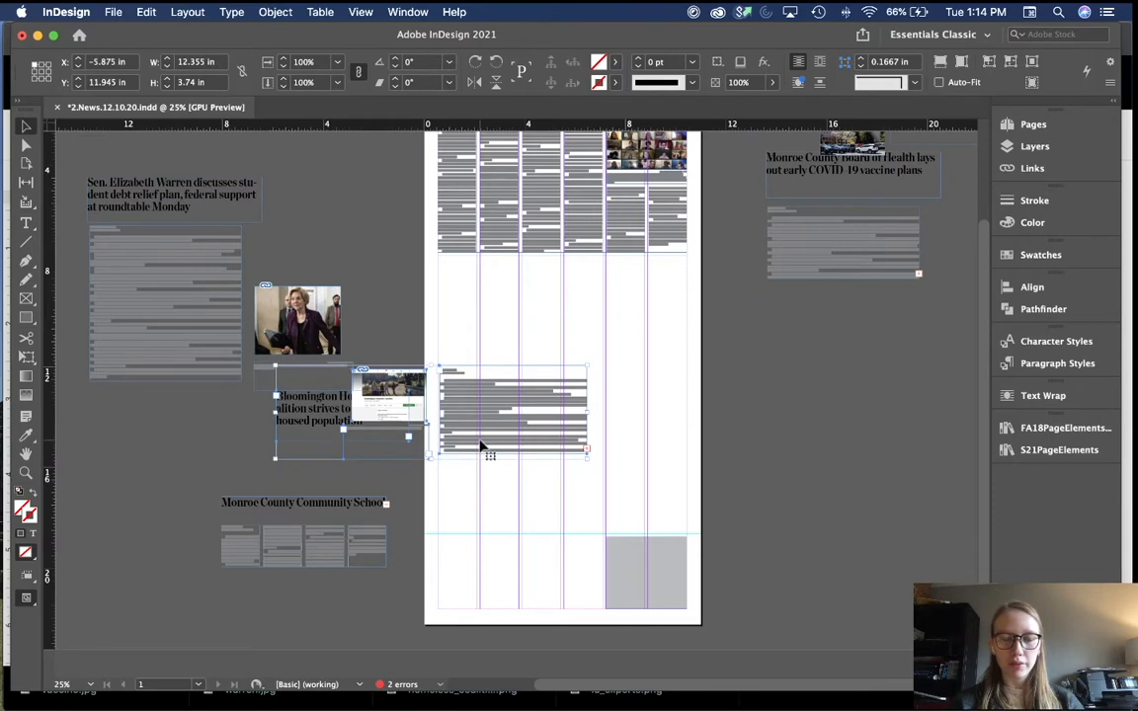
drag(483, 447, 880, 451)
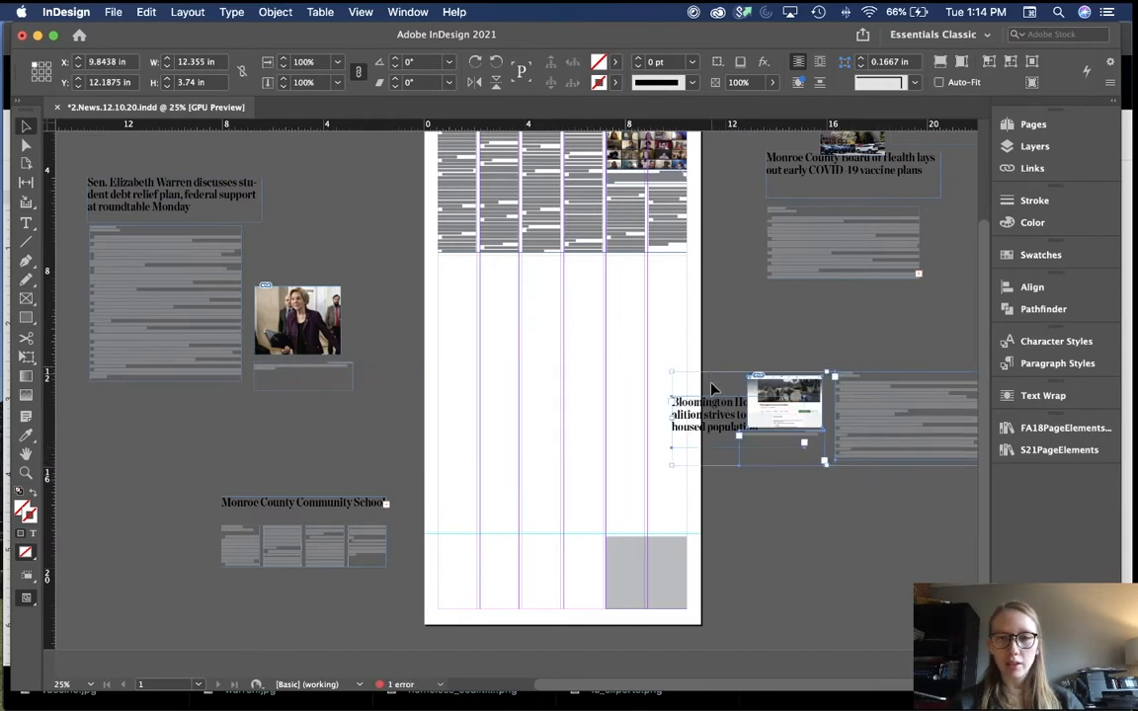
drag(714, 415, 745, 413)
click(766, 336)
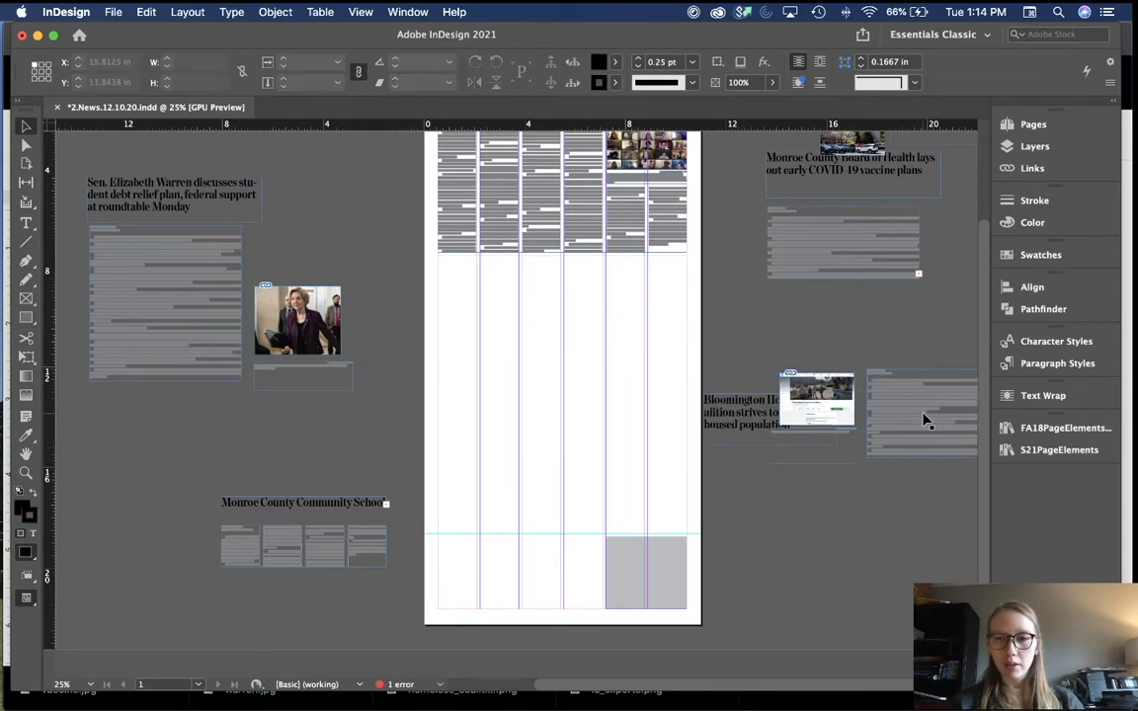
drag(924, 420, 602, 492)
key(super+equal)
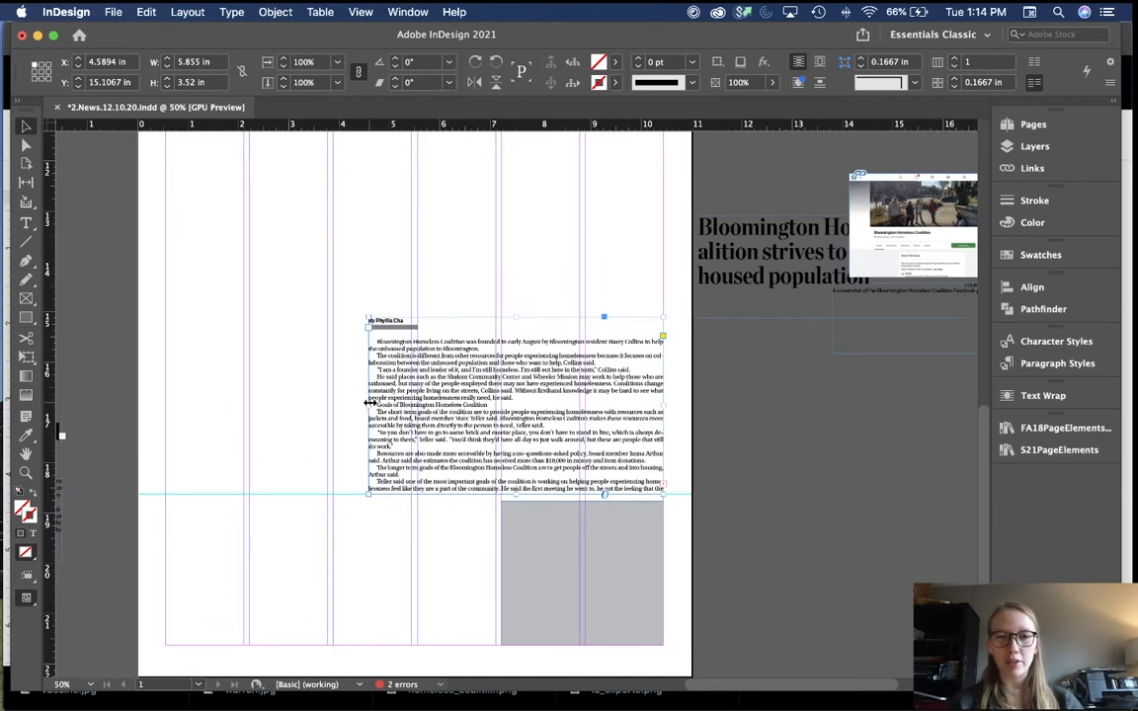
Step: Narrow the Bloomington story frame to one column and fit it to its text, 3.2222 × 13.7739 in
drag(367, 403, 503, 401)
scroll(573, 432, up, 5)
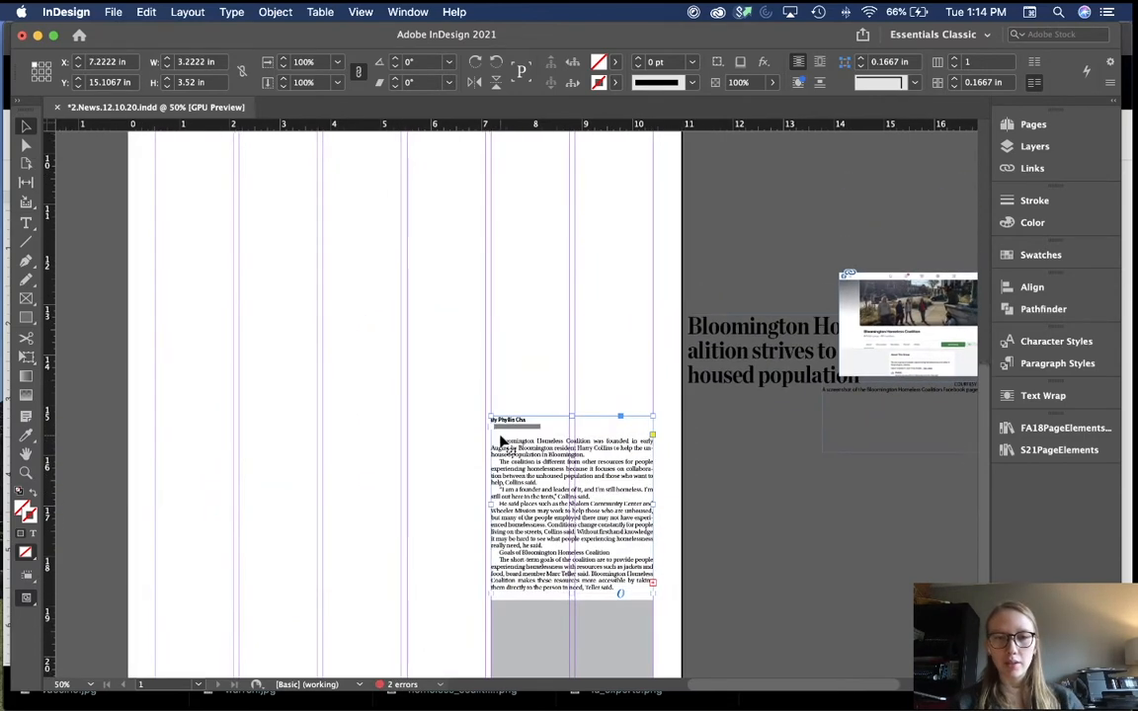
double_click(571, 416)
scroll(464, 425, down, 5)
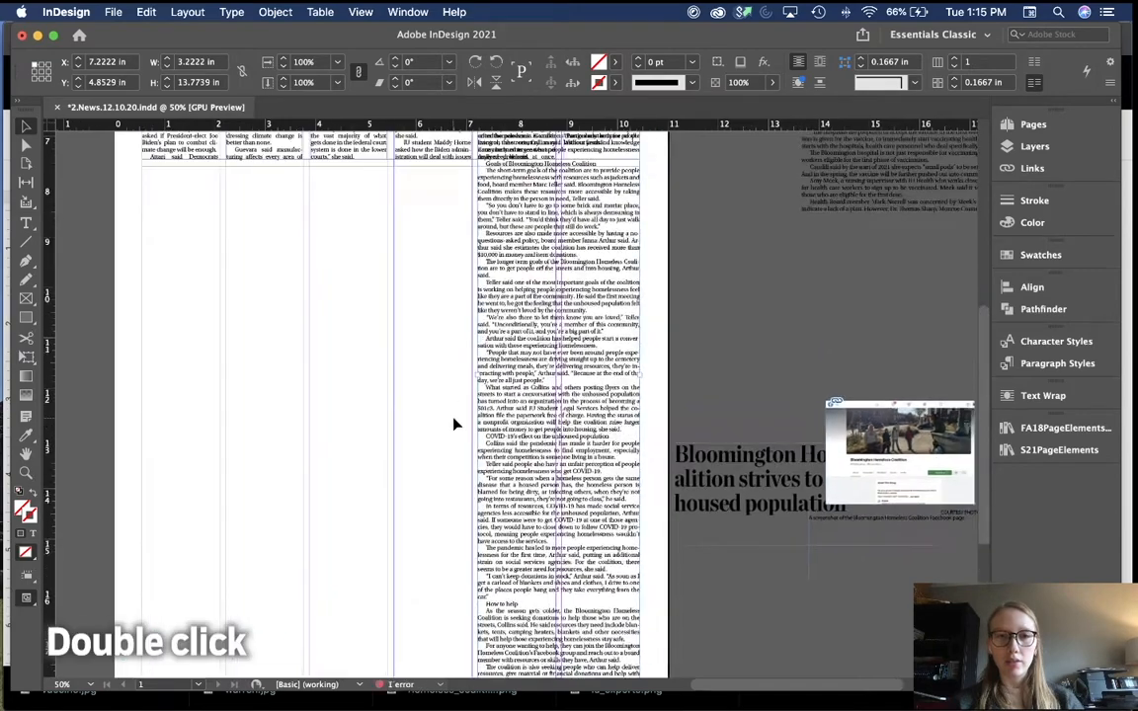
scroll(454, 424, up, 5)
key(super+minus)
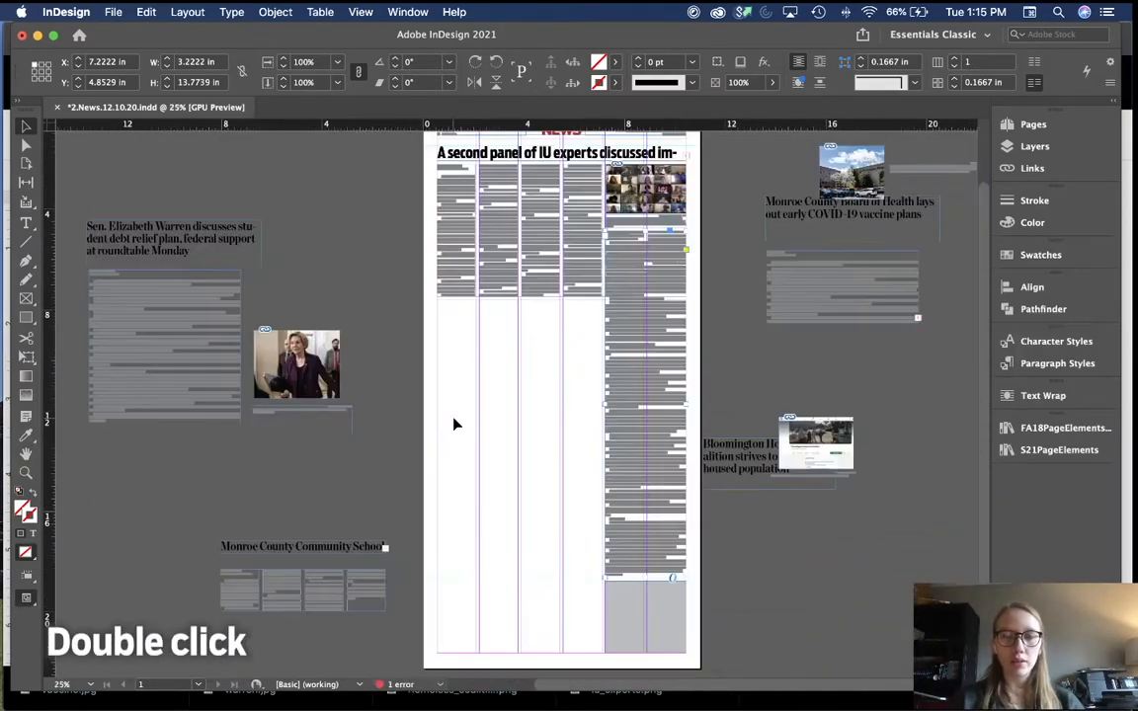
scroll(455, 424, up, 2)
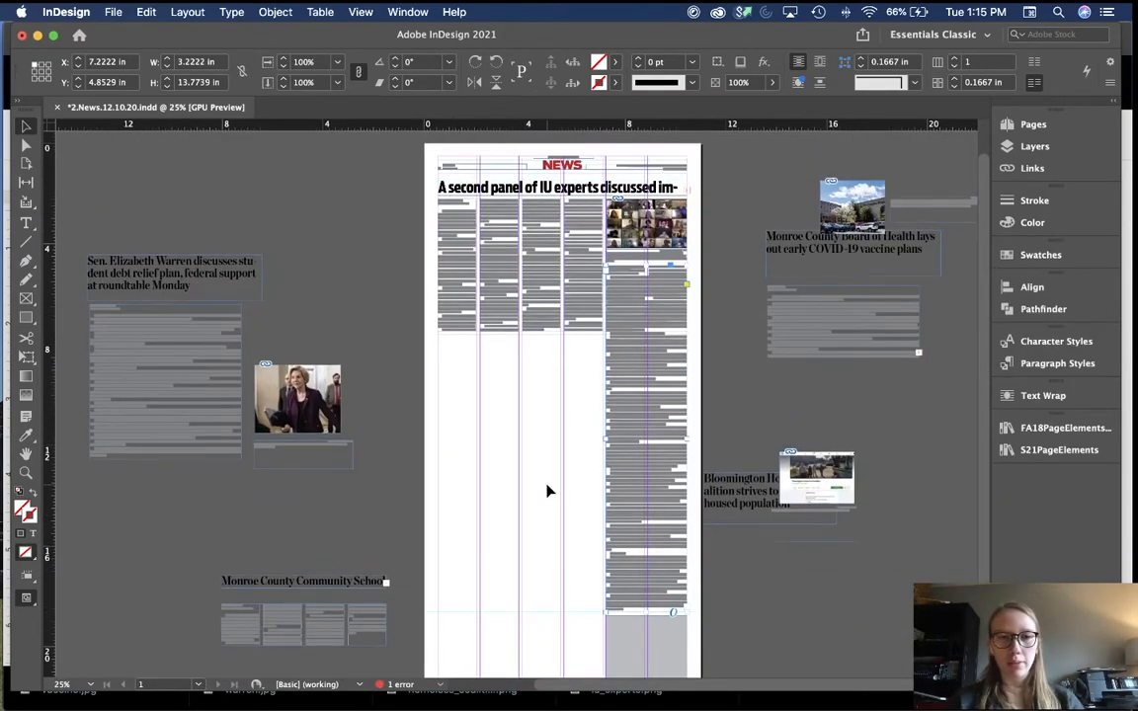
scroll(549, 491, down, 1)
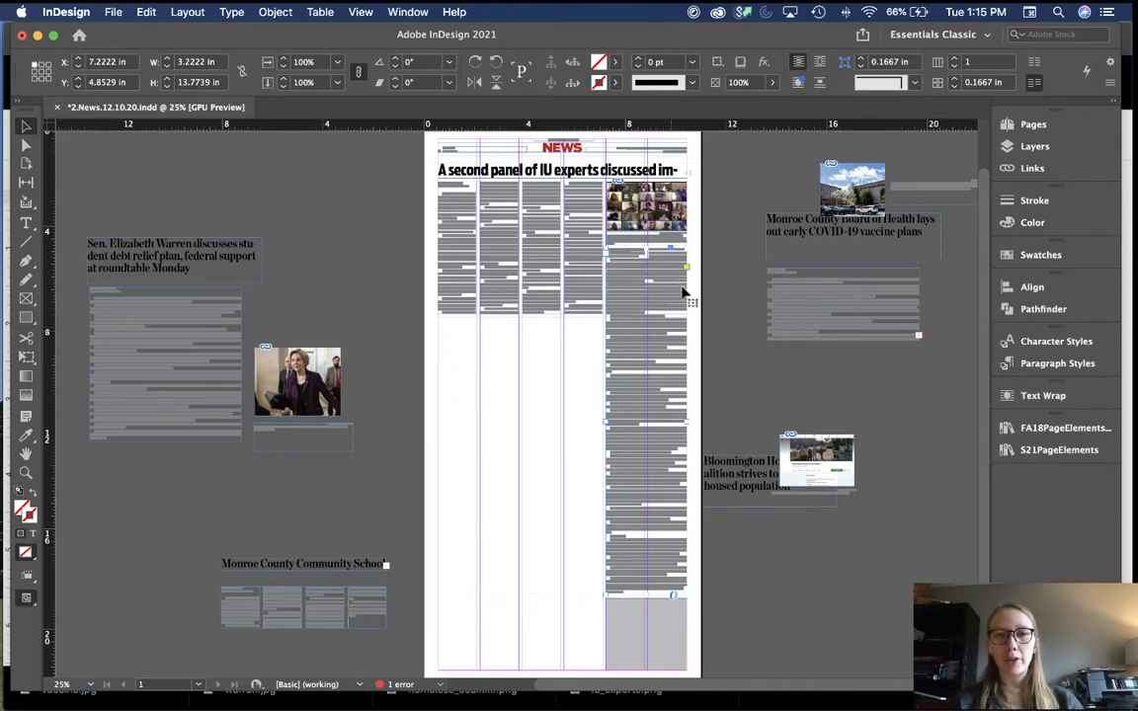
Step: Move the right-column story onto the right pasteboard and drop the rule to the page bottom
drag(645, 363, 876, 488)
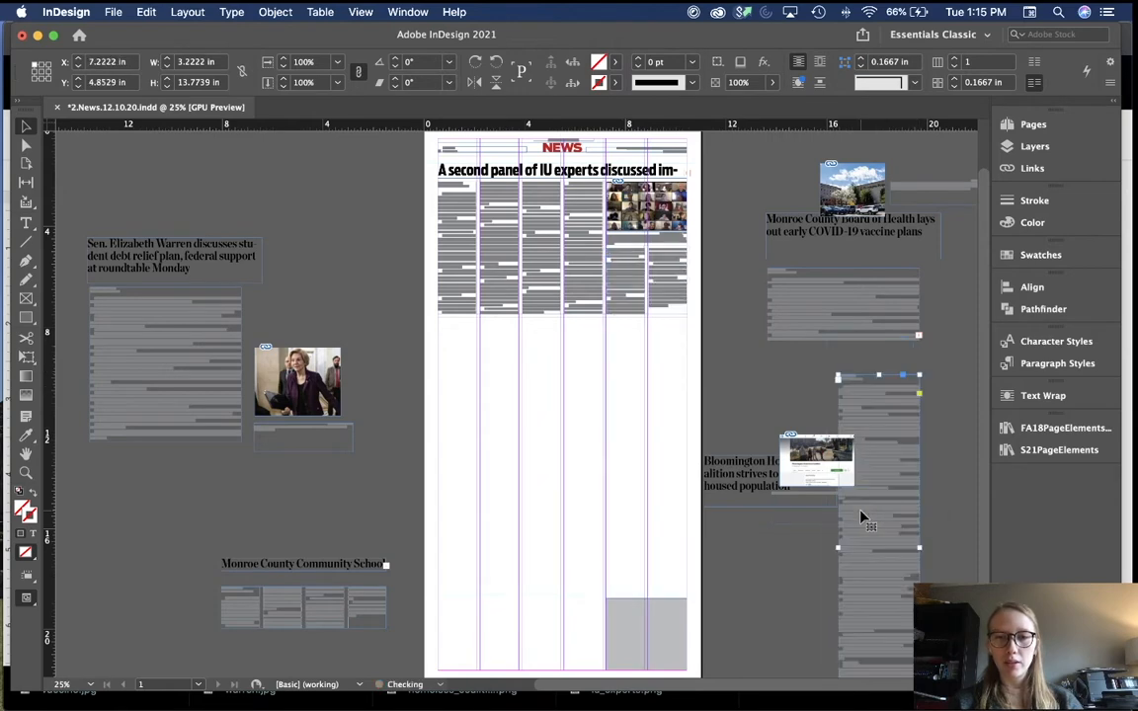
click(560, 392)
scroll(560, 393, up, 1)
scroll(560, 391, up, 2)
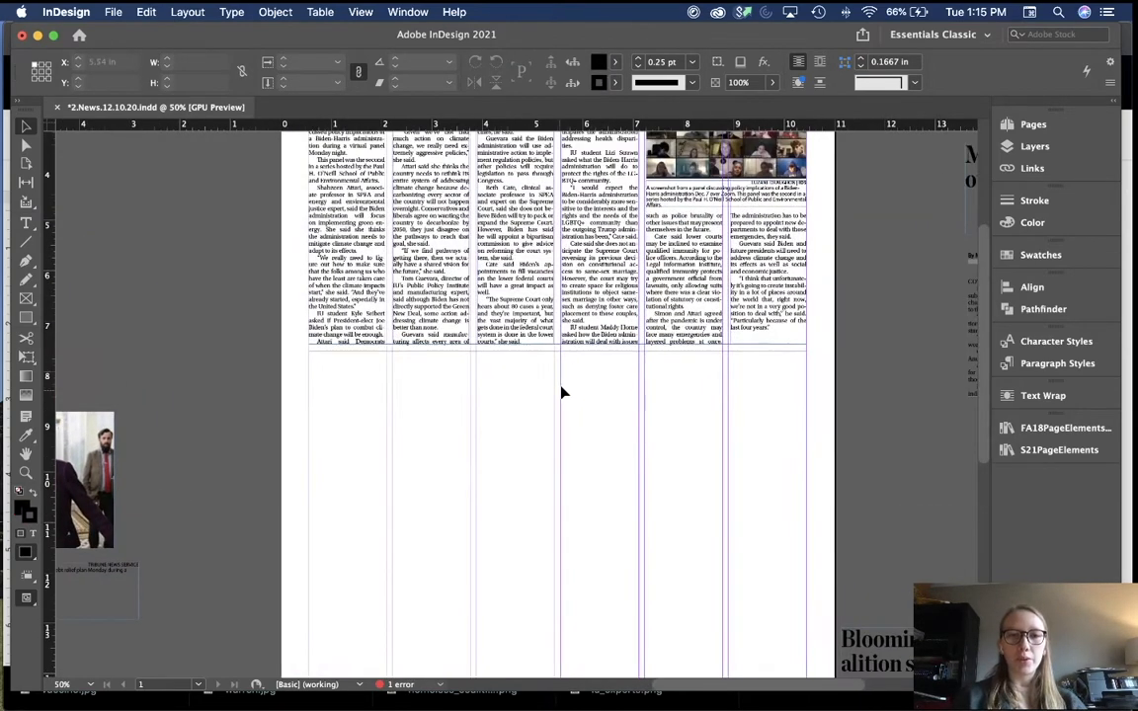
drag(570, 351, 584, 619)
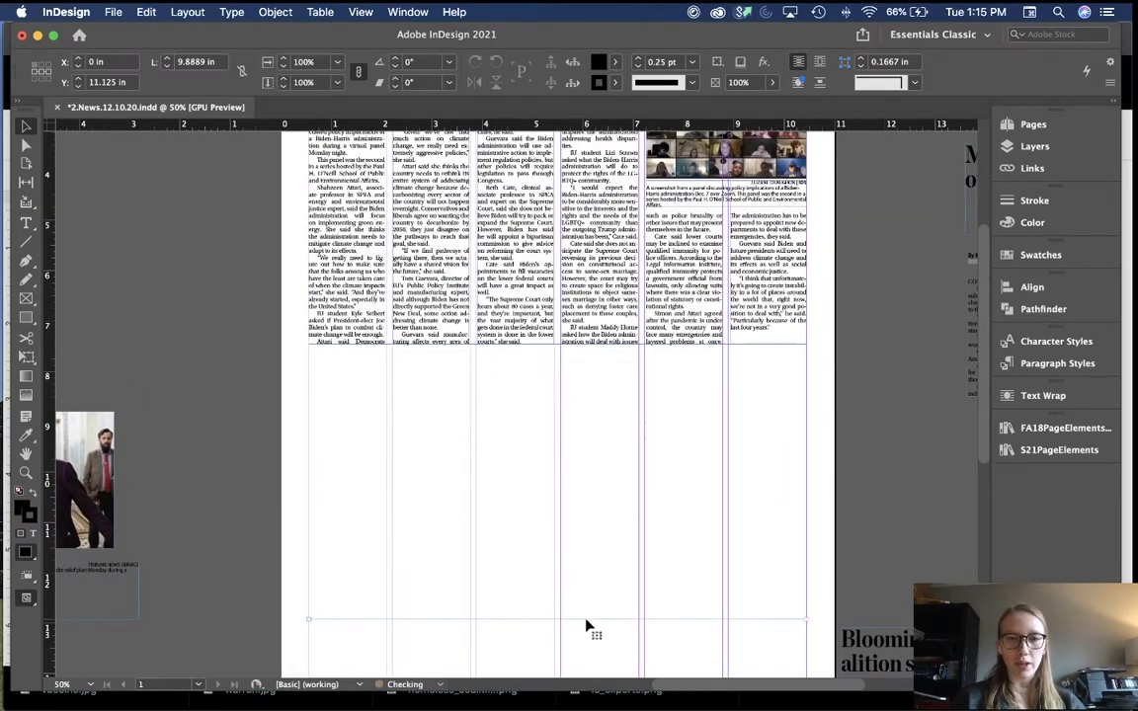
click(593, 508)
scroll(595, 514, up, 3)
Step: Shift the IU experts story frame left, pull its left side to the margin, and set five columns
click(552, 386)
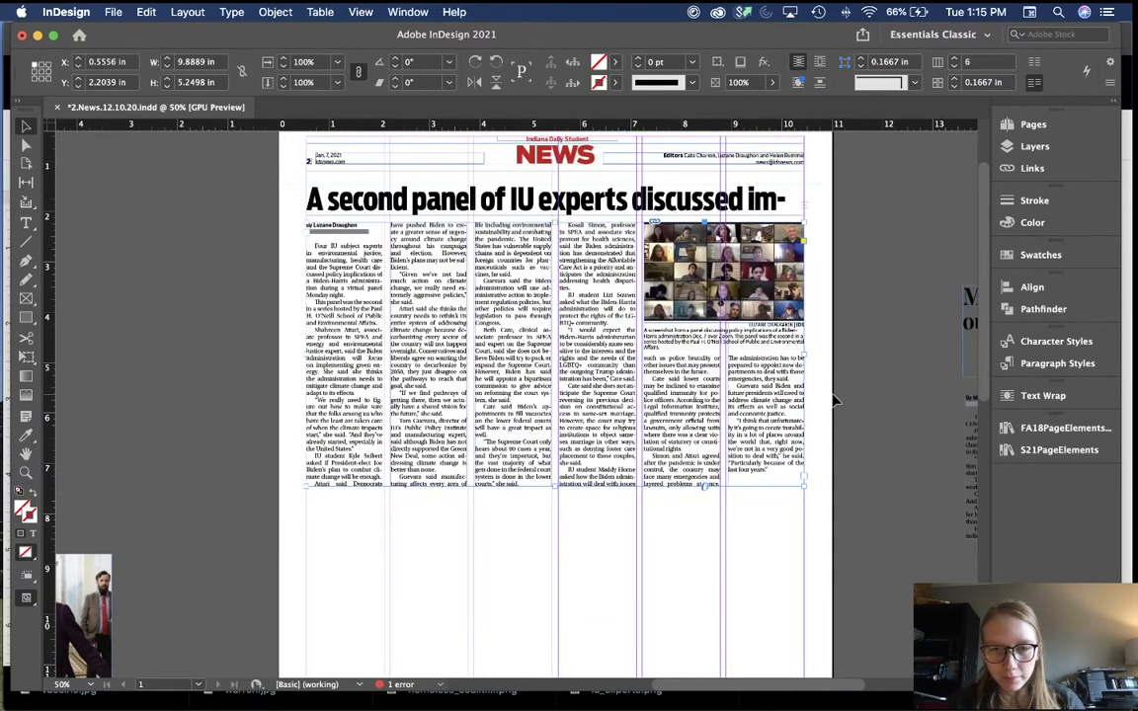
drag(770, 431, 603, 421)
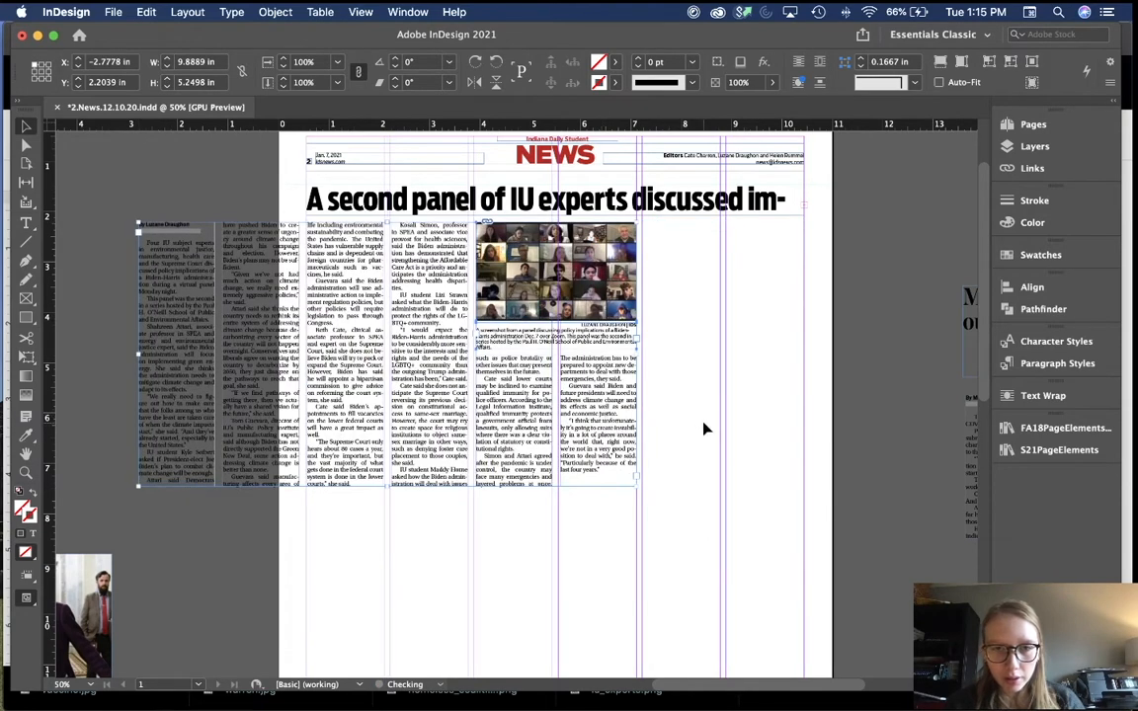
key(shift+Left)
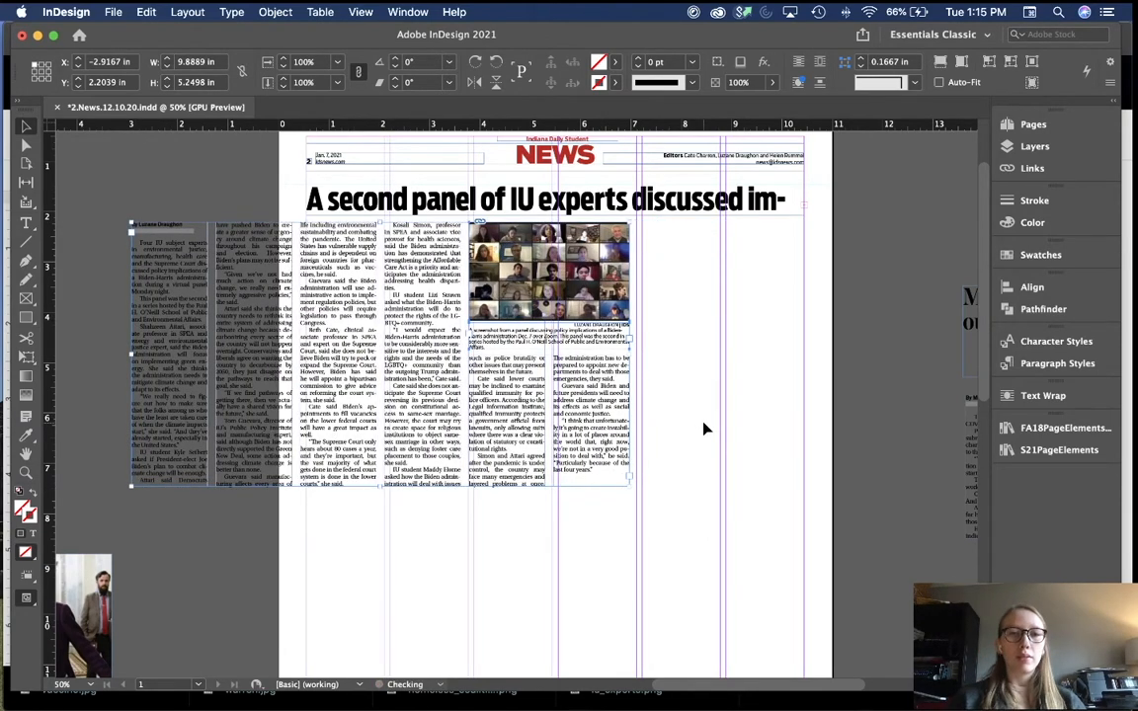
click(703, 423)
click(299, 415)
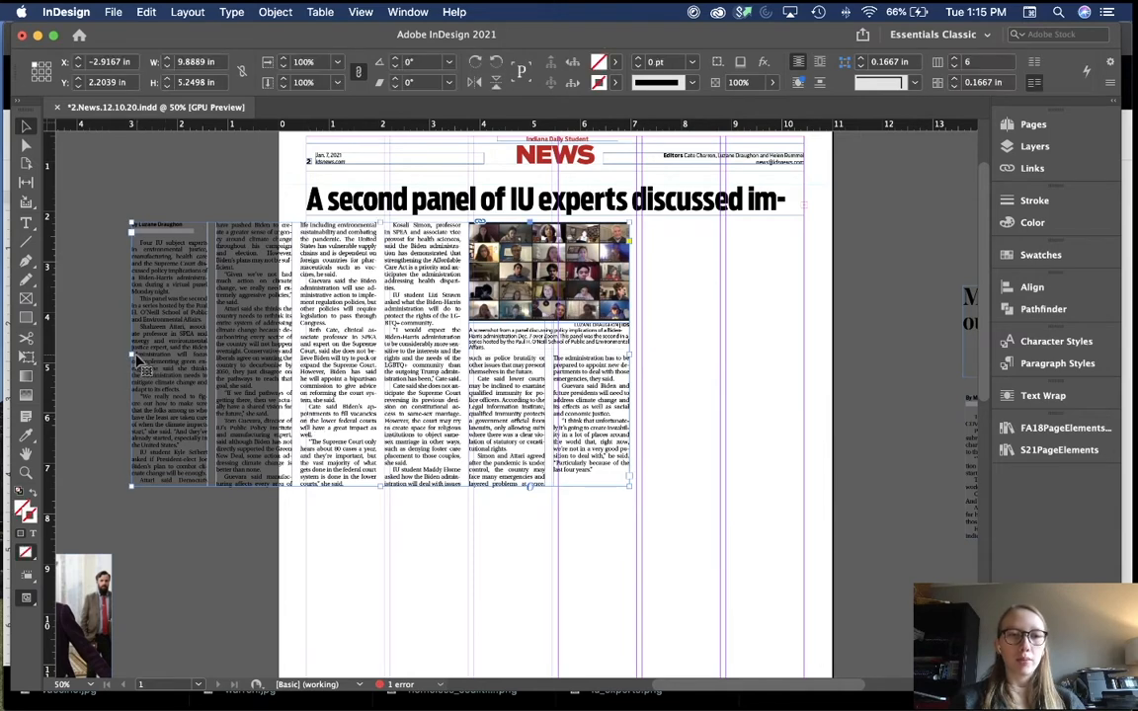
drag(129, 346, 312, 343)
click(954, 65)
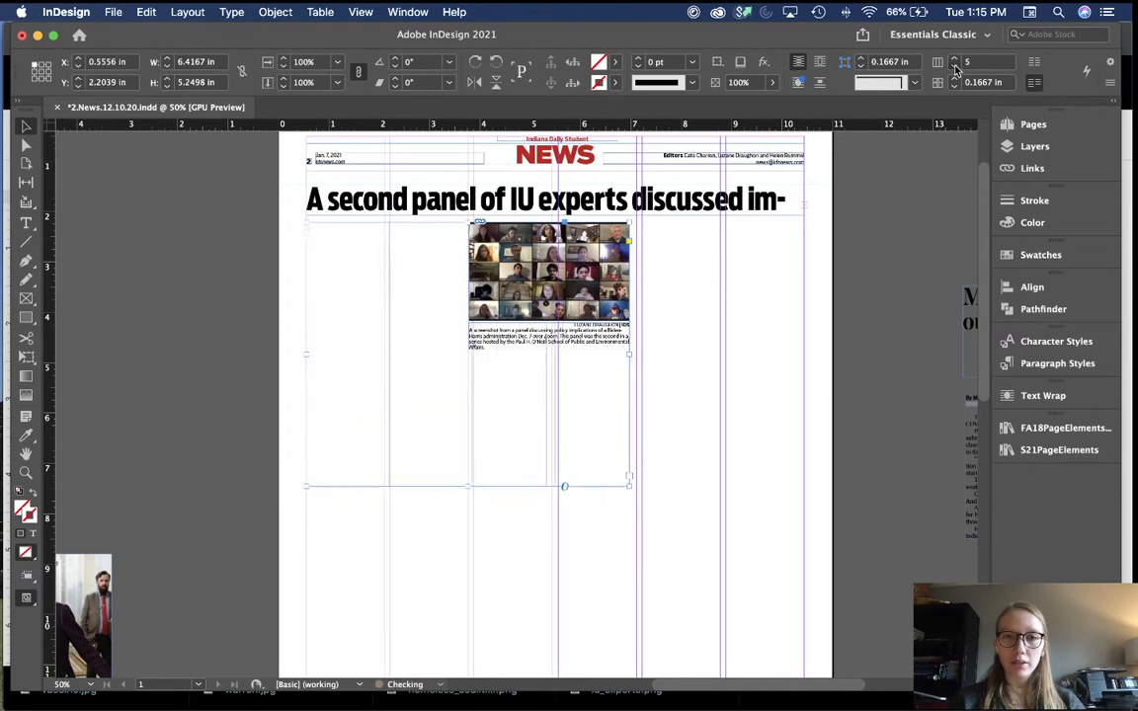
Step: Reduce the story to four columns and narrow the photo and caption to 3.125 in wide
click(713, 429)
key(cmd+1)
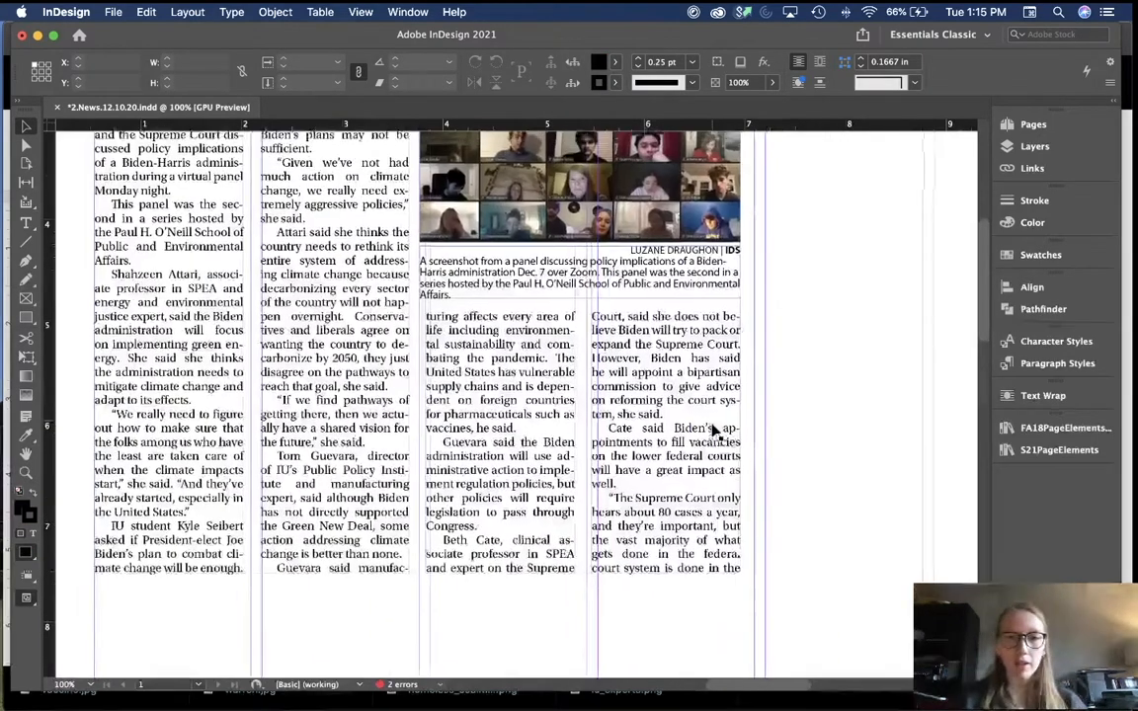
scroll(714, 430, up, 5)
click(560, 479)
shift+click(447, 393)
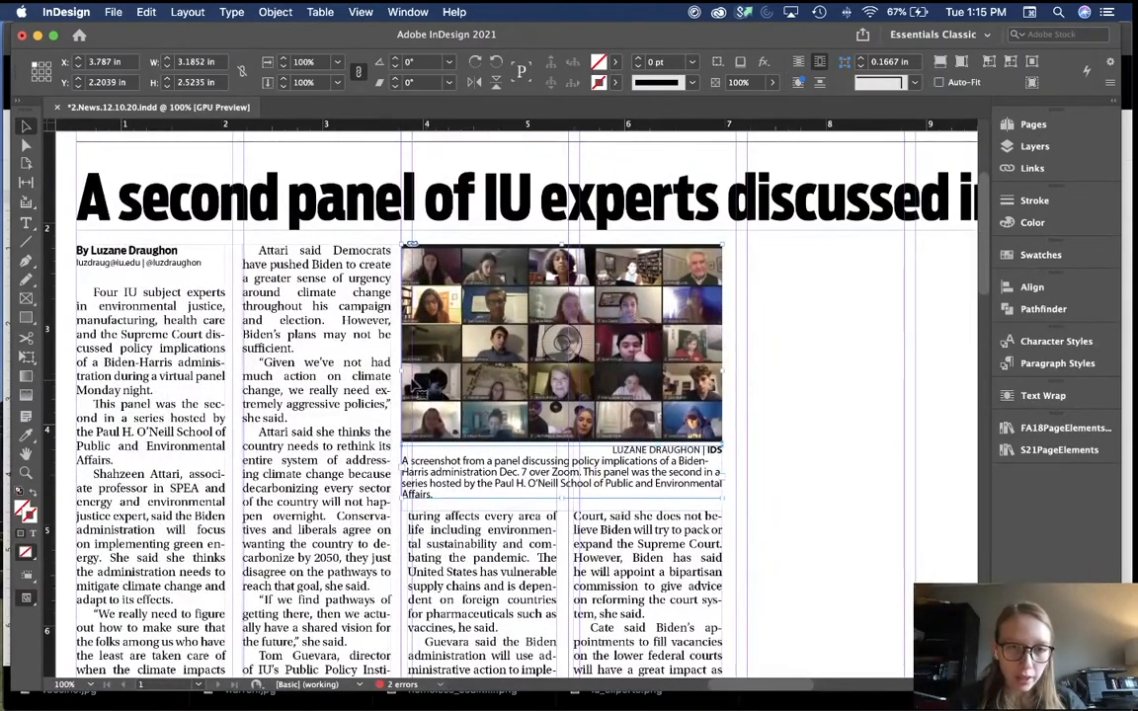
drag(400, 372, 407, 338)
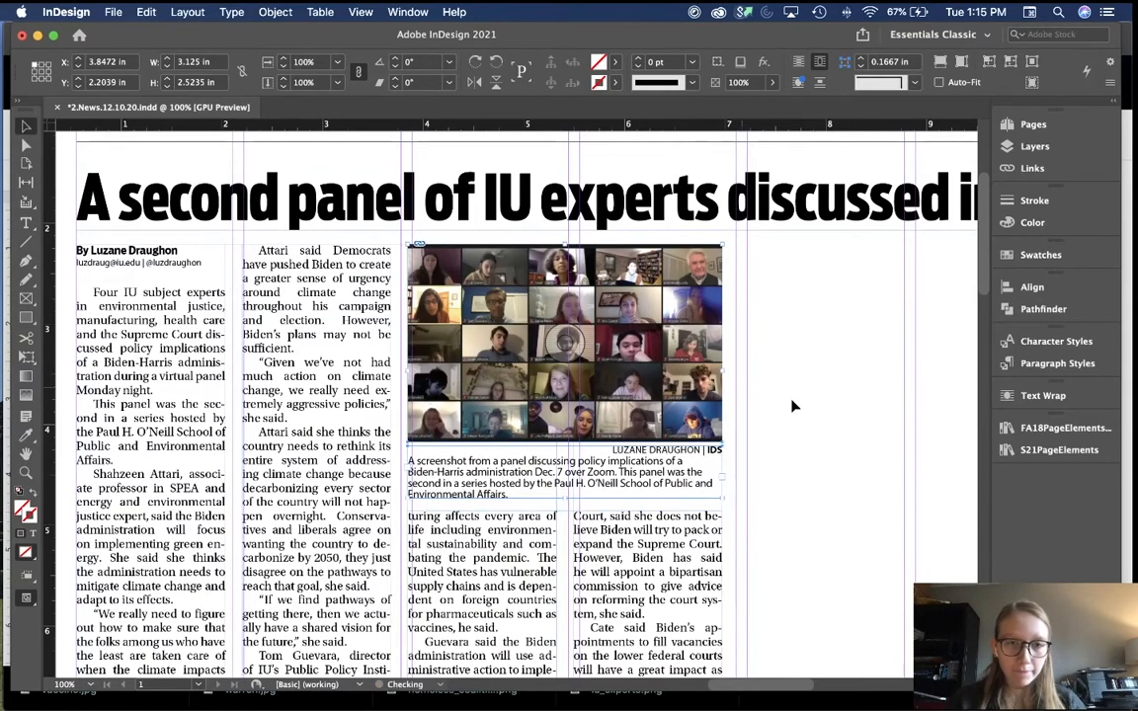
click(859, 401)
key(super+minus)
key(super+minus)
Step: Narrow the headline frame so it reads "A second panel of IU experts"
click(686, 292)
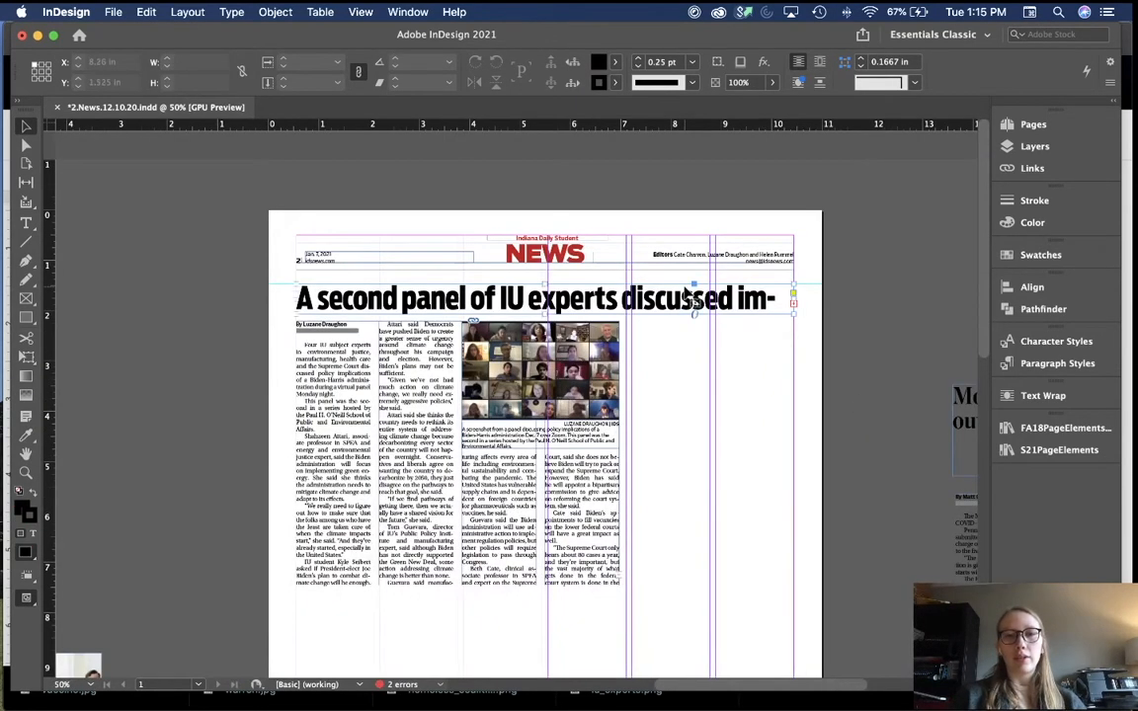
drag(792, 299, 619, 309)
click(681, 396)
Step: Extend the IU experts story frame so all of its text fits
key(w)
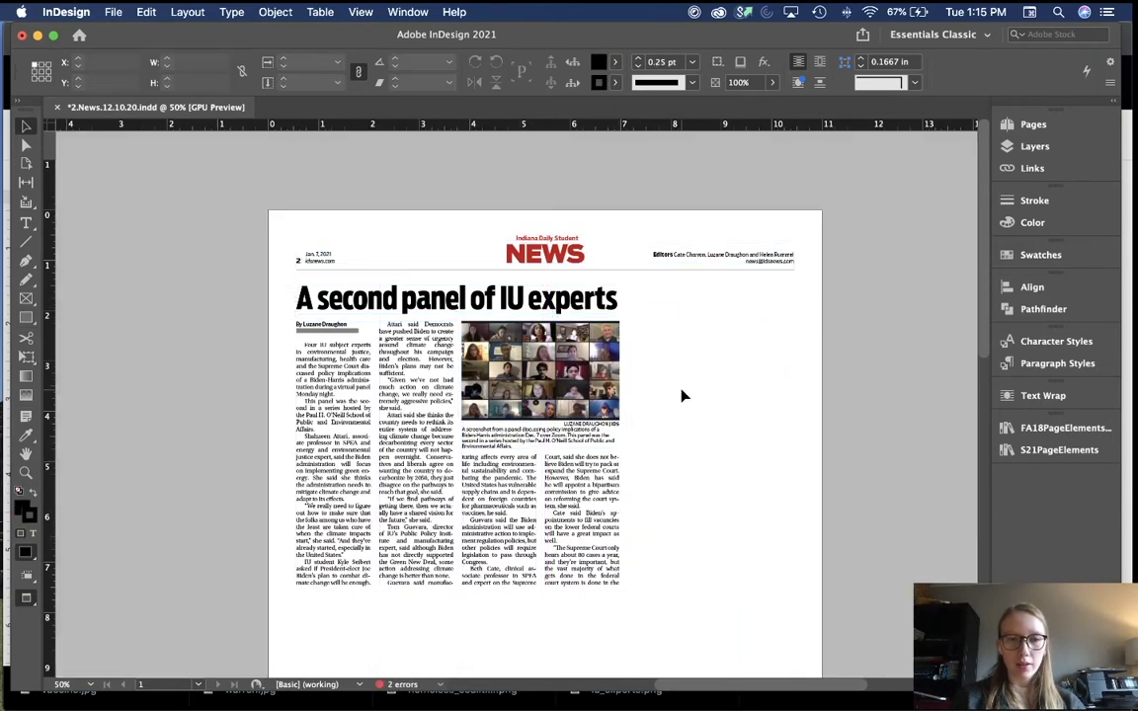
key(w)
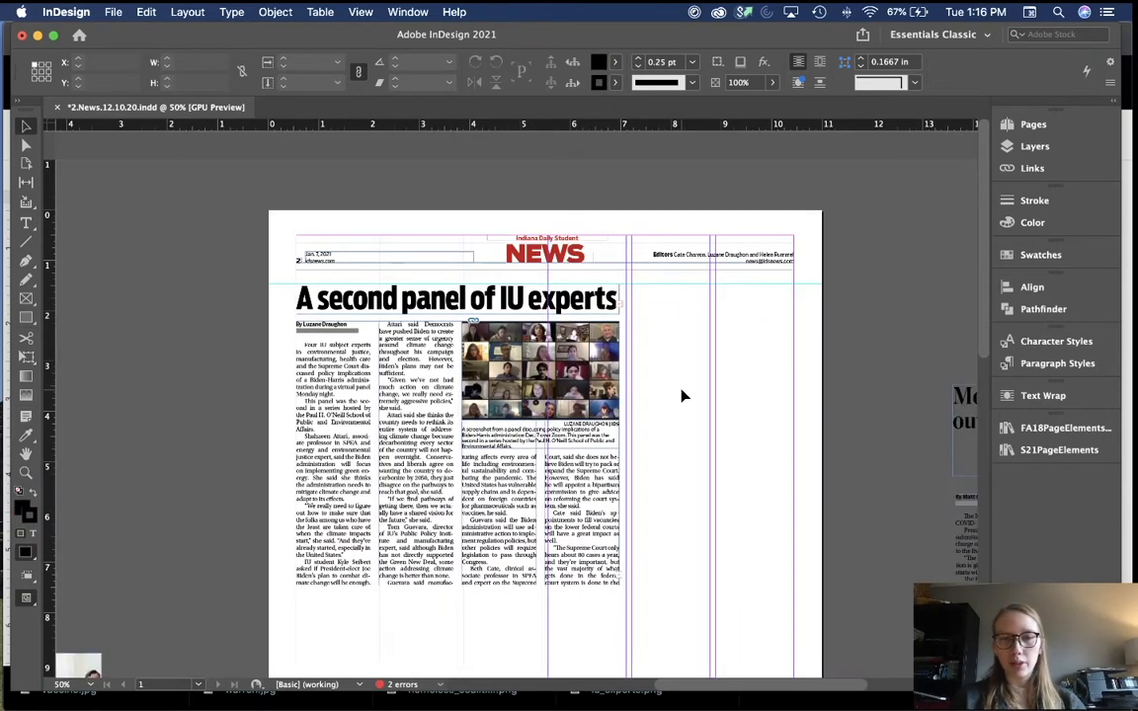
scroll(681, 396, down, 5)
scroll(689, 484, down, 5)
scroll(689, 484, up, 4)
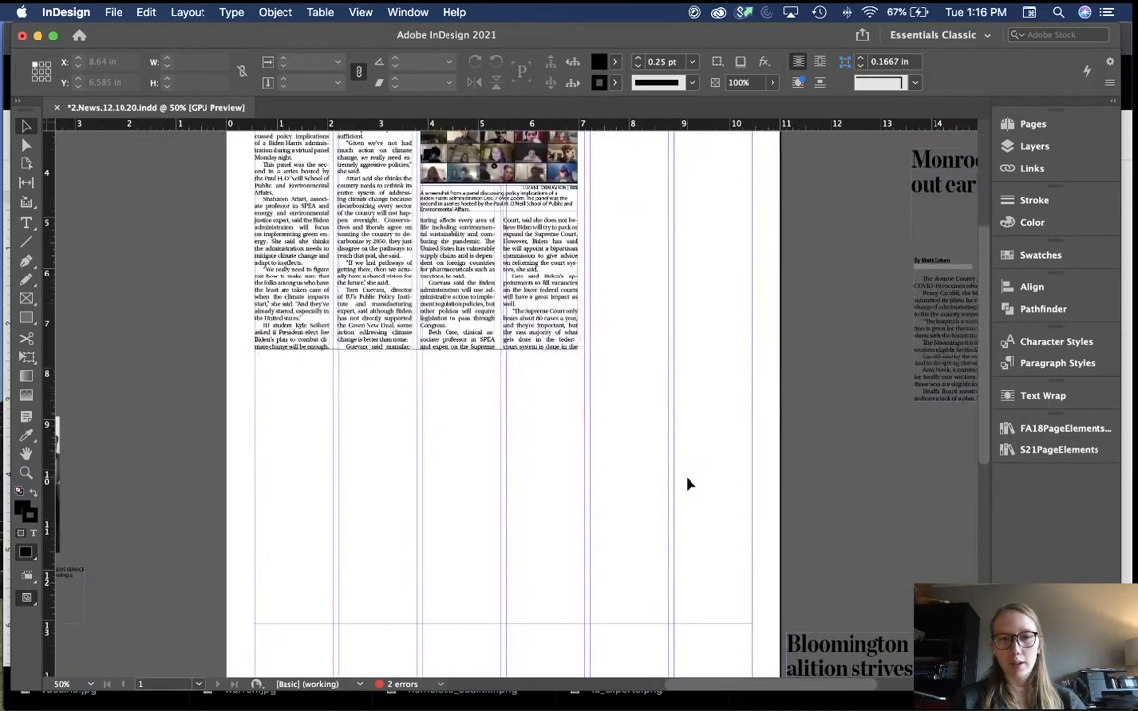
scroll(689, 485, up, 5)
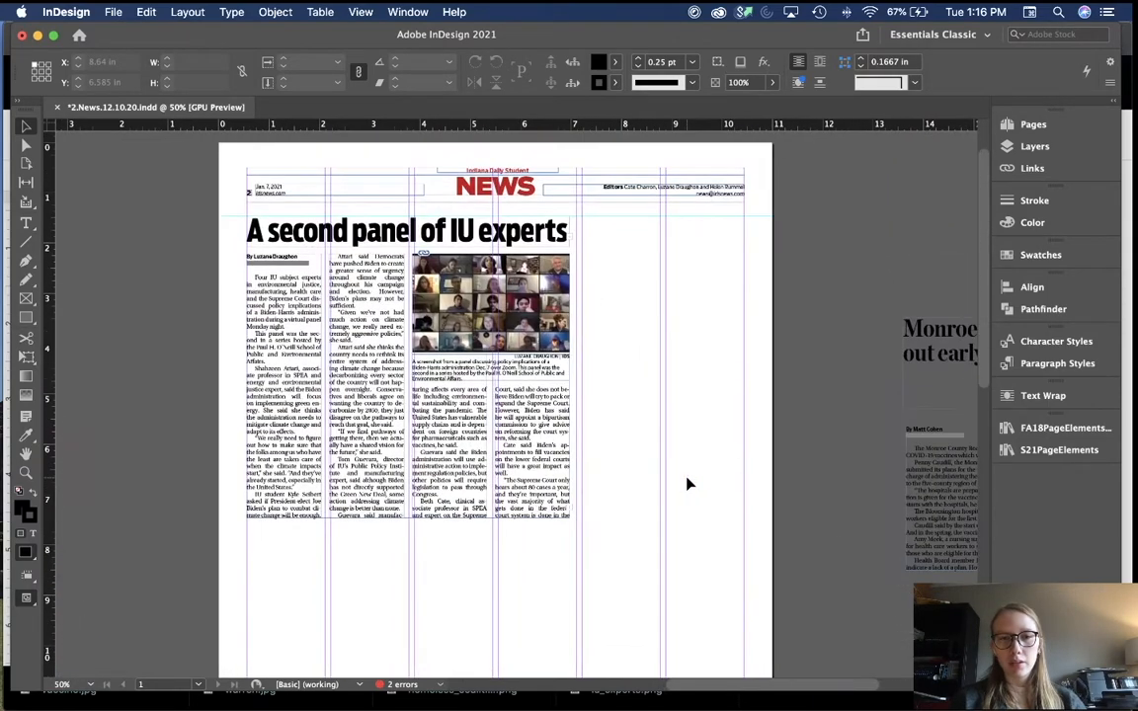
click(481, 472)
double_click(407, 519)
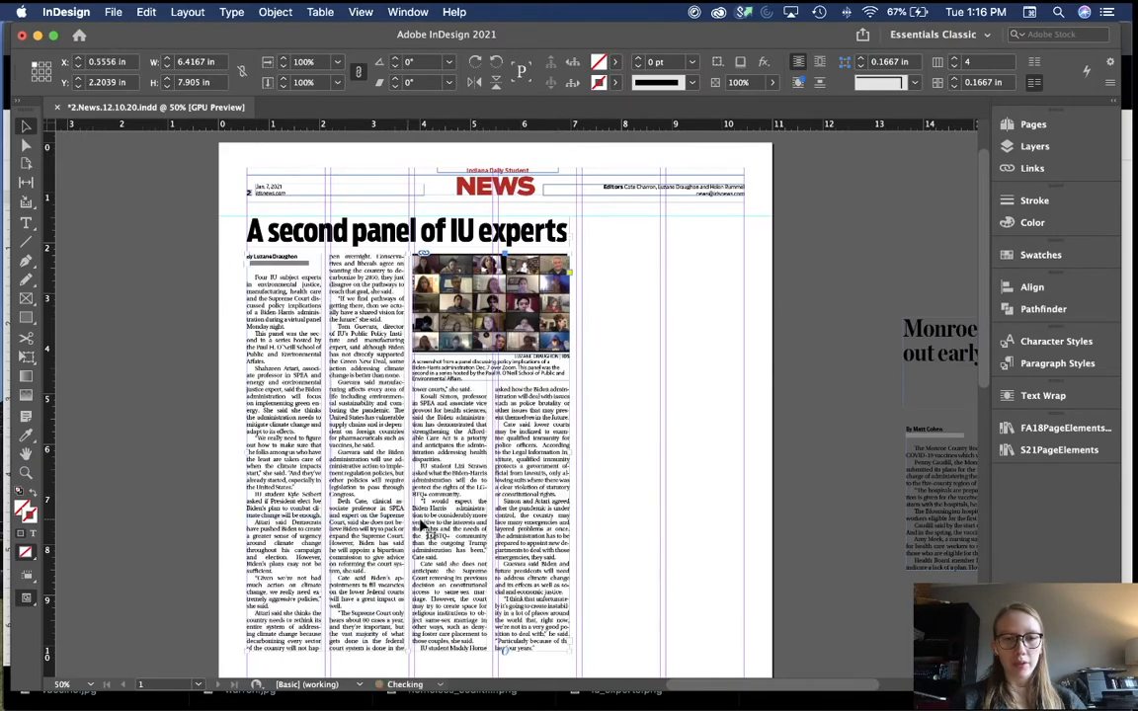
click(660, 527)
Step: Draw a 0.25 pt vertical rule beside the story's right edge, lengthened to 8.6415 in
scroll(660, 526, down, 15)
scroll(660, 527, up, 15)
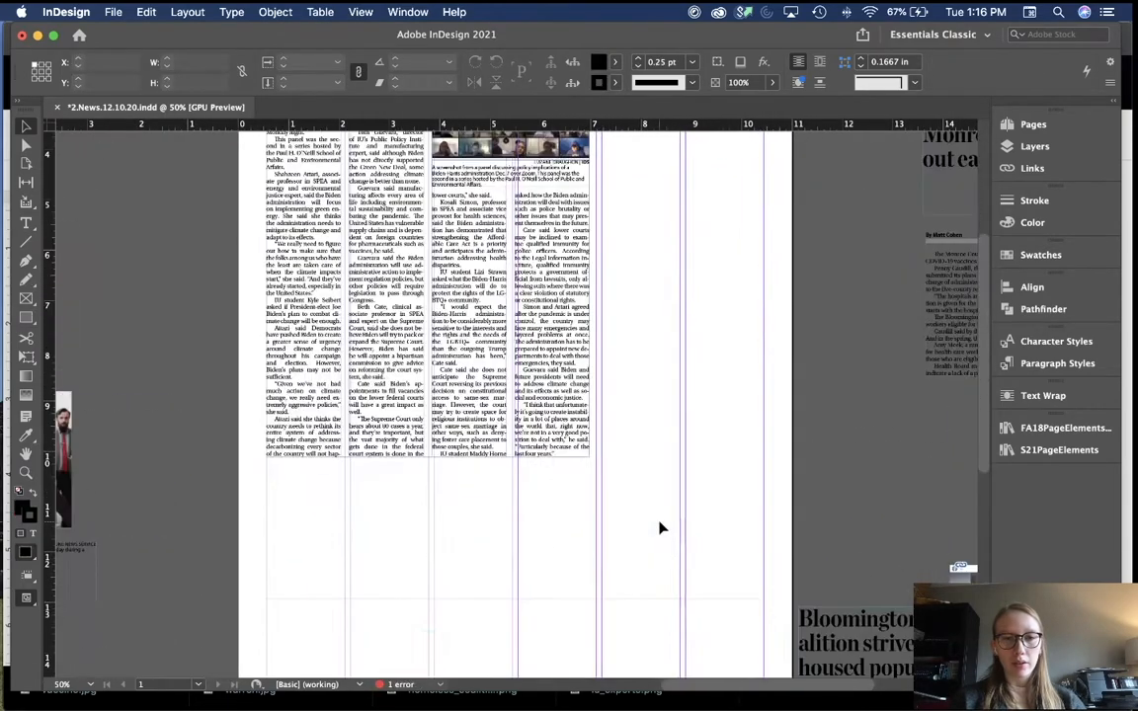
key(backslash)
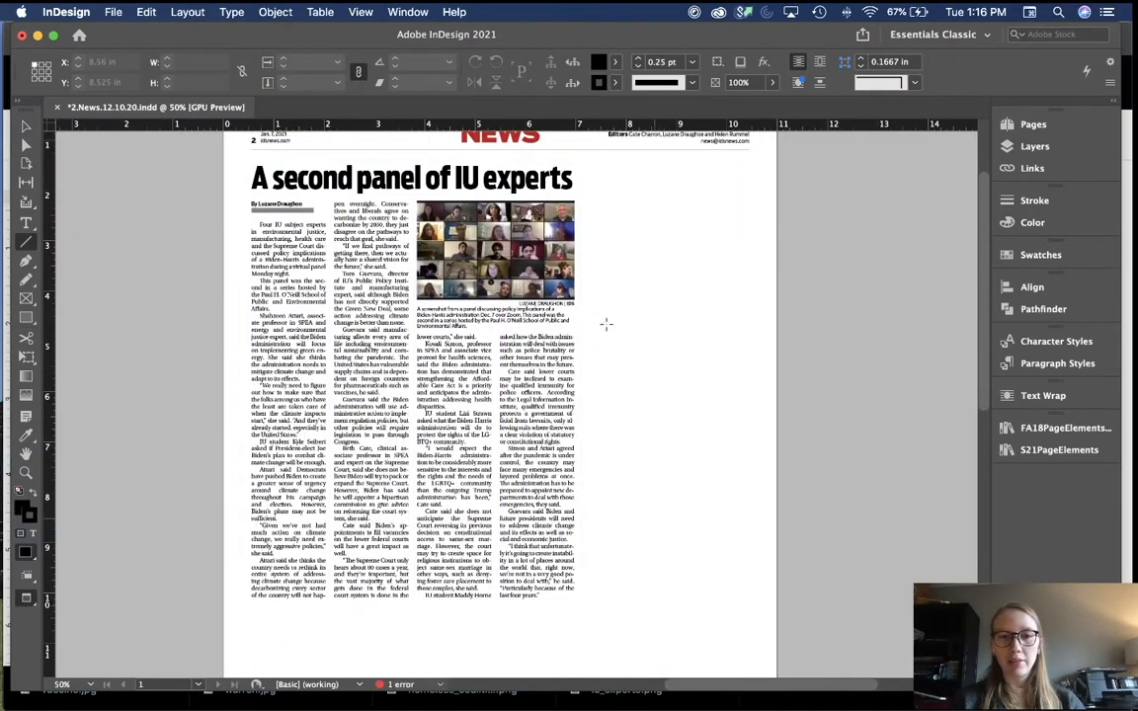
drag(624, 215, 622, 545)
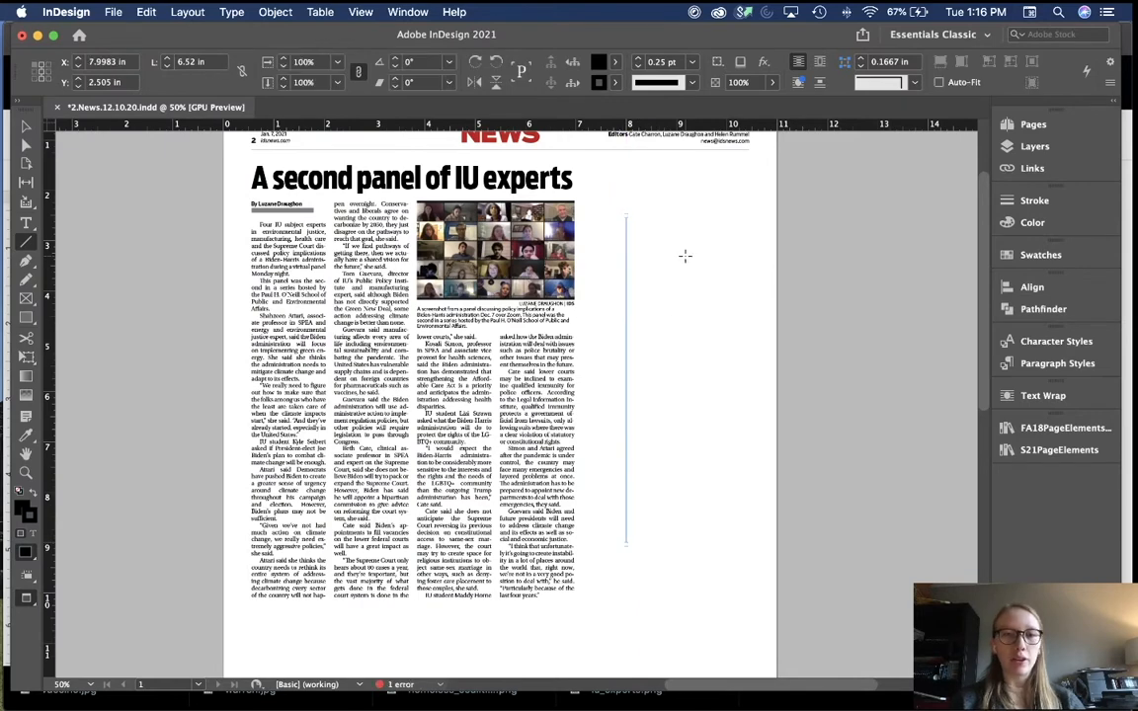
key(v)
key(w)
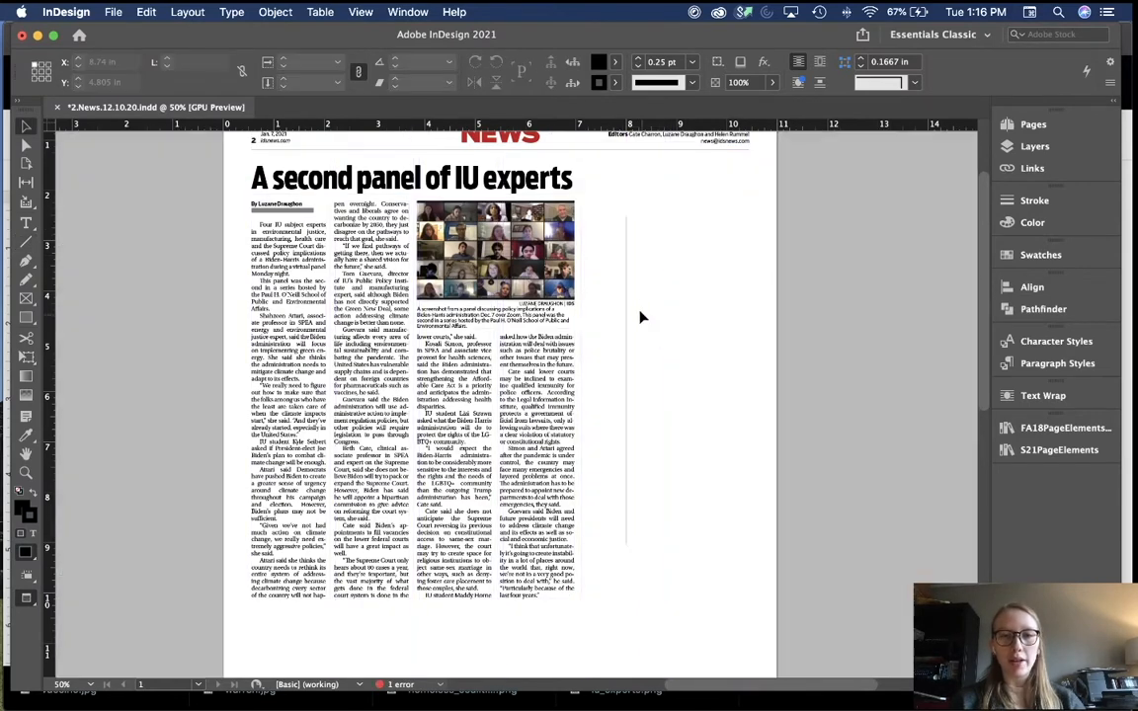
drag(627, 247, 583, 247)
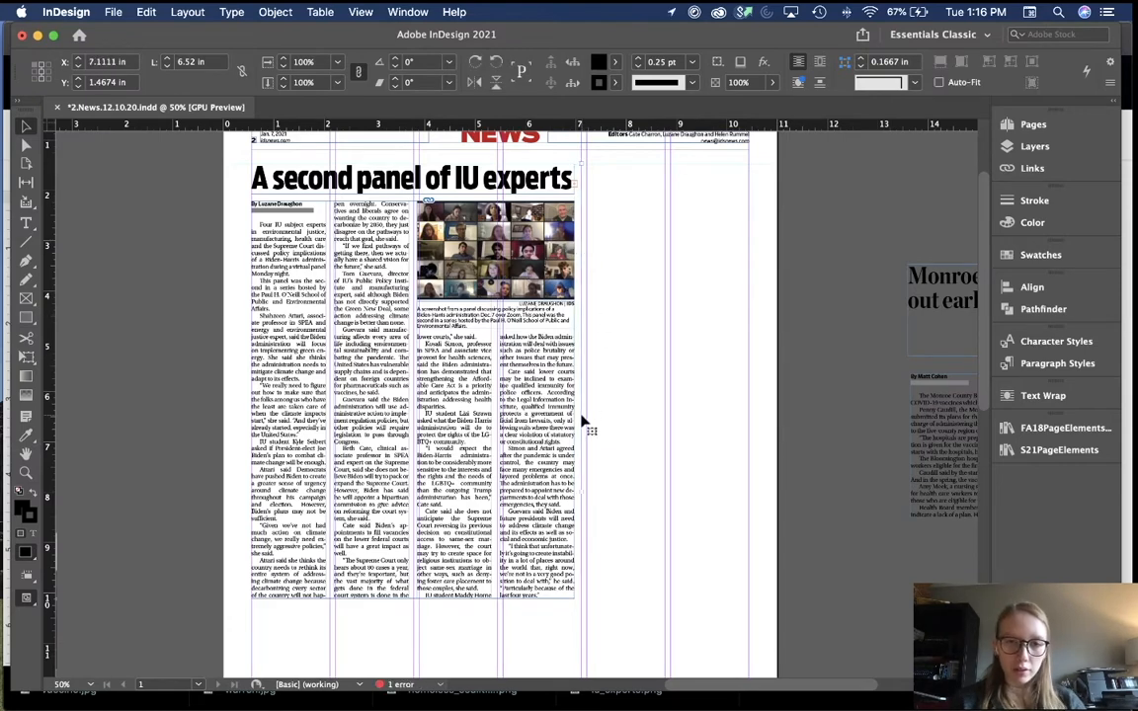
scroll(583, 423, down, 2)
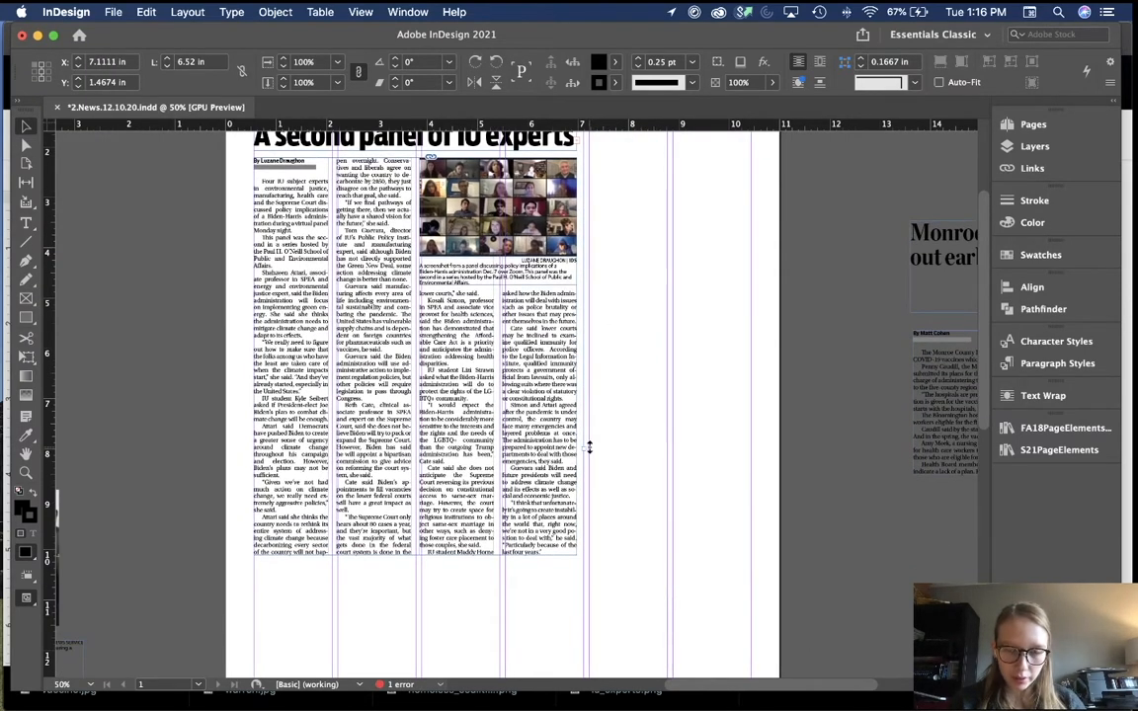
drag(590, 448, 590, 554)
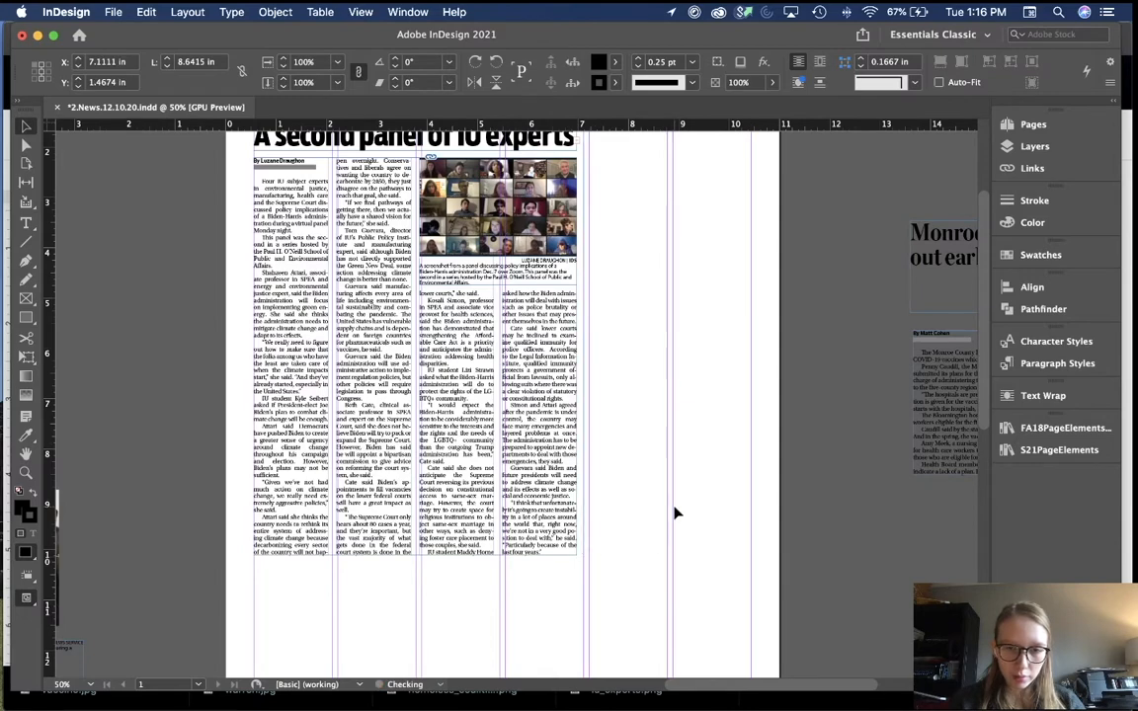
click(675, 513)
Step: Move the homelessness story frame from the pasteboard into the page's right column
key(w)
scroll(674, 513, down, 10)
key(w)
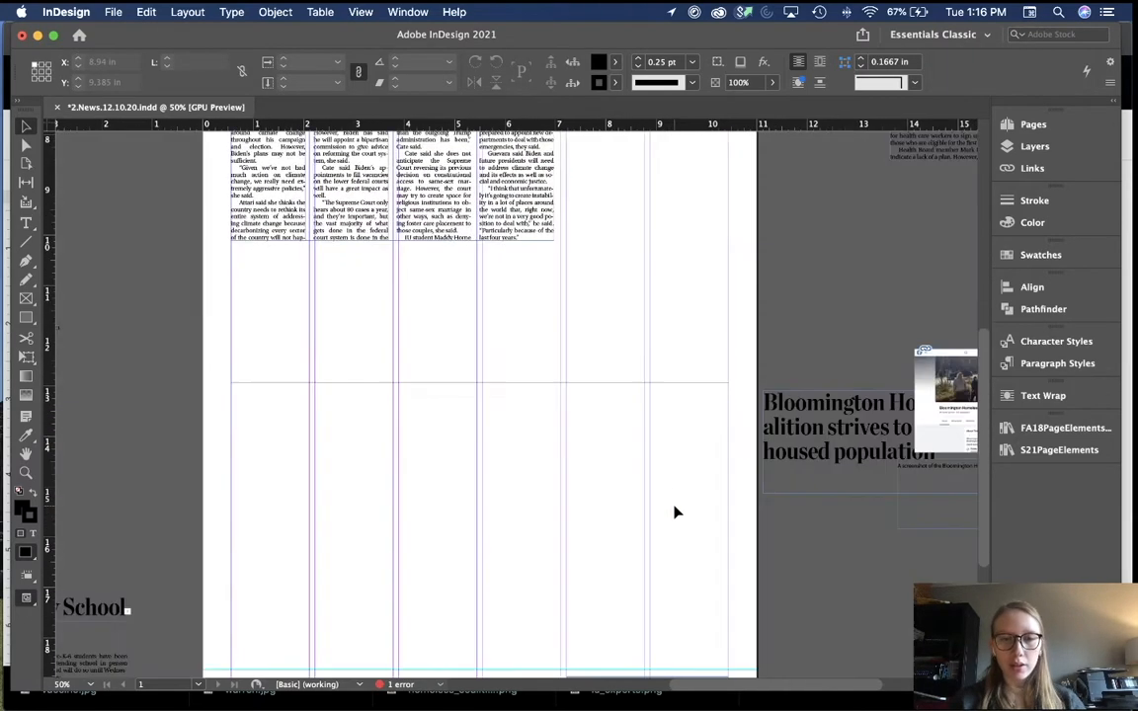
key(super+minus)
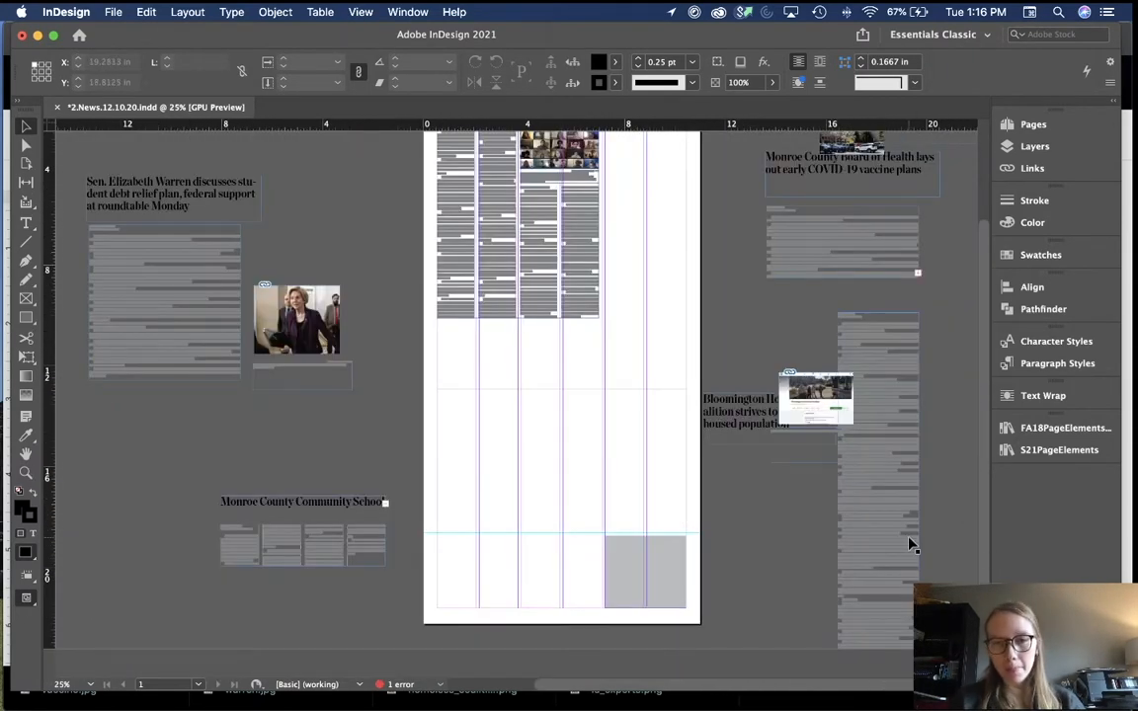
drag(910, 545, 679, 416)
Step: Position the homelessness story frame in the right column at X 7.3628 in
click(734, 509)
key(w)
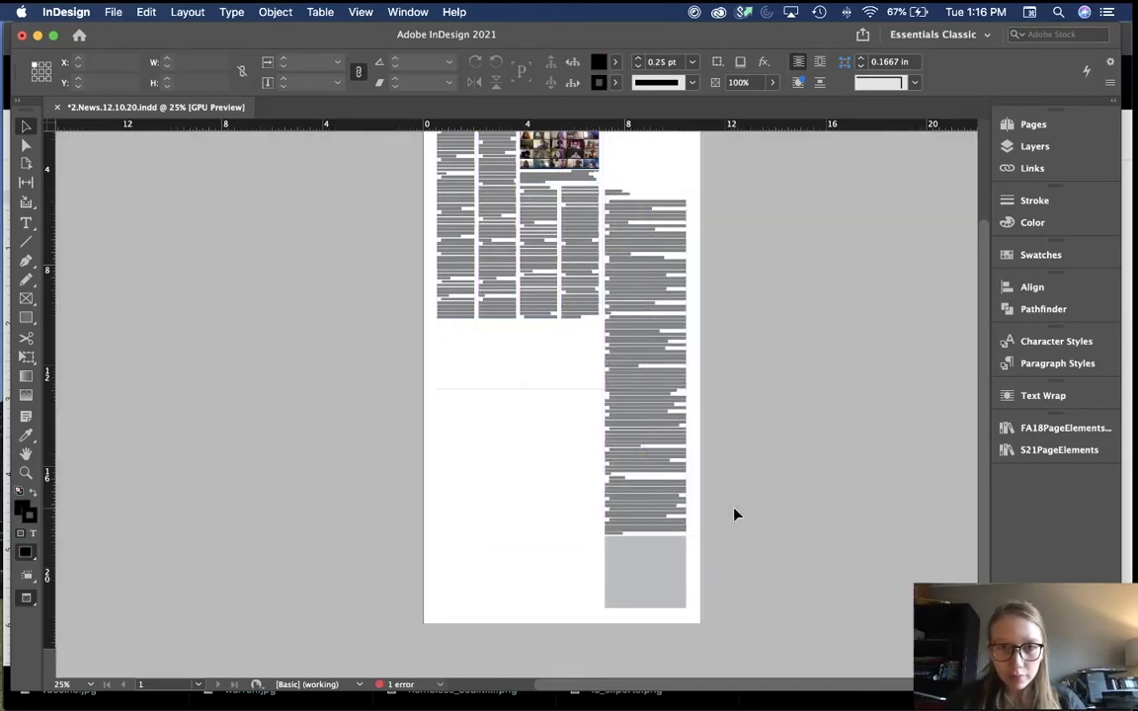
key(super+equal)
key(super+equal)
scroll(734, 509, up, 5)
scroll(734, 509, right, 4)
drag(658, 332, 647, 331)
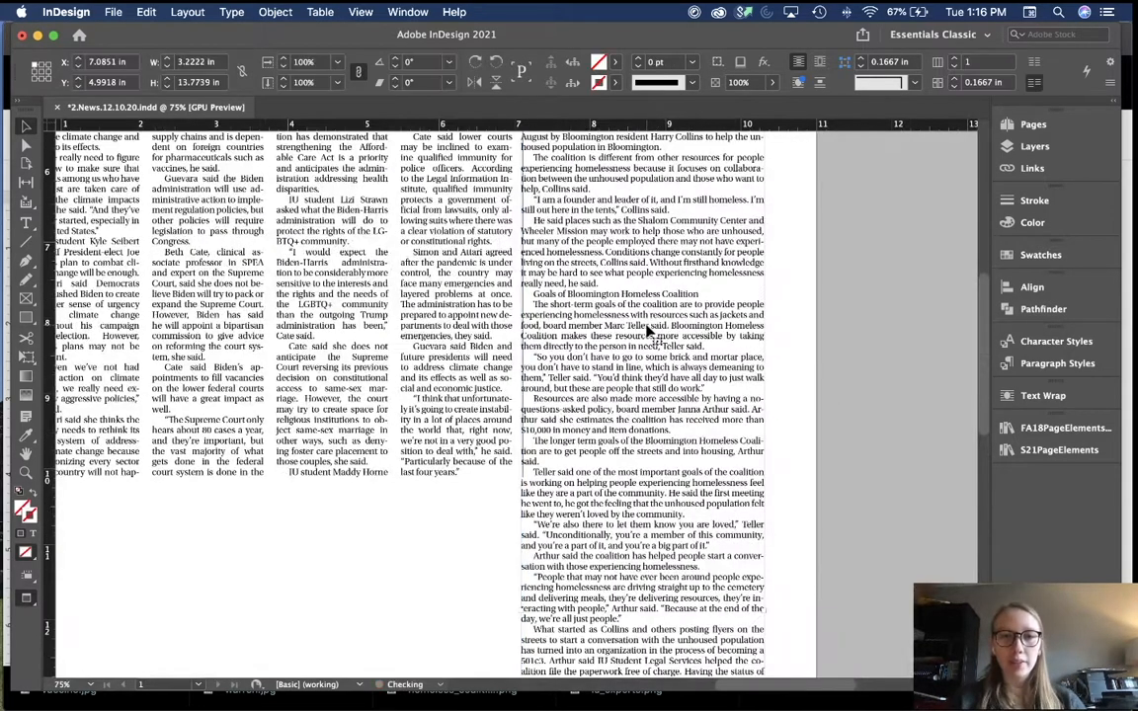
key(shift+Right)
scroll(648, 331, down, 8)
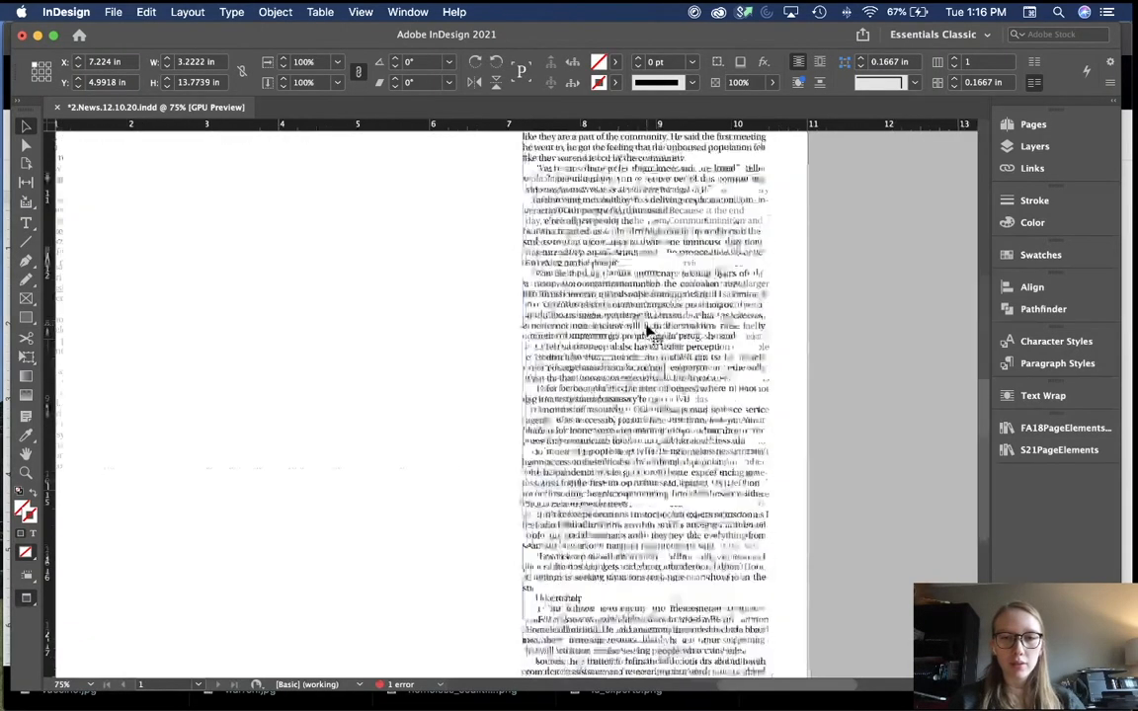
key(w)
Step: Narrow the homelessness story frame to 3.0816 in wide to fit the column
scroll(647, 331, down, 8)
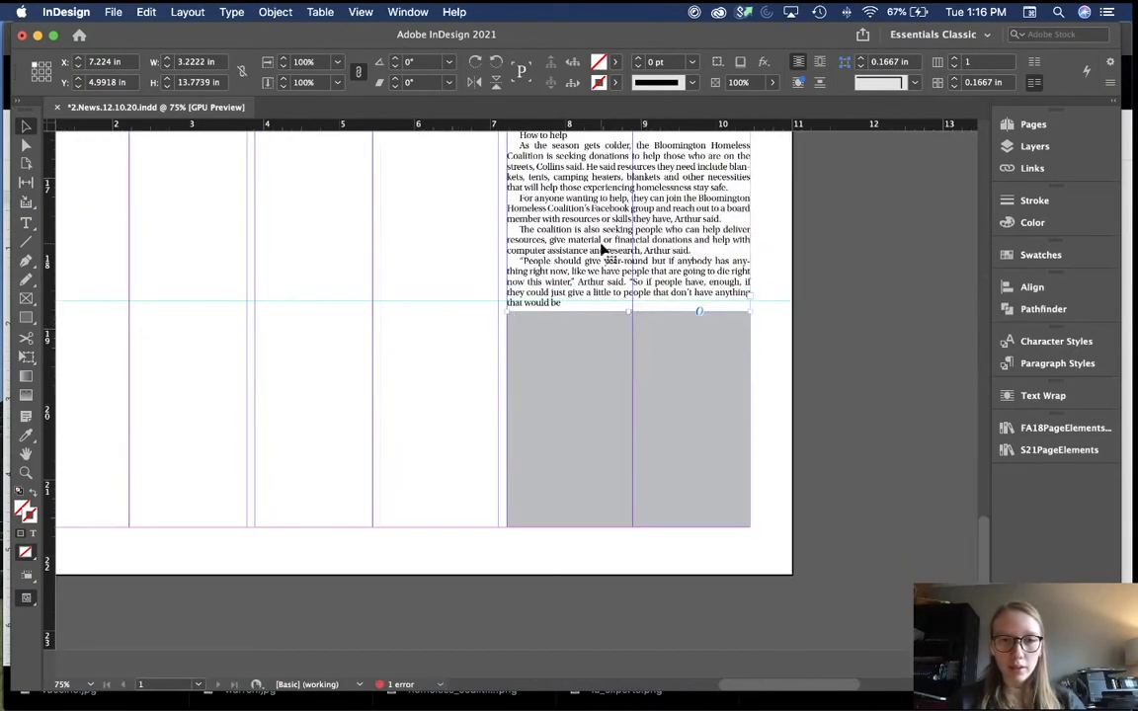
scroll(601, 251, up, 10)
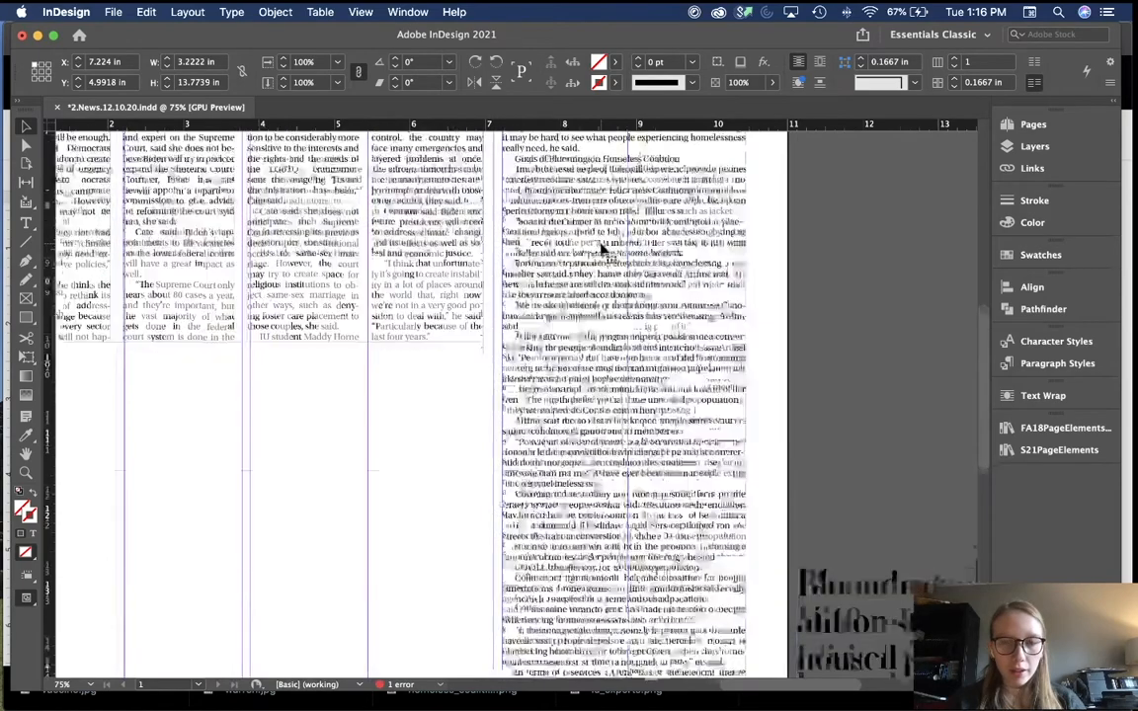
scroll(601, 251, down, 5)
scroll(601, 251, up, 2)
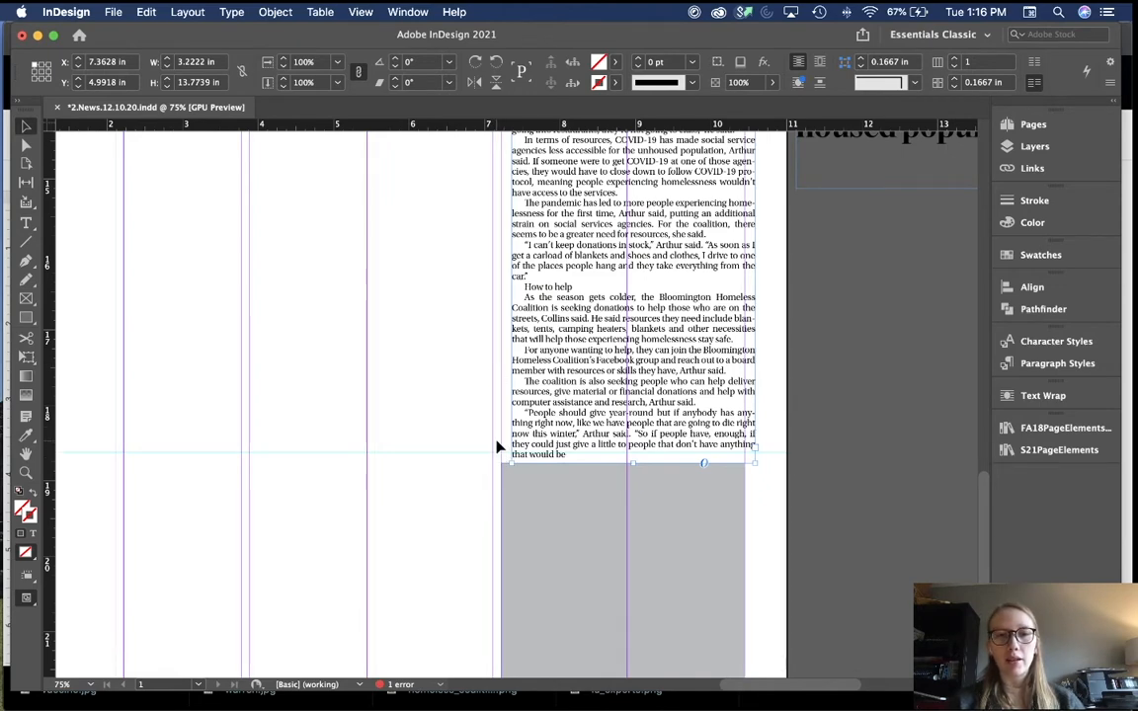
scroll(498, 532, up, 3)
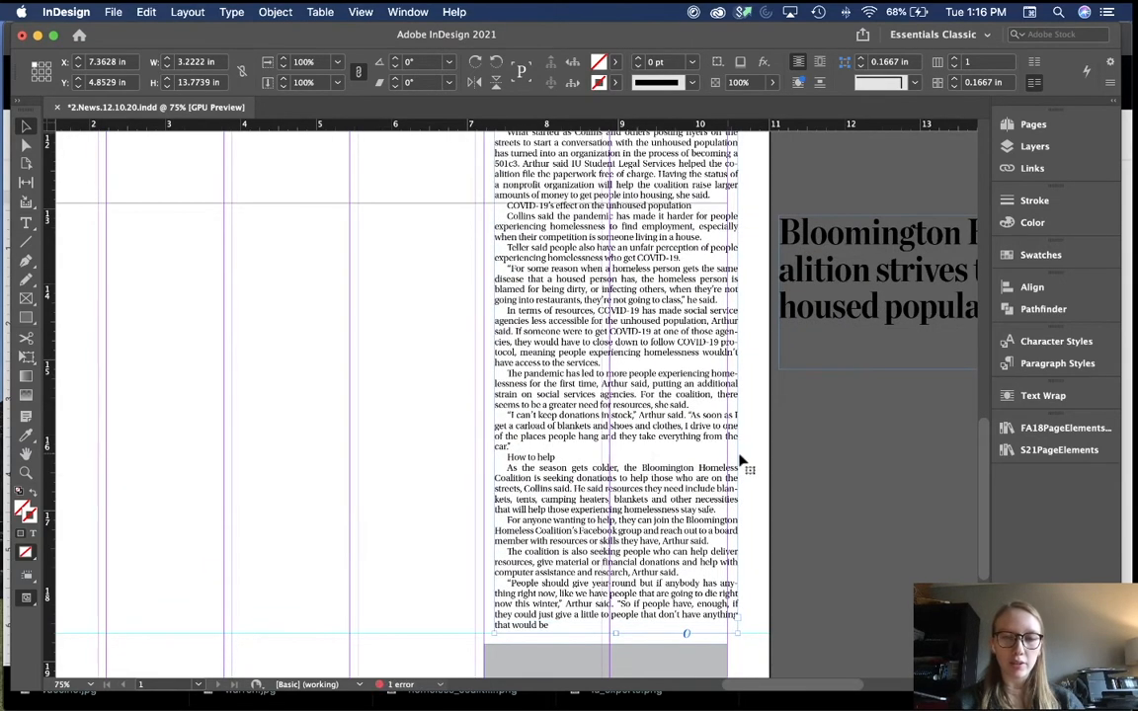
scroll(741, 461, up, 2)
mouse_move(727, 249)
mouse_down()
mouse_move(717, 249)
mouse_move(722, 239)
mouse_up()
scroll(722, 239, up, 8)
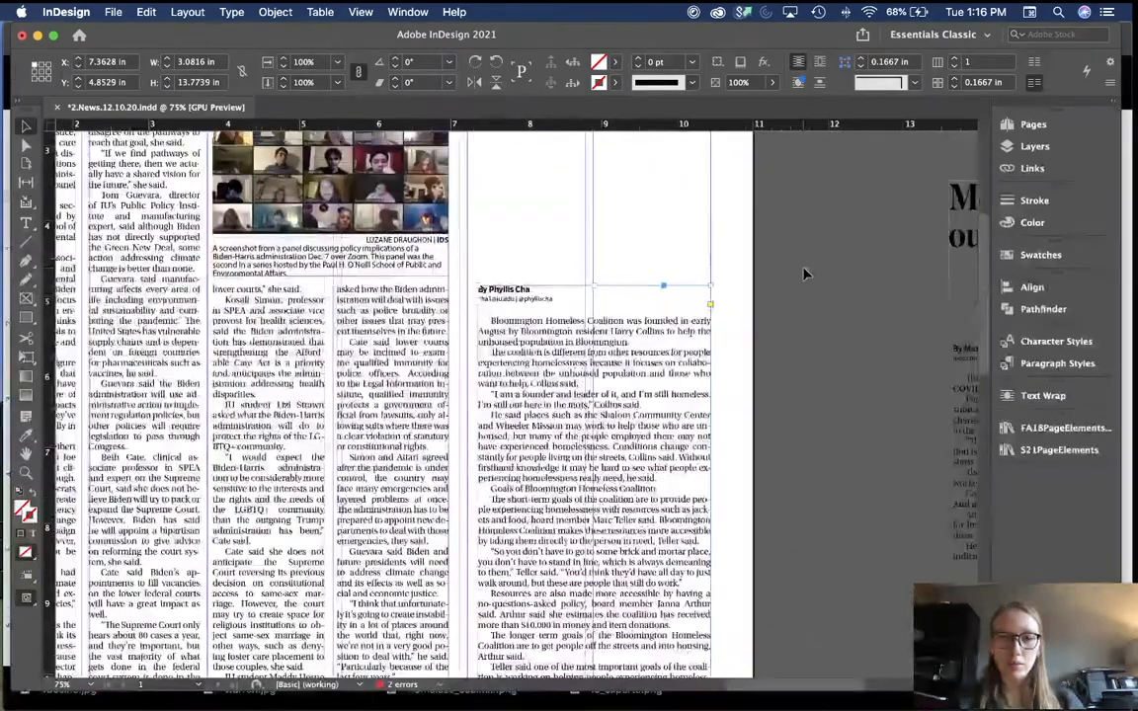
Step: Shift the vertical column rule slightly right and nudge the IU experts story frame into place
click(640, 254)
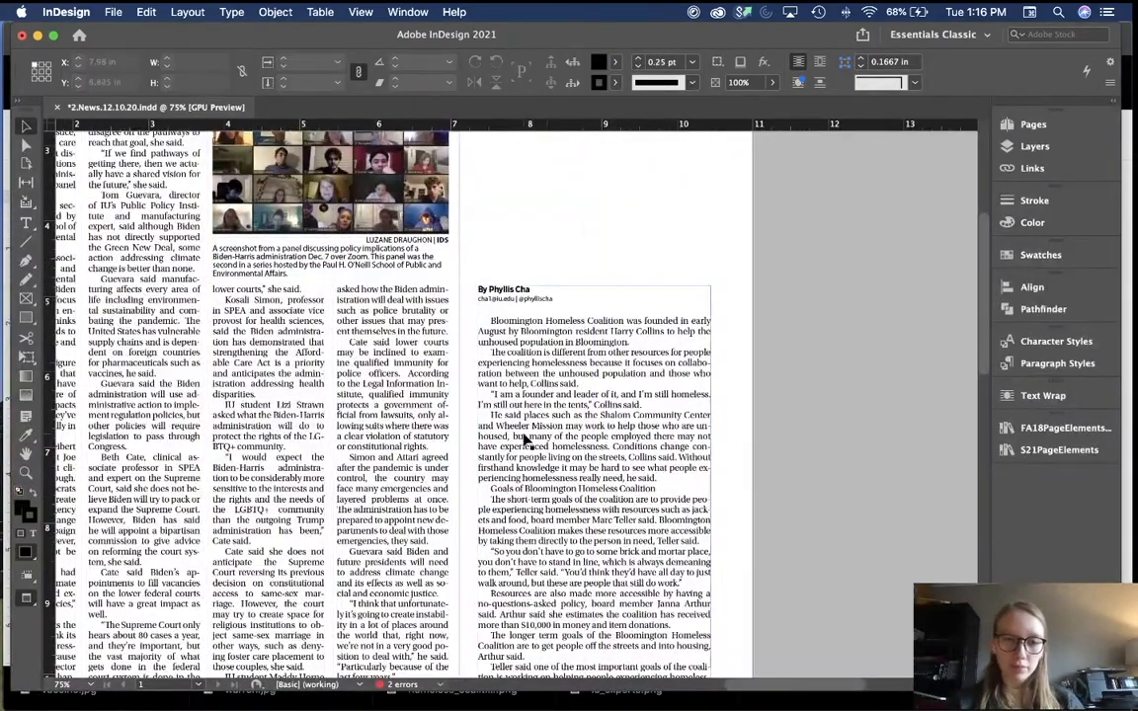
scroll(524, 437, down, 1)
drag(472, 433, 491, 432)
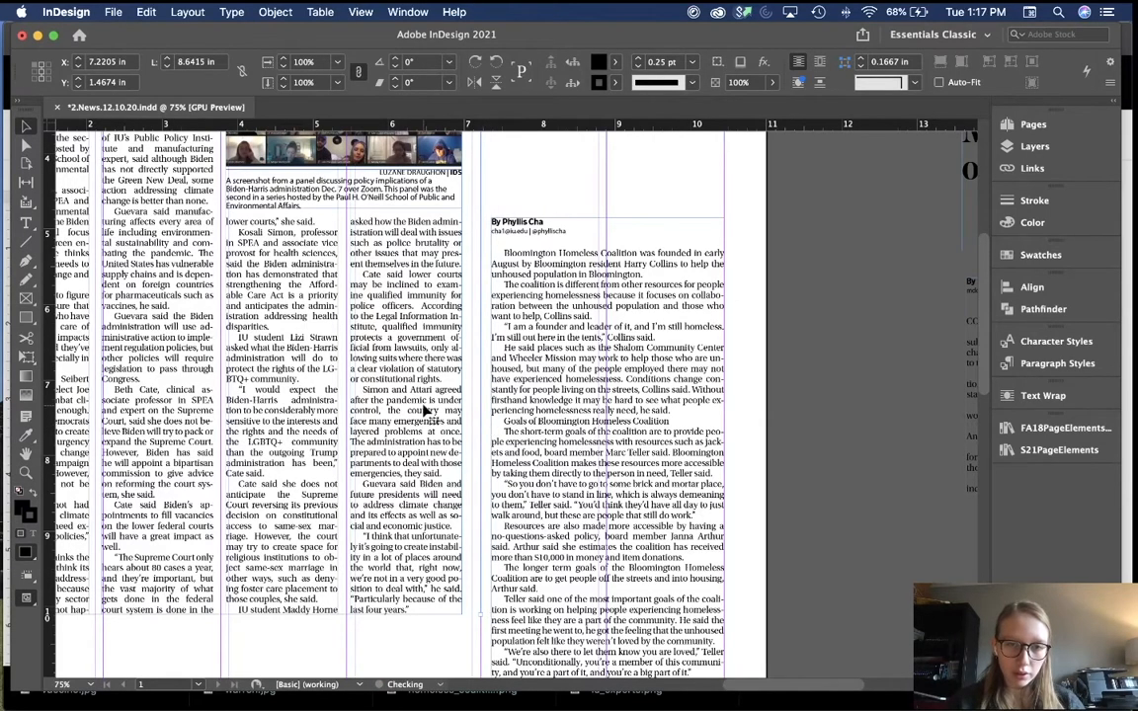
click(386, 373)
scroll(420, 405, up, 3)
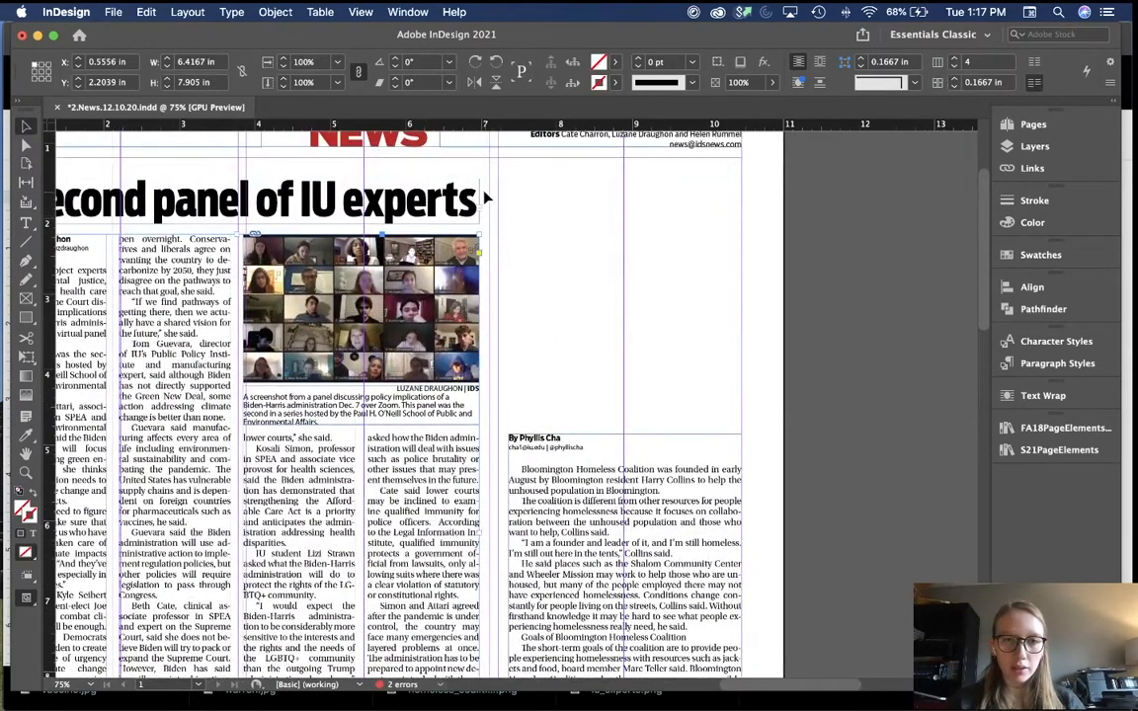
scroll(394, 612, down, 1)
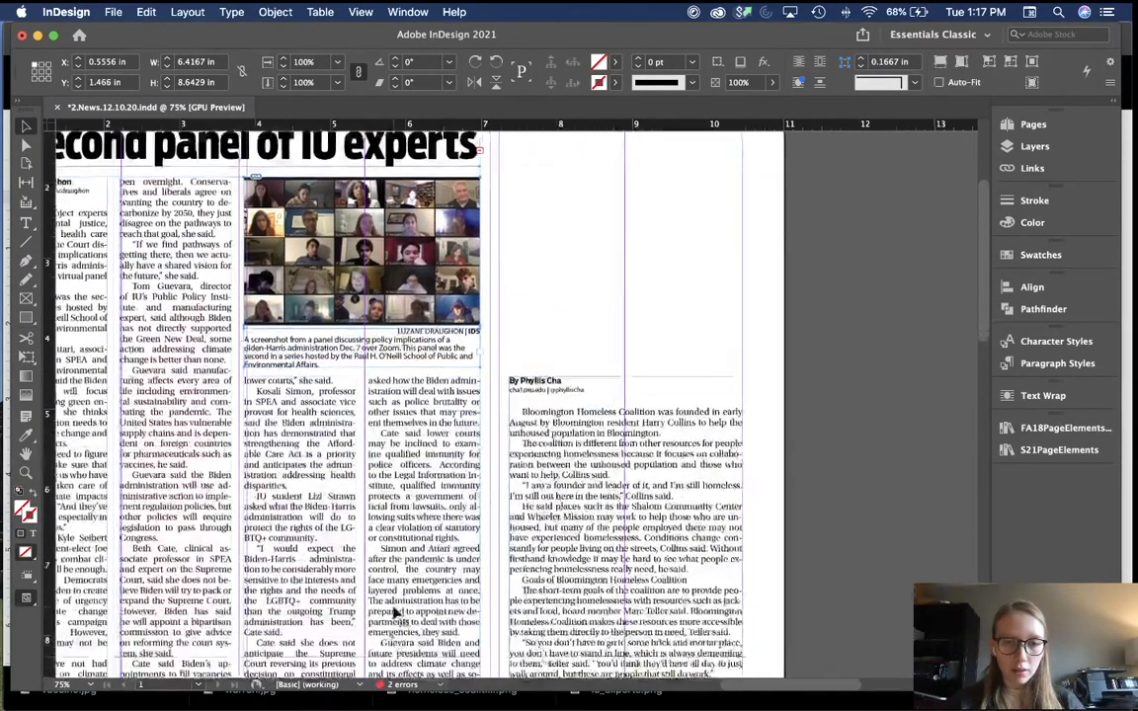
scroll(394, 613, down, 1)
key(Right)
key(Right)
key(Right)
key(Right)
key(Right)
key(Right)
key(Right)
key(Right)
key(Right)
key(Right)
key(Right)
key(Right)
key(Right)
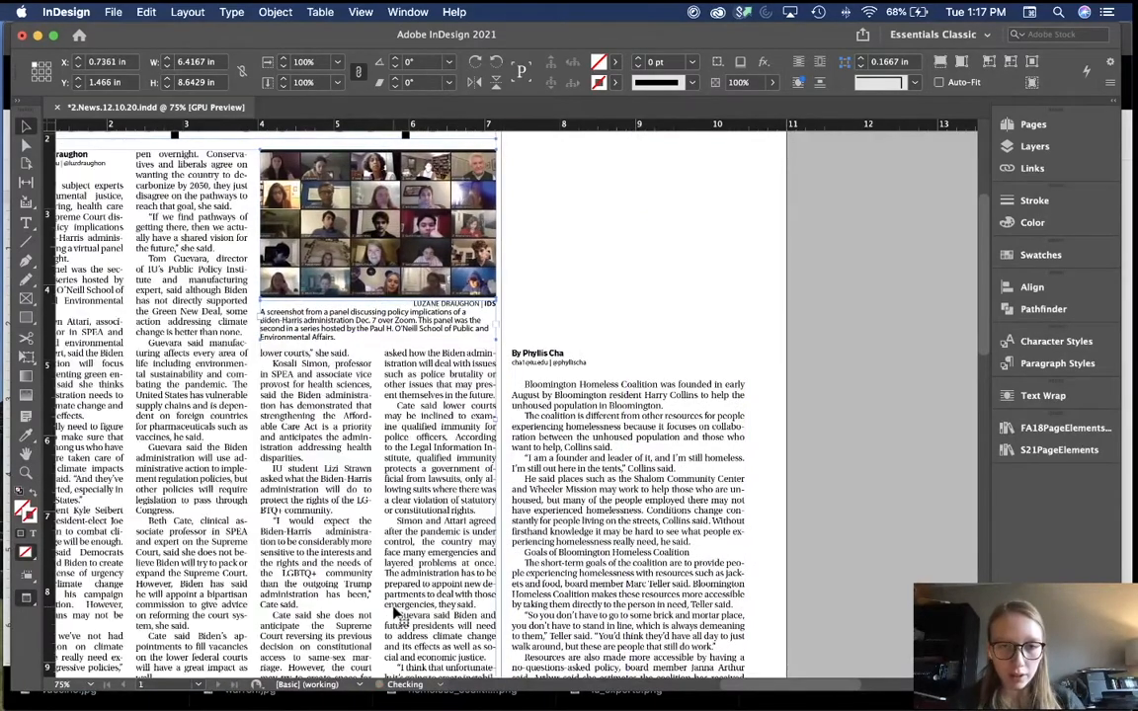
key(Right)
key(Right)
key(Right)
key(Right)
key(Right)
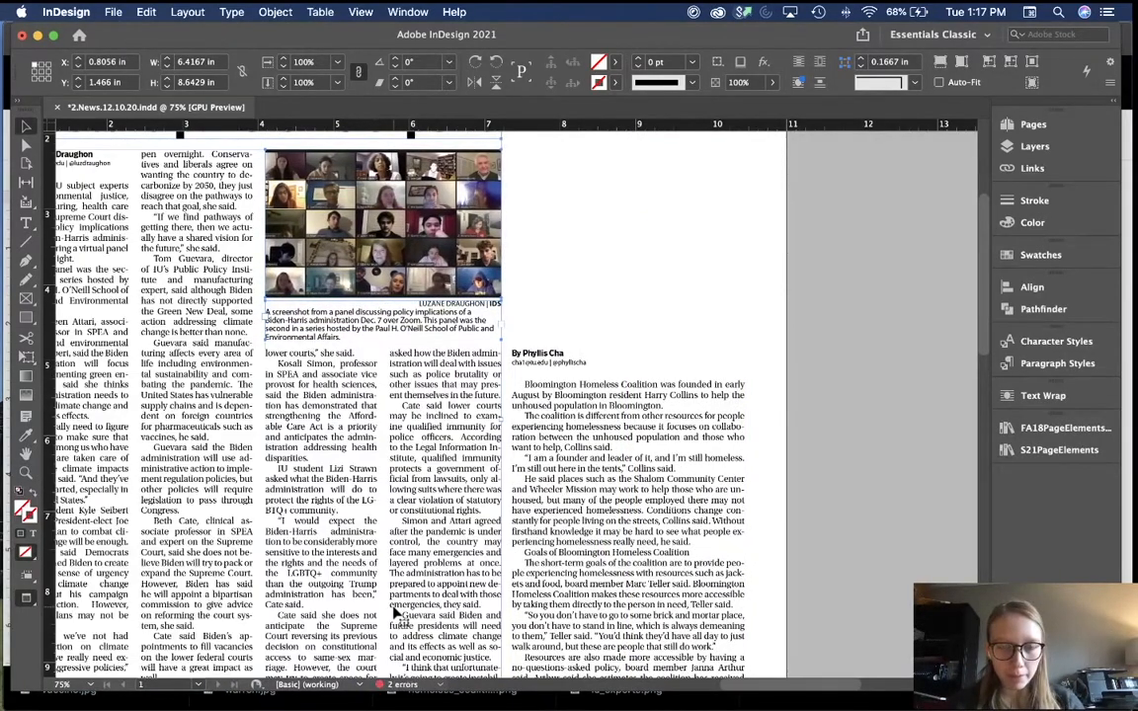
key(shift+Left)
click(599, 262)
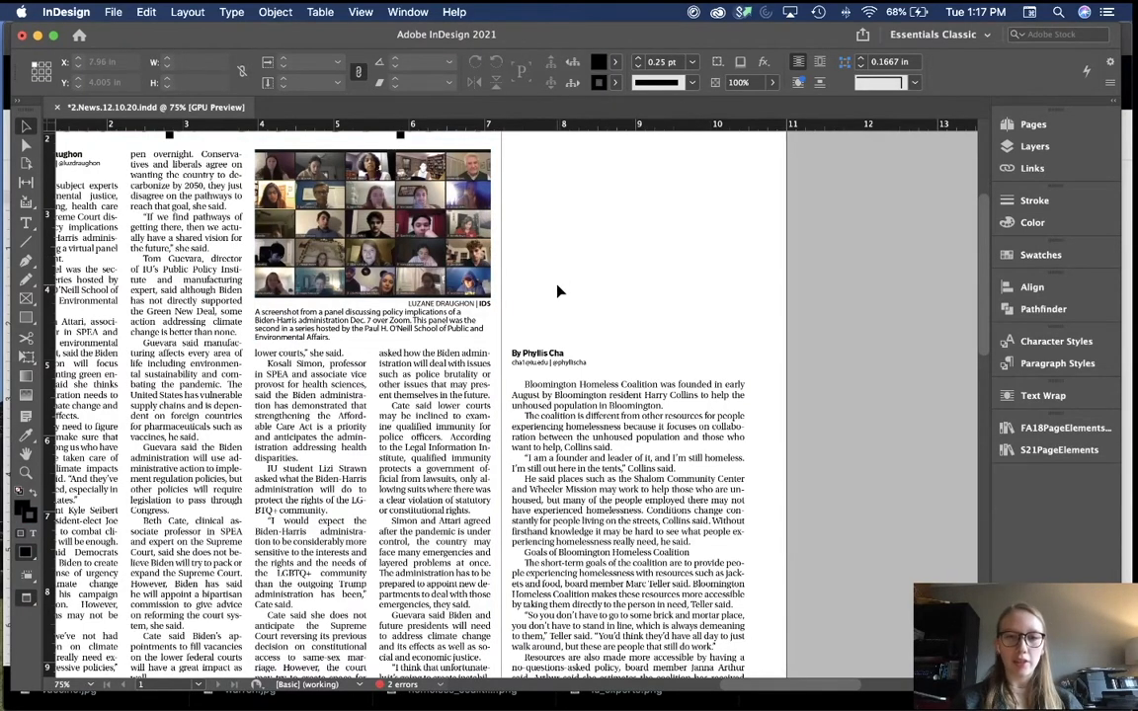
Step: Extend the IU experts story and headline frames left to the page margin
scroll(559, 292, up, 2)
scroll(559, 291, left, 2)
scroll(566, 531, left, 10)
scroll(566, 531, down, 2)
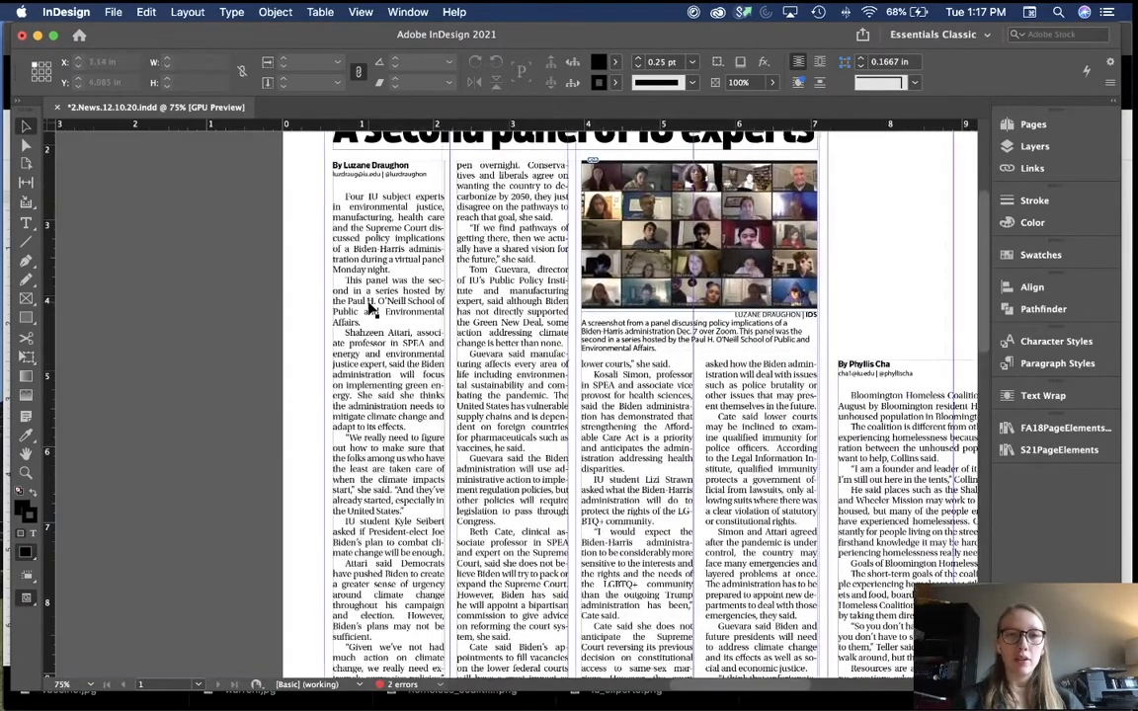
click(370, 327)
drag(330, 458, 324, 458)
click(295, 395)
scroll(294, 394, up, 5)
click(336, 240)
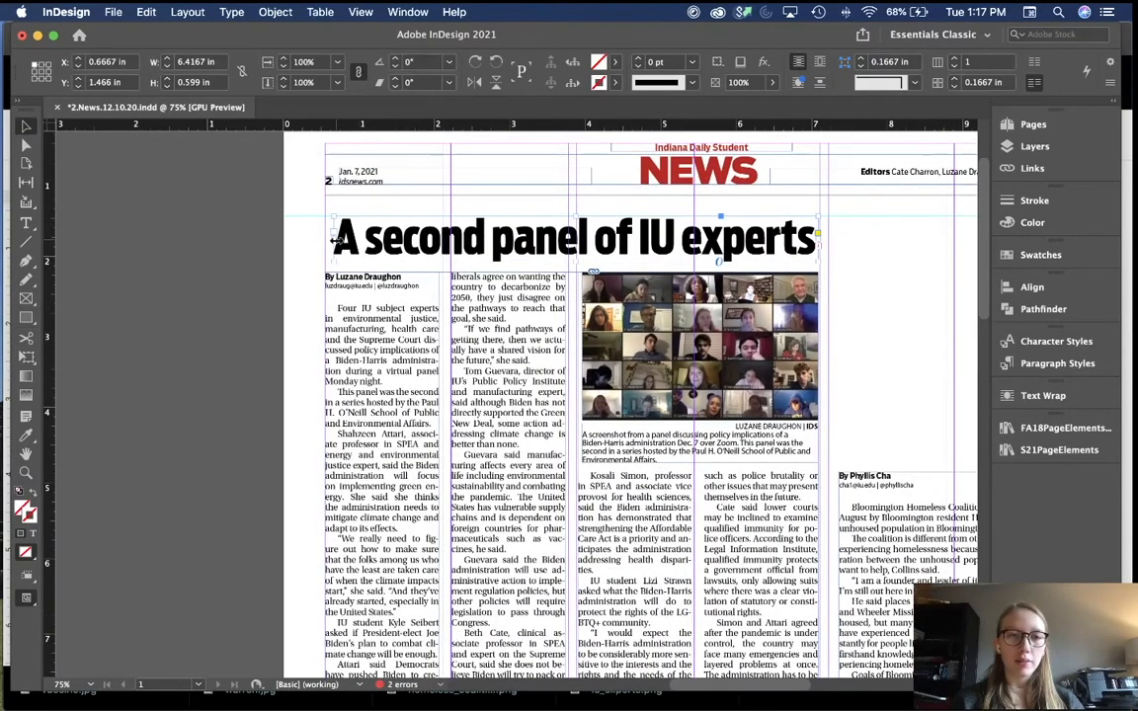
drag(334, 240, 325, 241)
click(245, 316)
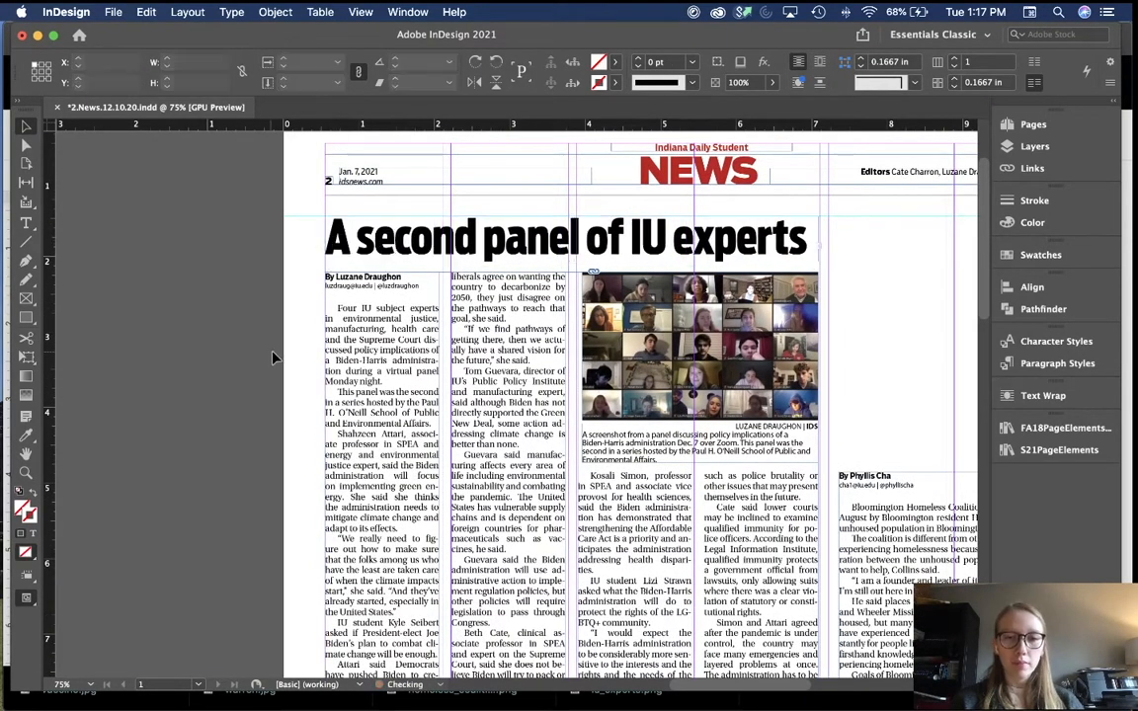
Step: Widen the Zoom photo and caption group leftward to the column edge
click(640, 463)
key(super+equal)
key(super+equal)
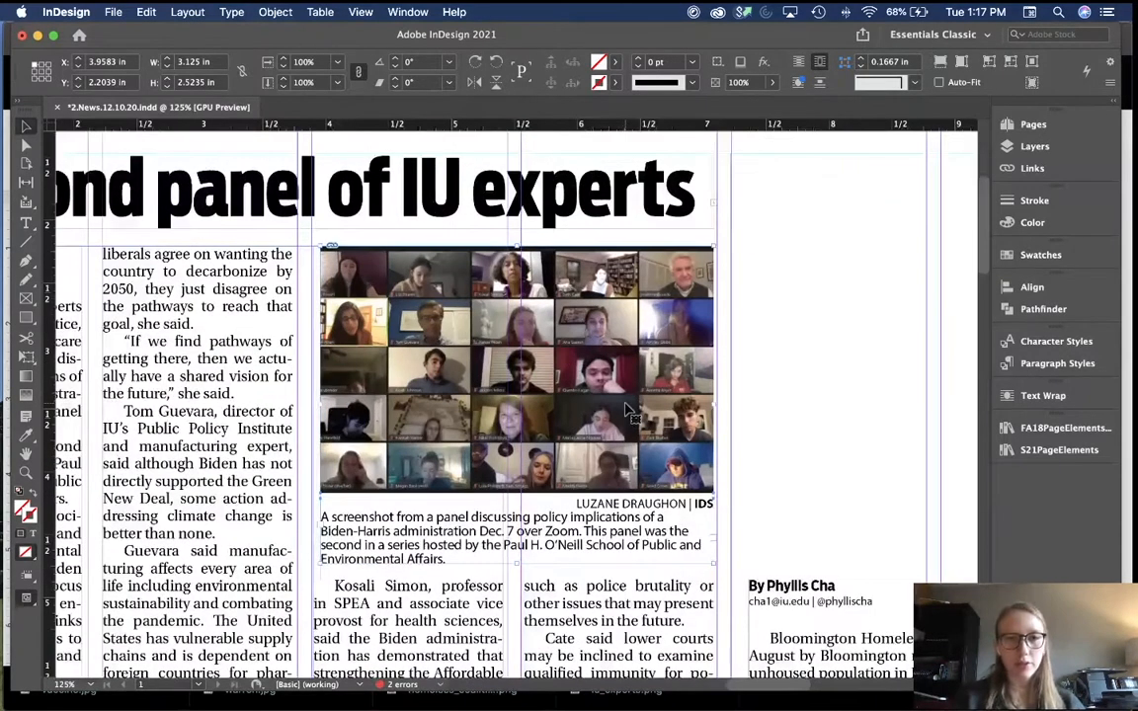
drag(321, 405, 313, 367)
click(825, 364)
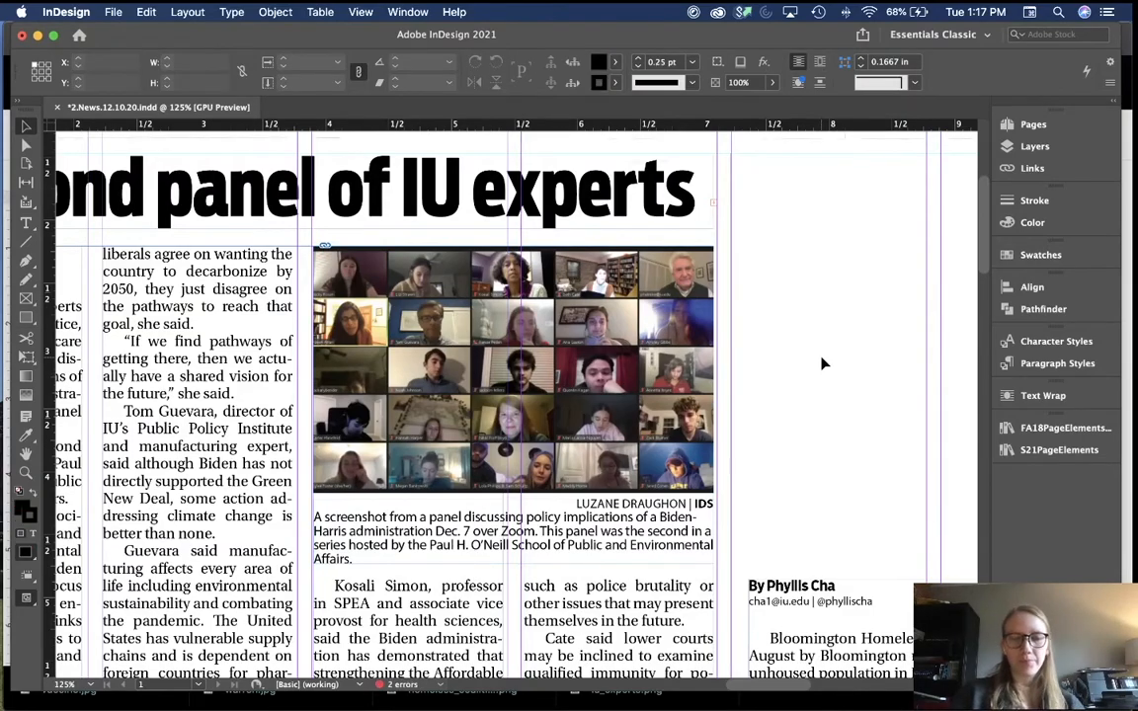
key(super+minus)
key(super+minus)
key(super+minus)
scroll(825, 364, down, 6)
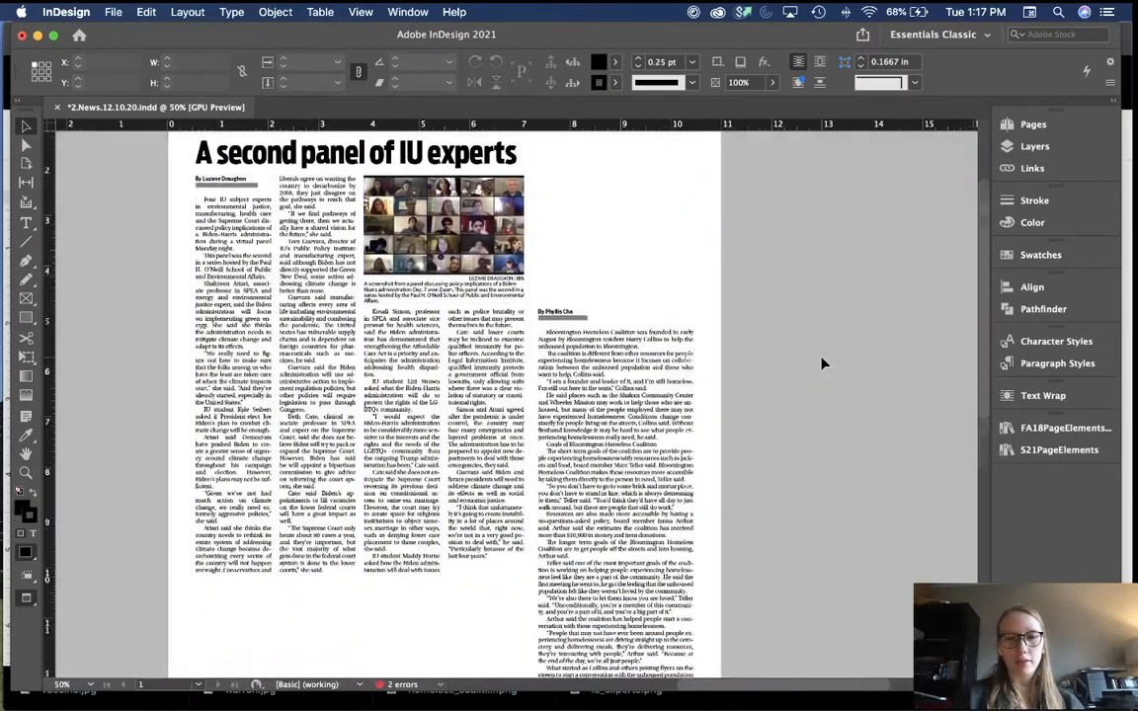
Step: Move the stray horizontal line onto the pasteboard and extend the vertical column rule down the page
scroll(825, 363, up, 4)
scroll(822, 364, up, 3)
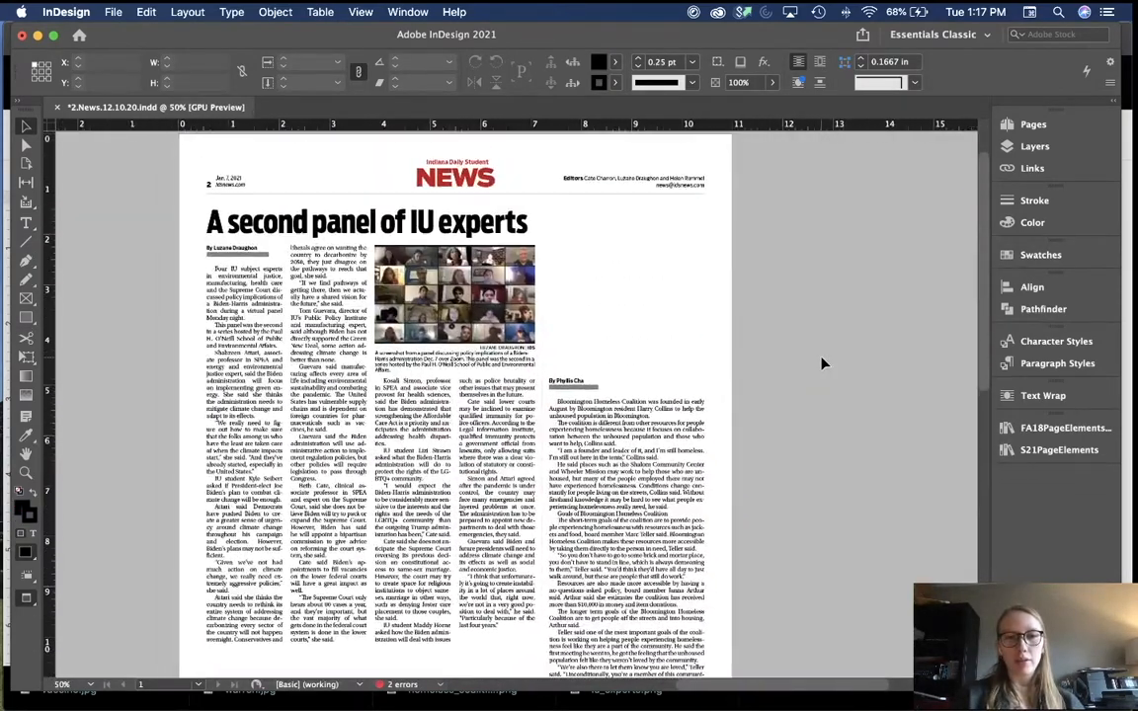
scroll(822, 364, down, 6)
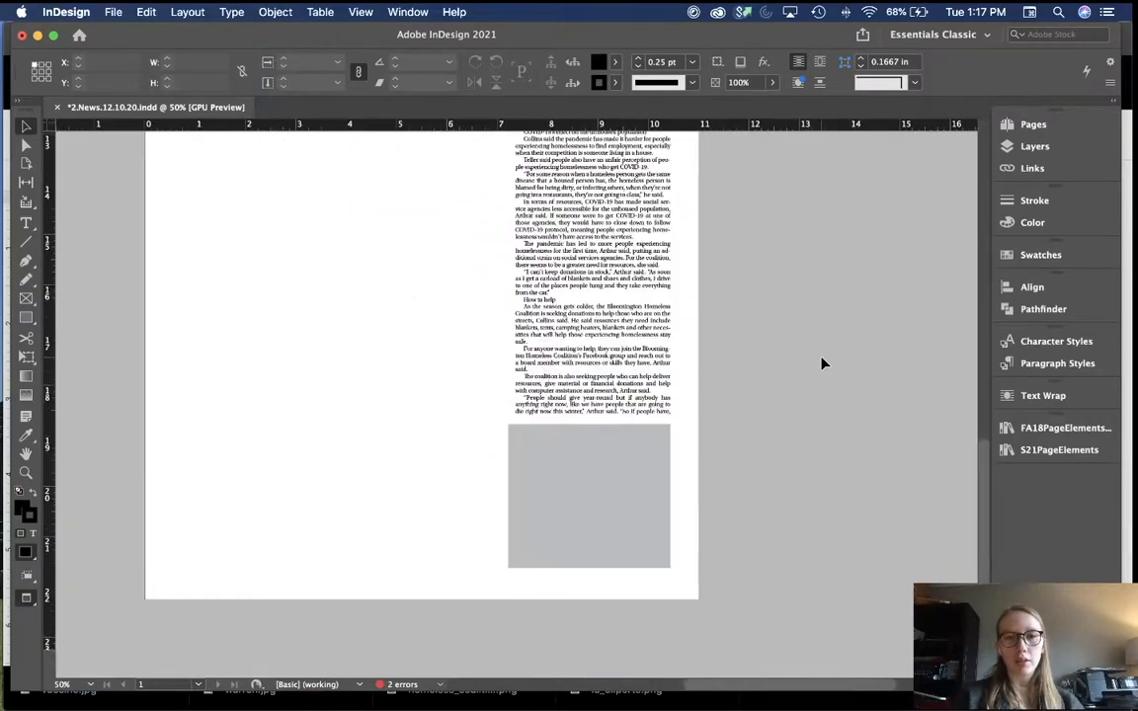
scroll(715, 303, up, 3)
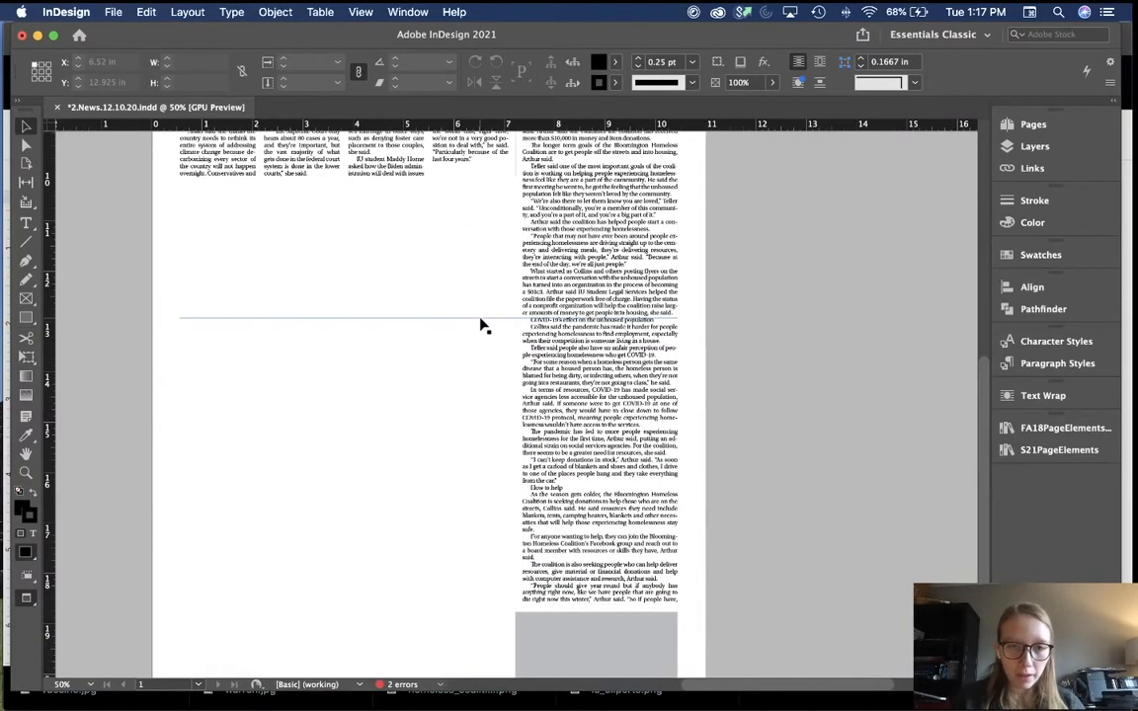
drag(480, 318, 323, 329)
drag(488, 328, 437, 315)
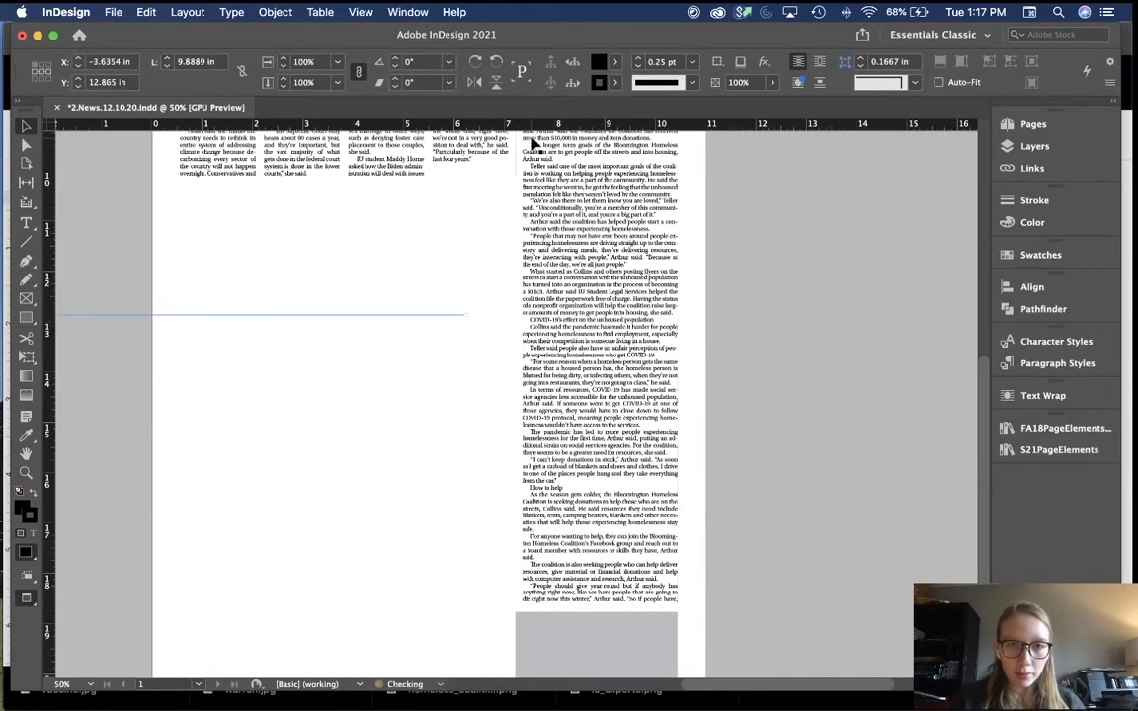
click(520, 177)
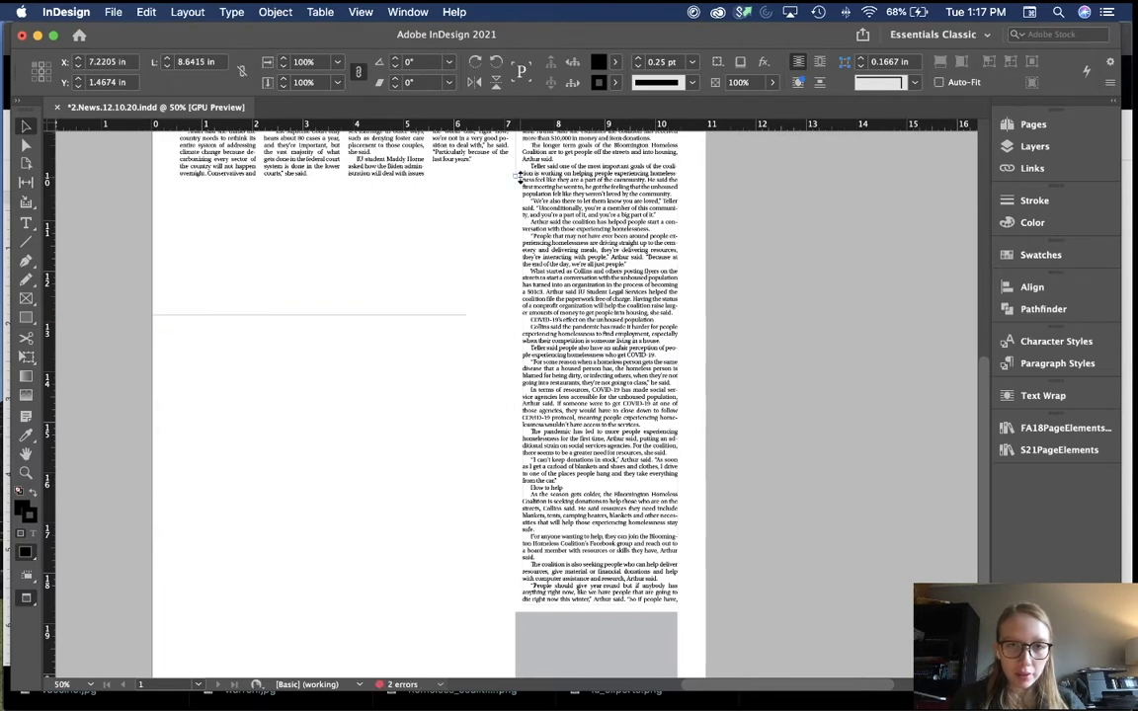
drag(520, 178, 550, 600)
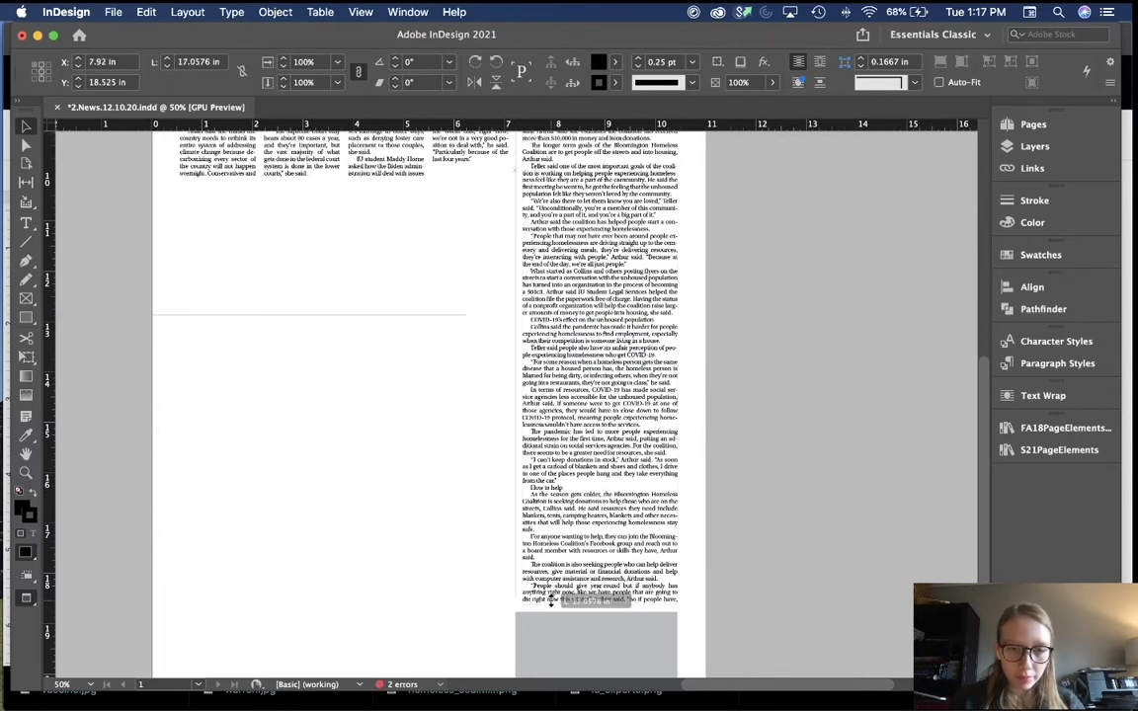
click(427, 531)
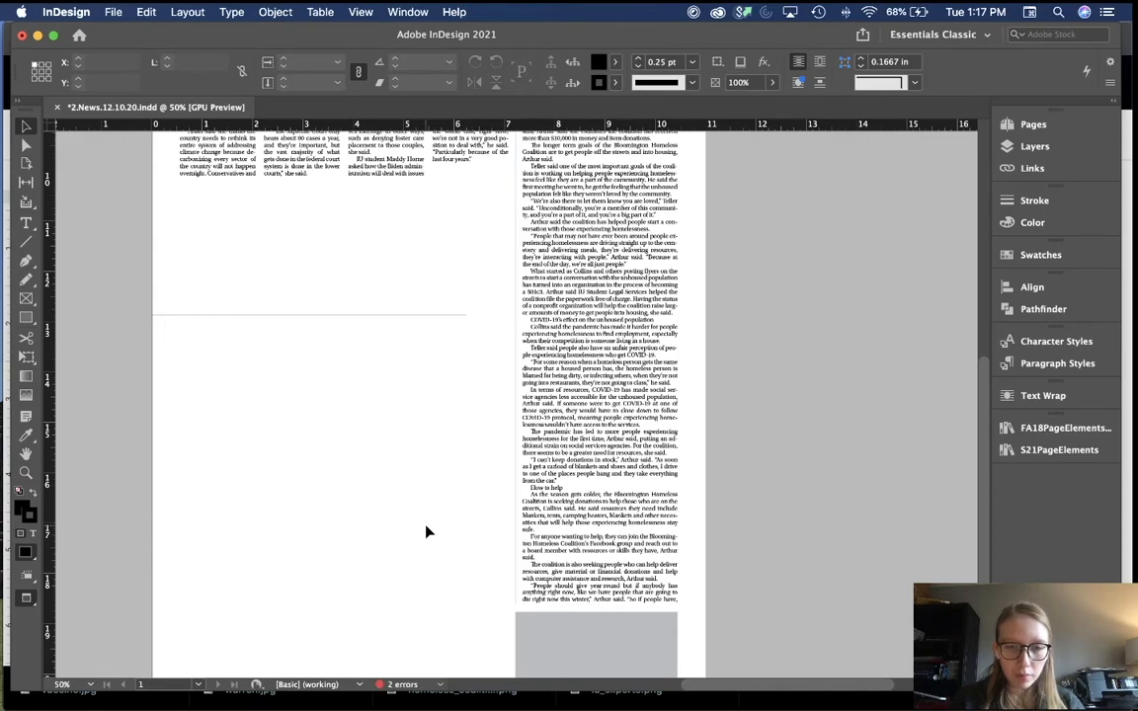
Step: Raise the homelessness story frame's top to Y 4.5768 in, making it 14.0499 in tall
click(604, 596)
scroll(610, 418, up, 5)
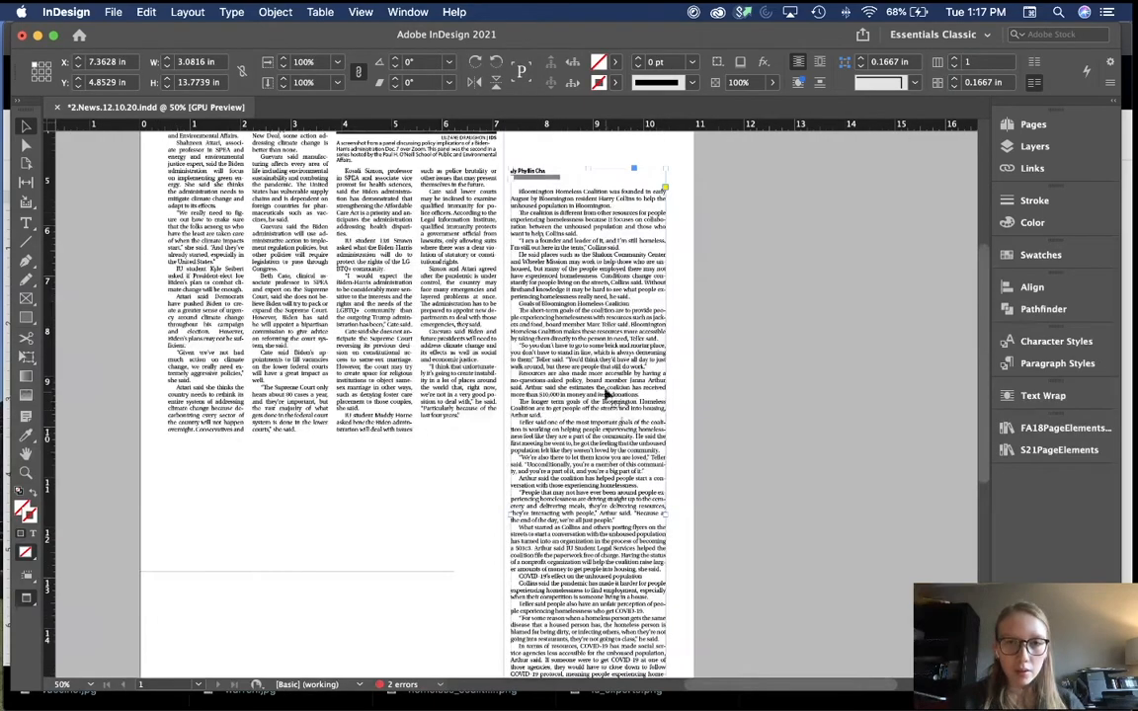
drag(586, 169, 586, 155)
scroll(621, 512, down, 9)
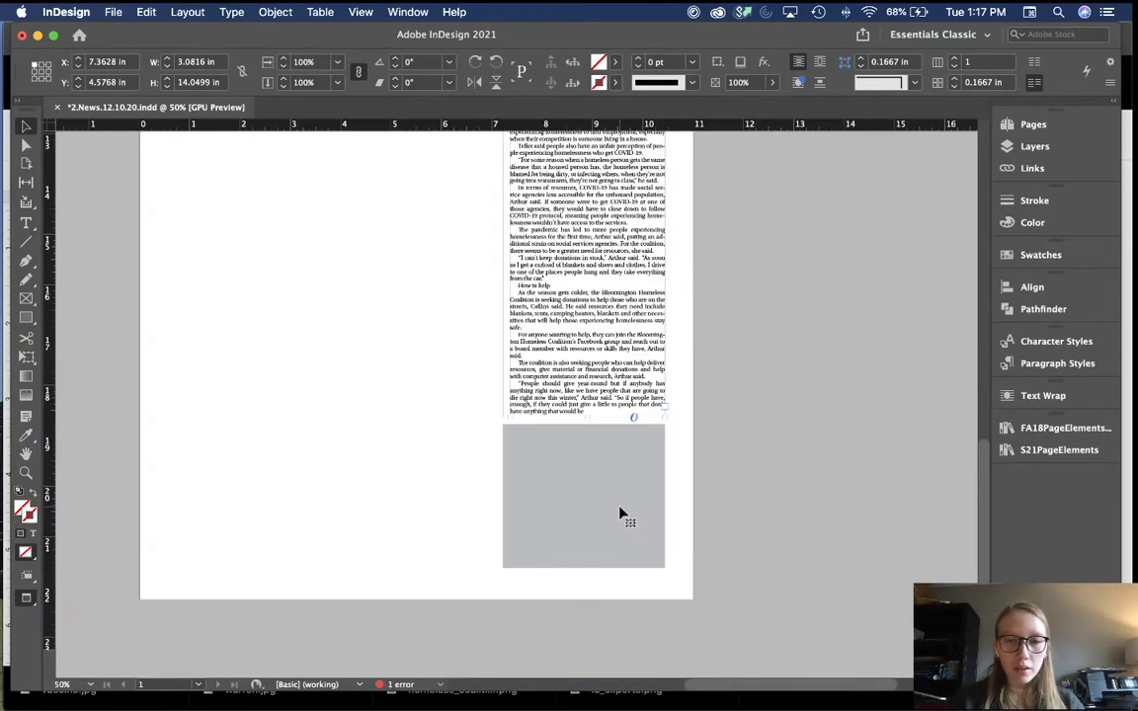
scroll(620, 512, up, 7)
scroll(620, 512, up, 3)
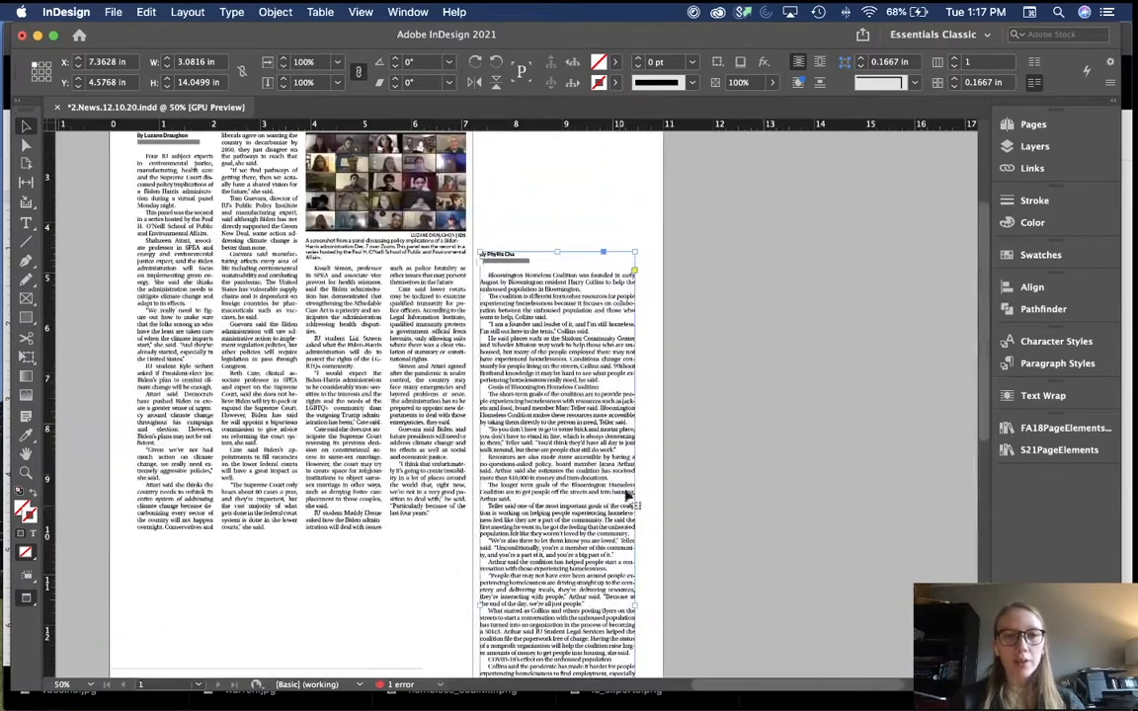
click(954, 61)
scroll(664, 524, down, 7)
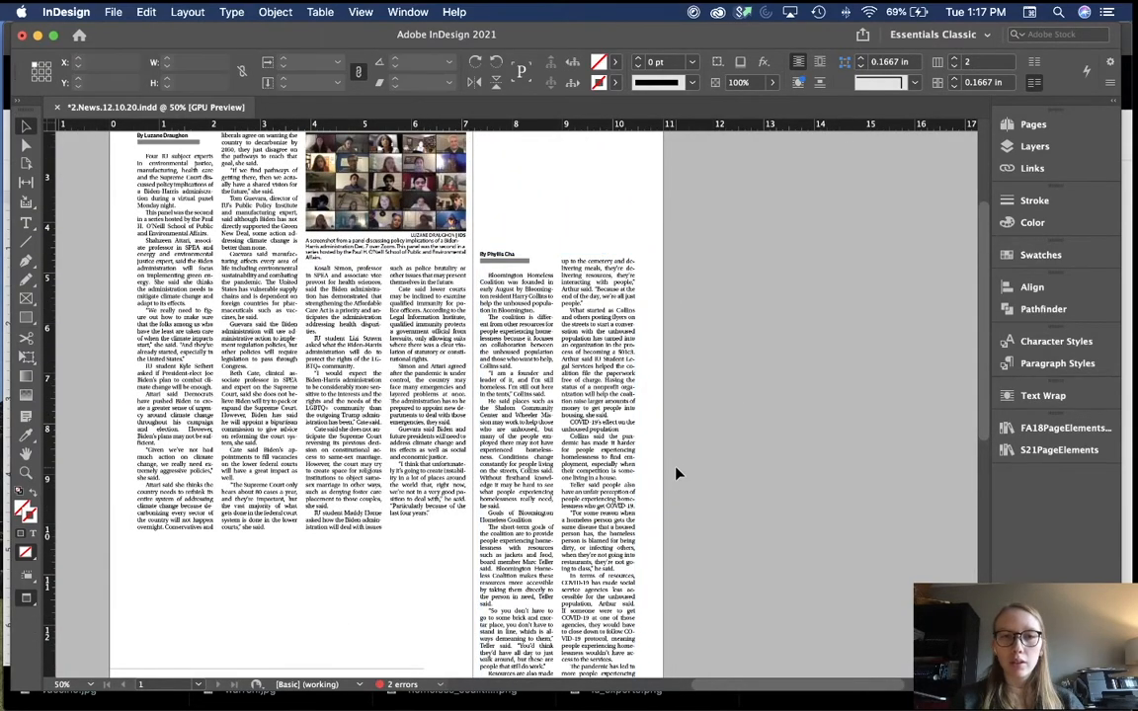
key(super+equal)
key(super+equal)
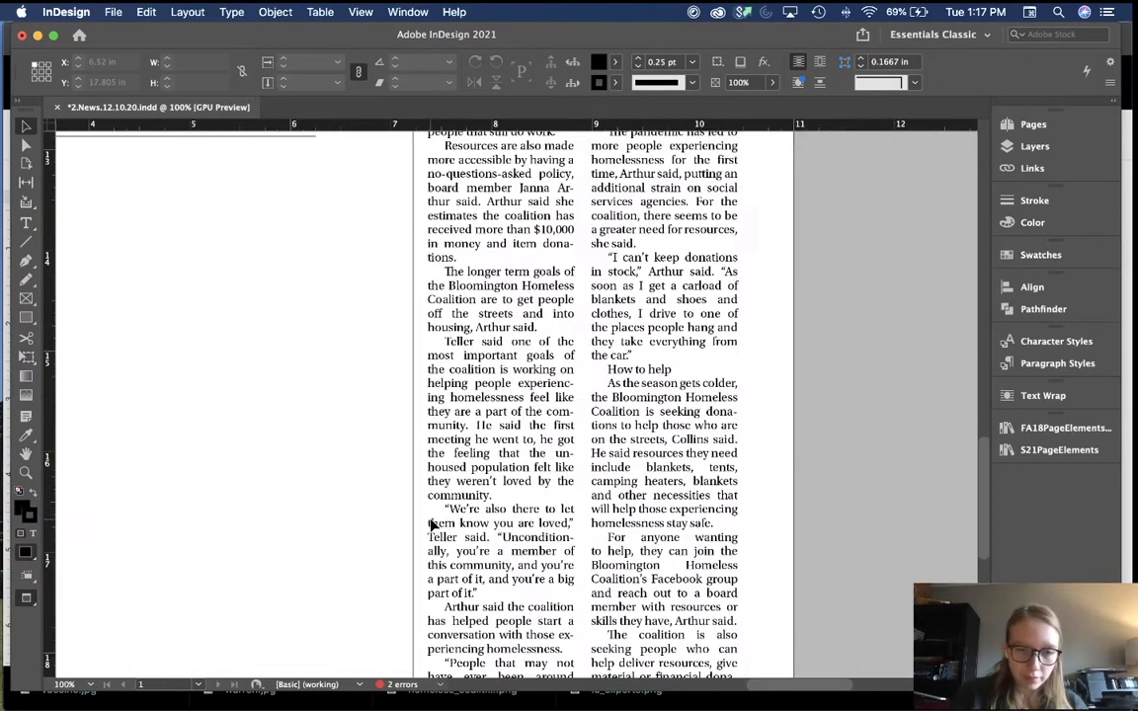
scroll(432, 521, down, 4)
key(w)
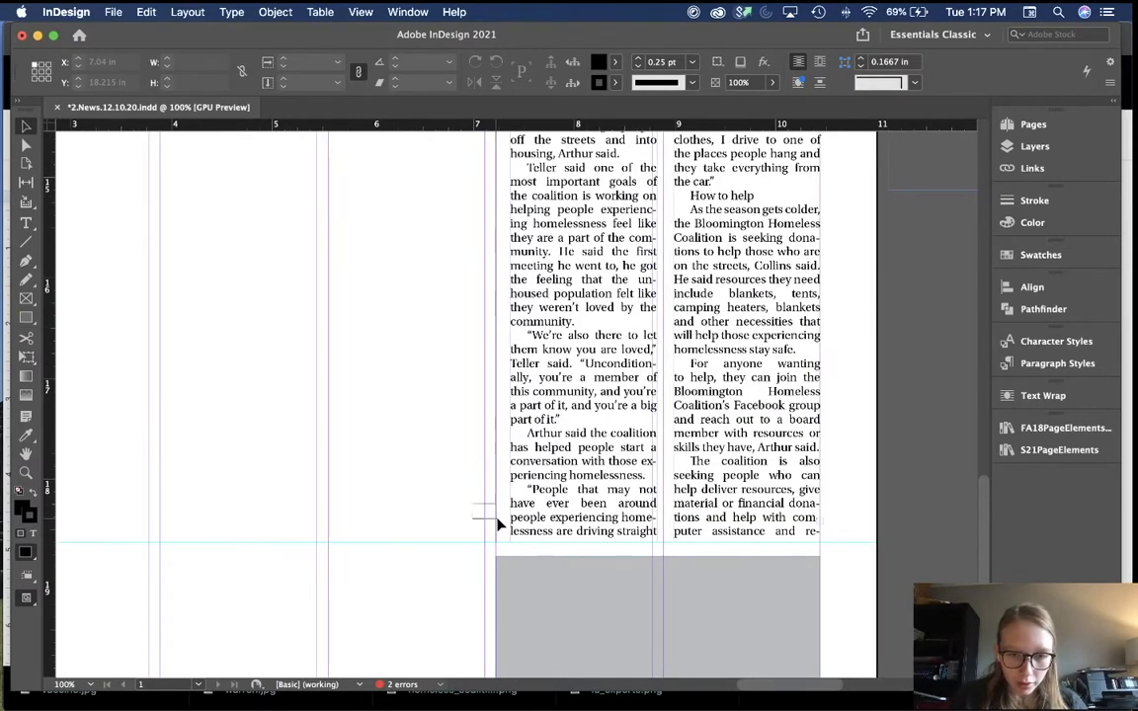
click(507, 538)
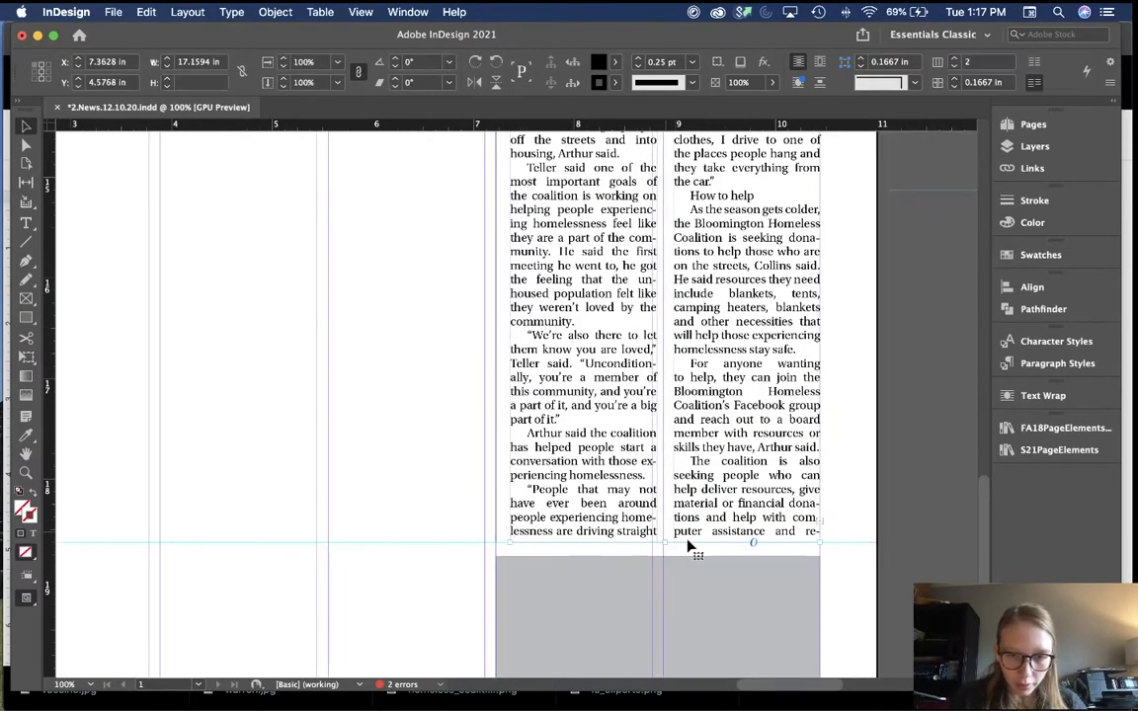
click(691, 544)
drag(665, 540, 665, 547)
key(shift+Up)
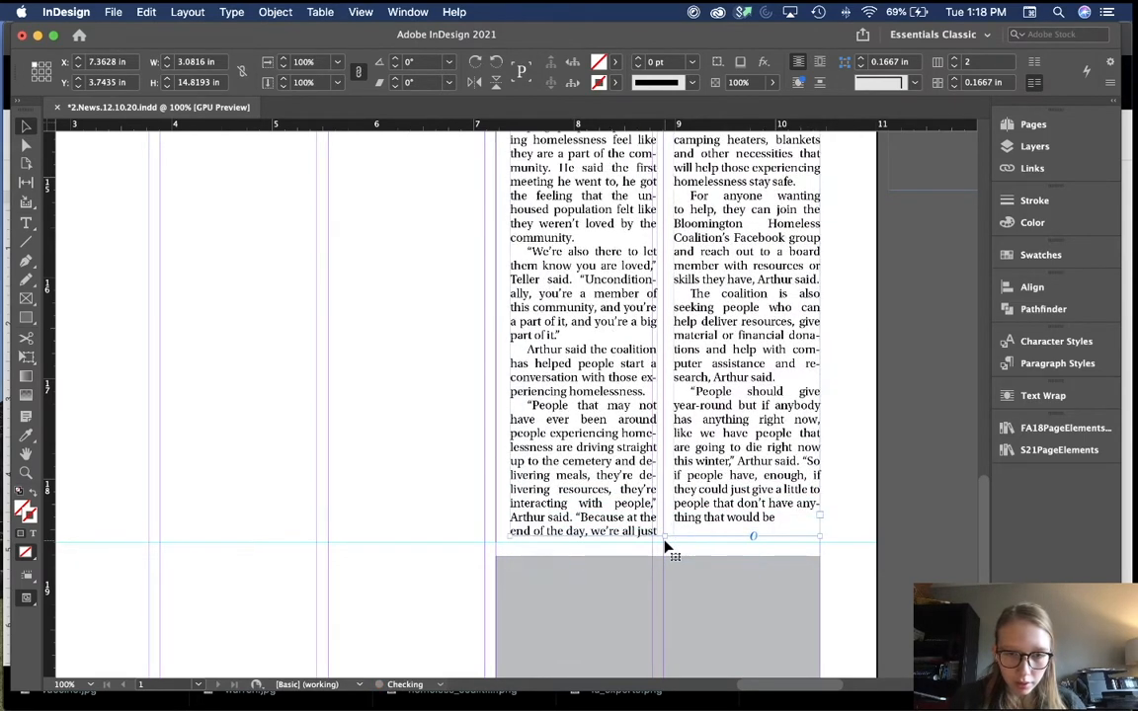
key(shift+Down)
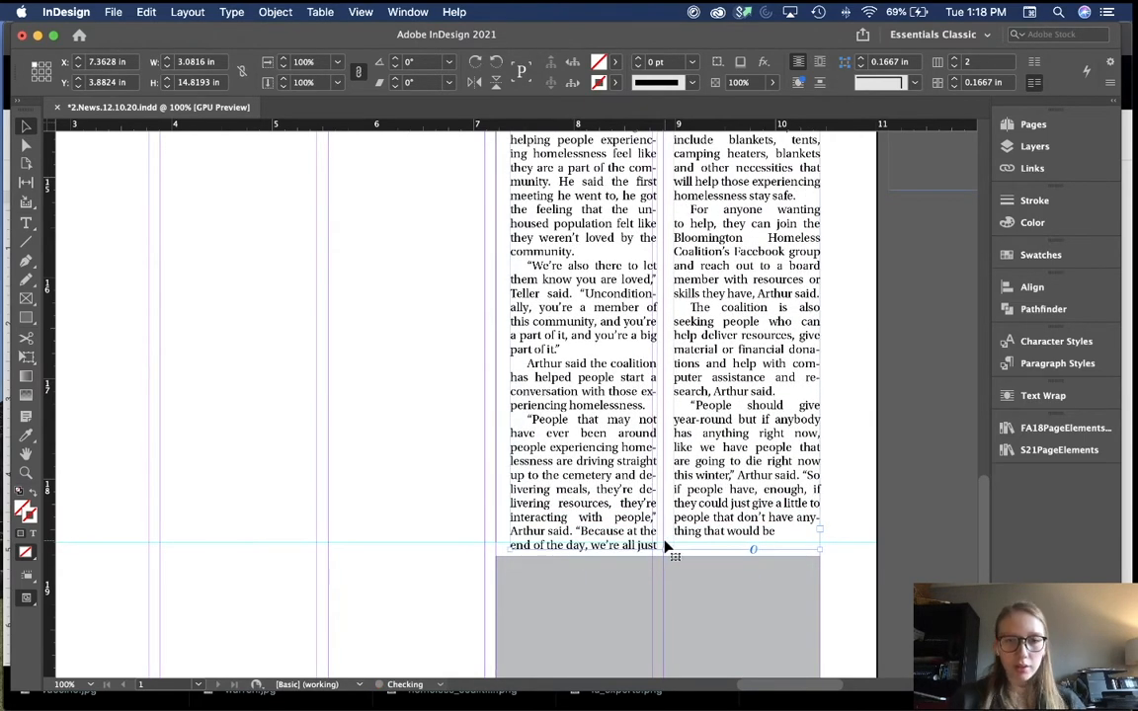
key(shift+Up)
key(super+=)
scroll(664, 546, down, 15)
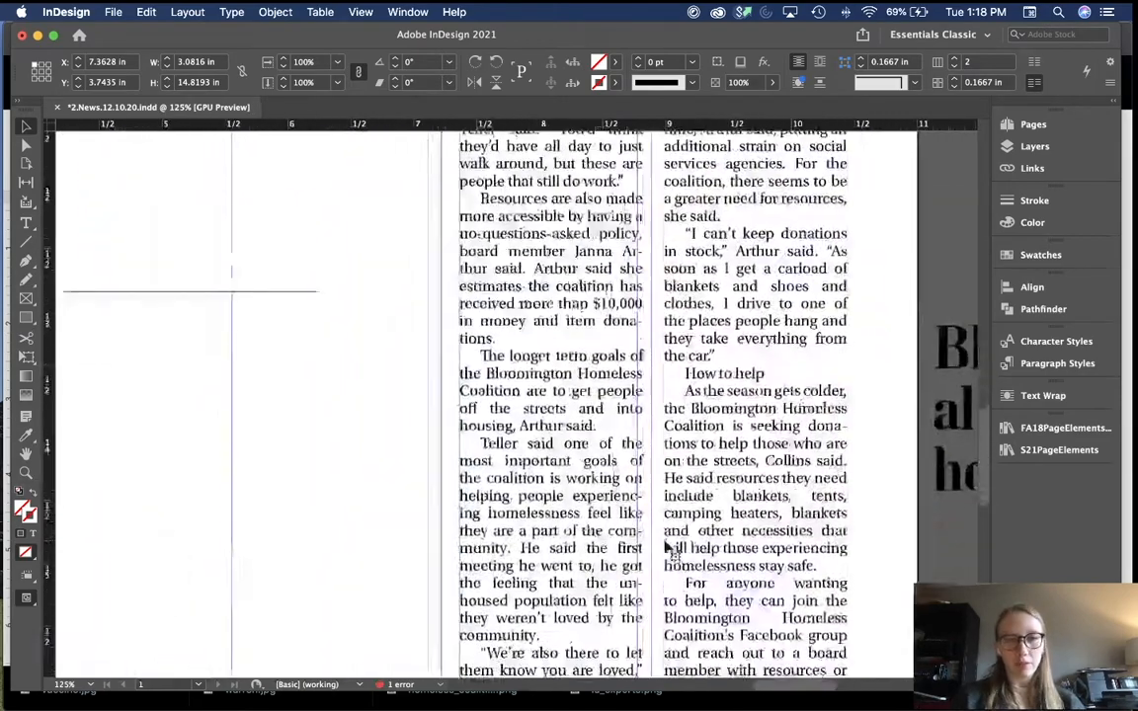
scroll(665, 546, up, 5)
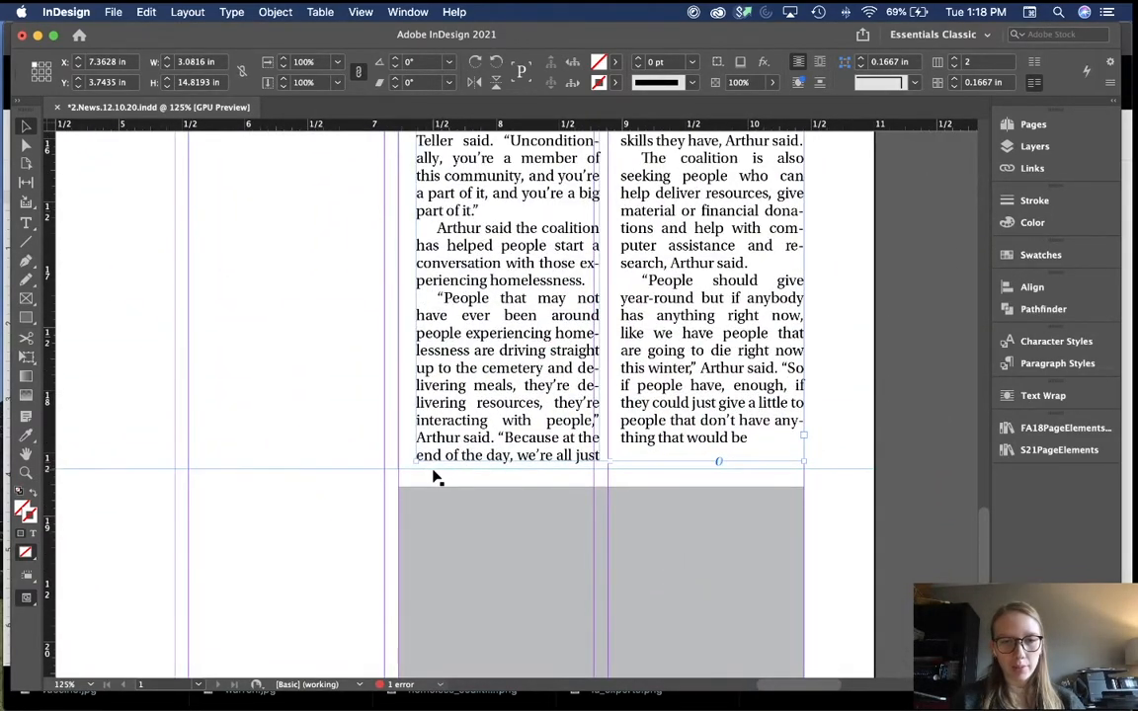
click(371, 446)
key(w)
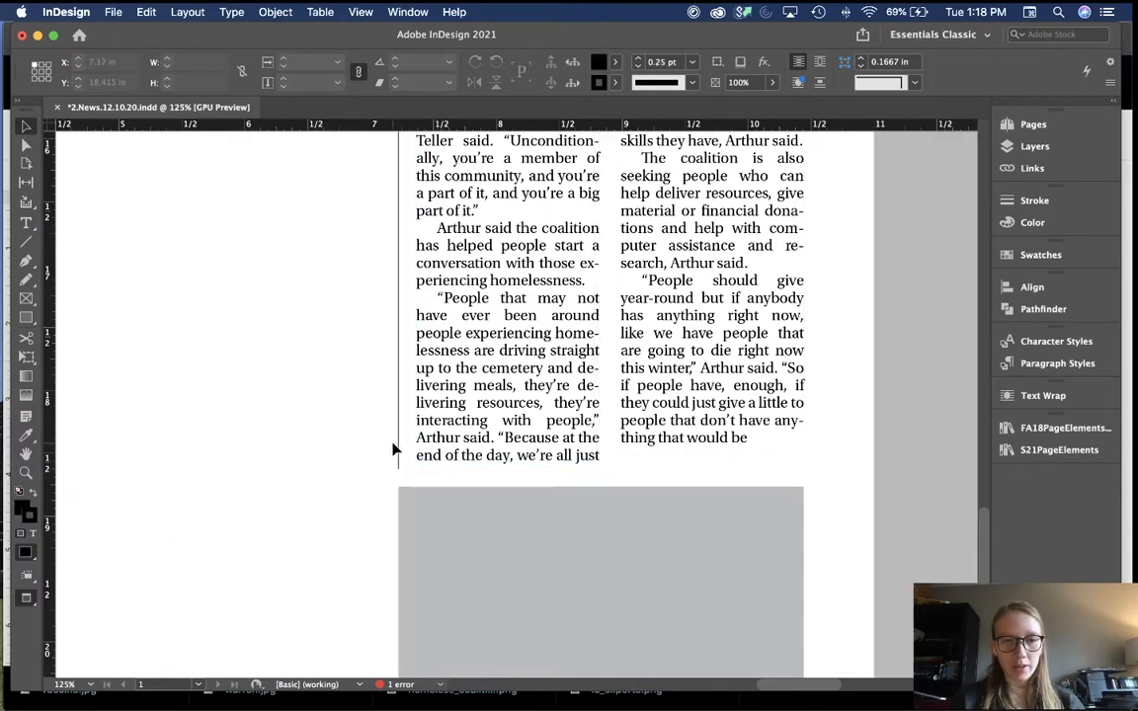
click(401, 456)
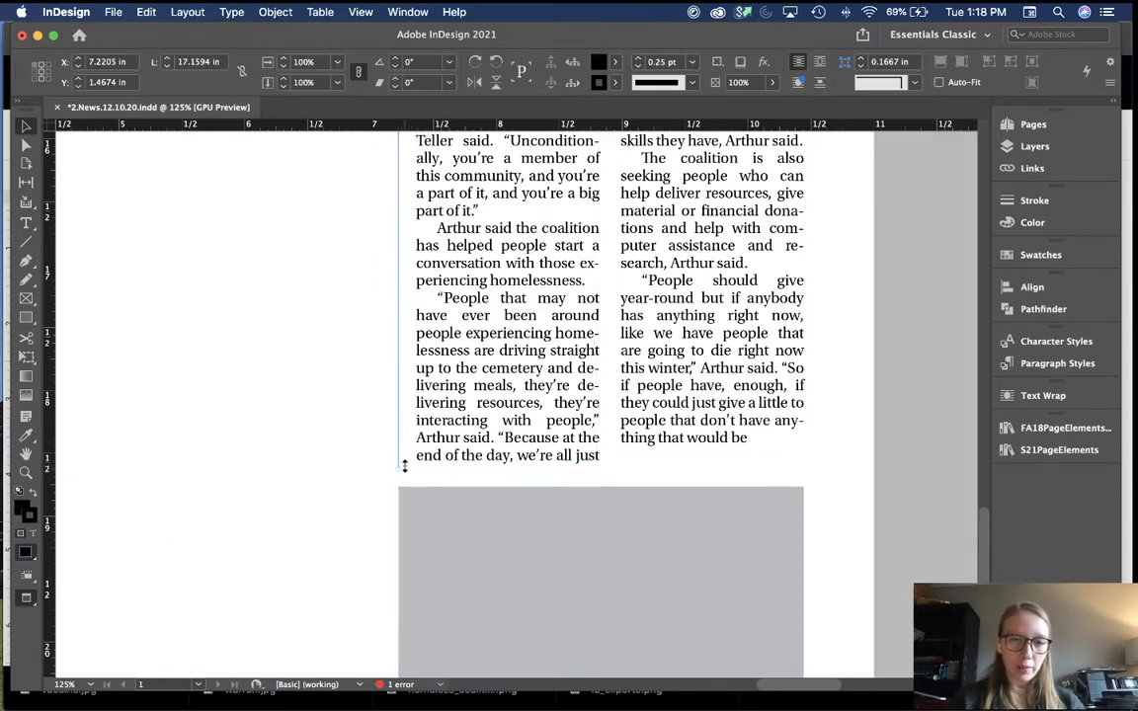
click(336, 482)
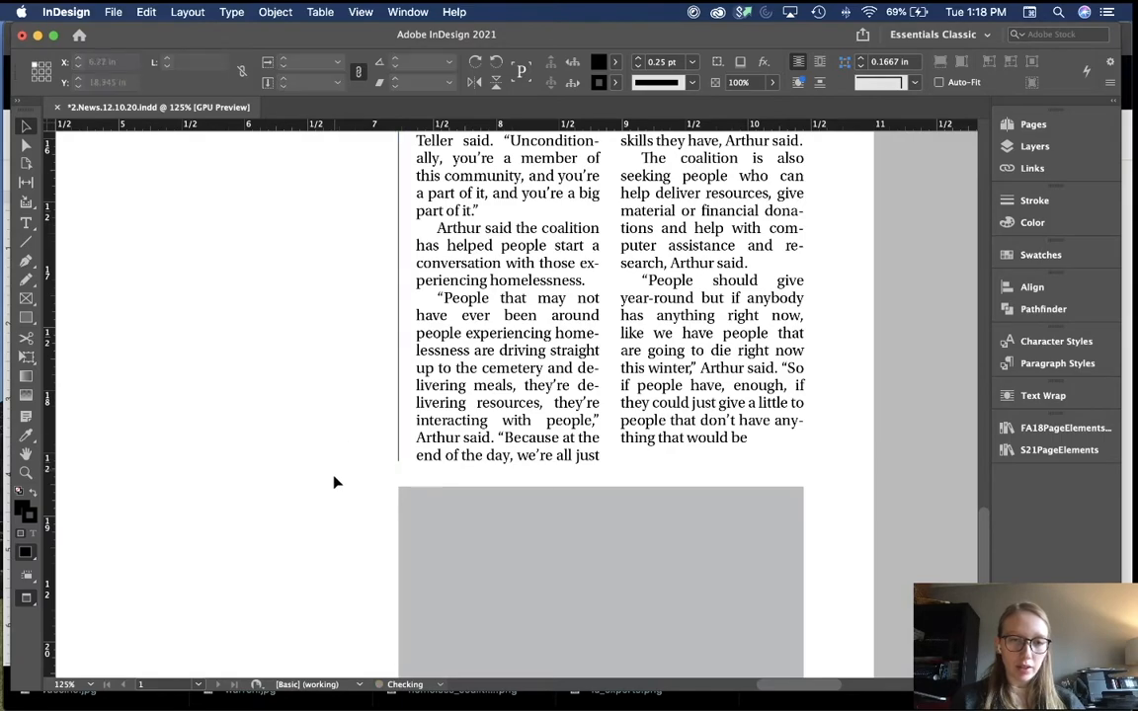
key(super+minus)
key(super+minus)
key(super+minus)
scroll(328, 513, up, 5)
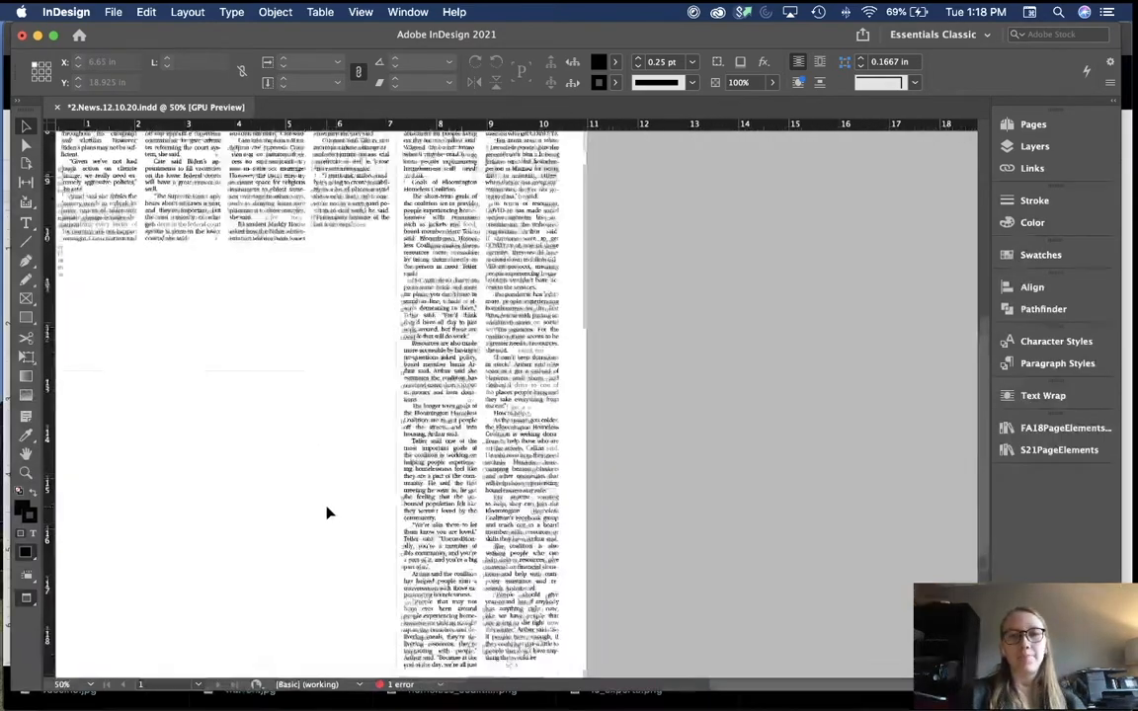
scroll(328, 512, up, 5)
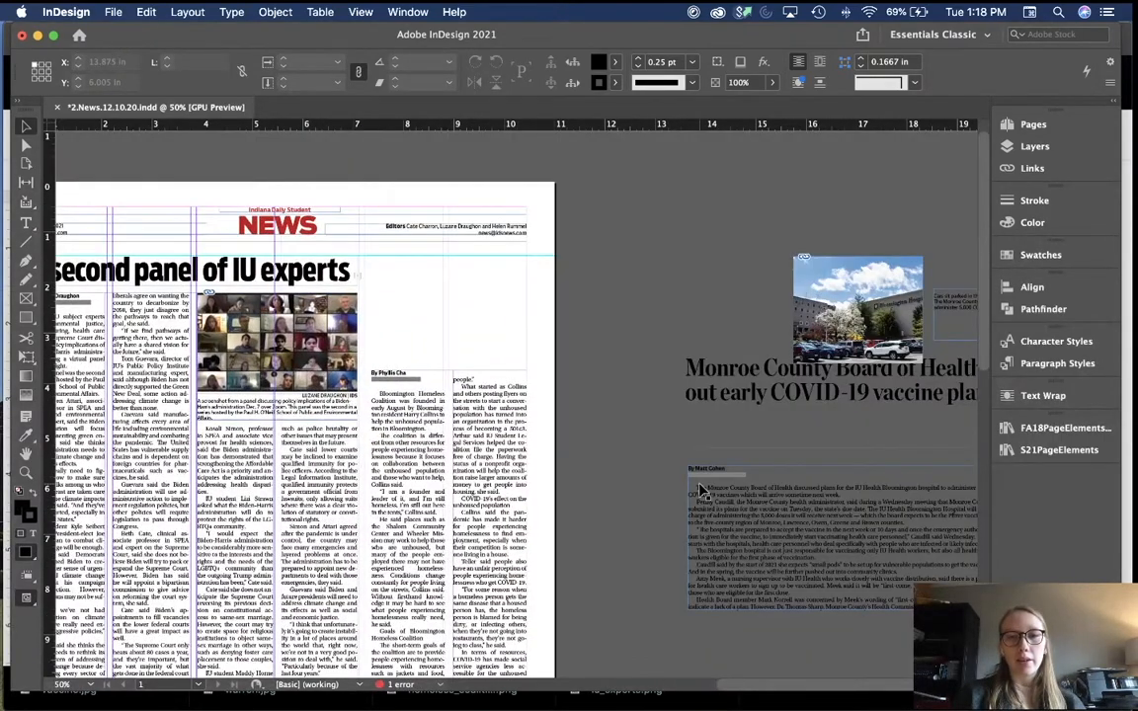
Step: Place the Bloomington Homeless Coalition headline above its story, nudged 10 pt right
scroll(699, 484, down, 9)
drag(630, 444, 614, 208)
scroll(613, 209, up, 5)
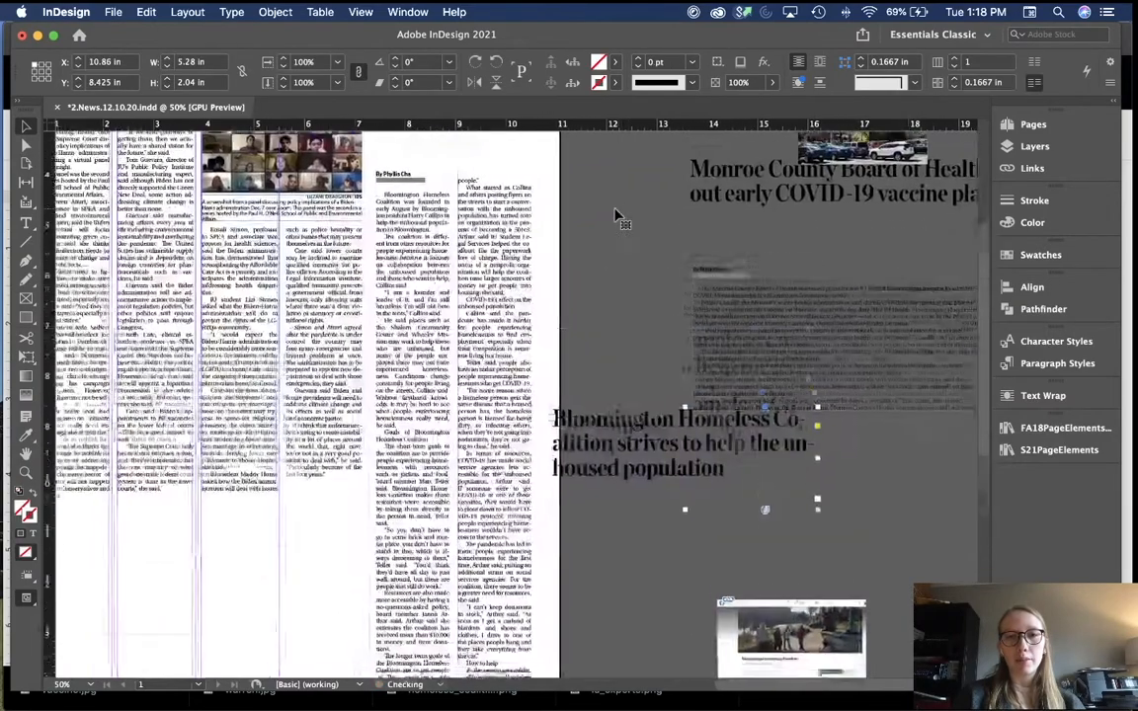
scroll(615, 215, up, 5)
drag(617, 569, 437, 215)
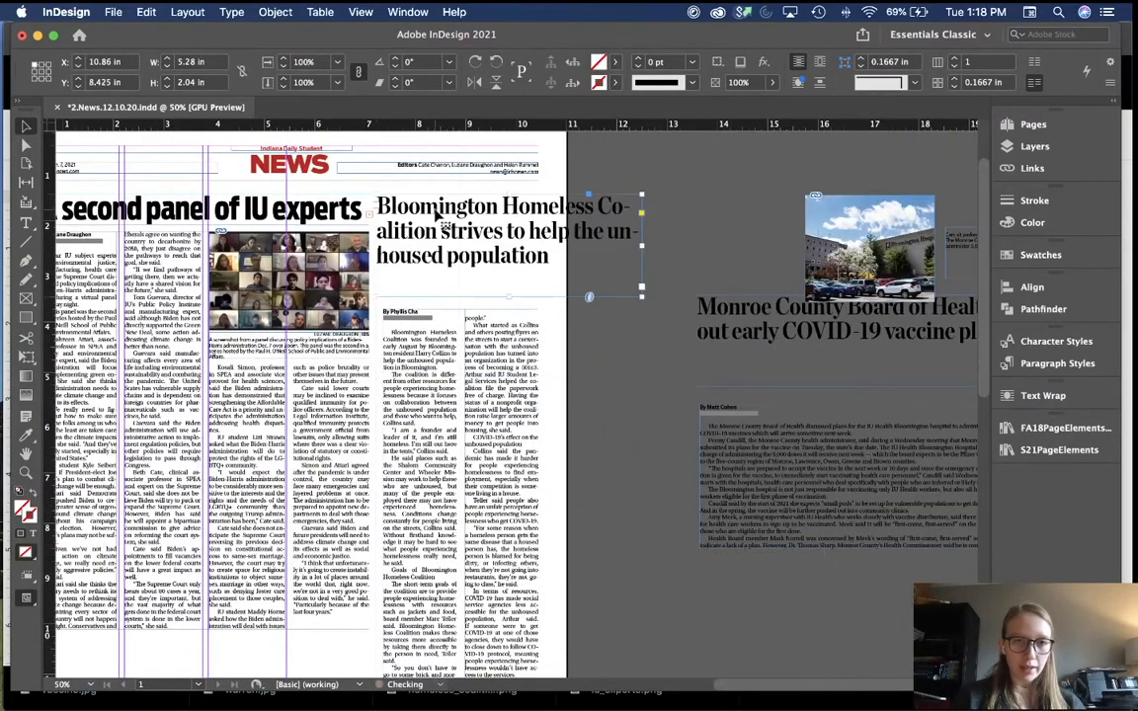
key(super+equal)
key(shift+Right)
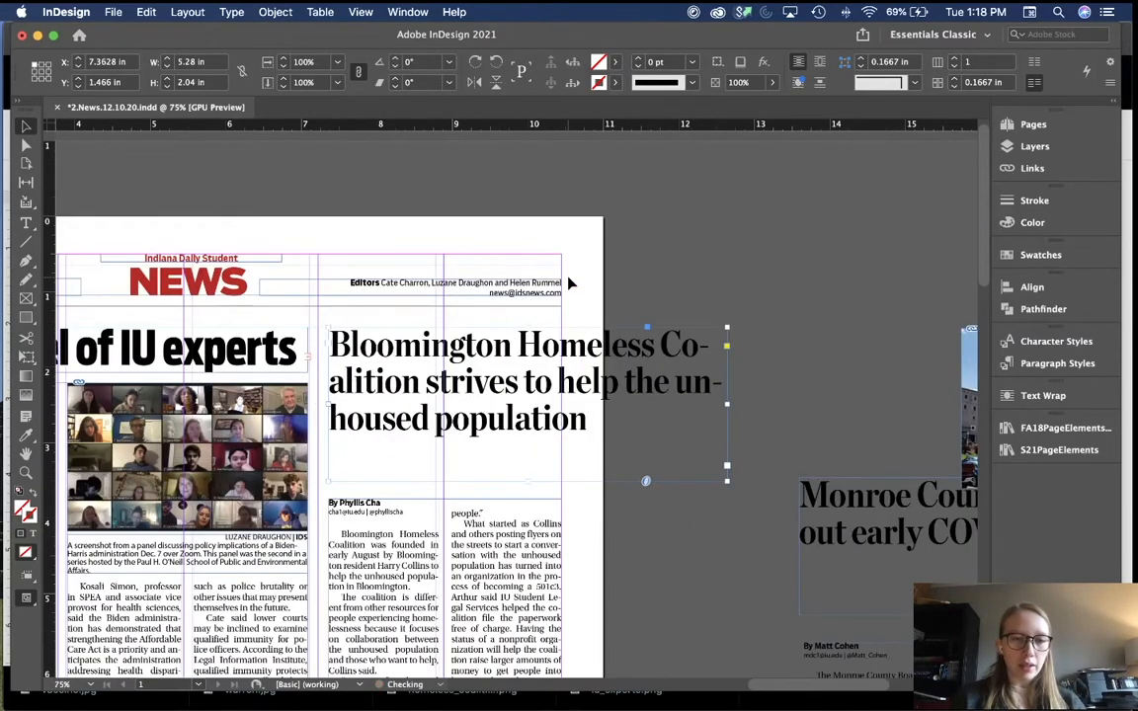
click(731, 415)
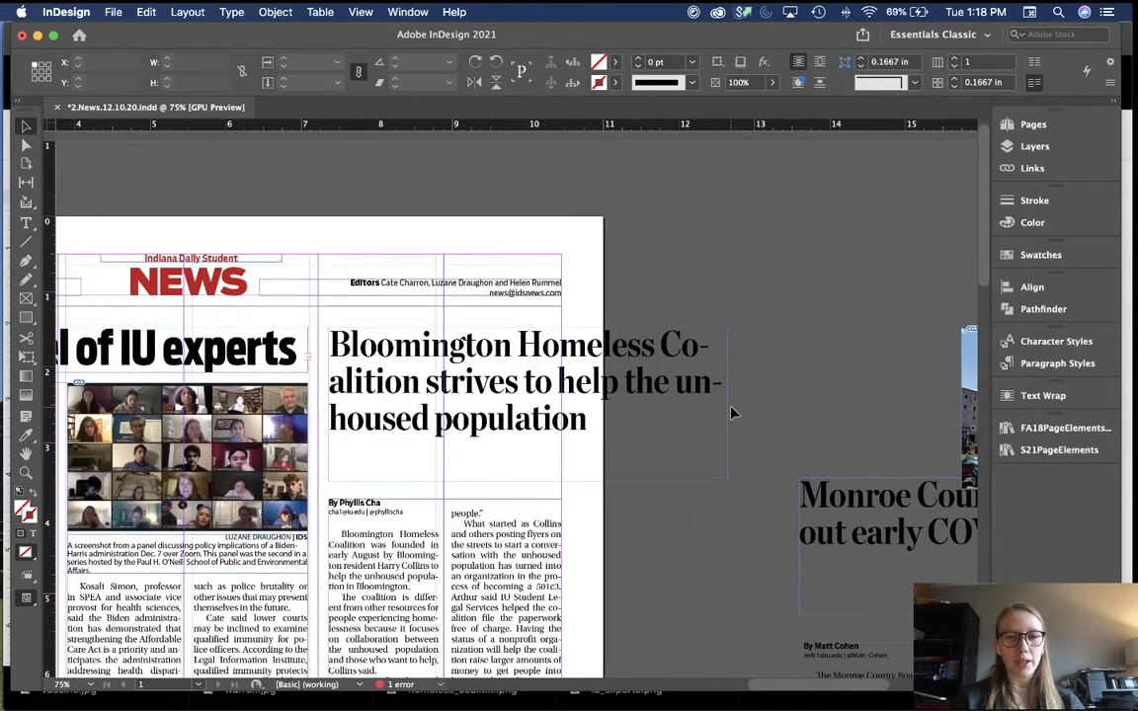
Step: Resize the headline frame to 3.0816 in wide and 1.4 in tall
scroll(741, 415, down, 3)
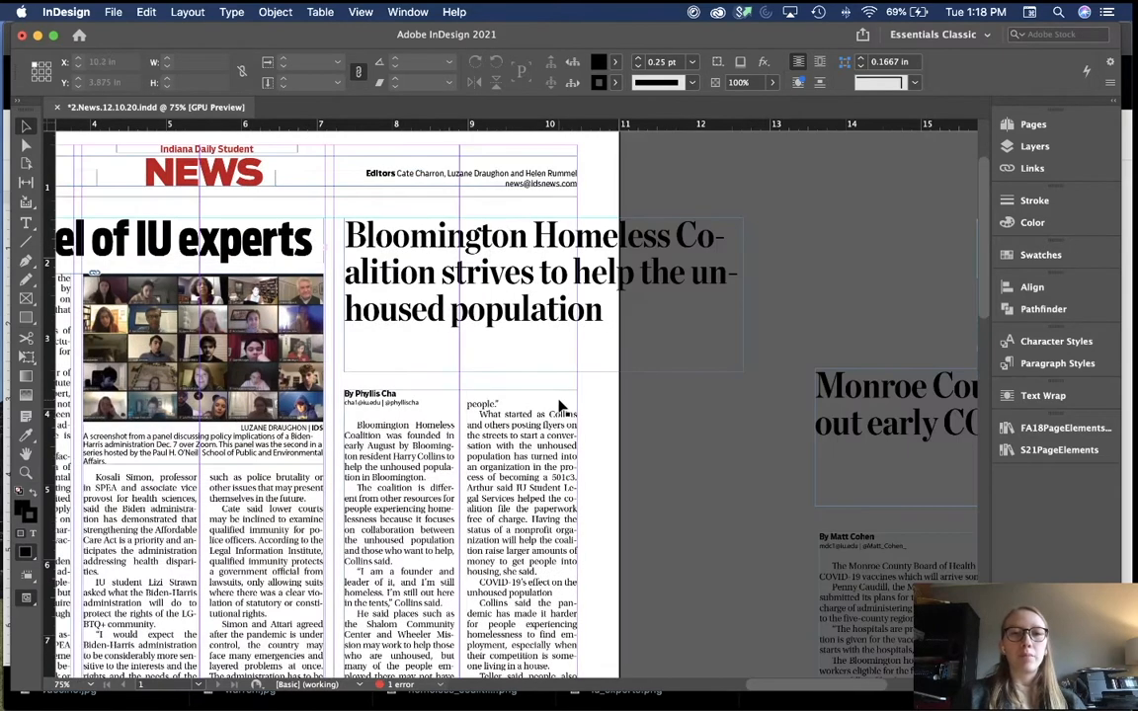
click(735, 313)
drag(740, 294, 577, 294)
click(652, 323)
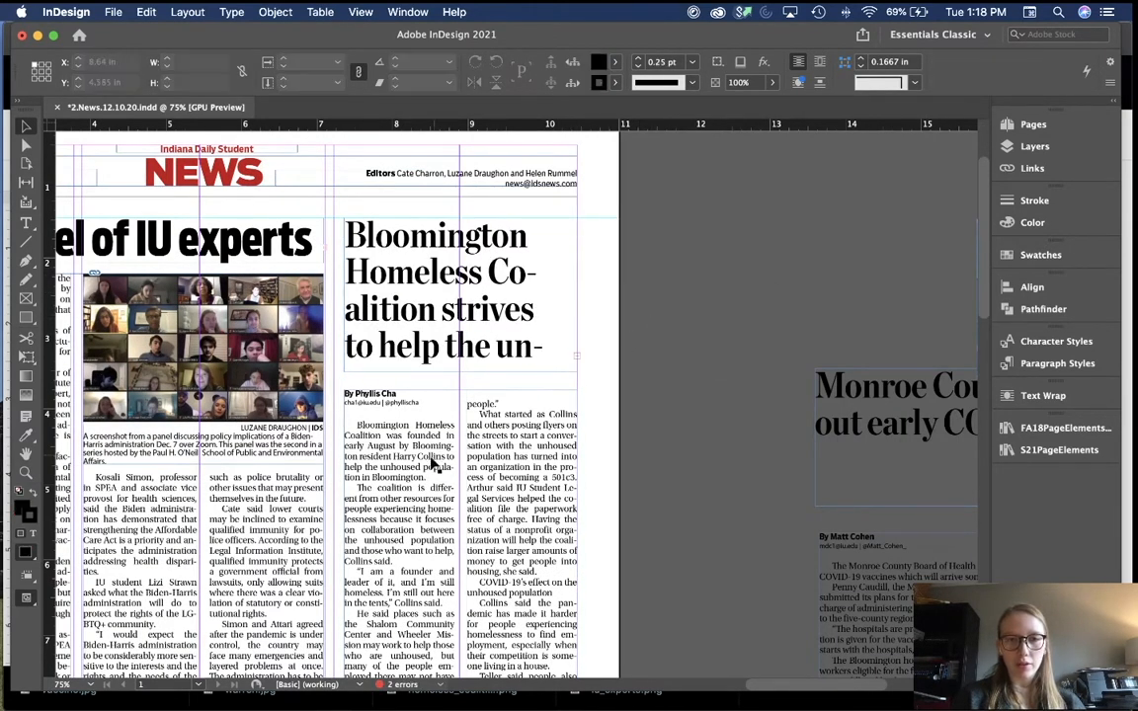
scroll(549, 336, left, 3)
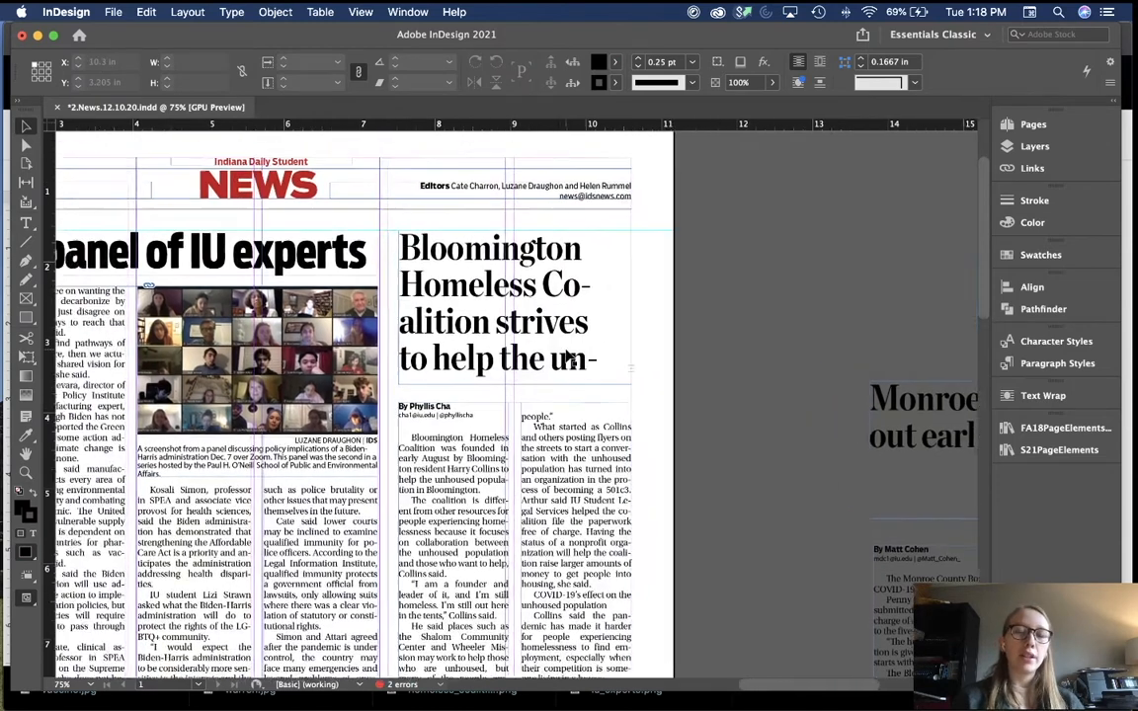
click(526, 358)
drag(517, 393, 516, 342)
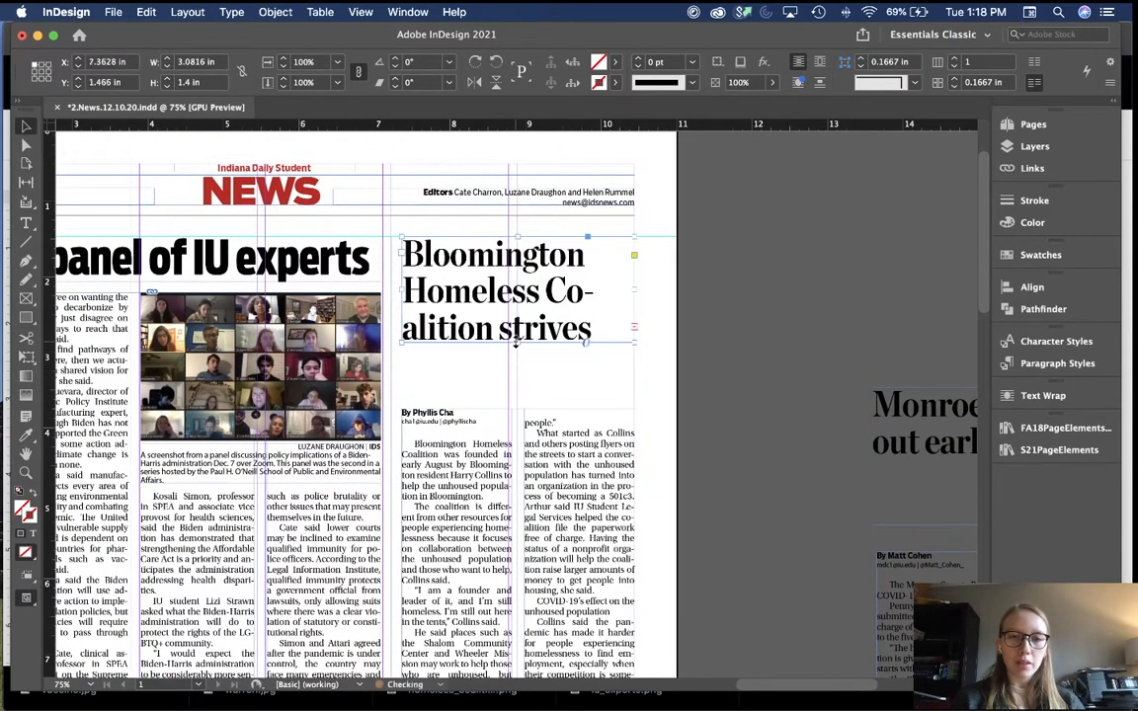
click(720, 373)
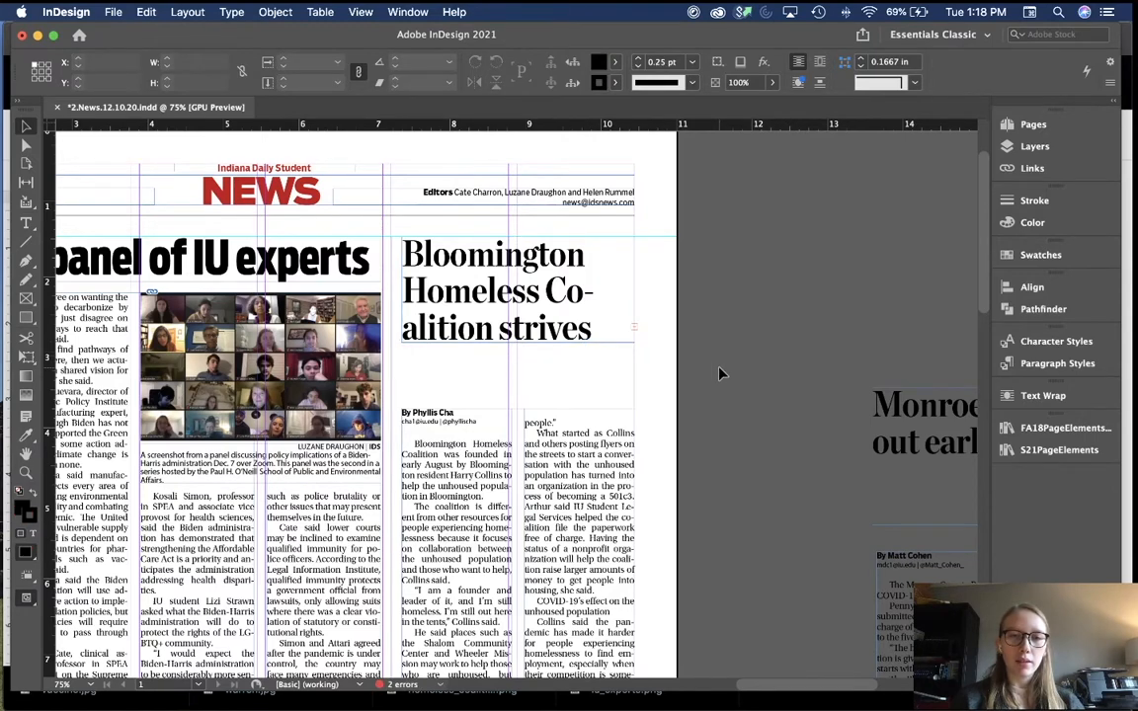
Step: At 50% zoom, shift the Bloomington story frame up toward its headline
scroll(720, 373, down, 2)
key(w)
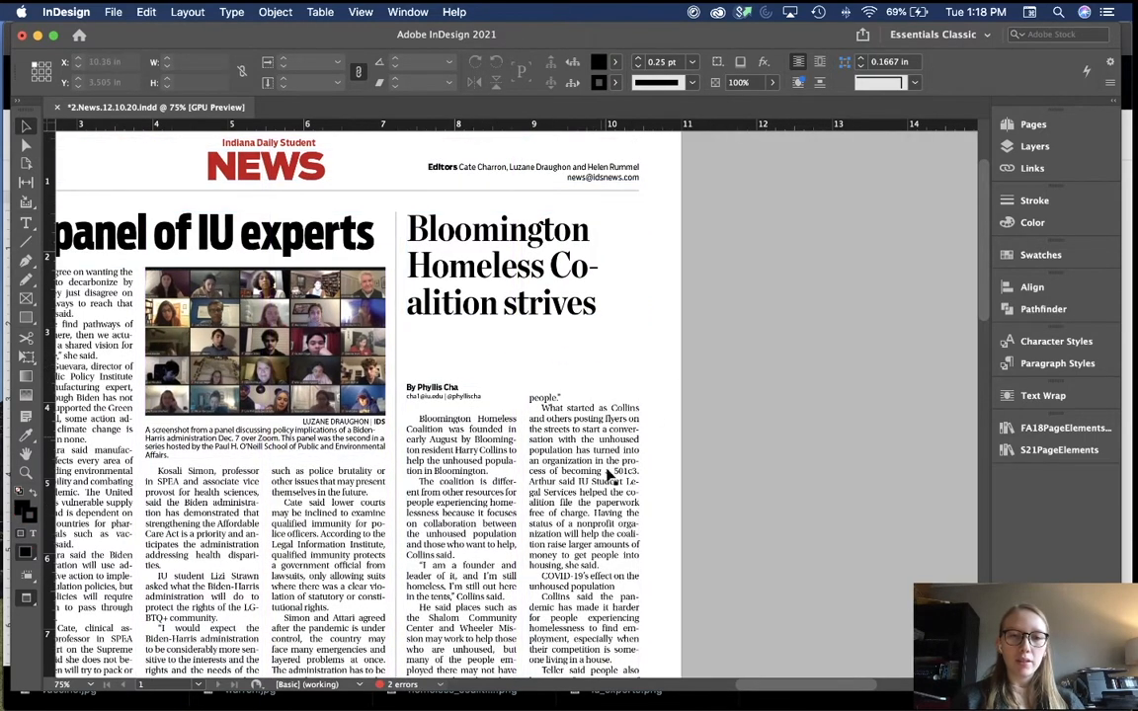
key(super+minus)
scroll(682, 460, down, 10)
scroll(681, 460, down, 5)
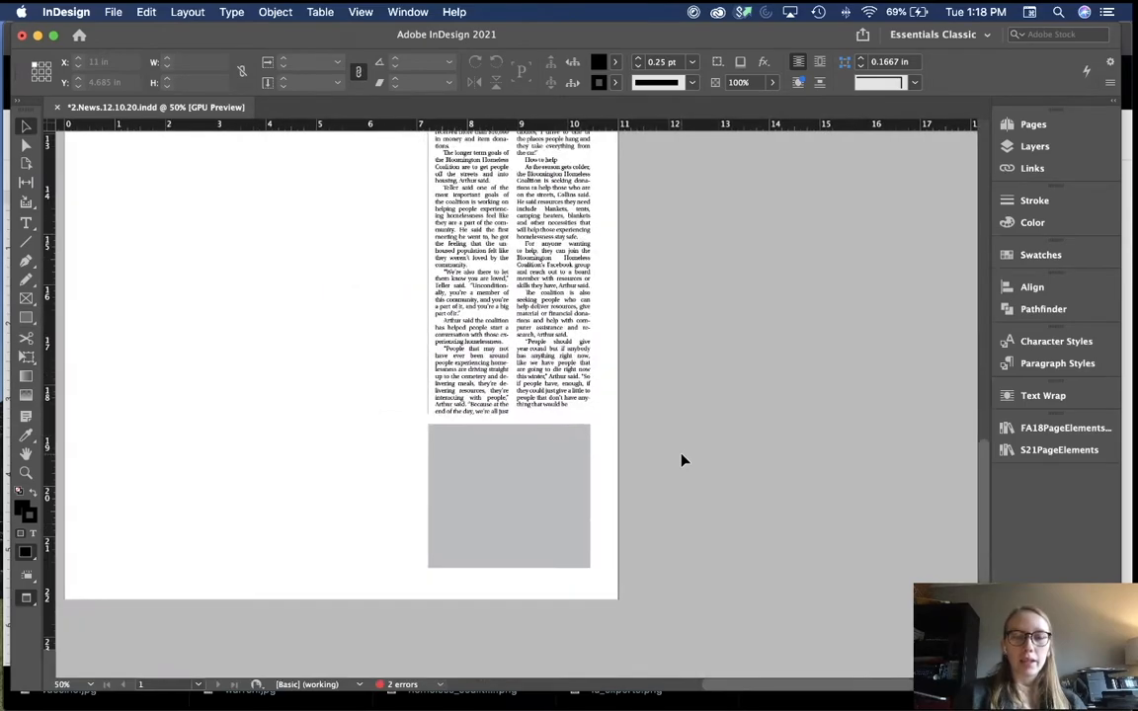
key(w)
scroll(757, 536, up, 4)
scroll(760, 539, up, 8)
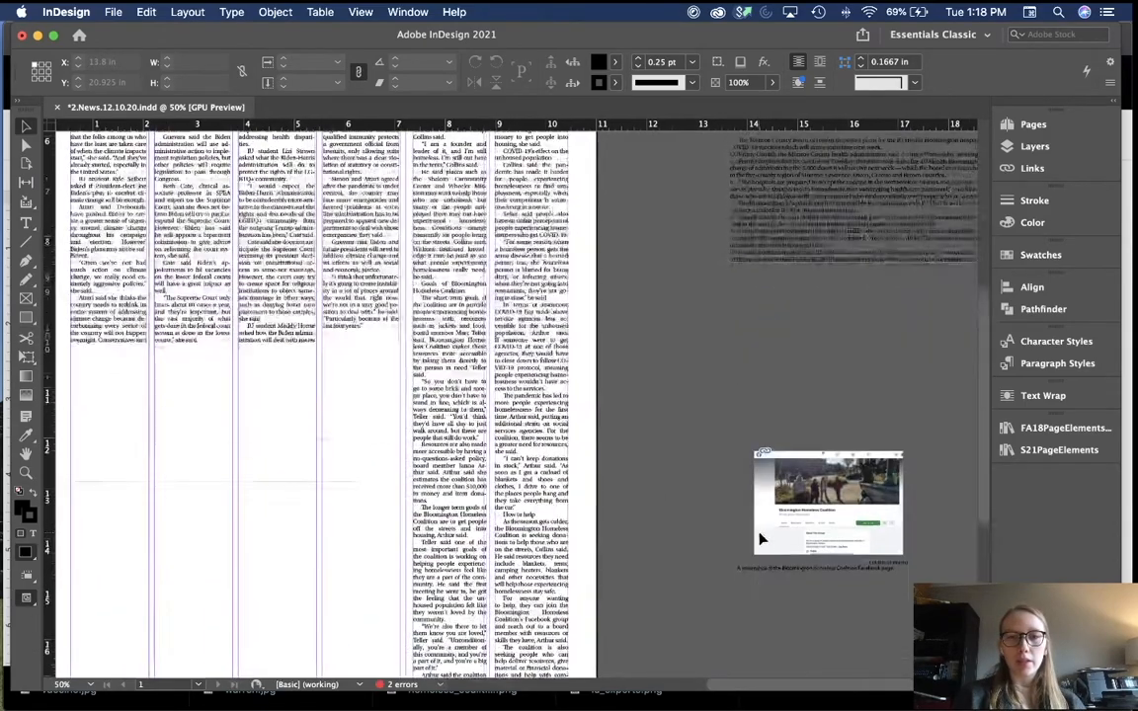
scroll(760, 538, down, 7)
scroll(760, 539, down, 2)
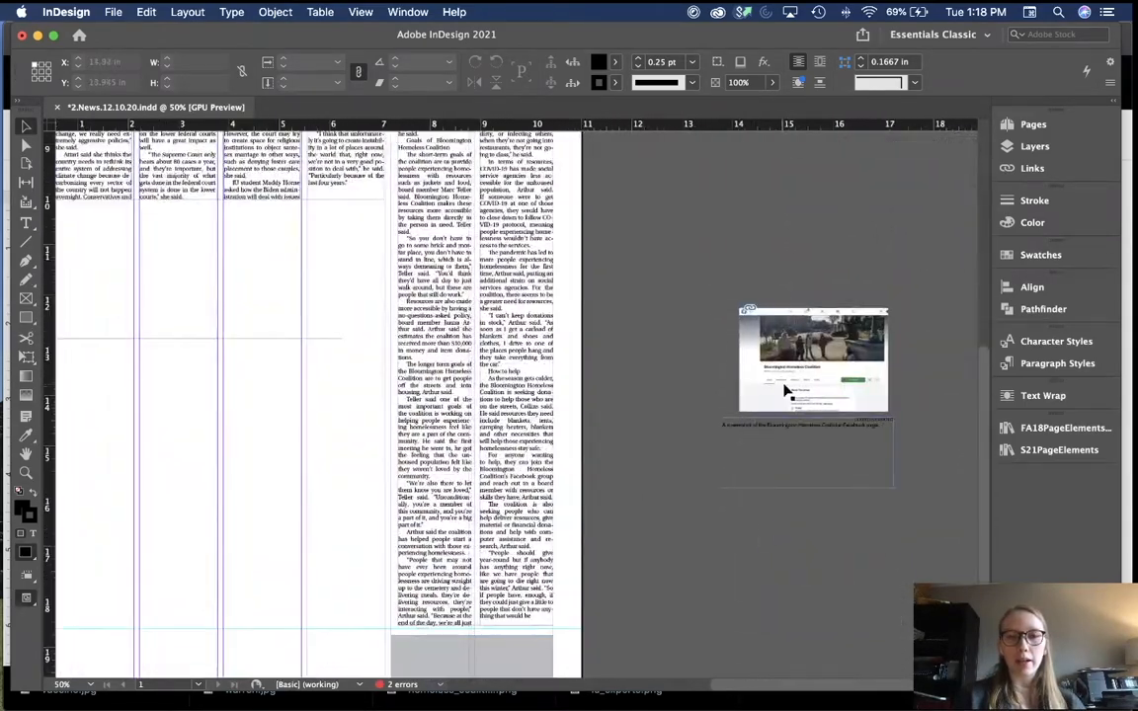
scroll(622, 321, up, 8)
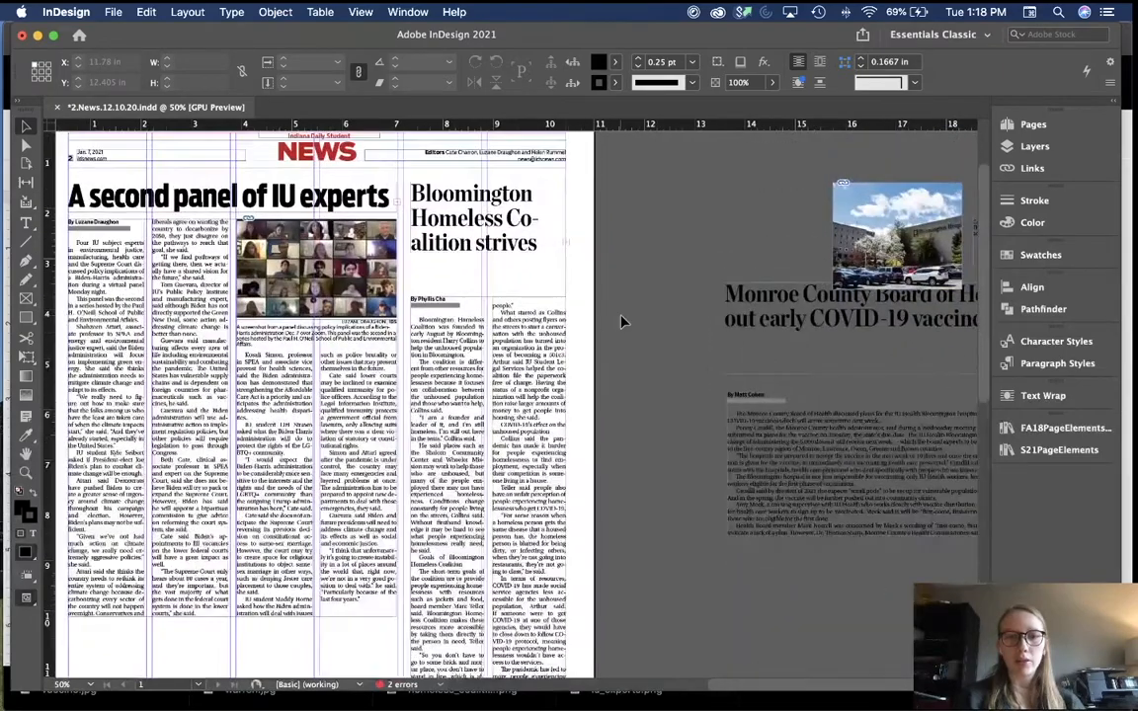
click(510, 348)
key(shift+Up)
key(shift+Up)
key(shift+Up)
key(shift+Up)
key(shift+Up)
key(shift+Up)
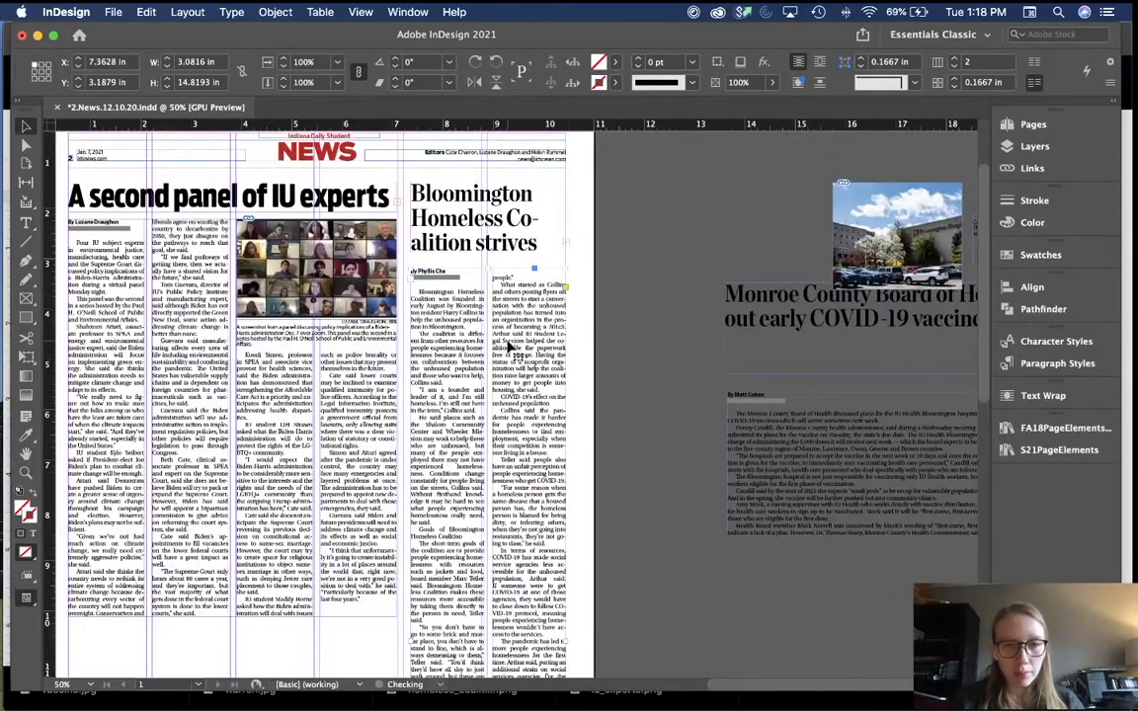
key(shift+Down)
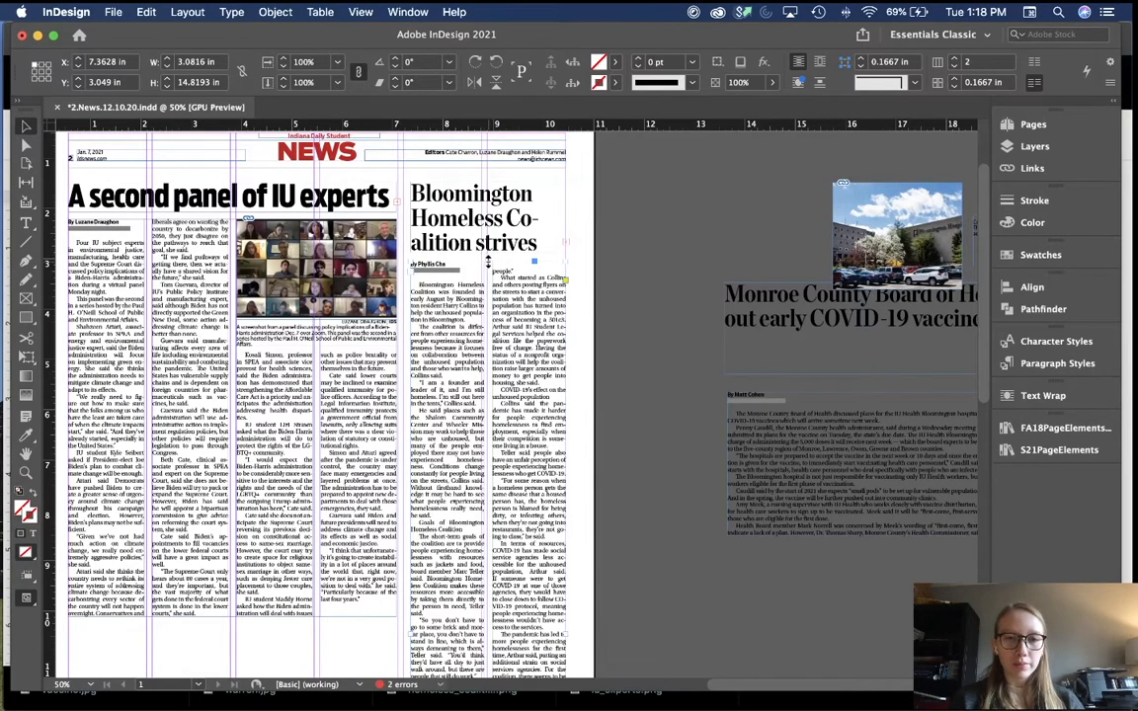
Step: Lower the story's top edge below the headline to Y 3.0402 in, showing its byline
drag(487, 260, 490, 268)
scroll(613, 330, down, 8)
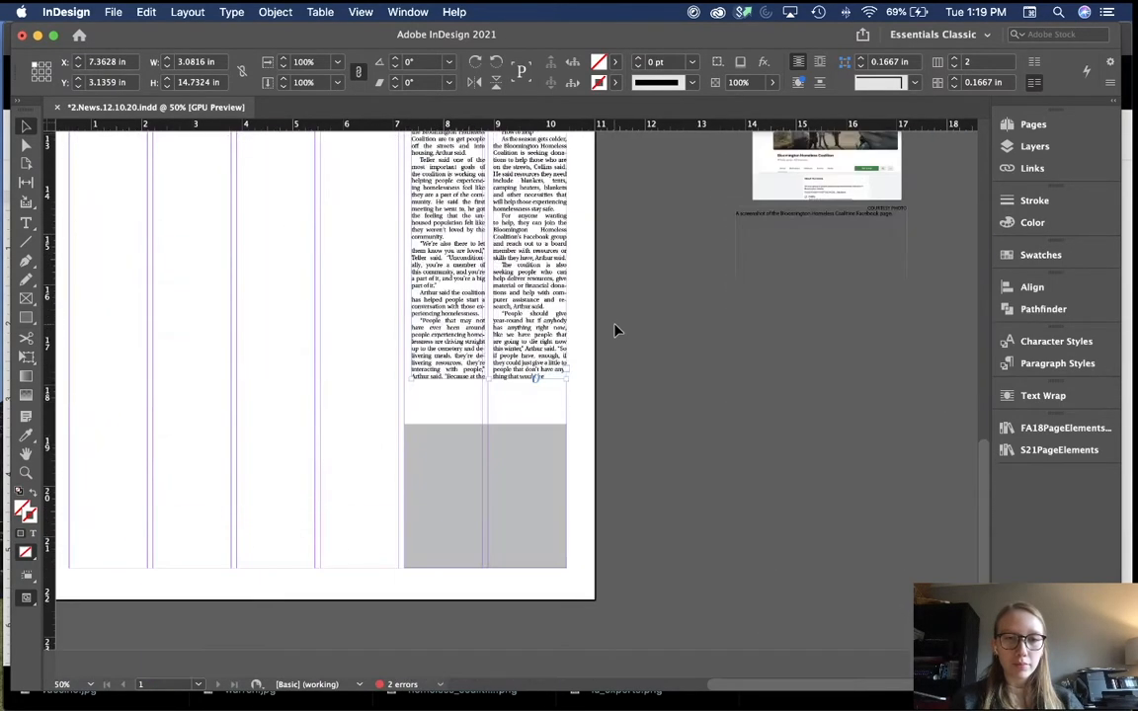
scroll(613, 330, up, 10)
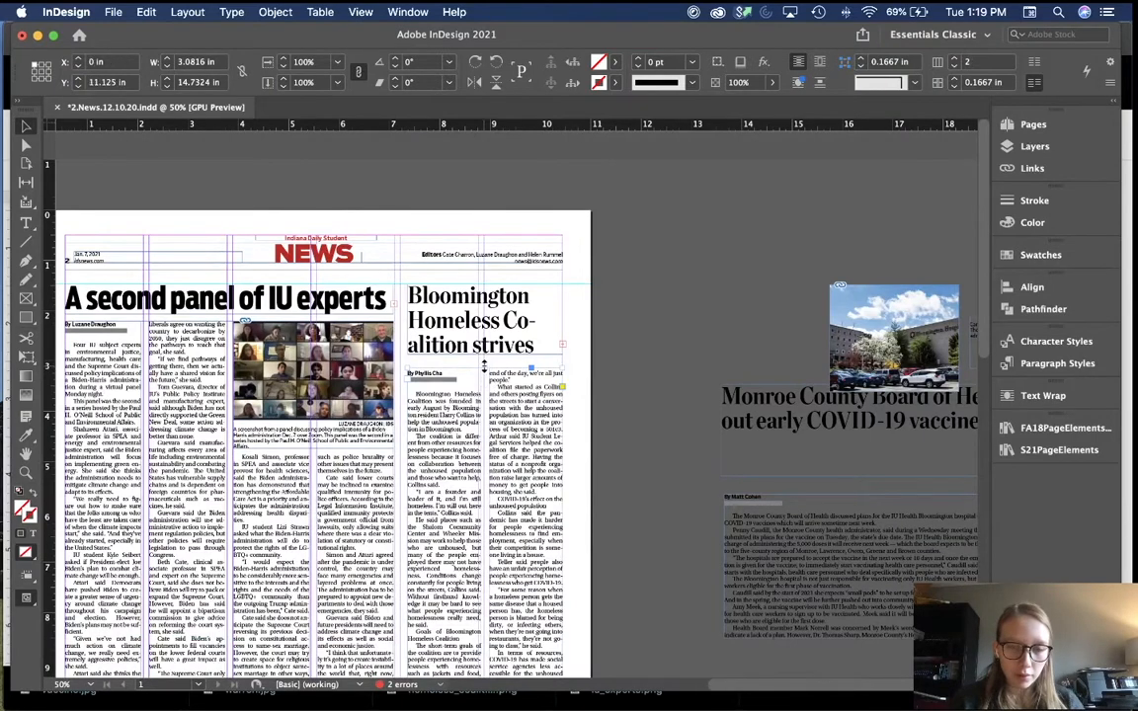
drag(484, 366, 486, 372)
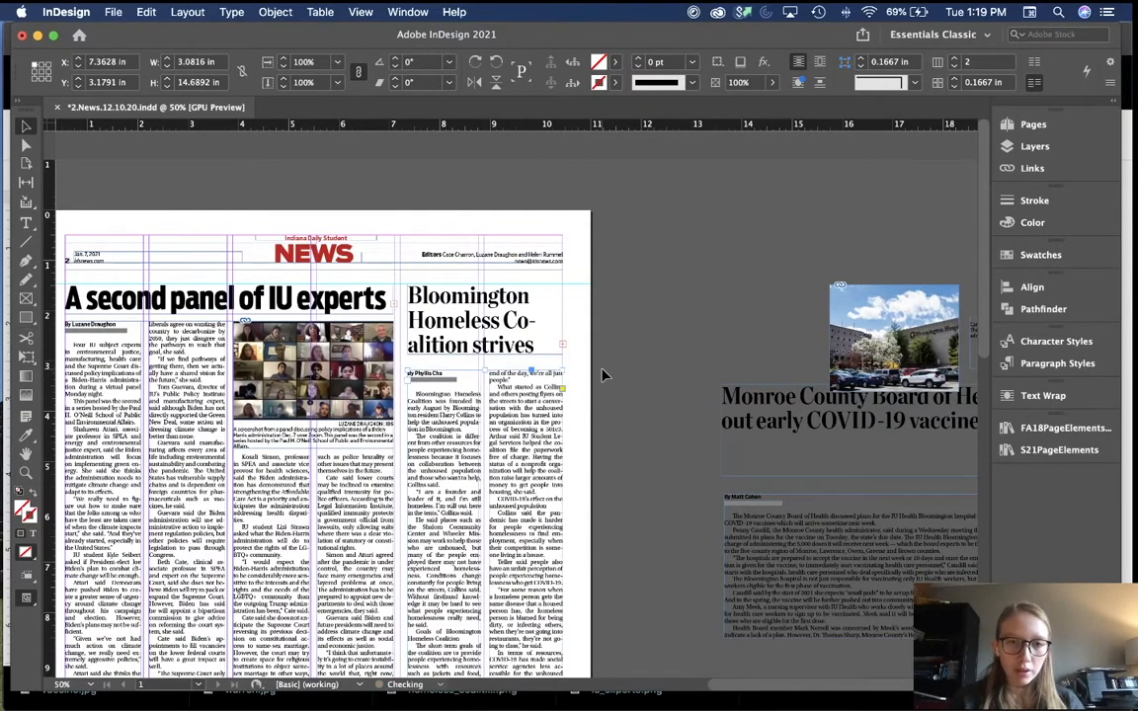
key(shift+Up)
key(shift+Up)
key(shift+Left)
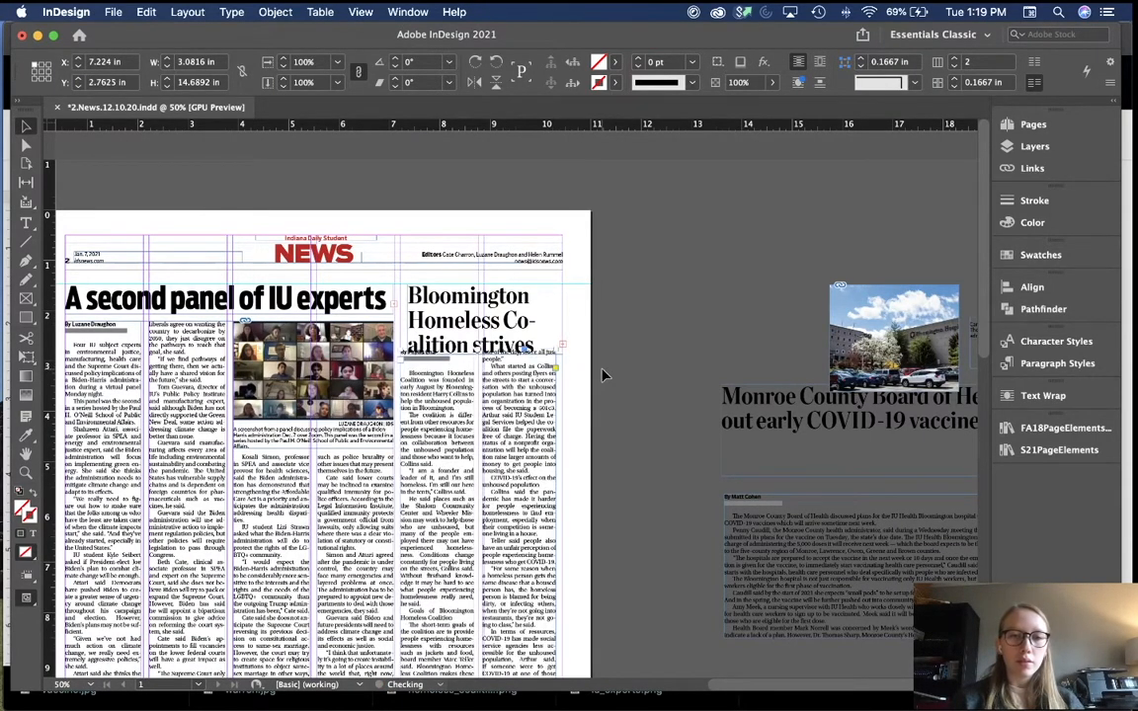
key(shift+Down)
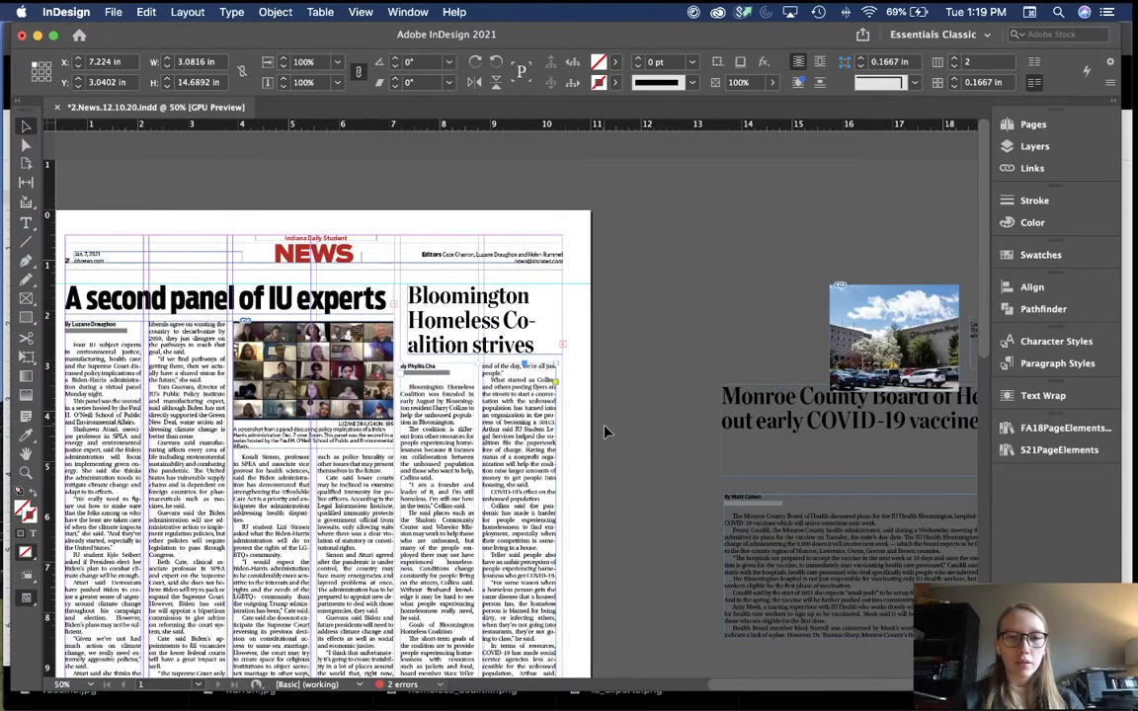
key(shift+Right)
click(606, 431)
Step: Lengthen the Bloomington story frame downward to about 15.5 in
key(w)
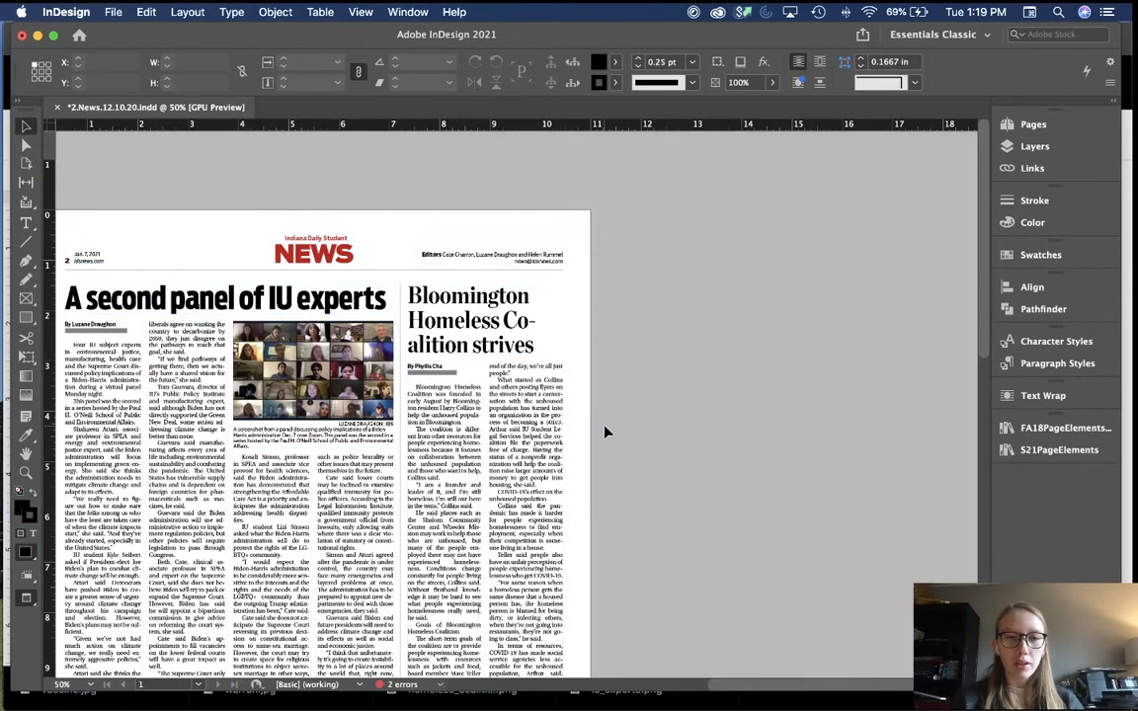
key(w)
scroll(605, 432, down, 15)
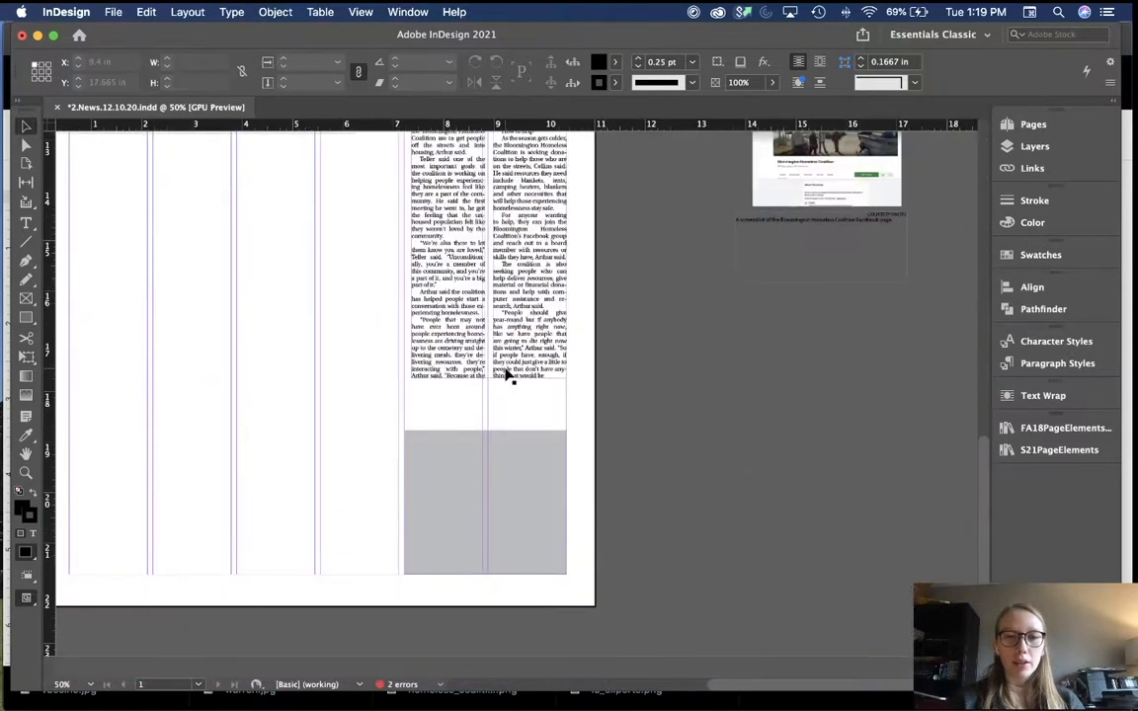
click(507, 377)
drag(492, 380, 488, 427)
click(650, 412)
scroll(650, 413, up, 3)
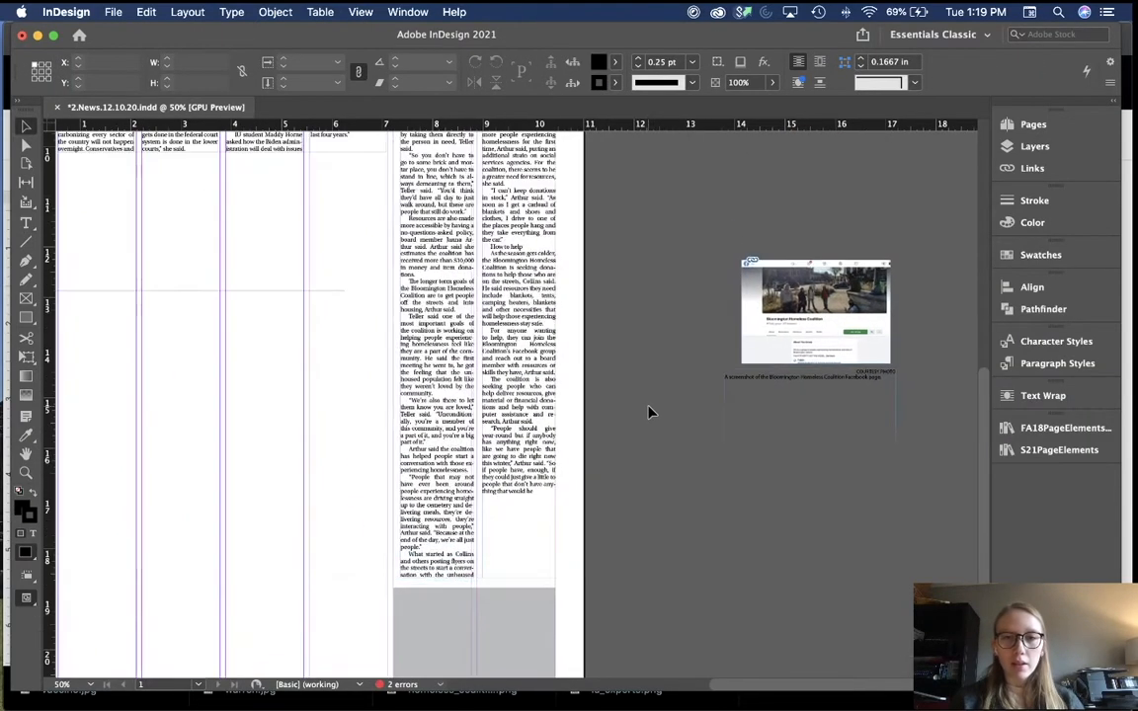
scroll(650, 413, down, 3)
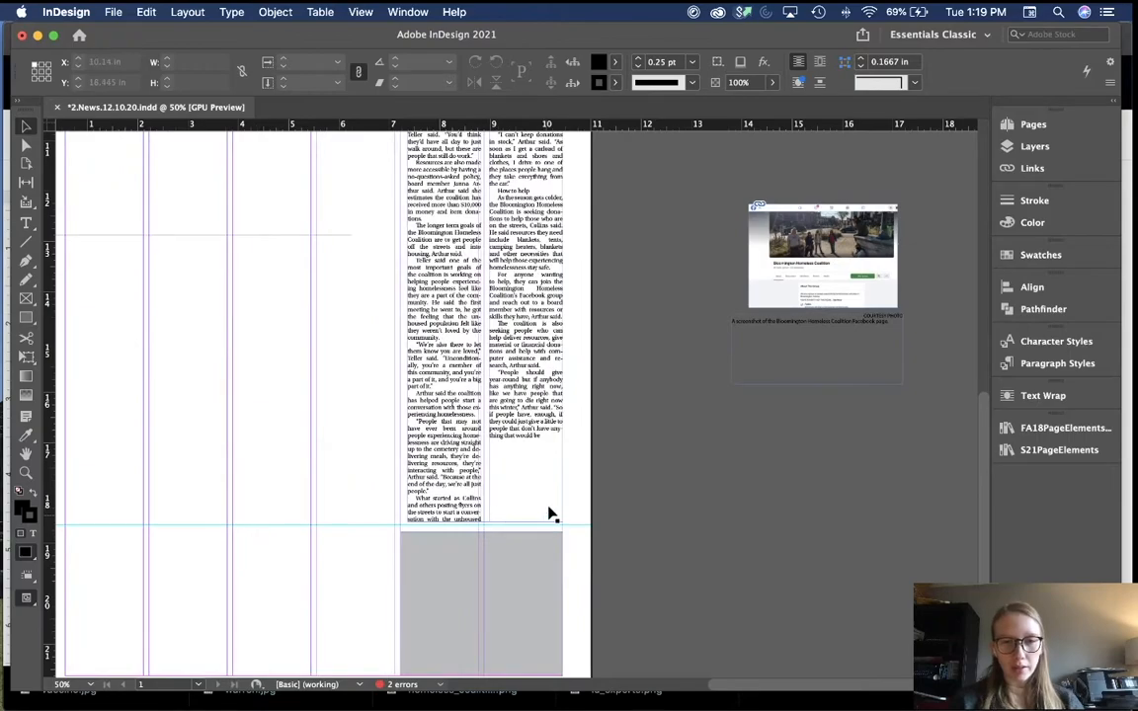
scroll(640, 428, up, 5)
Step: Move the Facebook screenshot to the top of the homelessness story's second column
click(751, 465)
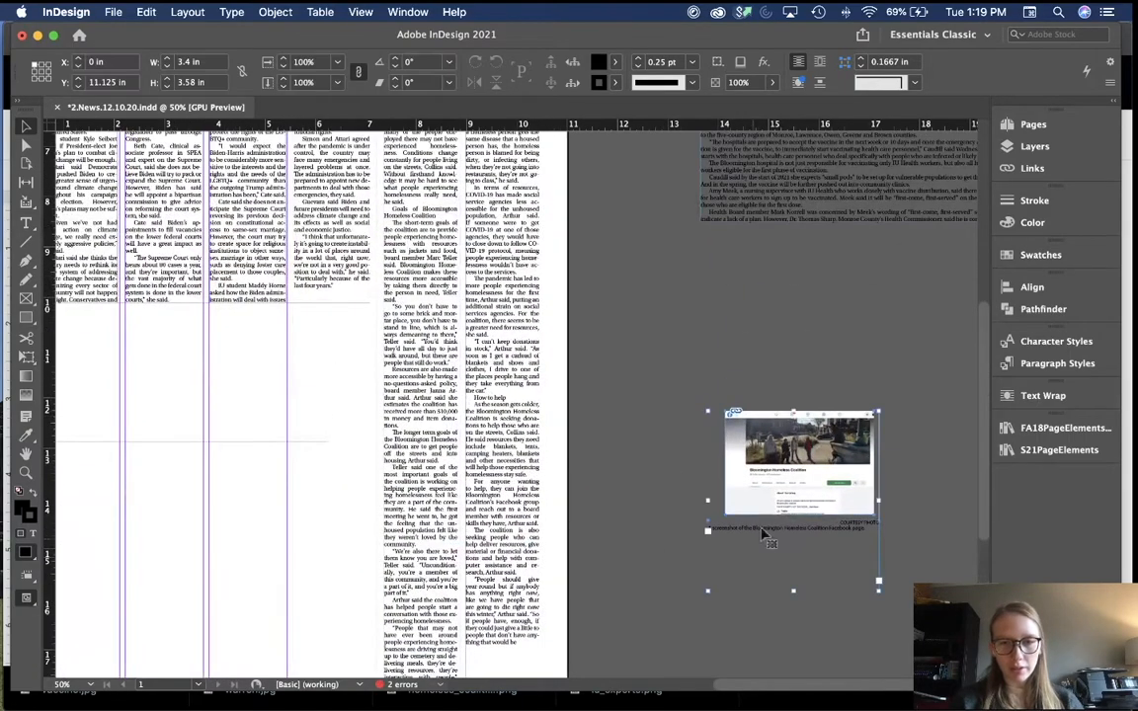
drag(860, 456, 707, 242)
scroll(707, 242, up, 7)
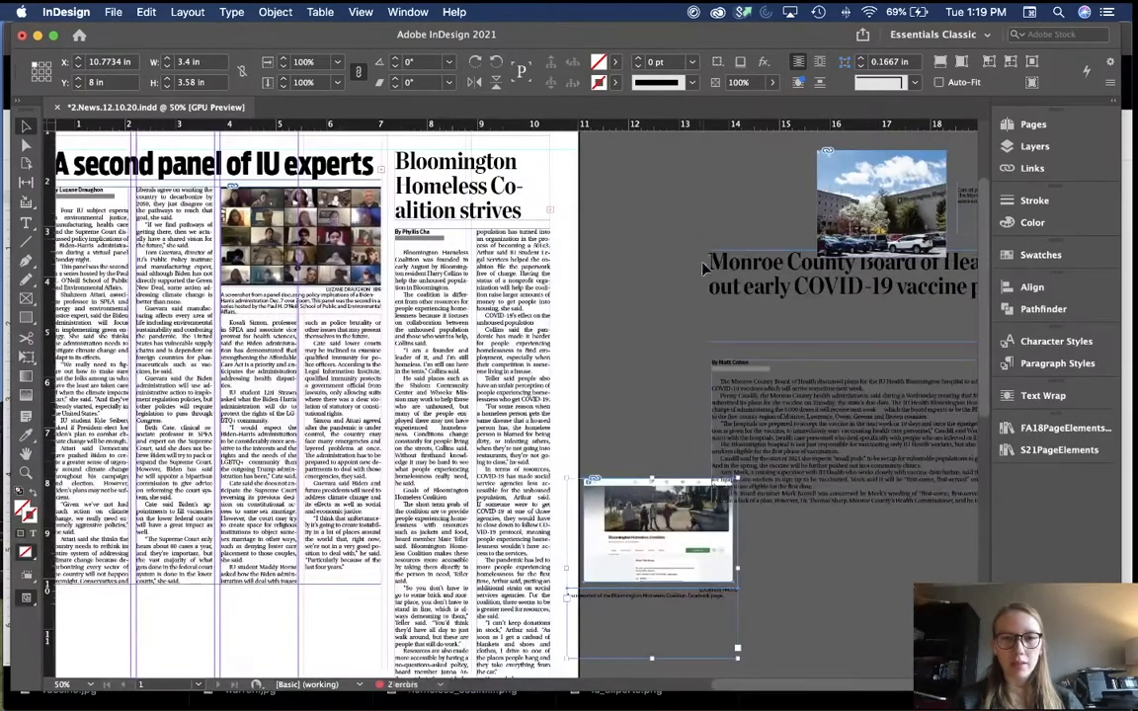
drag(700, 490, 650, 369)
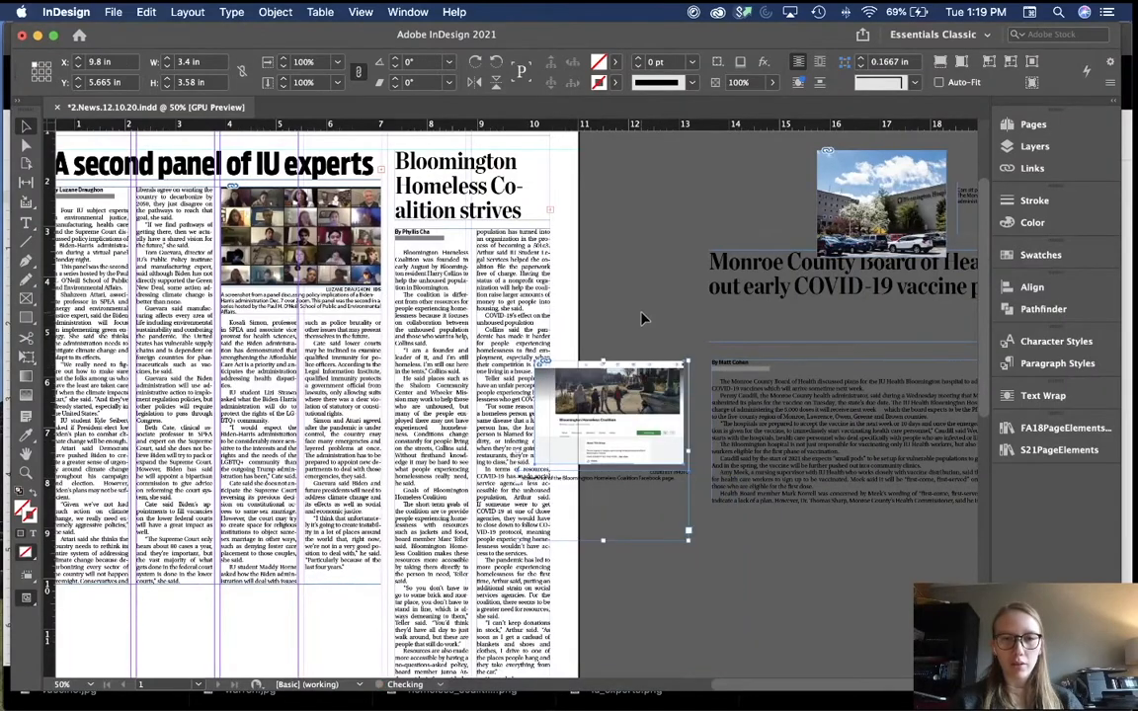
click(641, 318)
key(super+equal)
scroll(643, 317, up, 3)
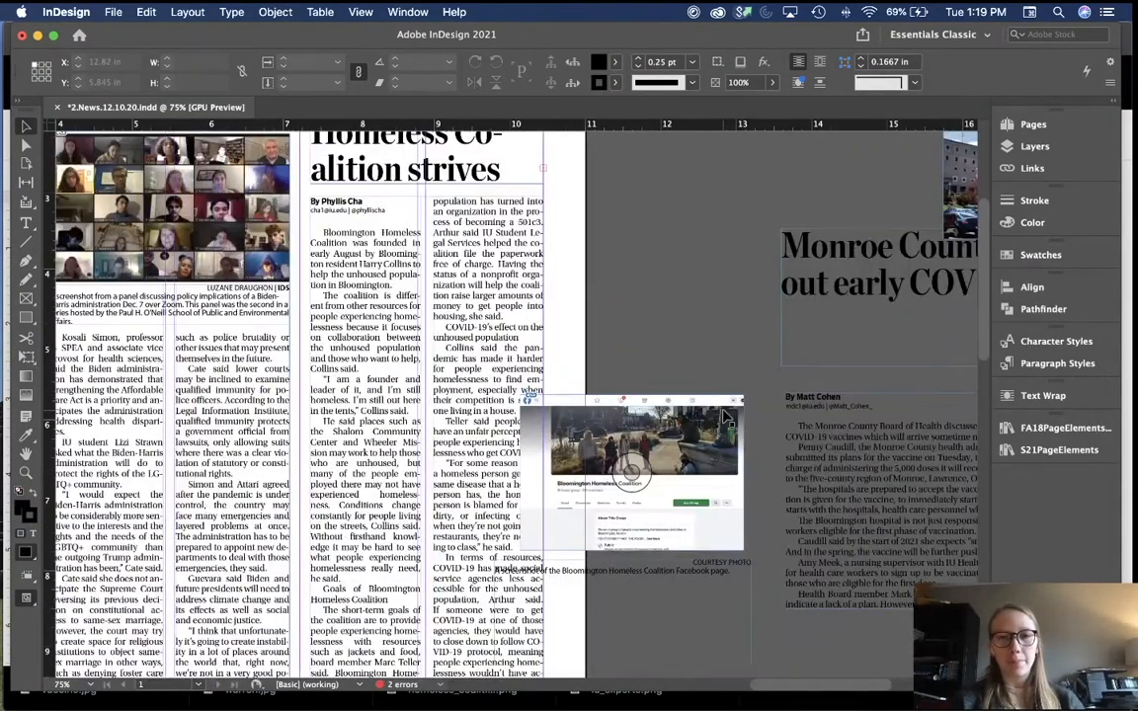
drag(718, 412, 518, 210)
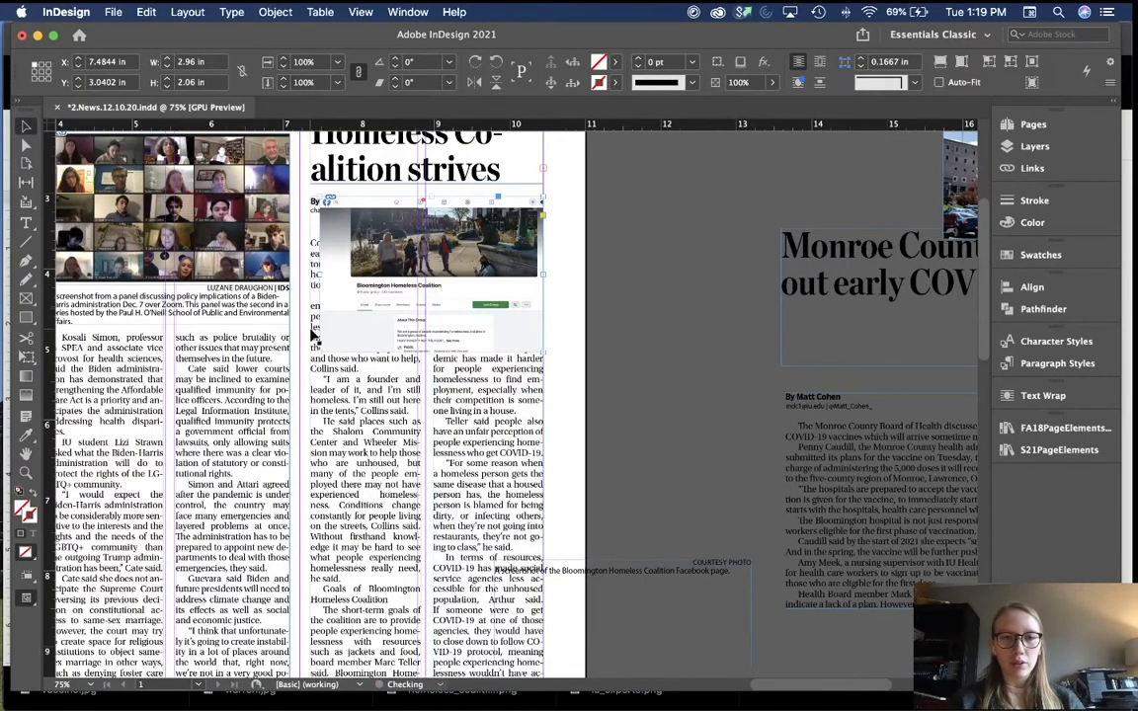
Step: Resize the screenshot to the column width (1.4575 × 0.9248 in) and fill the frame proportionally
drag(329, 346, 442, 278)
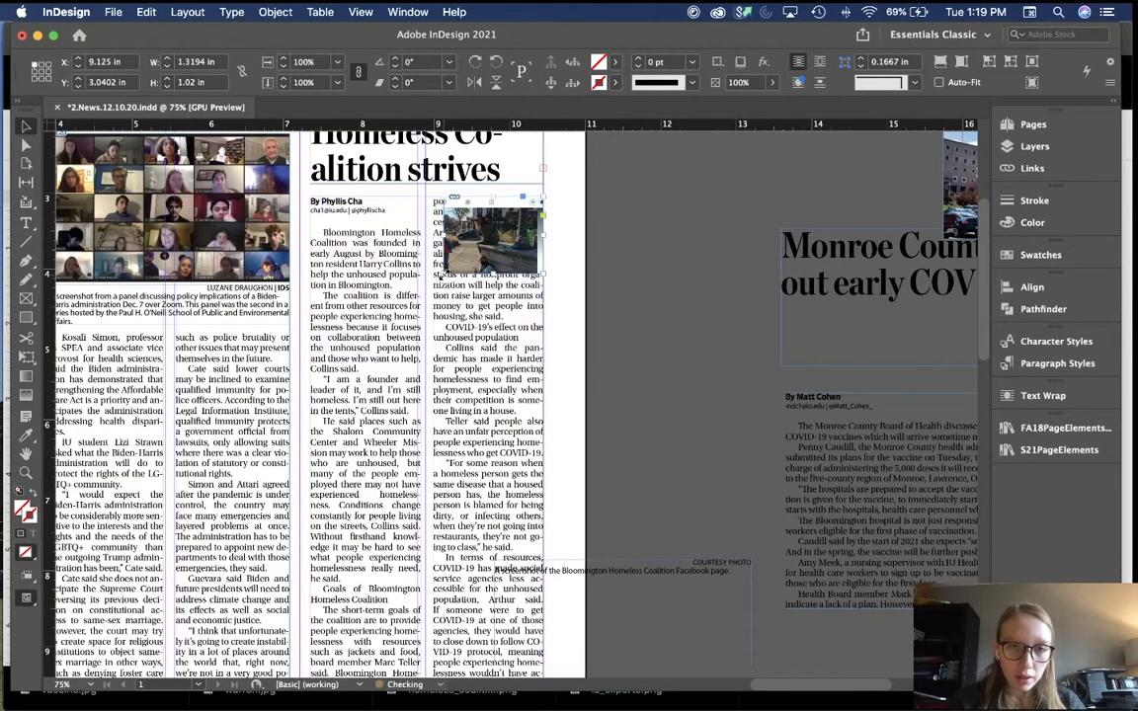
key(super+equal)
key(super+equal)
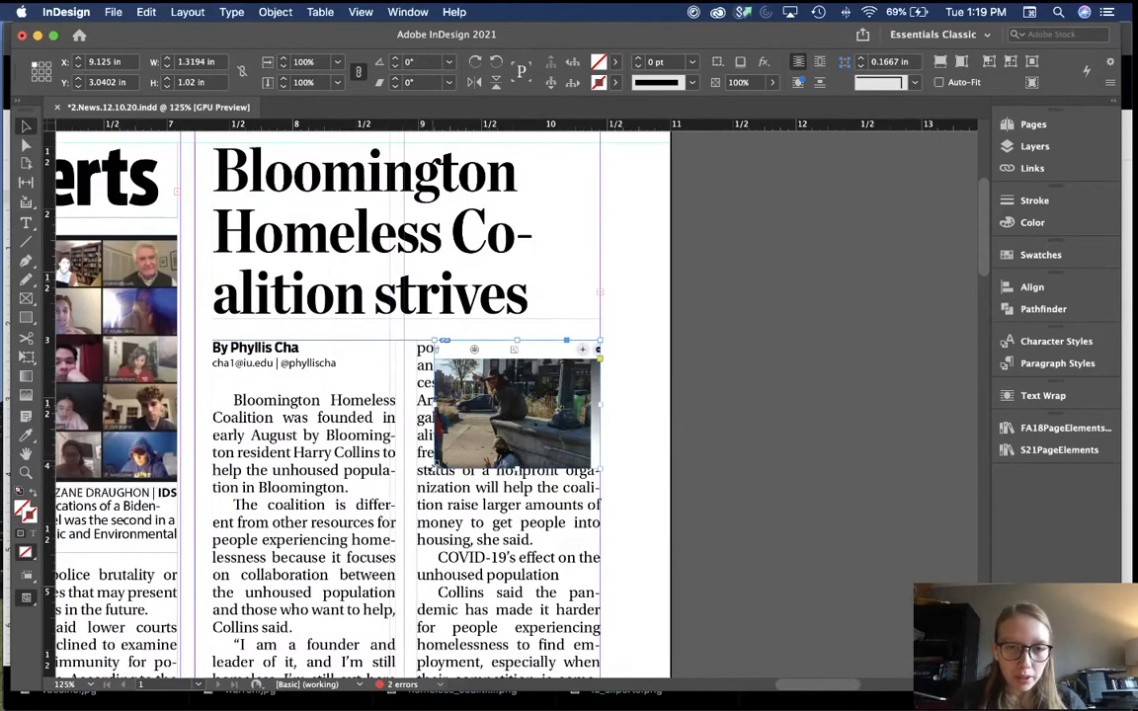
mouse_move(435, 468)
mouse_down()
mouse_move(325, 492)
mouse_move(488, 470)
mouse_move(416, 456)
mouse_up()
key(super+alt+shift+c)
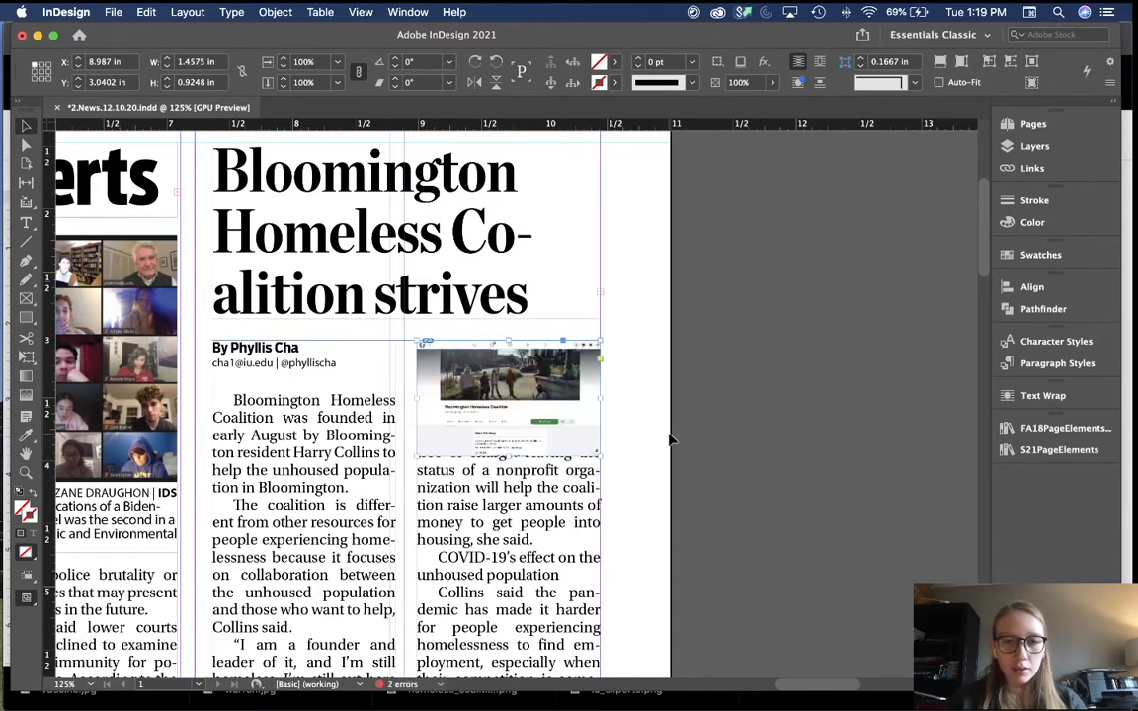
Step: Move the COURTESY PHOTO caption under the screenshot, narrow it to the column, and fit it to its text
click(1022, 396)
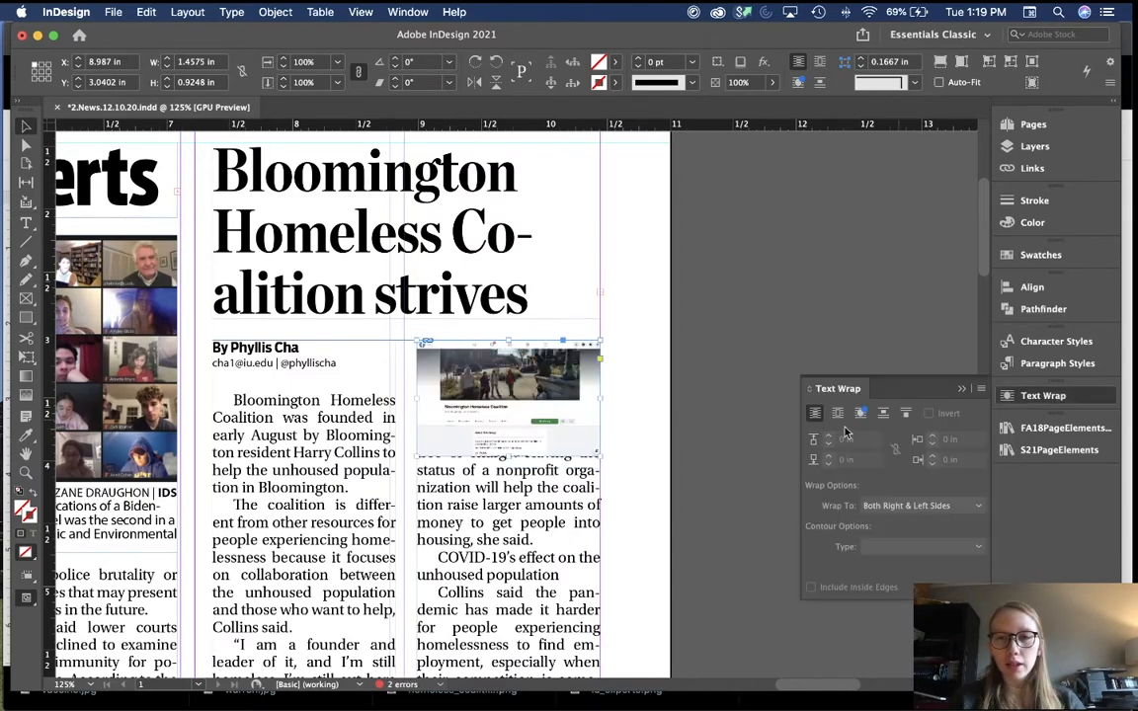
click(961, 389)
click(803, 484)
key(super+minus)
key(super+minus)
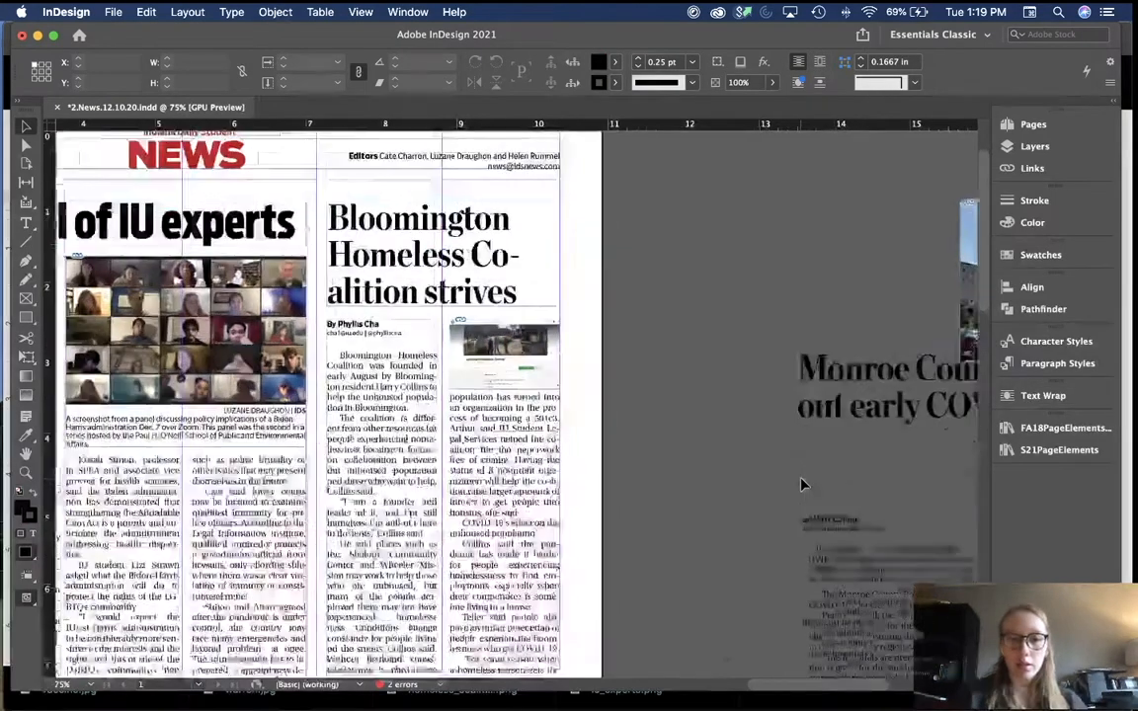
scroll(802, 485, down, 8)
drag(667, 369, 653, 260)
scroll(653, 260, up, 6)
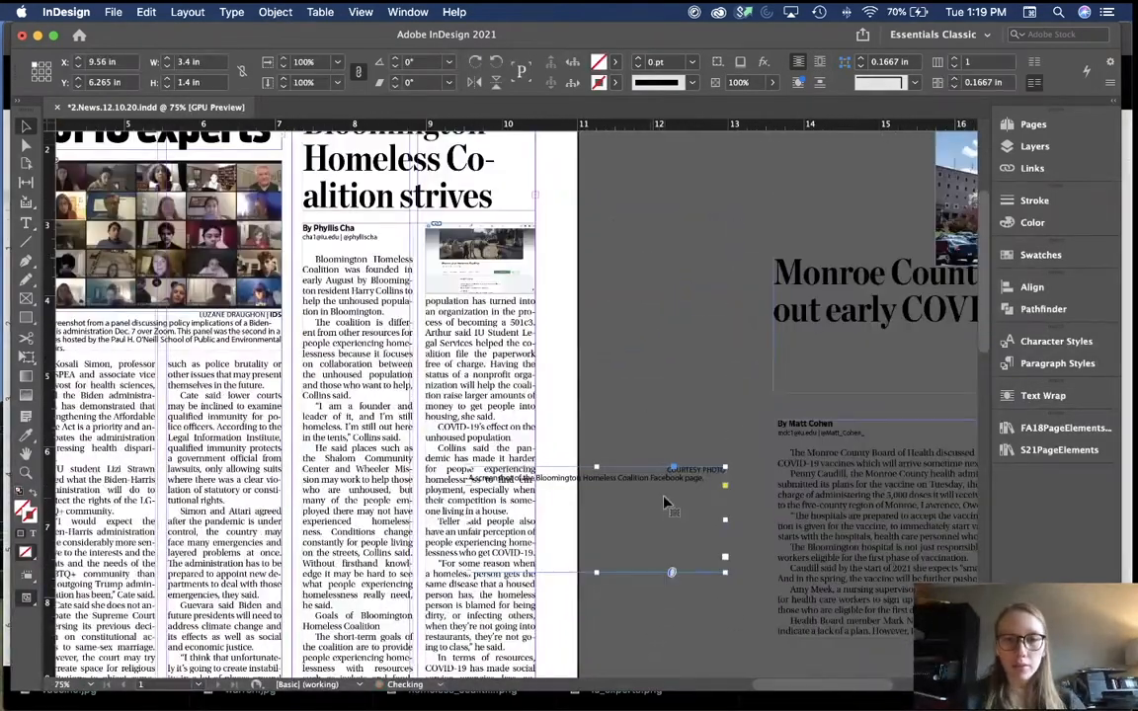
drag(667, 504, 481, 335)
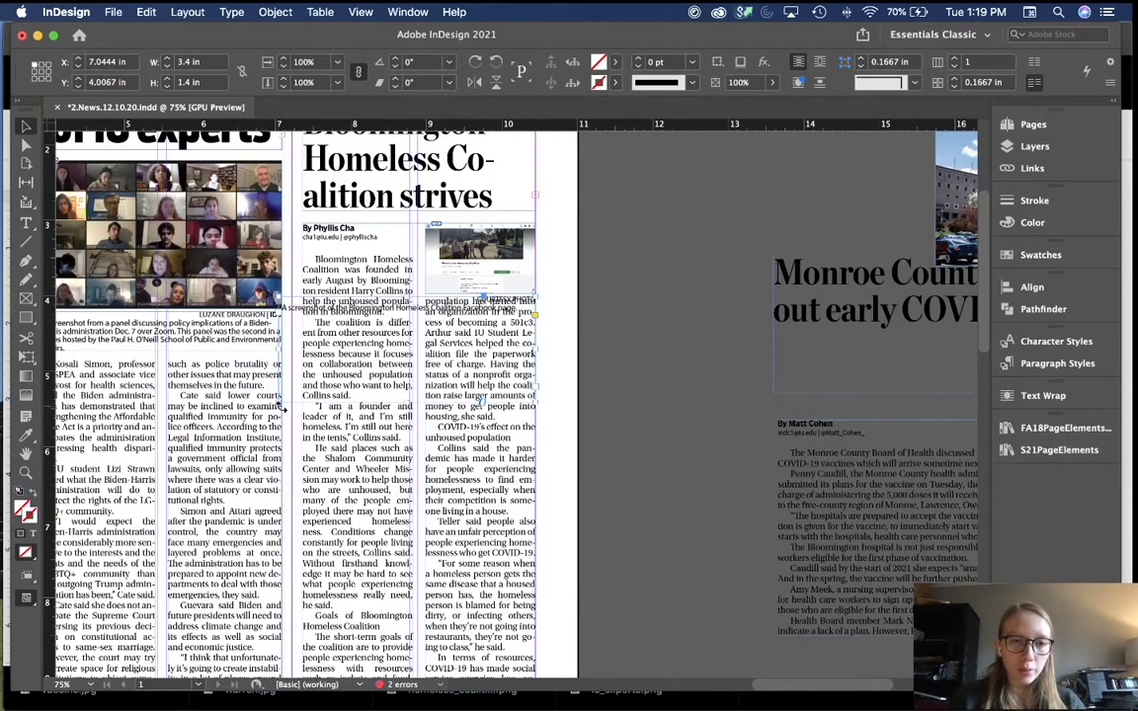
drag(282, 405, 428, 403)
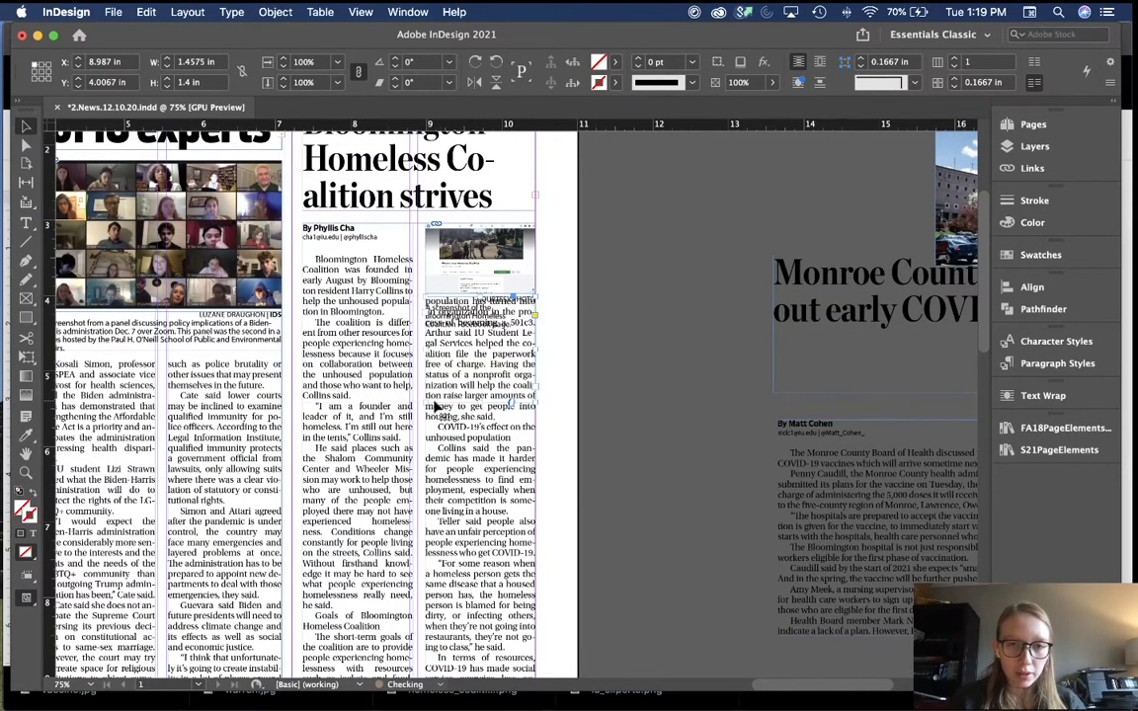
double_click(481, 403)
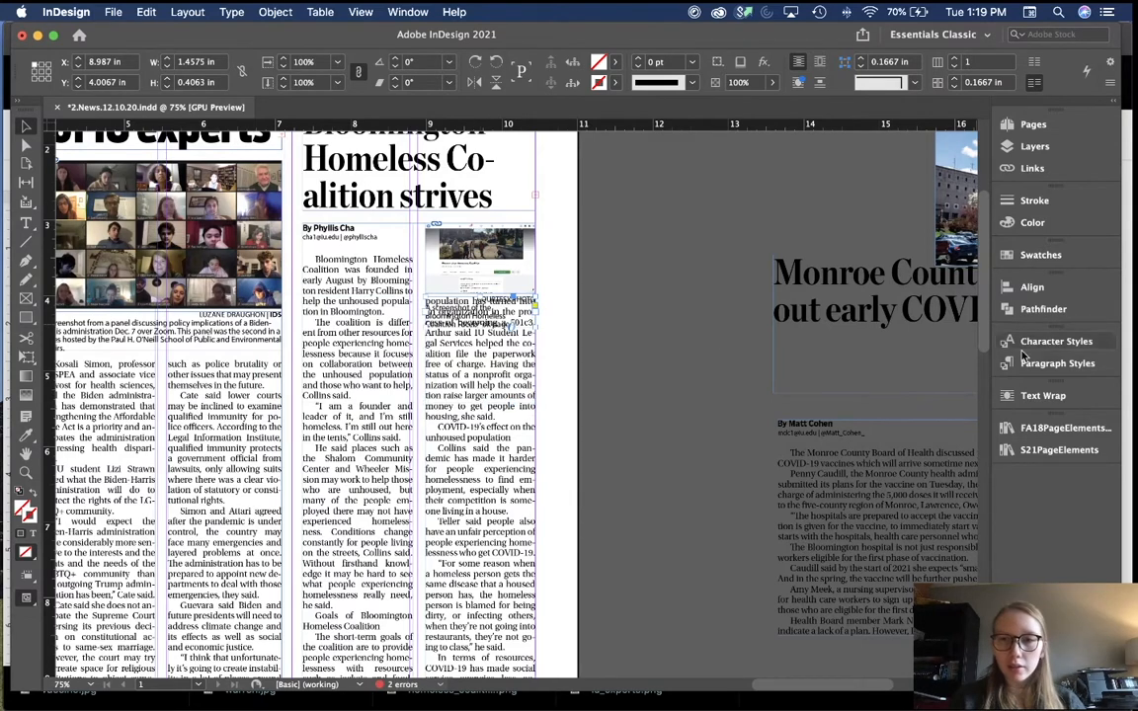
Step: Apply Wrap Around Bounding Box to the caption so body text flows below it
click(1043, 395)
click(838, 414)
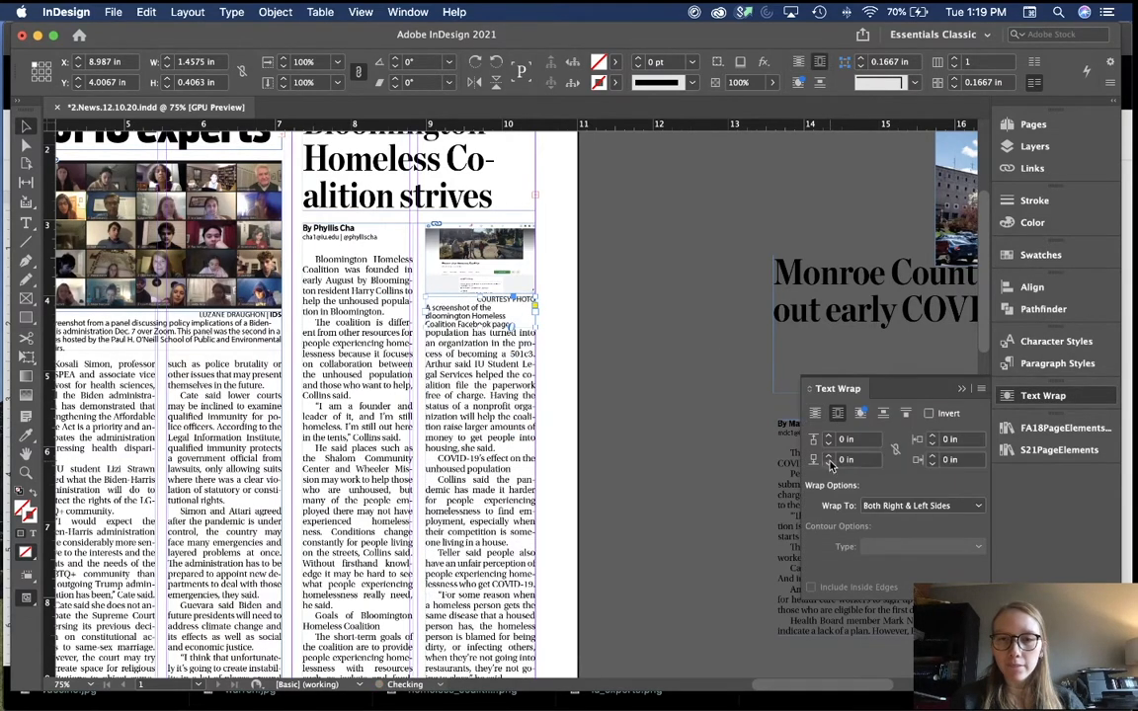
click(963, 389)
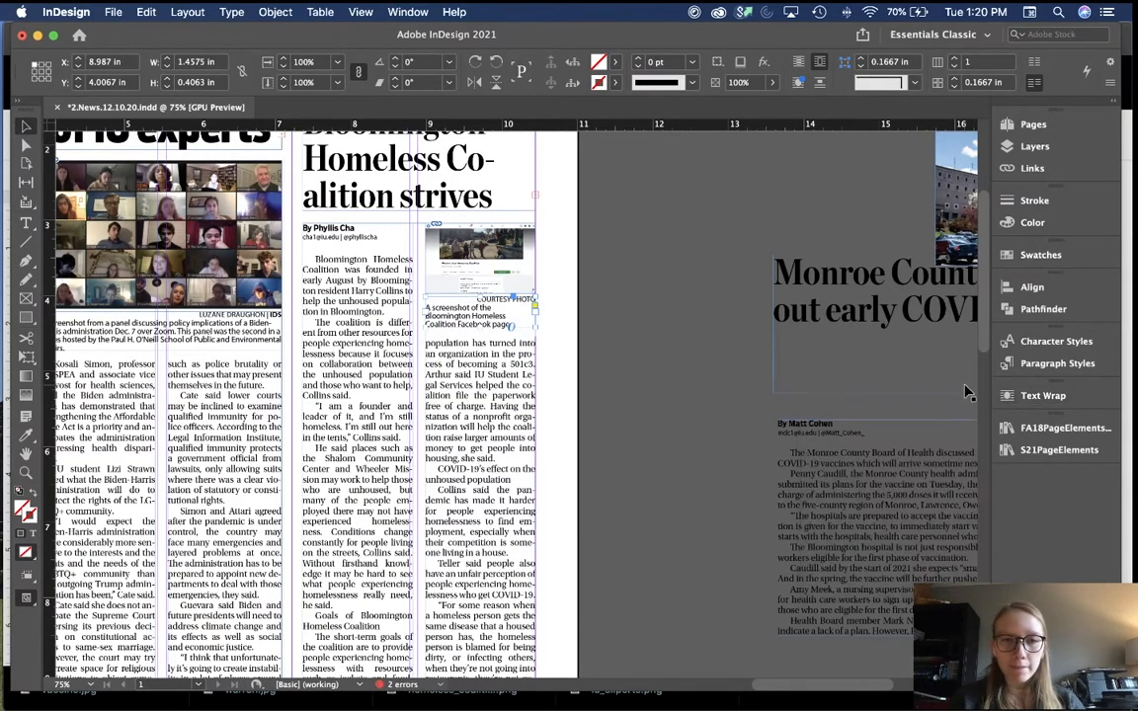
click(596, 379)
key(super+equal)
key(super+equal)
scroll(663, 429, up, 2)
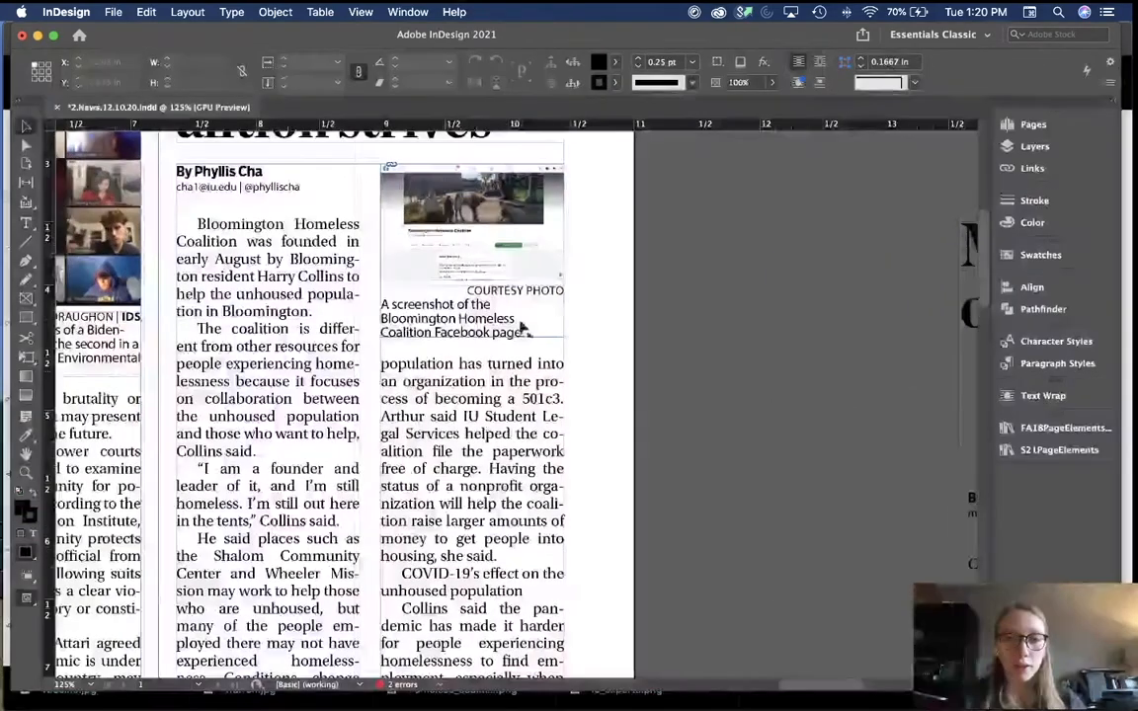
key(super+minus)
key(super+minus)
scroll(577, 368, down, 10)
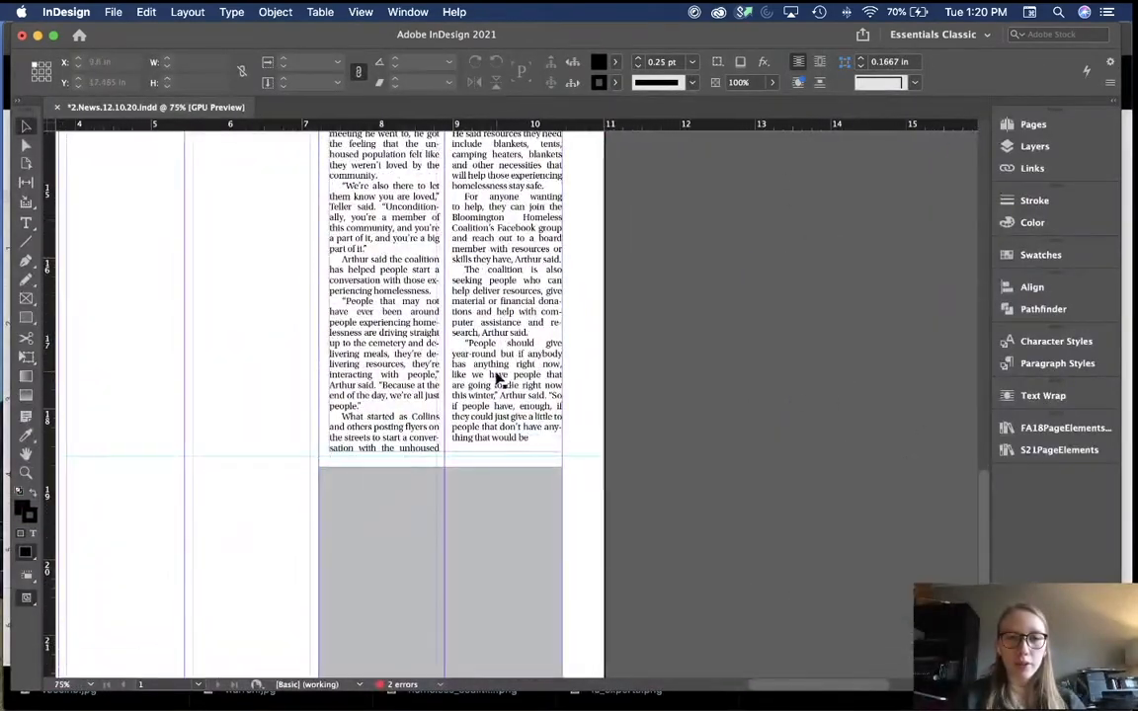
scroll(635, 333, up, 8)
scroll(635, 333, up, 2)
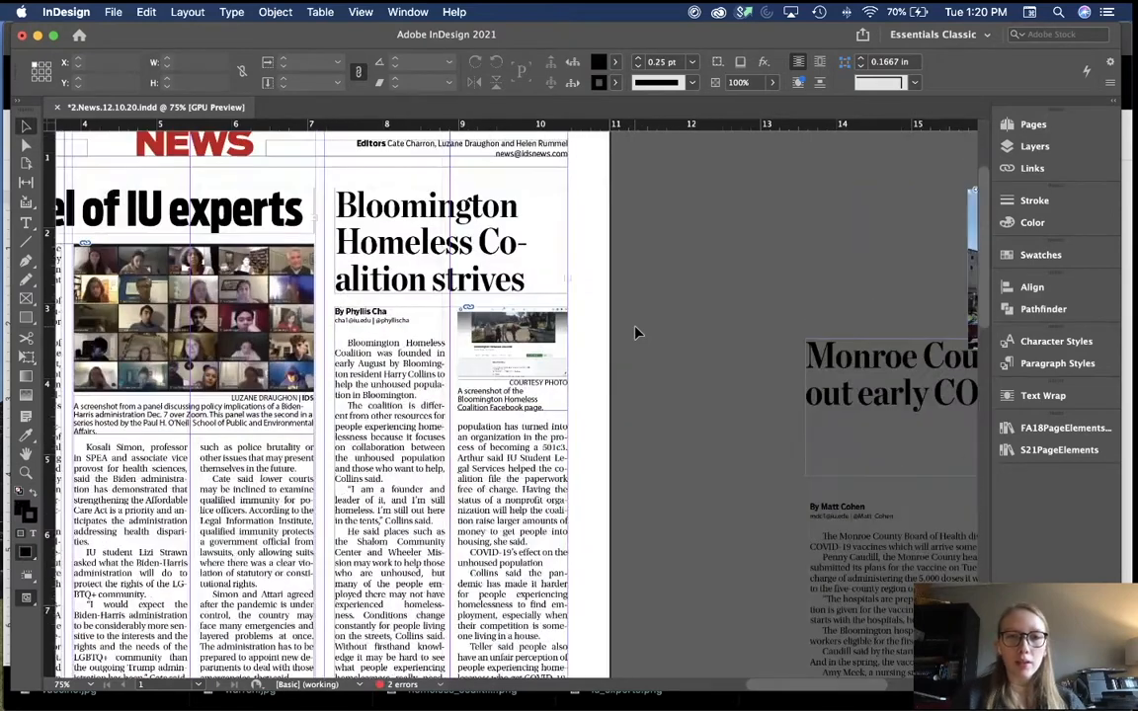
key(super+equal)
key(super+equal)
Step: Nudge the caption frame slightly down beneath the screenshot
click(547, 401)
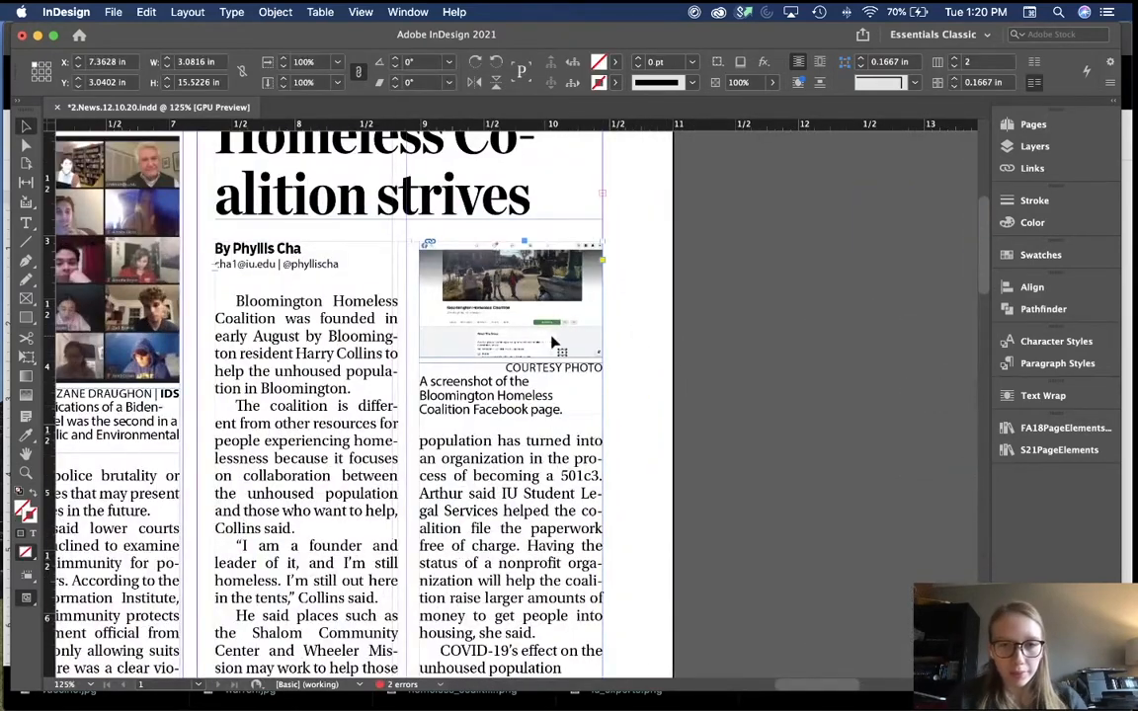
click(686, 358)
click(524, 390)
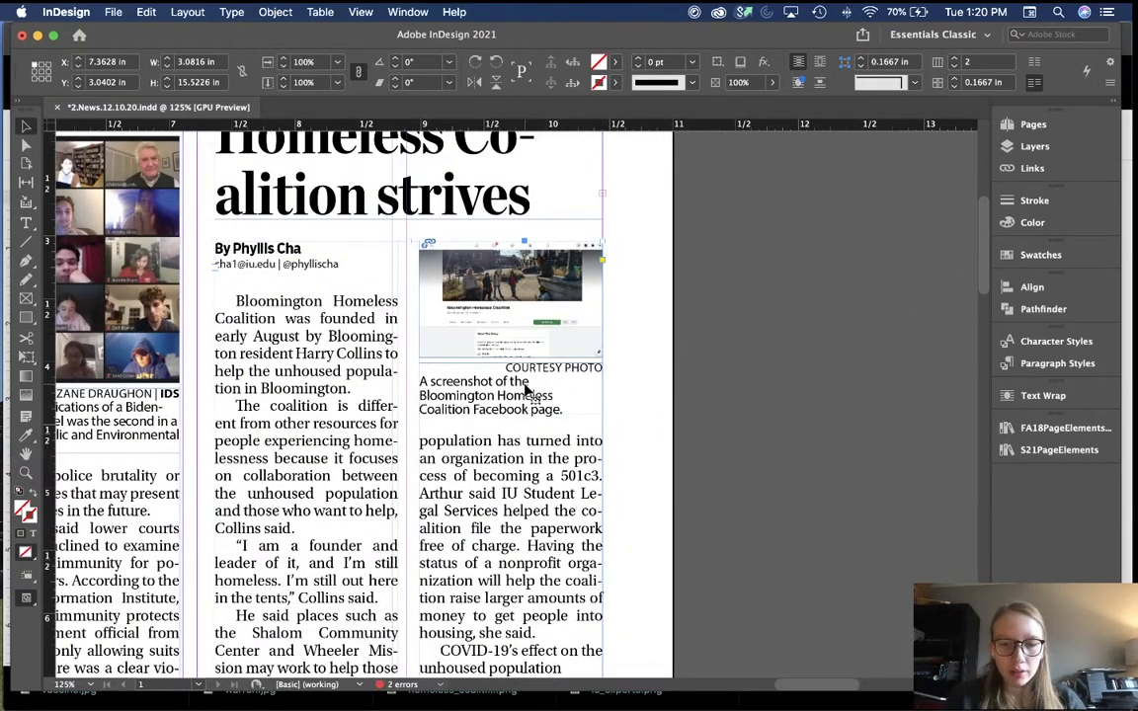
click(642, 369)
click(543, 403)
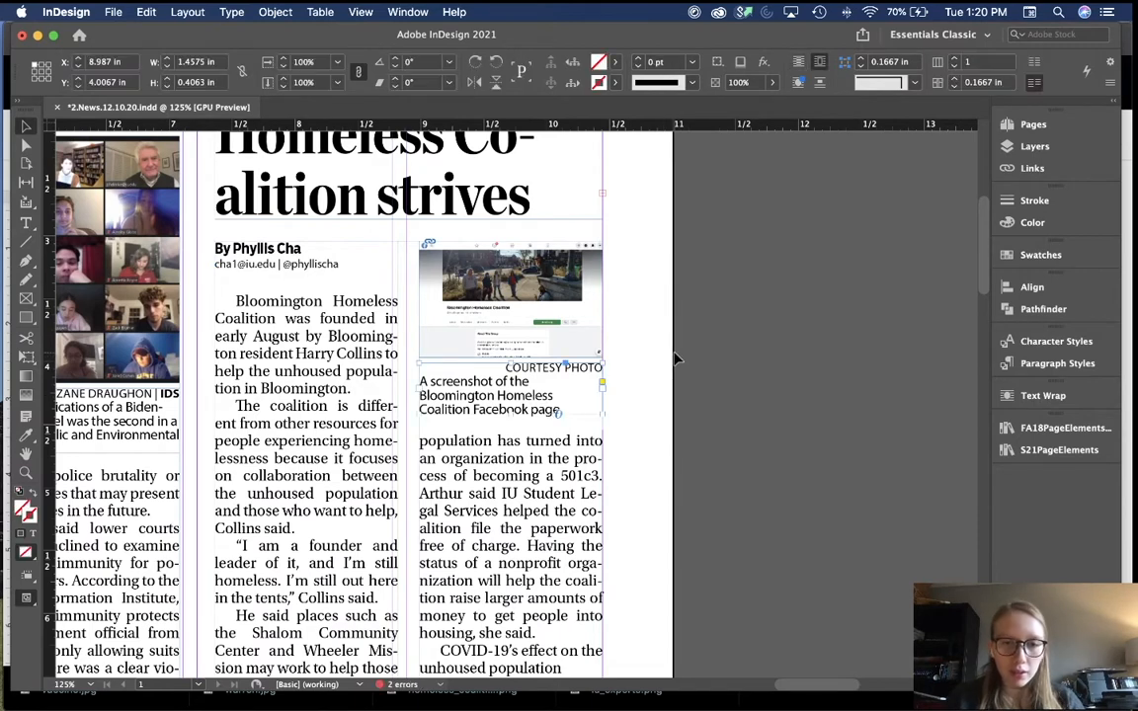
key(Down)
key(Down)
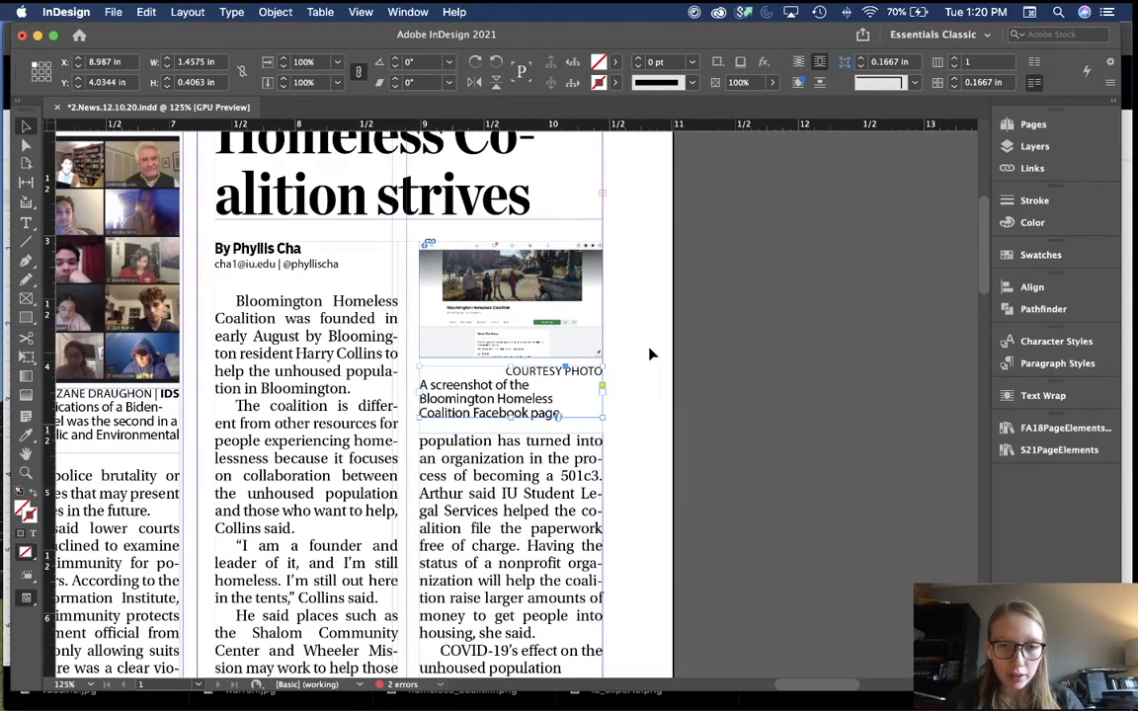
Step: Raise the screenshot frame's top edge slightly and preview the page without guides at actual size
click(582, 346)
key(Down)
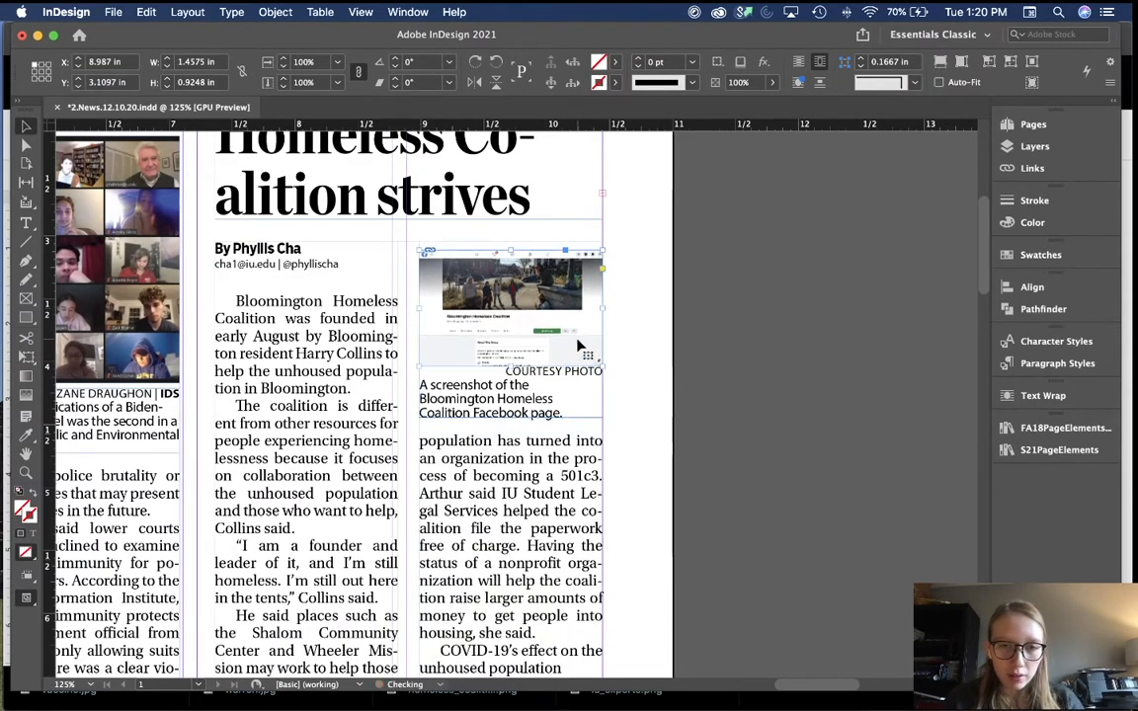
key(Up)
key(Up)
key(Up)
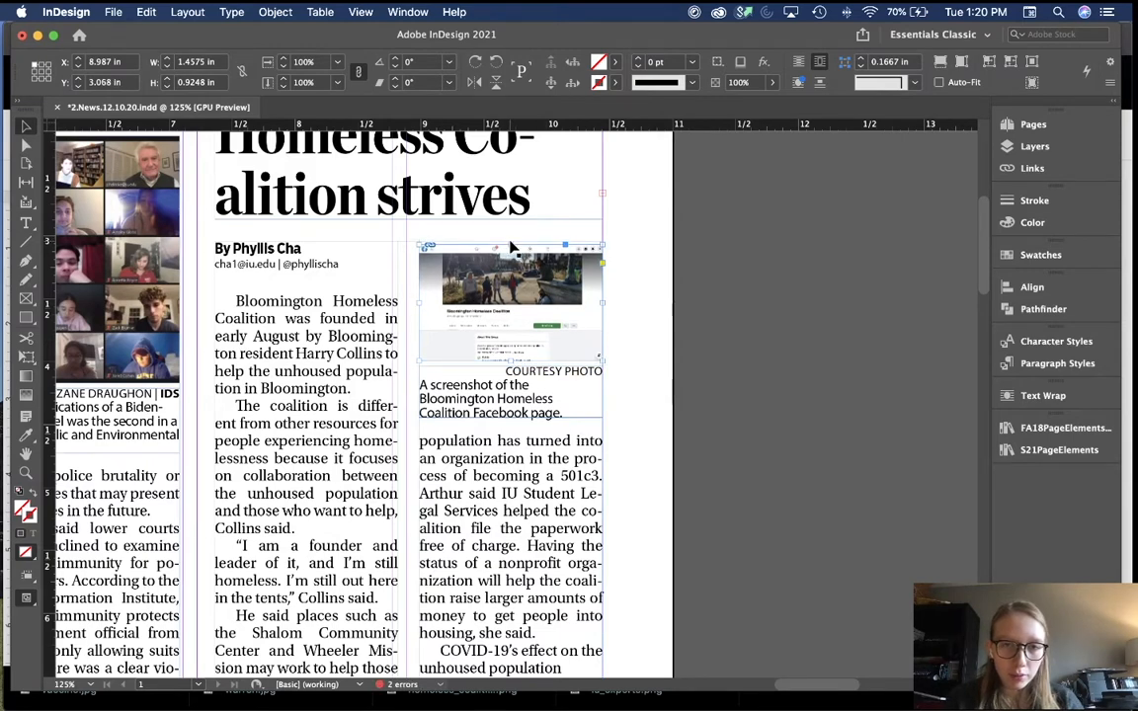
drag(511, 247, 511, 243)
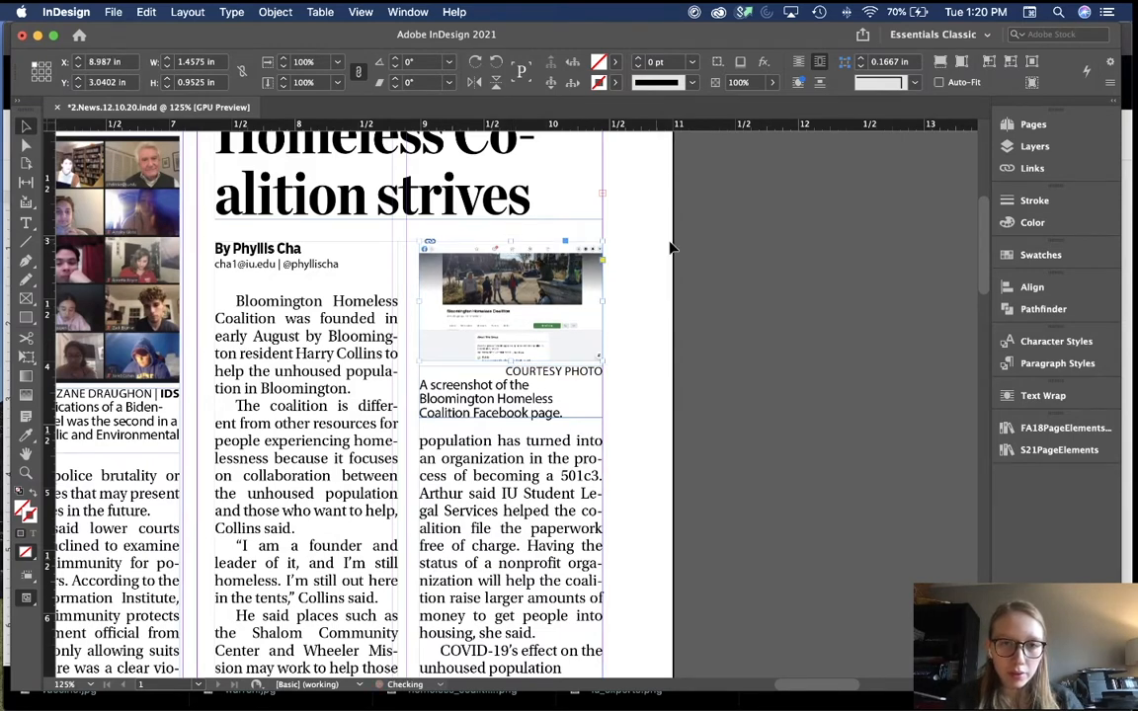
click(695, 283)
key(w)
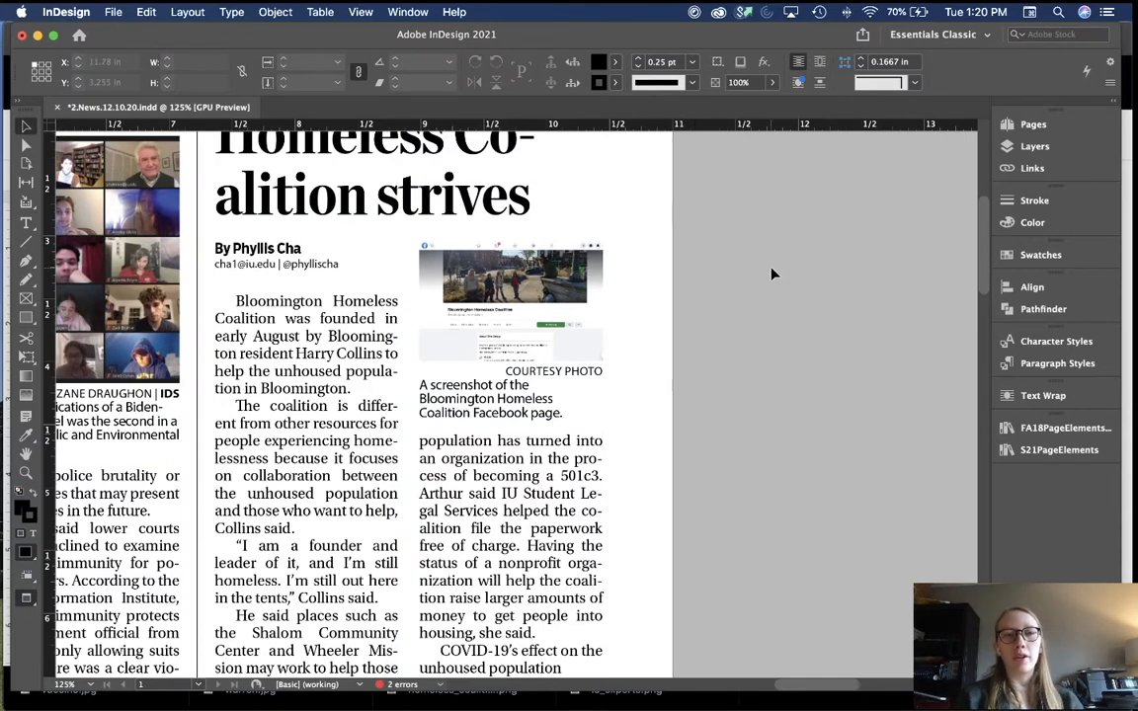
key(super+minus)
key(super+1)
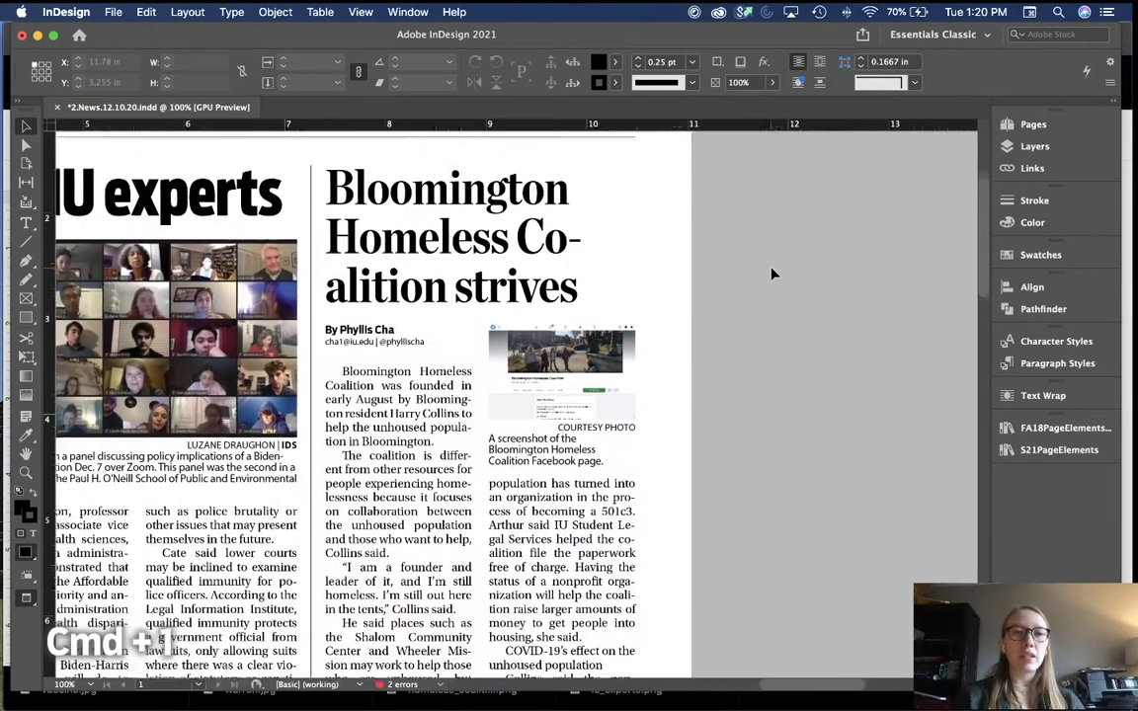
Step: Enlarge the Facebook screenshot to 1.4575 × 0.9523 in, ending just above its COURTESY PHOTO credit
scroll(774, 274, left, 10)
scroll(773, 274, up, 4)
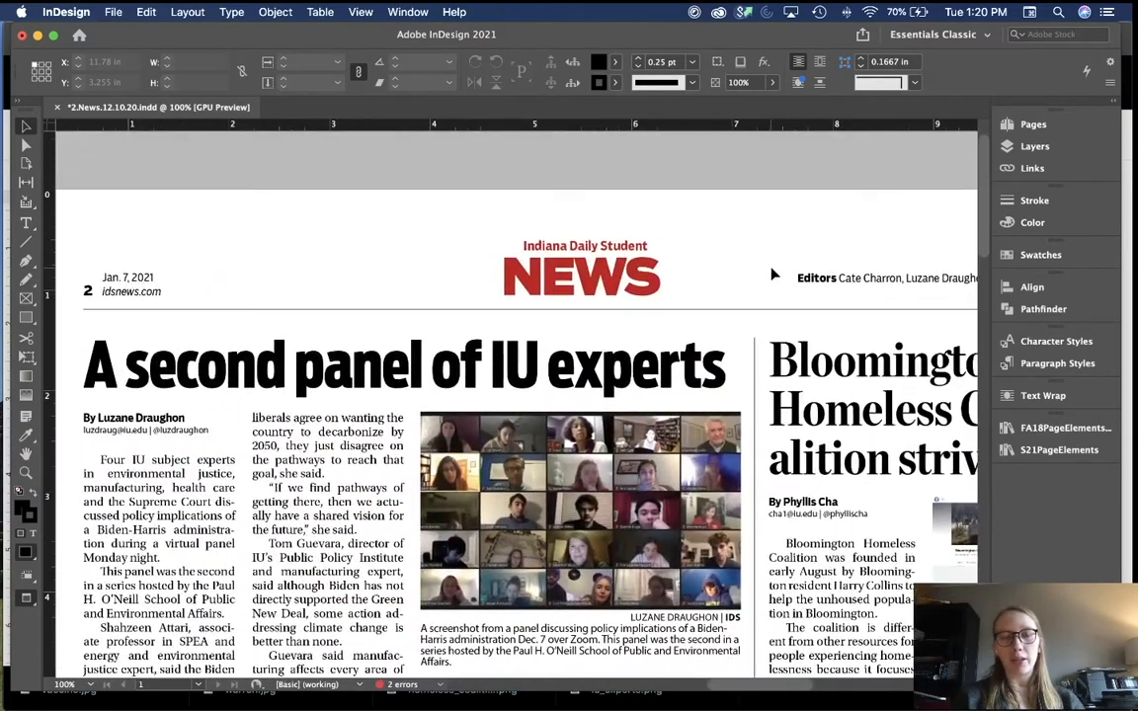
scroll(773, 273, right, 5)
scroll(774, 274, down, 5)
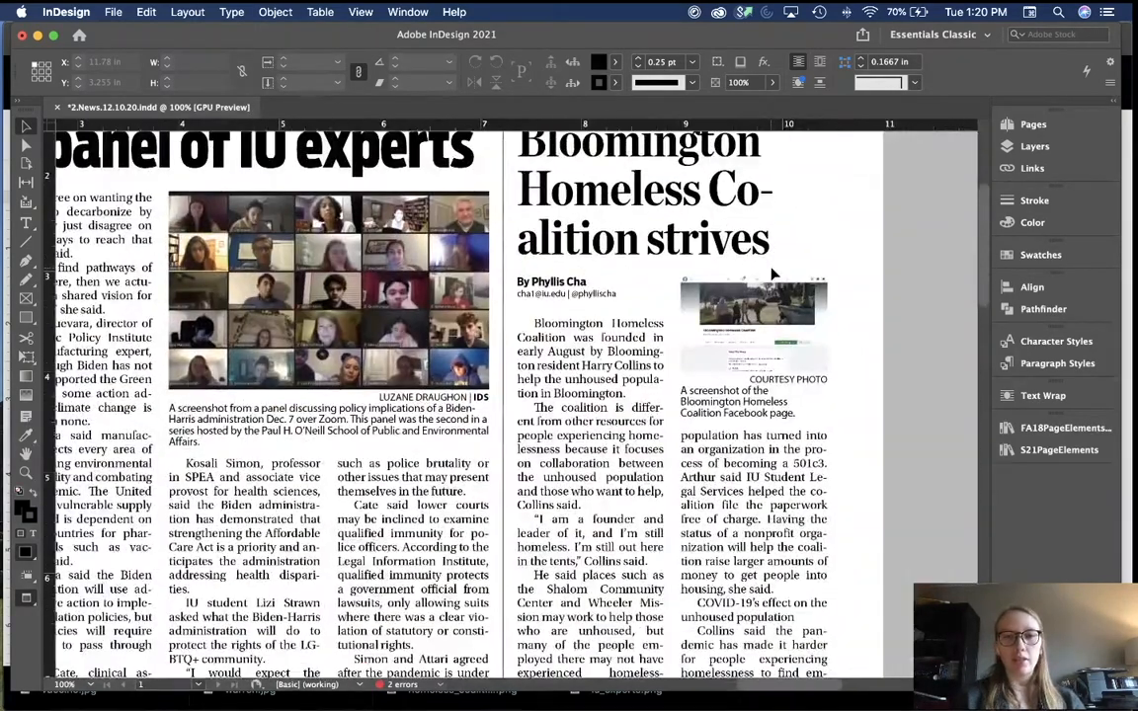
scroll(774, 274, right, 3)
scroll(773, 274, up, 1)
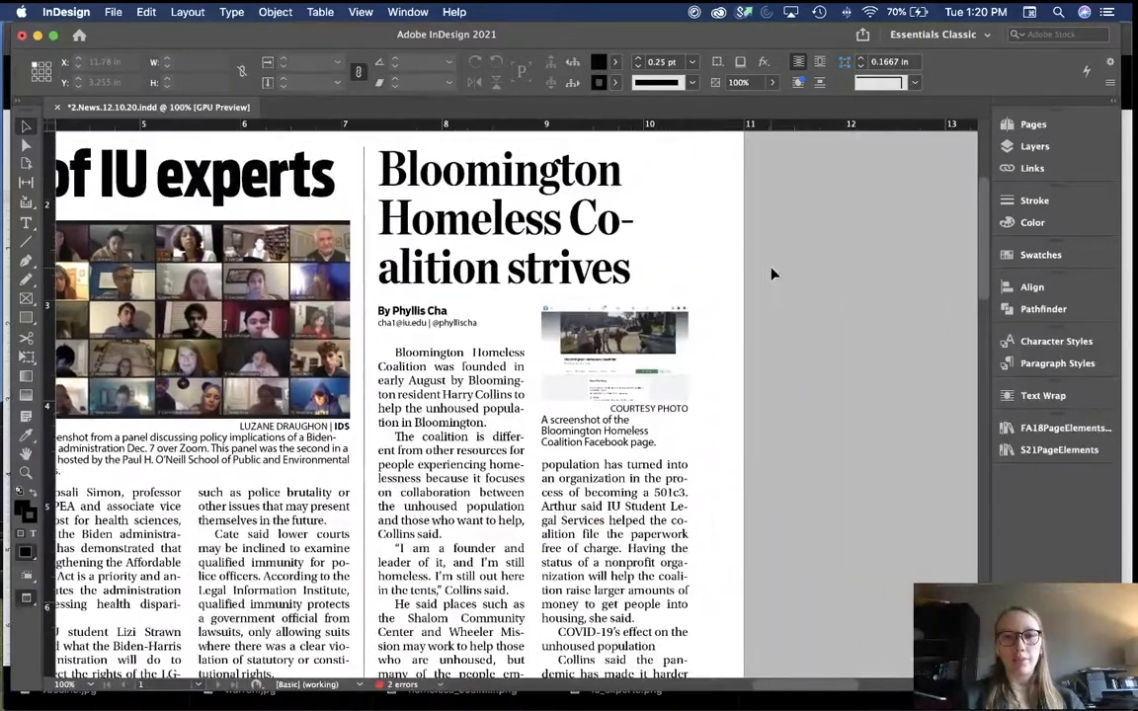
click(614, 353)
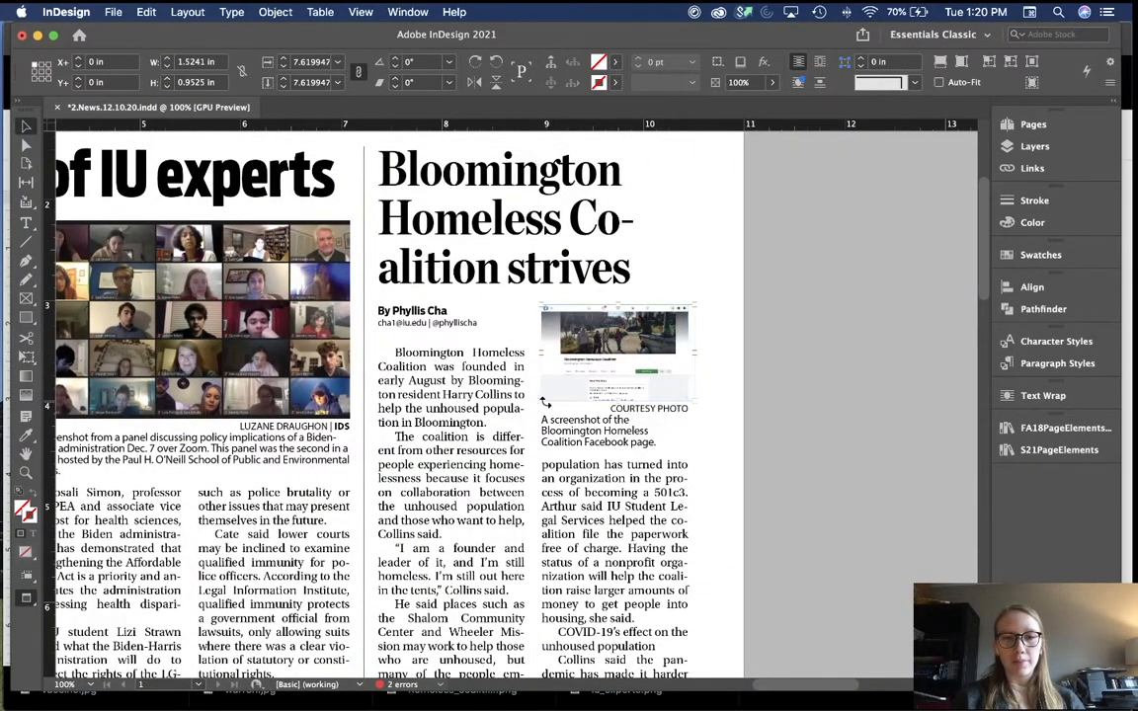
drag(542, 402, 531, 409)
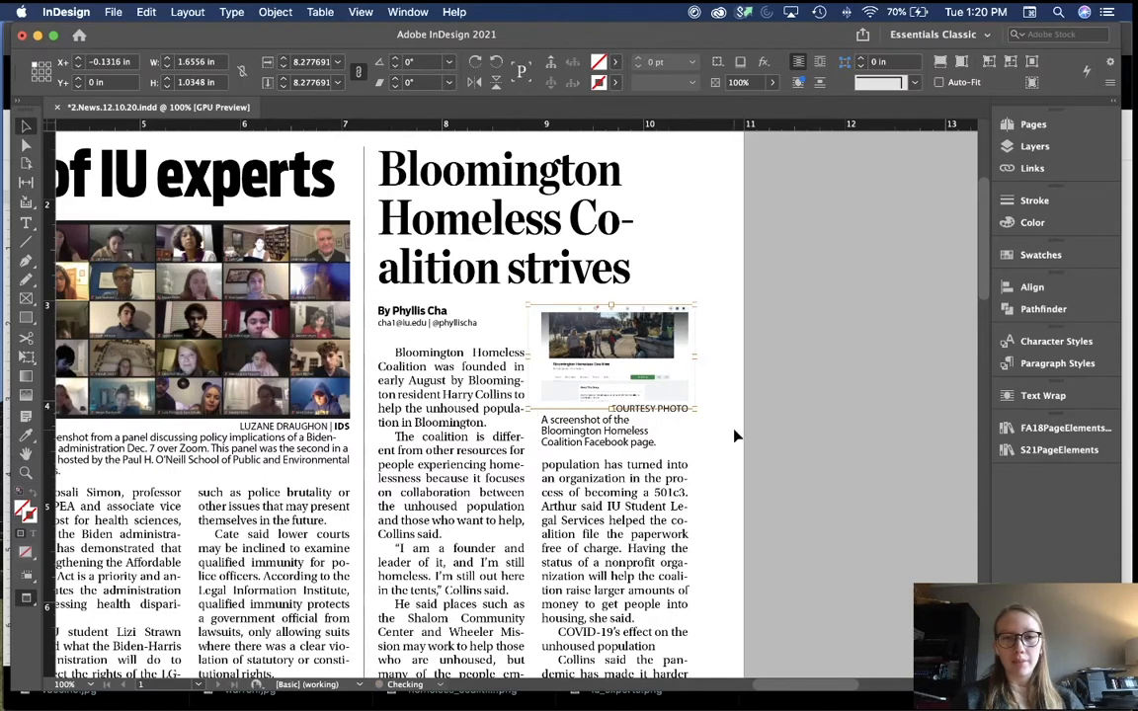
drag(694, 411, 702, 415)
key(Escape)
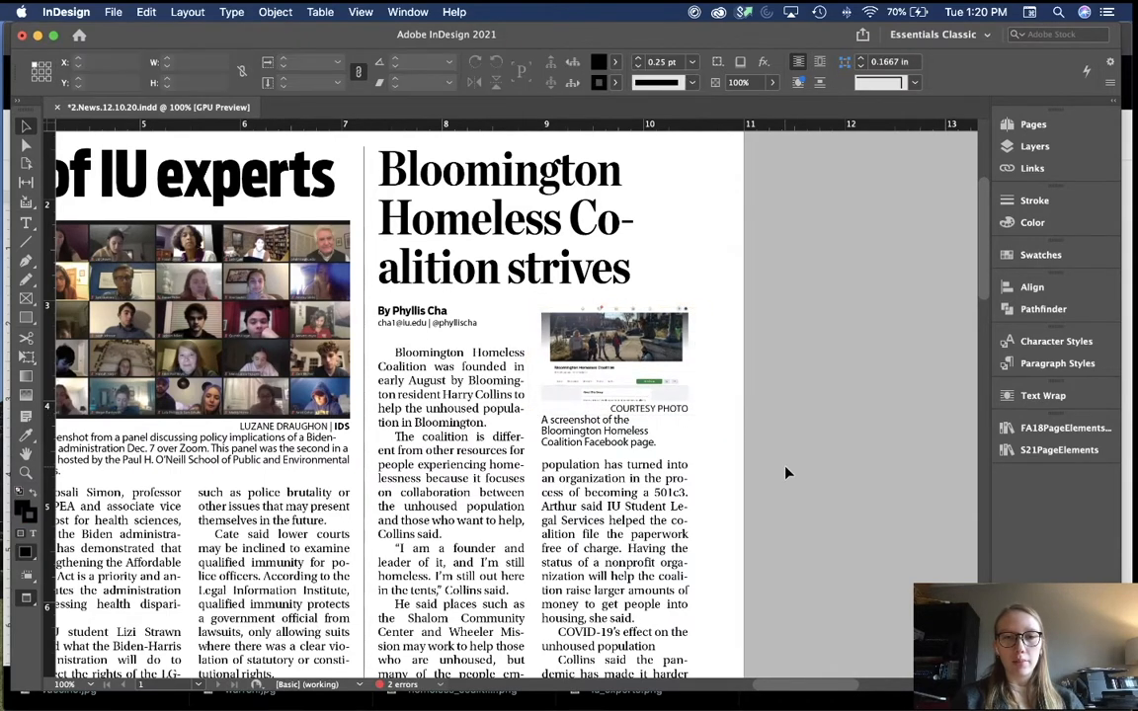
click(739, 357)
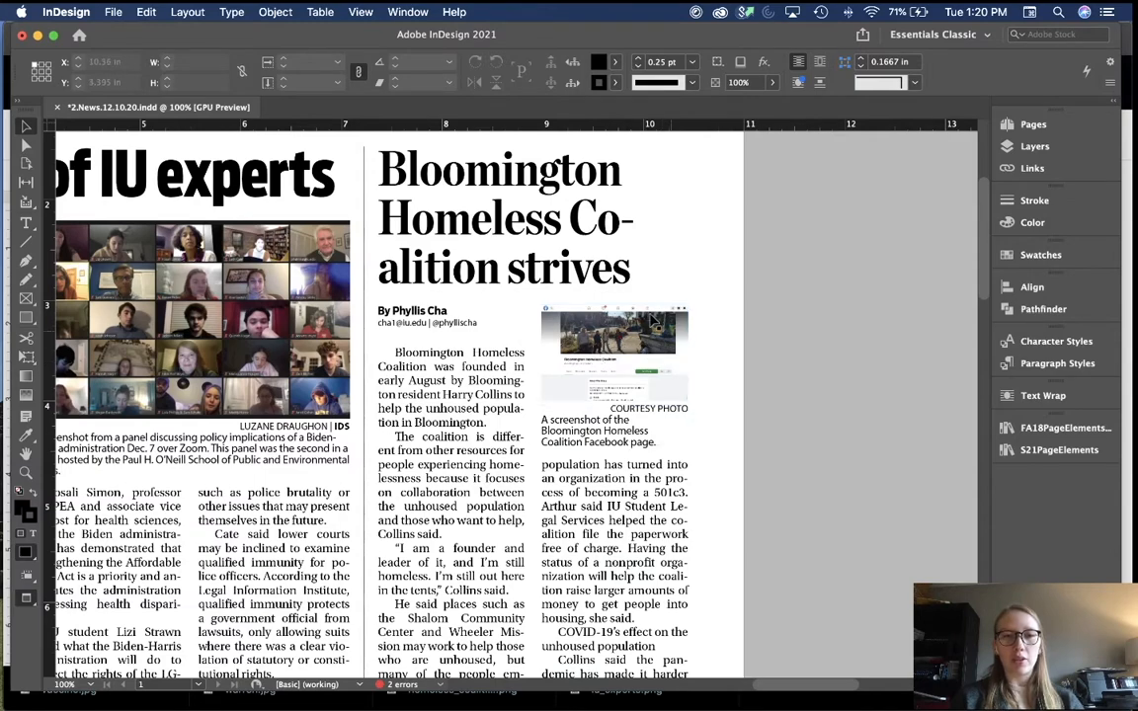
scroll(761, 374, down, 3)
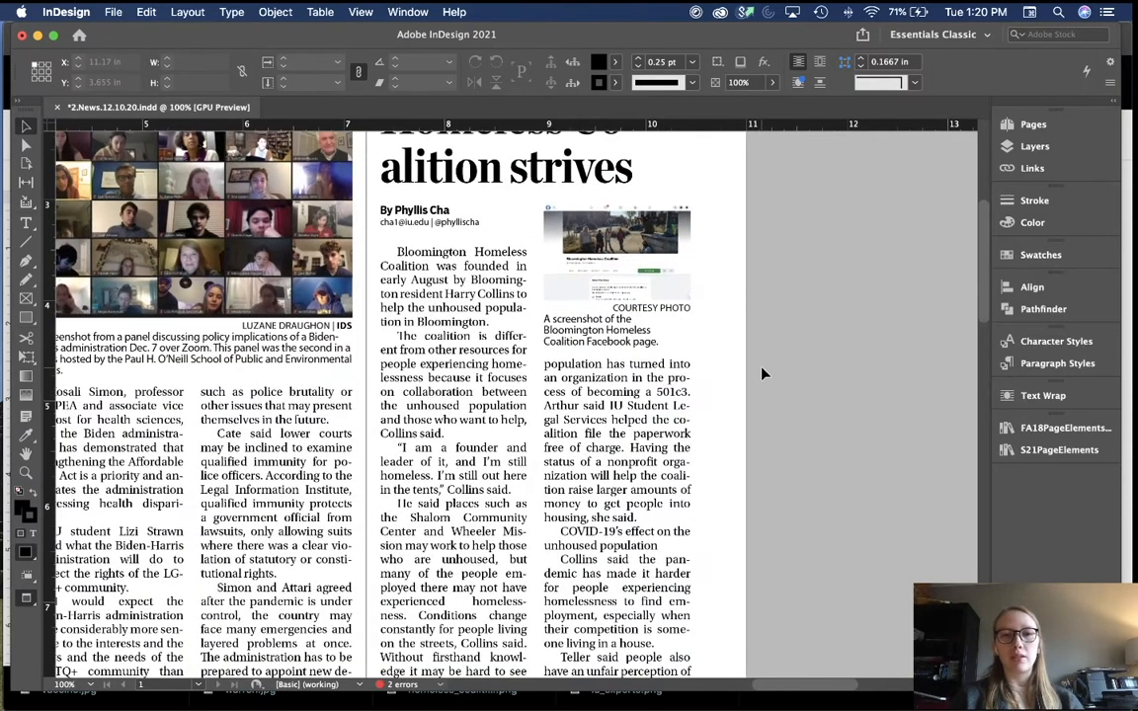
Step: Move the 0.25 pt horizontal rule up under the IU experts story and shorten it to 6.1833 in
key(super+minus)
key(super+minus)
key(super+minus)
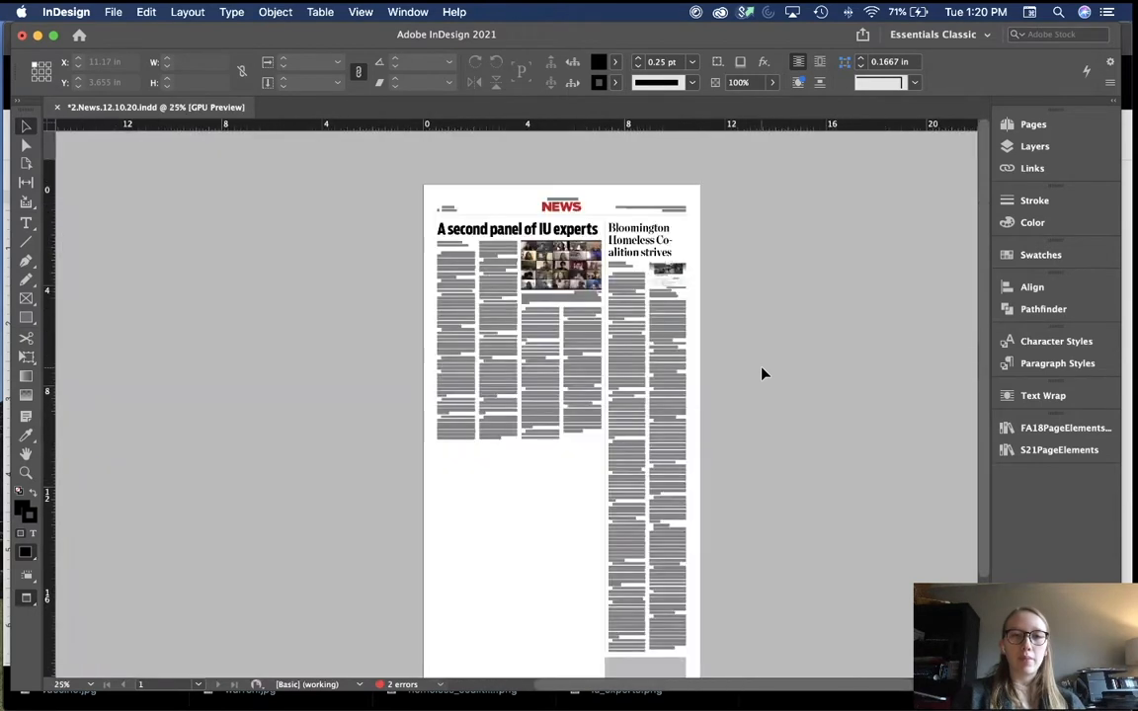
key(w)
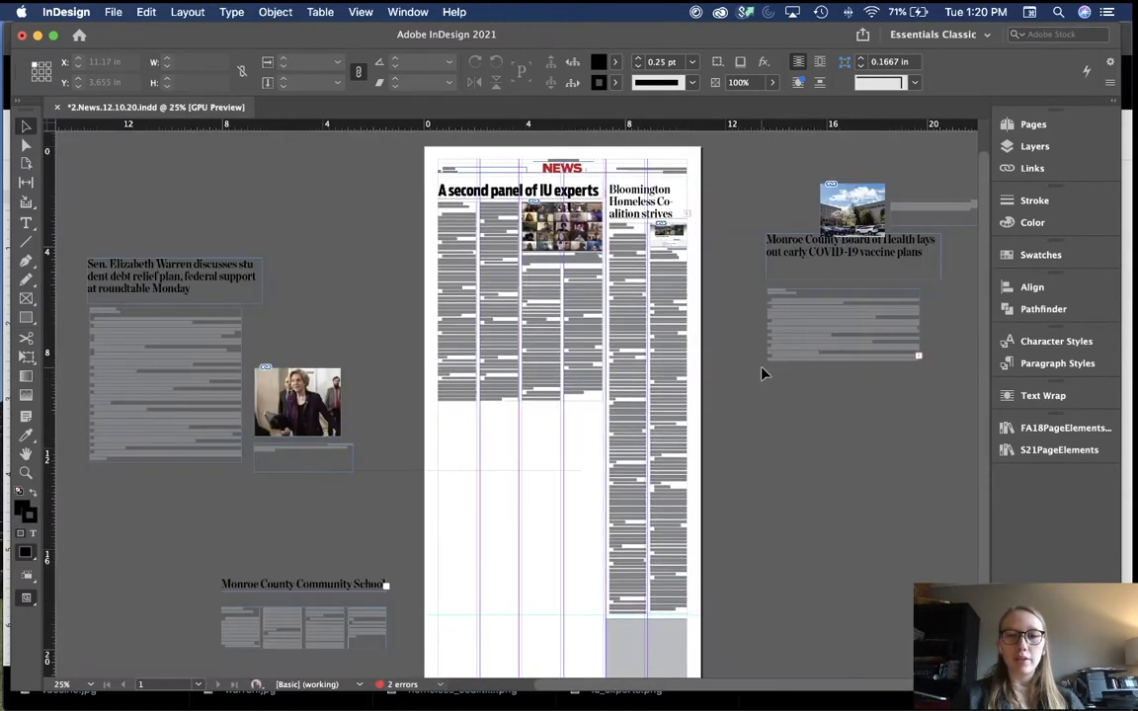
key(w)
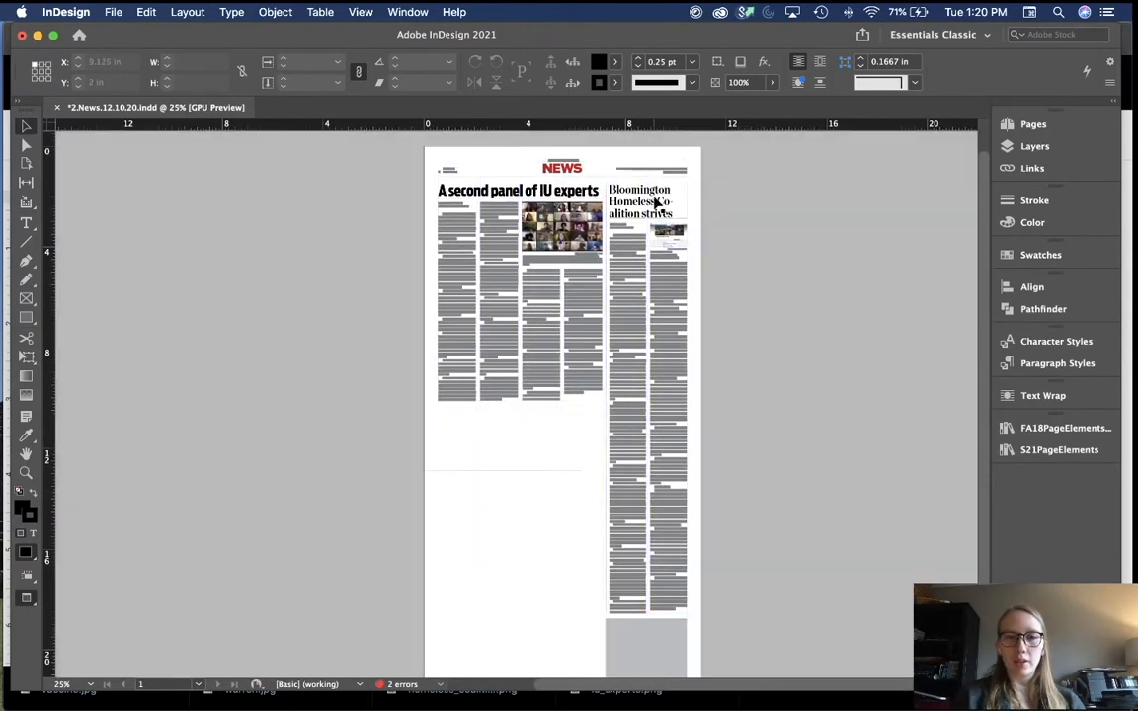
scroll(551, 433, down, 3)
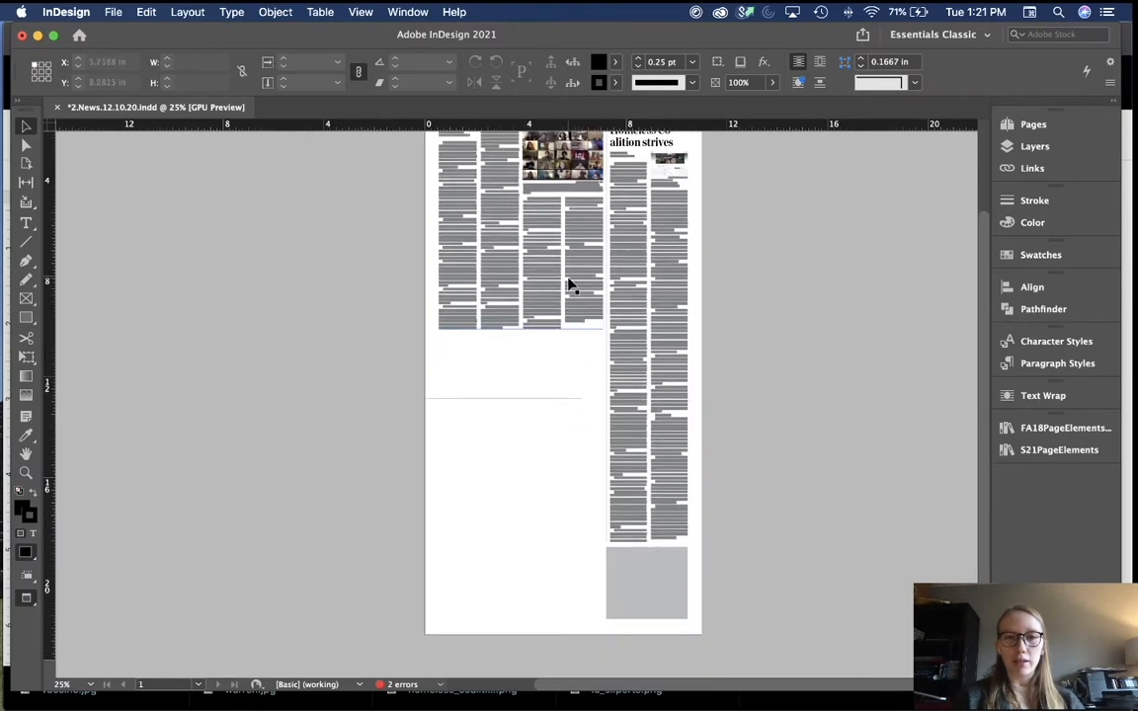
key(super+equal)
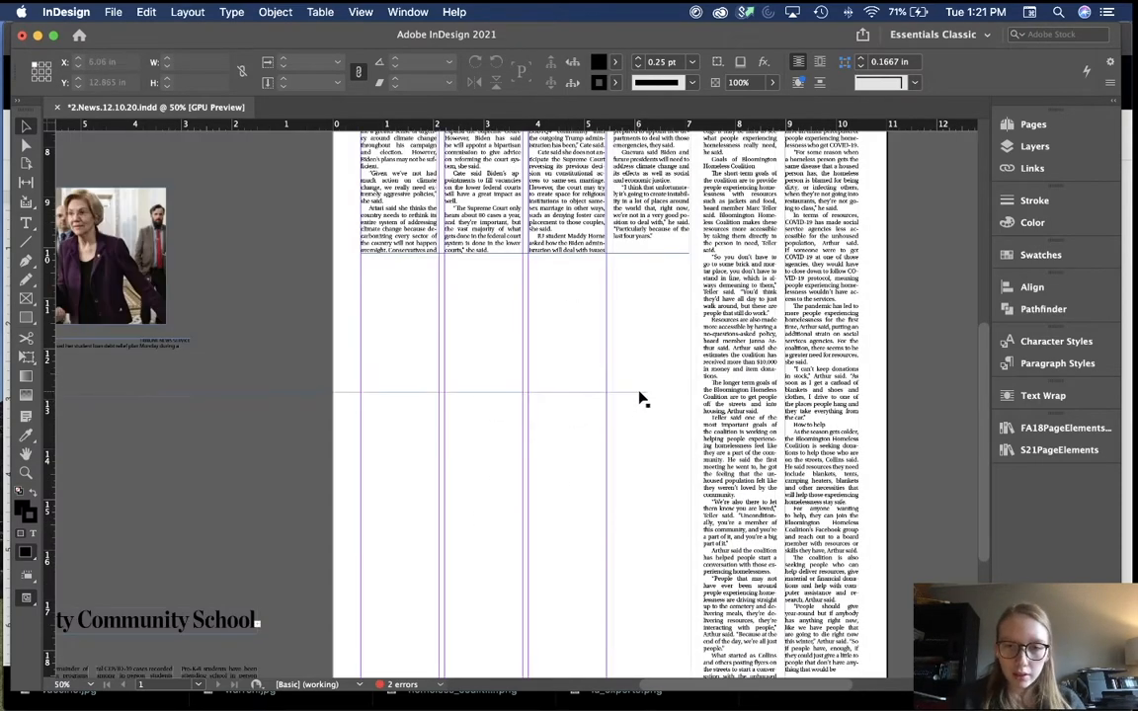
drag(639, 395, 681, 260)
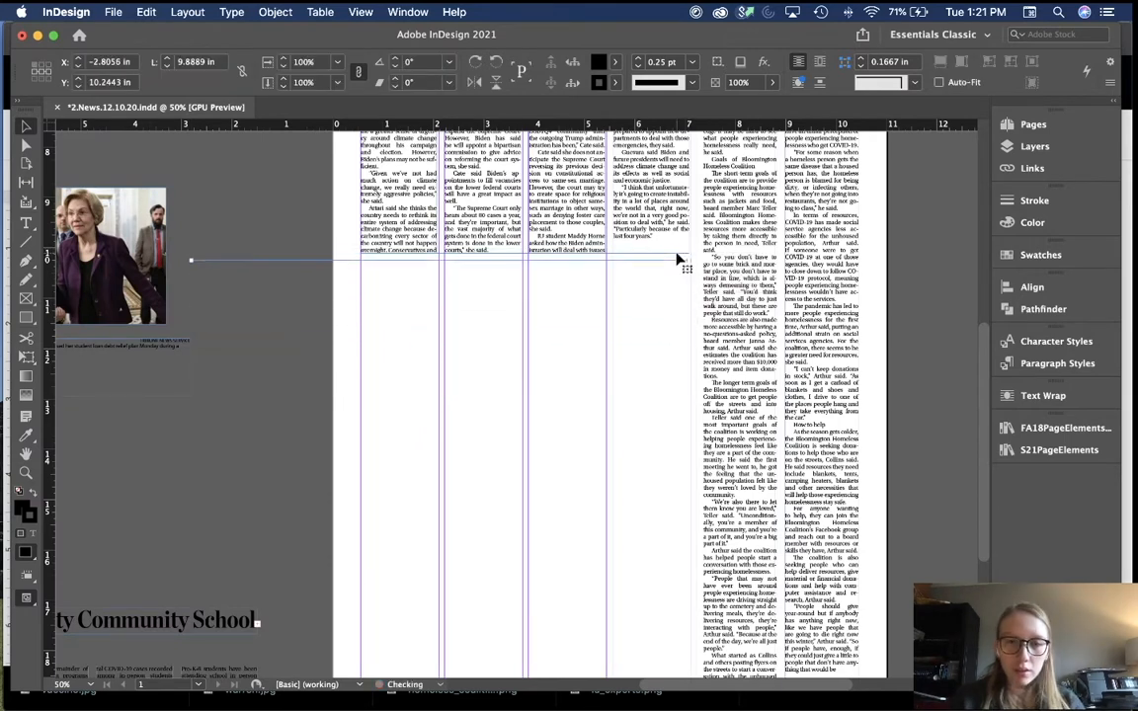
drag(192, 264, 360, 263)
click(437, 365)
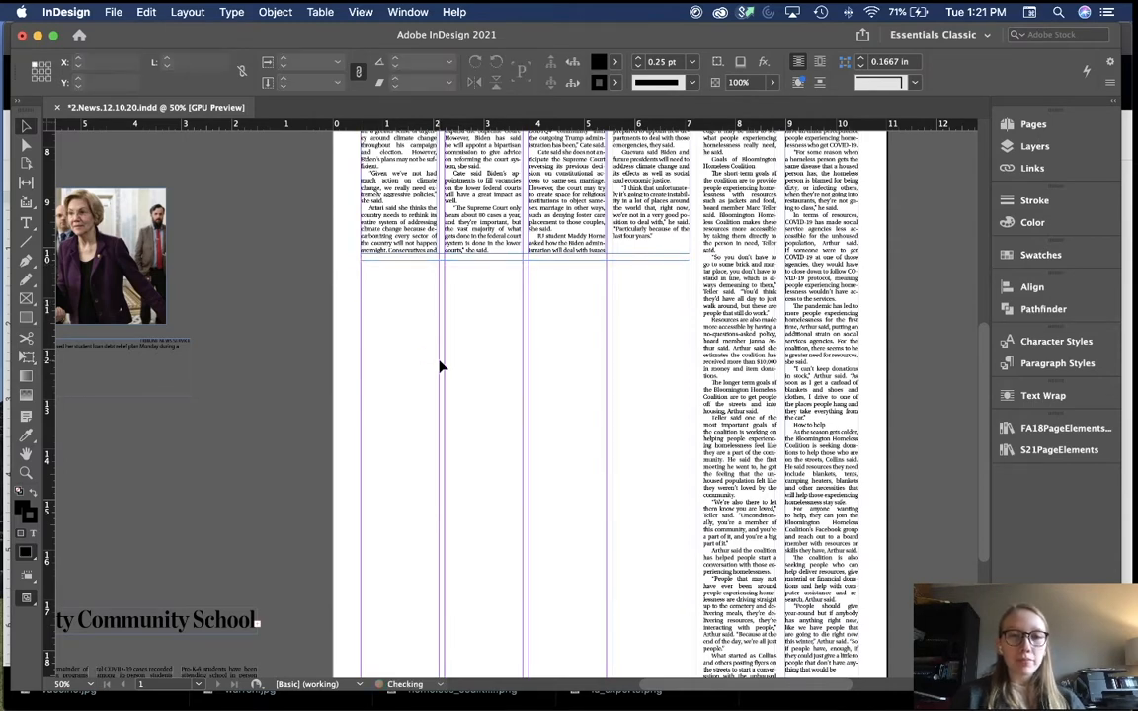
key(super+minus)
scroll(457, 529, up, 3)
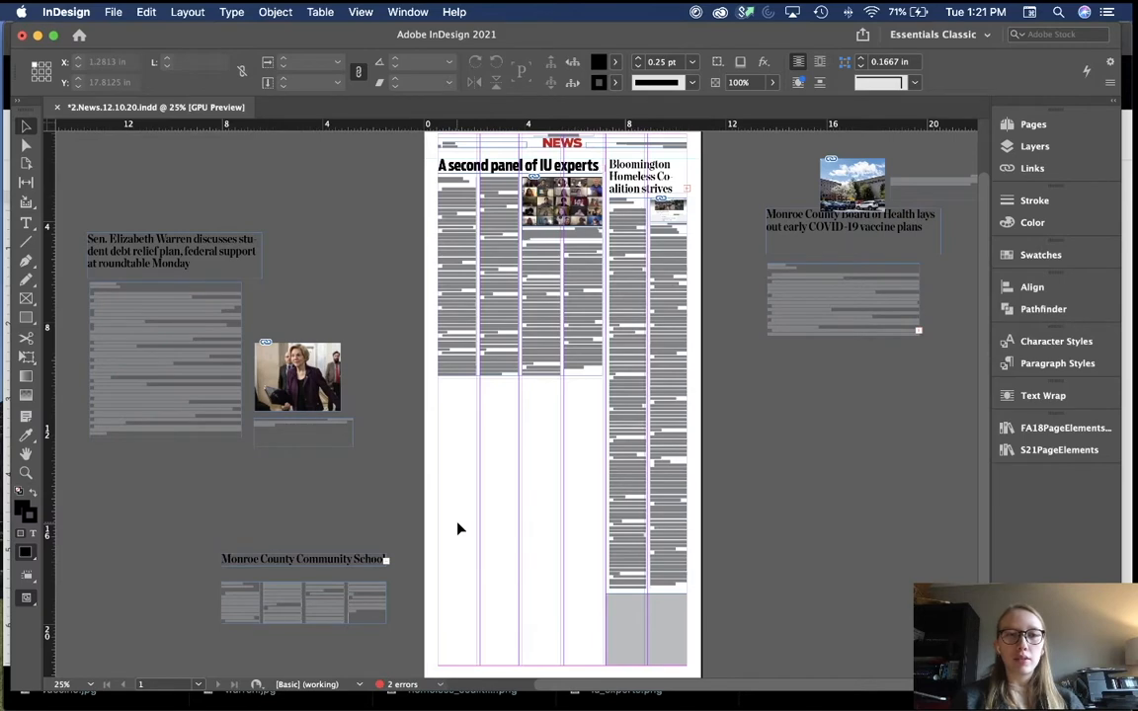
scroll(457, 528, down, 3)
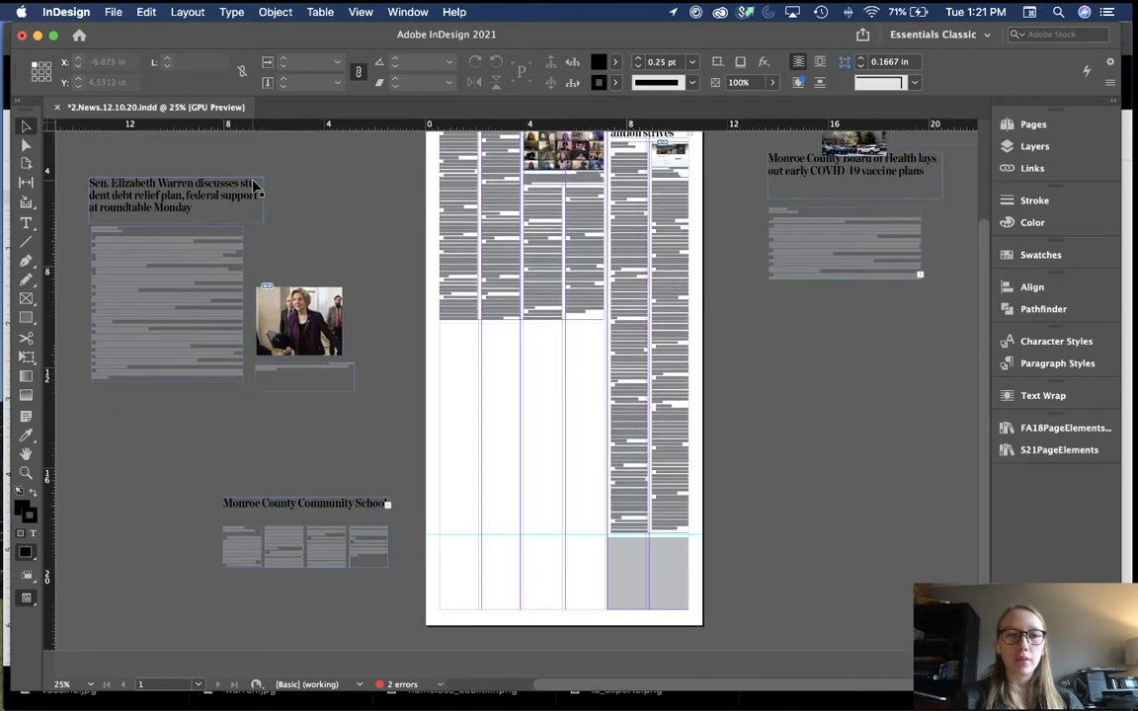
Step: Place the Warren headline under the IU experts story, 6.5278 in wide and trimmed to one line
drag(260, 184, 568, 332)
key(super+equal)
key(super+equal)
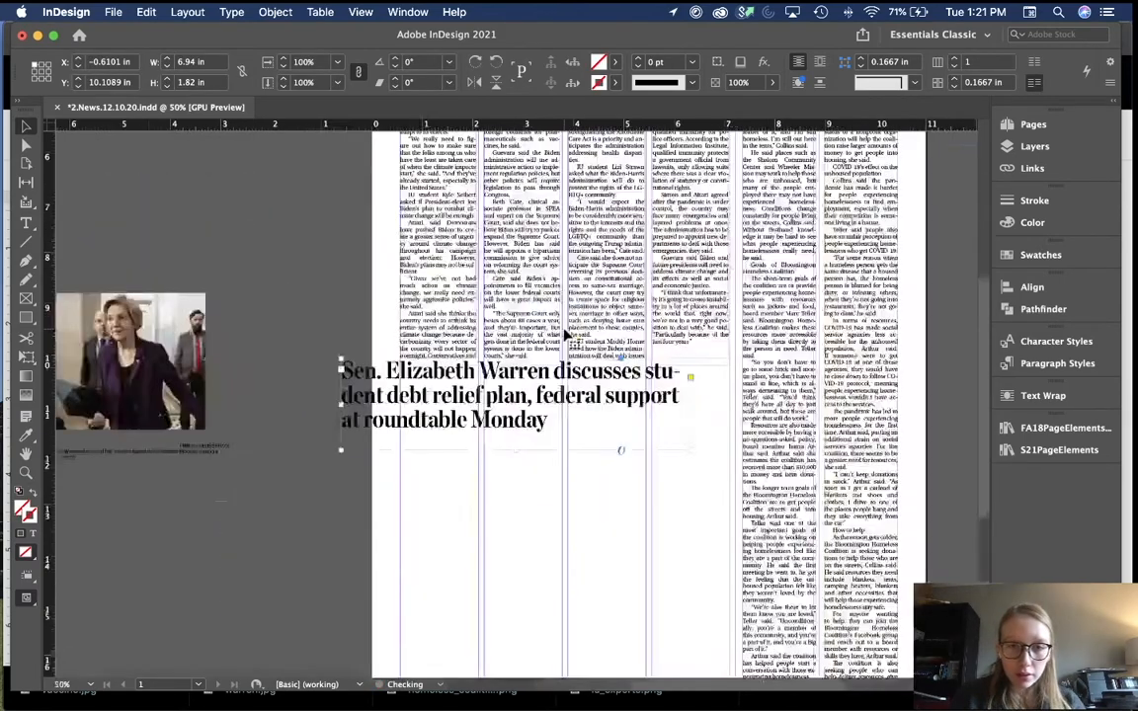
drag(684, 399, 741, 413)
key(shift+Down)
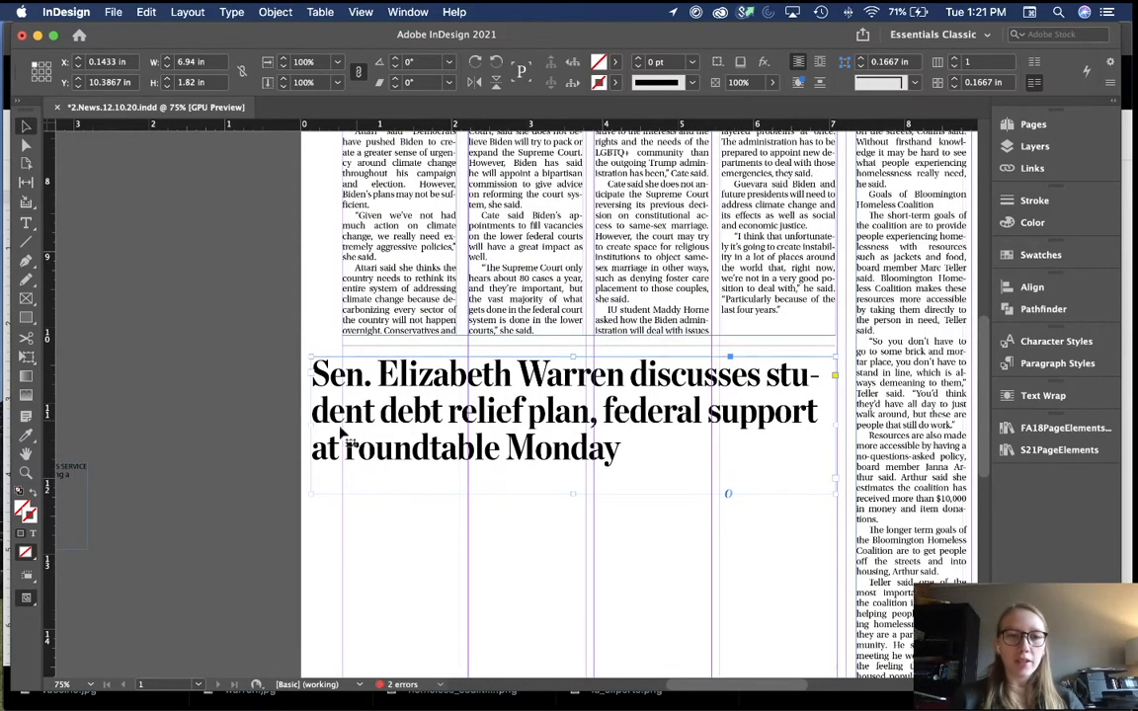
drag(309, 427, 341, 427)
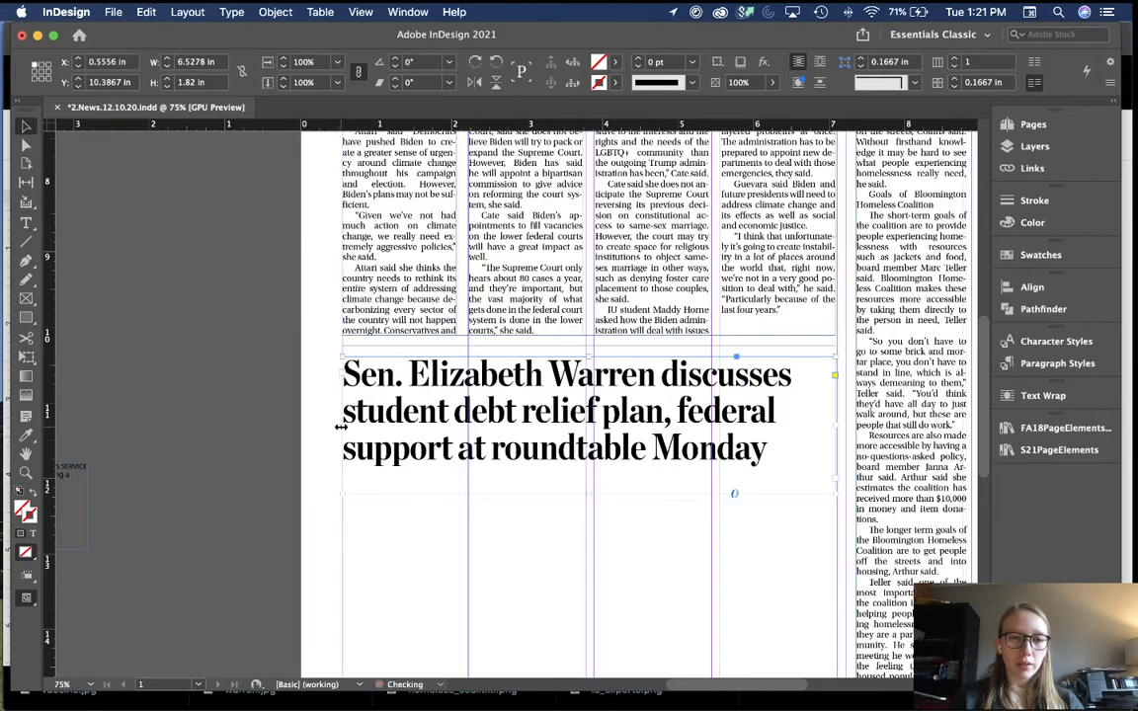
drag(587, 493, 585, 389)
click(587, 501)
key(super+minus)
key(super+minus)
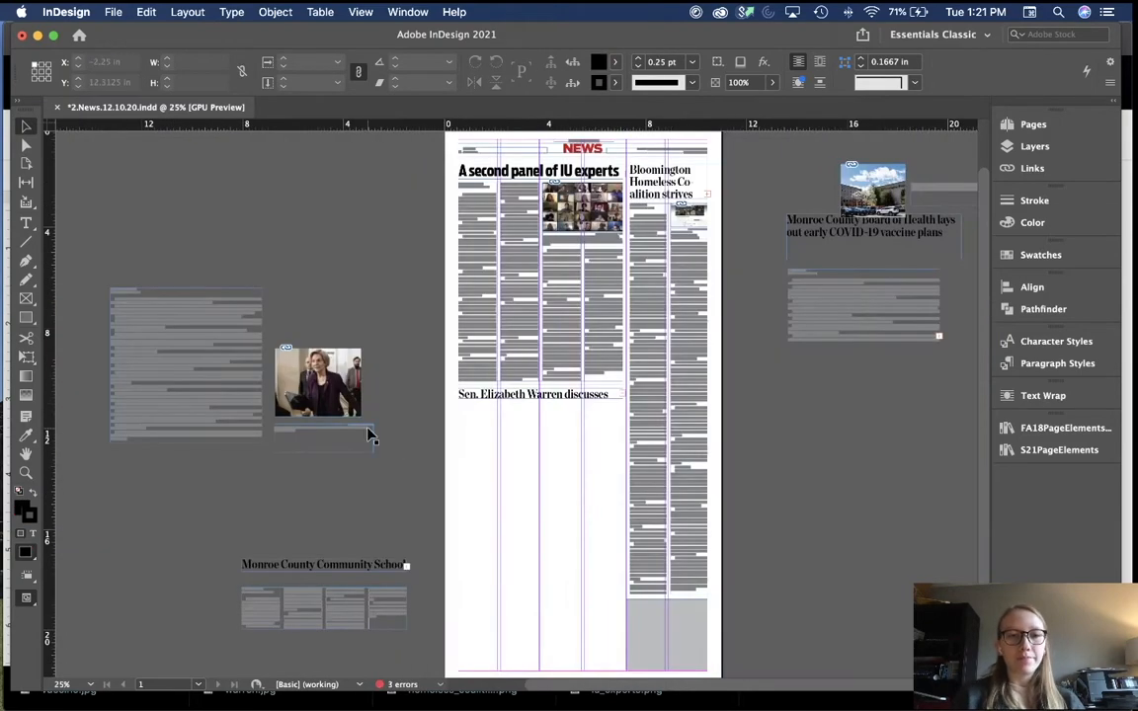
Step: Move the Warren story text under its headline and widen it to 6.5278 in to match
drag(212, 381, 542, 512)
key(super+equal)
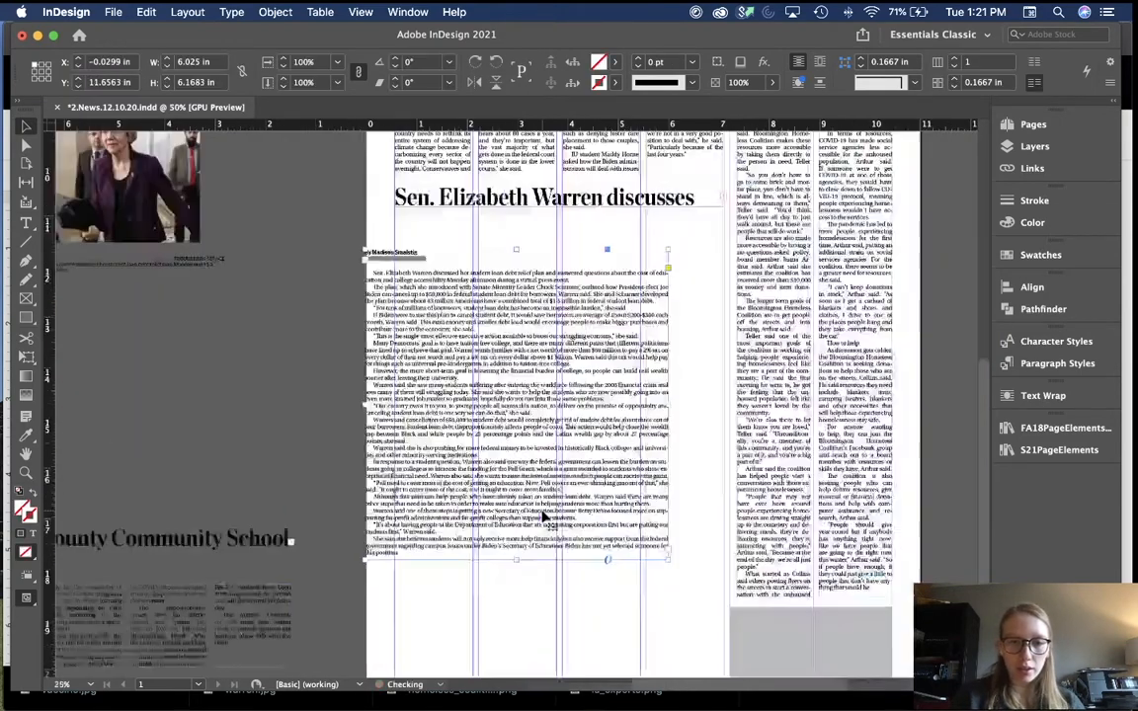
key(super+equal)
scroll(542, 516, up, 3)
scroll(543, 516, right, 2)
drag(630, 402, 709, 342)
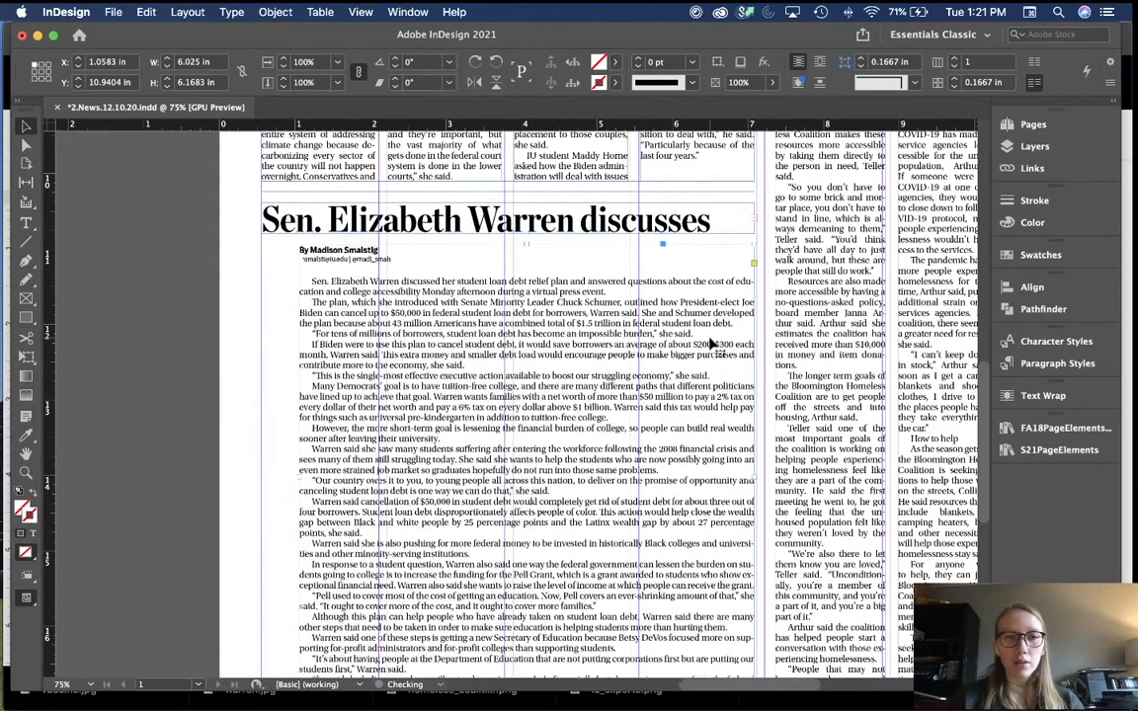
scroll(255, 491, down, 3)
scroll(255, 491, left, 1)
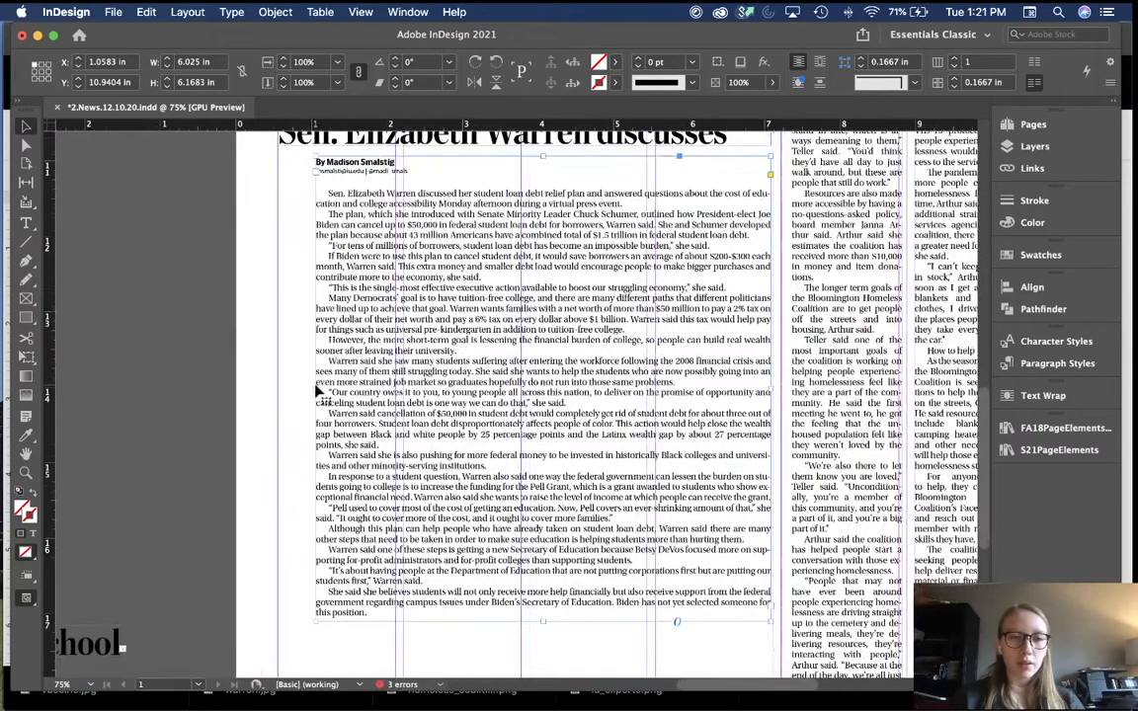
drag(314, 387, 278, 348)
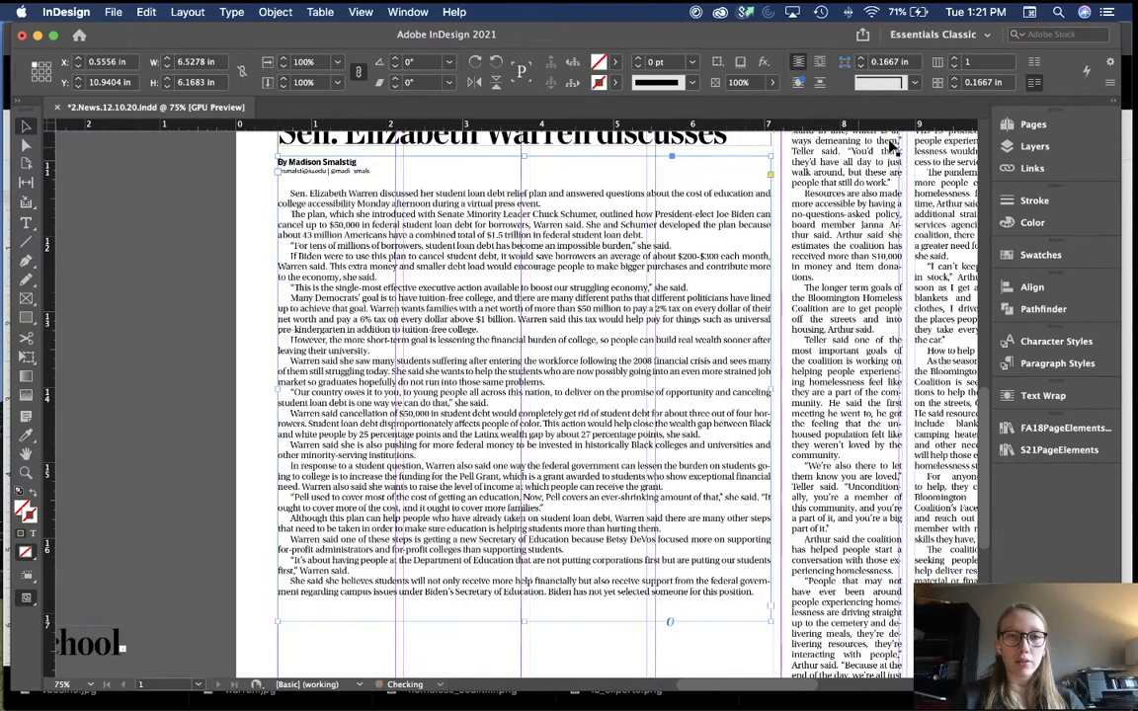
Step: Set the Warren story text frame to four columns
click(955, 60)
click(956, 60)
click(955, 60)
click(227, 416)
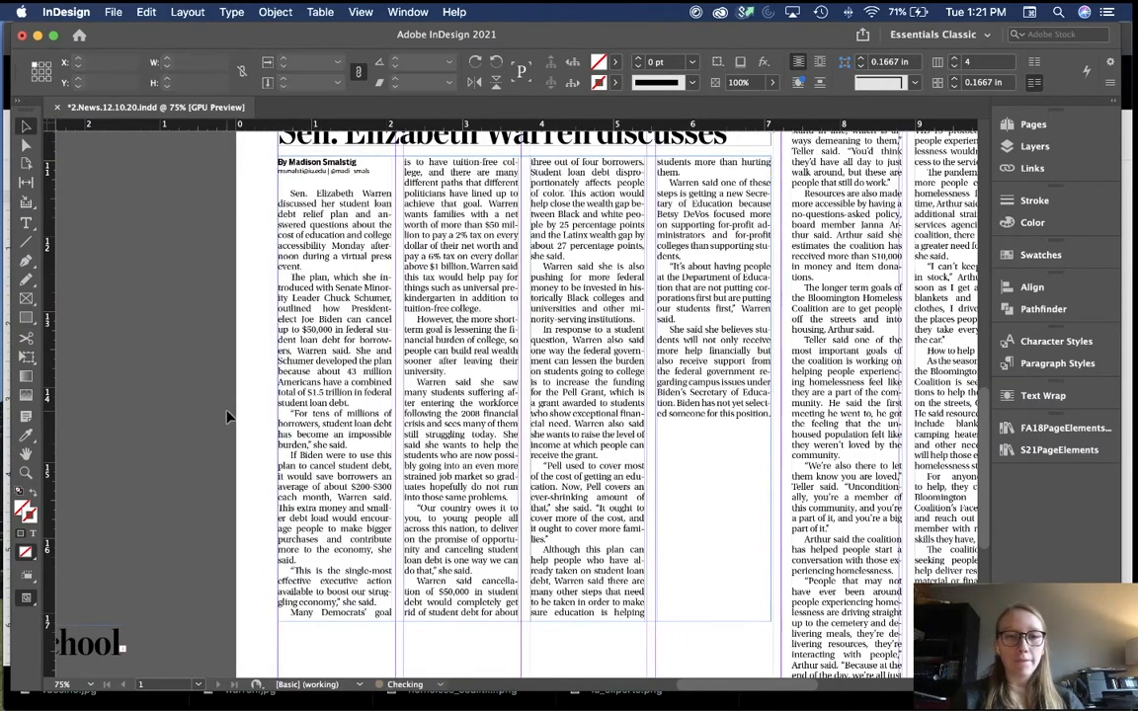
key(super+minus)
key(super+minus)
key(super+equal)
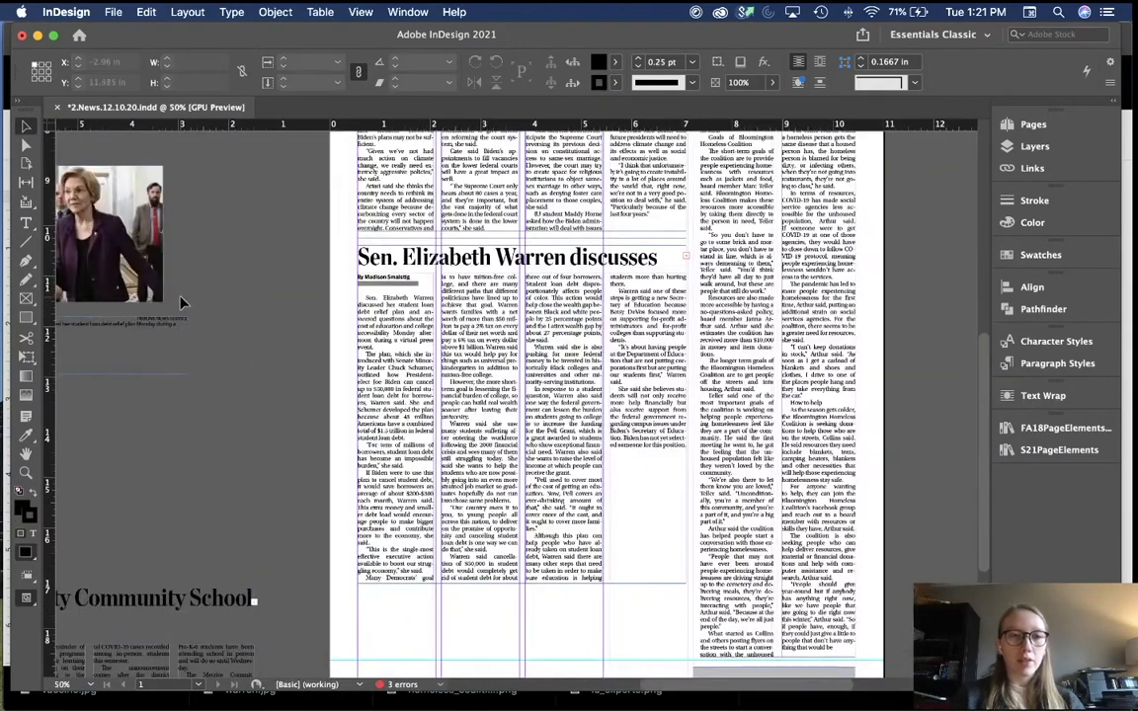
Step: Reposition the Warren photo higher on the left pasteboard, above its caption frame
drag(139, 259, 248, 225)
click(271, 369)
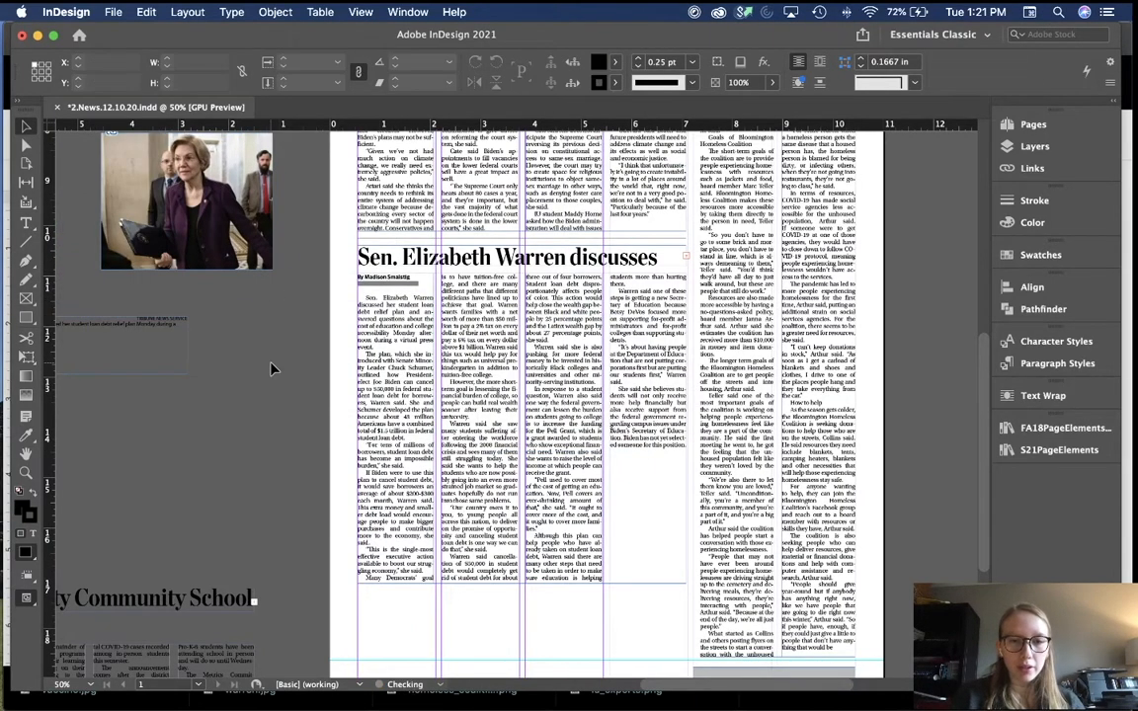
key(super+minus)
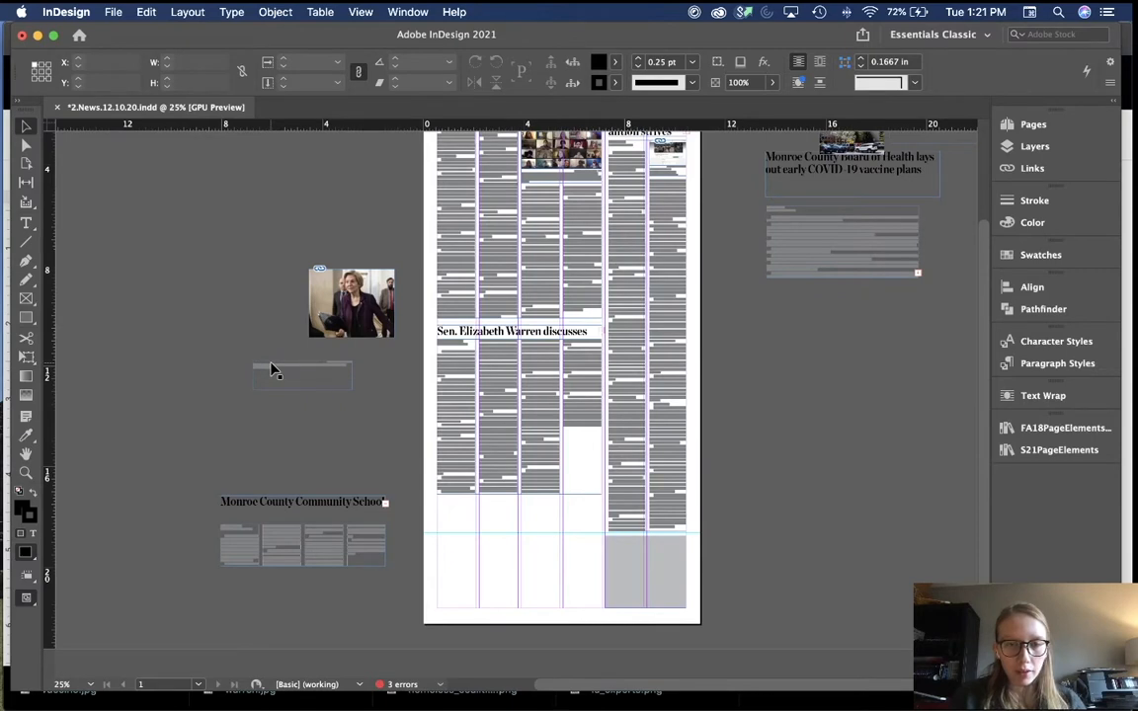
scroll(274, 370, up, 3)
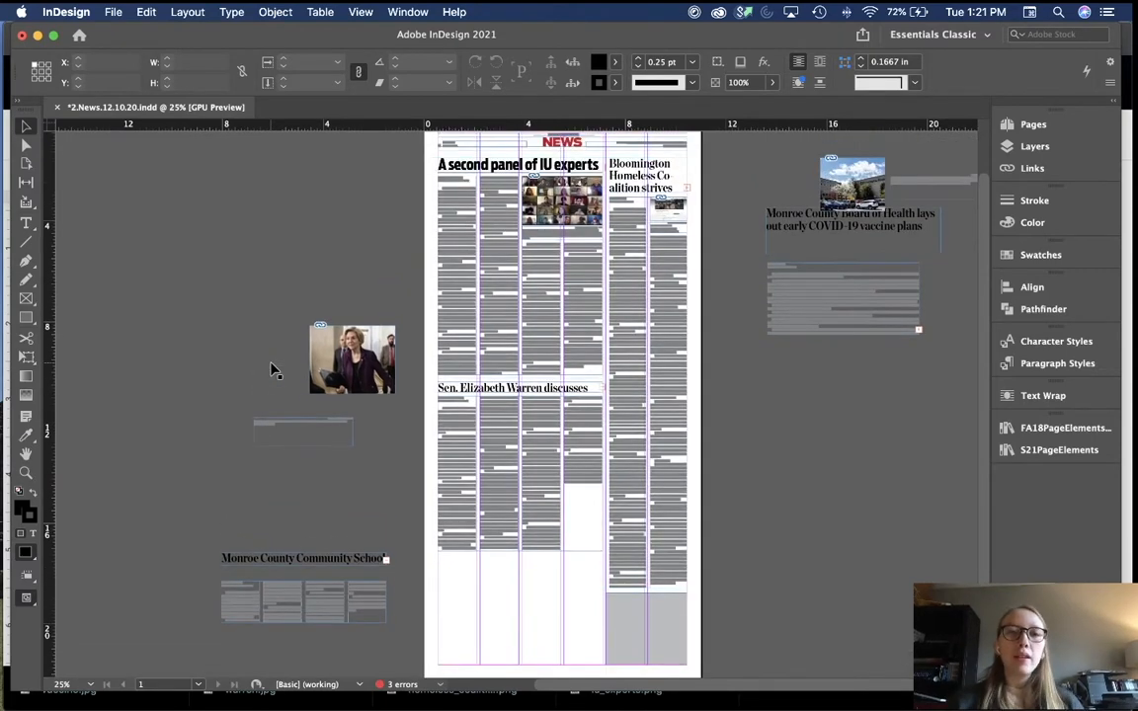
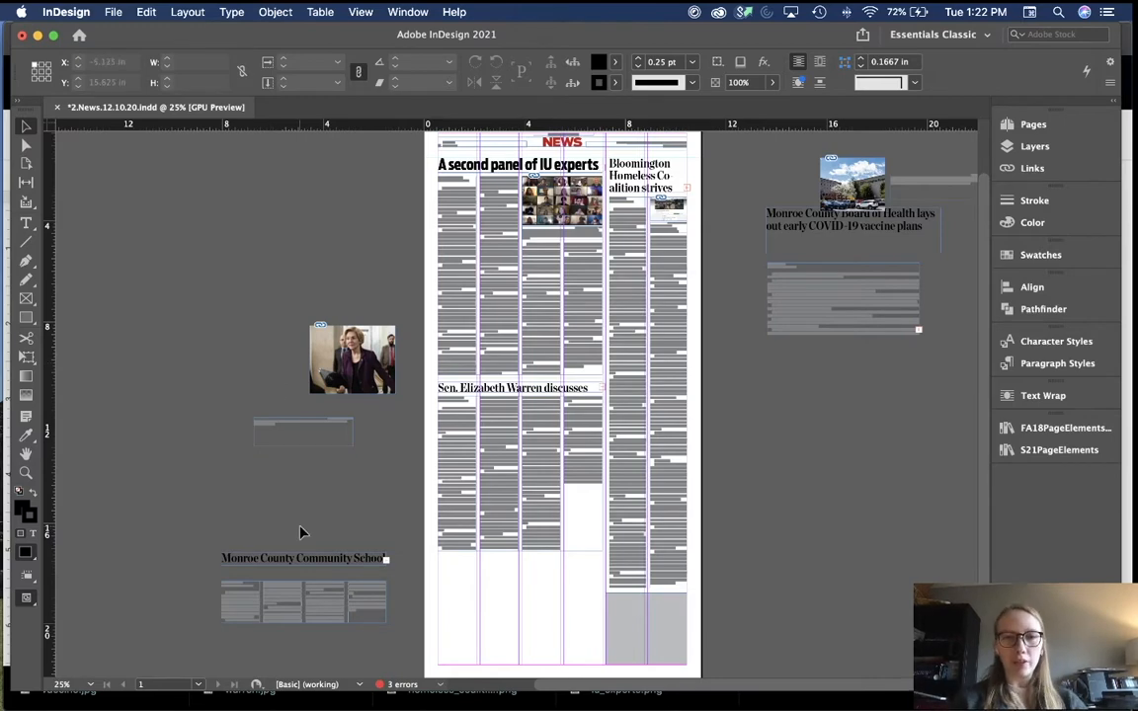
Step: Lengthen the Warren story text frame by dragging its bottom edge down
scroll(301, 534, up, 2)
scroll(393, 489, down, 5)
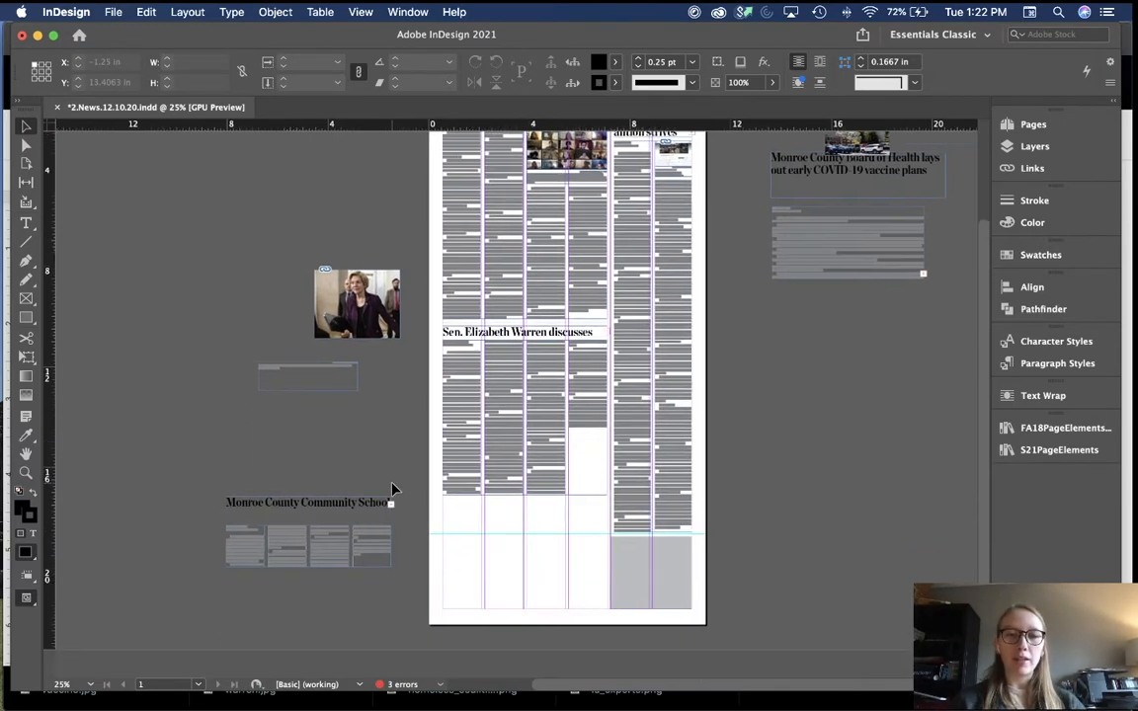
scroll(392, 489, up, 3)
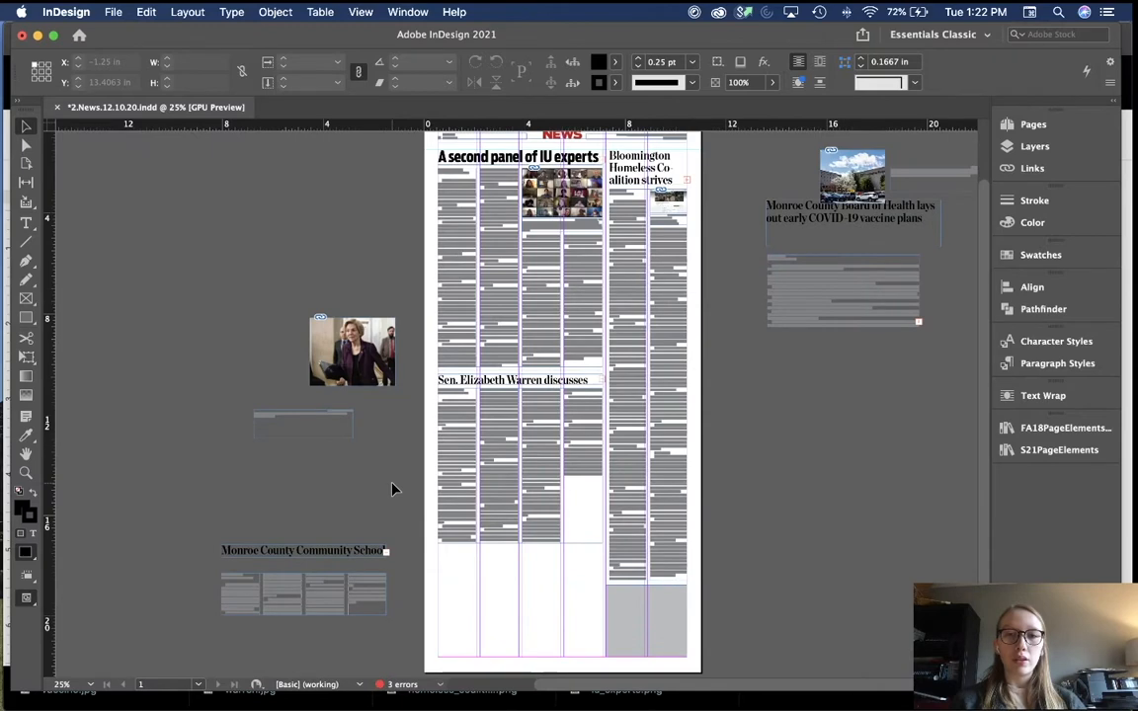
scroll(392, 489, up, 3)
scroll(392, 489, down, 6)
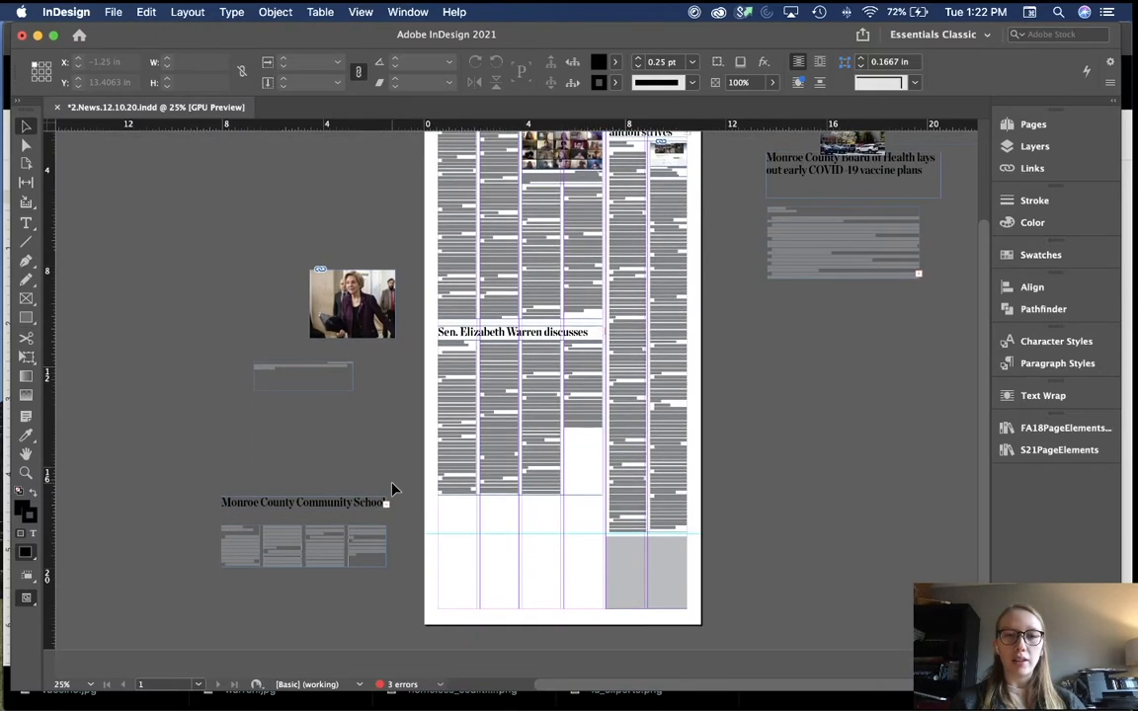
click(844, 259)
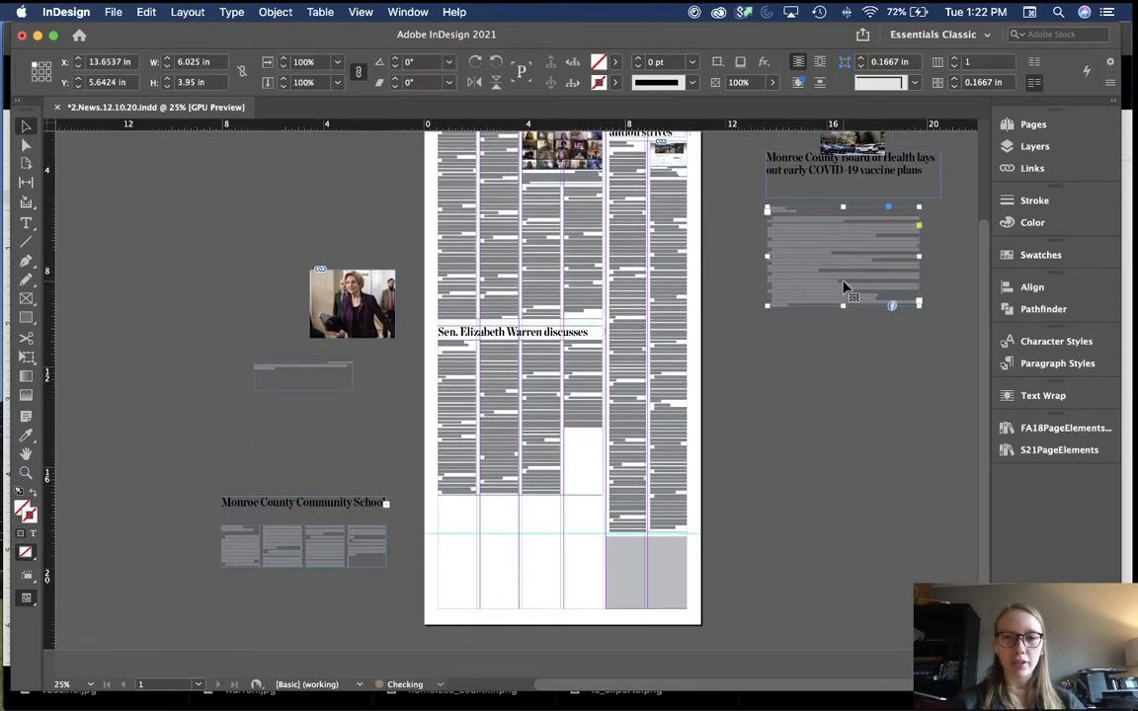
click(831, 376)
scroll(830, 375, up, 3)
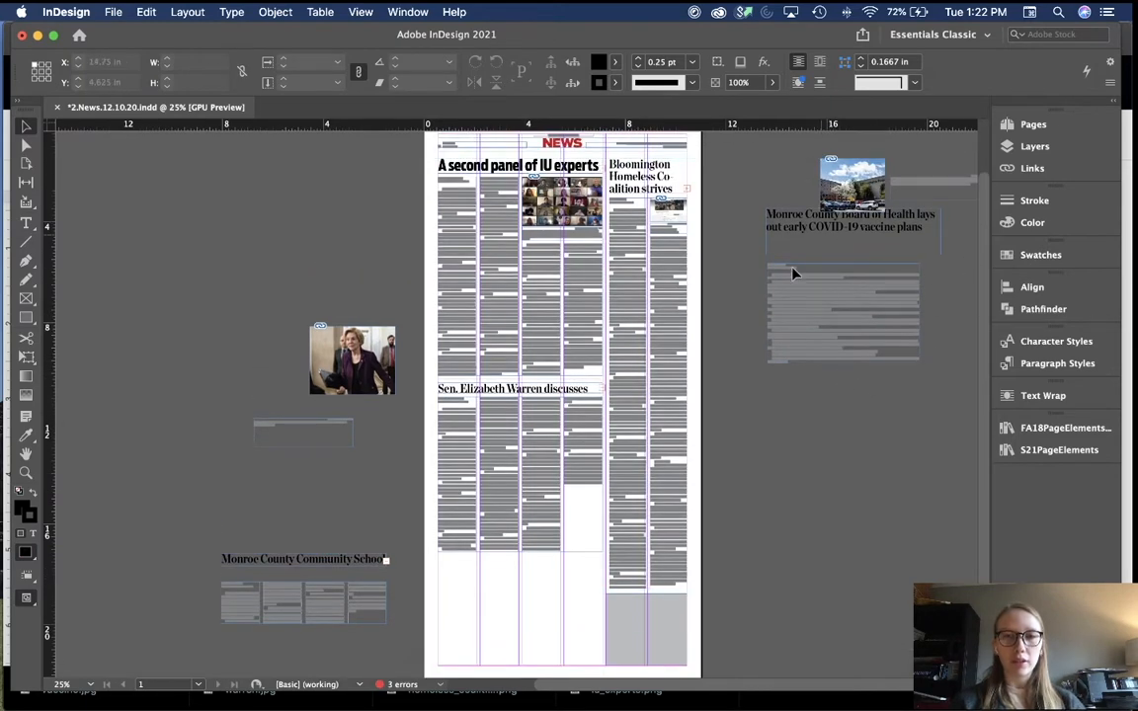
scroll(845, 501, down, 3)
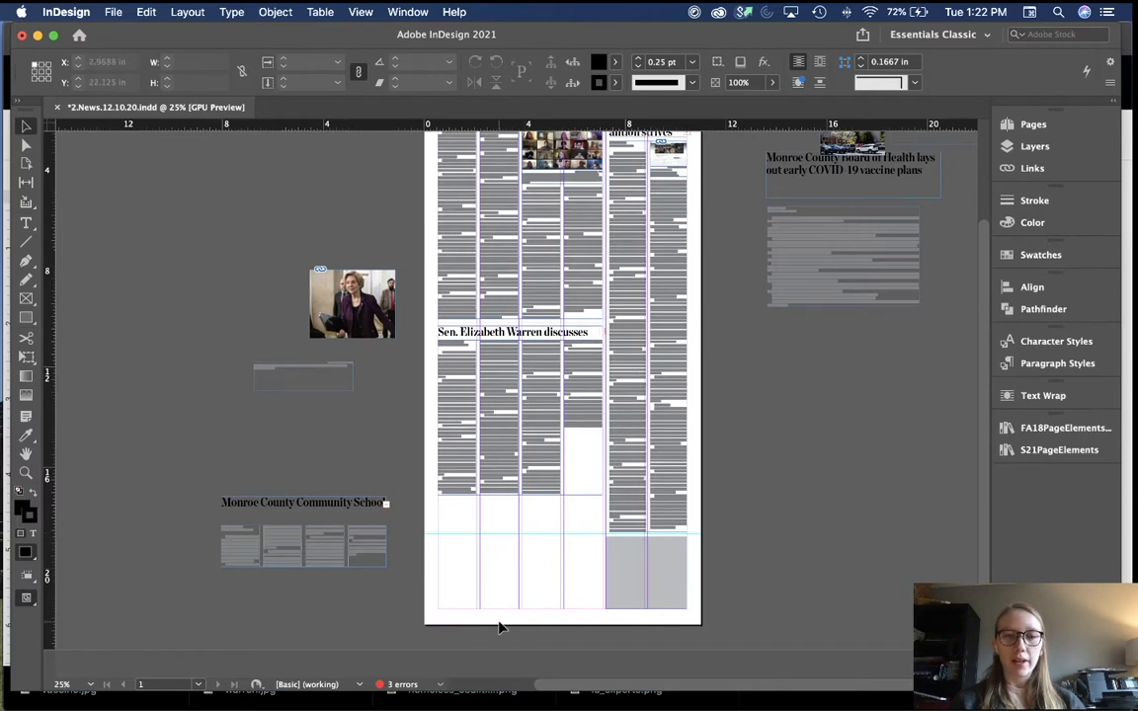
scroll(499, 628, up, 1)
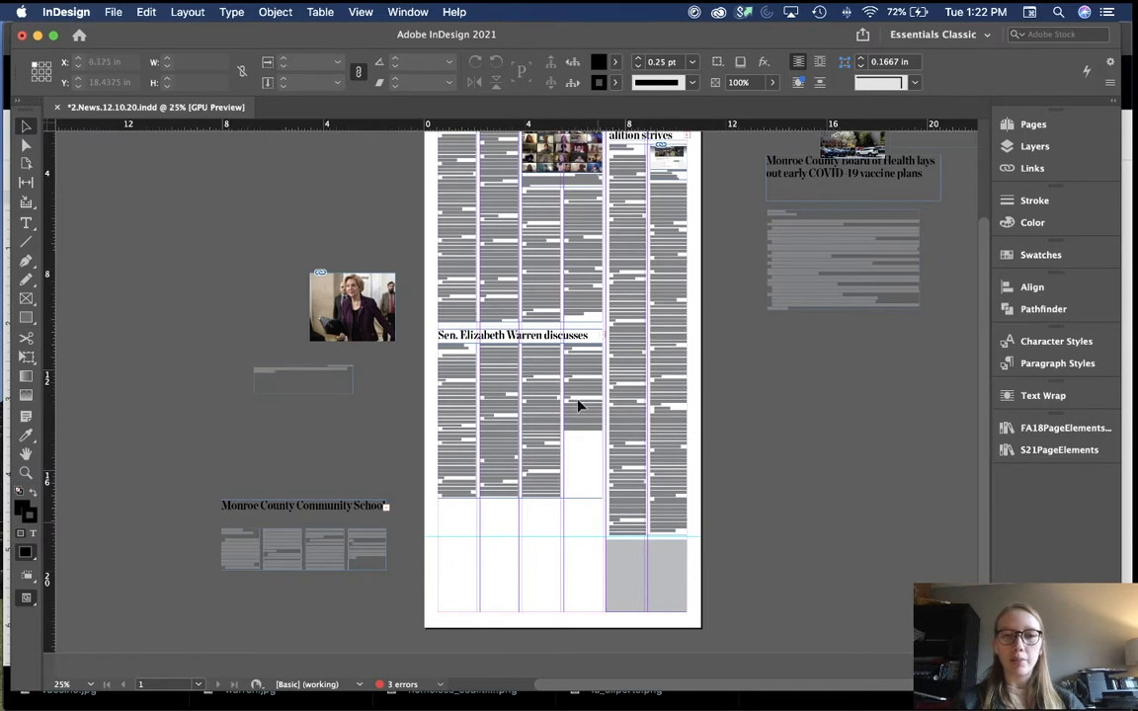
drag(278, 494, 320, 564)
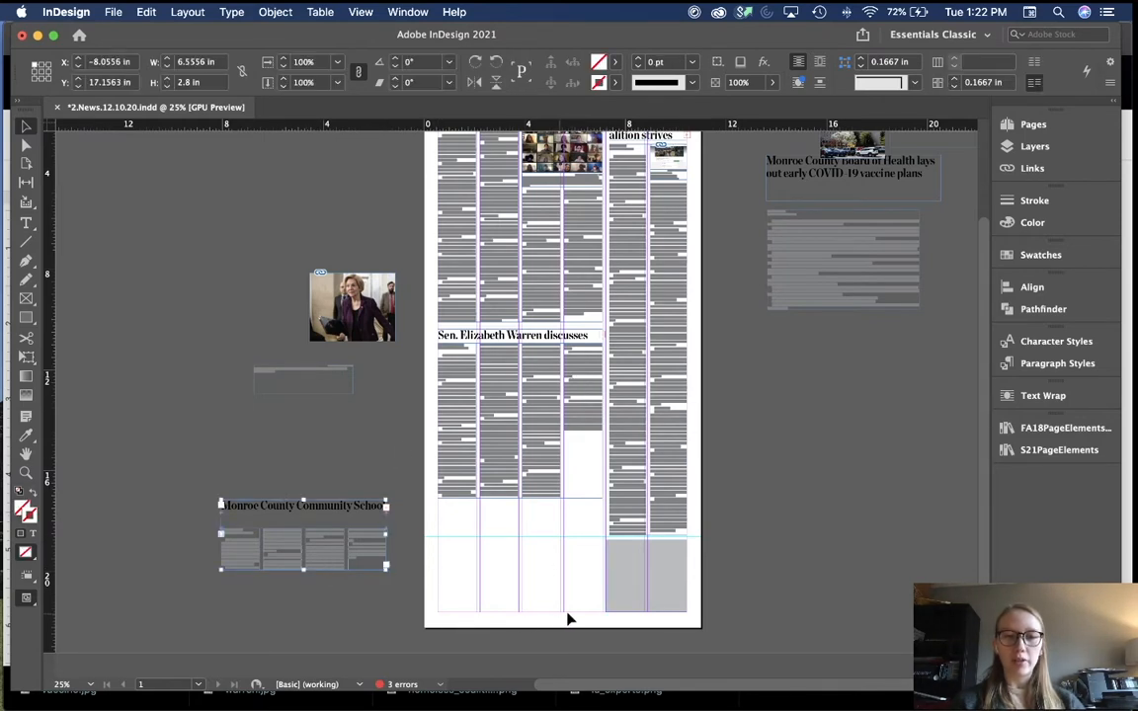
click(513, 490)
drag(519, 497, 518, 559)
Step: Move the Monroe County Community School story and headline onto the bottom of the page
key(super+equal)
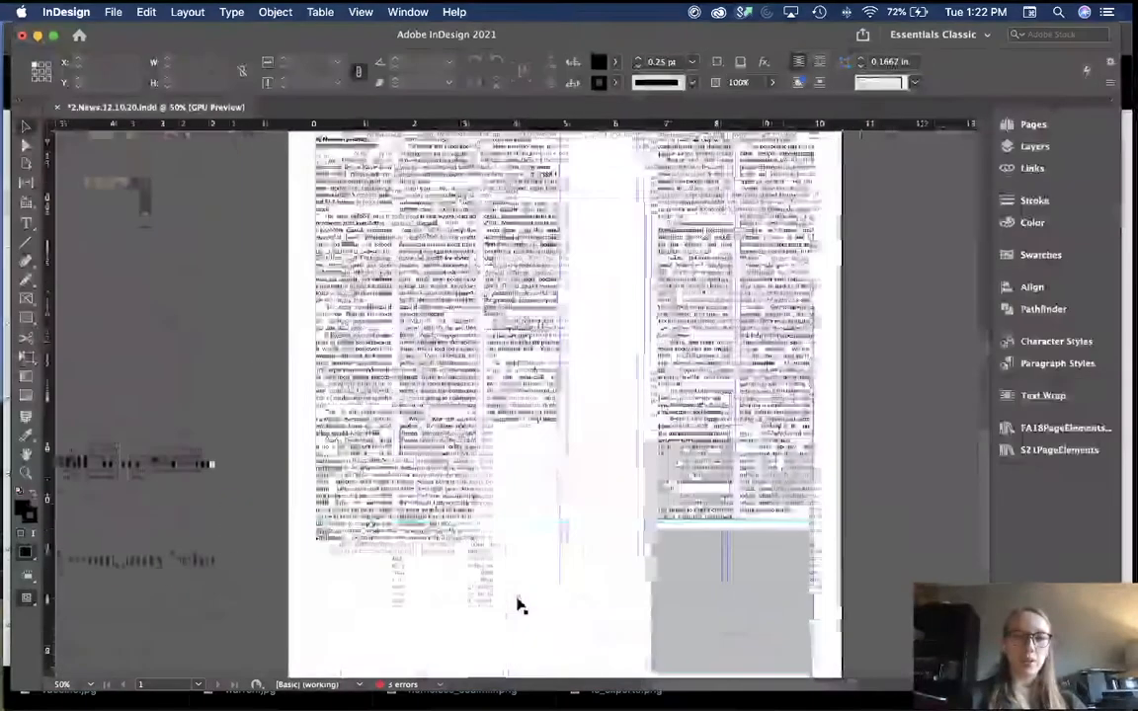
scroll(519, 604, down, 4)
scroll(515, 604, left, 3)
drag(268, 427, 681, 518)
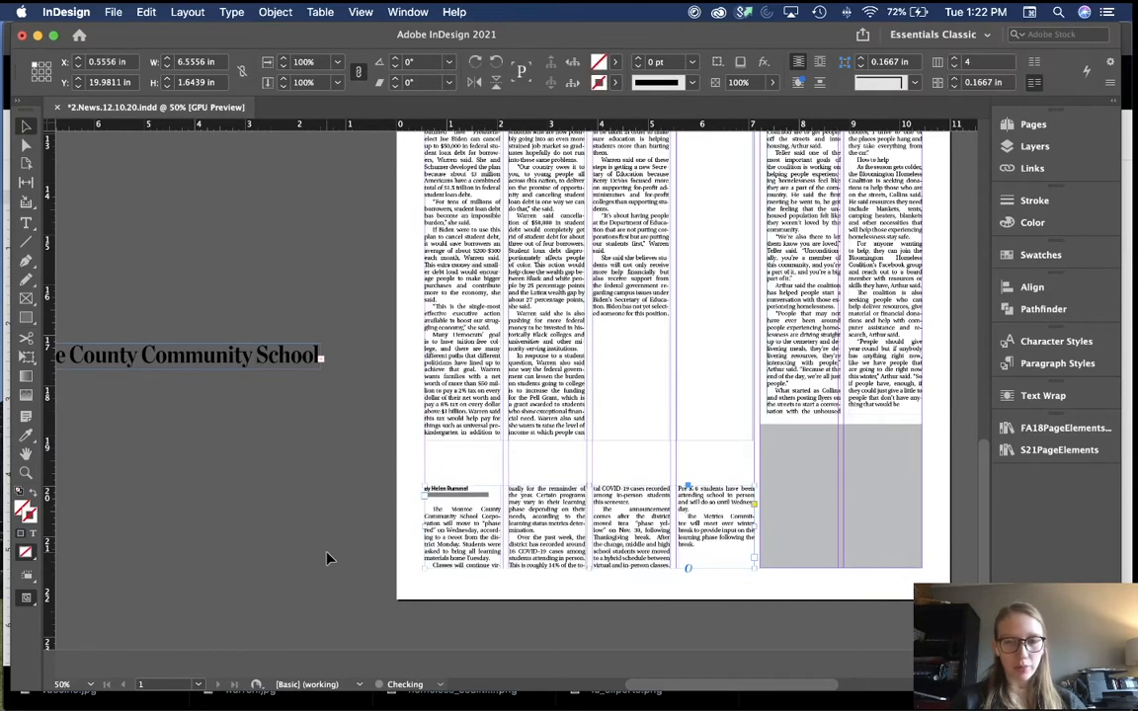
click(289, 394)
drag(270, 363, 702, 486)
Step: Nudge the Monroe headline down two steps to sit just above its four-column story
key(super+1)
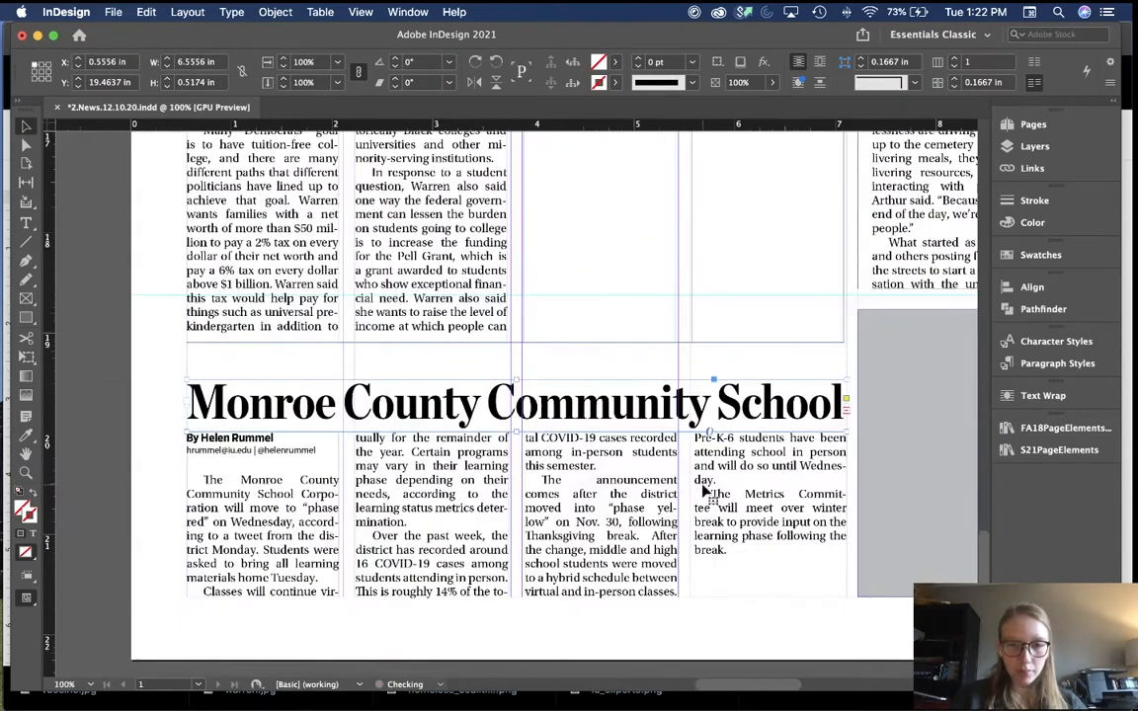
key(Down)
key(Down)
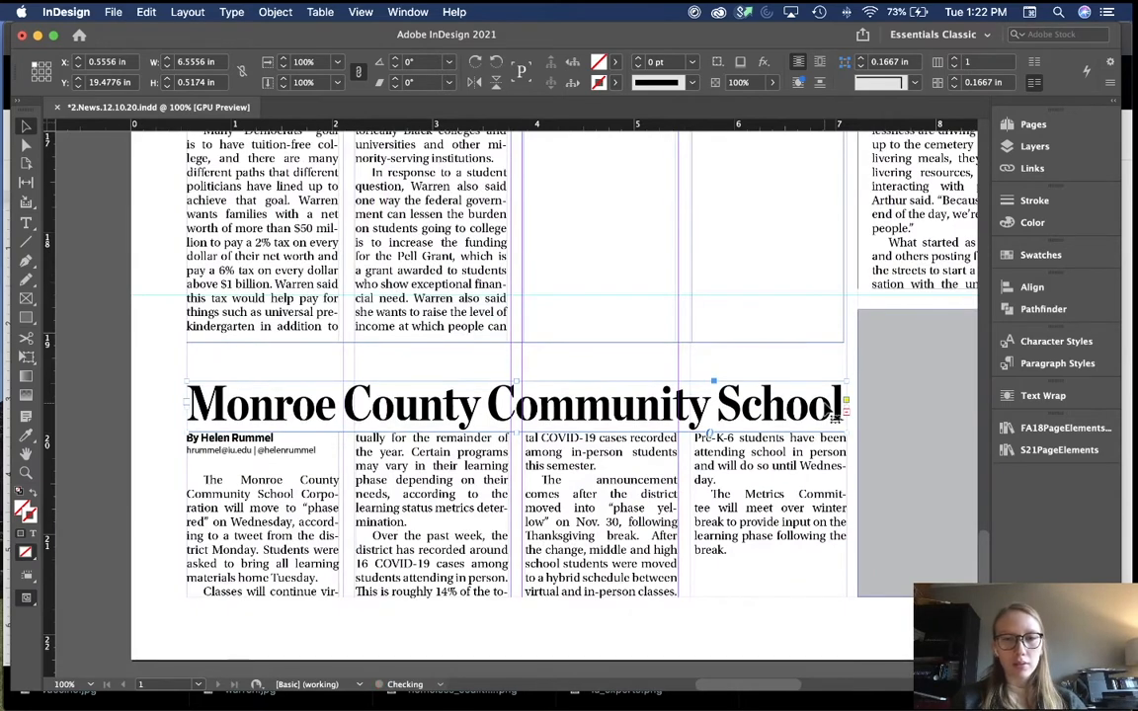
key(Down)
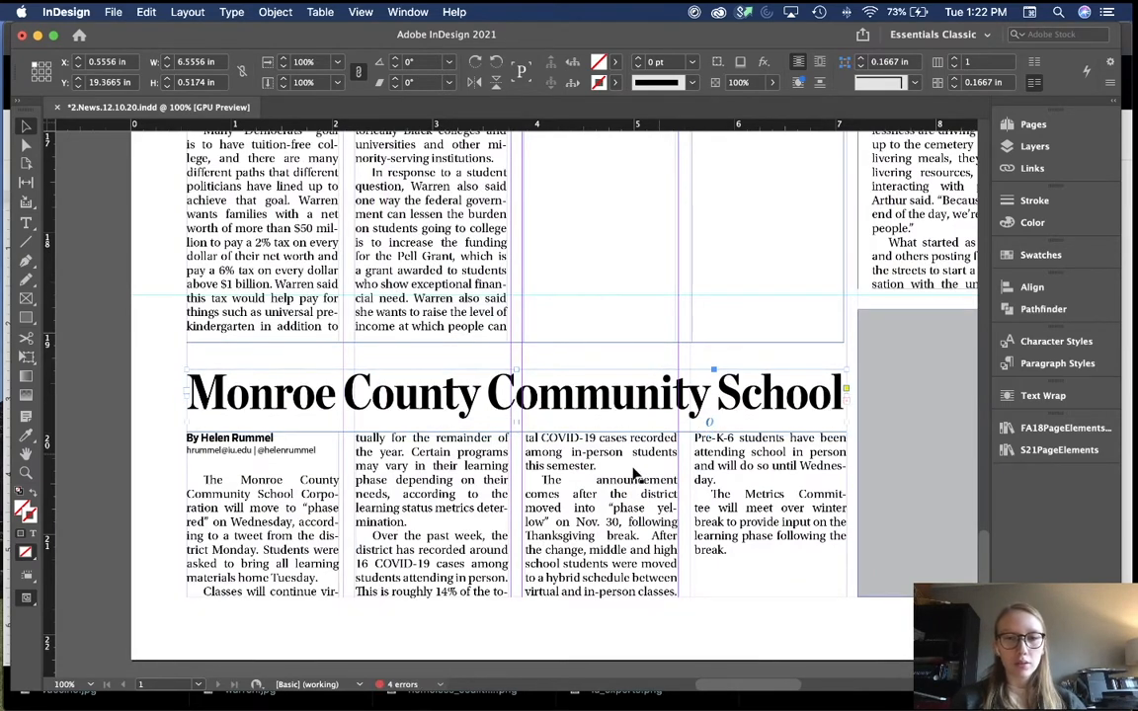
click(614, 484)
click(126, 421)
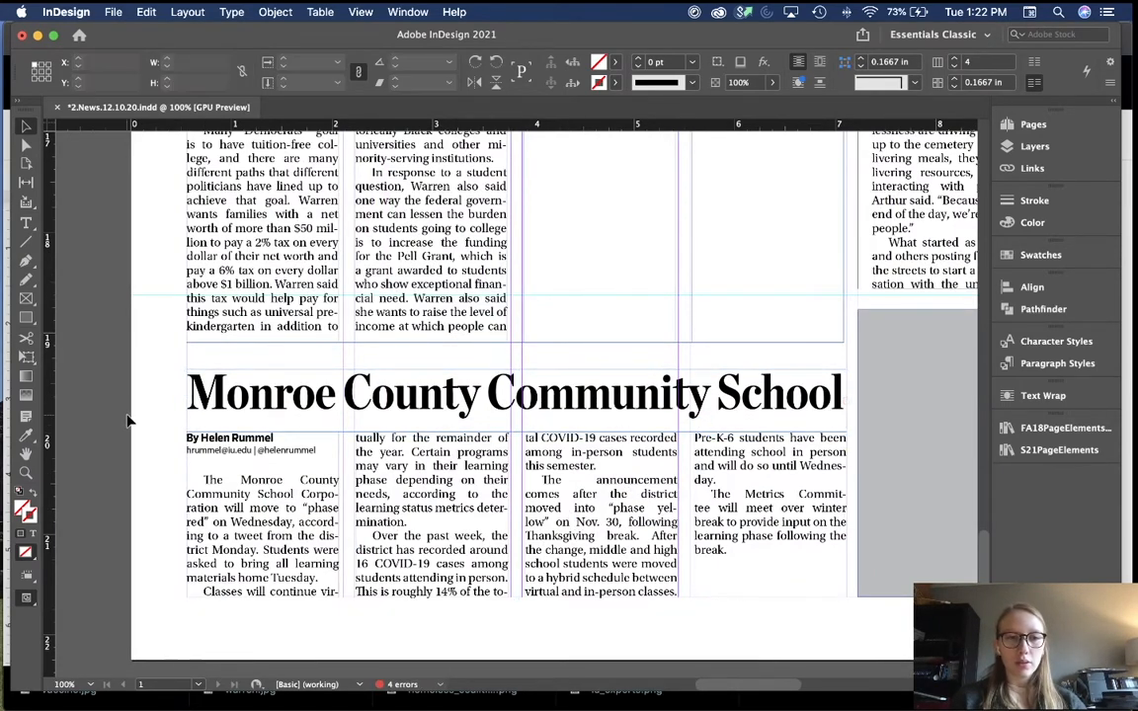
key(super+0)
key(super+equal)
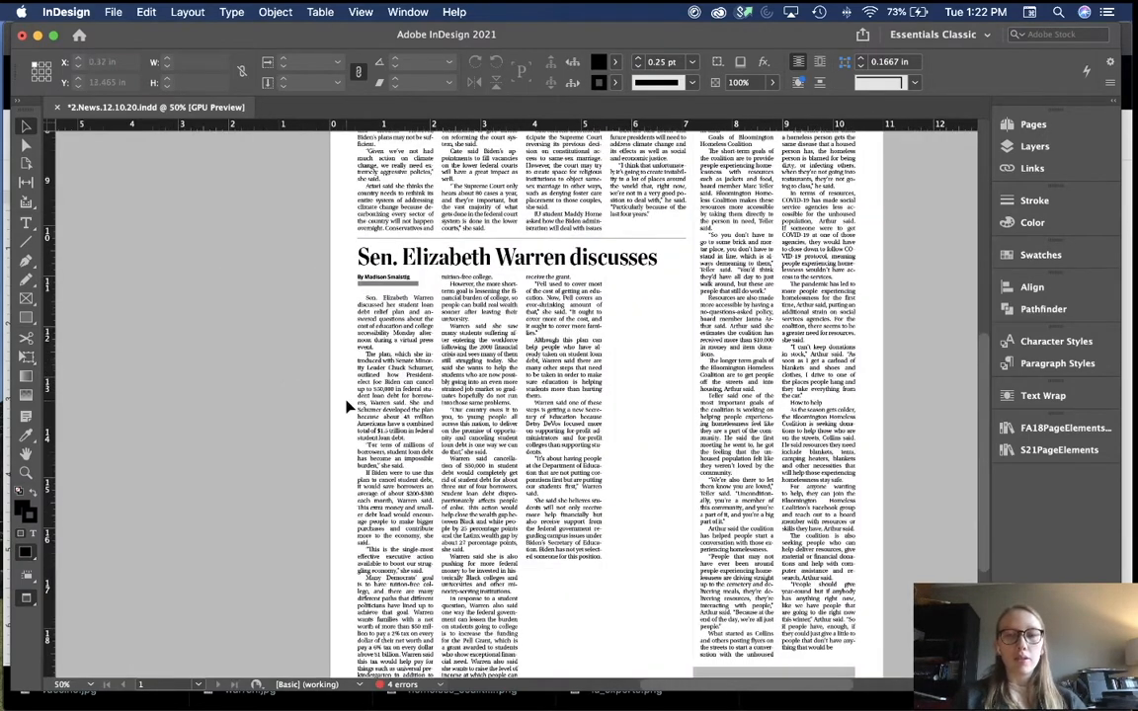
Step: Duplicate the rule above the Warren headline to just above the Monroe headline, then preview the page
scroll(348, 406, down, 2)
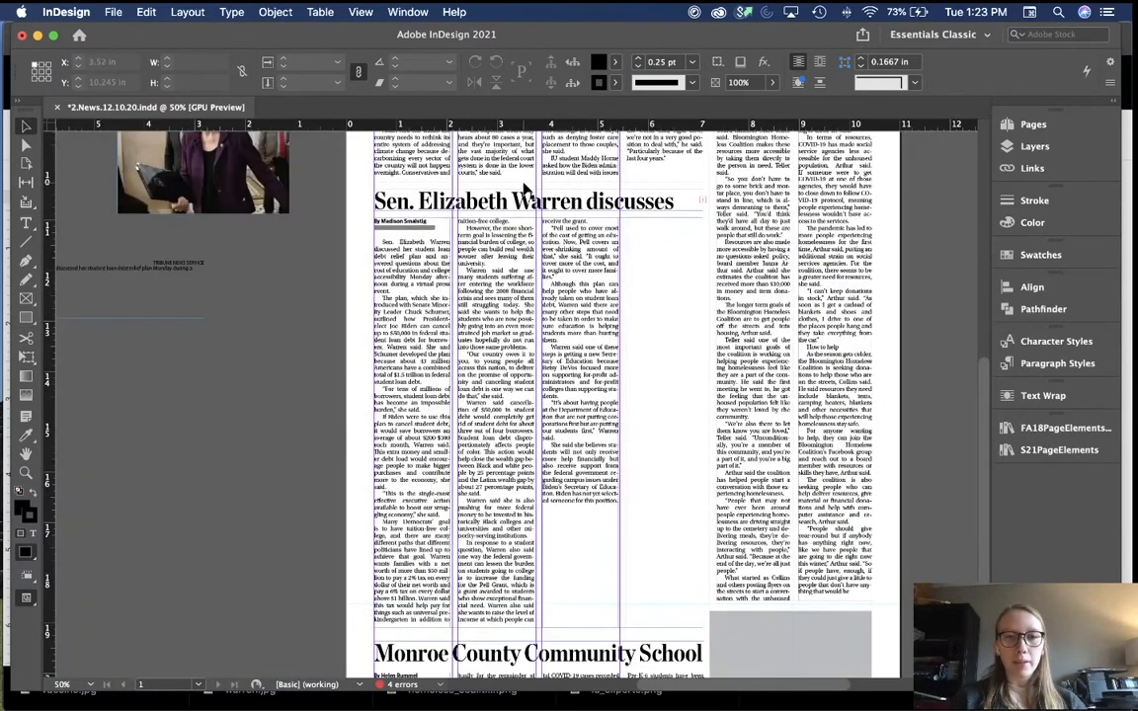
drag(525, 185, 537, 645)
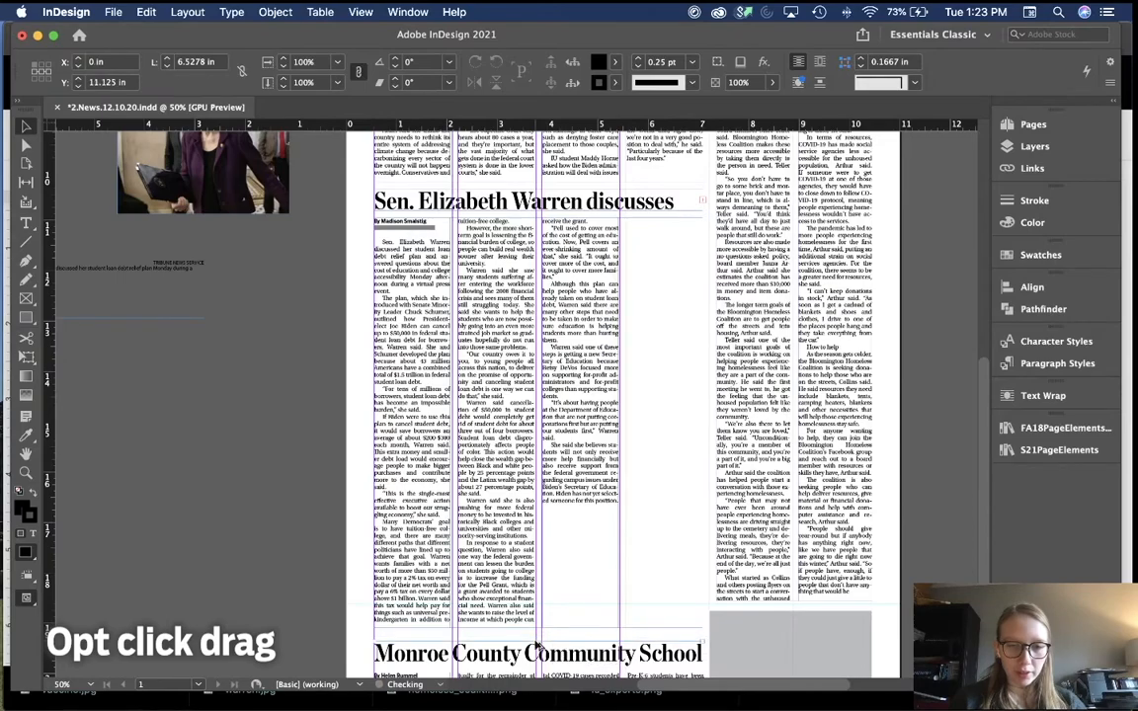
click(261, 528)
key(w)
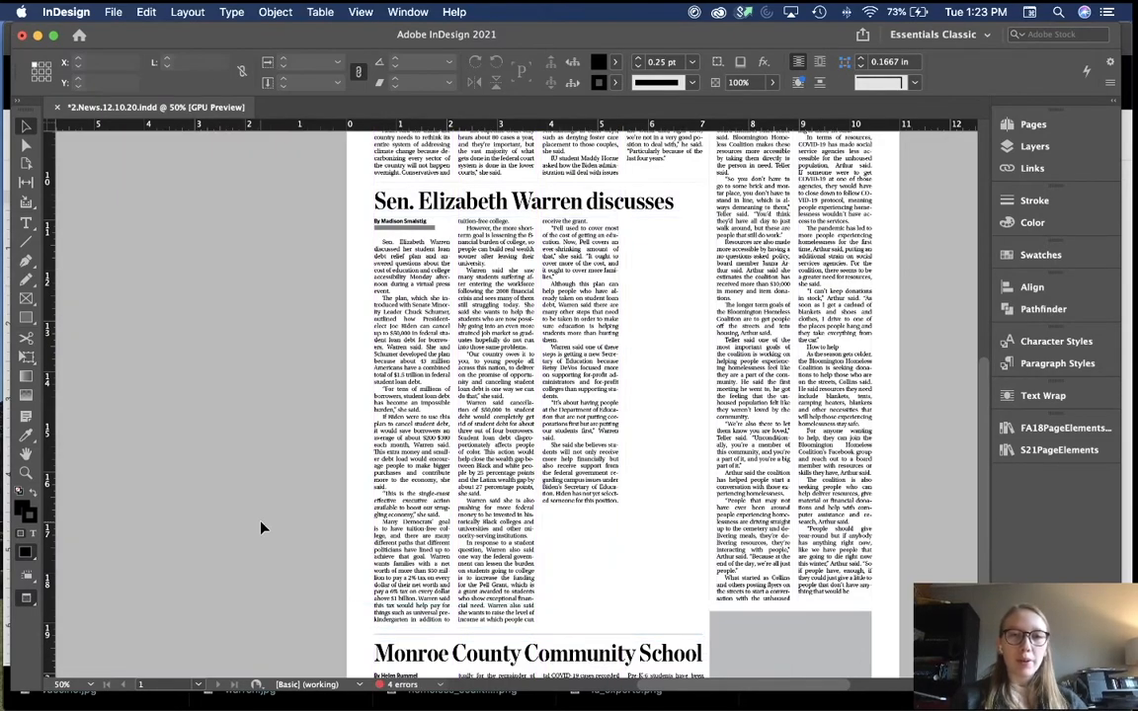
scroll(261, 527, down, 3)
scroll(261, 528, up, 2)
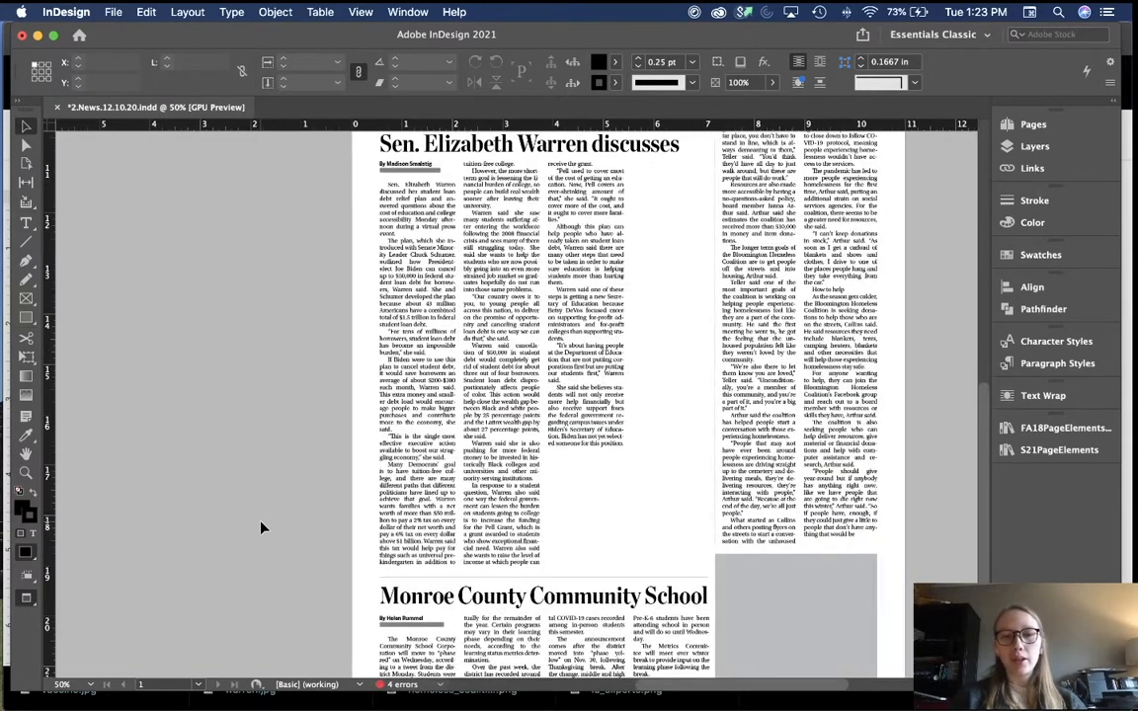
key(super+minus)
scroll(261, 528, up, 3)
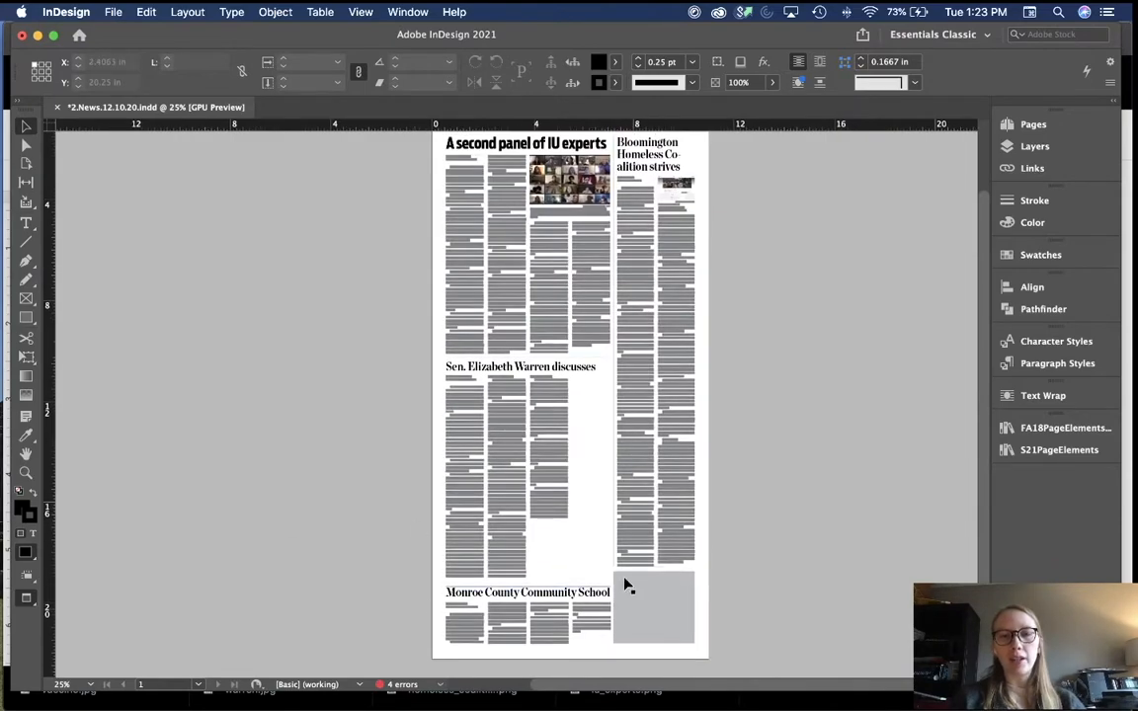
key(super+equal)
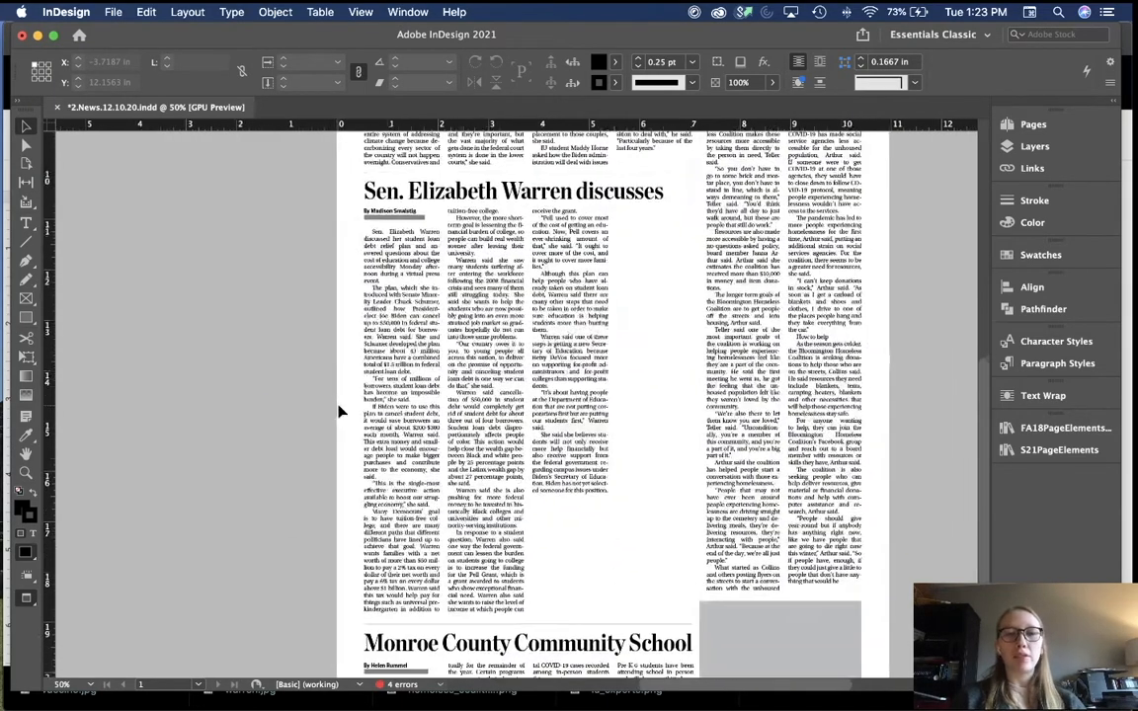
key(w)
scroll(258, 217, up, 1)
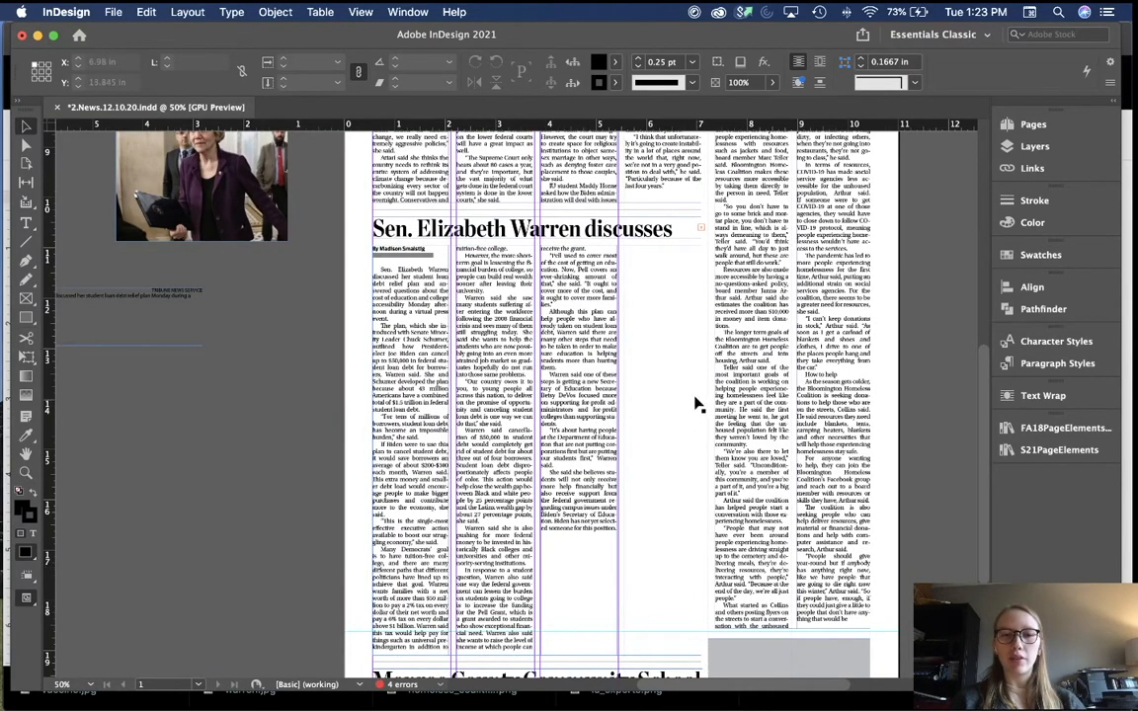
scroll(211, 332, up, 2)
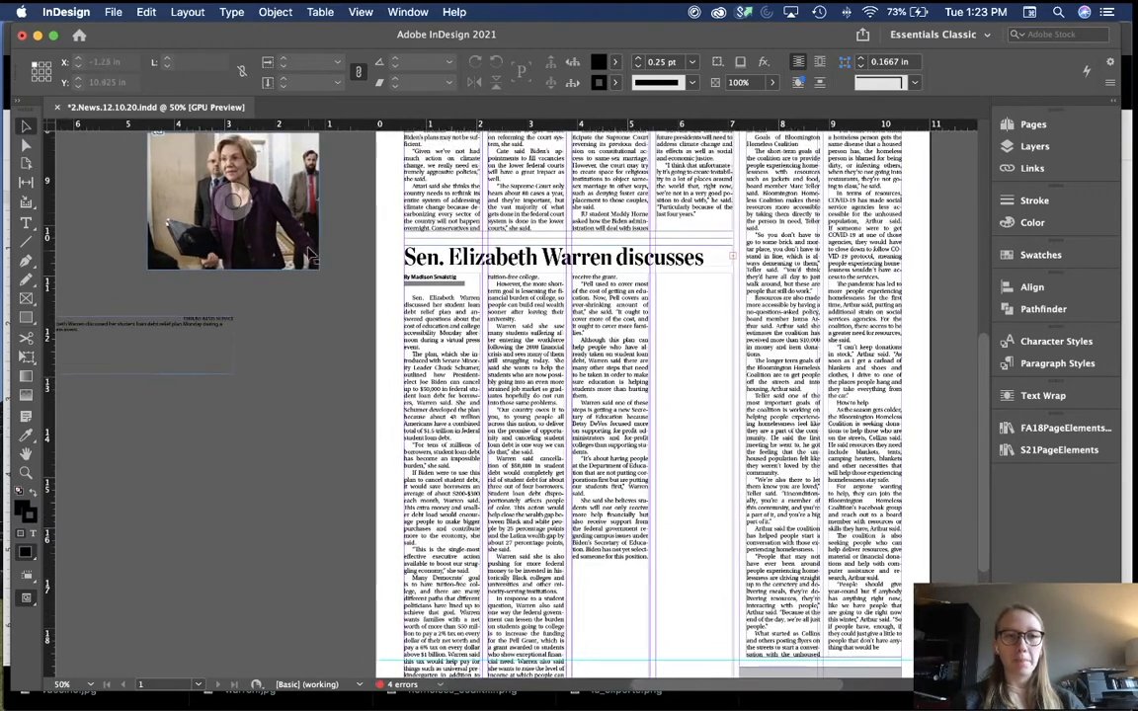
Step: Place and enlarge the Warren photo on the story columns with text wrap and proportional fill
drag(310, 255, 721, 383)
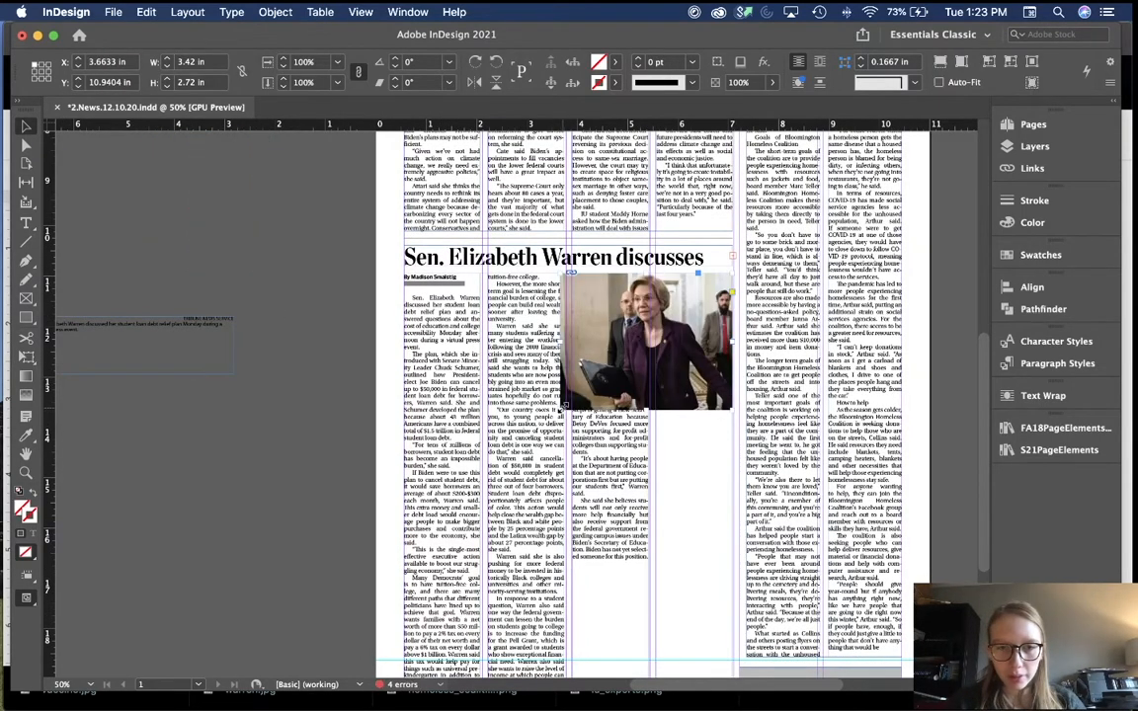
drag(563, 408, 488, 443)
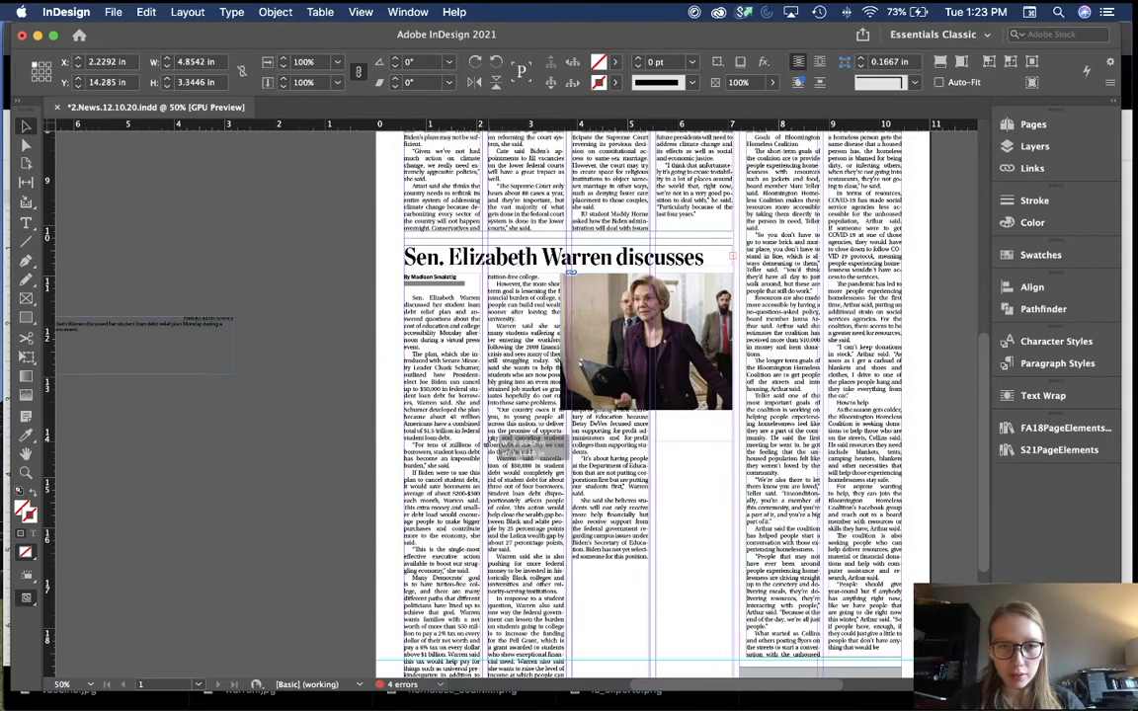
click(1043, 395)
click(837, 414)
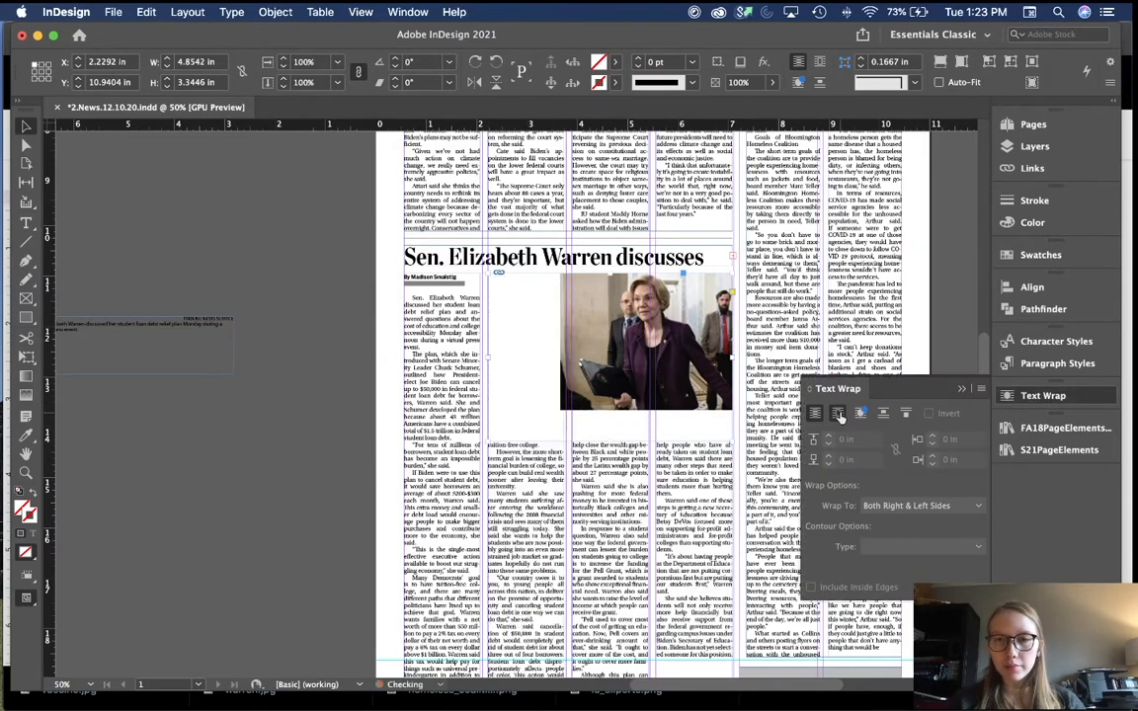
key(super+alt+shift+c)
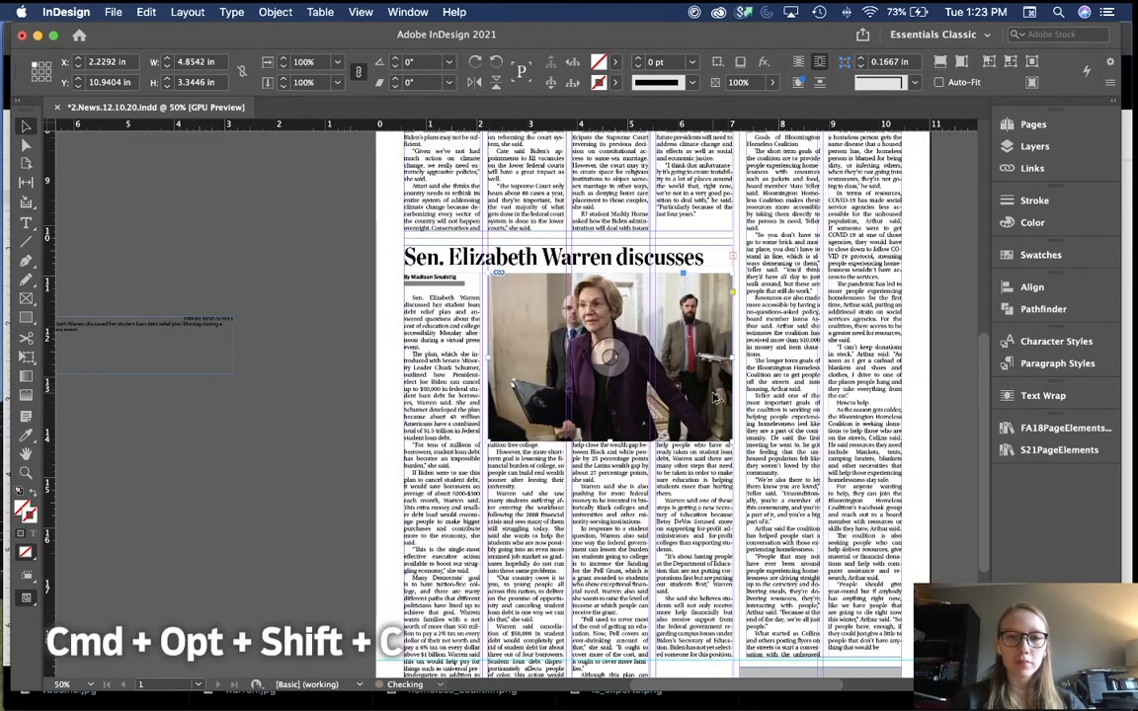
click(181, 416)
scroll(182, 416, down, 3)
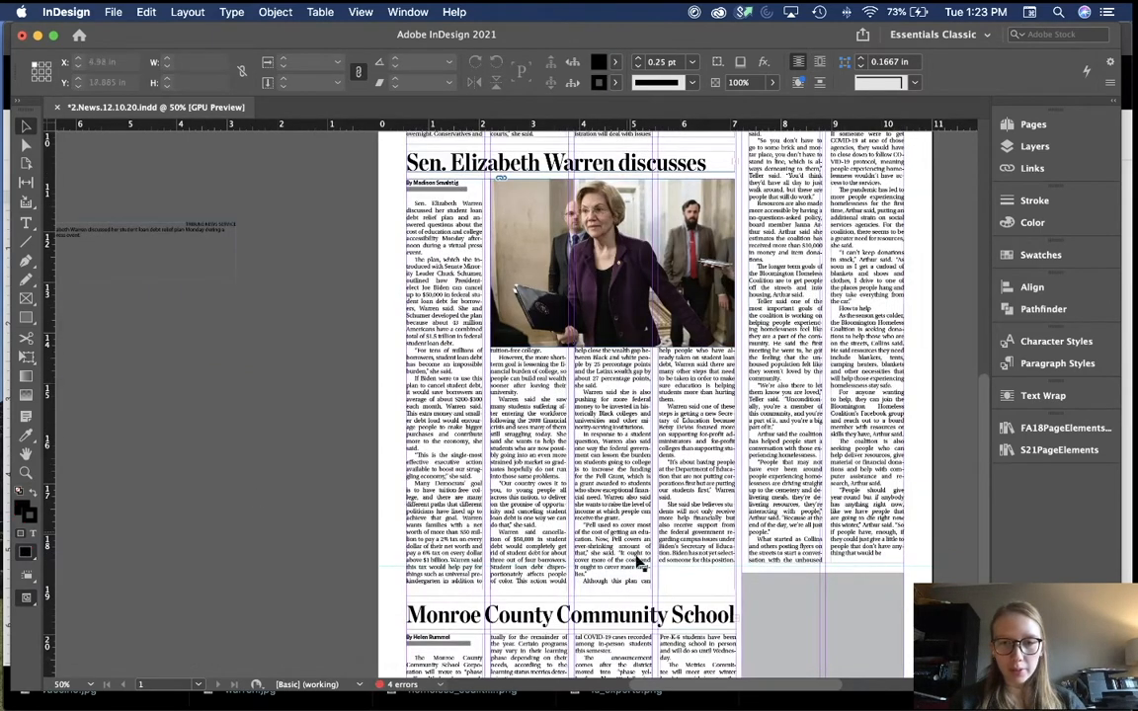
Step: Put the caption under the photo with text wrap, widened to the photo width and fit to its line
drag(175, 244, 670, 373)
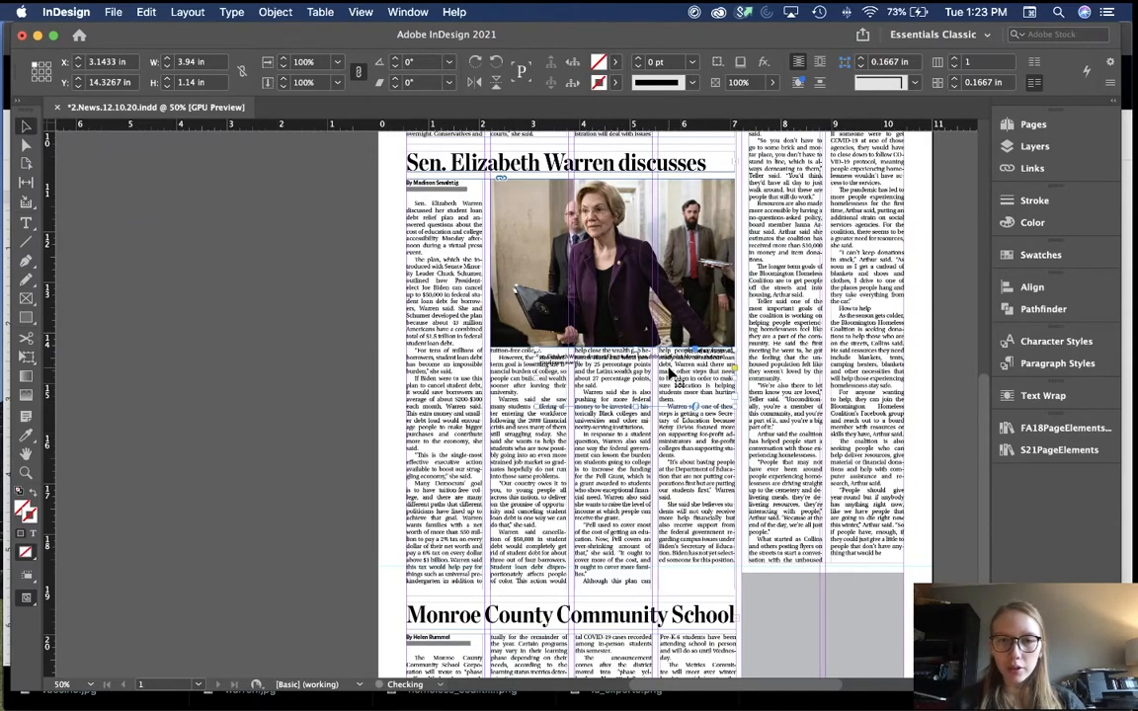
click(1040, 395)
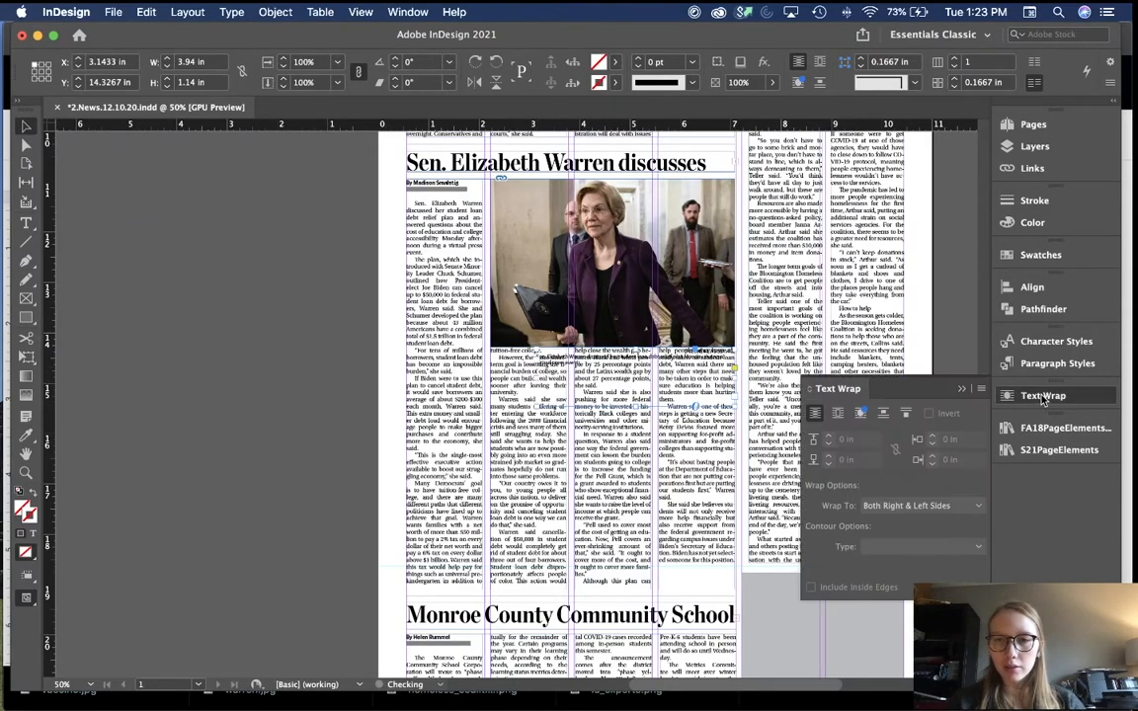
click(838, 413)
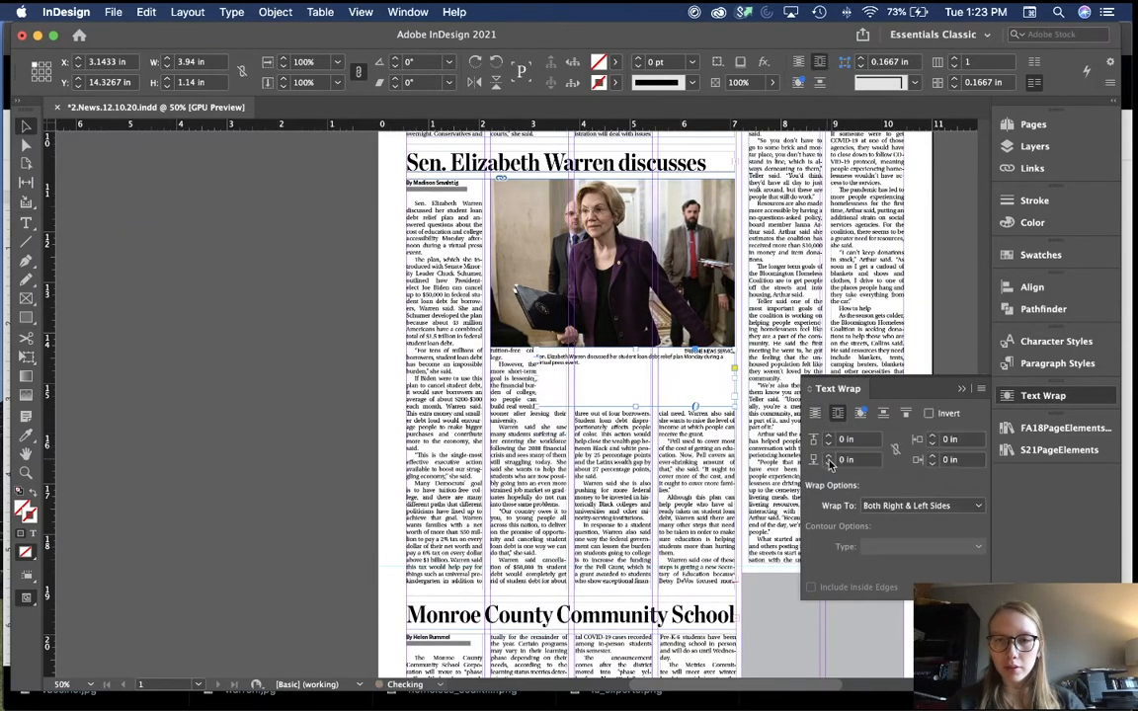
click(960, 391)
drag(535, 378, 491, 378)
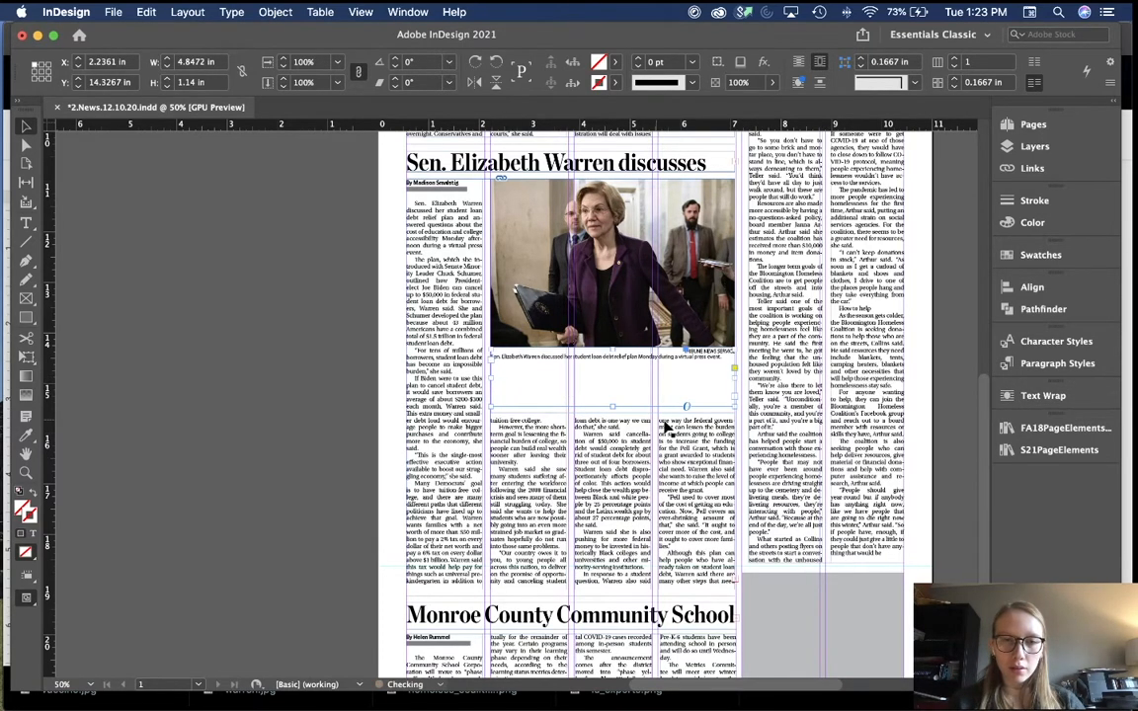
double_click(612, 407)
click(680, 539)
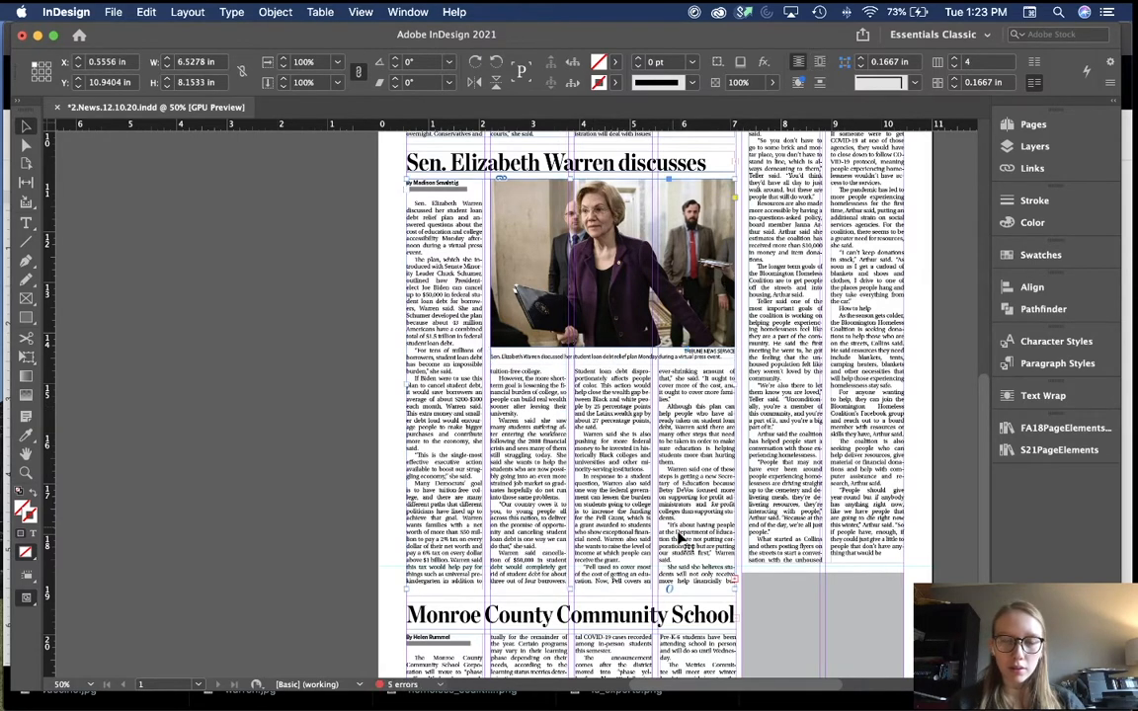
Step: Flow the Warren story's overset text into a new frame on the pasteboard beside the page
click(292, 351)
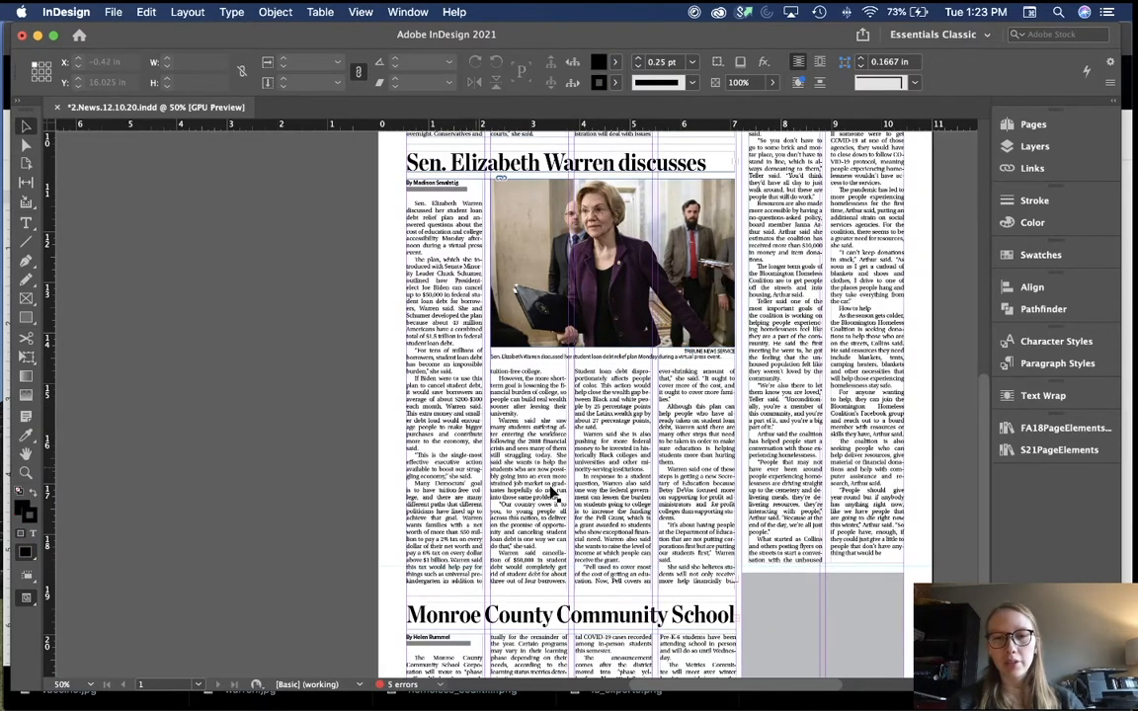
click(614, 509)
click(735, 583)
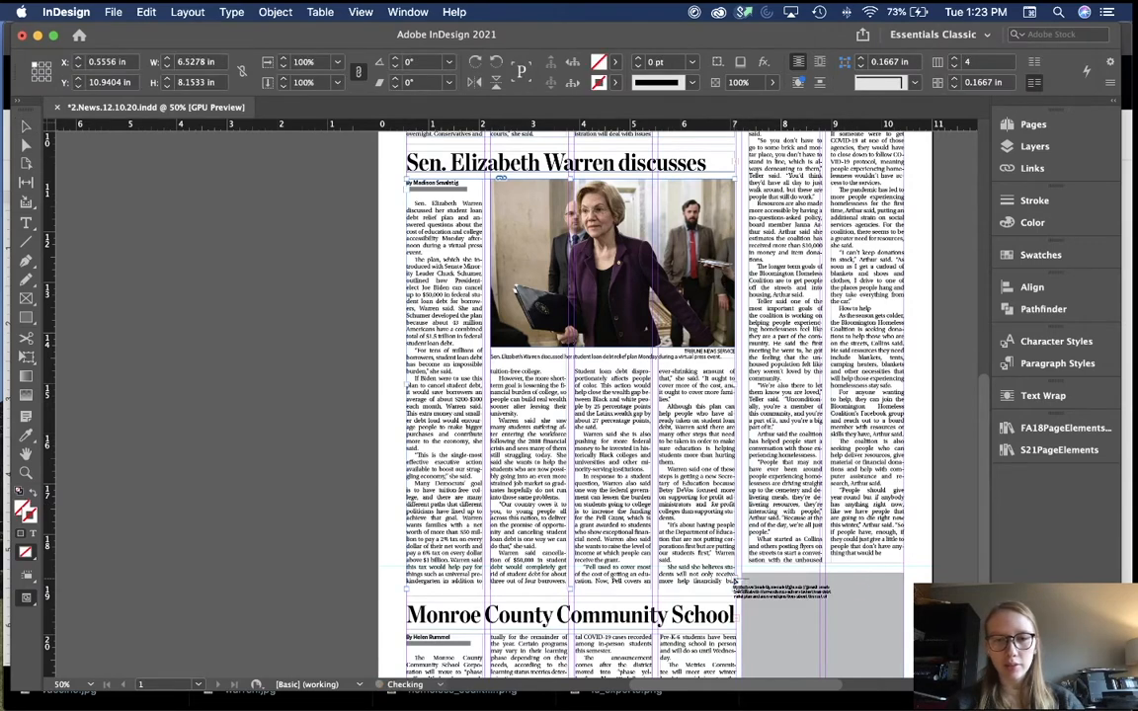
click(265, 326)
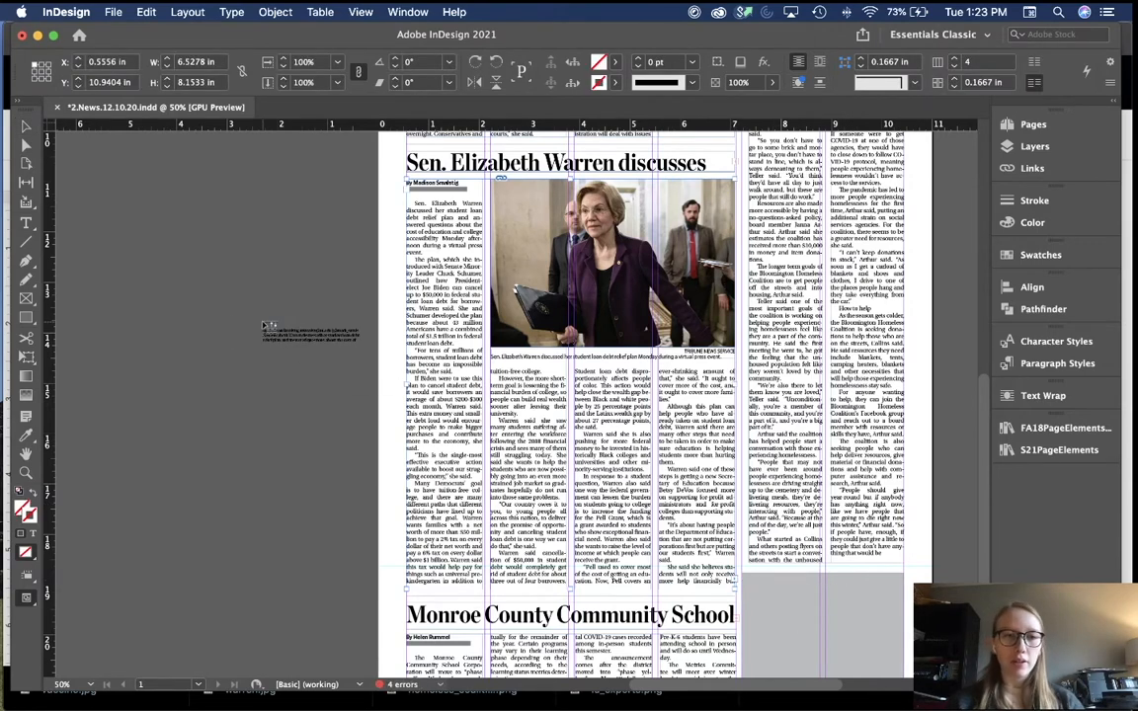
click(199, 294)
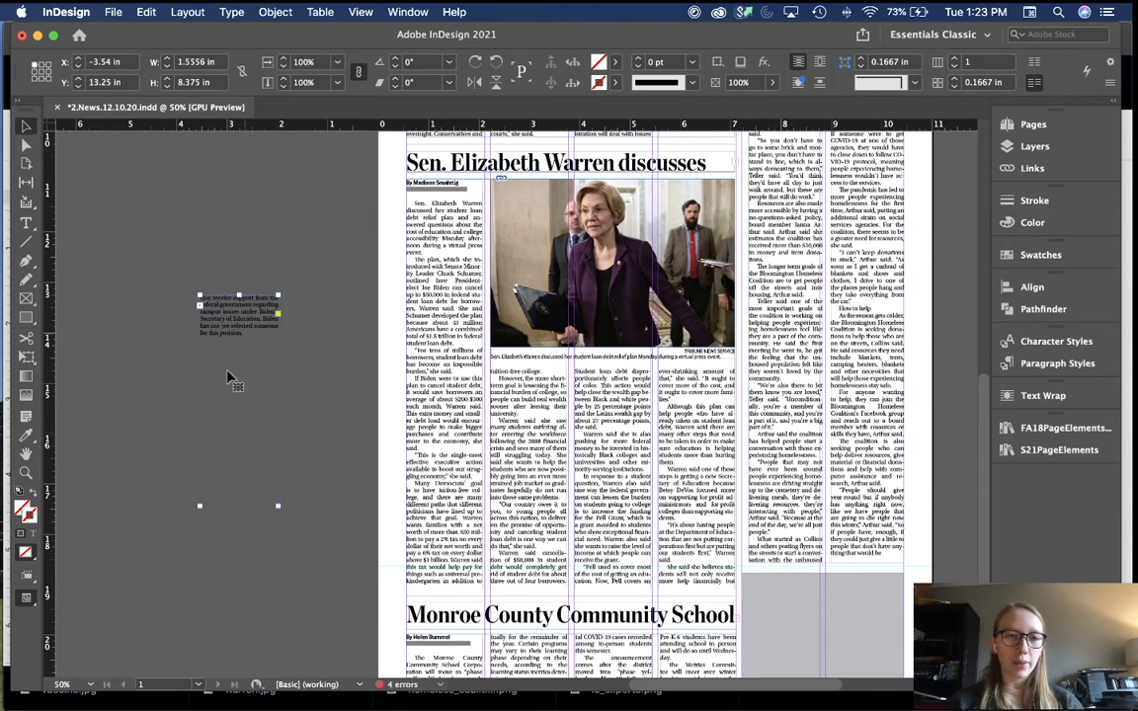
click(313, 374)
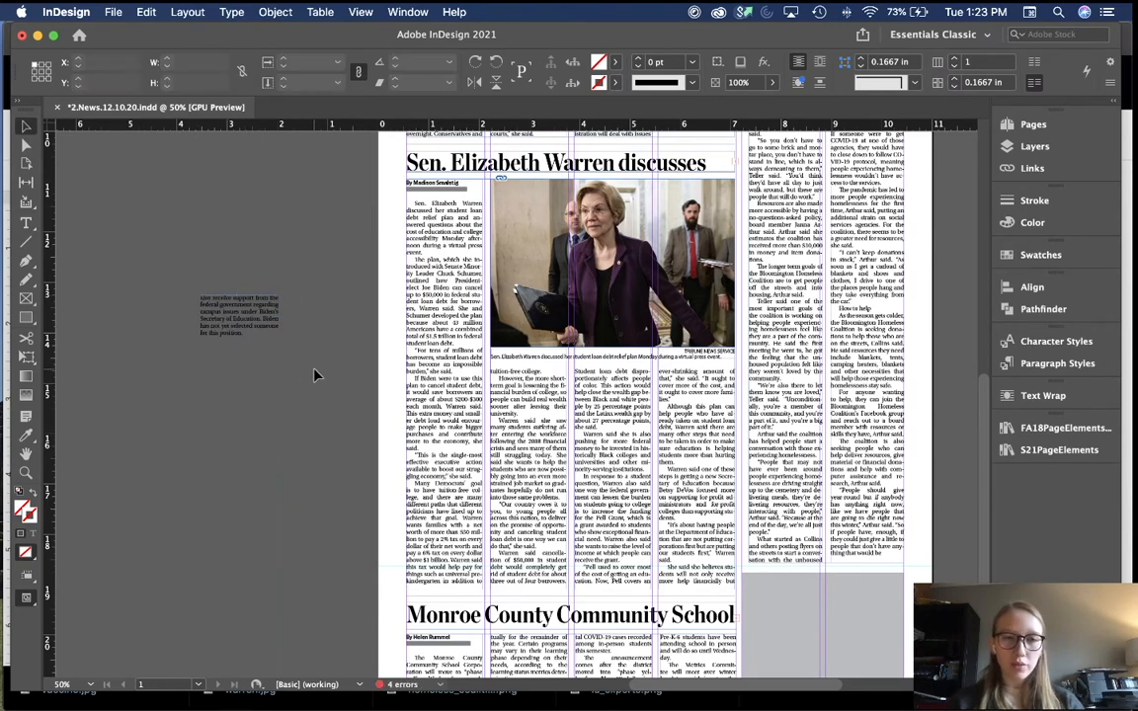
Step: Fine-tune the Warren photo and caption positions with small arrow-key nudges
click(515, 339)
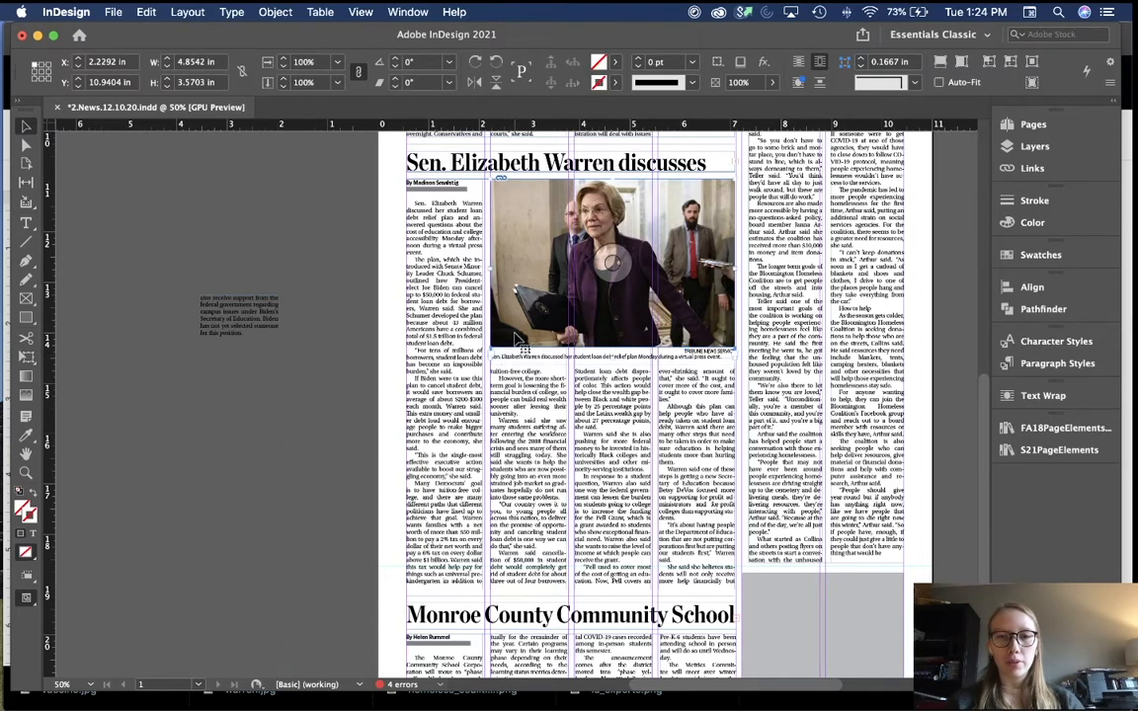
key(shift+Up)
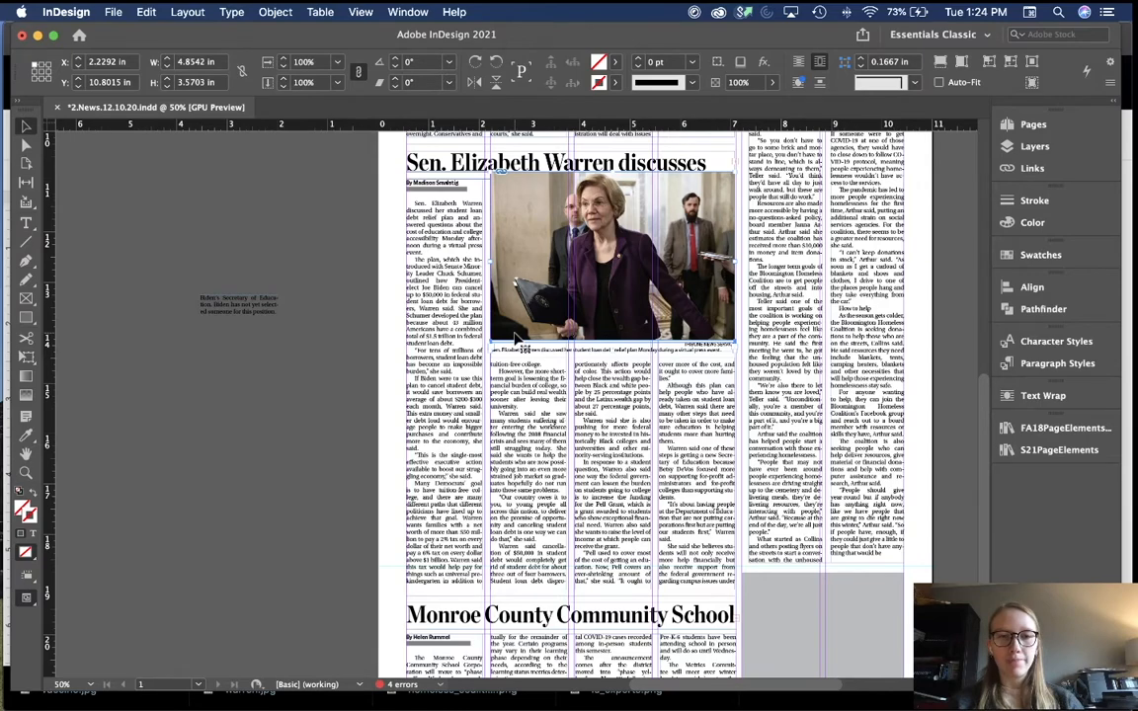
click(343, 366)
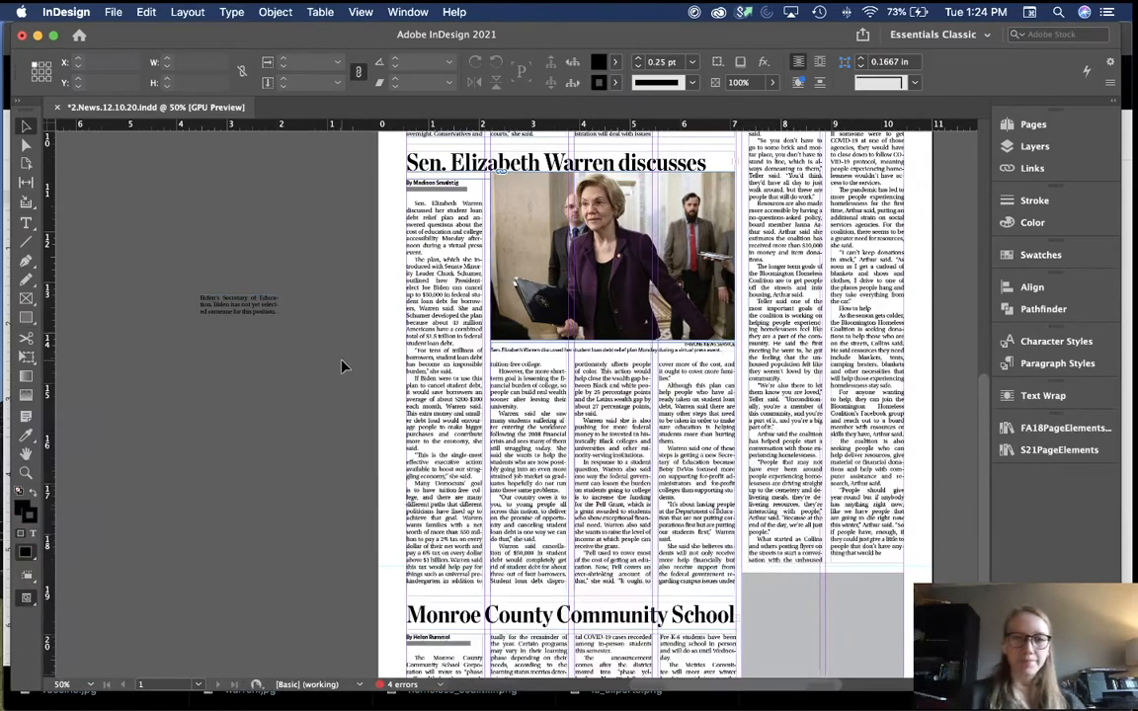
key(super+equal)
click(476, 415)
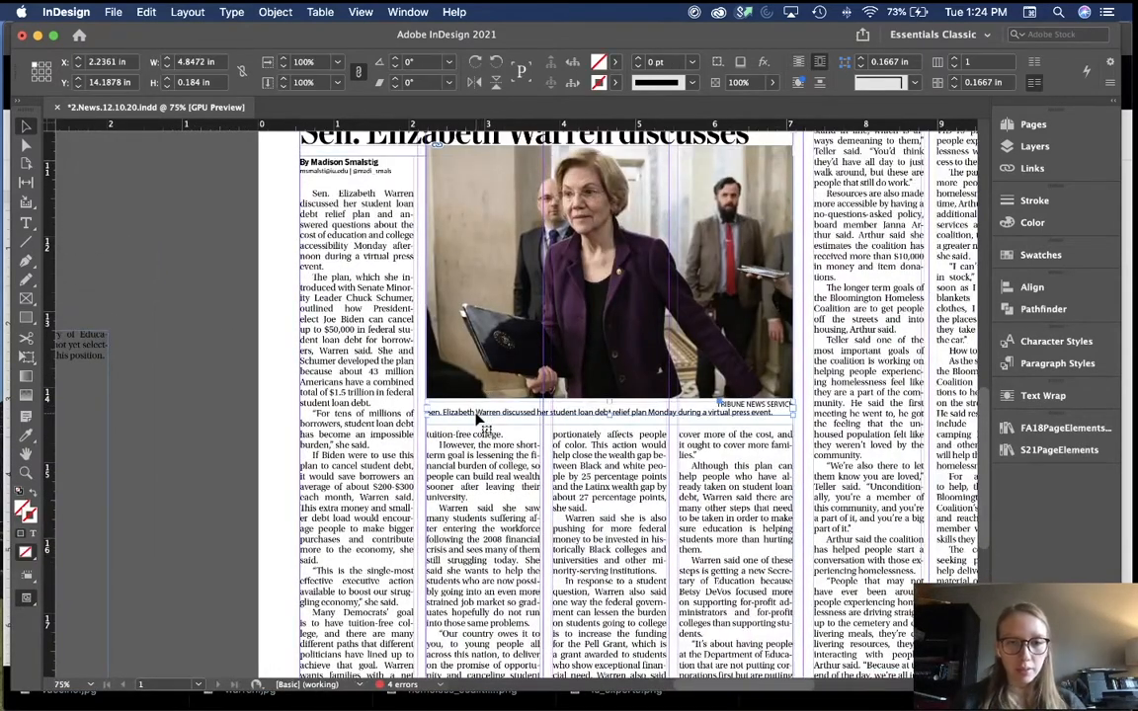
key(super+equal)
key(super+equal)
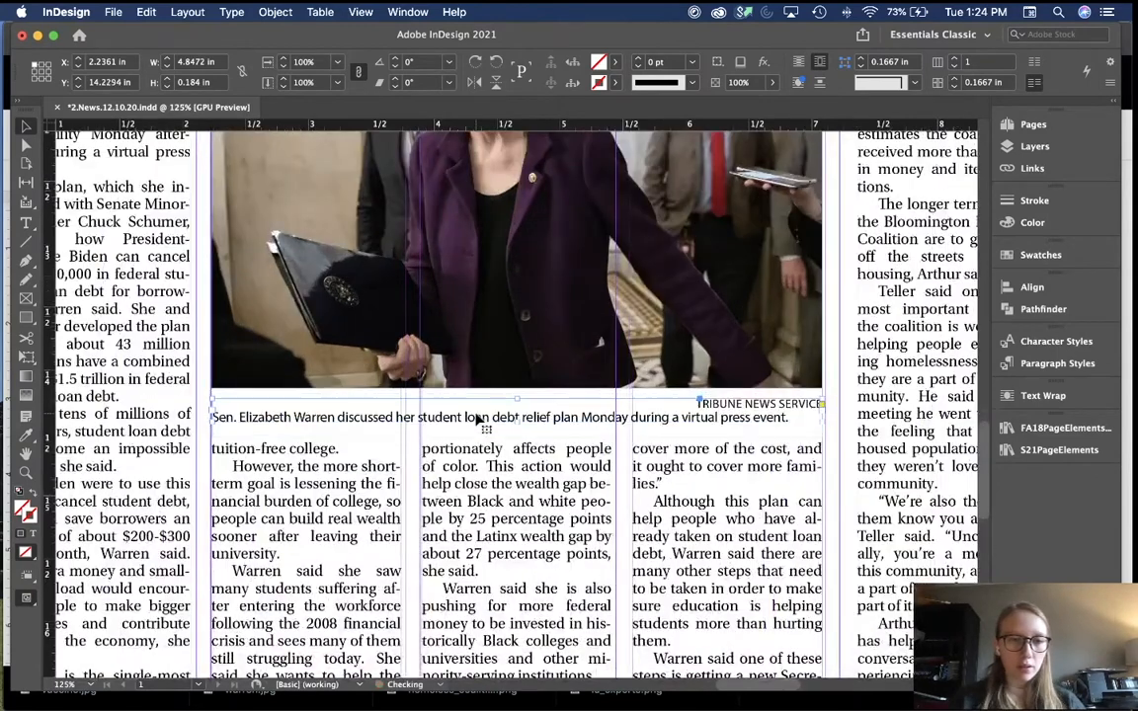
key(Up)
key(Down)
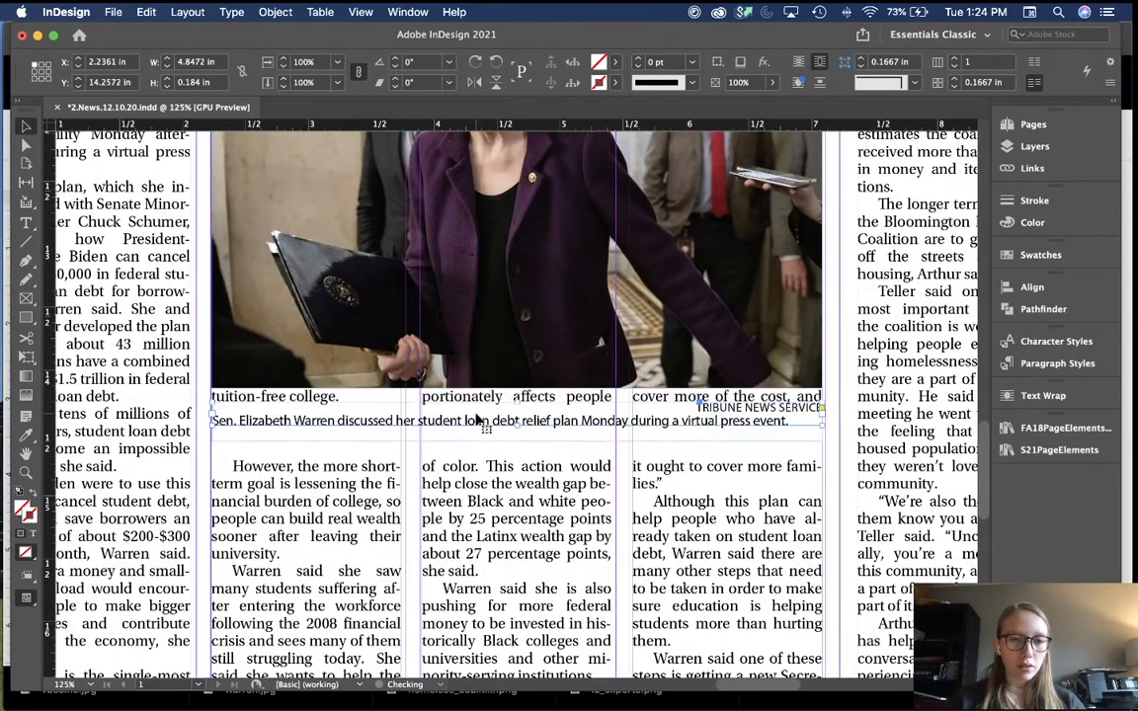
click(469, 363)
key(Down)
key(Down)
key(Down)
key(Down)
key(Down)
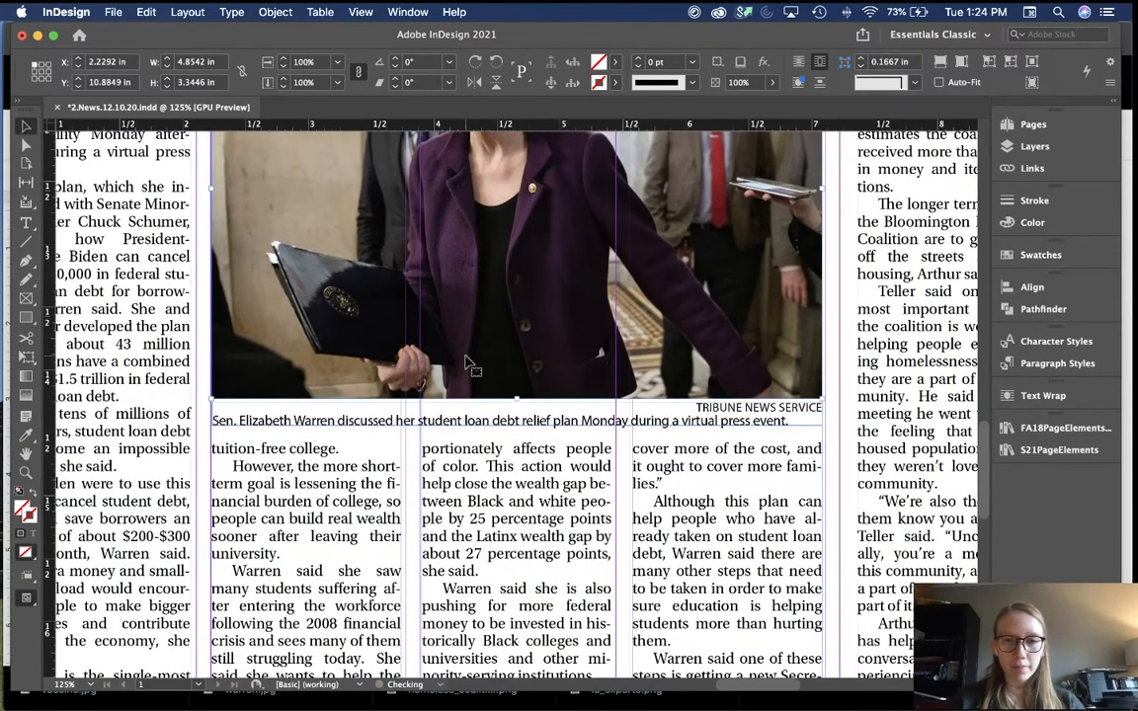
scroll(469, 364, up, 5)
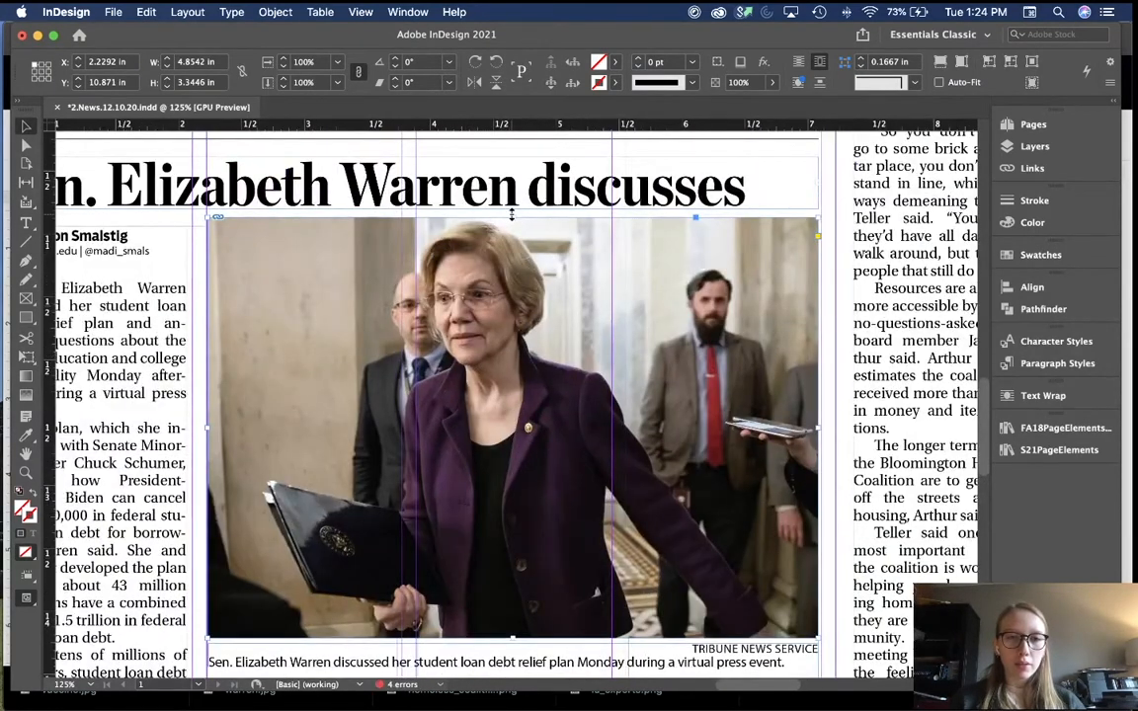
Step: Crop the photo frame's top, fill it proportionally, and enlarge the image for a tighter crop
drag(512, 214, 511, 226)
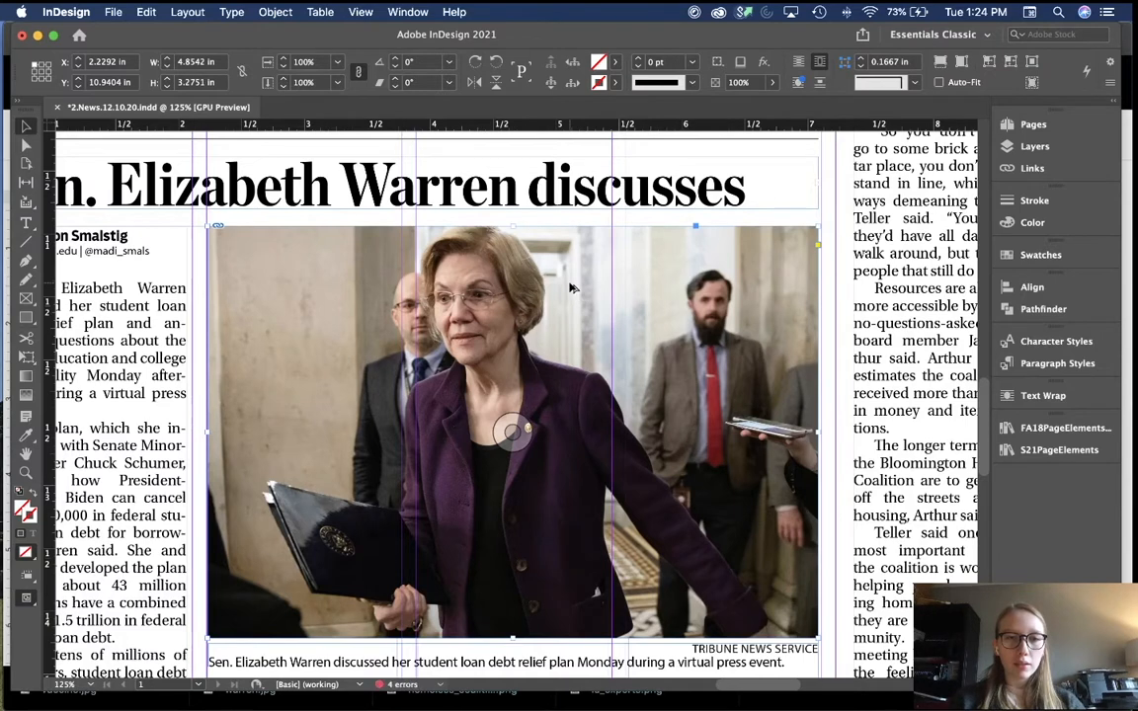
key(alt+shift+super+c)
double_click(575, 289)
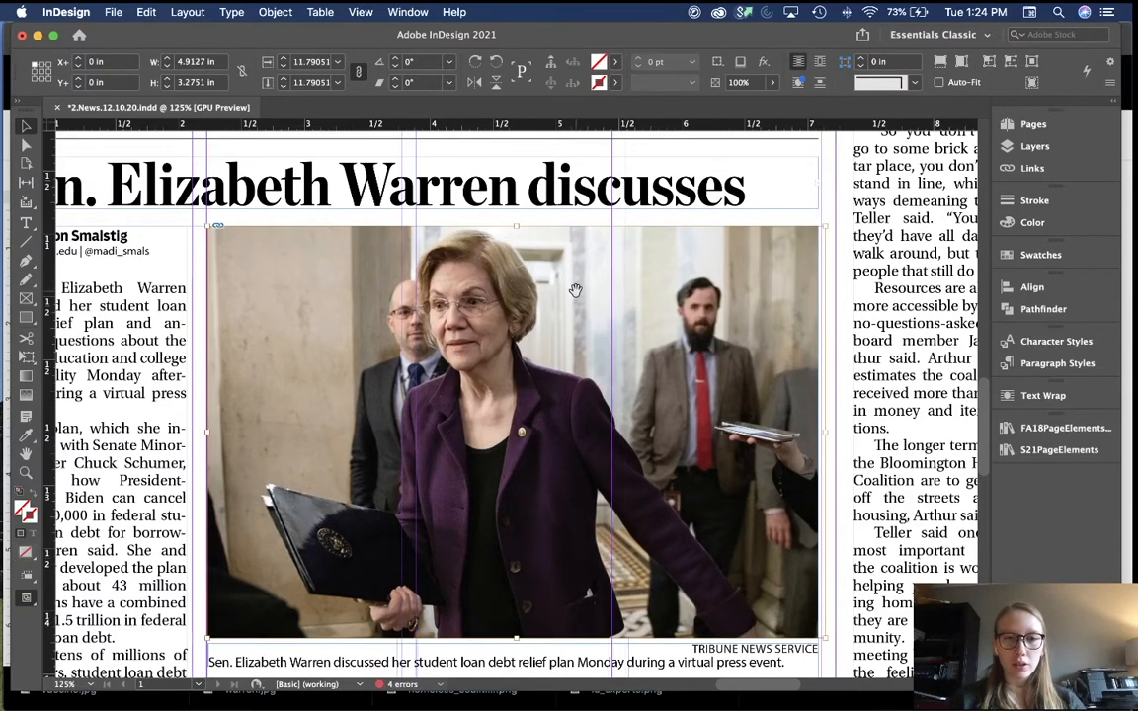
key(super+minus)
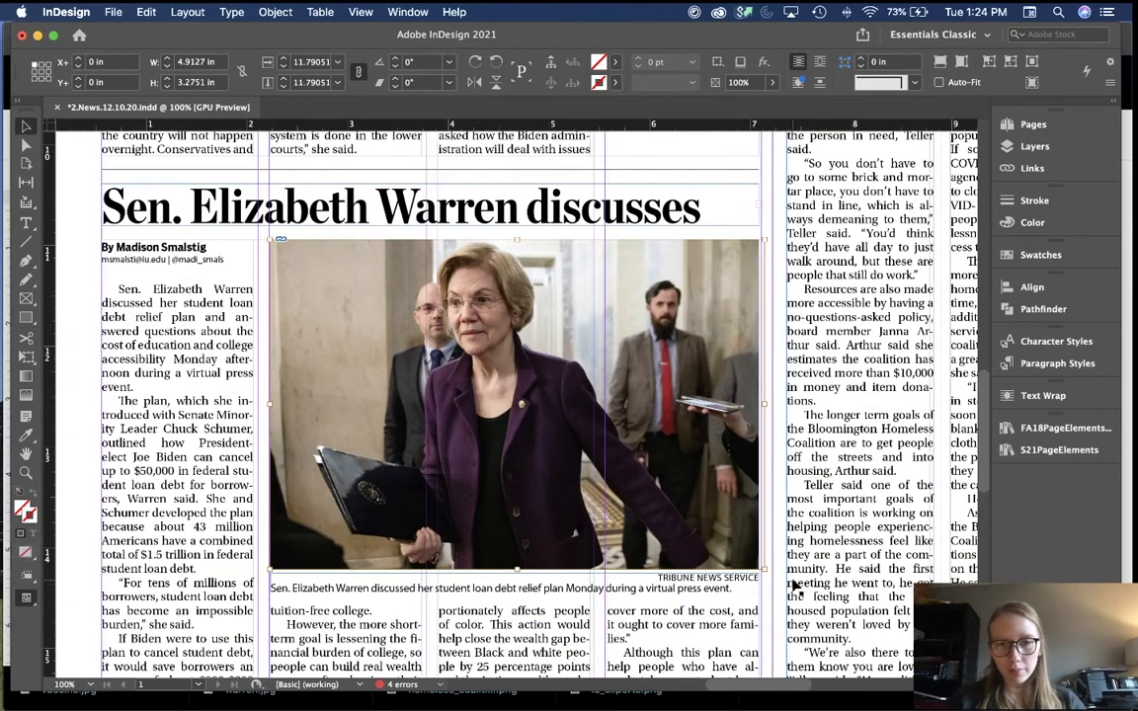
drag(763, 570, 785, 584)
key(alt+shift+super+c)
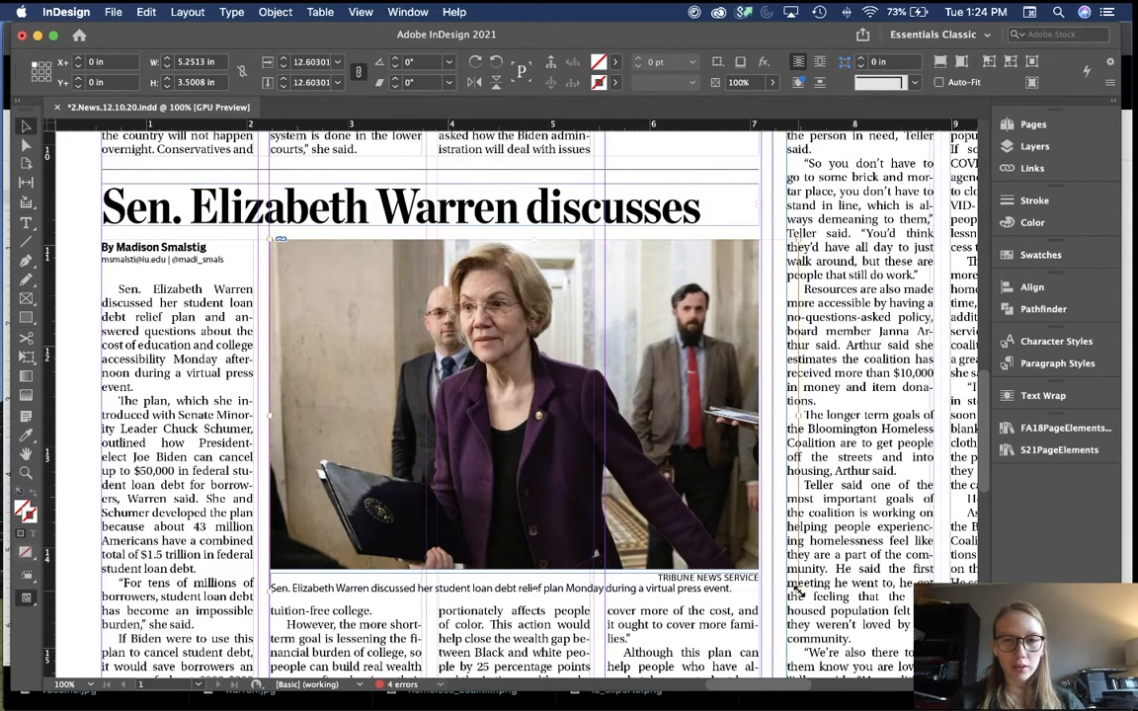
drag(799, 591, 808, 599)
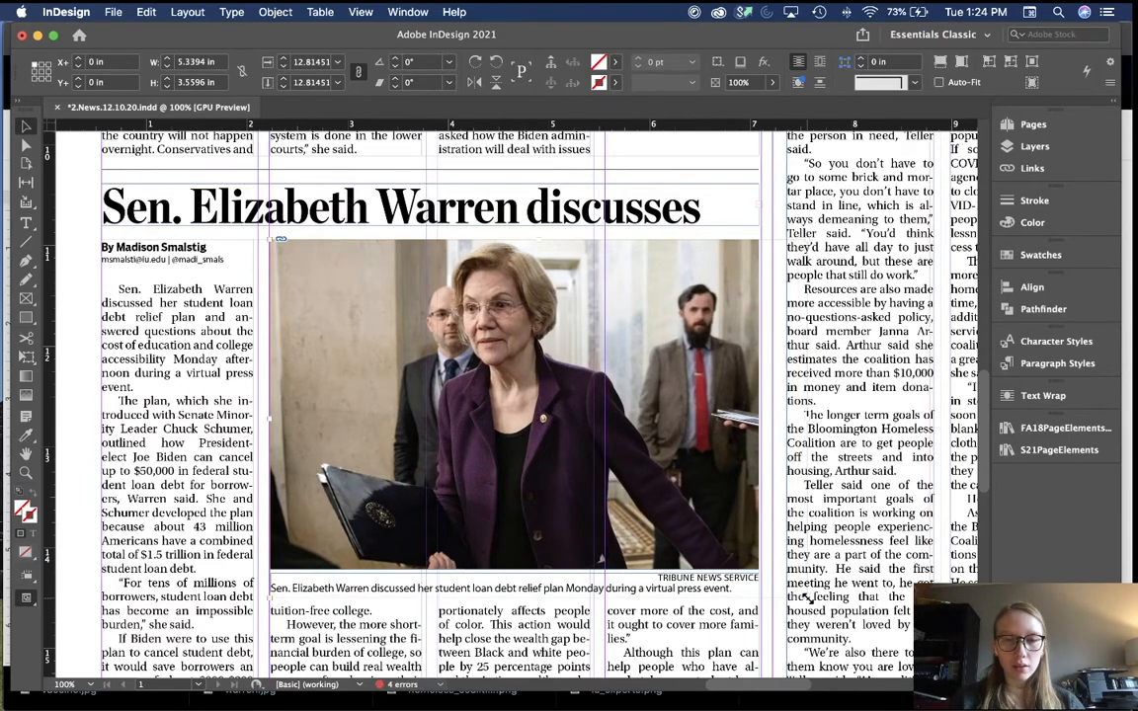
key(super+minus)
click(162, 342)
Step: Delete the leftover text frame sitting on the pasteboard beside the page
key(w)
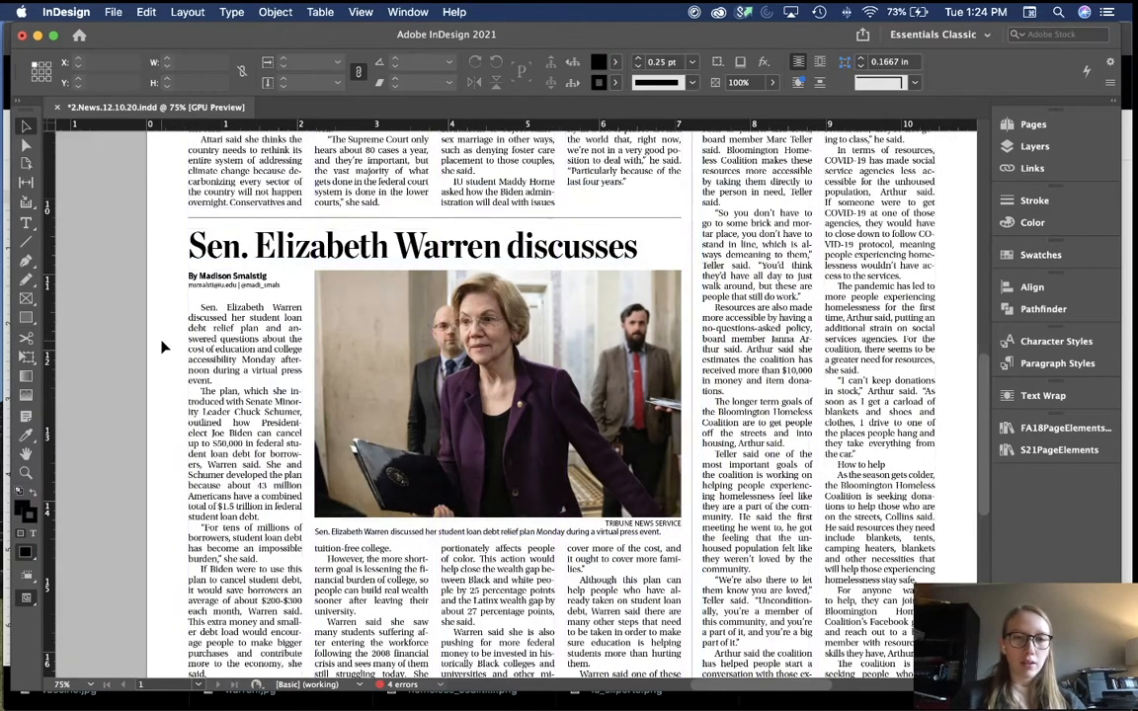
key(super+minus)
key(w)
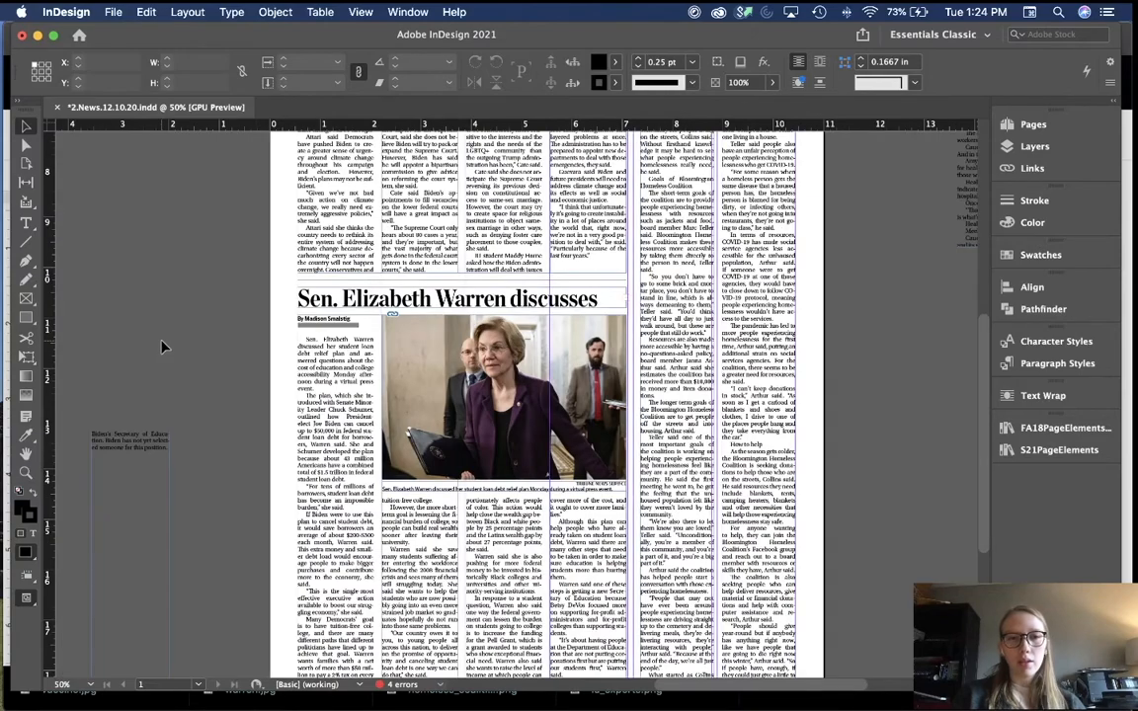
scroll(162, 342, down, 2)
scroll(162, 342, left, 1)
scroll(226, 420, down, 3)
scroll(225, 420, right, 1)
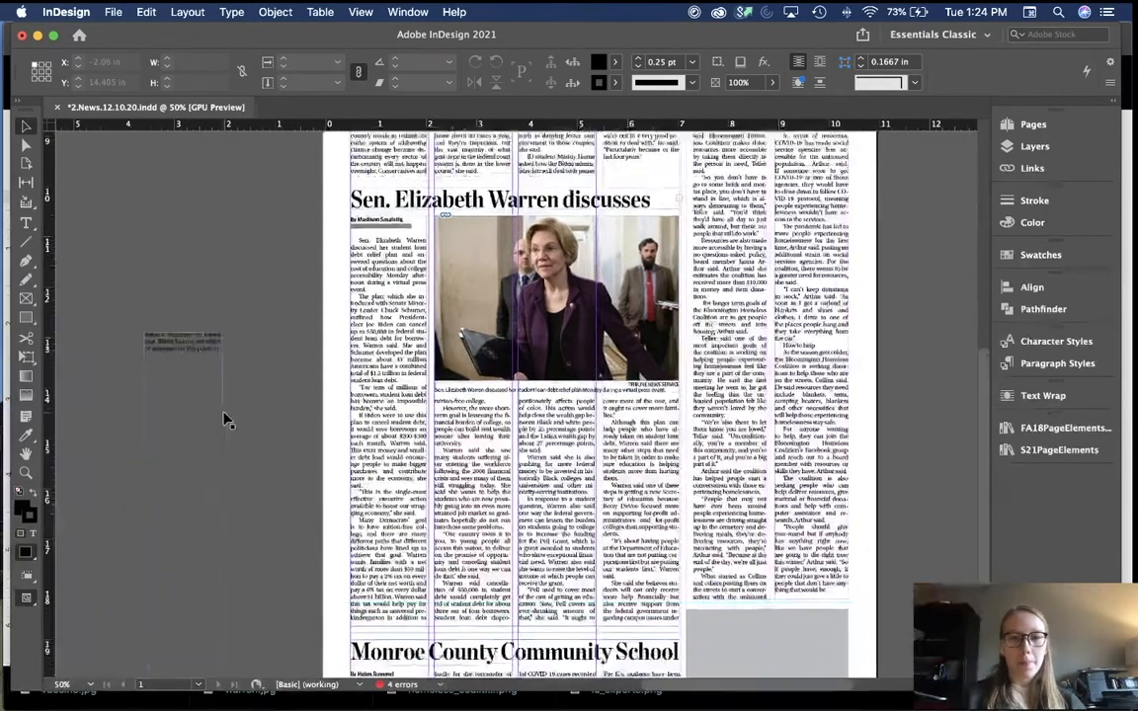
click(160, 394)
key(BackSpace)
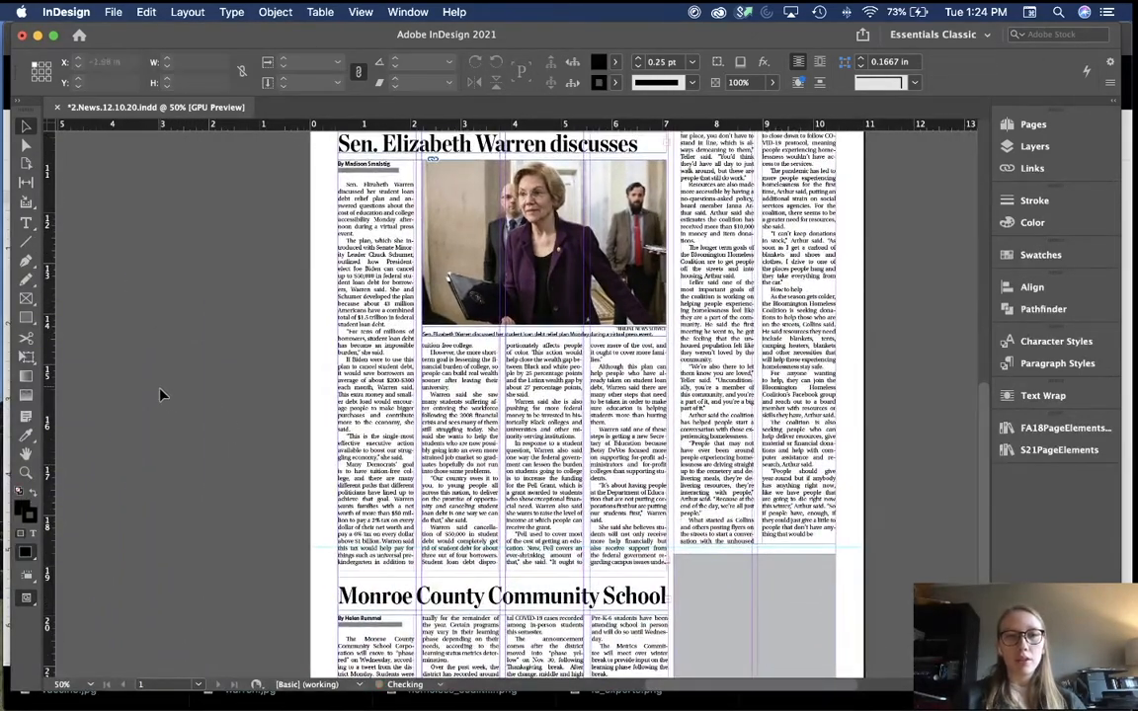
Step: Delete the remaining leftover image and story frames beside the page
key(w)
key(super+minus)
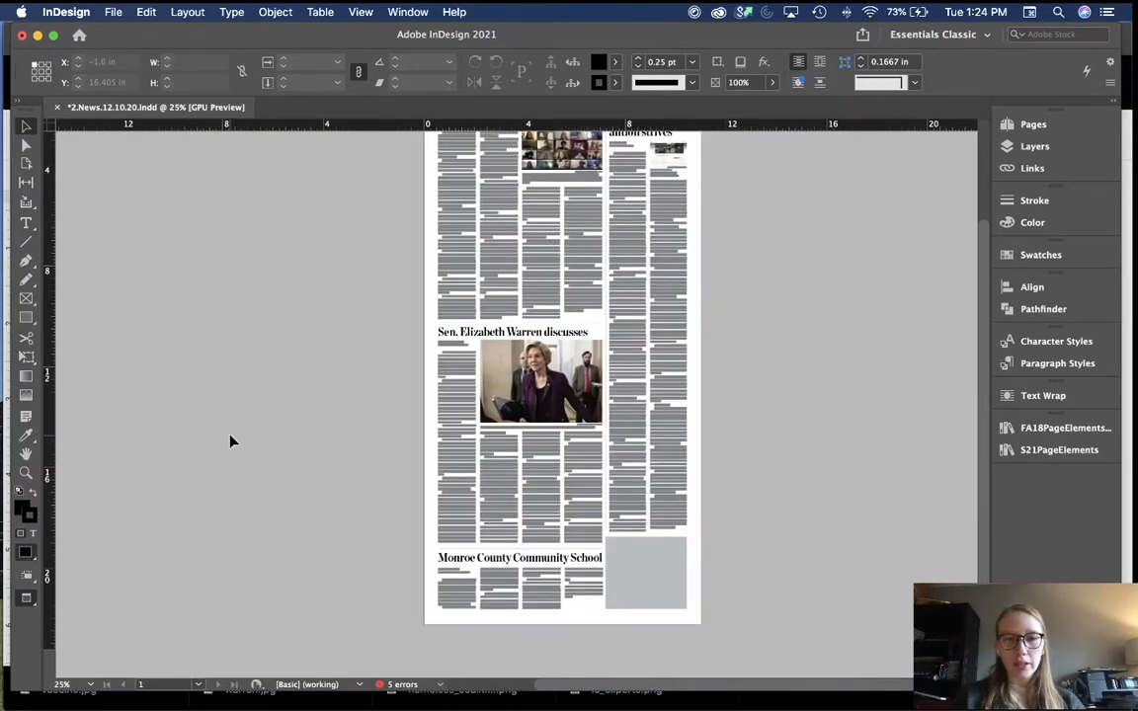
scroll(230, 435, up, 3)
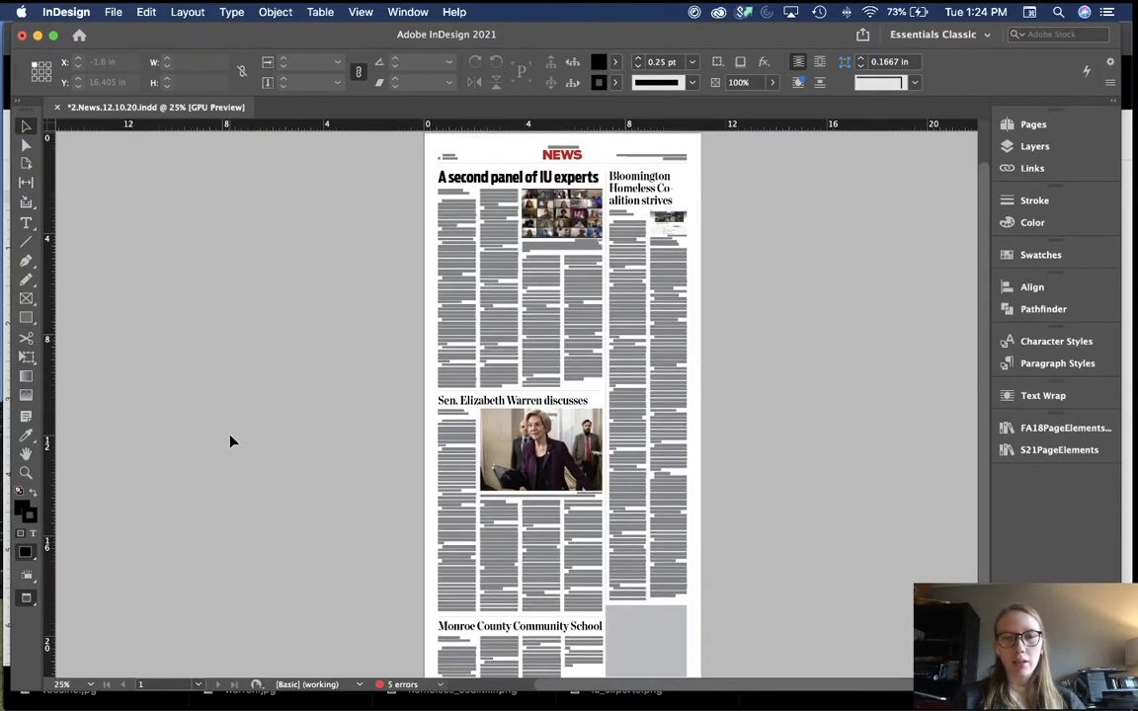
scroll(230, 441, up, 2)
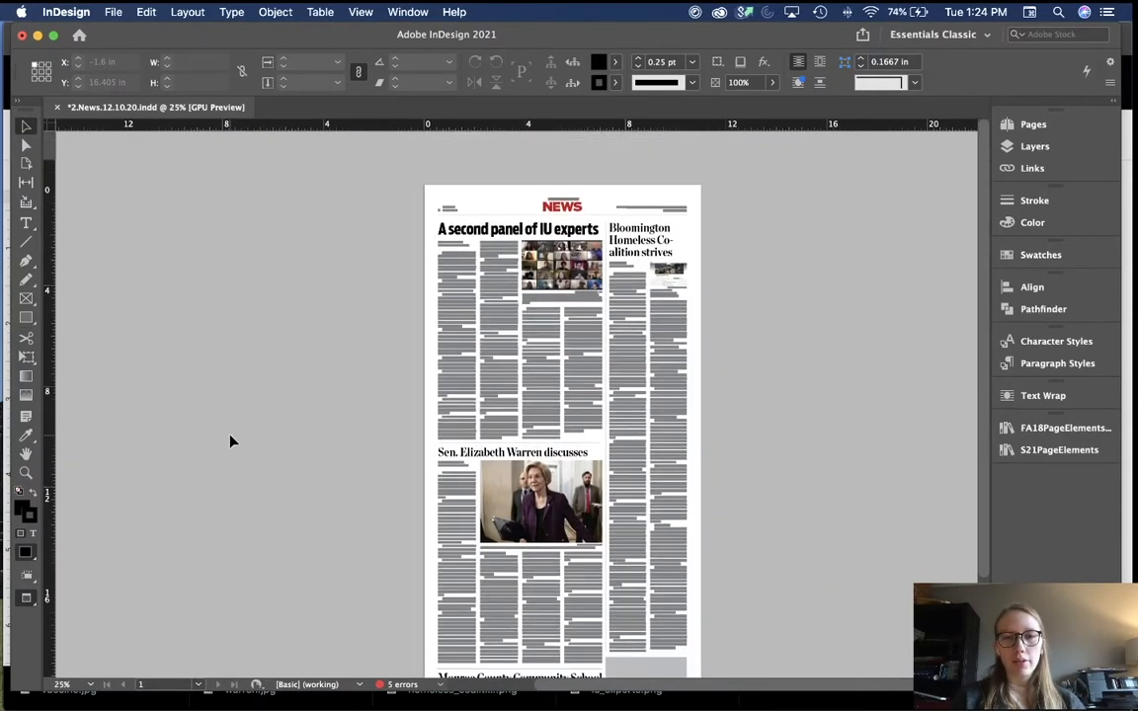
key(w)
scroll(230, 442, down, 1)
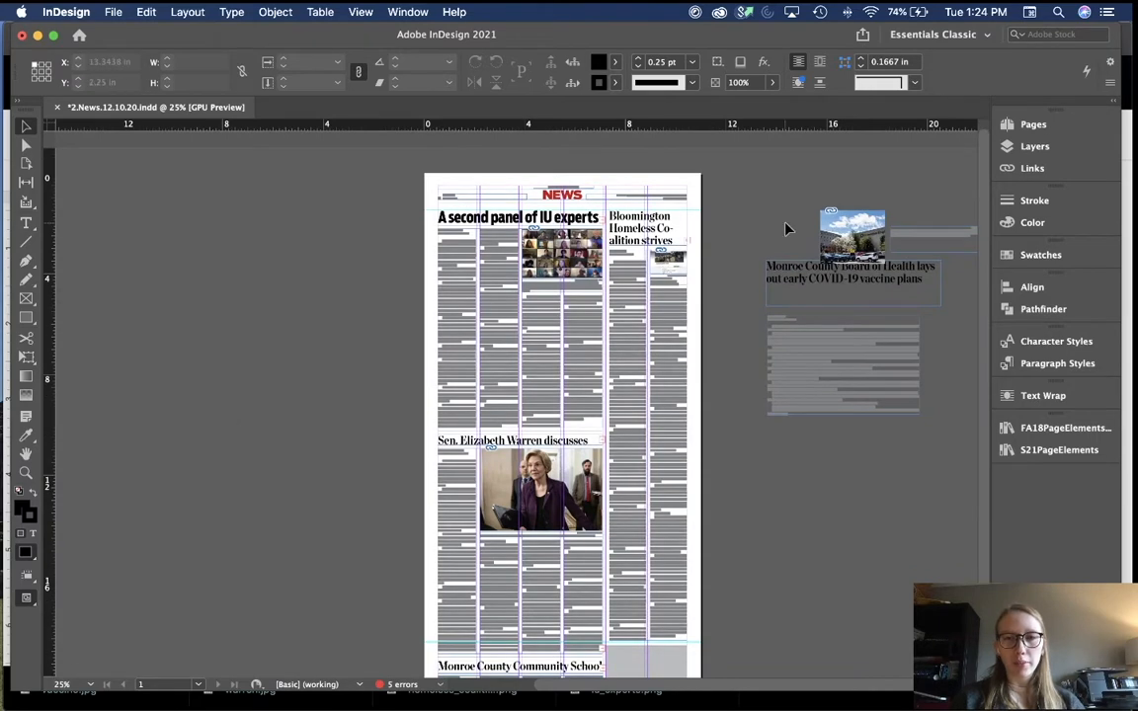
drag(760, 225, 894, 458)
key(Delete)
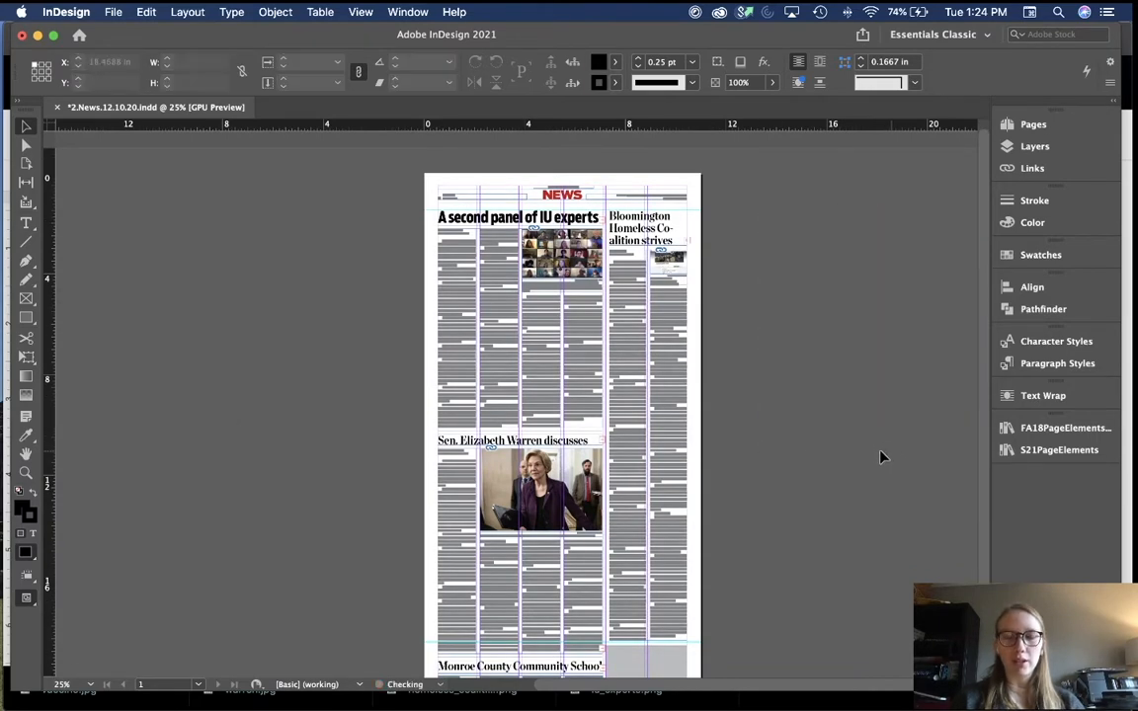
Step: Preview the finished page without guides at 50% zoom
scroll(790, 457, down, 3)
scroll(790, 458, down, 2)
key(w)
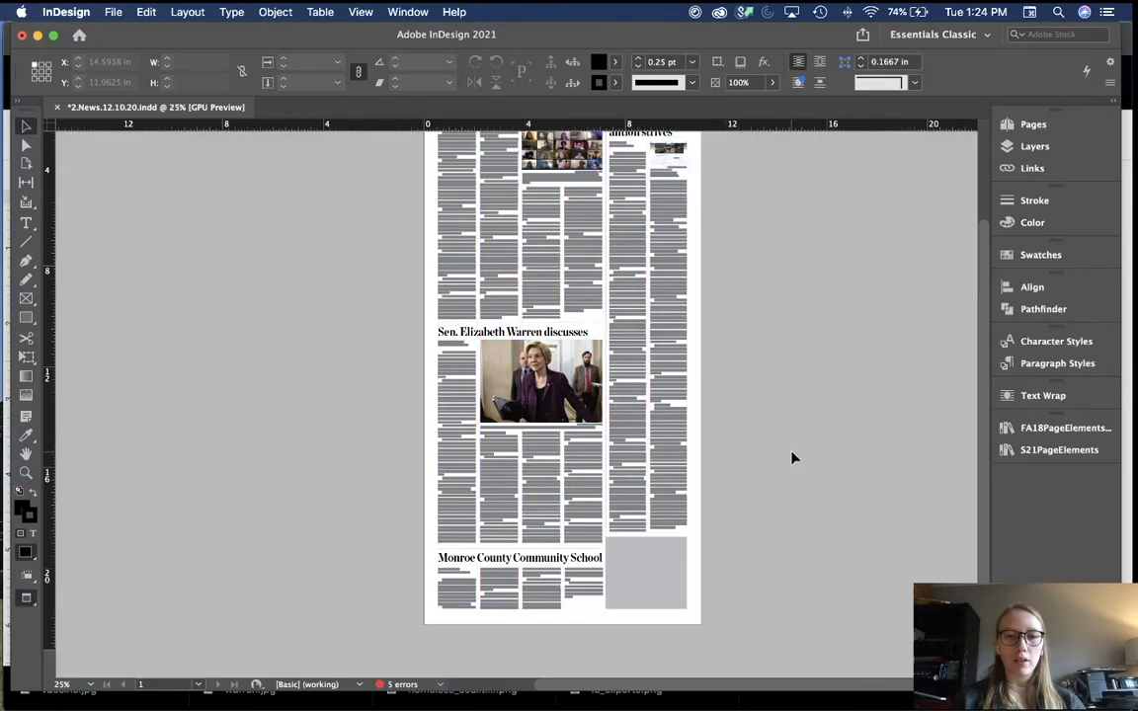
scroll(791, 458, up, 5)
key(super+=)
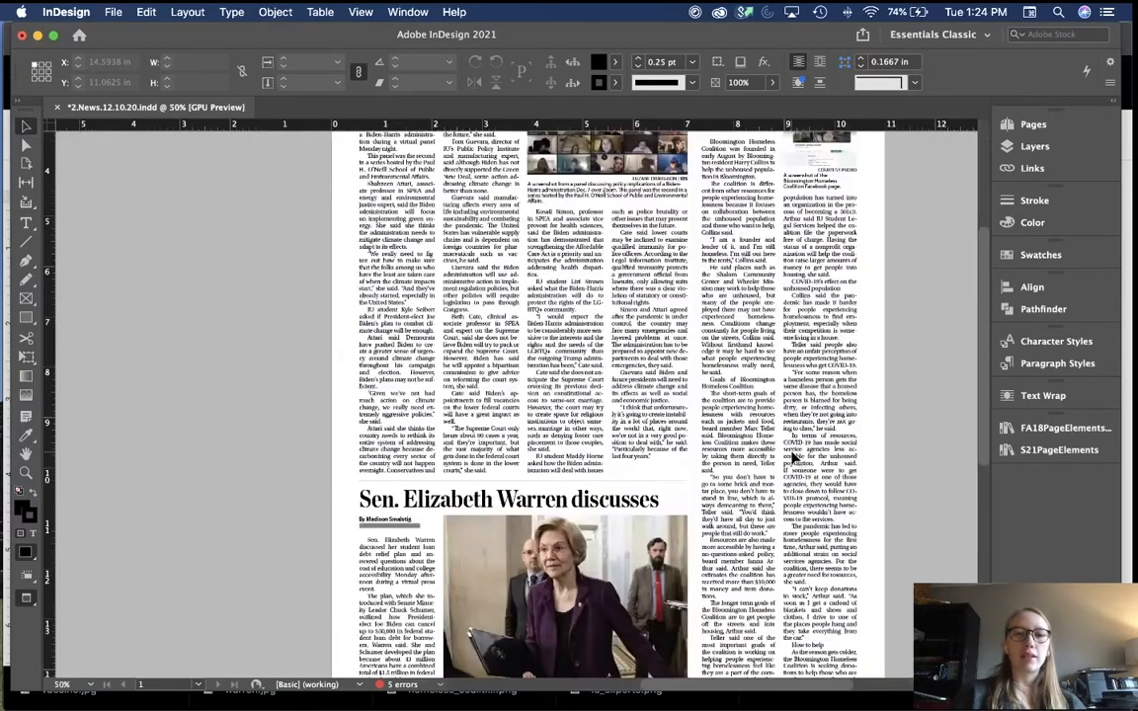
scroll(793, 458, up, 5)
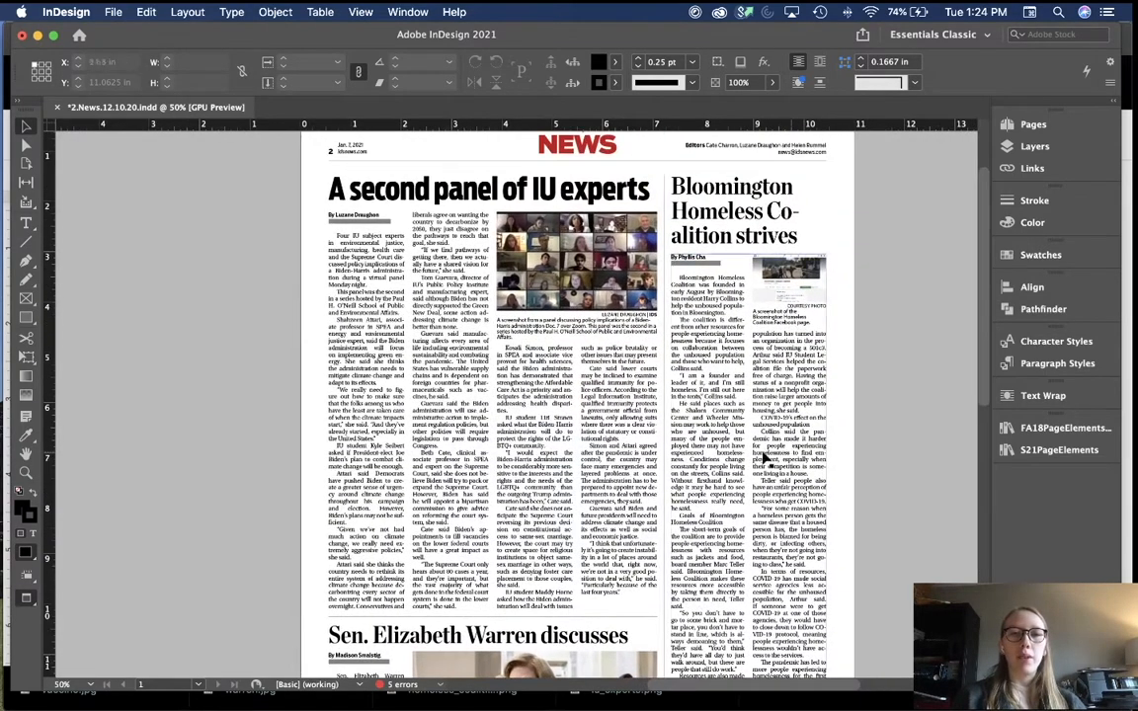
scroll(612, 440, down, 3)
scroll(614, 442, up, 3)
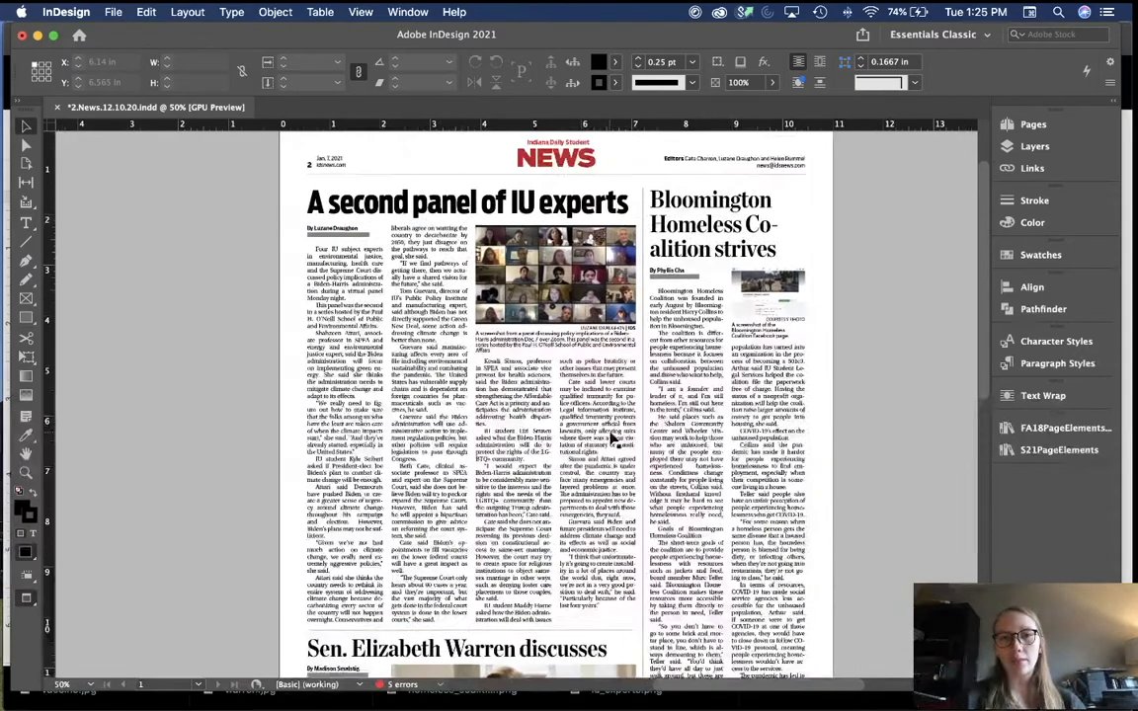
scroll(612, 440, down, 8)
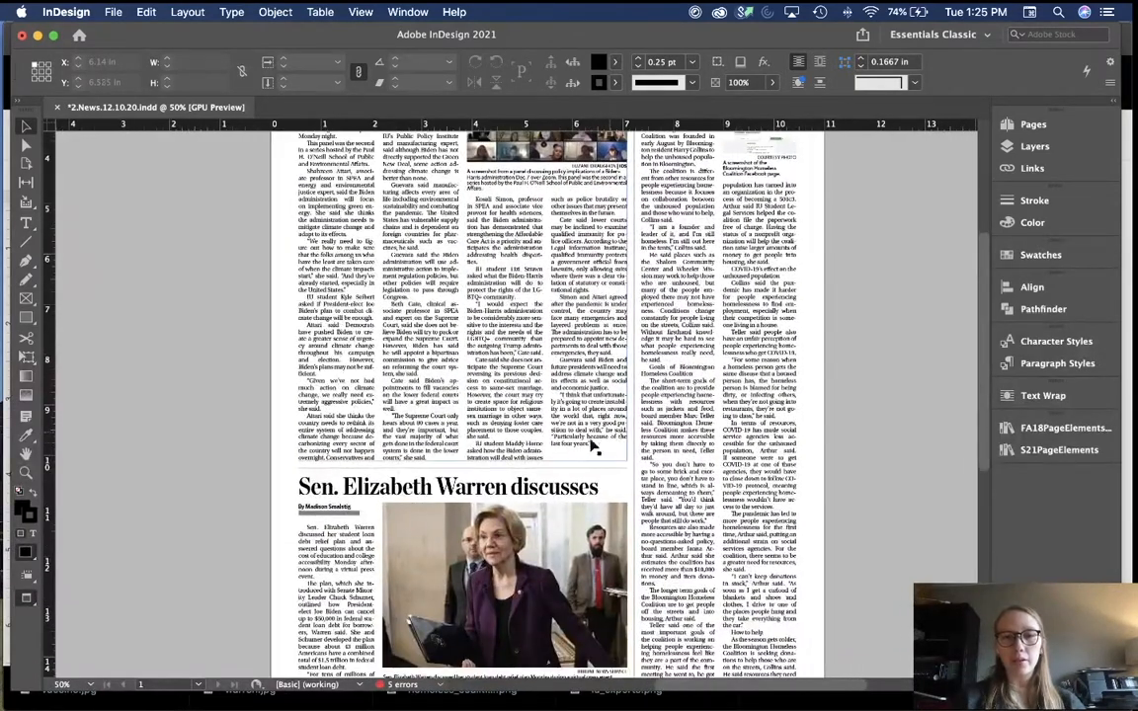
scroll(583, 464, down, 15)
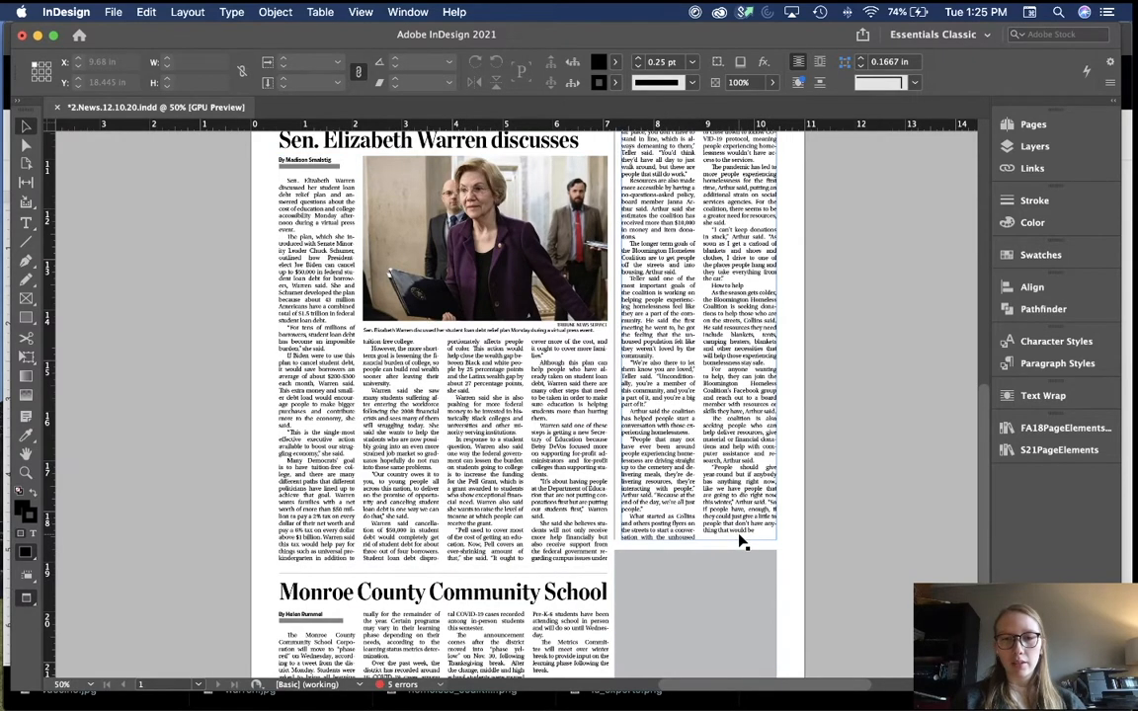
Step: Check the final lines of the homeless coalition story in its last column
click(770, 508)
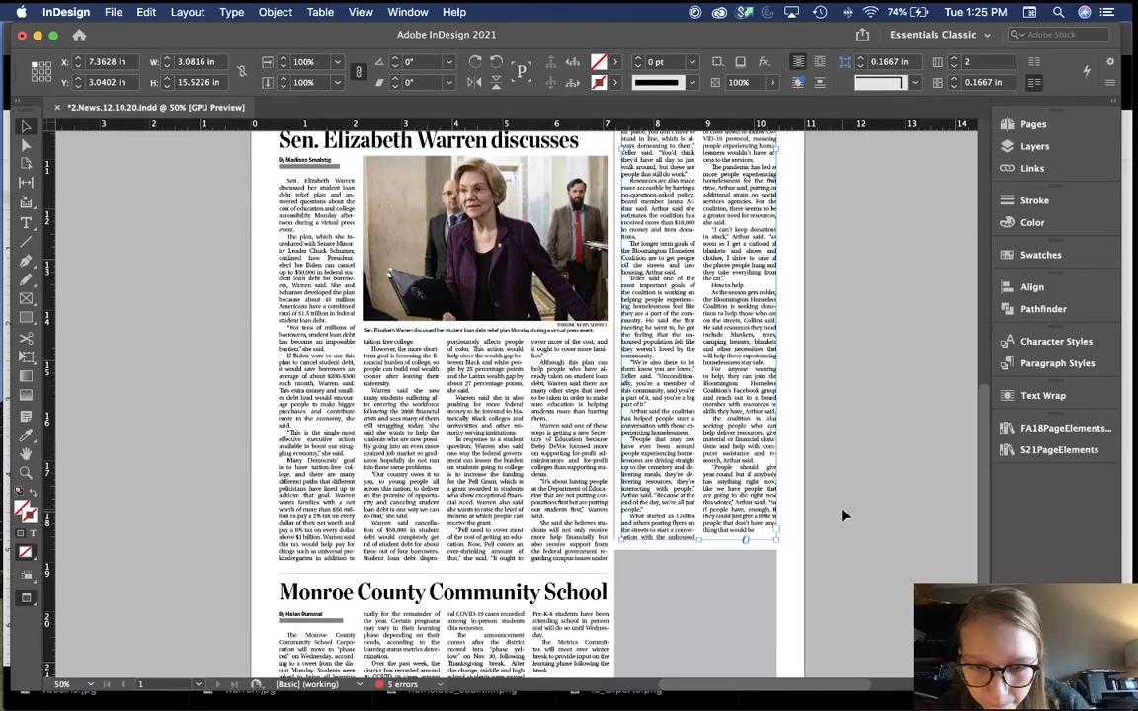
double_click(756, 492)
drag(759, 493, 768, 530)
click(790, 491)
scroll(800, 499, up, 5)
scroll(796, 497, up, 10)
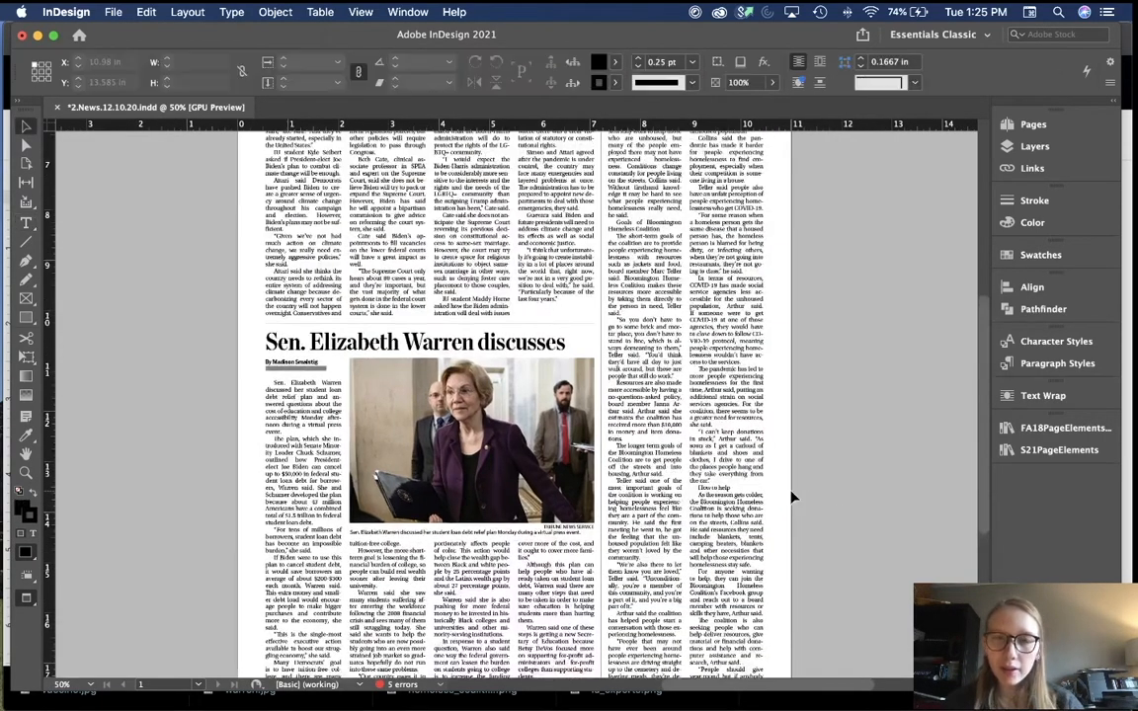
key(super+Tab)
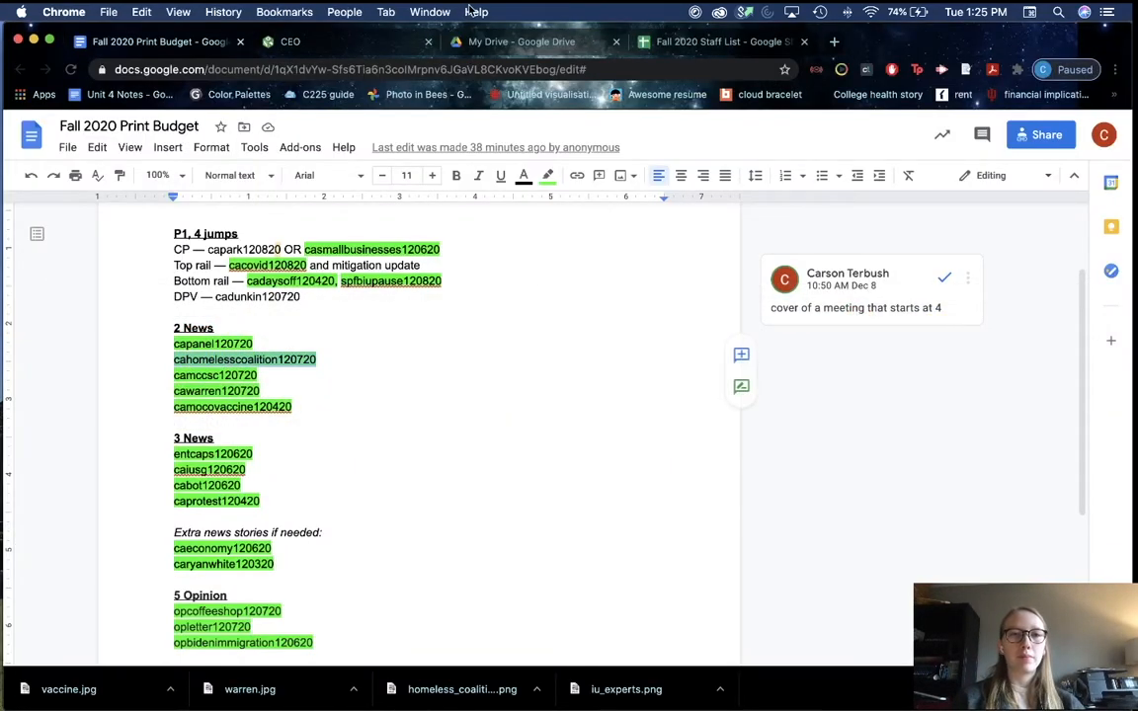
Step: Search CEO for slug cahomelesscoalition120720 and open the Bloomington Homeless Coalition article
click(360, 42)
scroll(292, 121, up, 10)
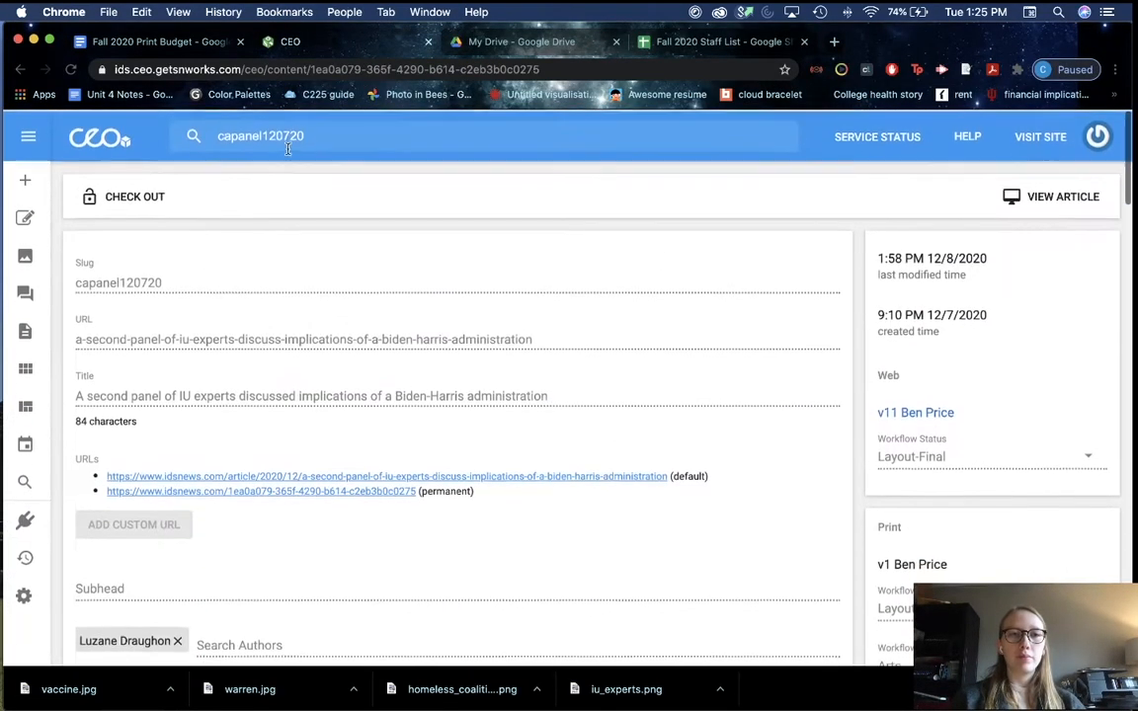
click(300, 136)
key(super+a)
text(cahomelesscoalition120720)
key(Return)
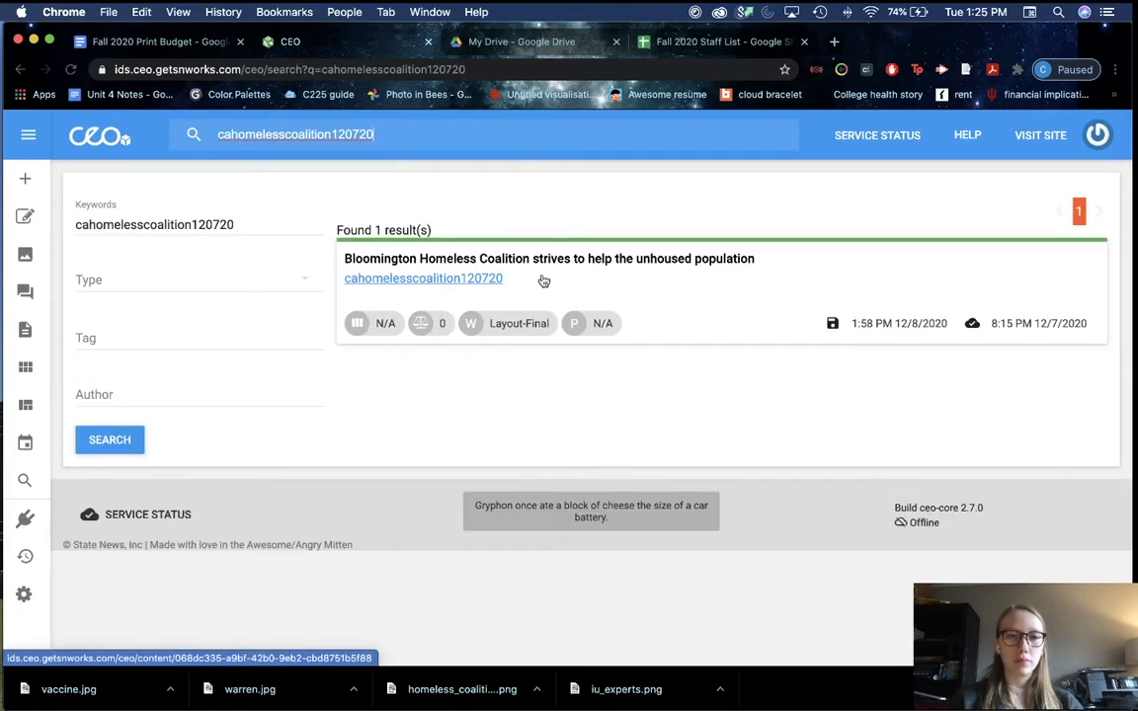
click(543, 281)
Step: Read the article down to its How to help section, then return to the InDesign layout
scroll(443, 437, down, 5)
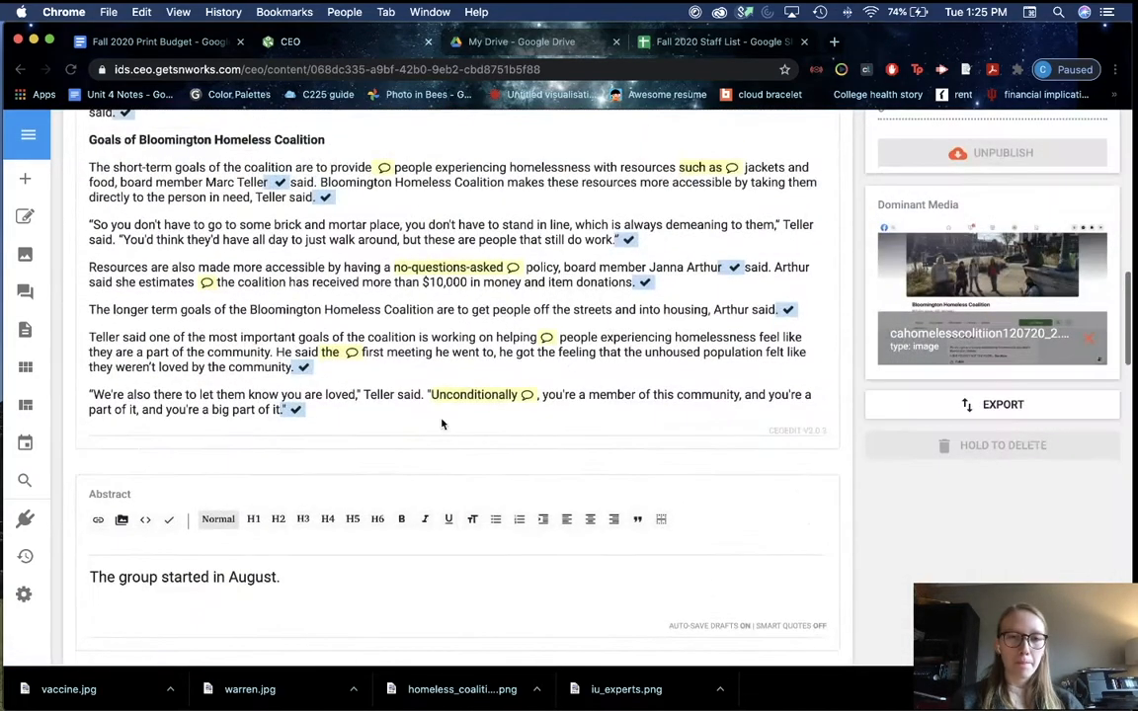
scroll(457, 306, down, 5)
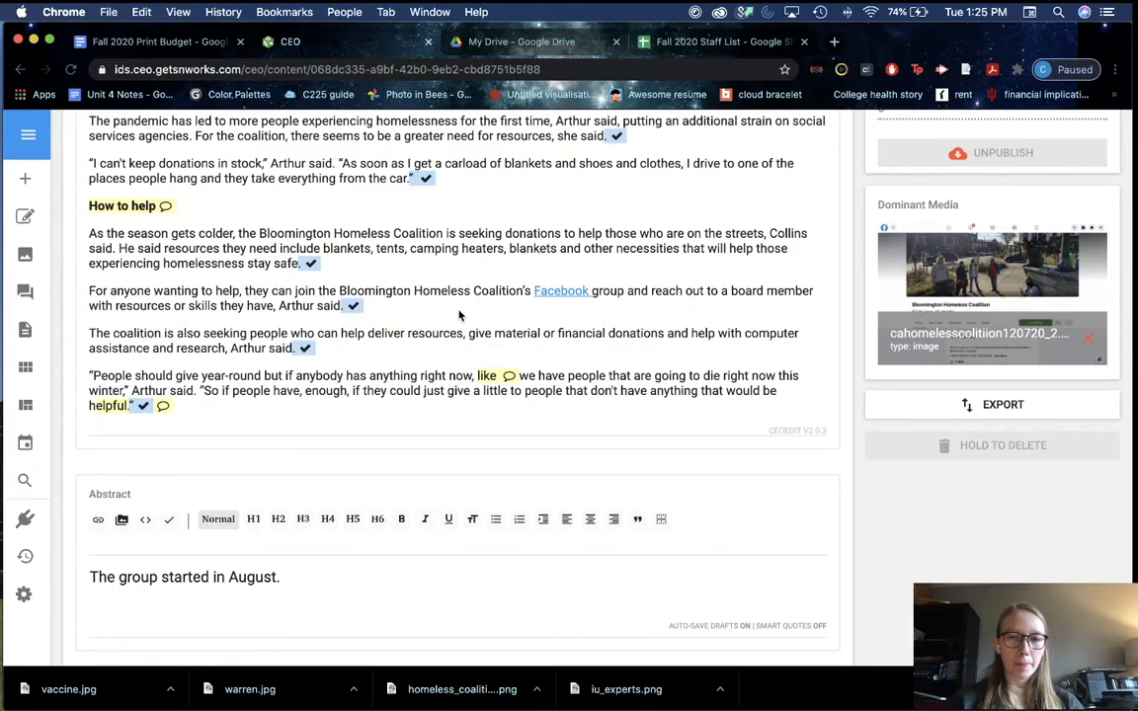
key(super+Tab)
scroll(798, 524, down, 5)
key(super+equal)
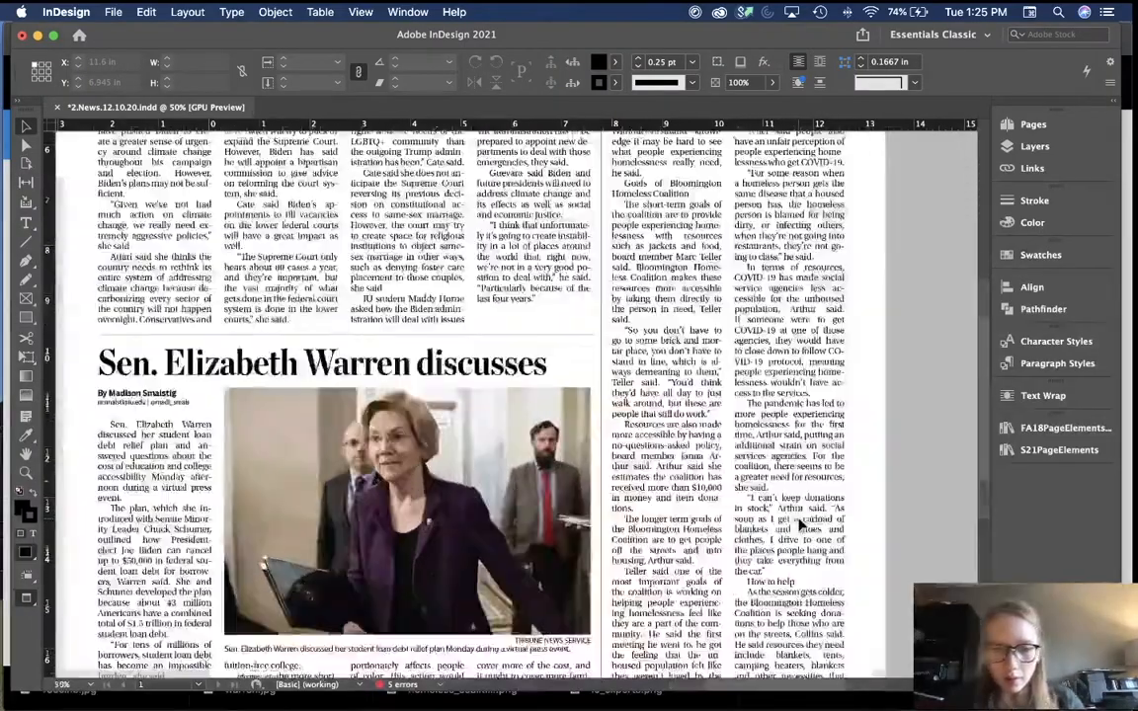
Step: Compare the story's truncated ending with CEO and copy the article's complete final quote paragraph
key(super+equal)
scroll(802, 526, down, 6)
scroll(801, 525, right, 3)
click(504, 442)
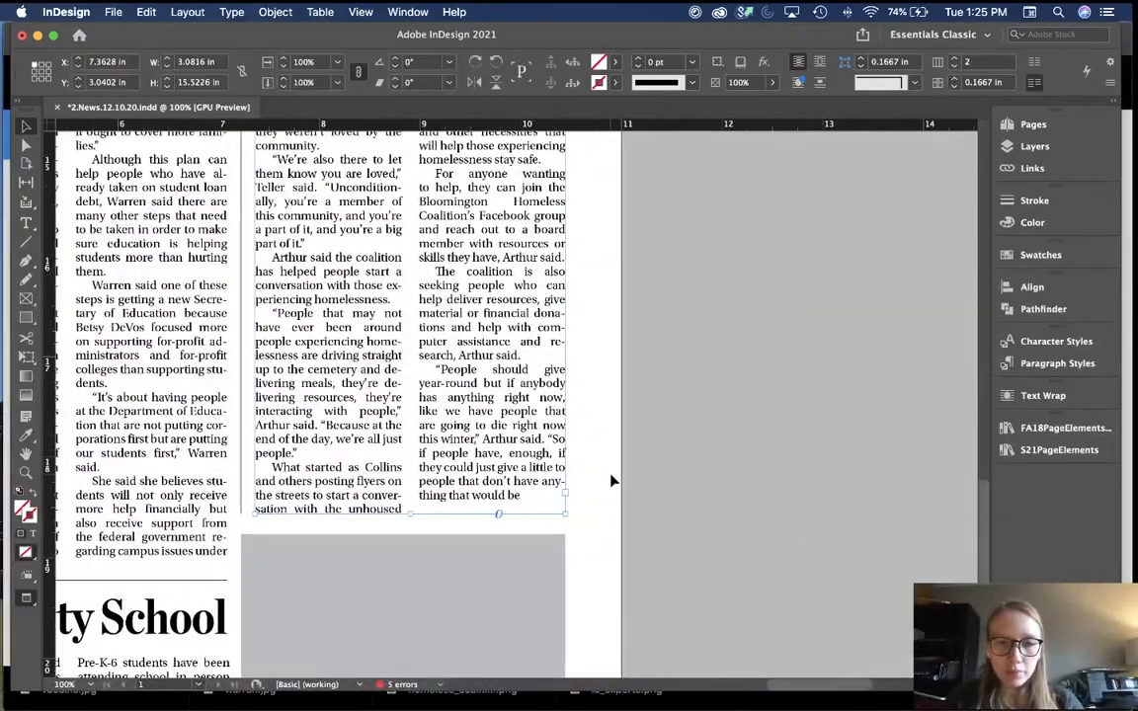
click(612, 481)
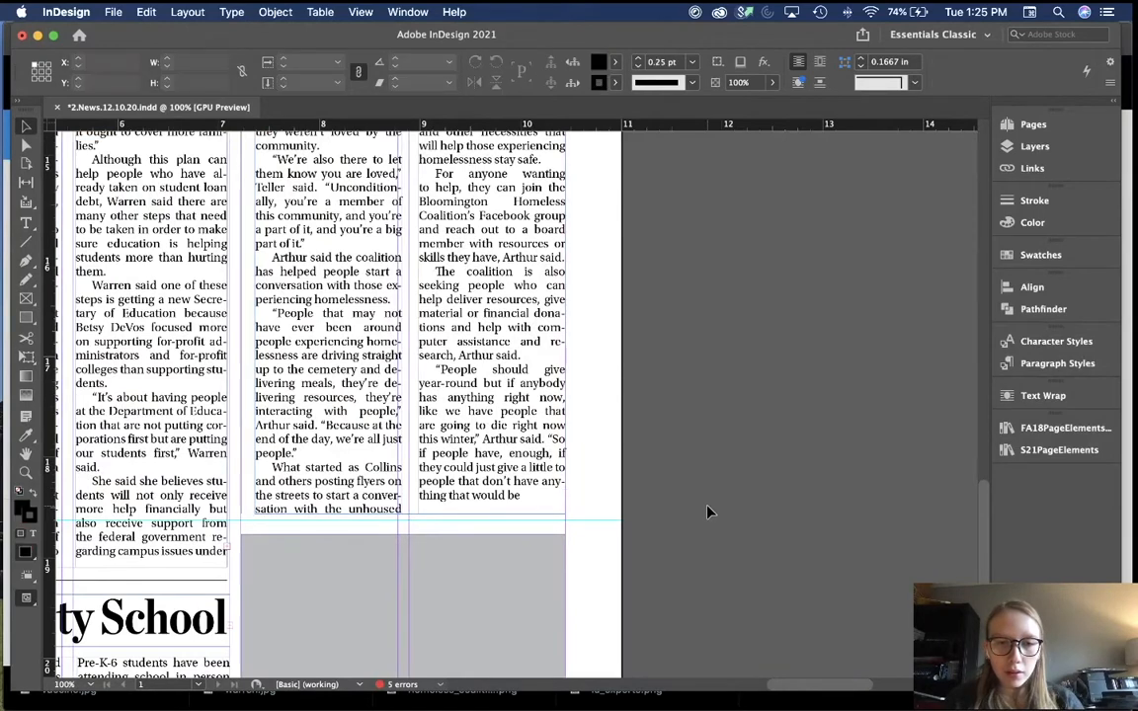
key(super+Tab)
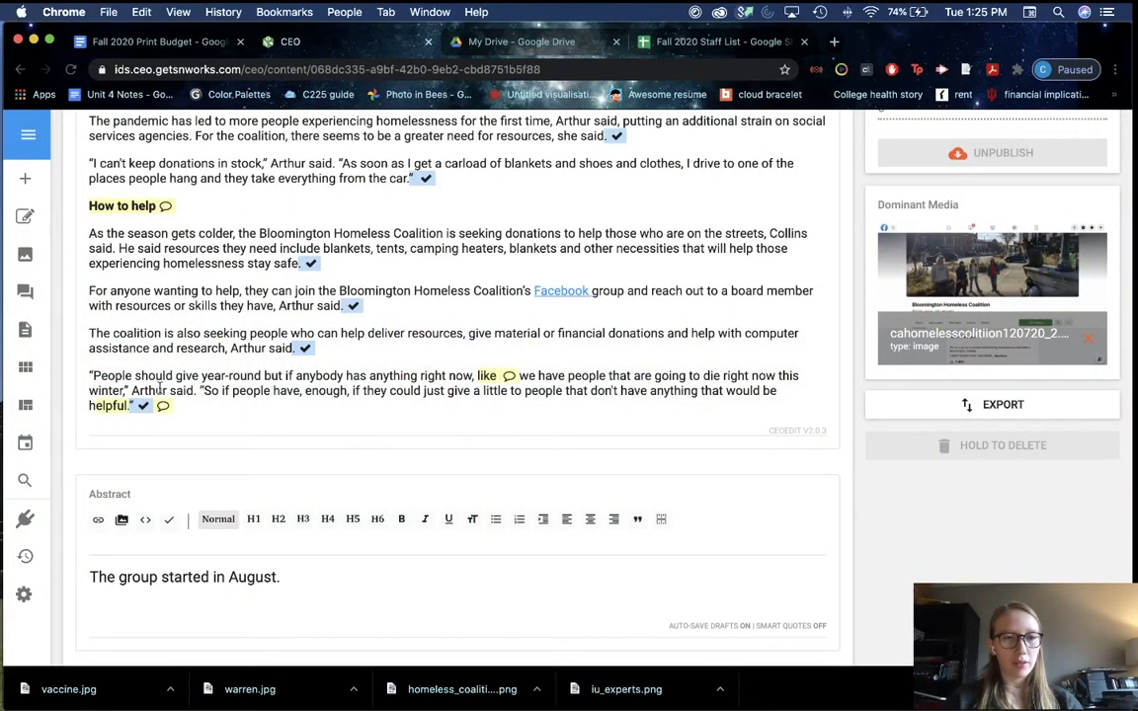
drag(89, 373, 165, 407)
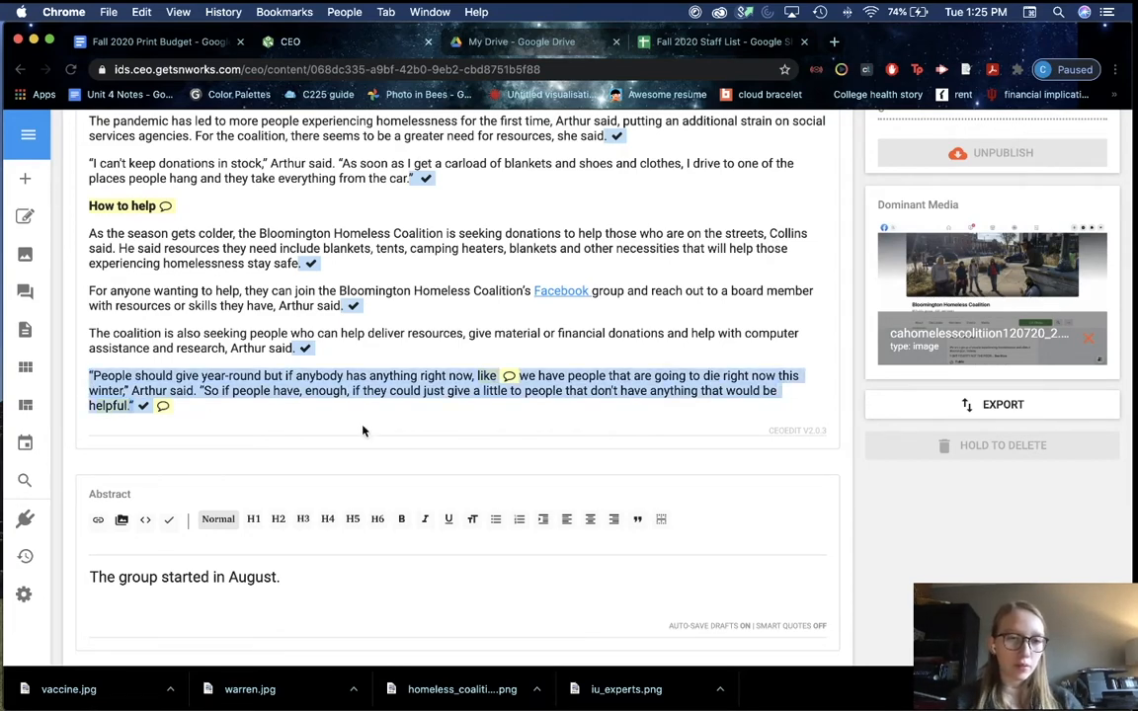
key(super+Tab)
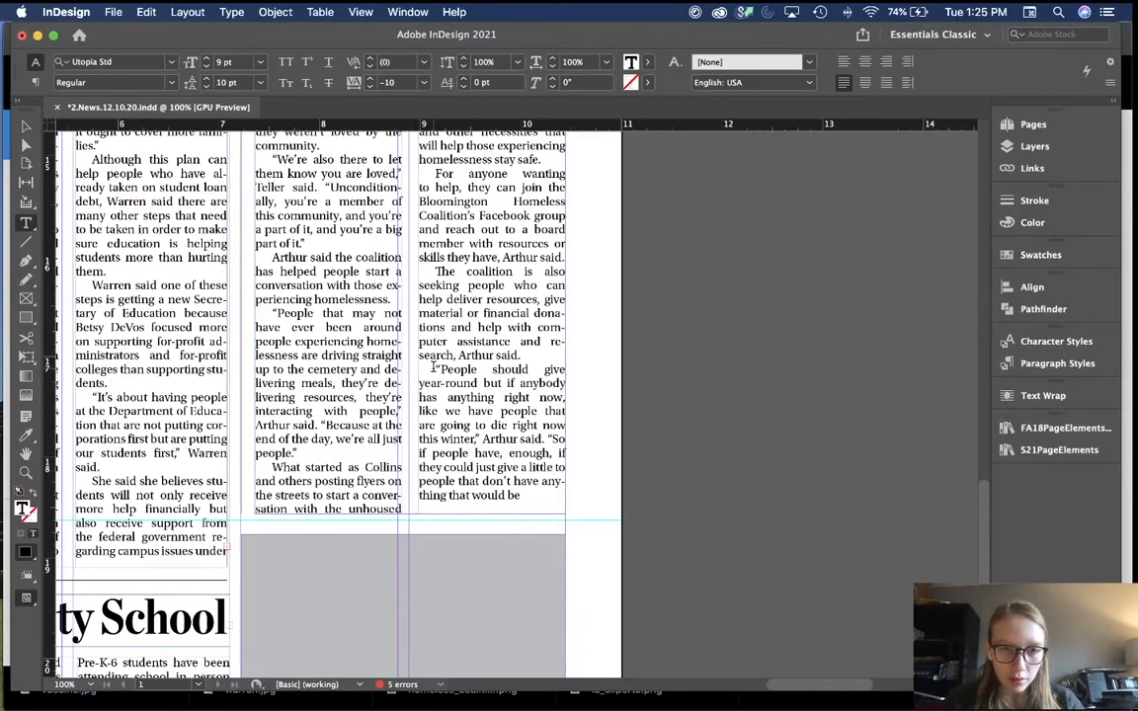
Step: Replace the truncated last paragraph with the full pasted quote ending "would be helpful."
drag(419, 369, 522, 496)
key(super+v)
click(628, 425)
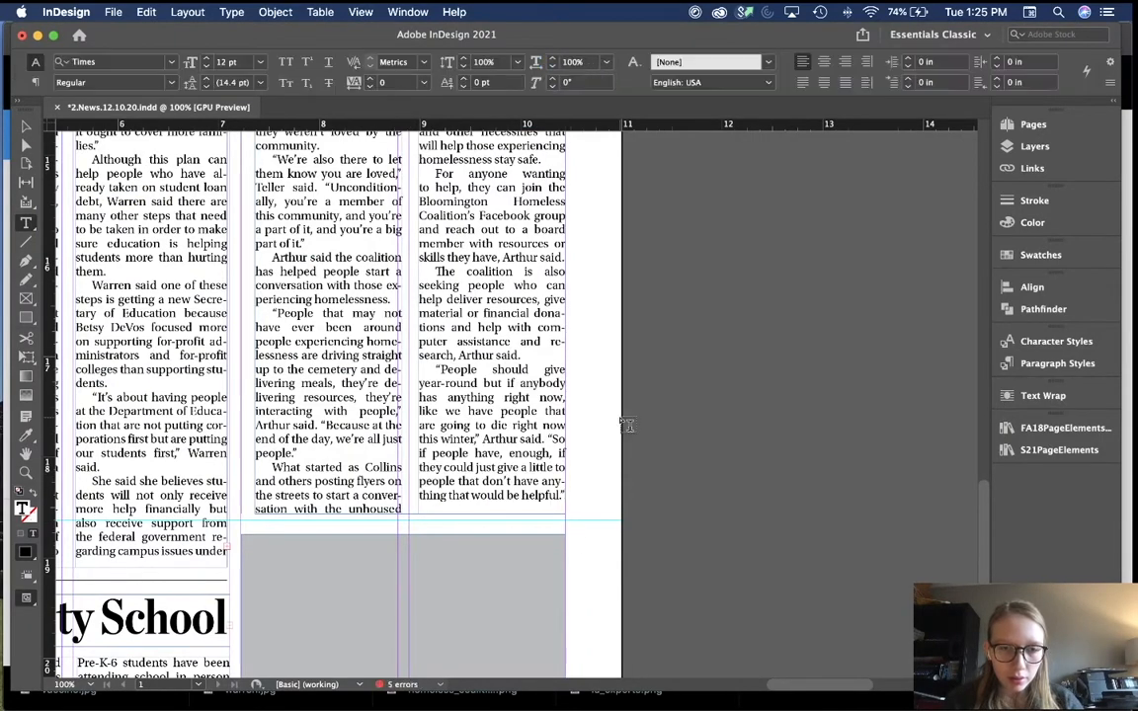
Step: Zoom out to 50% and check the upper story and Monroe County story frames
key(v)
key(super+minus)
key(super+minus)
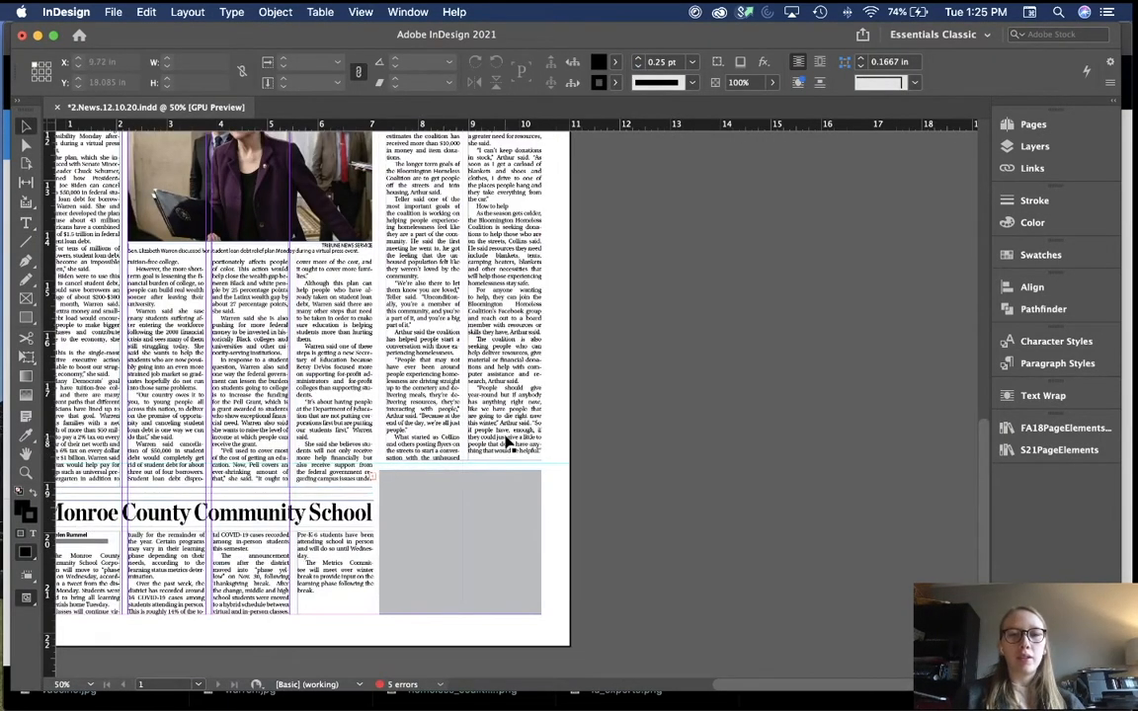
scroll(506, 439, left, 3)
scroll(506, 440, down, 1)
click(445, 394)
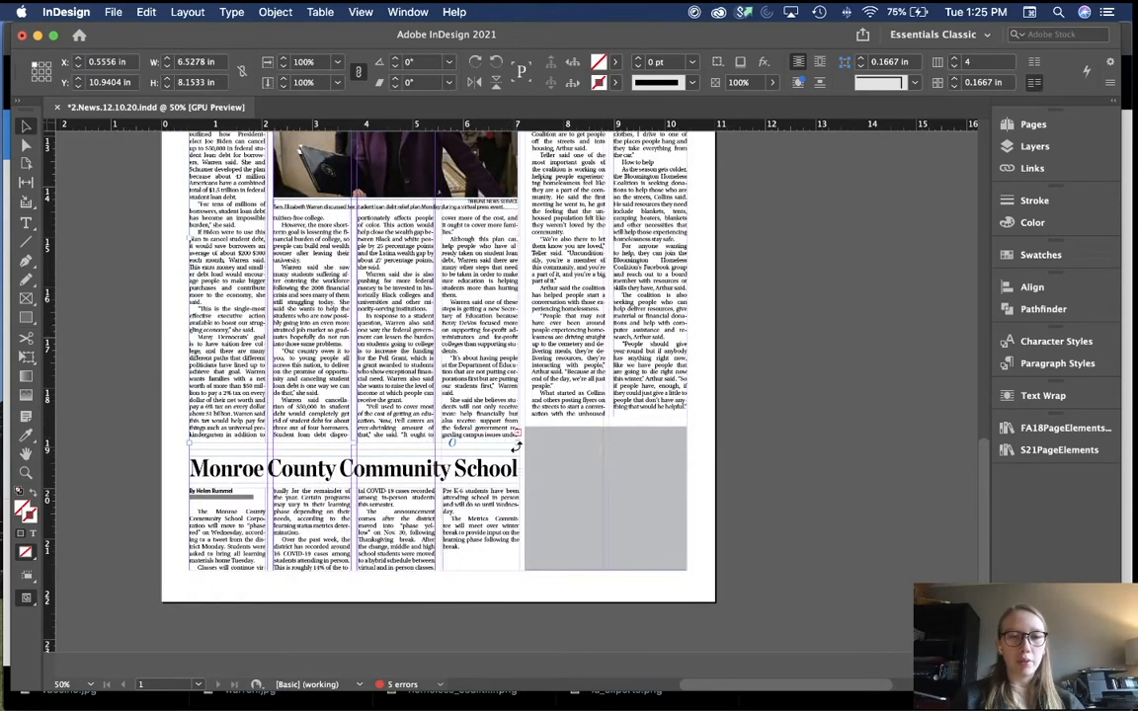
click(455, 560)
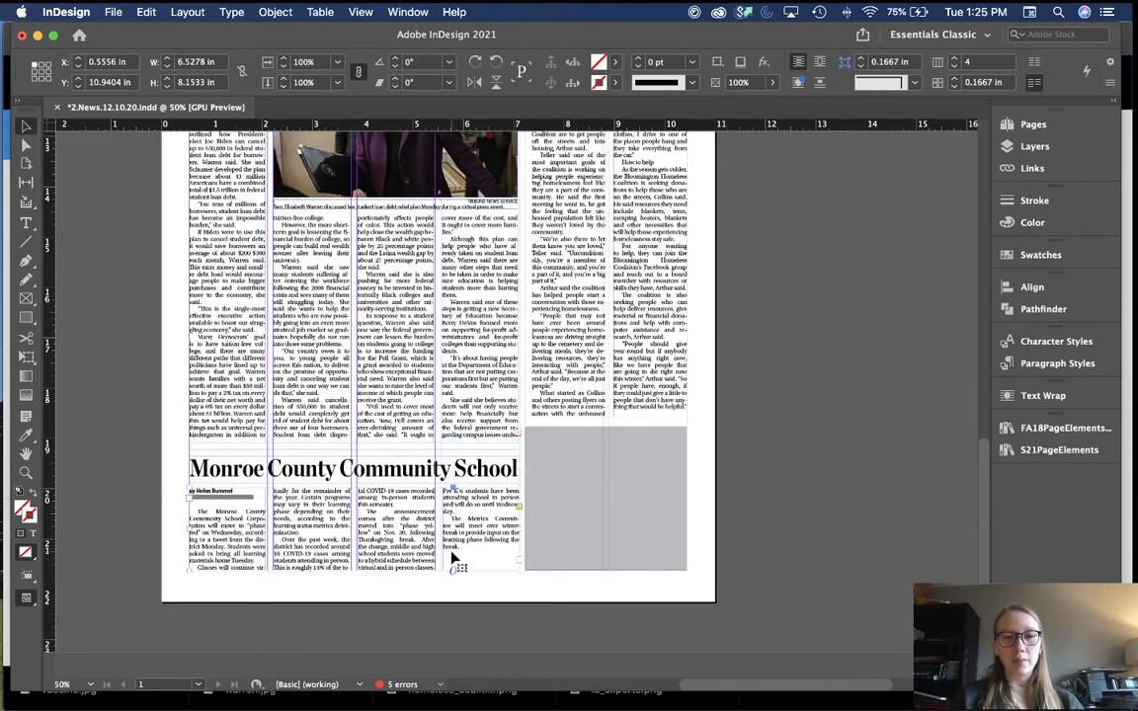
click(534, 623)
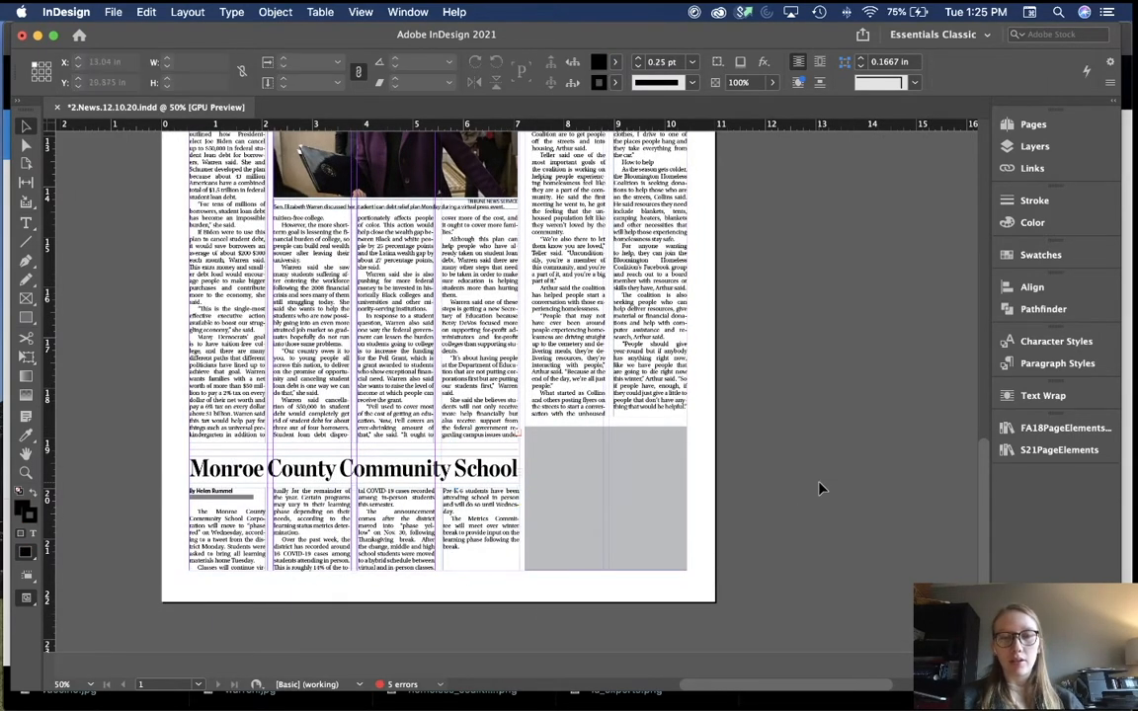
scroll(818, 484, up, 8)
scroll(818, 484, left, 1)
scroll(818, 487, up, 3)
scroll(818, 486, left, 1)
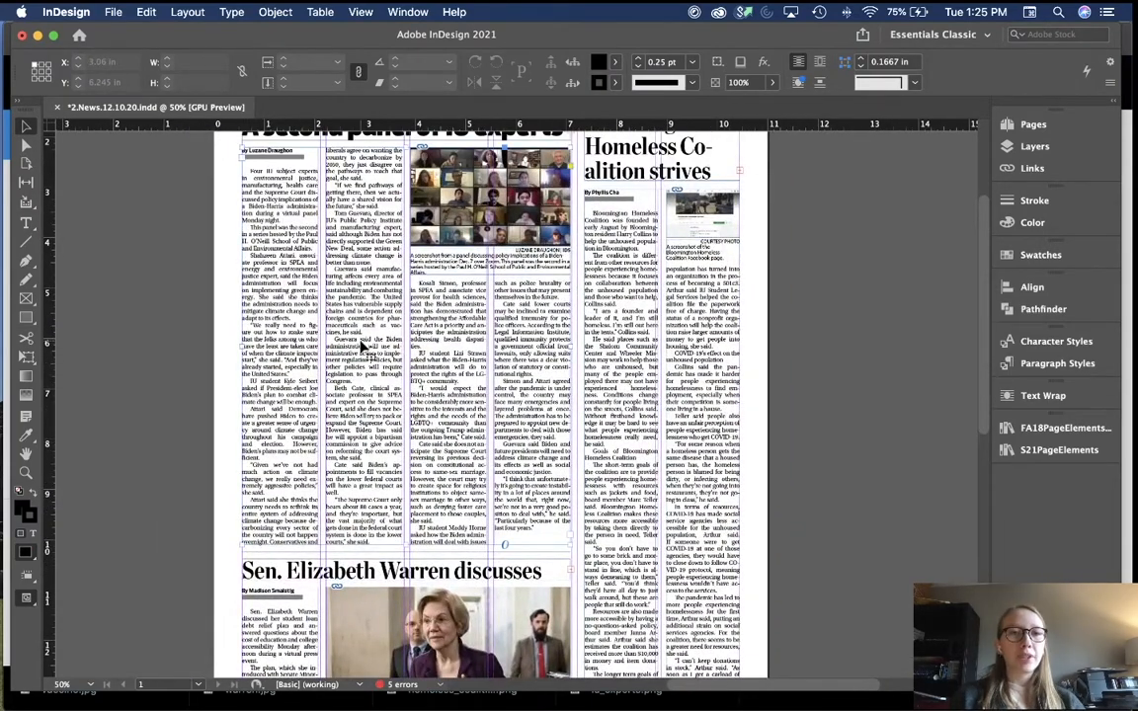
double_click(360, 338)
drag(378, 332, 337, 240)
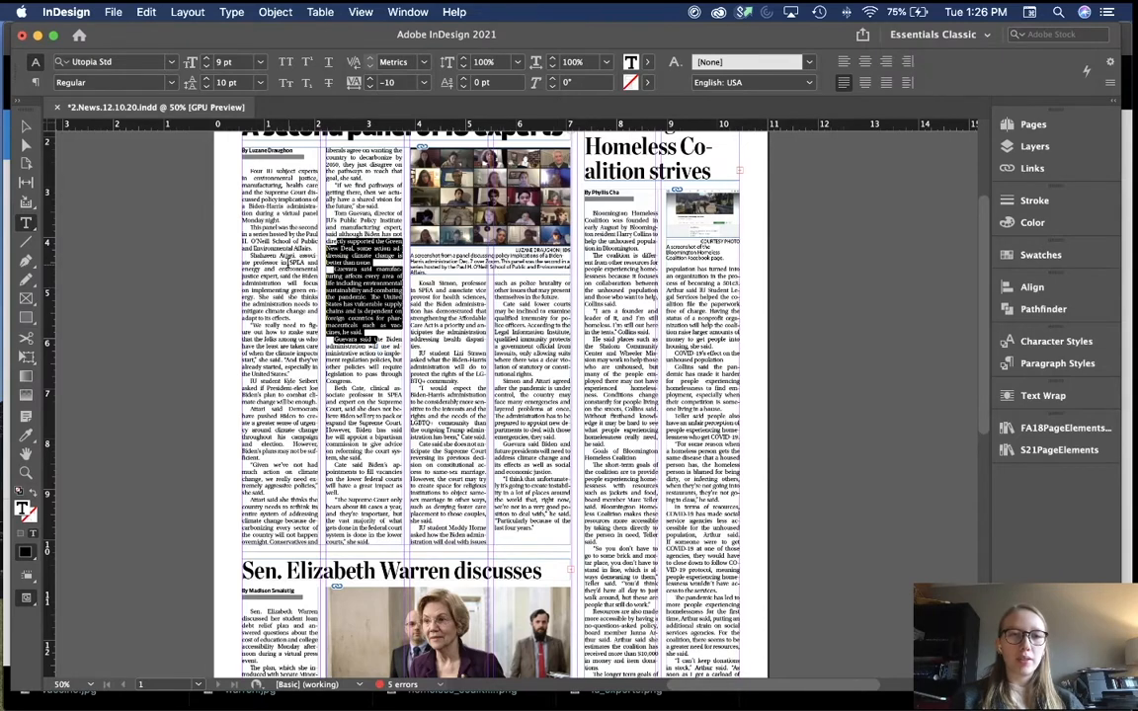
drag(288, 261, 319, 369)
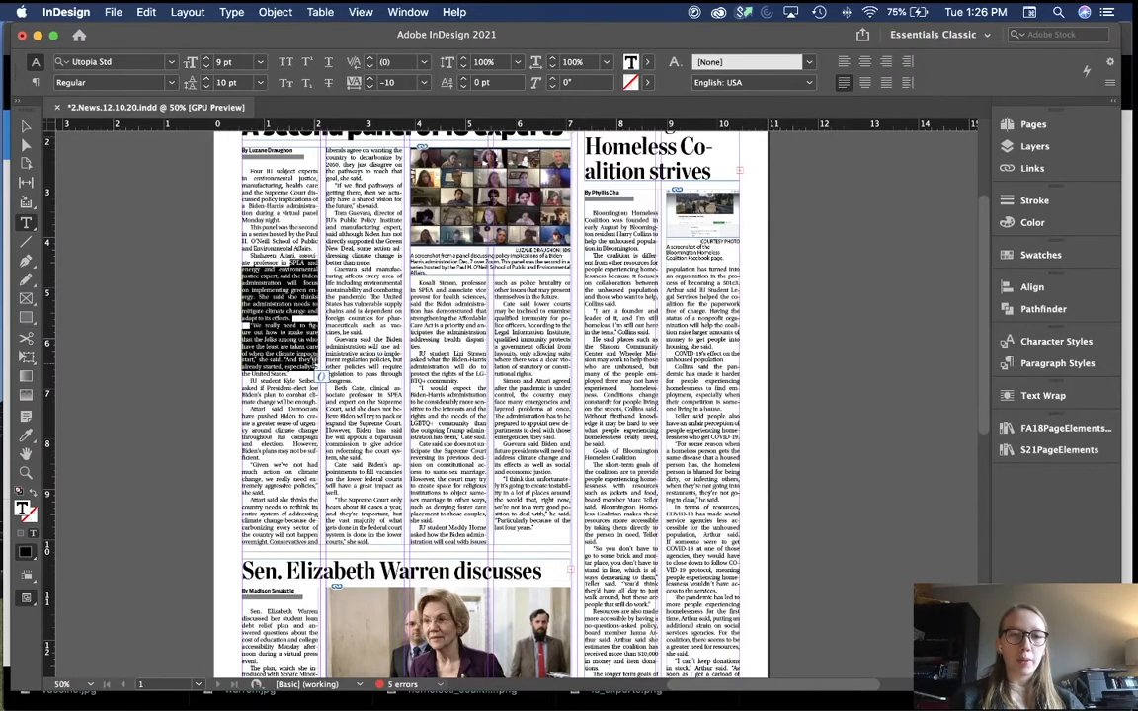
drag(349, 318, 385, 410)
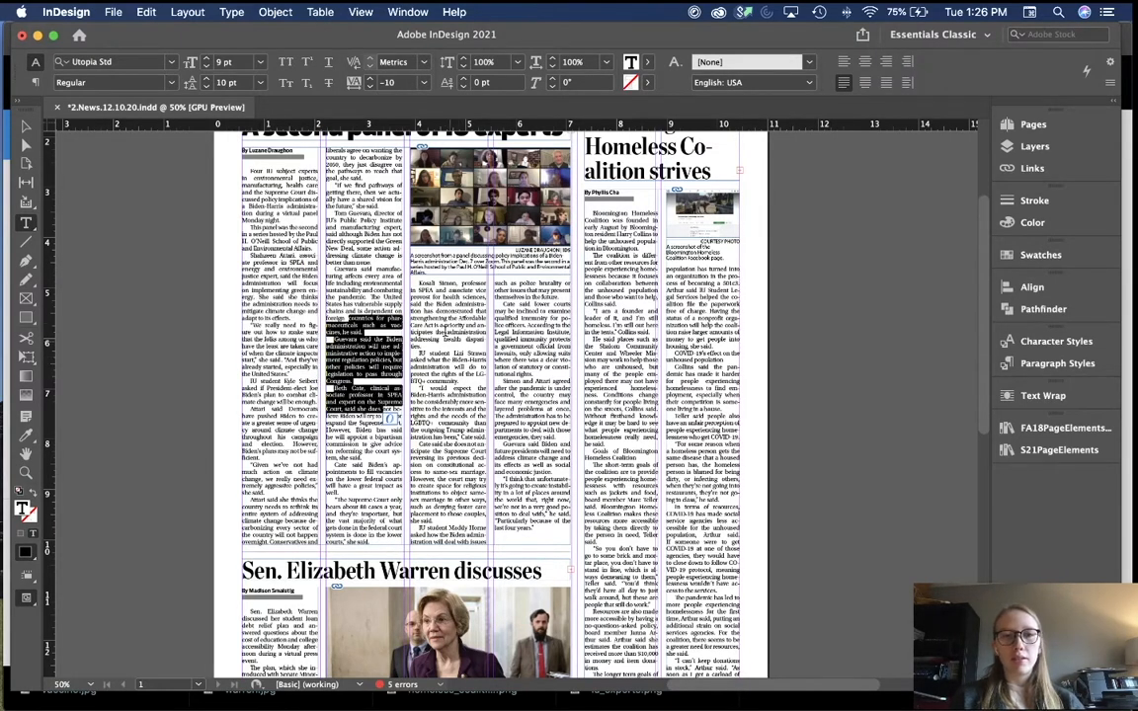
drag(442, 324, 462, 382)
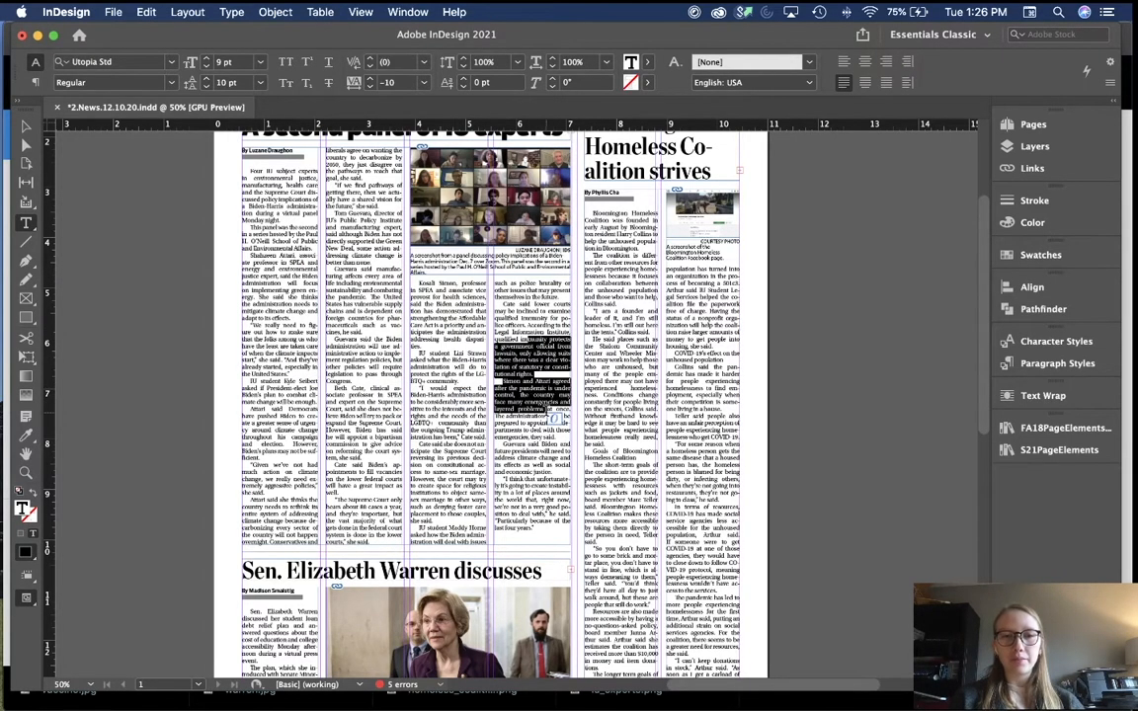
click(348, 286)
key(Escape)
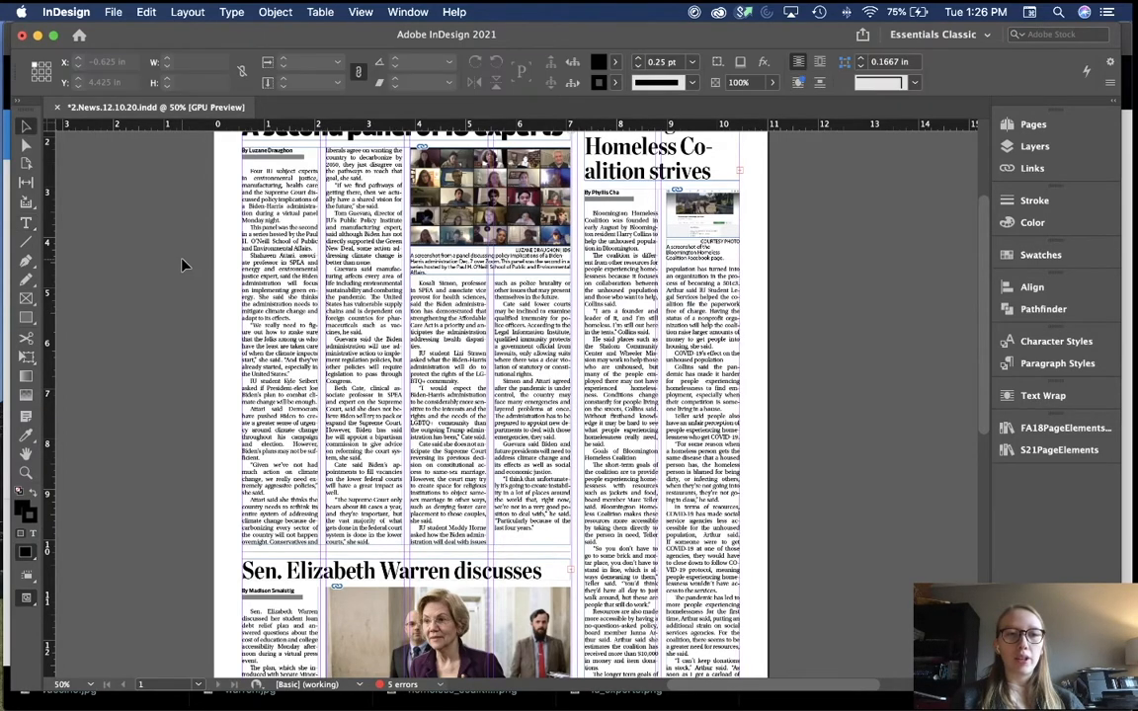
scroll(183, 262, up, 3)
scroll(183, 262, left, 3)
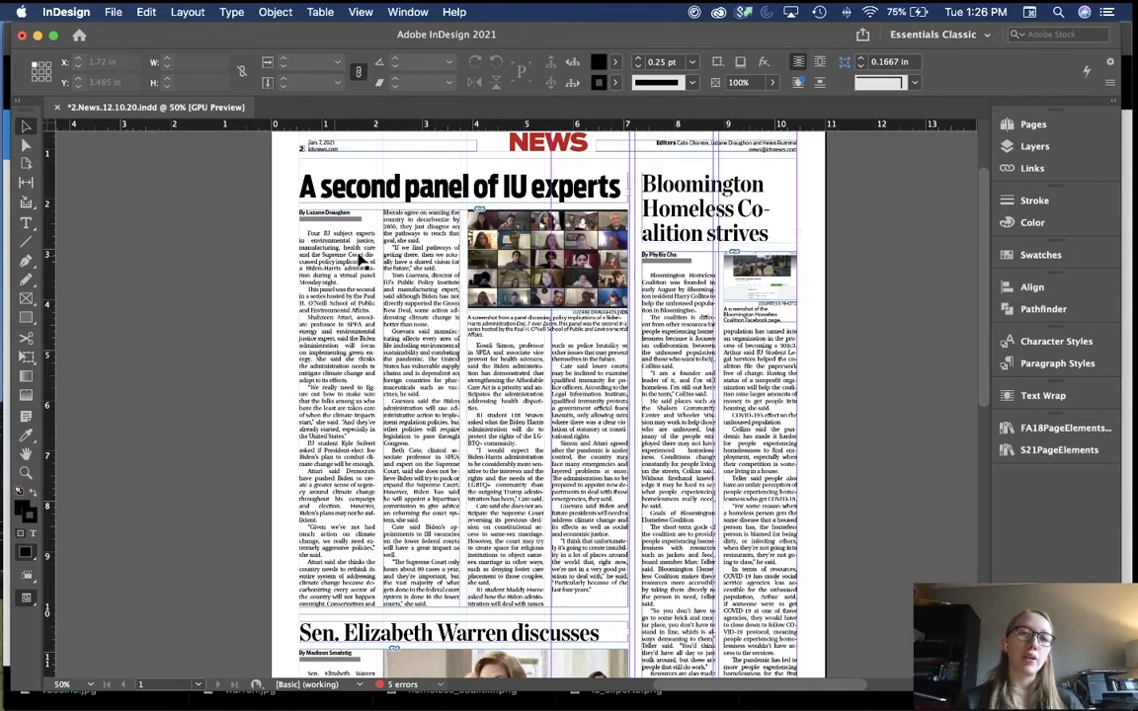
scroll(381, 394, down, 1)
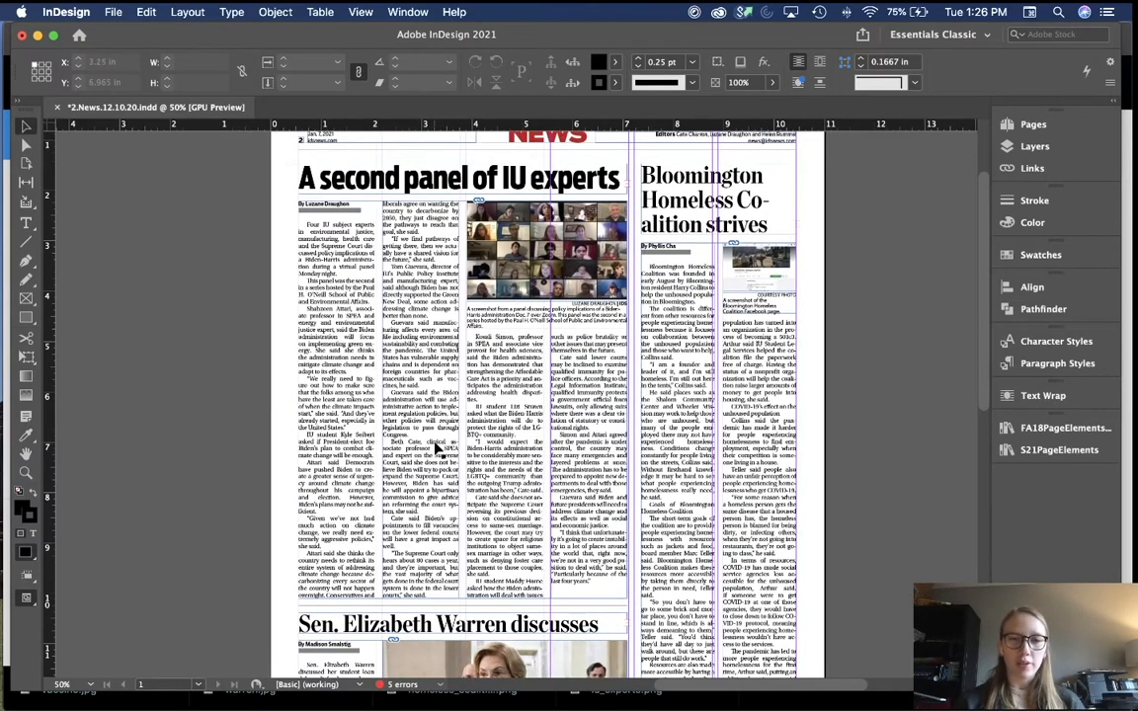
scroll(460, 462, down, 3)
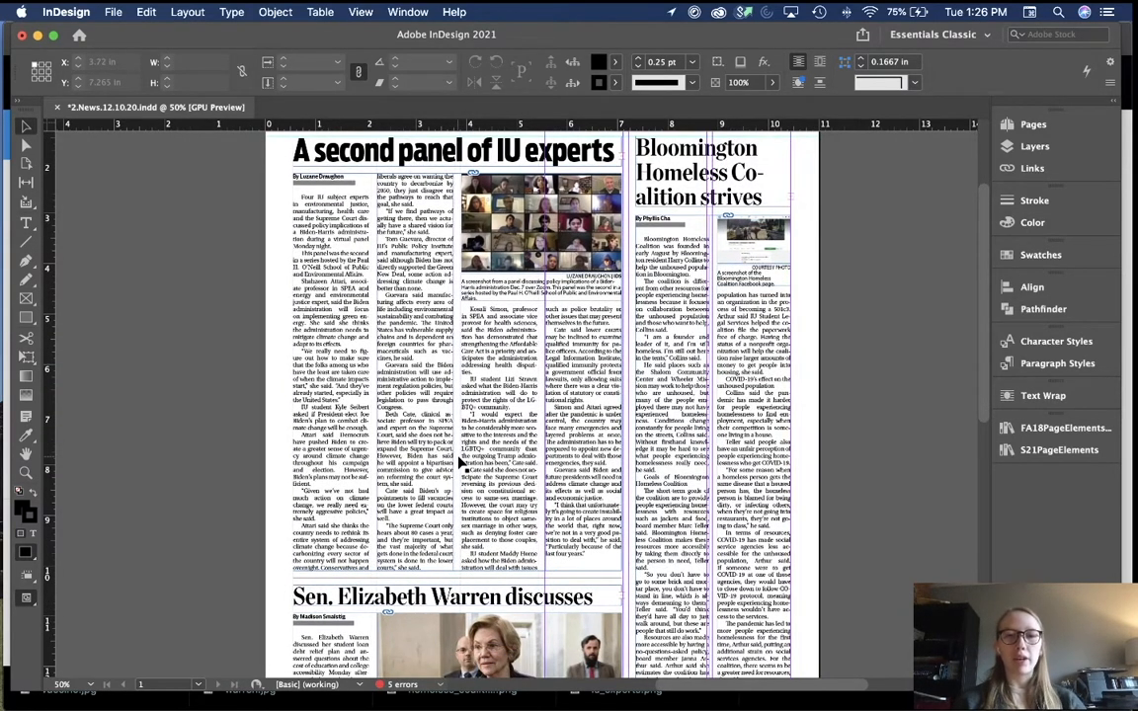
scroll(460, 463, down, 5)
scroll(460, 462, up, 4)
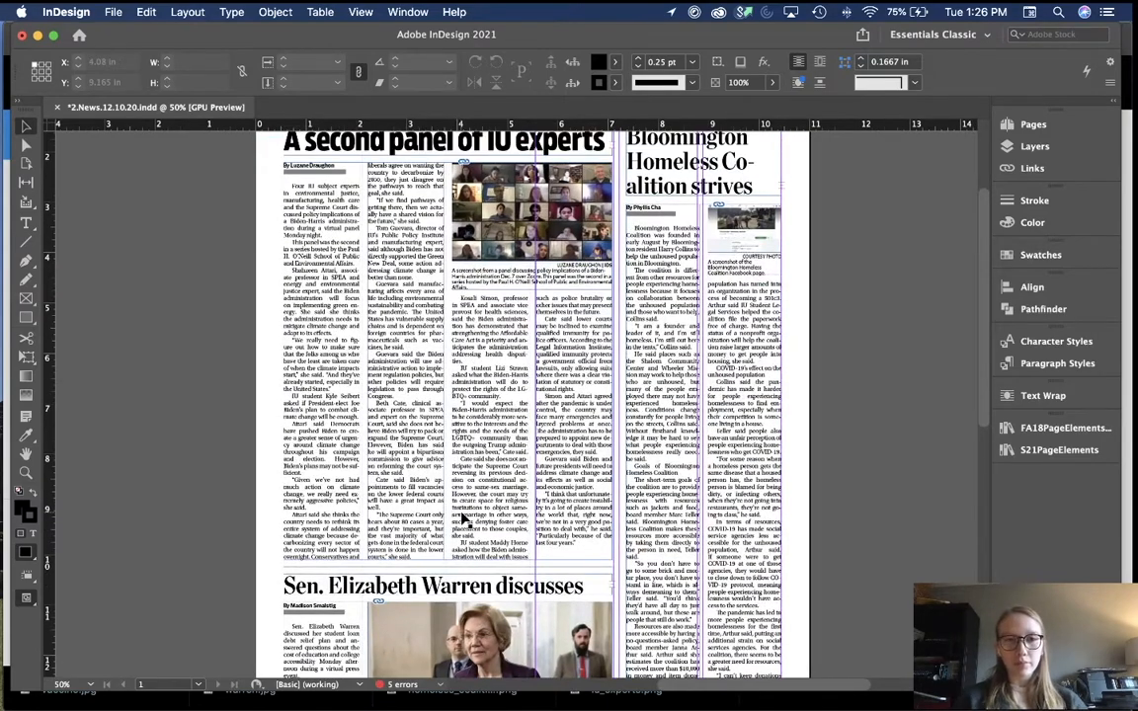
scroll(460, 518, up, 2)
scroll(463, 518, down, 5)
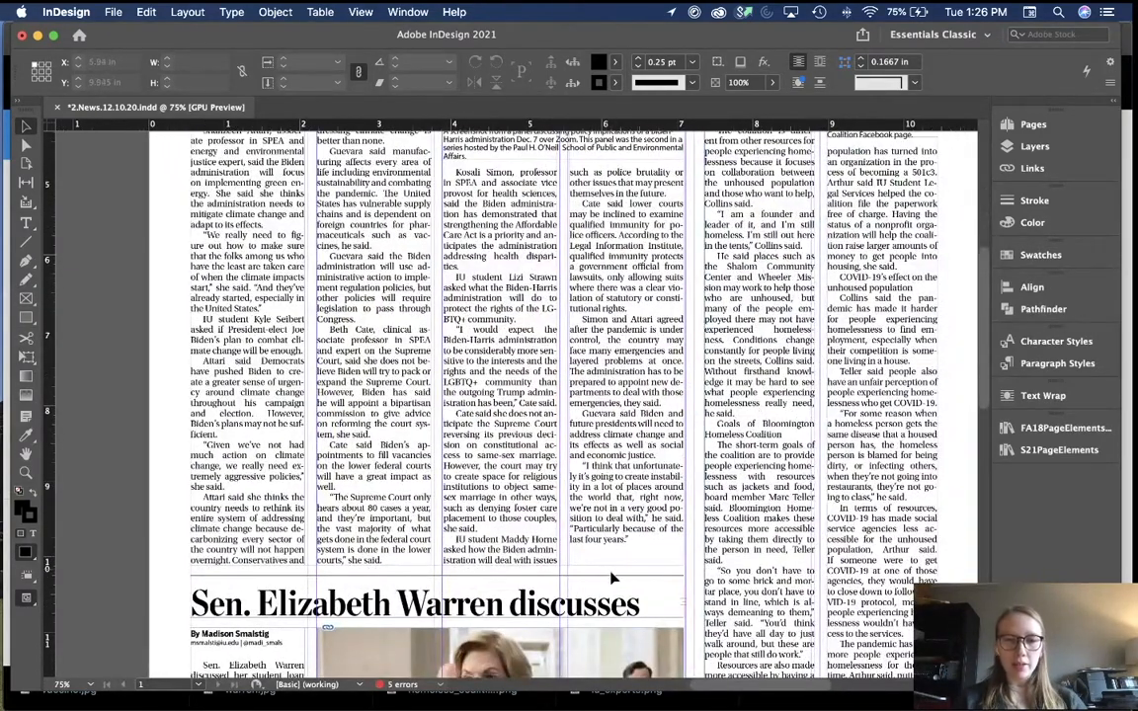
scroll(593, 573, up, 10)
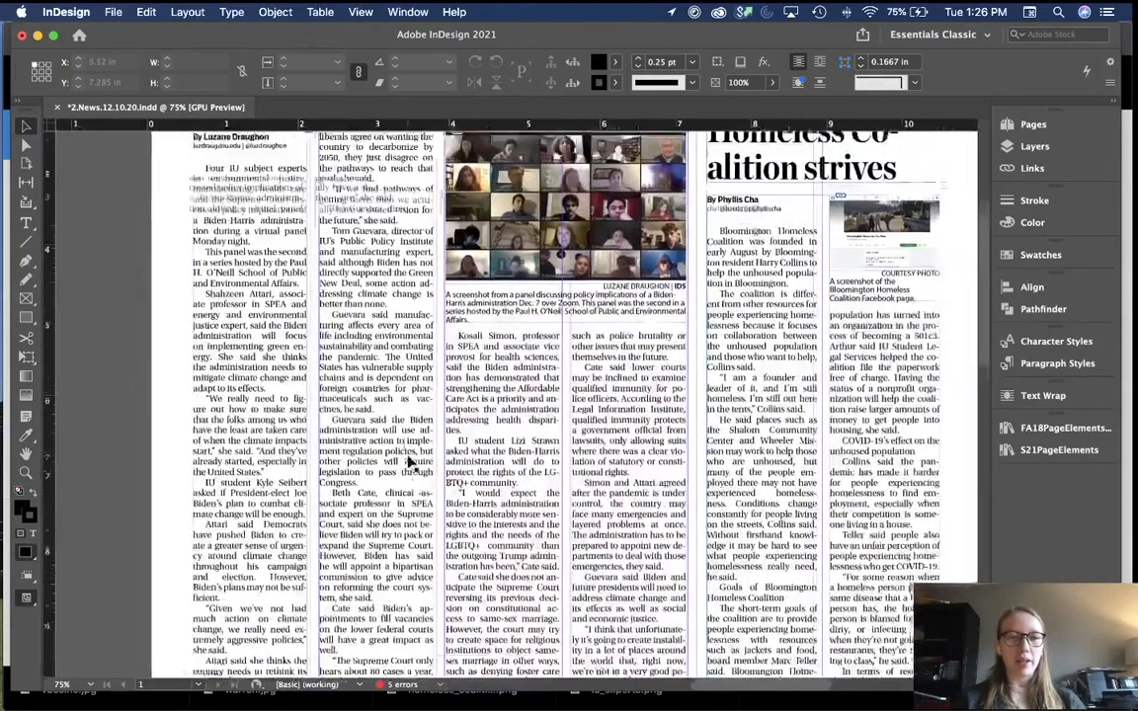
scroll(573, 465, down, 4)
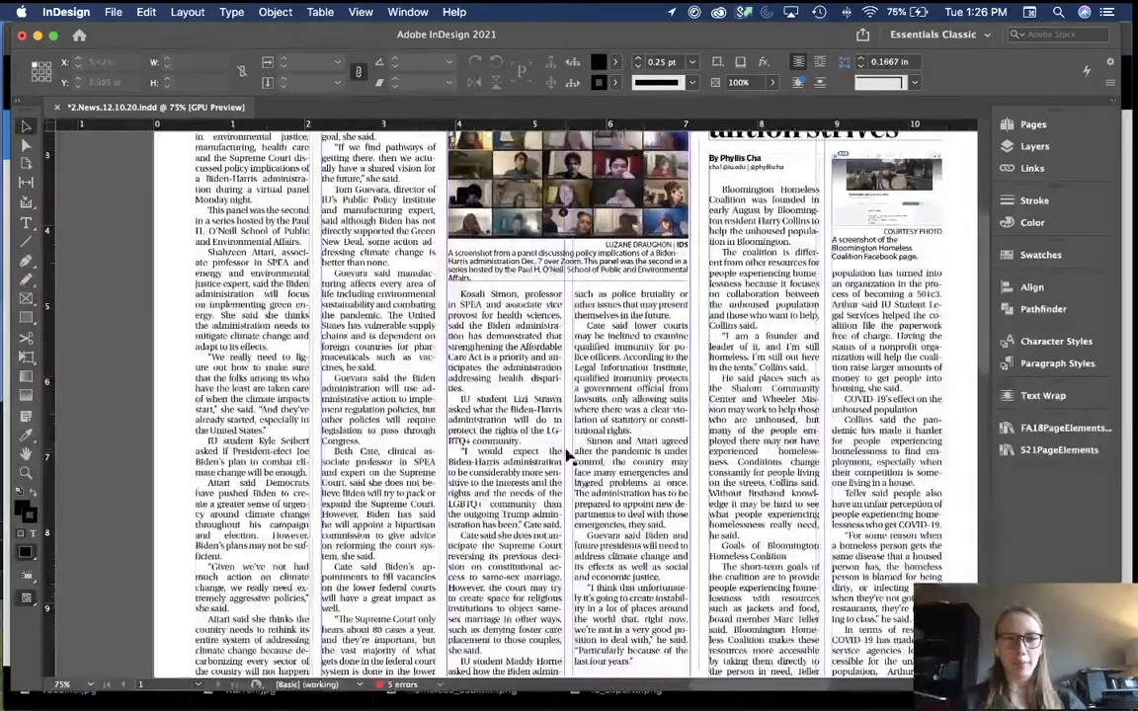
scroll(633, 452, down, 2)
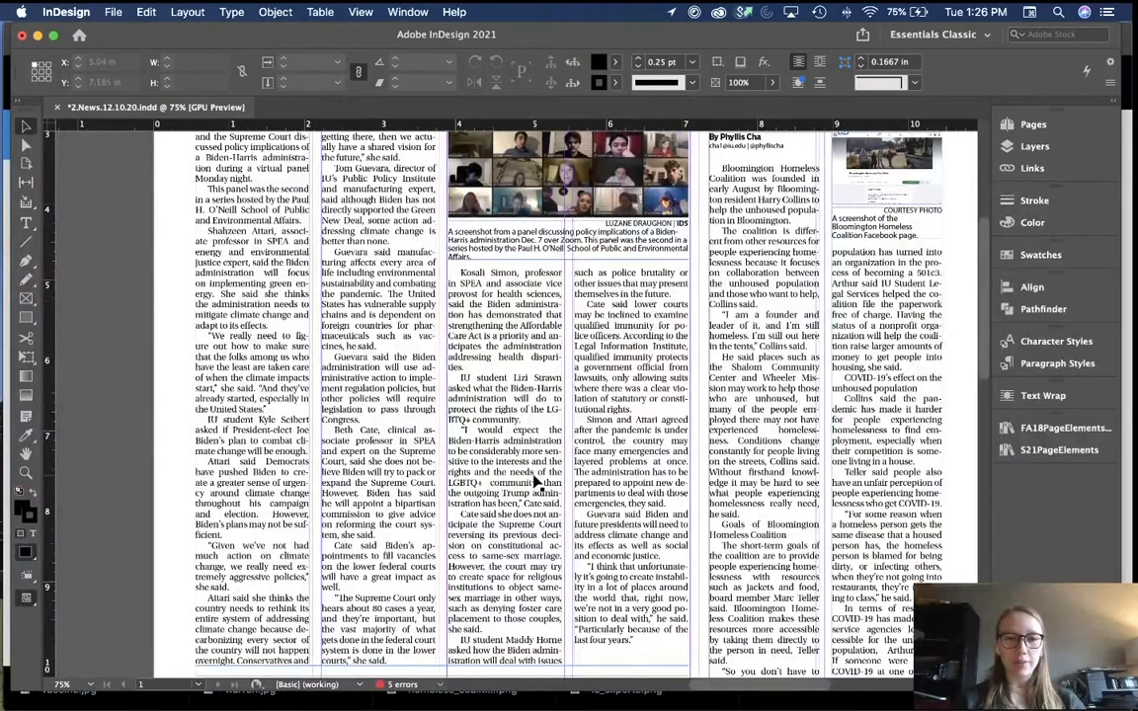
Step: Set the "I would expect the Biden-Harris administration…" quote paragraph's tracking to 0
key(t)
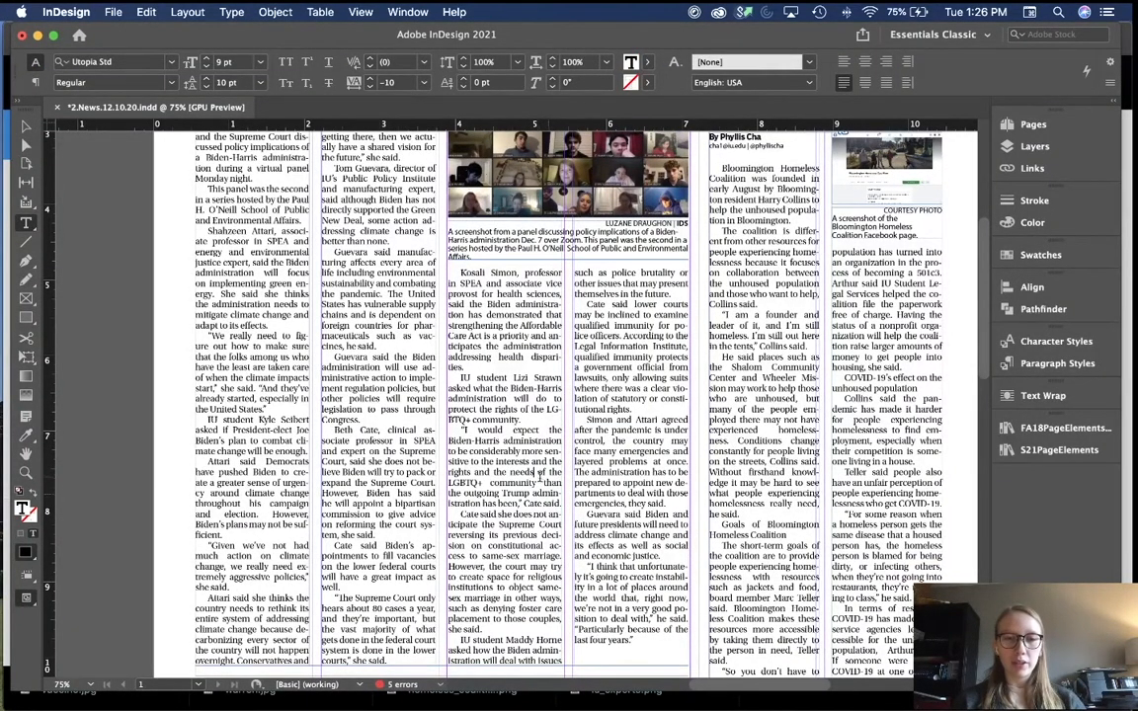
triple_click(538, 474)
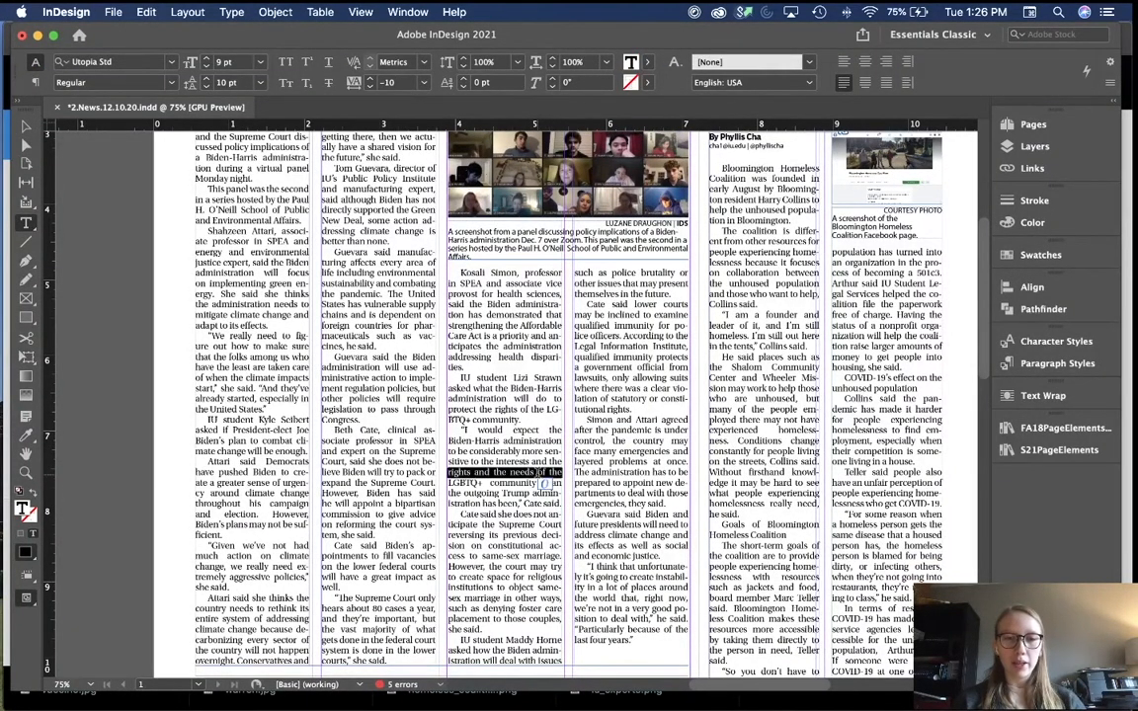
click(369, 83)
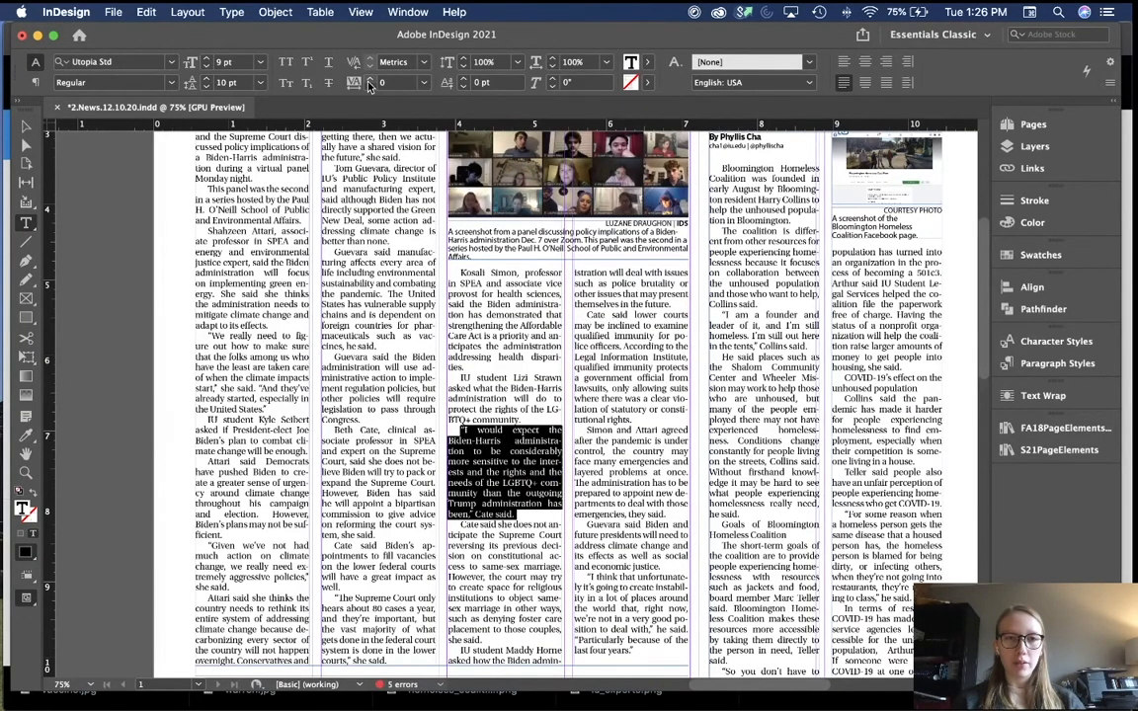
scroll(467, 440, down, 3)
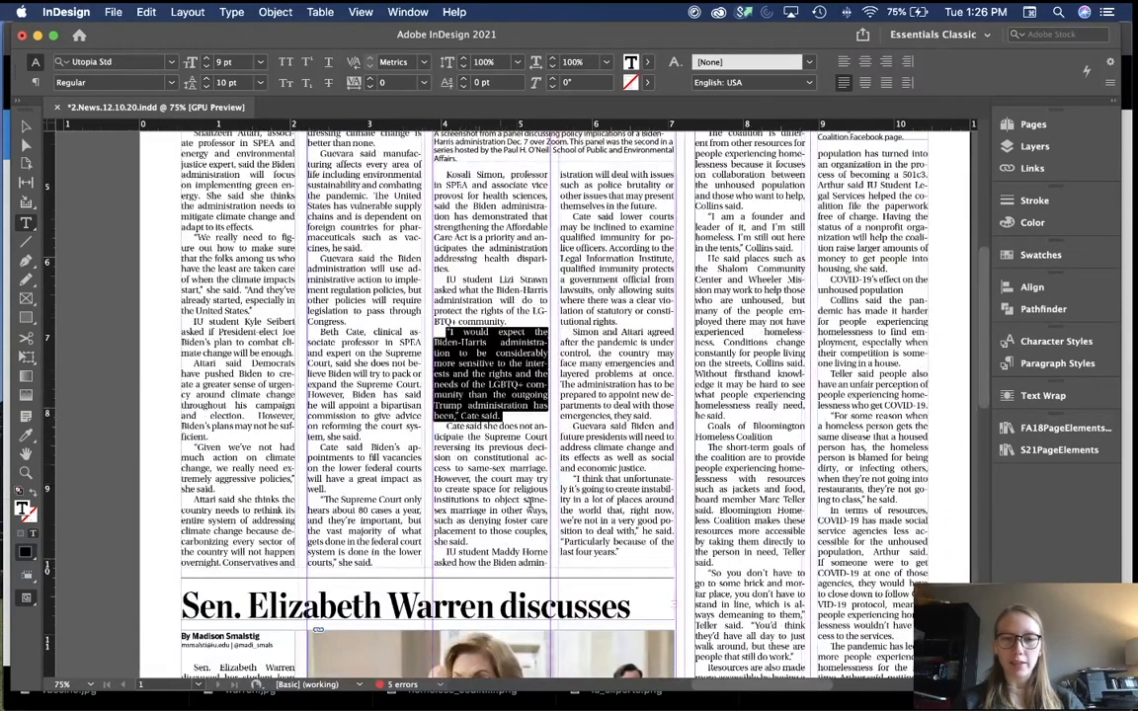
scroll(599, 558, up, 4)
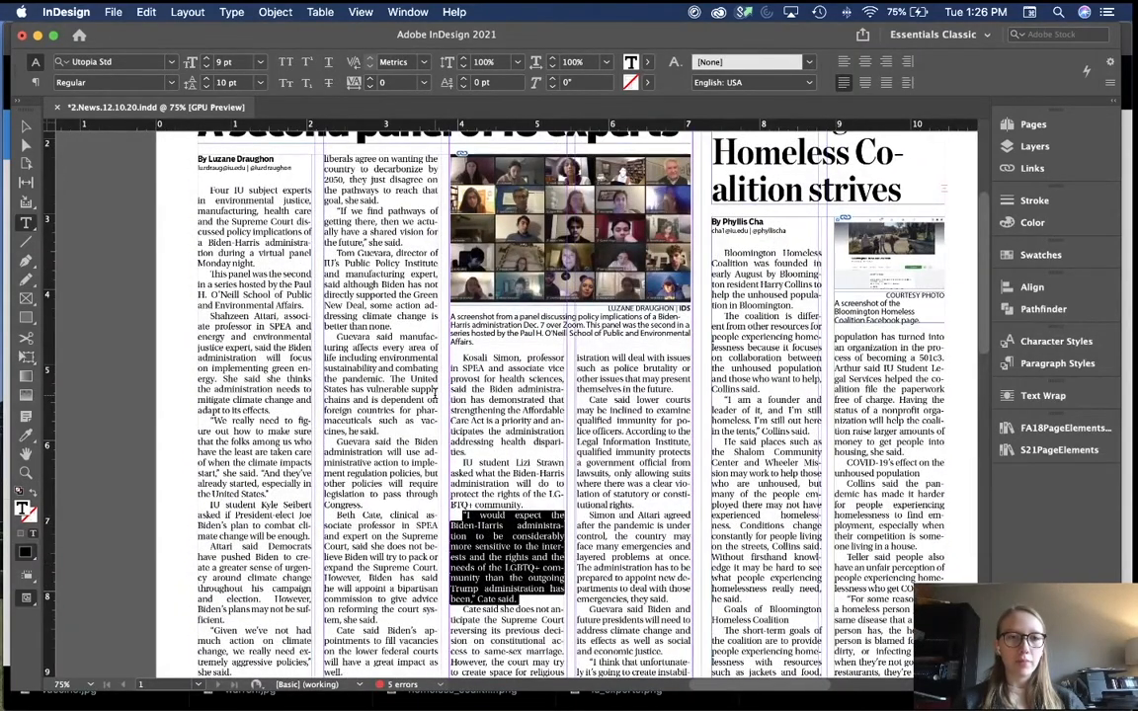
scroll(434, 393, down, 1)
scroll(435, 393, down, 4)
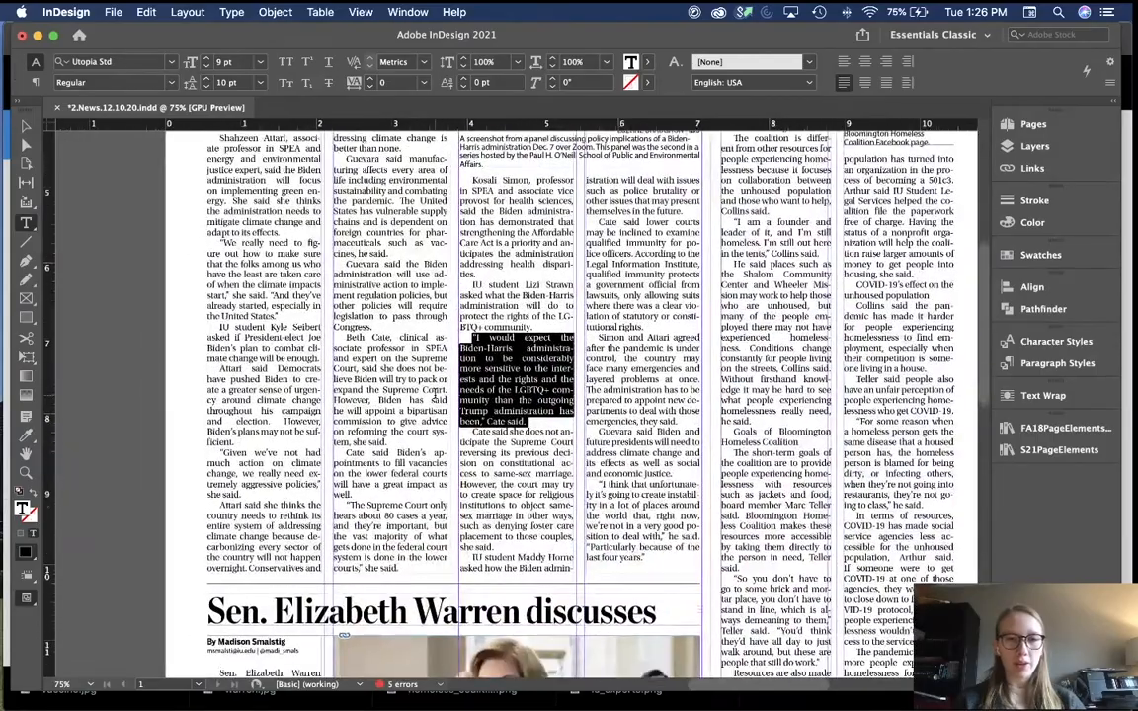
scroll(435, 392, up, 5)
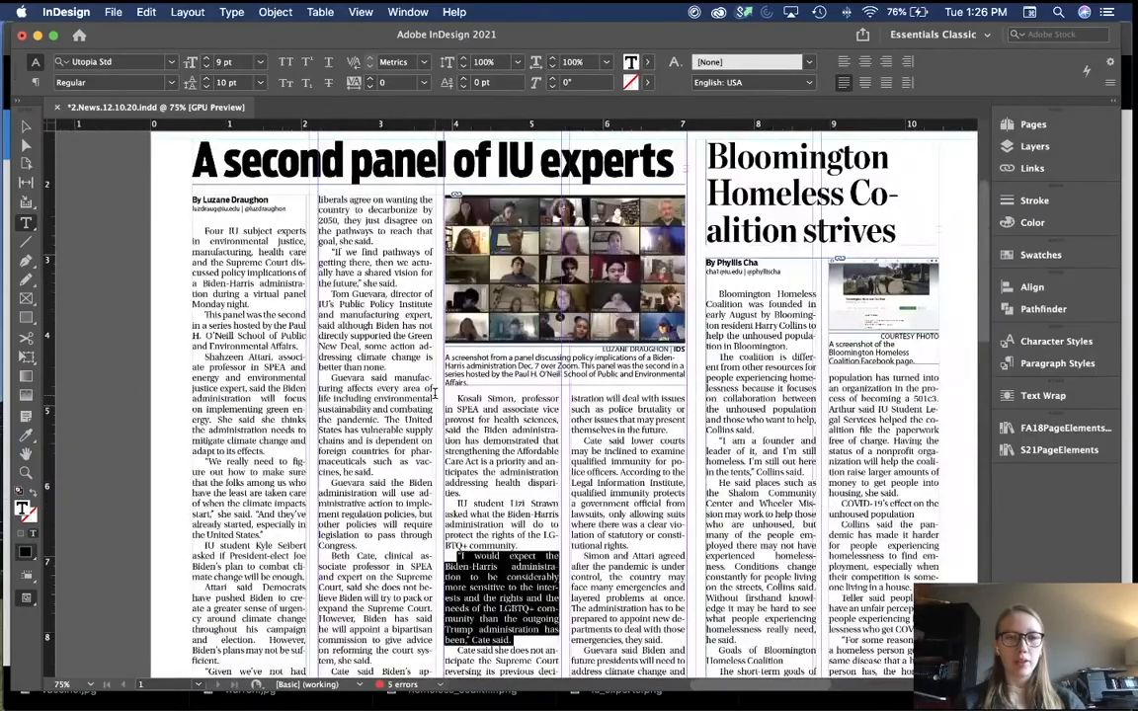
scroll(434, 392, down, 3)
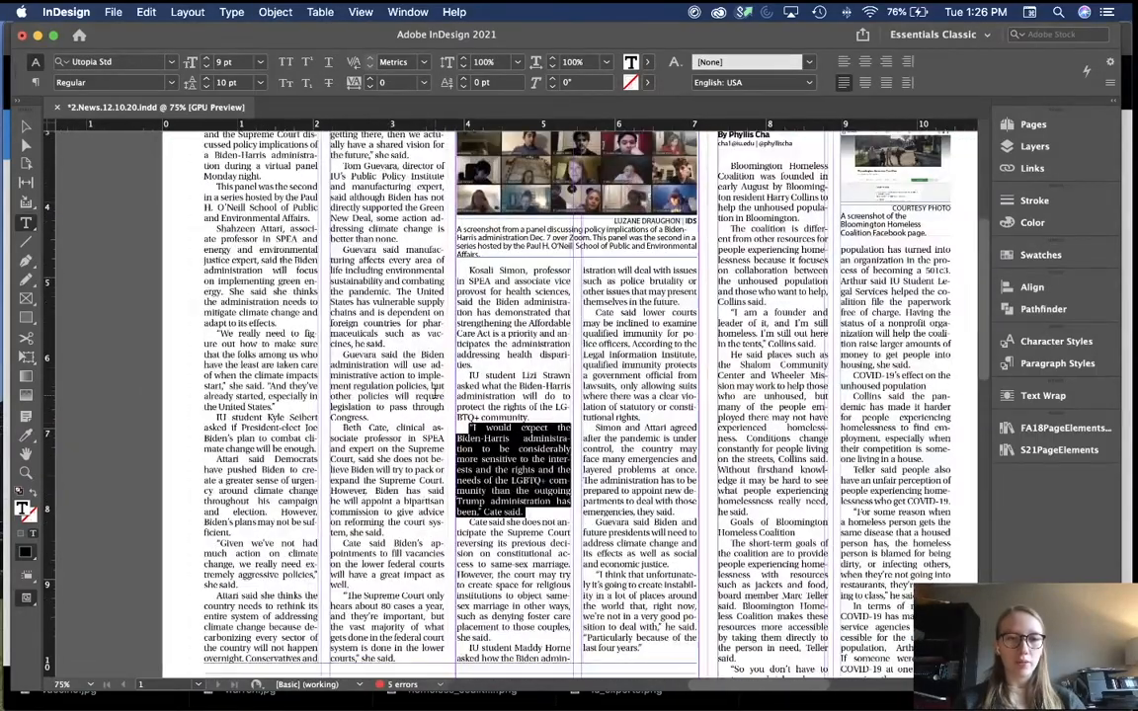
scroll(423, 494, down, 1)
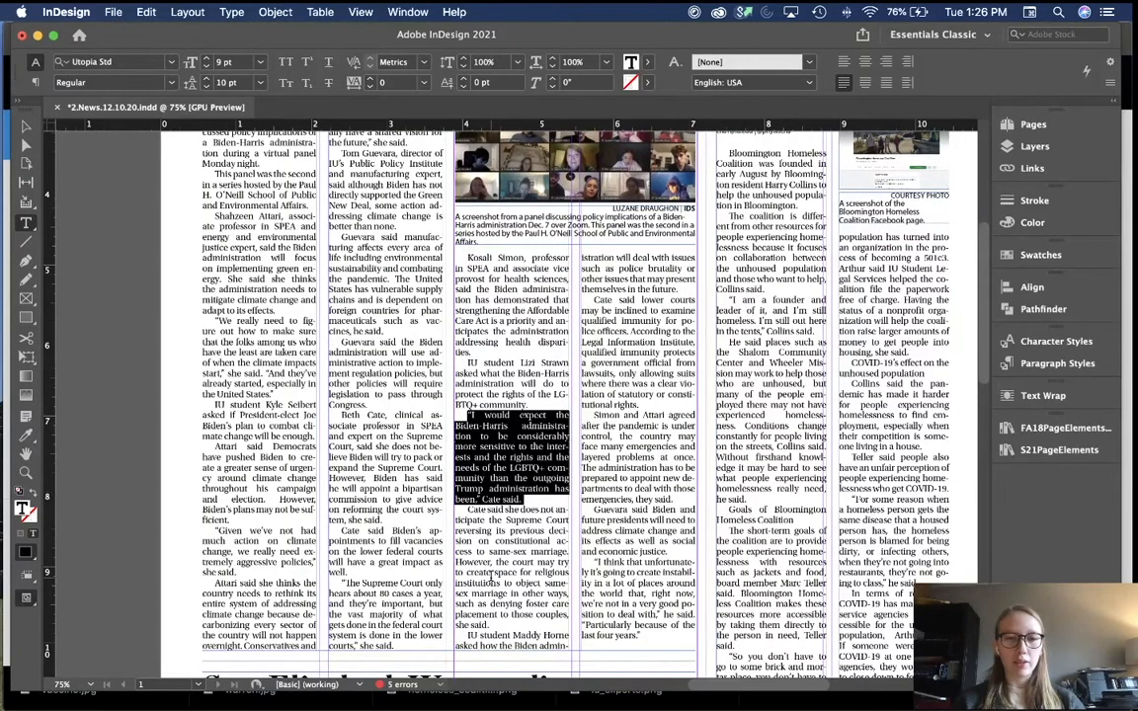
Step: Try tracking 5 on the "Simon and Attari agreed…" paragraph, then undo back to -10
triple_click(640, 460)
click(639, 460)
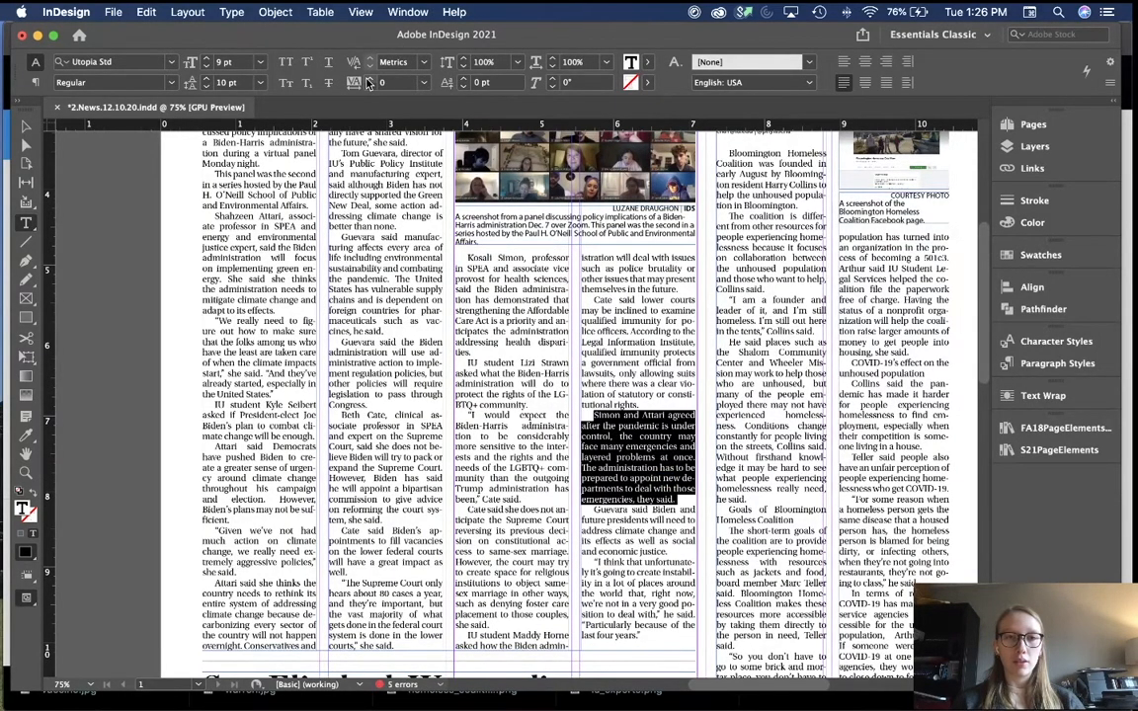
click(423, 85)
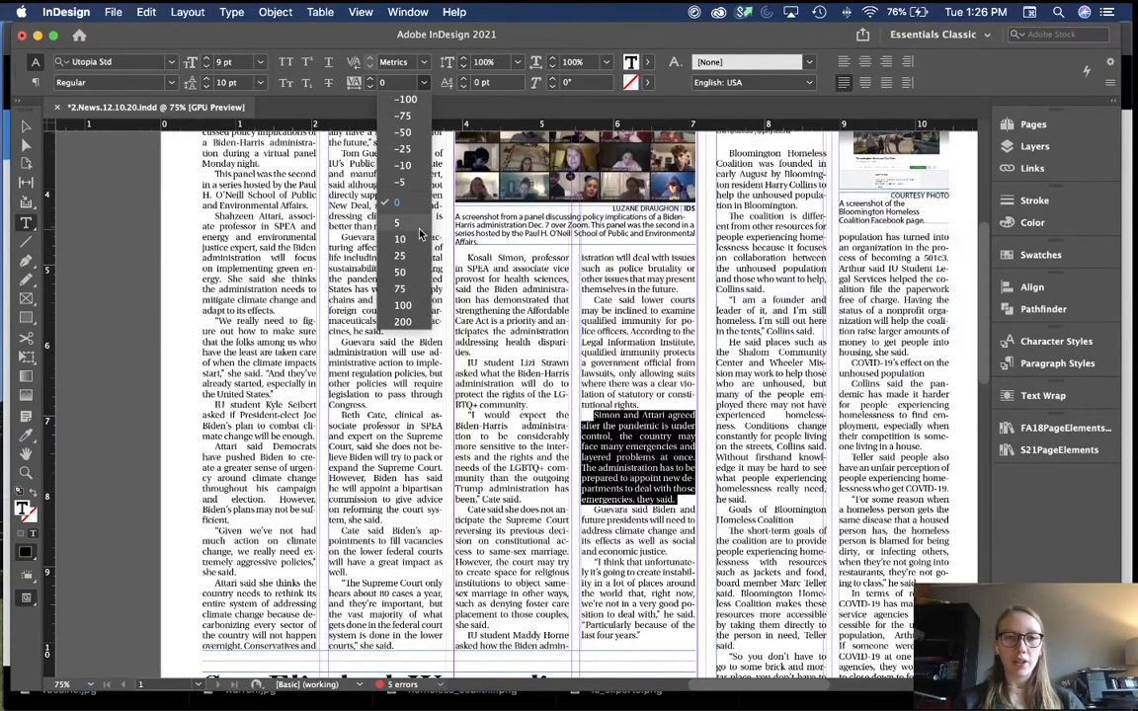
click(377, 206)
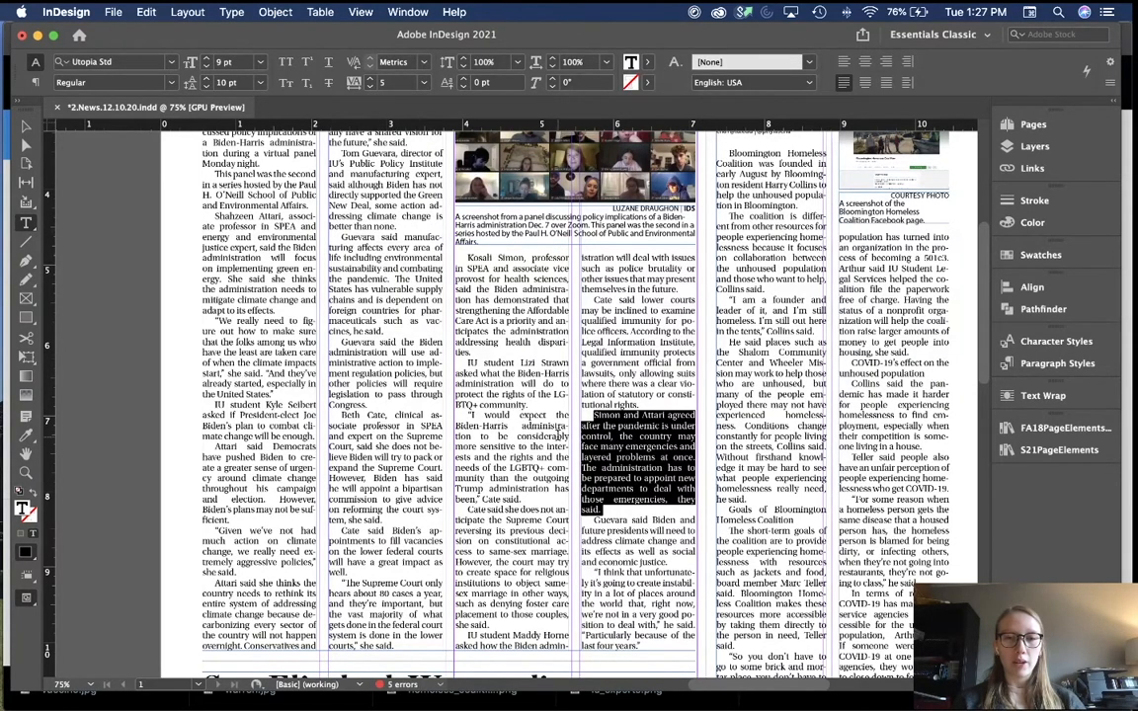
click(608, 504)
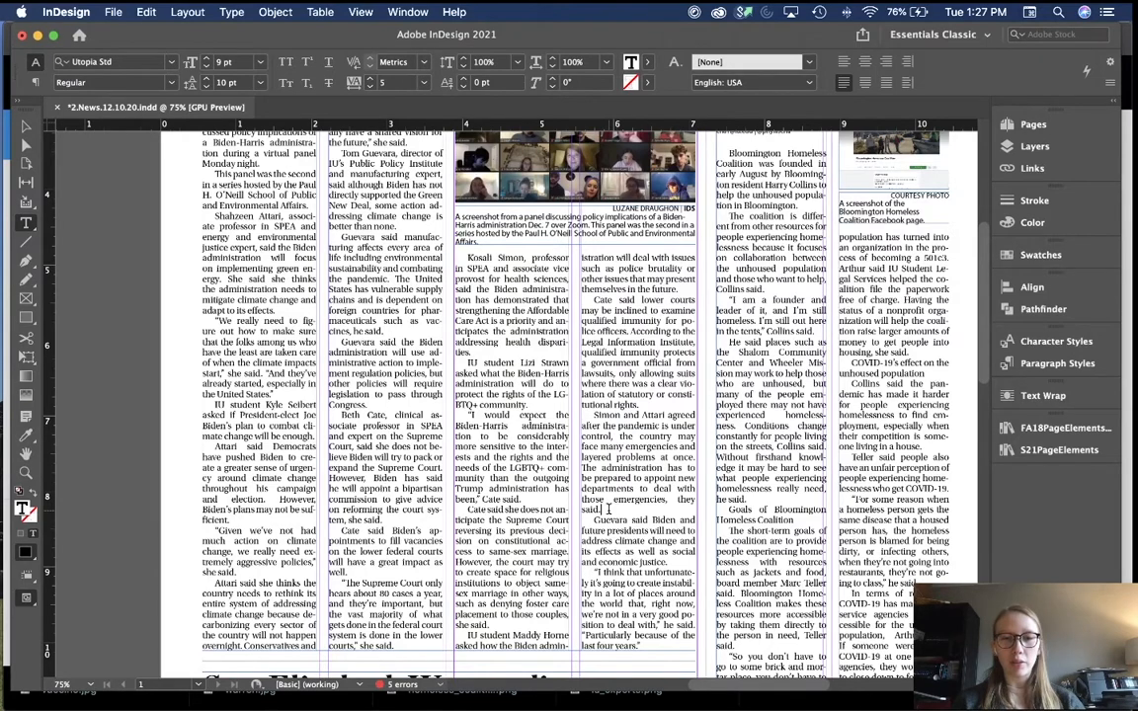
drag(608, 509, 572, 507)
click(616, 500)
key(super+z)
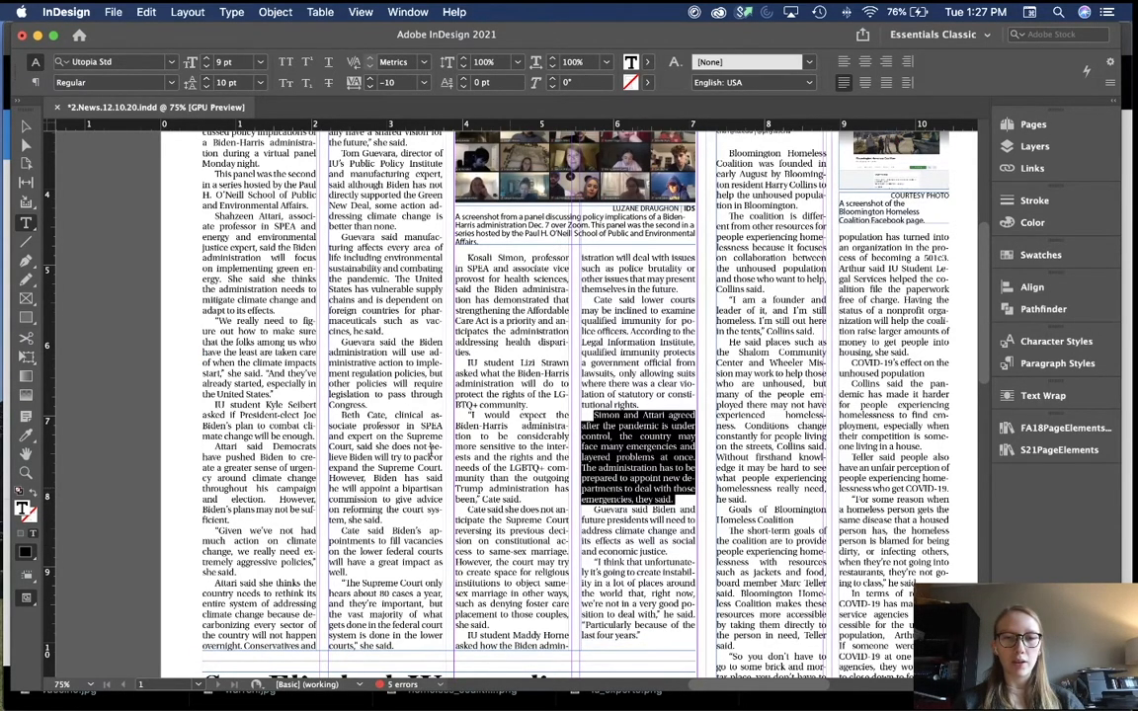
scroll(431, 450, up, 2)
triple_click(279, 305)
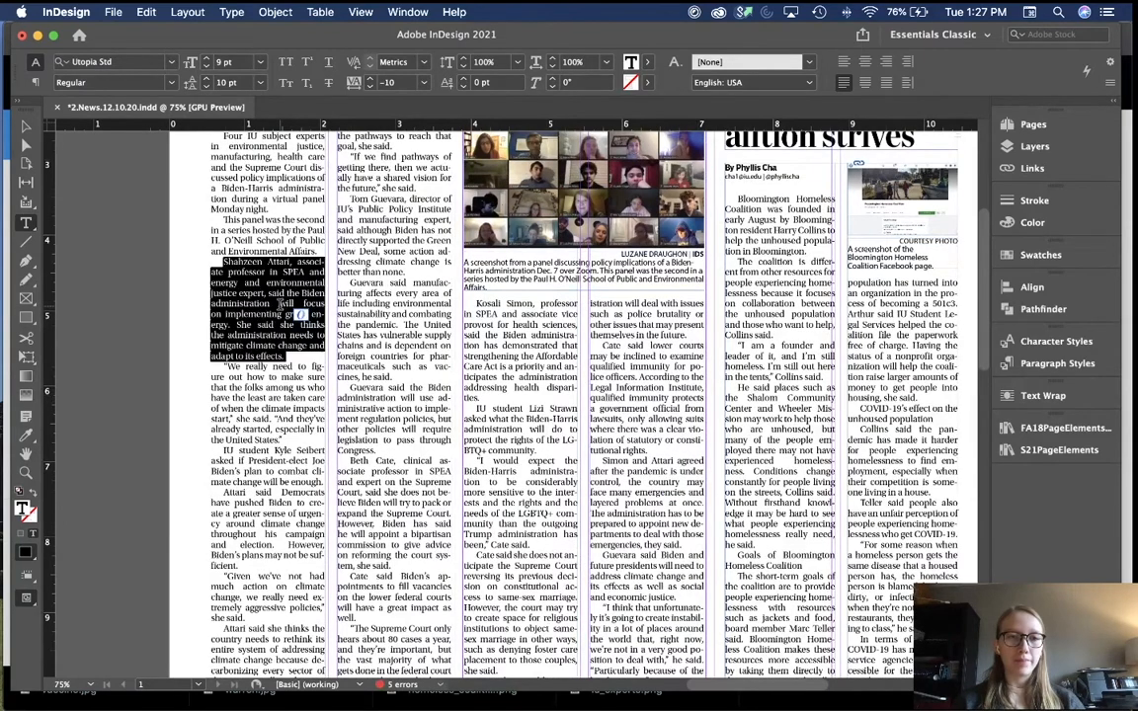
click(369, 82)
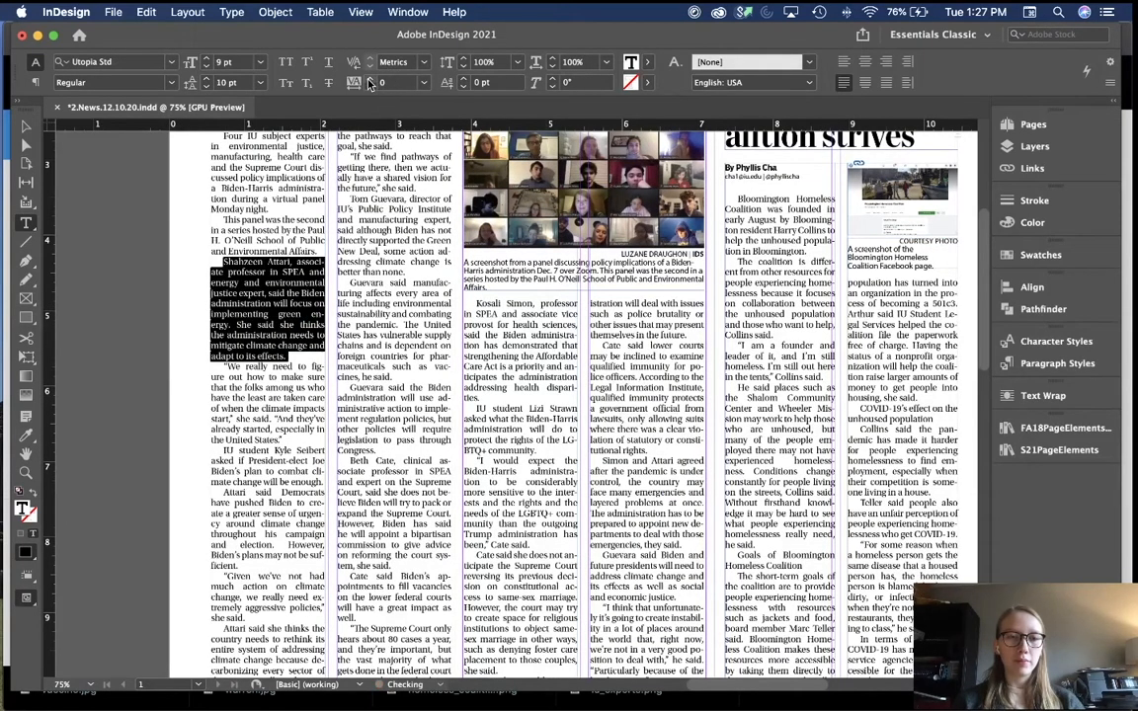
click(427, 316)
scroll(427, 399, up, 3)
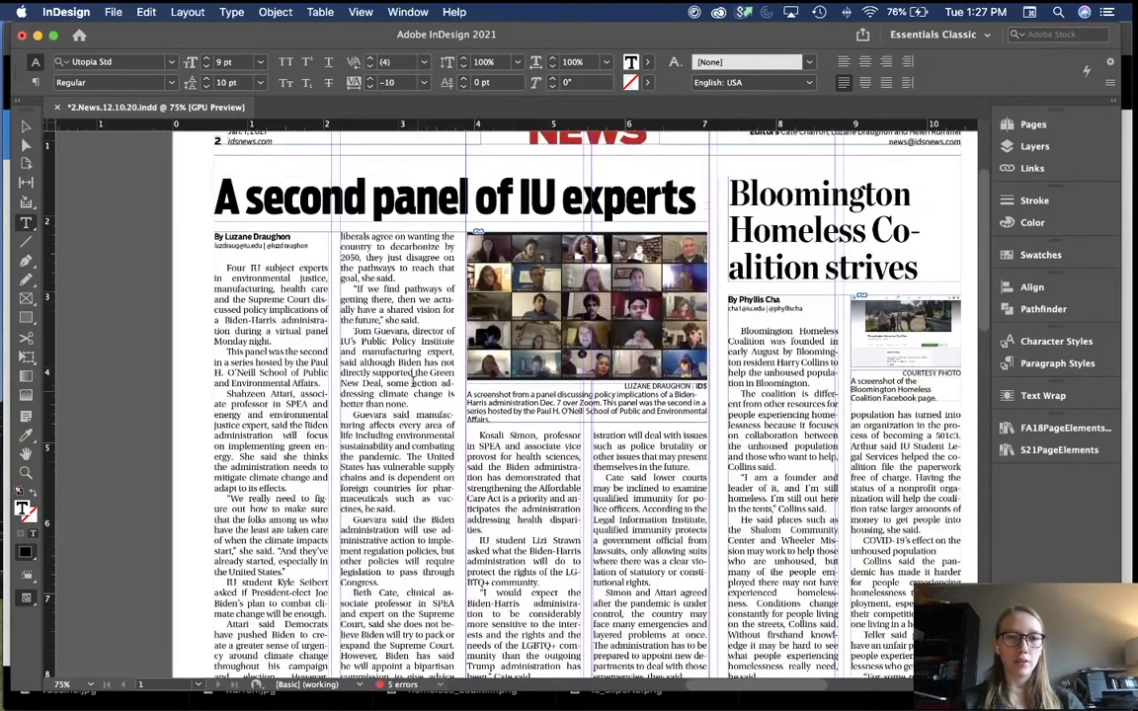
triple_click(414, 383)
click(371, 81)
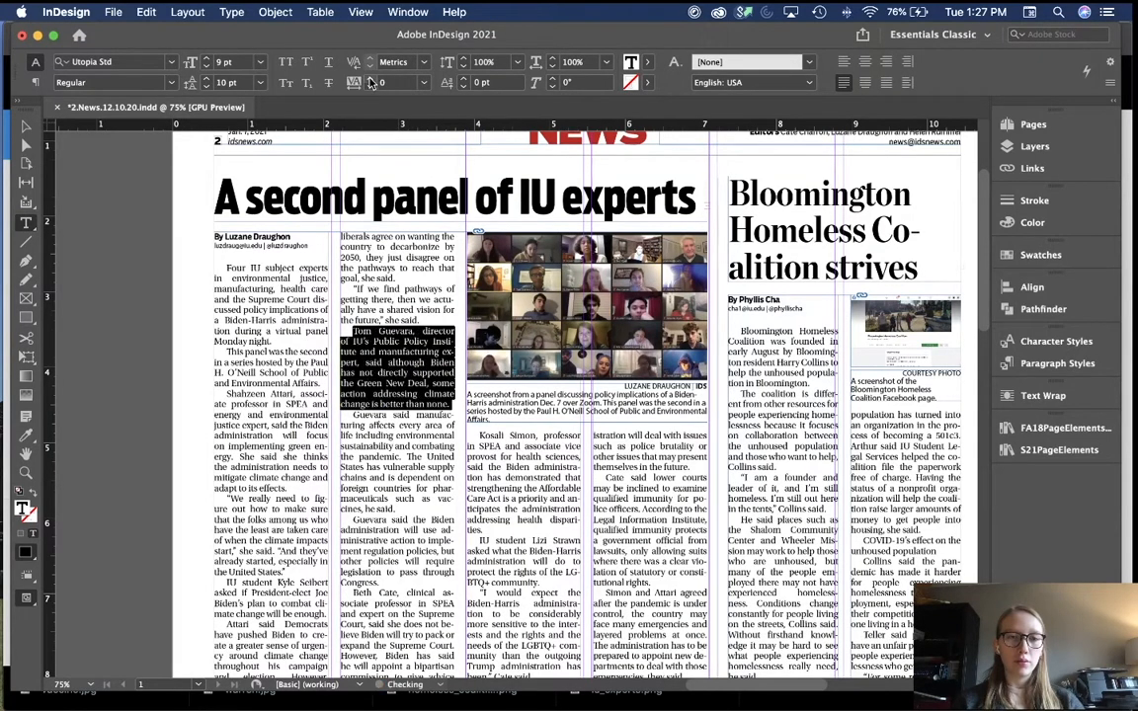
click(383, 81)
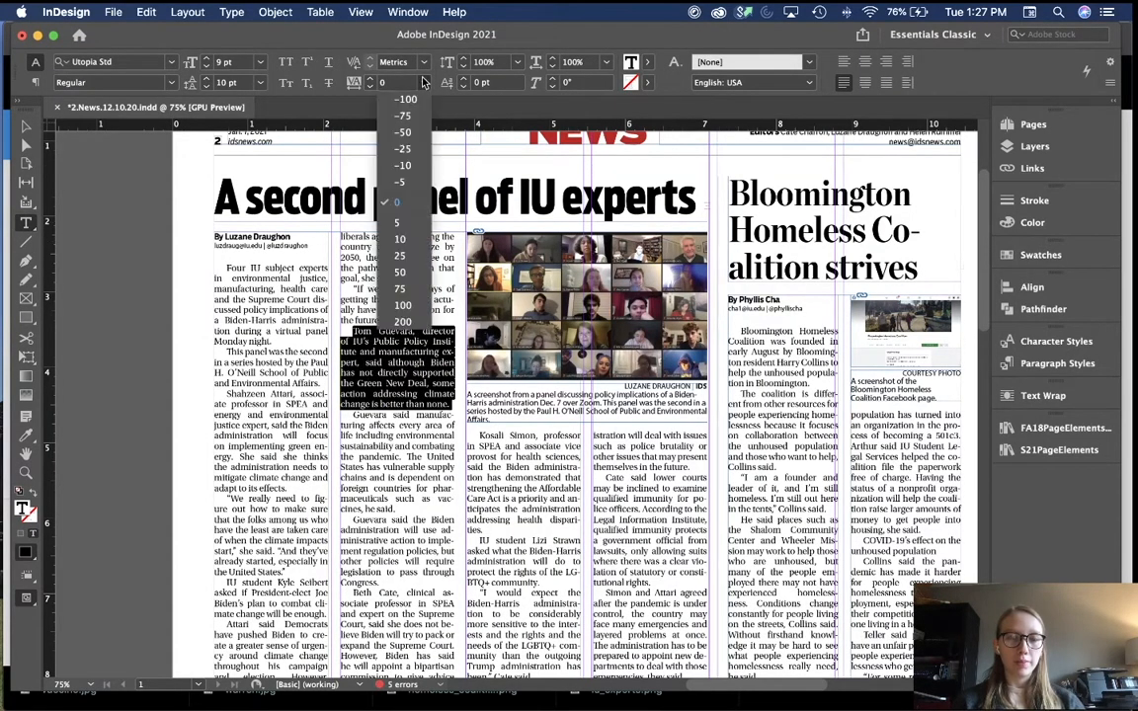
click(404, 165)
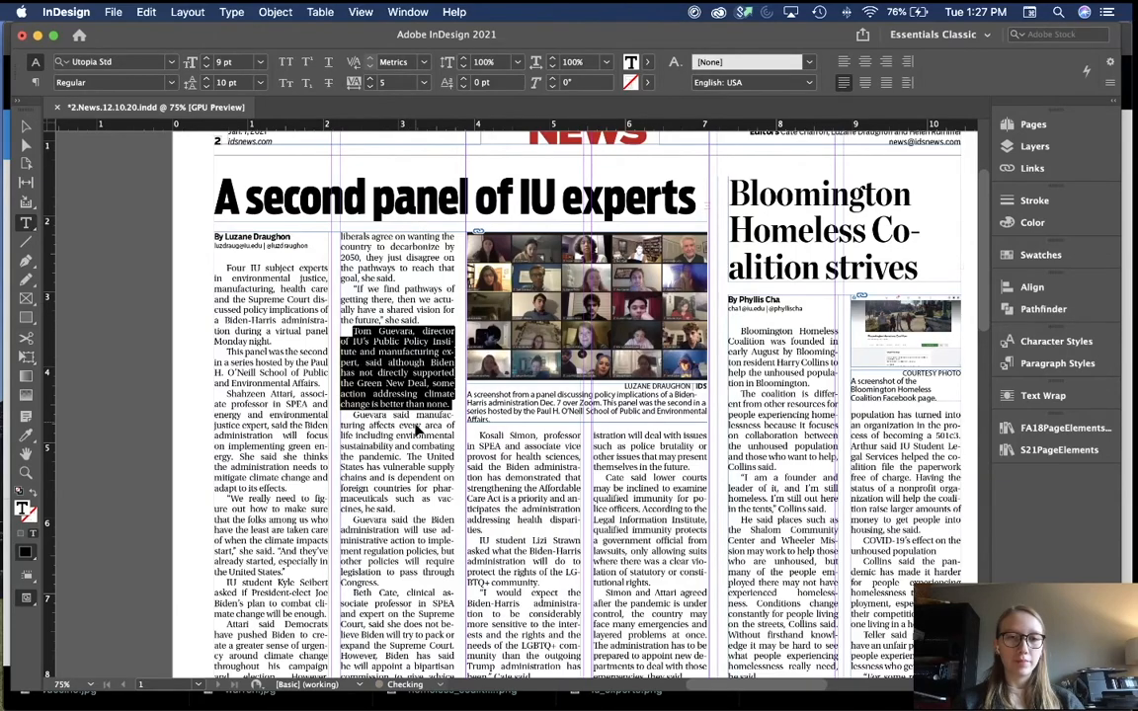
Step: Set the "This panel was the second in a series…" paragraph's tracking to 5
scroll(428, 507, down, 3)
scroll(428, 507, down, 3)
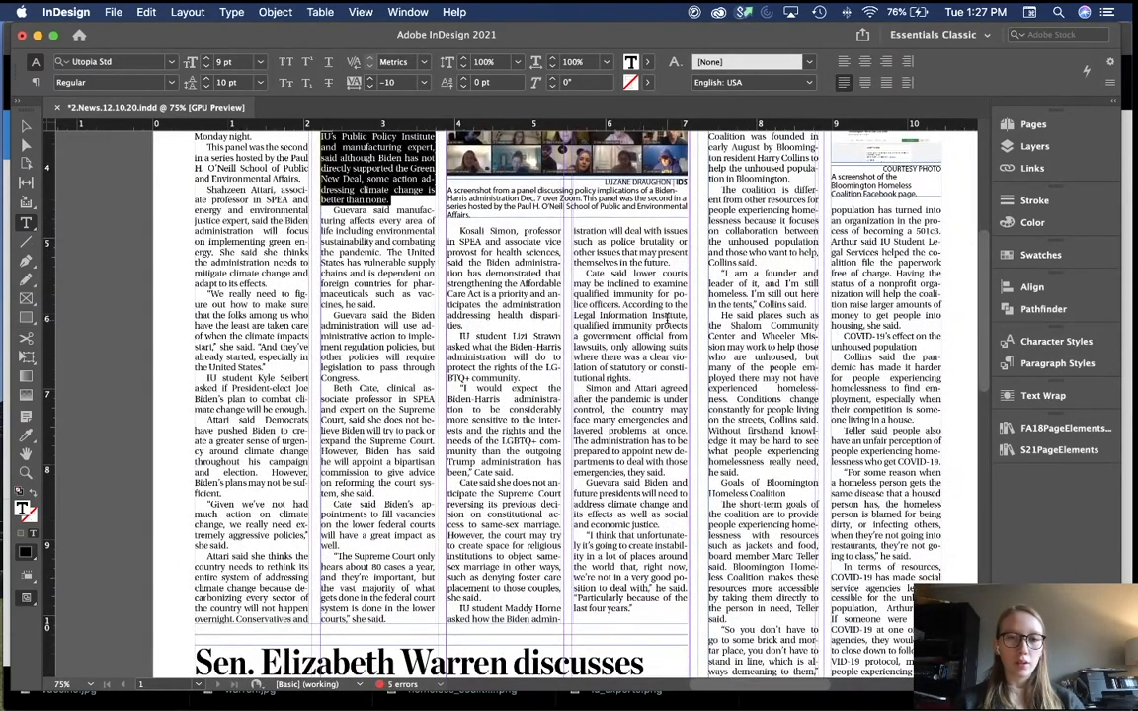
triple_click(652, 441)
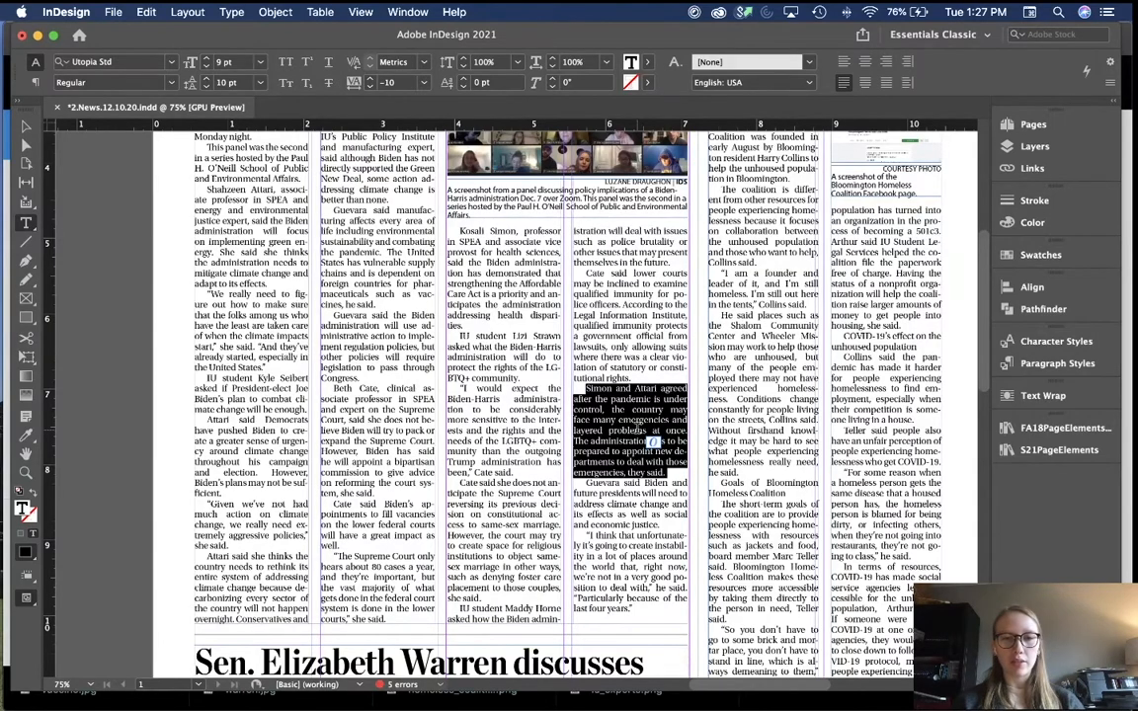
scroll(228, 473, up, 6)
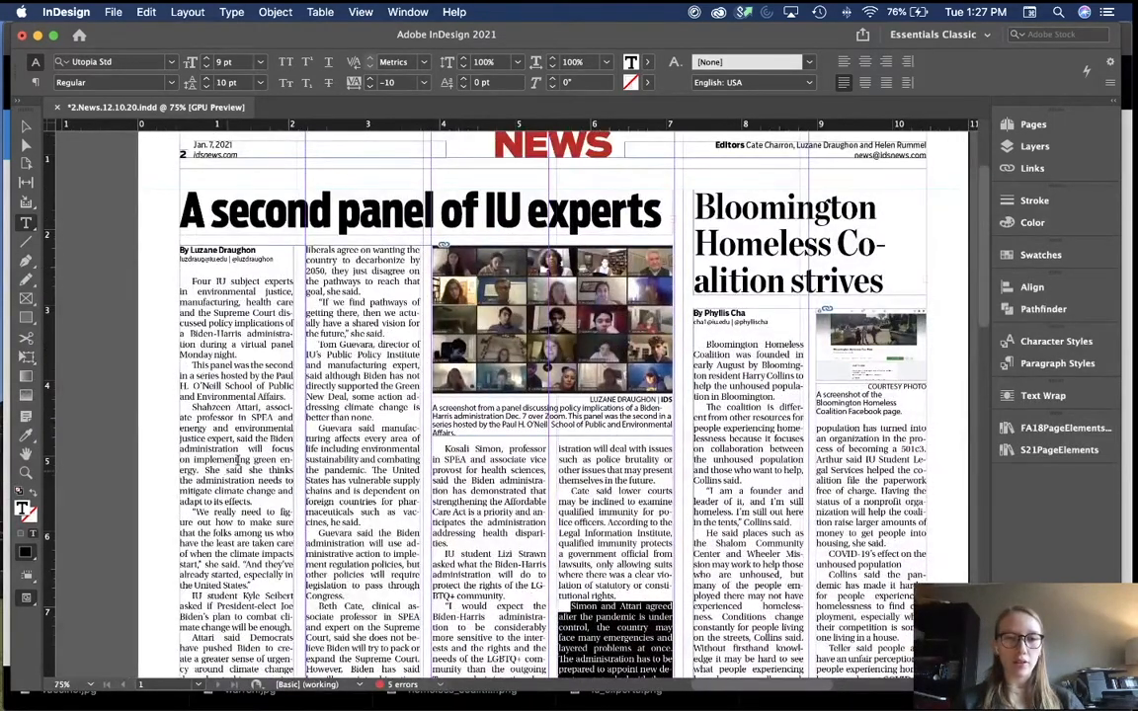
triple_click(250, 440)
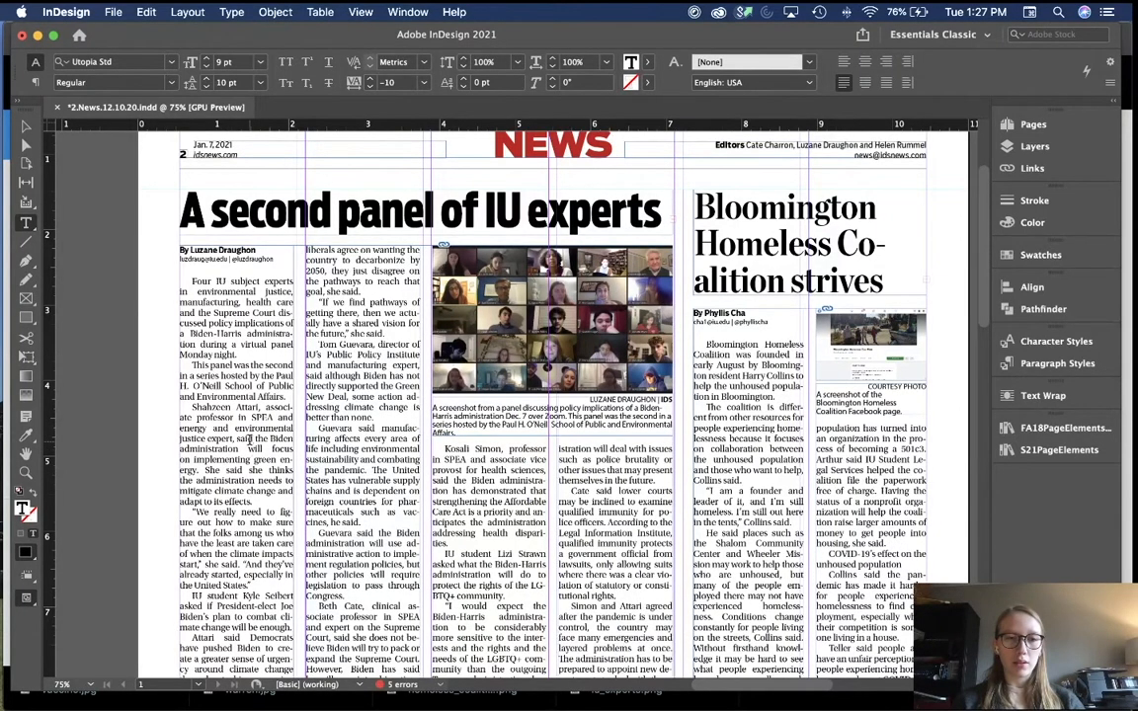
triple_click(251, 384)
click(252, 379)
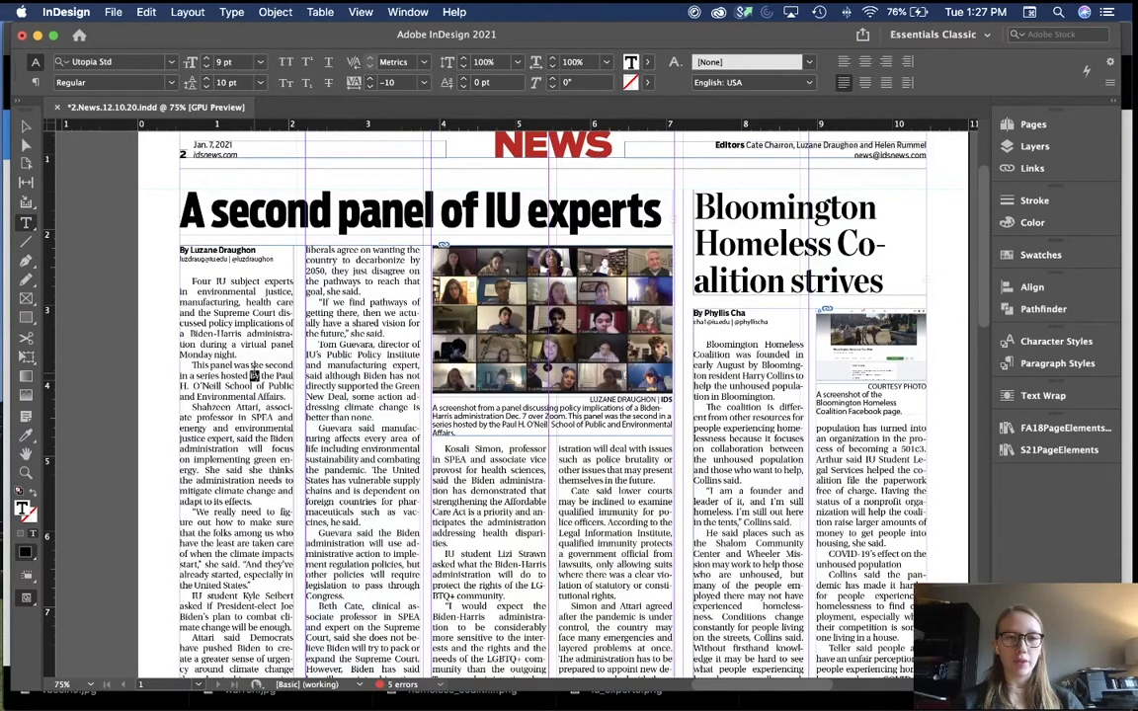
click(369, 79)
click(424, 82)
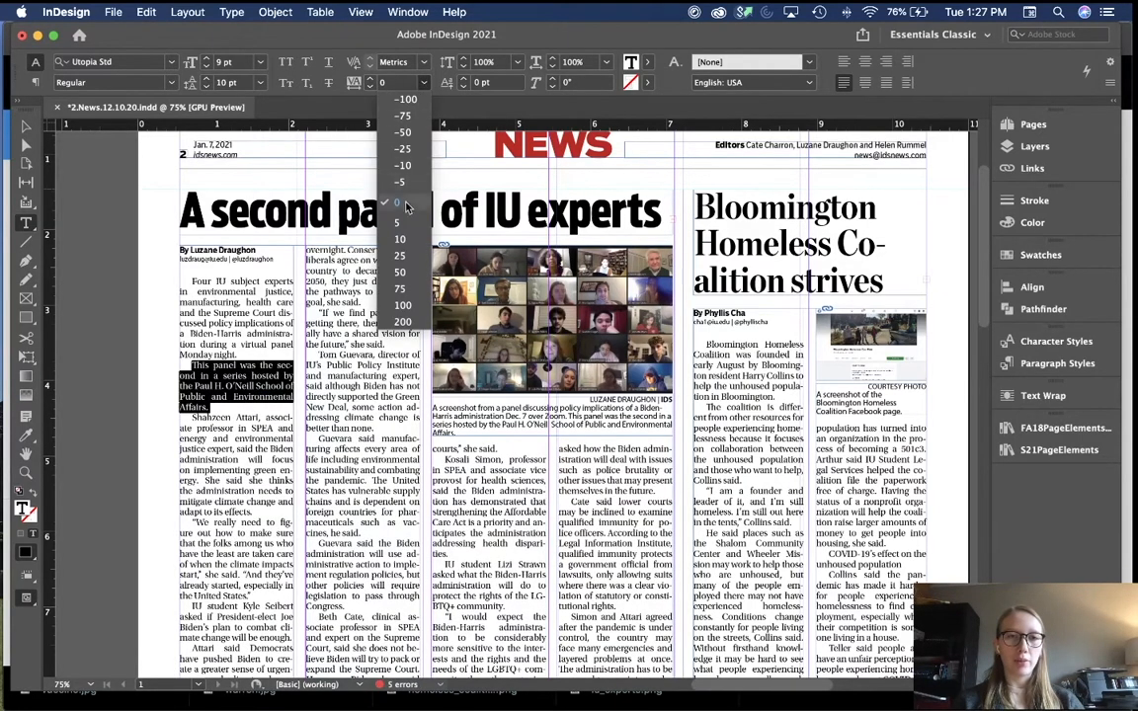
click(401, 209)
key(Escape)
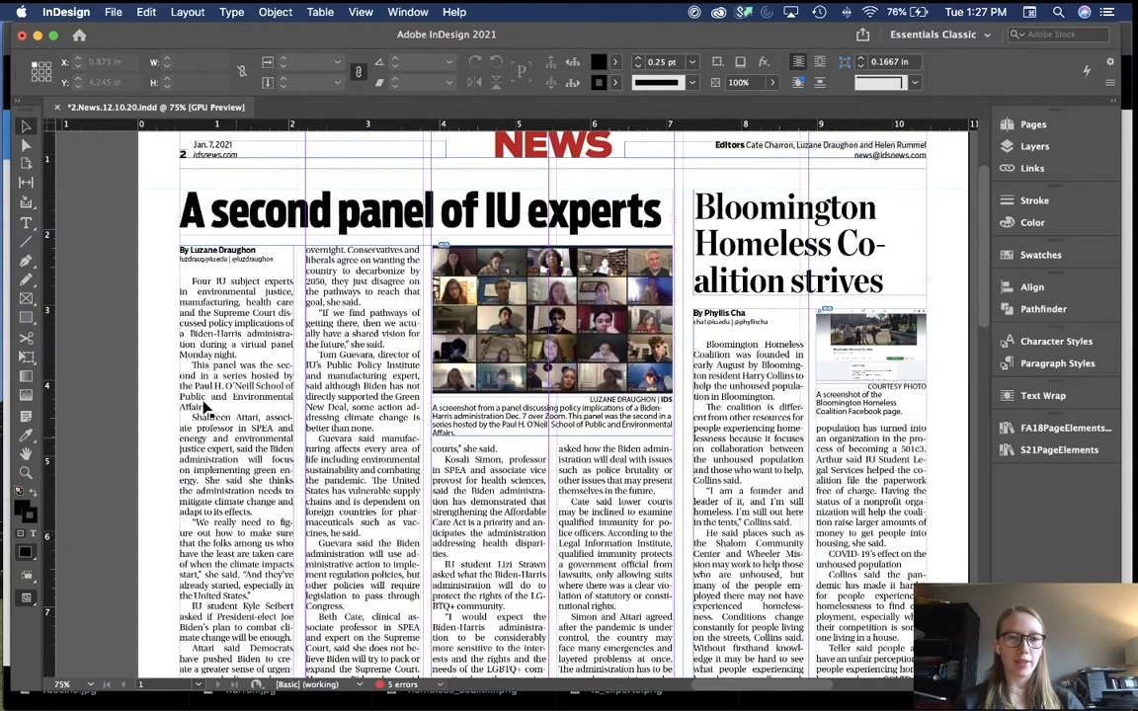
Step: Raise the "People should give year-round…" paragraph's tracking from -10 to 0
scroll(275, 450, down, 5)
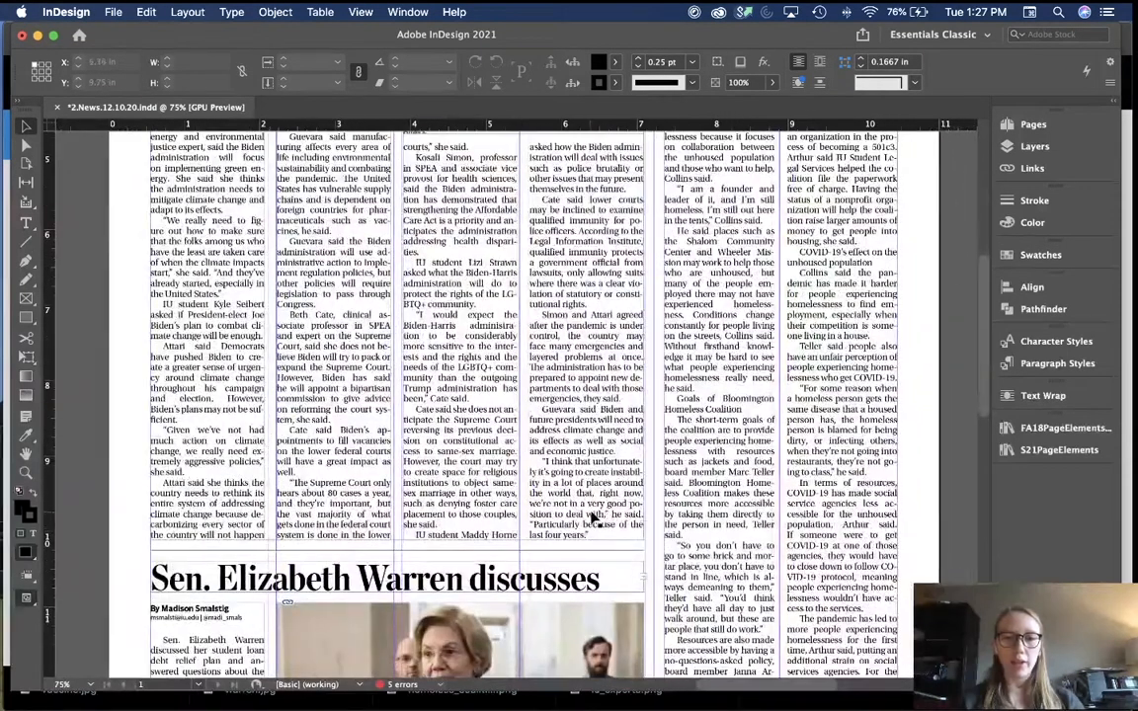
click(590, 497)
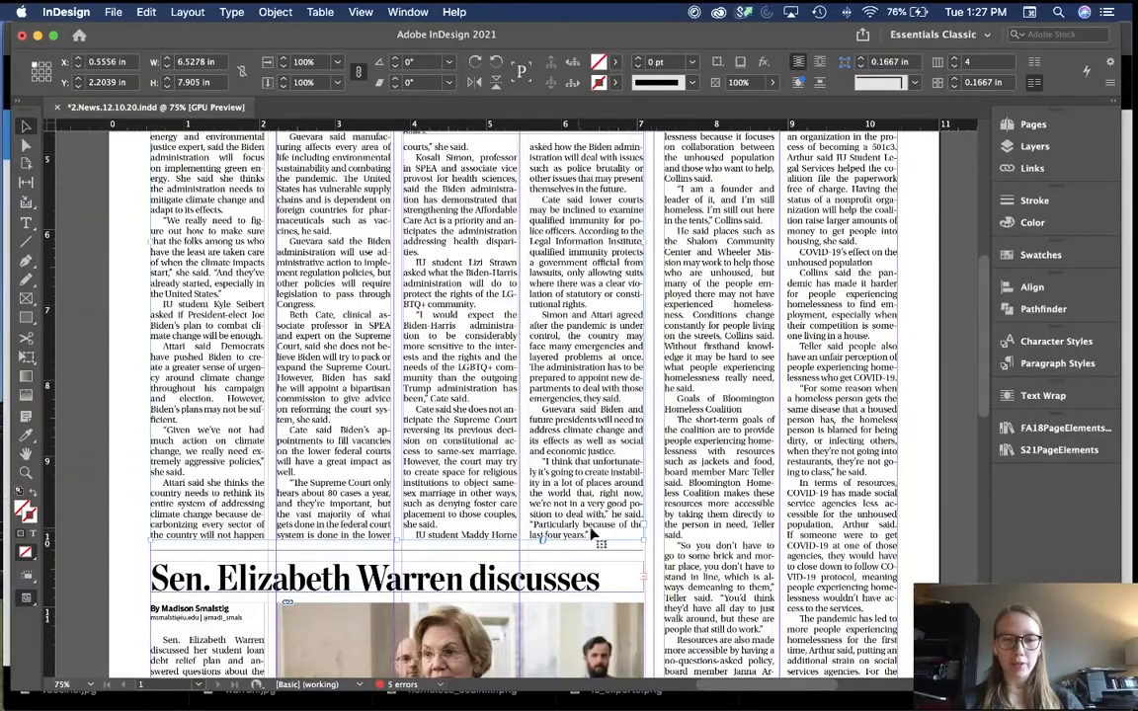
scroll(655, 534, up, 8)
scroll(660, 538, down, 15)
scroll(660, 539, right, 4)
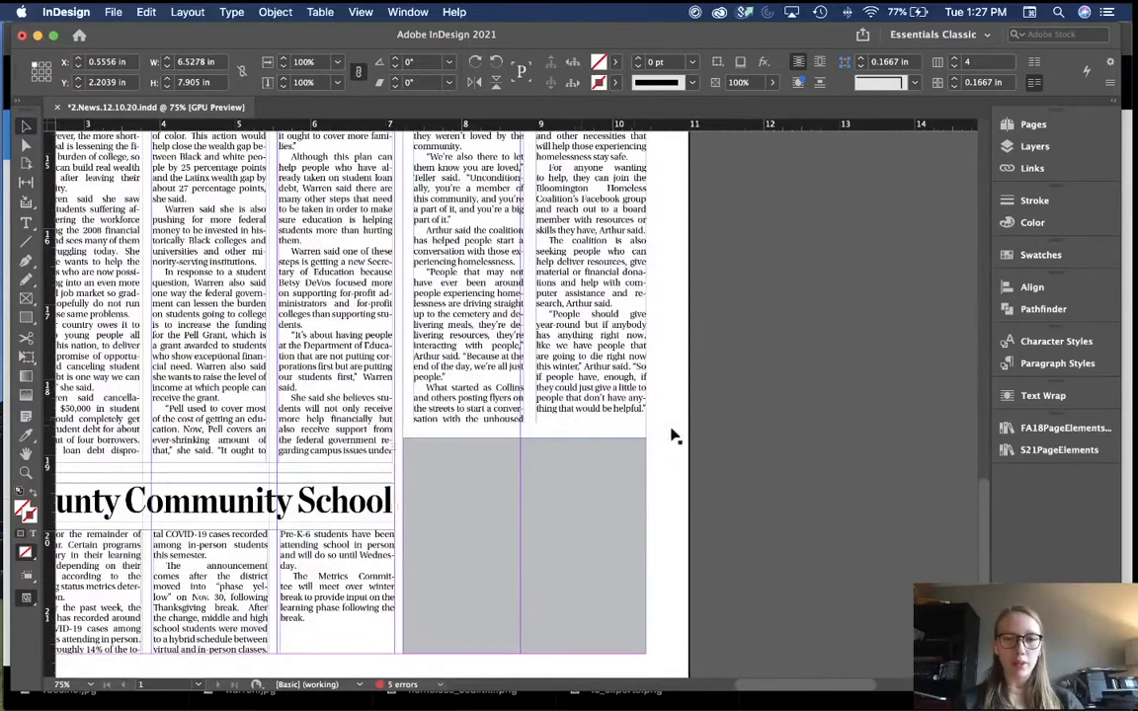
scroll(682, 435, up, 10)
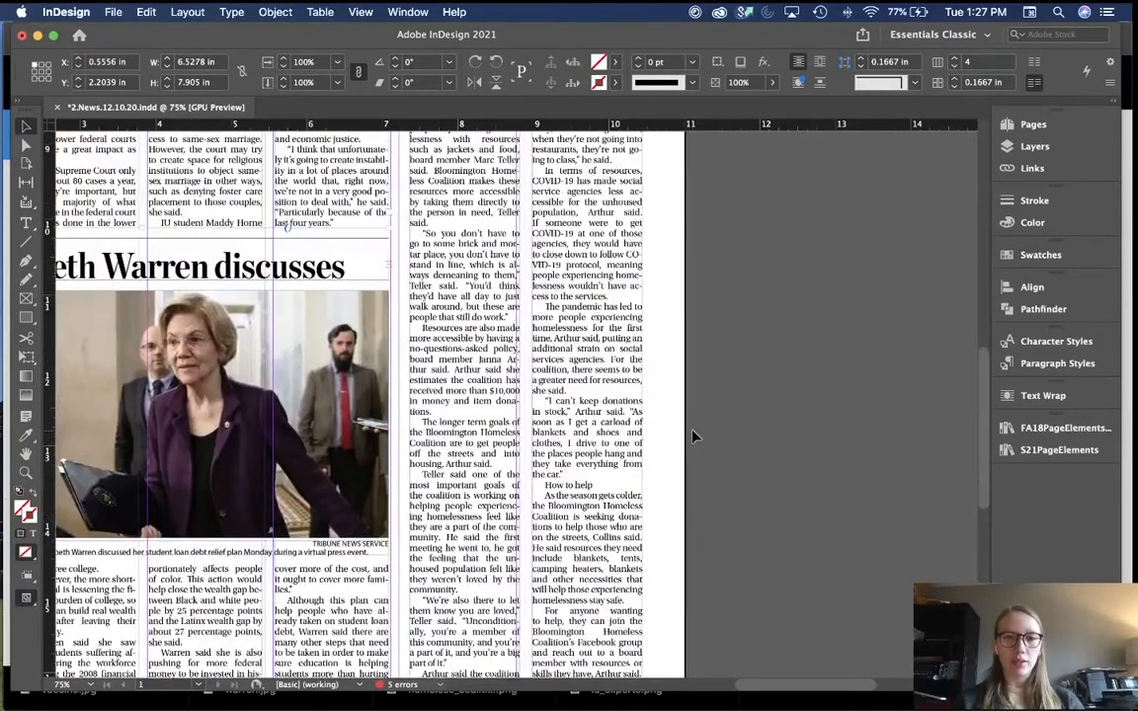
scroll(693, 435, up, 5)
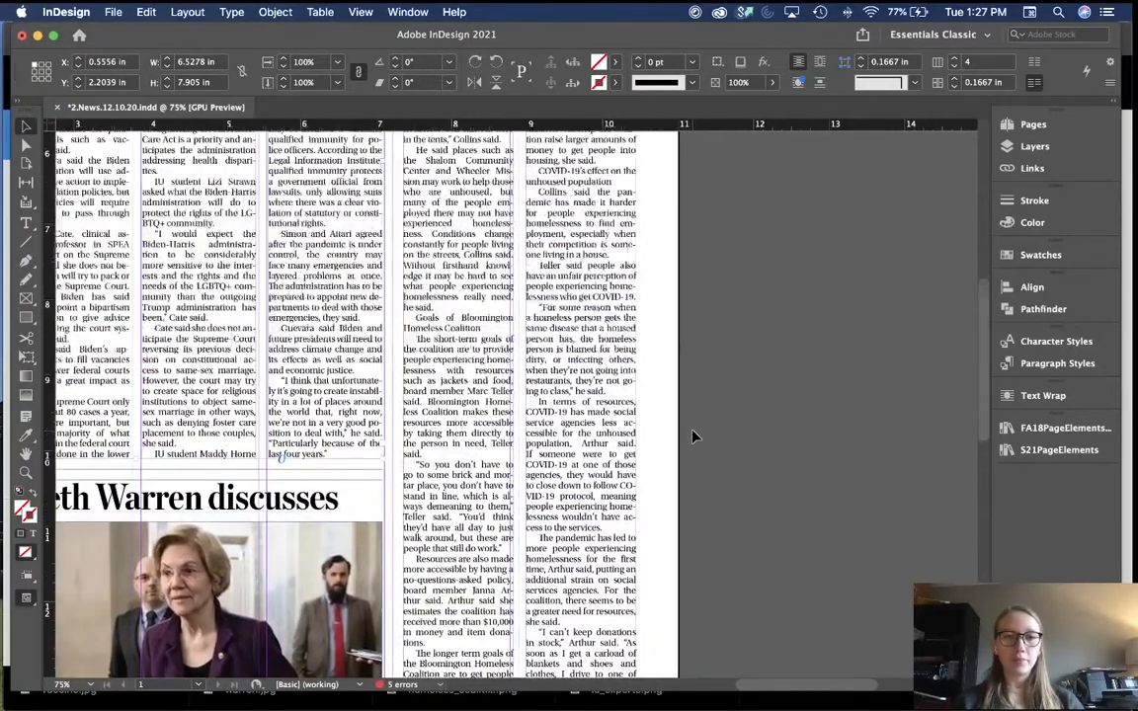
scroll(692, 436, up, 6)
scroll(693, 436, down, 12)
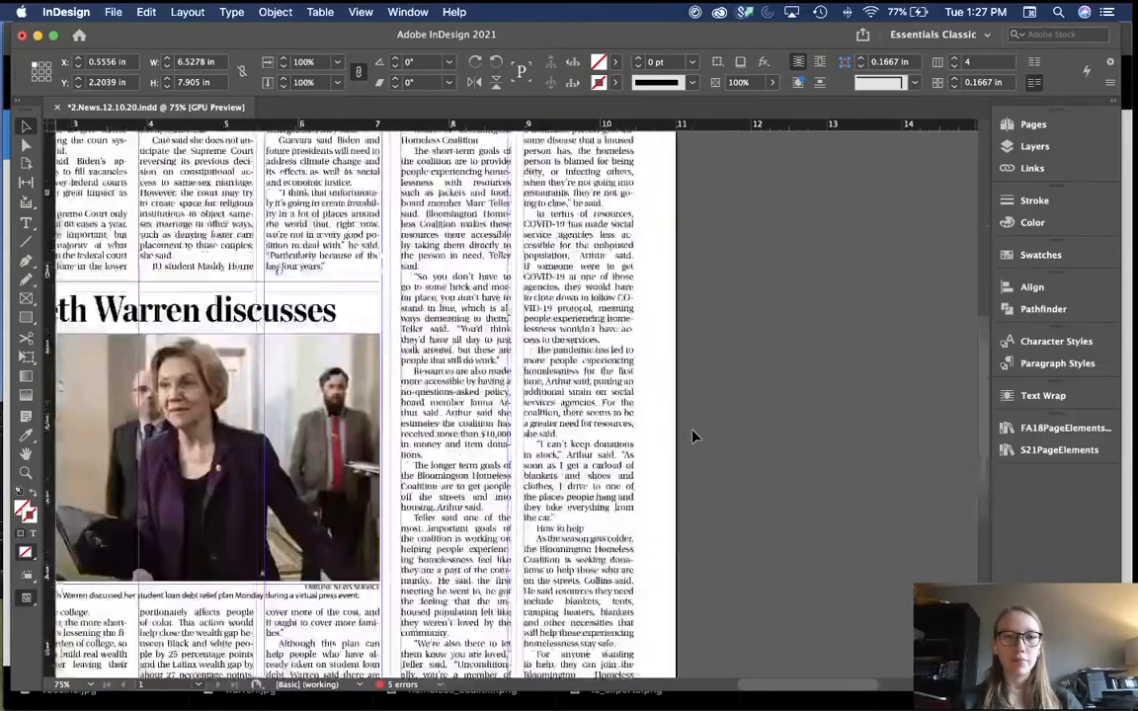
scroll(692, 436, down, 10)
scroll(692, 435, up, 4)
triple_click(592, 510)
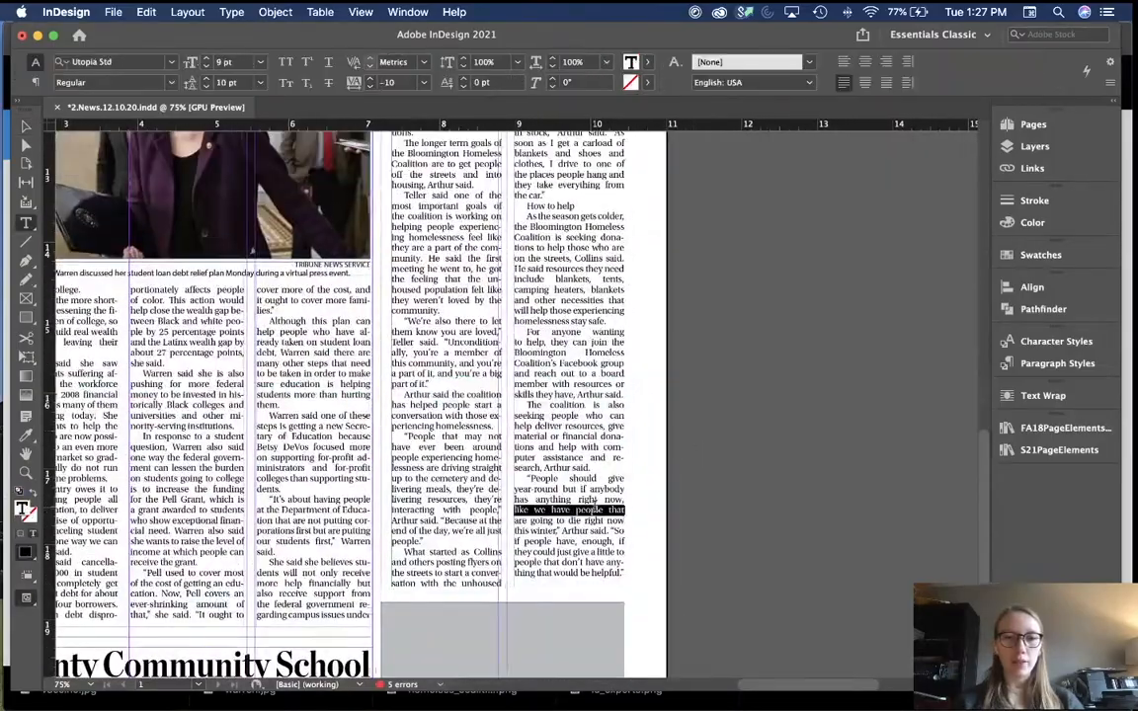
click(592, 506)
click(371, 79)
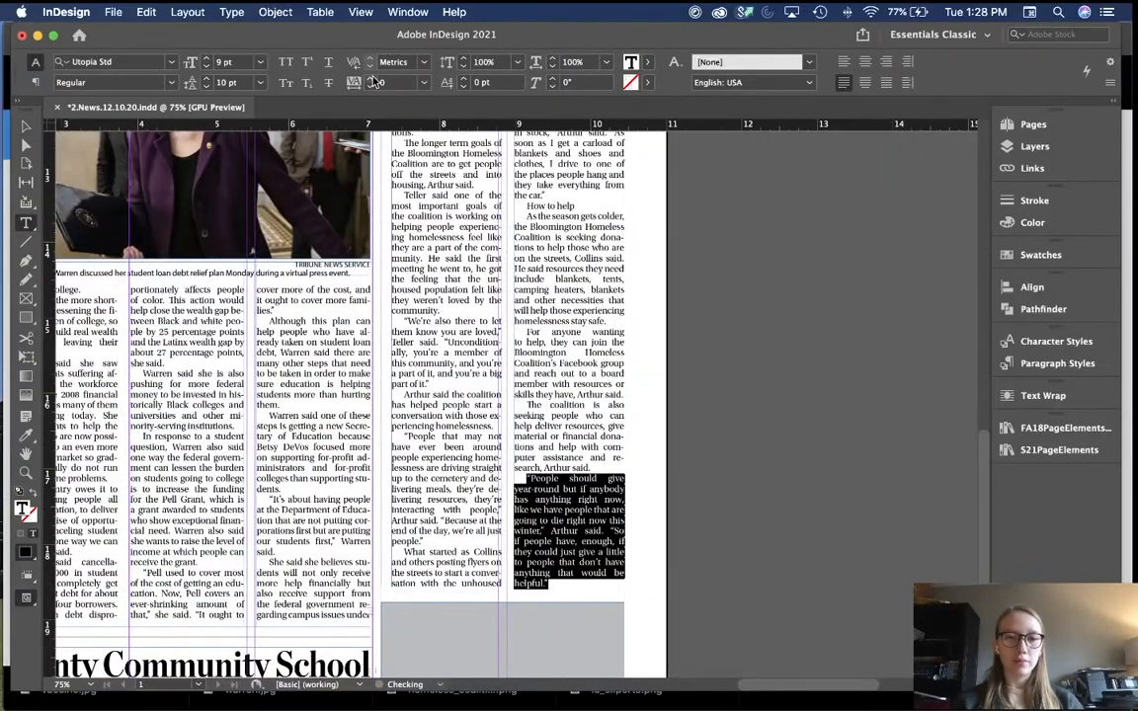
key(Escape)
scroll(704, 404, left, 5)
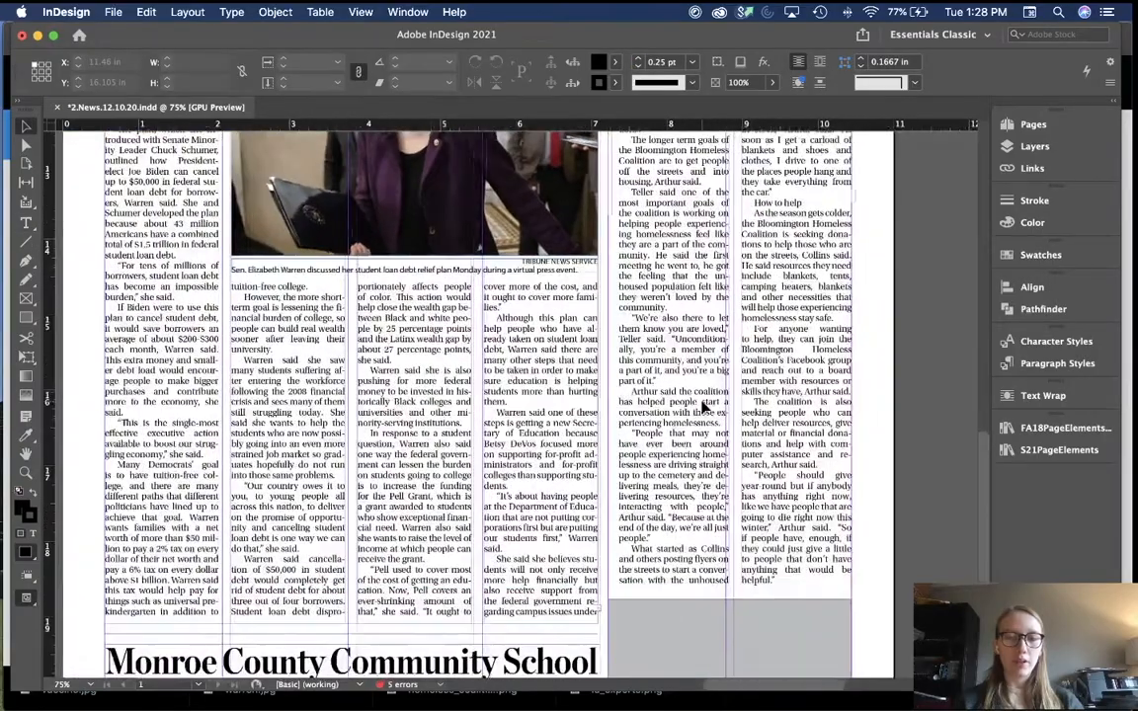
scroll(703, 406, left, 3)
scroll(552, 594, left, 5)
scroll(552, 594, down, 7)
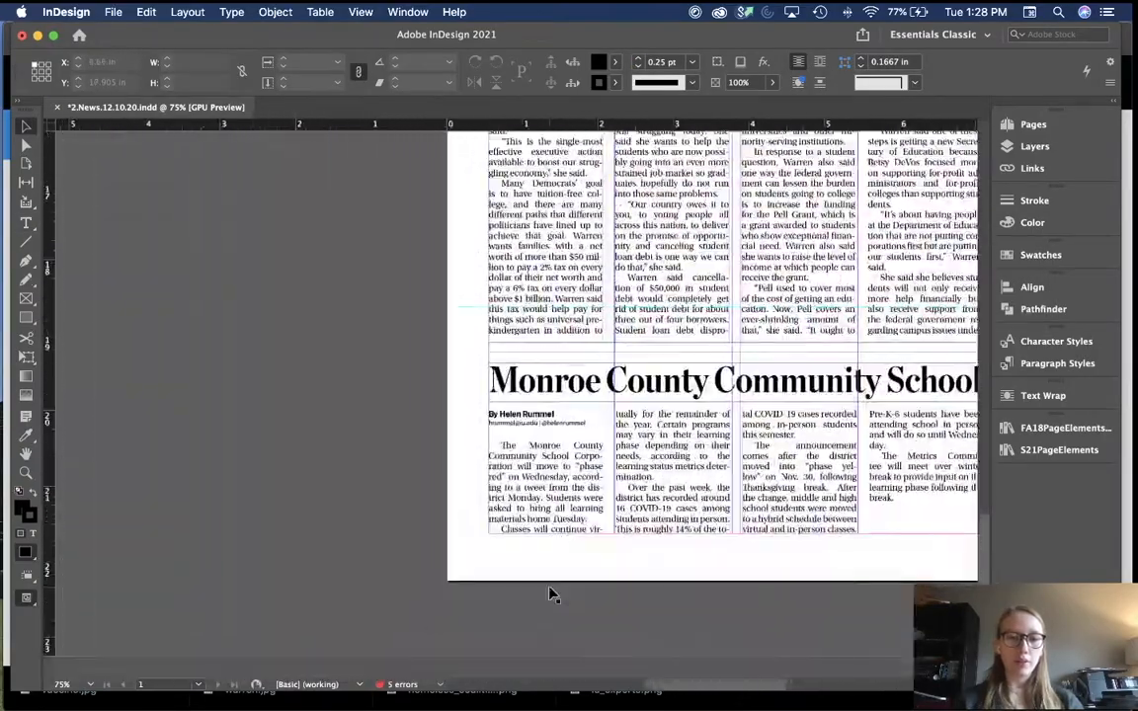
scroll(552, 593, right, 5)
scroll(551, 594, up, 3)
Step: Load the Warren story's overset text into a new, widened pasteboard frame
click(726, 475)
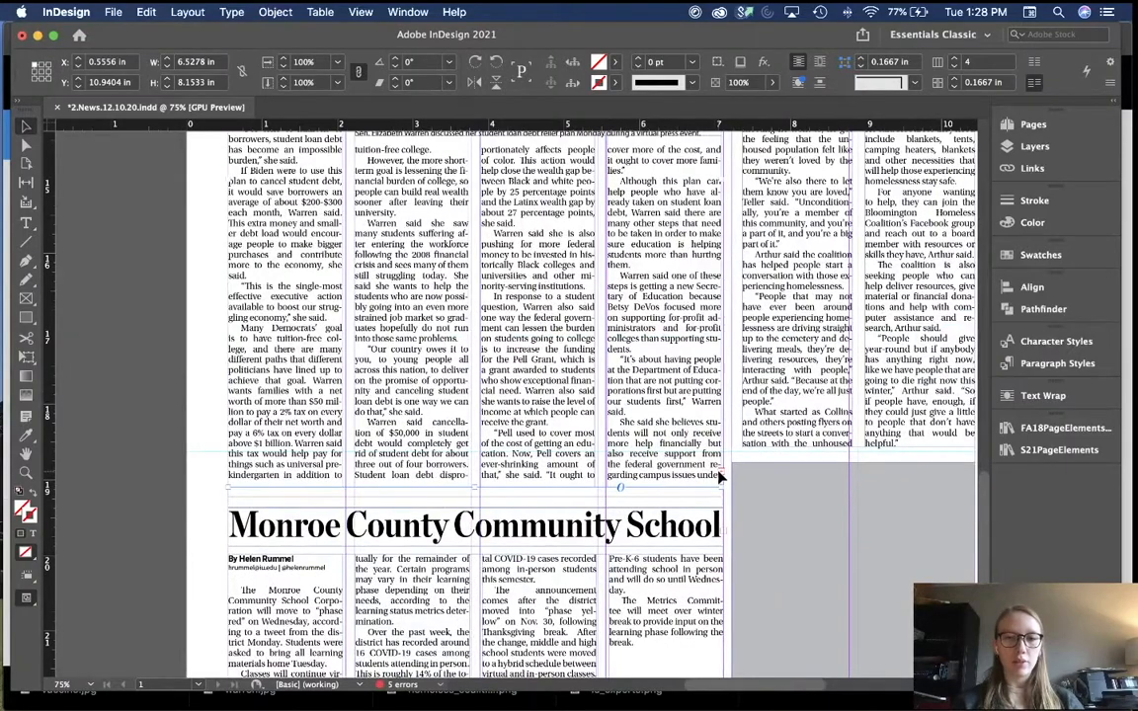
click(721, 476)
scroll(416, 397, left, 3)
scroll(416, 397, up, 2)
drag(139, 331, 233, 428)
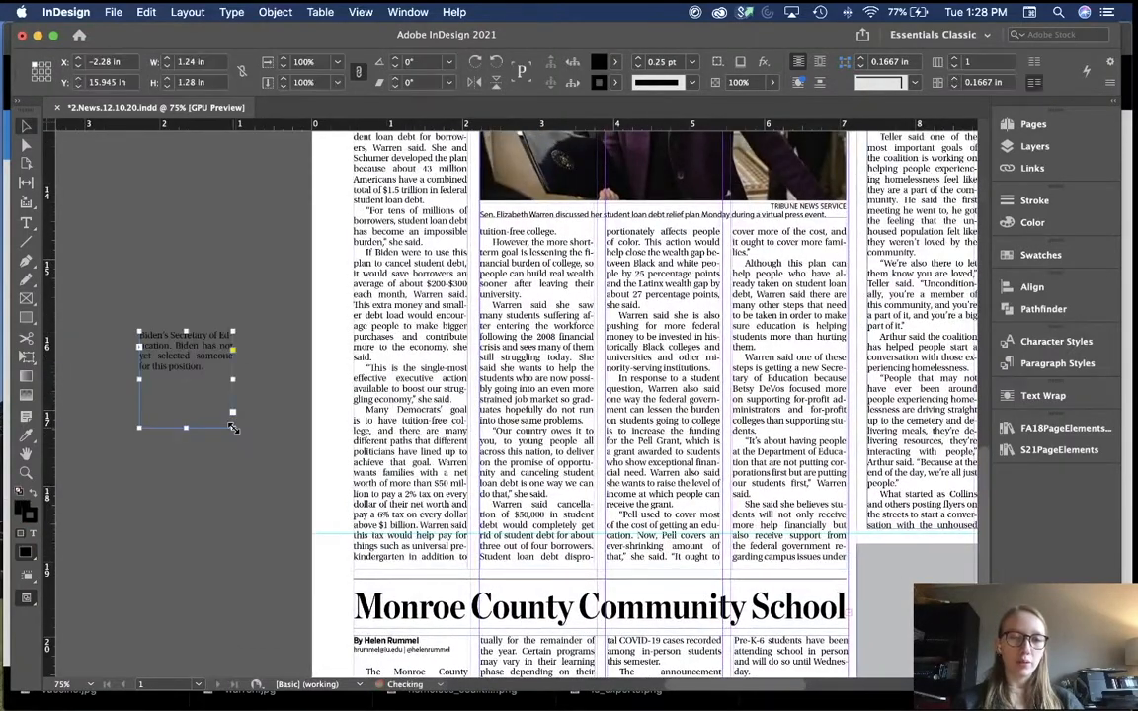
drag(233, 379, 261, 380)
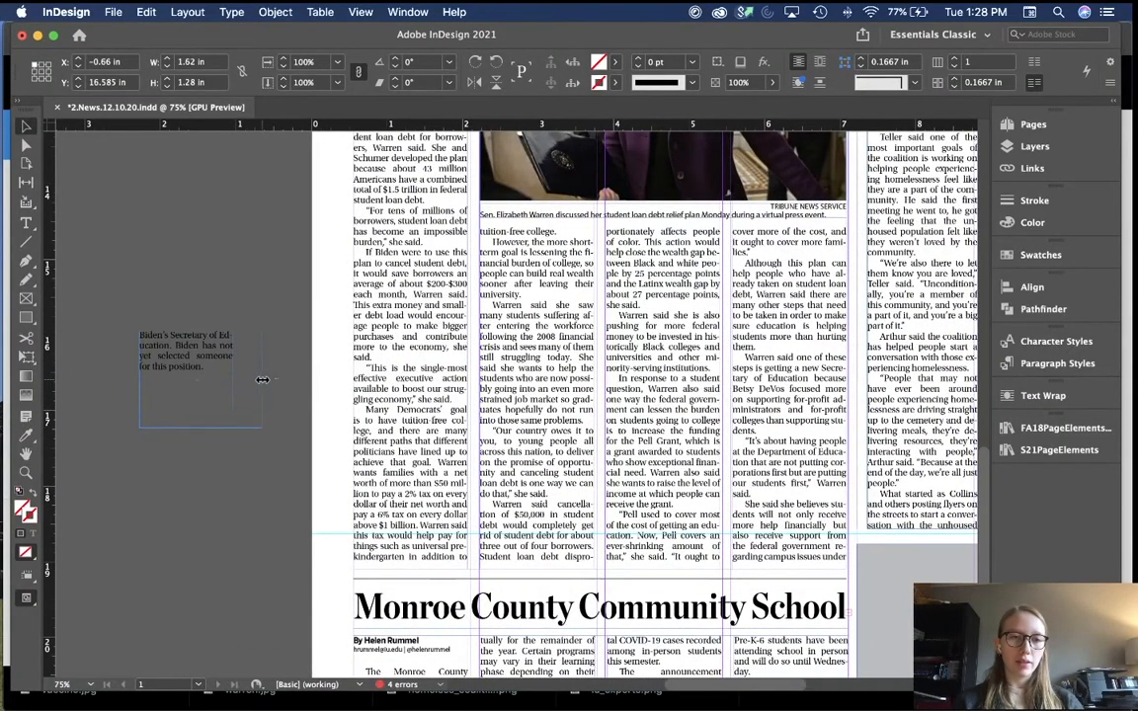
click(231, 245)
scroll(231, 245, up, 3)
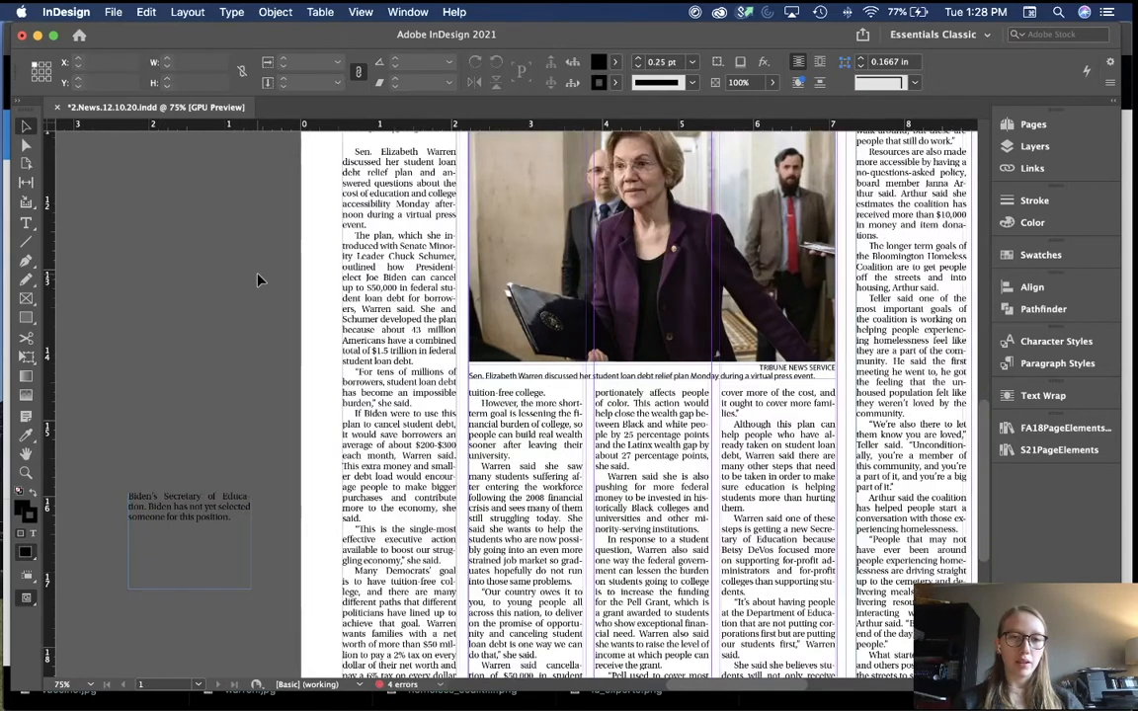
Step: Tighten tracking to -20 on the "If Biden were to use this" and "Pell used to cover most" paragraphs
double_click(384, 443)
triple_click(384, 444)
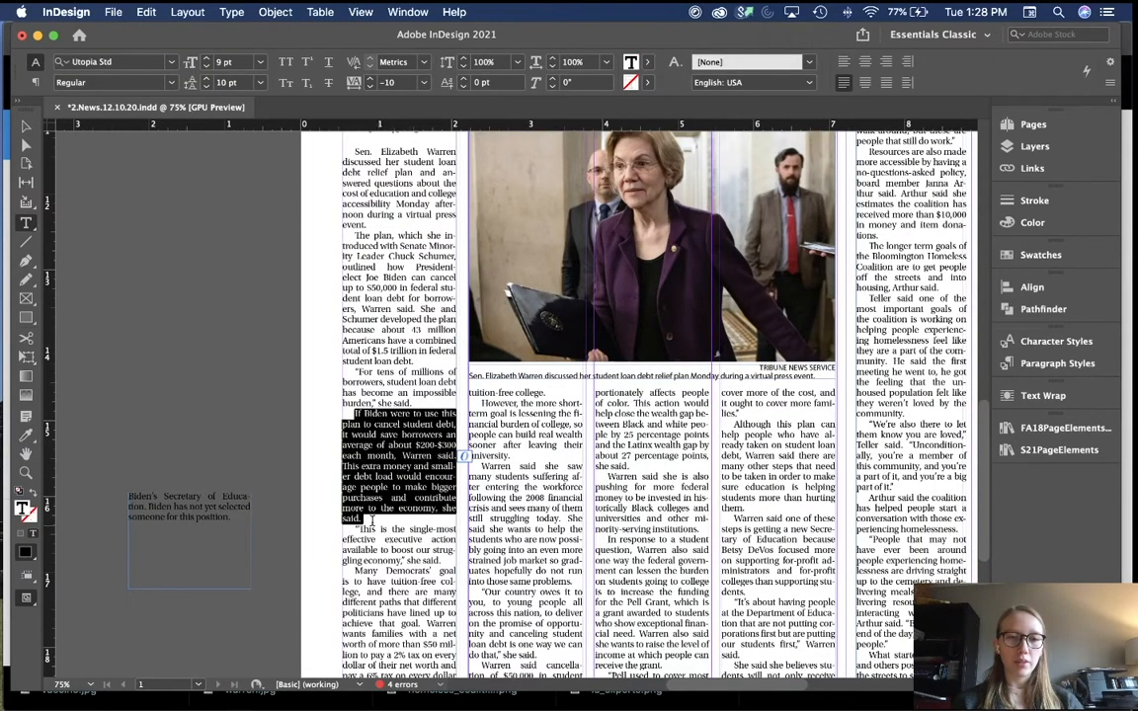
key(alt+Left)
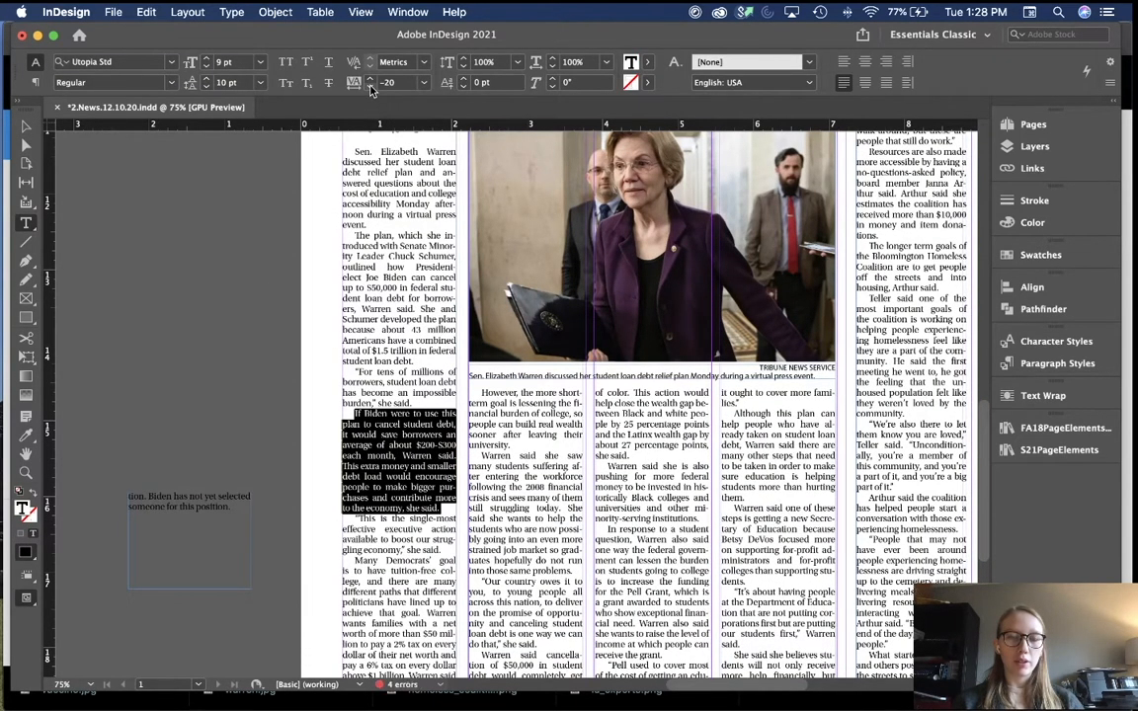
scroll(502, 395, down, 3)
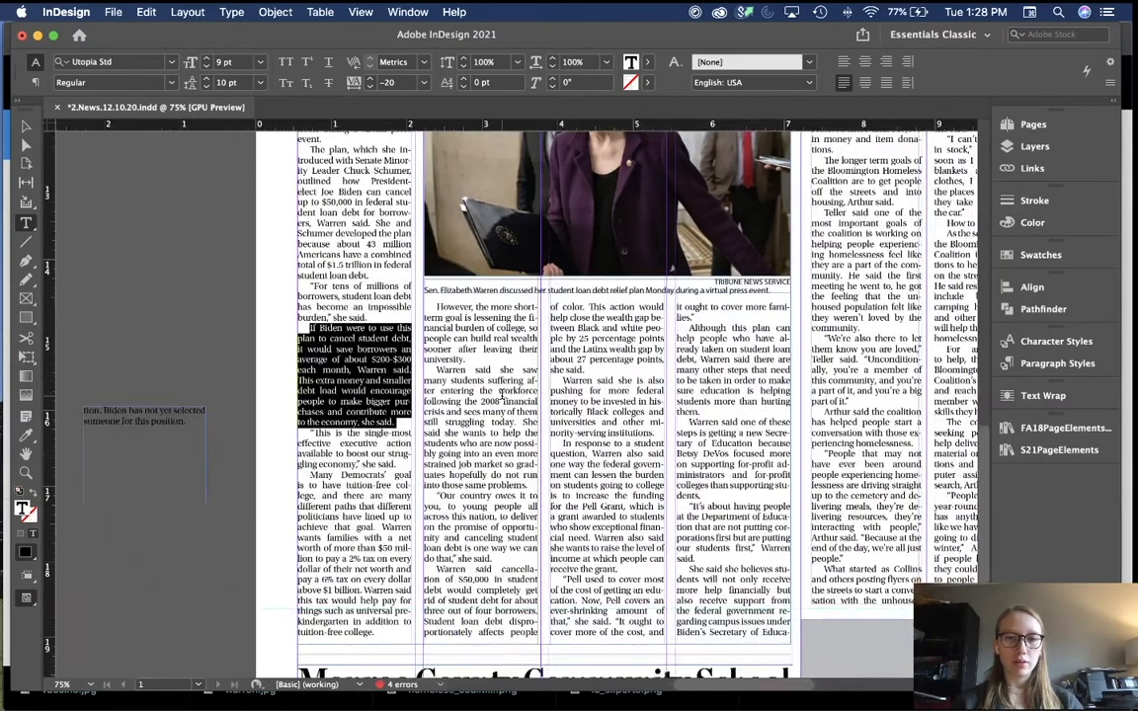
triple_click(716, 360)
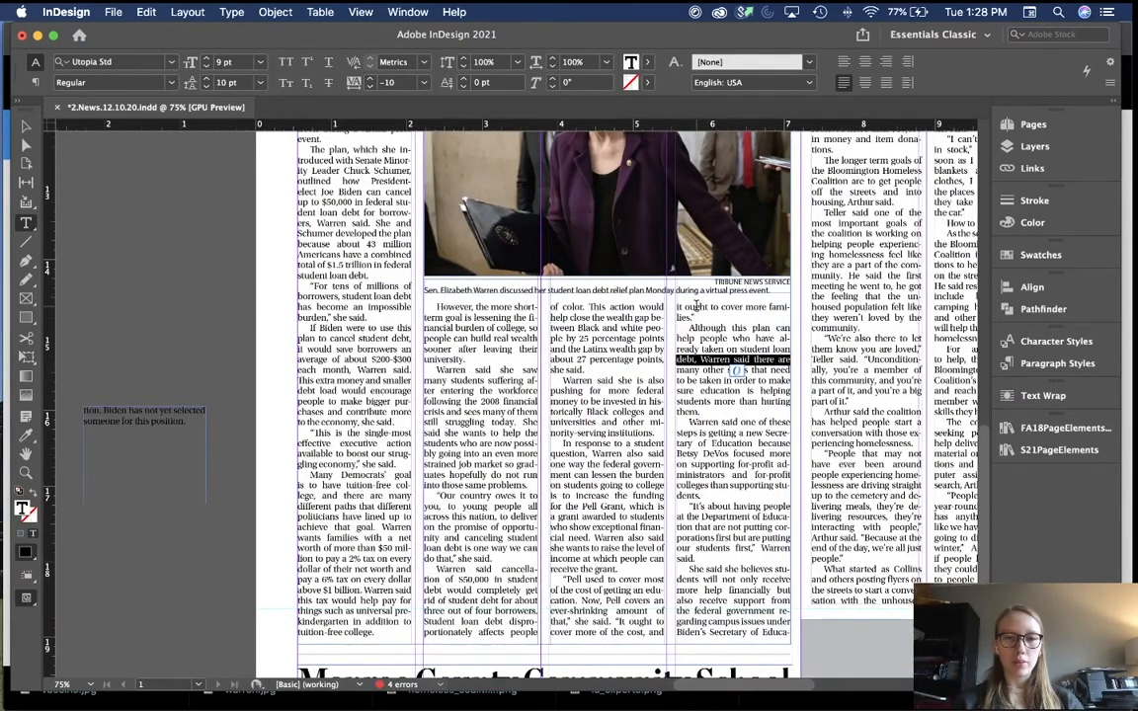
triple_click(697, 305)
click(696, 306)
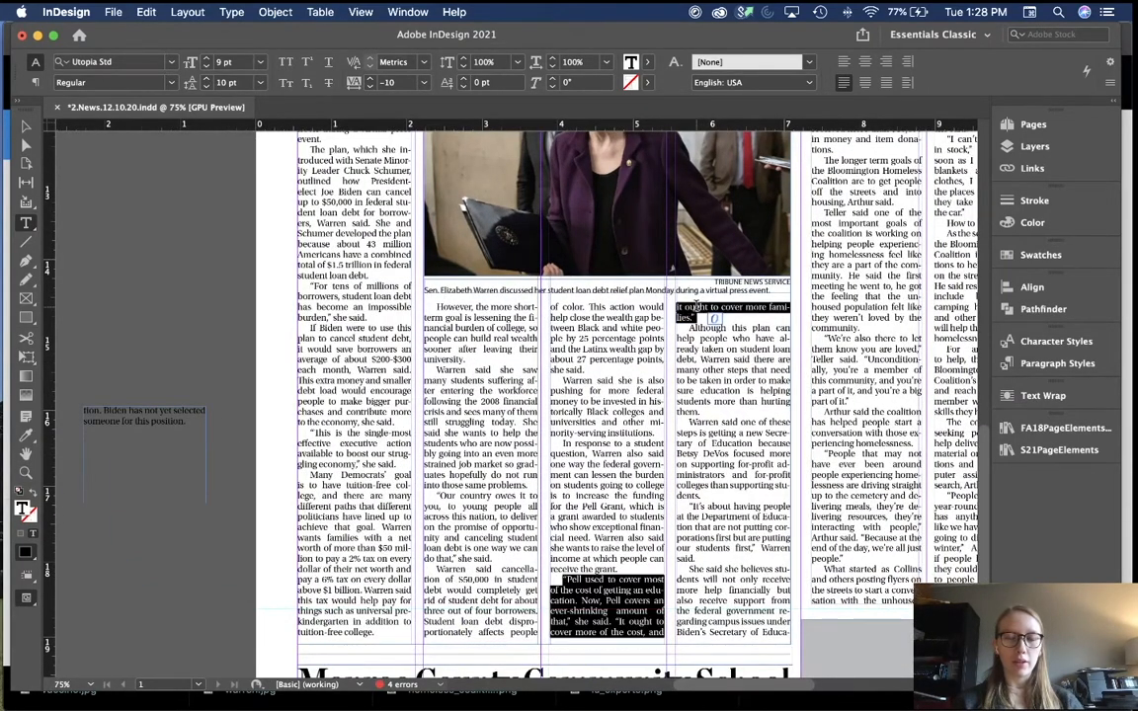
click(371, 86)
Step: Tighten tracking on the "Although this plan can" paragraph until the text flows back
click(730, 354)
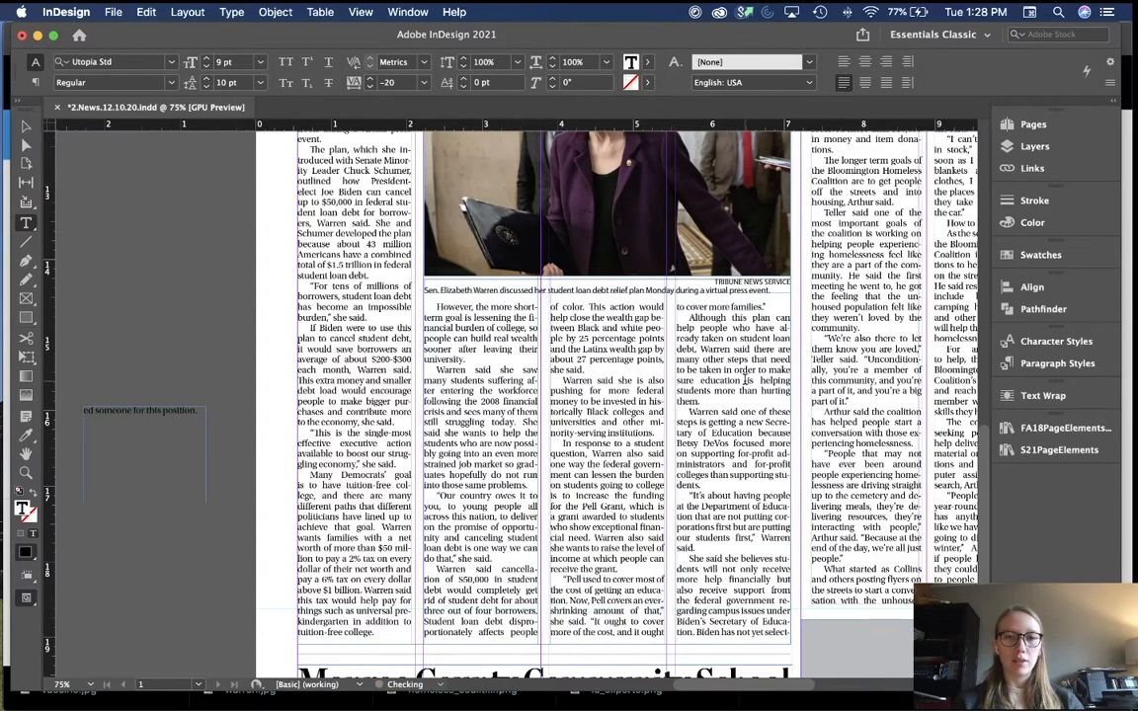
triple_click(730, 354)
click(731, 354)
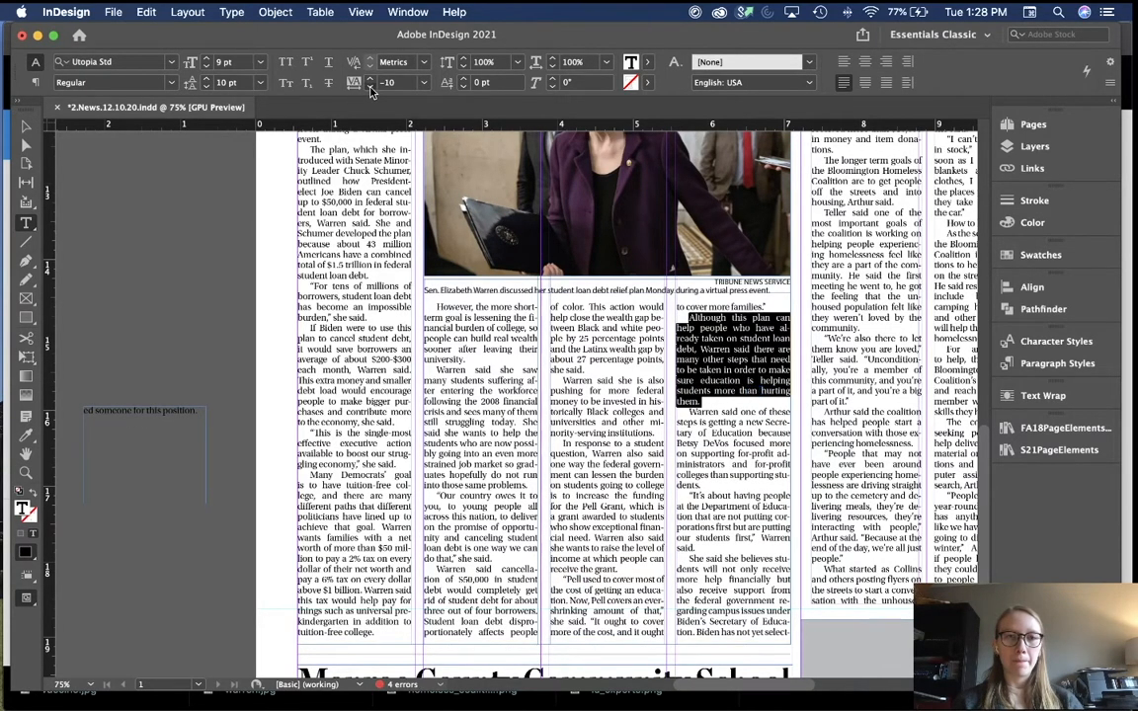
click(370, 87)
click(247, 442)
Step: Delete the now-empty overflow frame from the pasteboard
key(v)
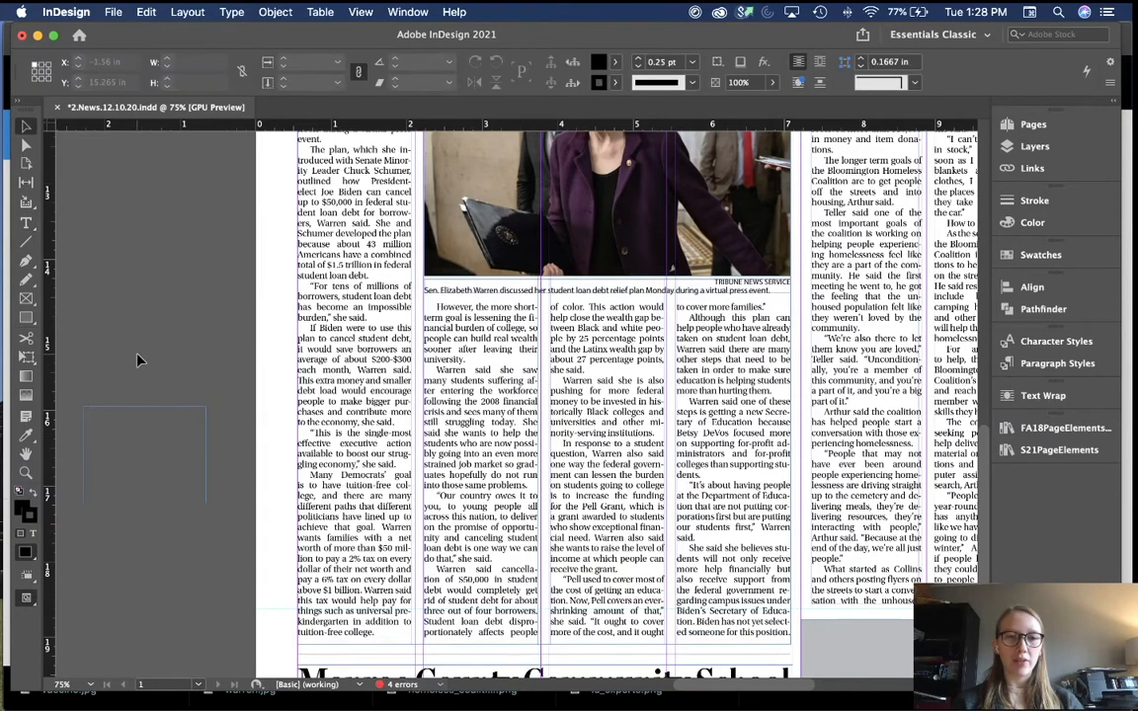
click(200, 452)
key(Delete)
scroll(202, 455, down, 5)
Step: In Preview mode, shorten the four-column Warren story frame to 8.0526 in
key(w)
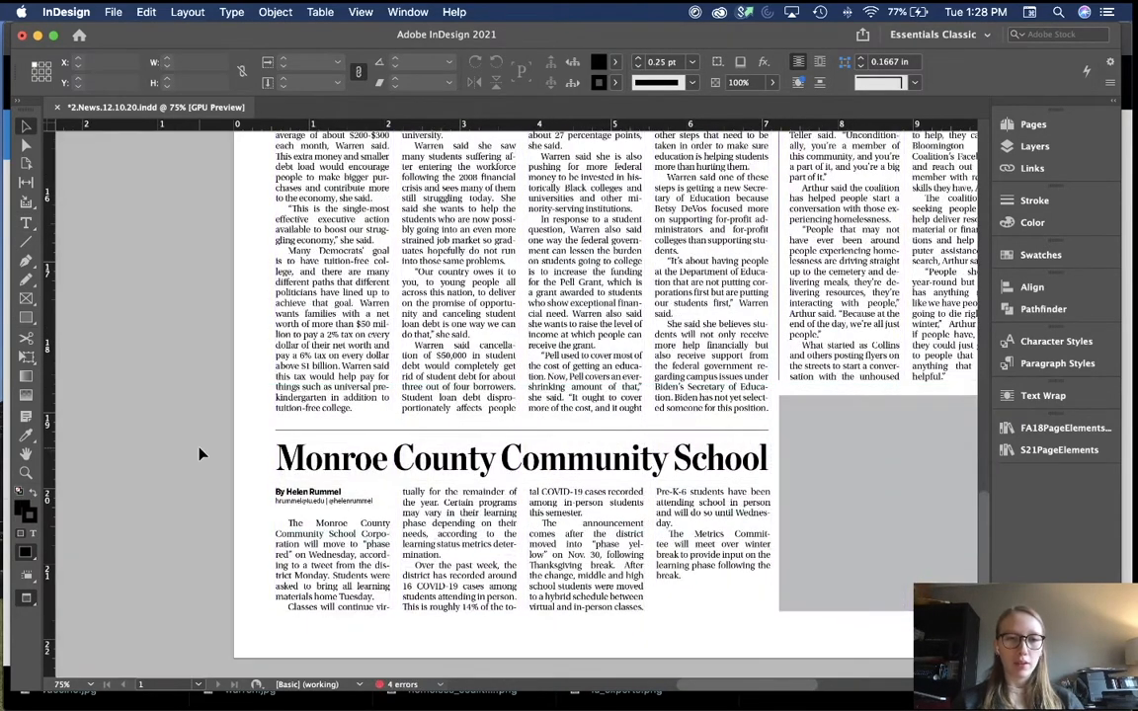
click(452, 392)
drag(523, 421, 523, 422)
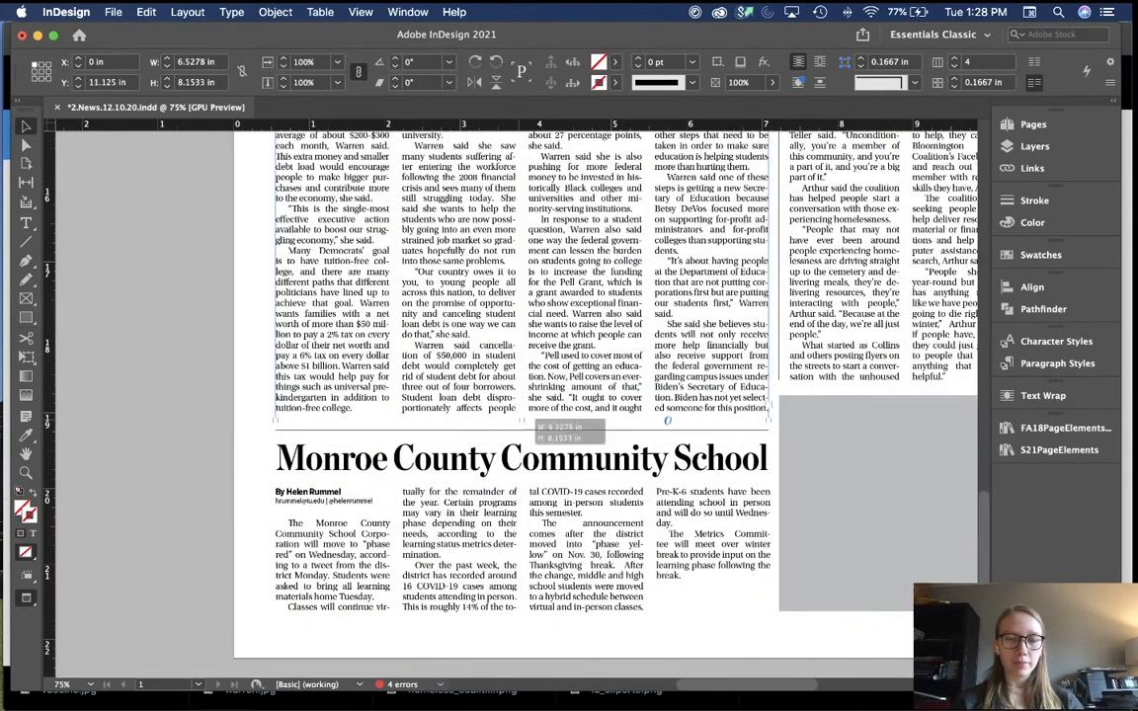
key(t)
click(179, 440)
key(v)
click(357, 394)
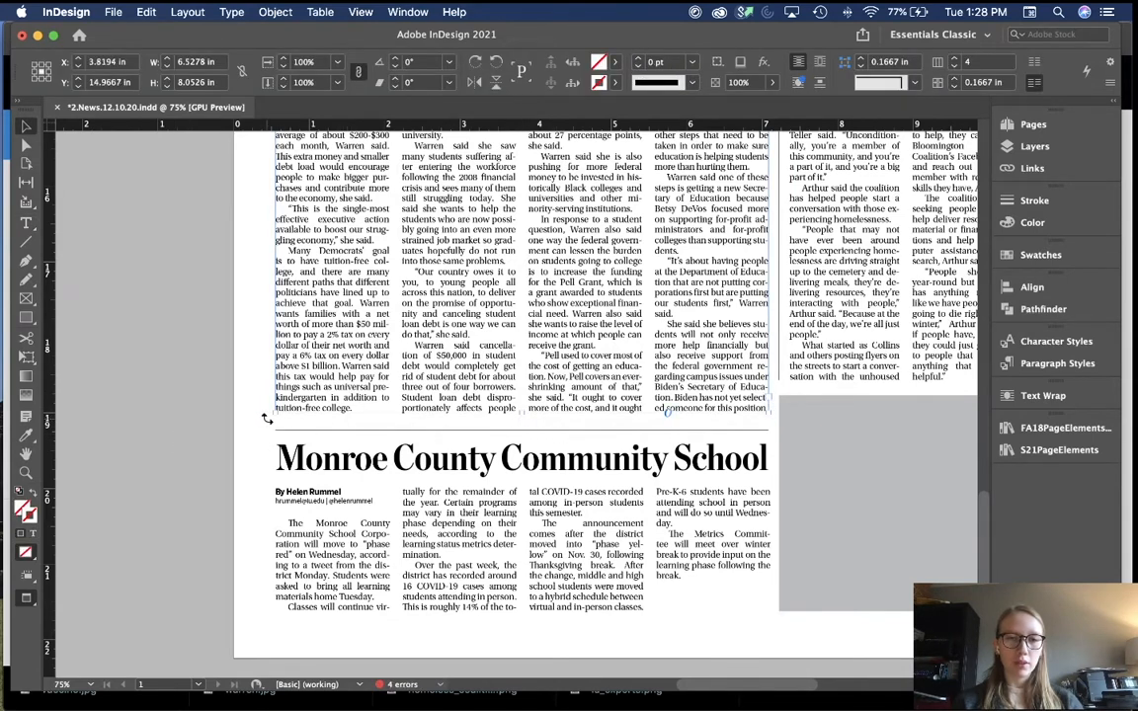
scroll(263, 419, down, 3)
click(222, 483)
Step: Toggle the screen mode back to Normal to show frame edges and guides
click(661, 508)
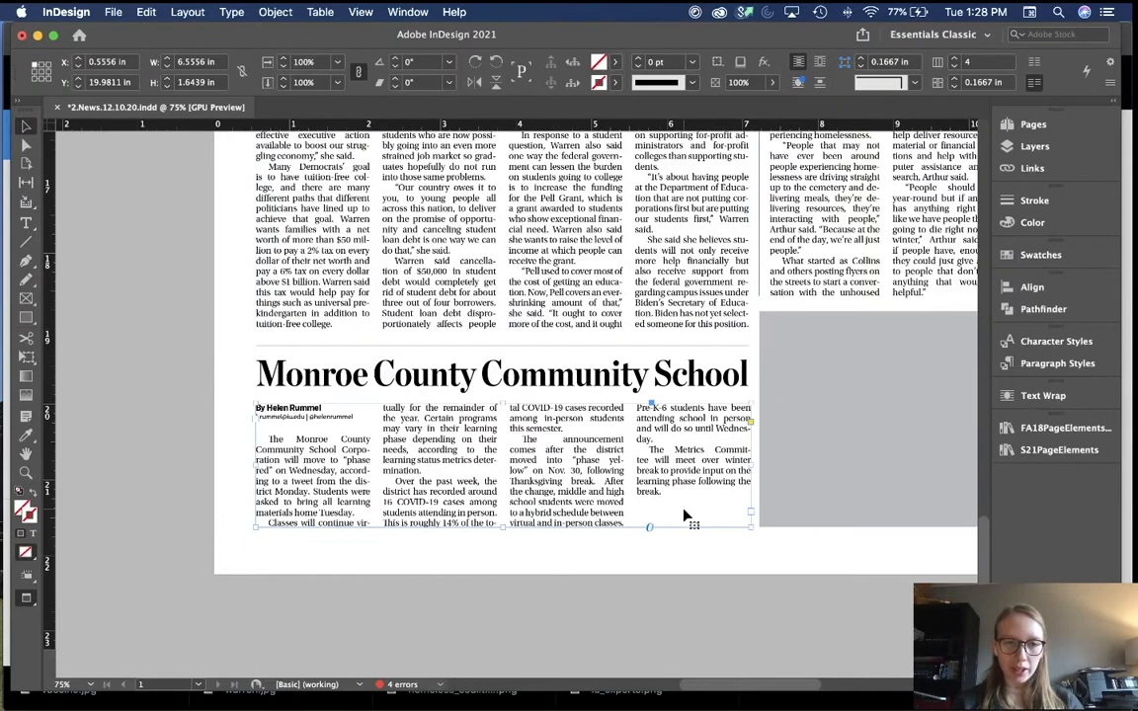
key(w)
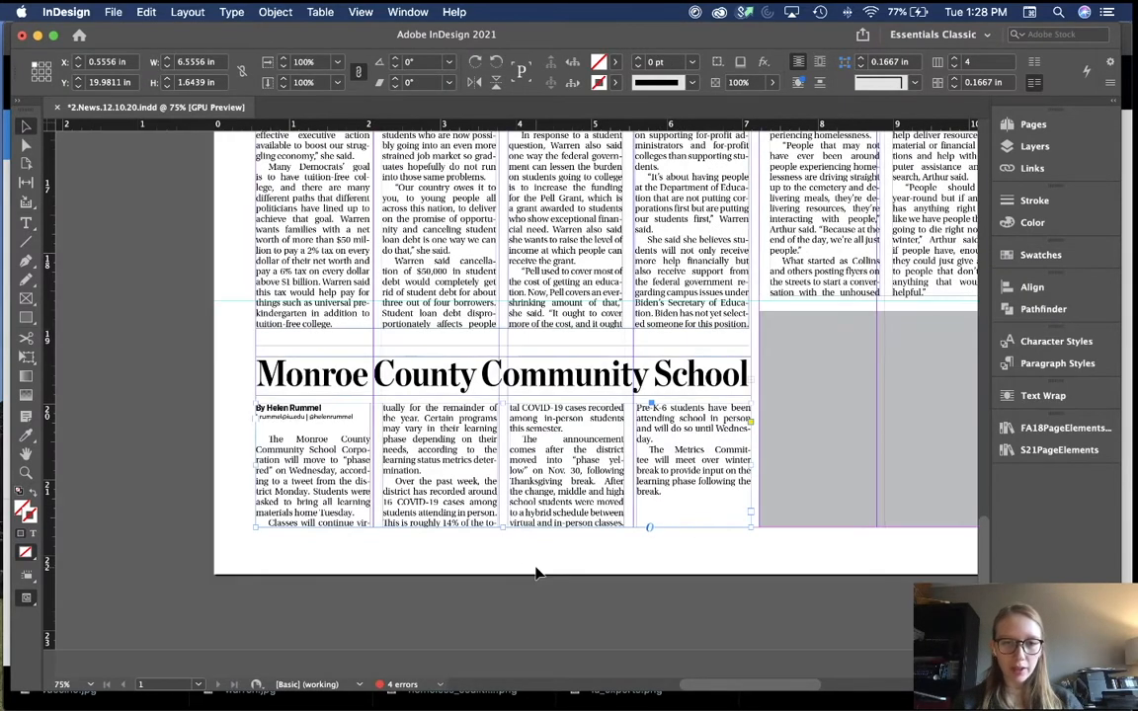
click(536, 572)
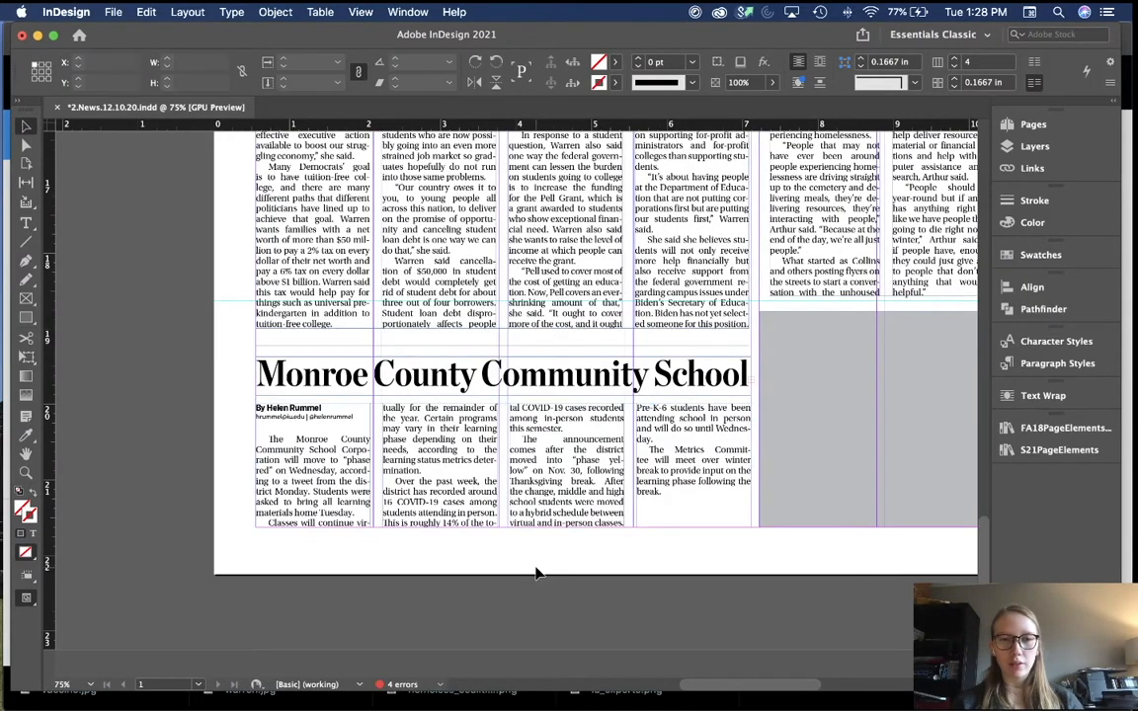
key(w)
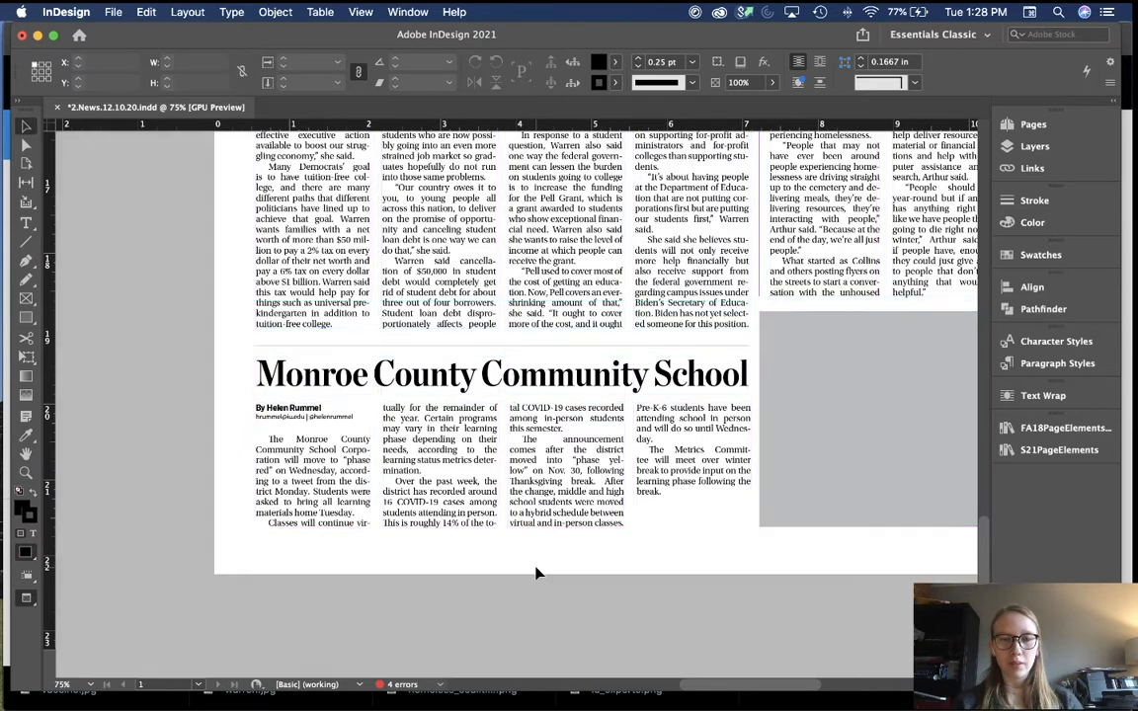
key(w)
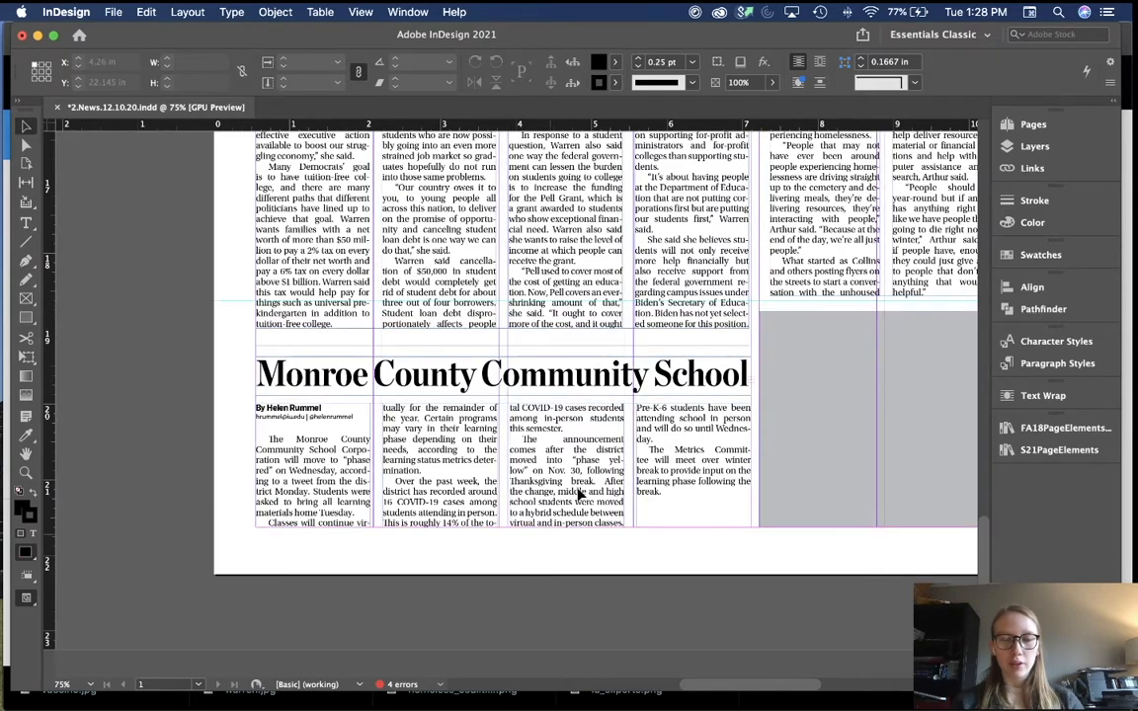
Step: Tighten the Pre-K-6 paragraph's tracking and shorten the Monroe County story frame
double_click(657, 427)
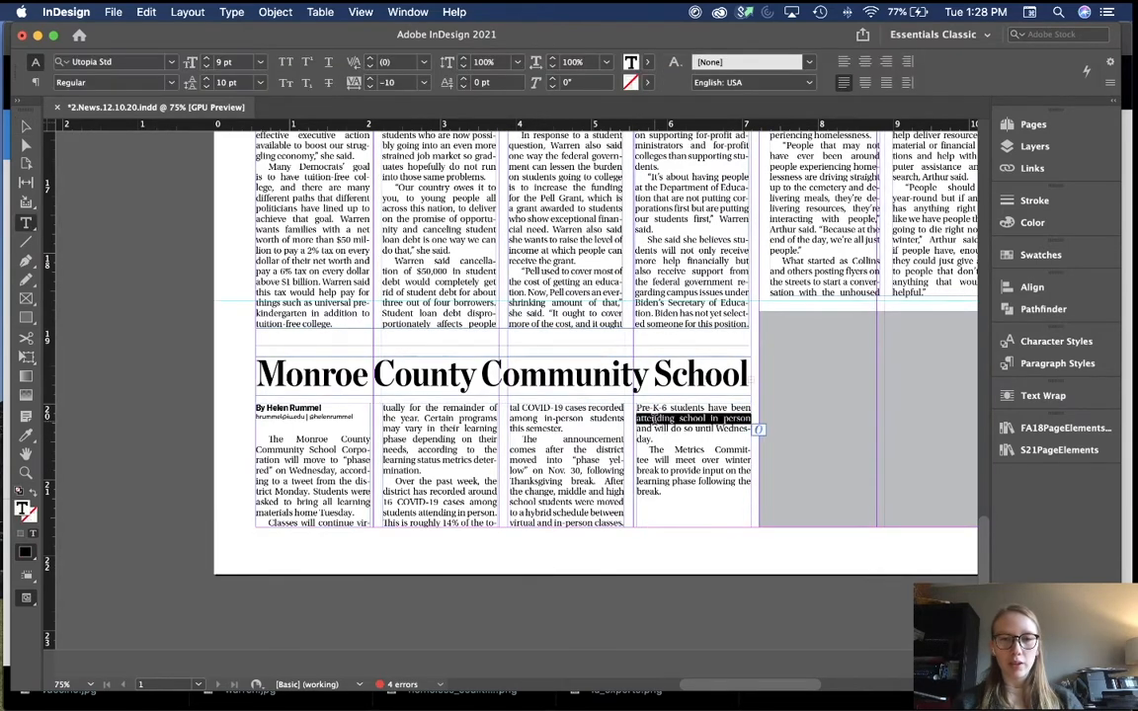
double_click(657, 427)
click(371, 87)
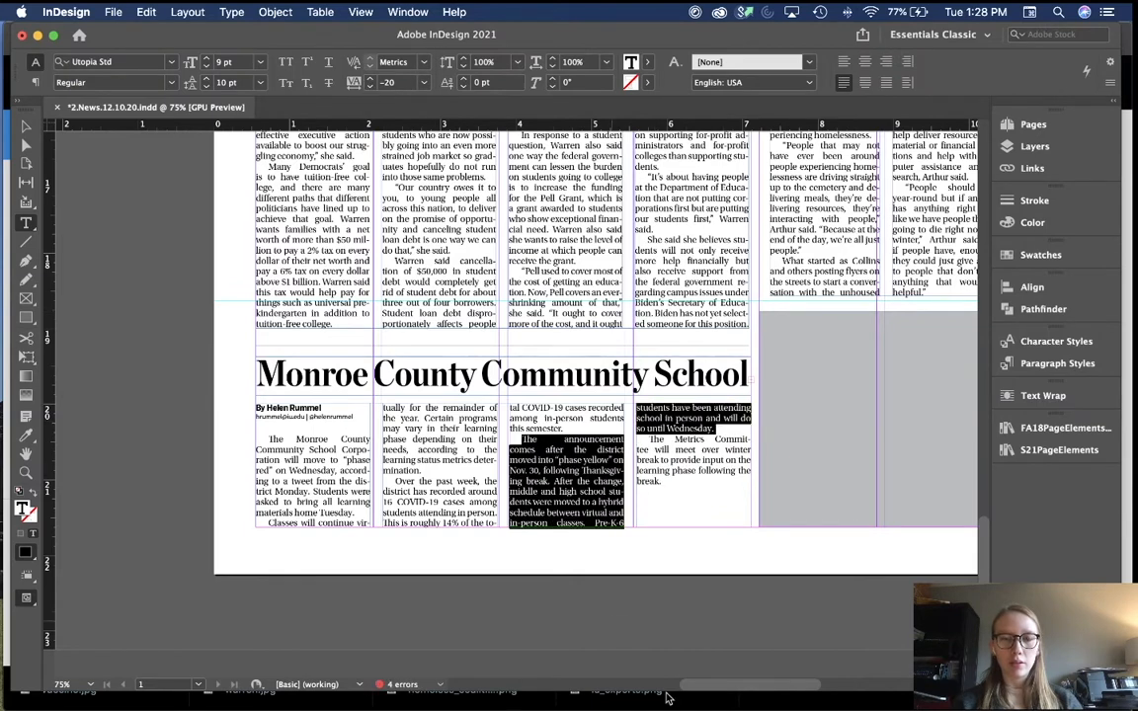
click(671, 571)
key(v)
click(593, 492)
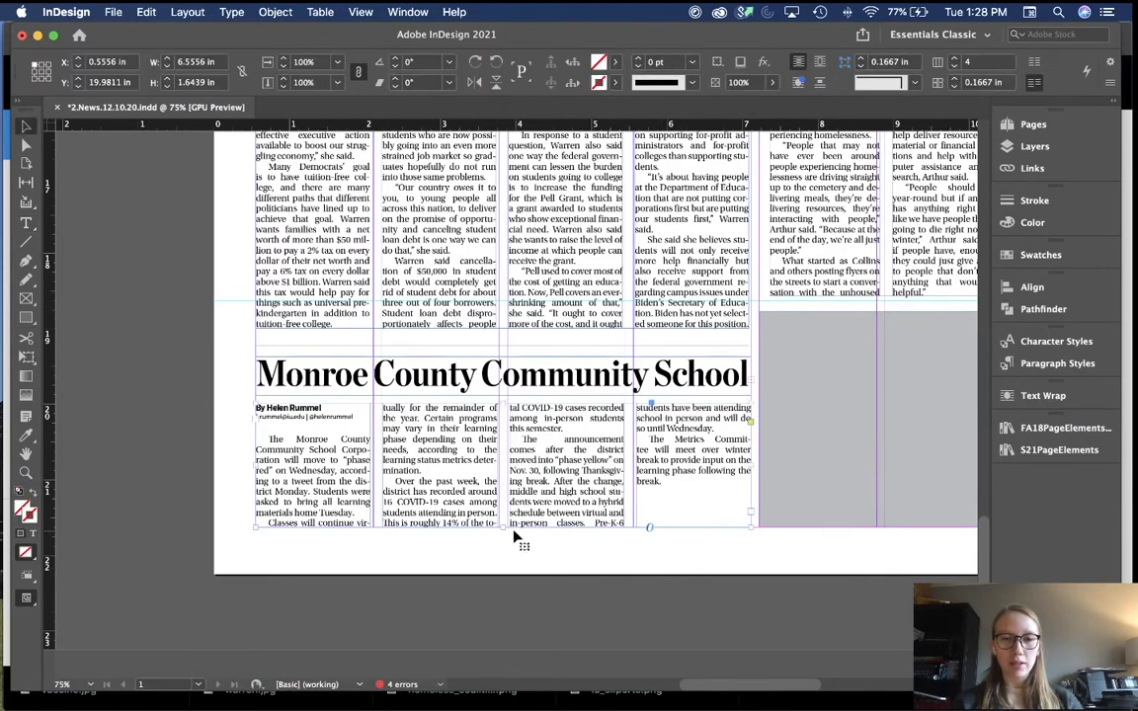
drag(502, 527, 503, 516)
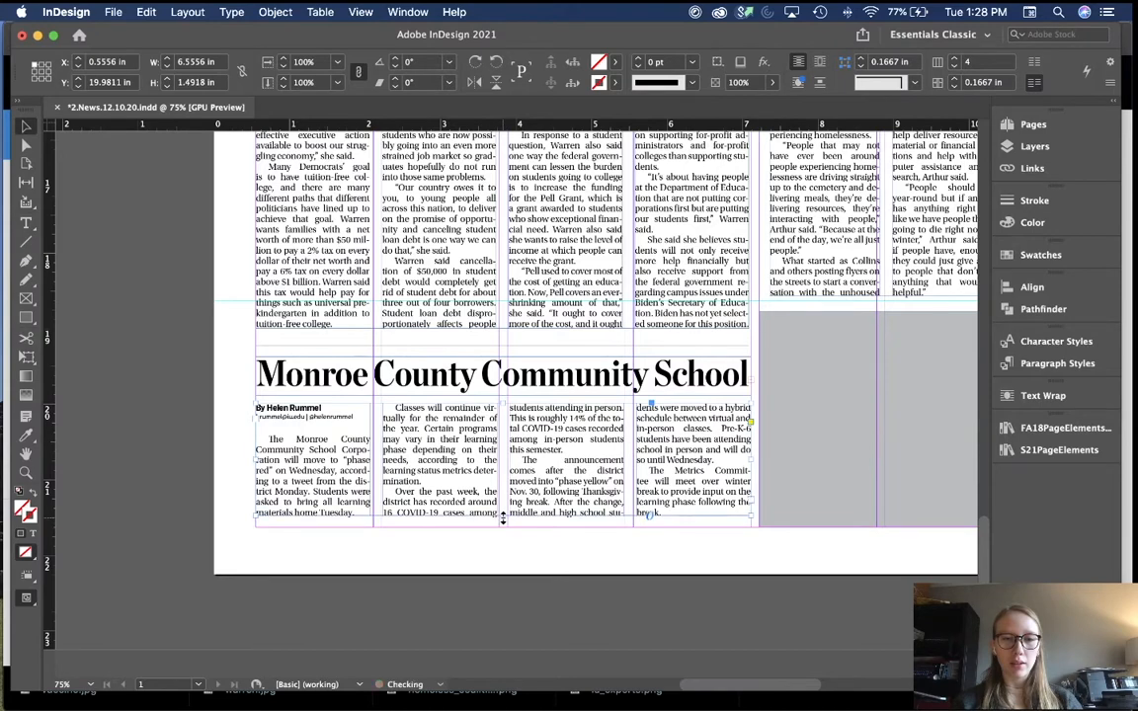
Step: Nudge the Monroe headline and story down and extend the Warren frame to 8.3246 in
drag(715, 544, 265, 342)
key(shift+Down)
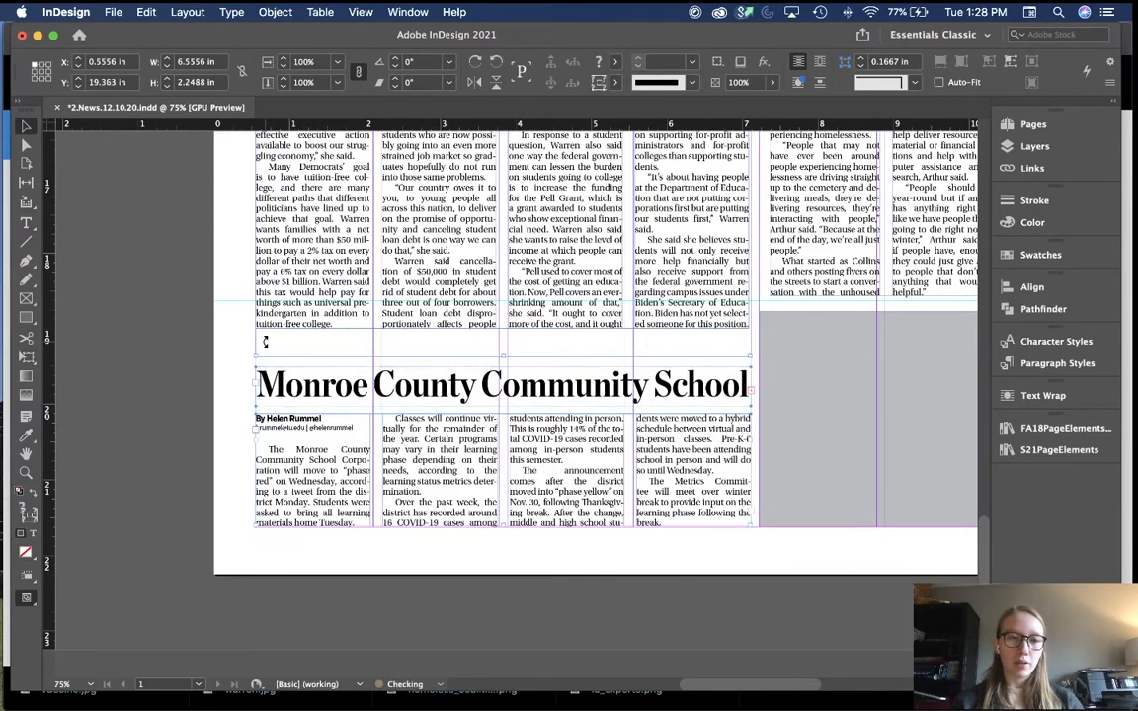
click(193, 370)
scroll(193, 370, up, 1)
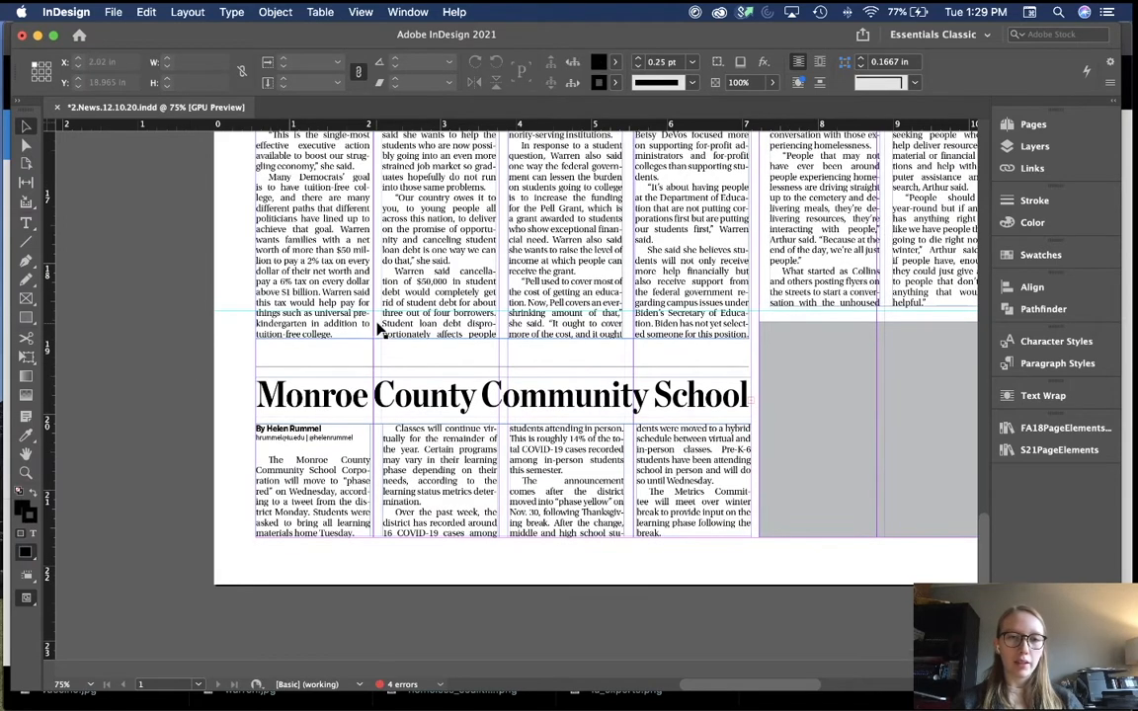
click(499, 355)
drag(502, 338, 503, 361)
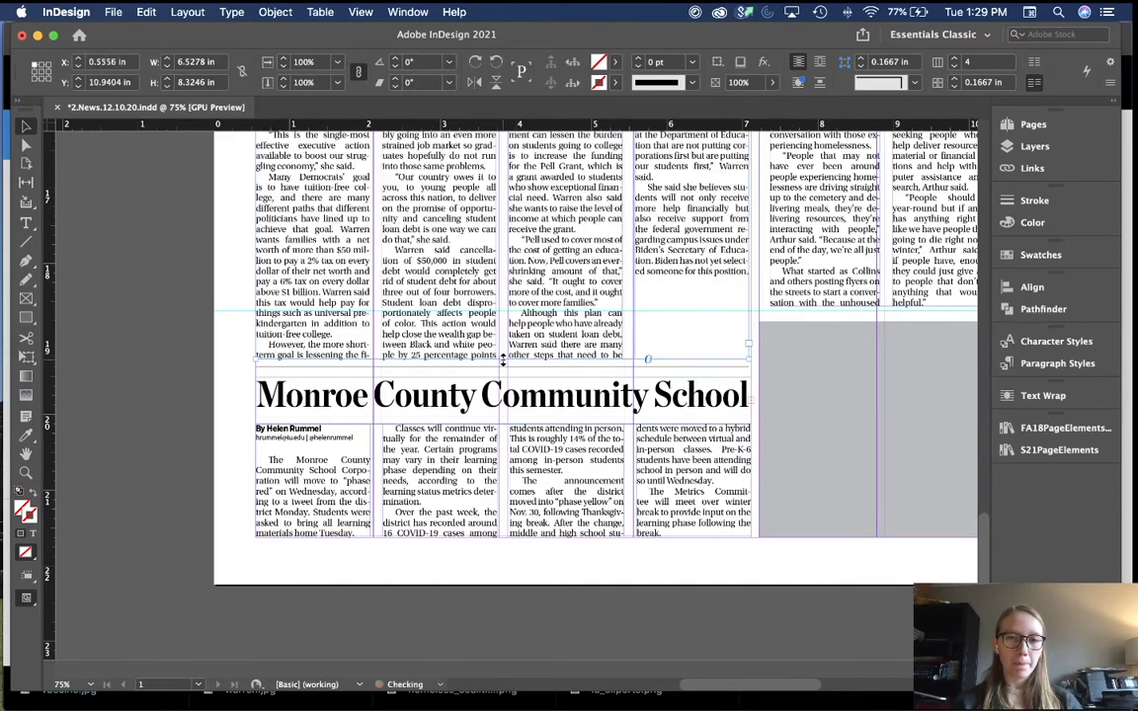
click(193, 305)
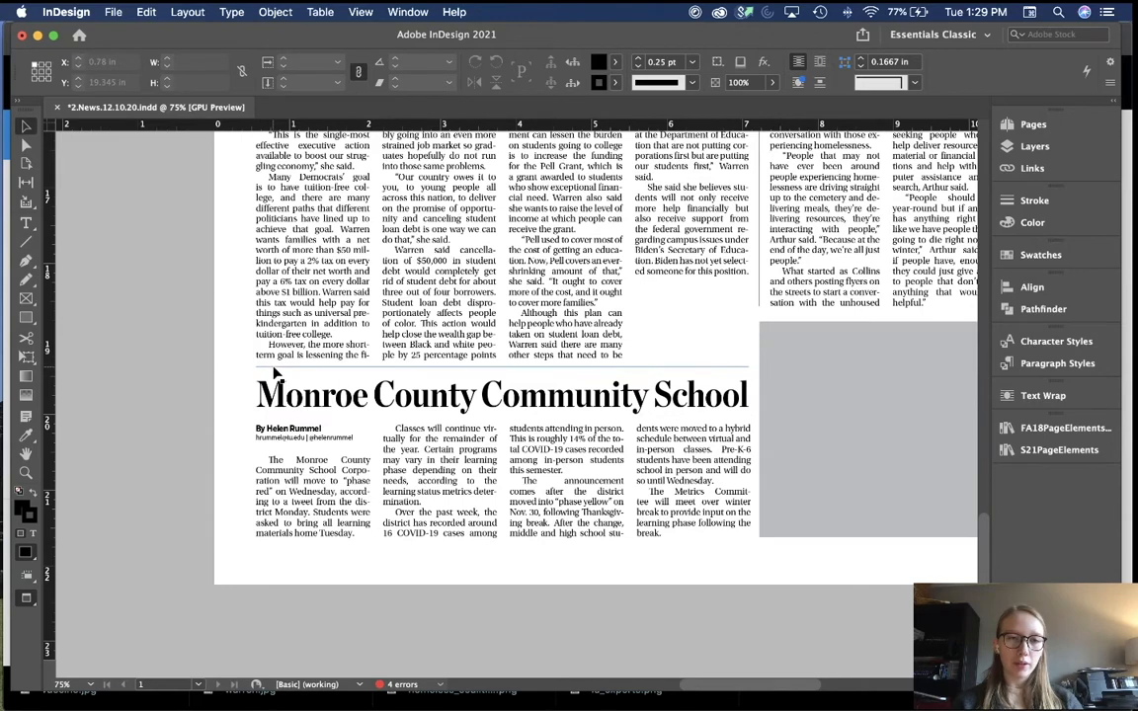
Step: Zoom to 100% and test-nudge the divider rule down and back up
key(super+equal)
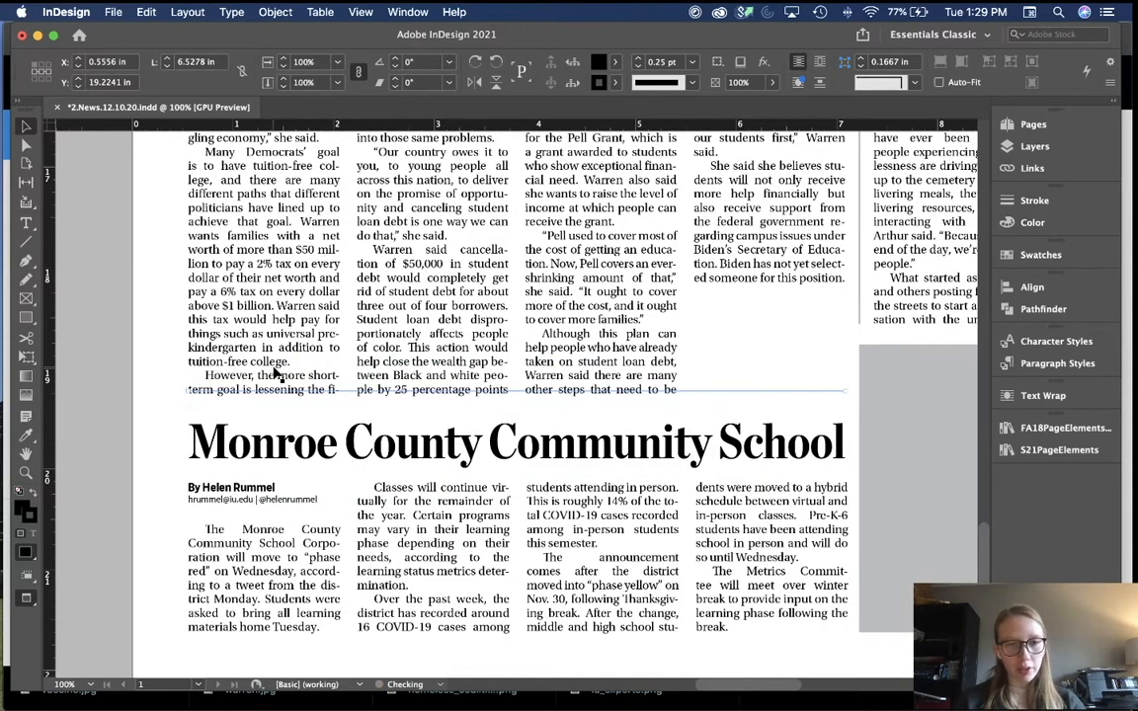
key(Down)
key(Down)
key(Up)
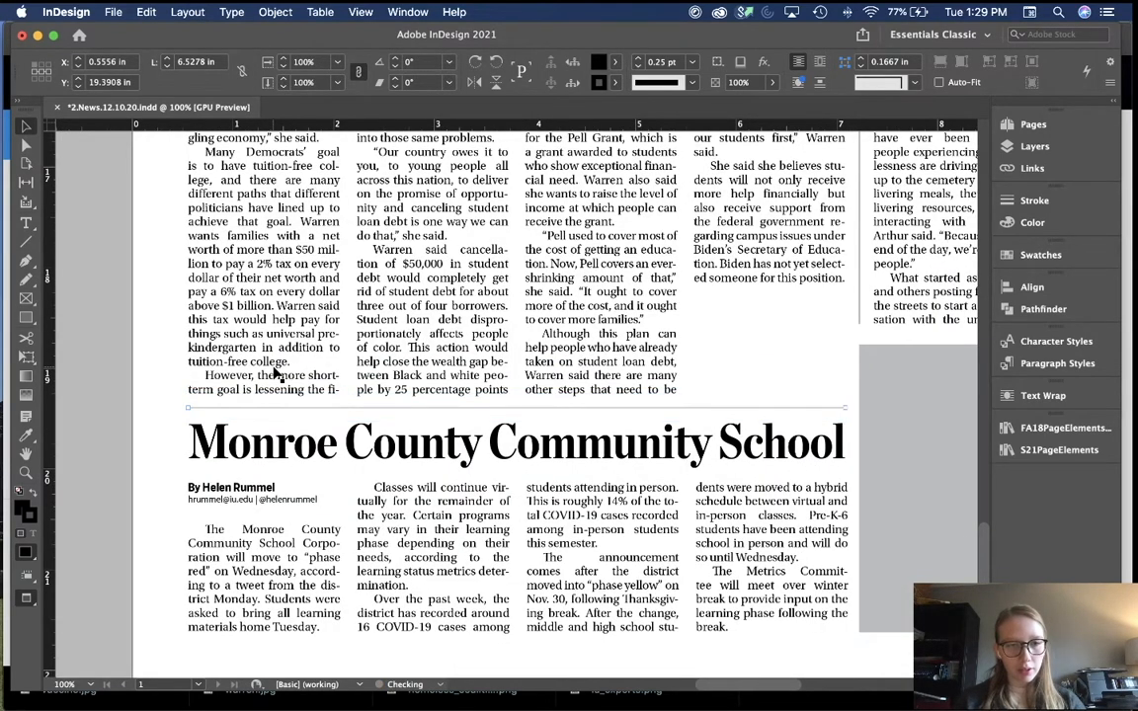
click(686, 314)
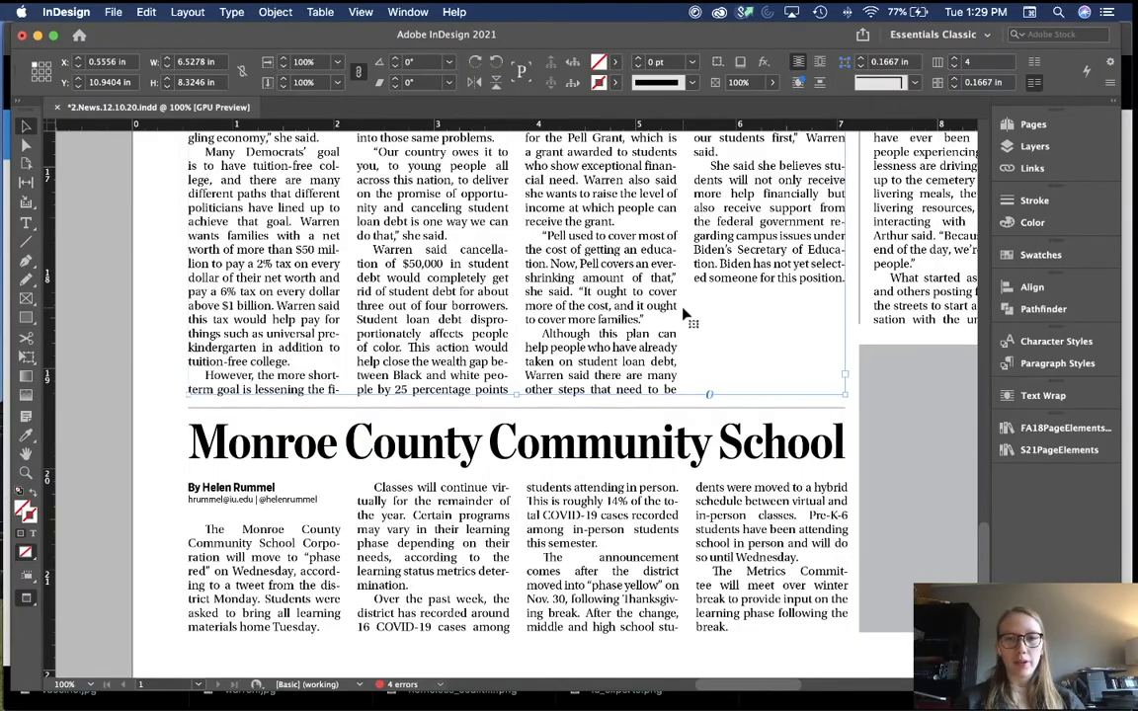
Step: Nudge the Warren photo and its caption down slightly
scroll(684, 314, up, 10)
click(672, 455)
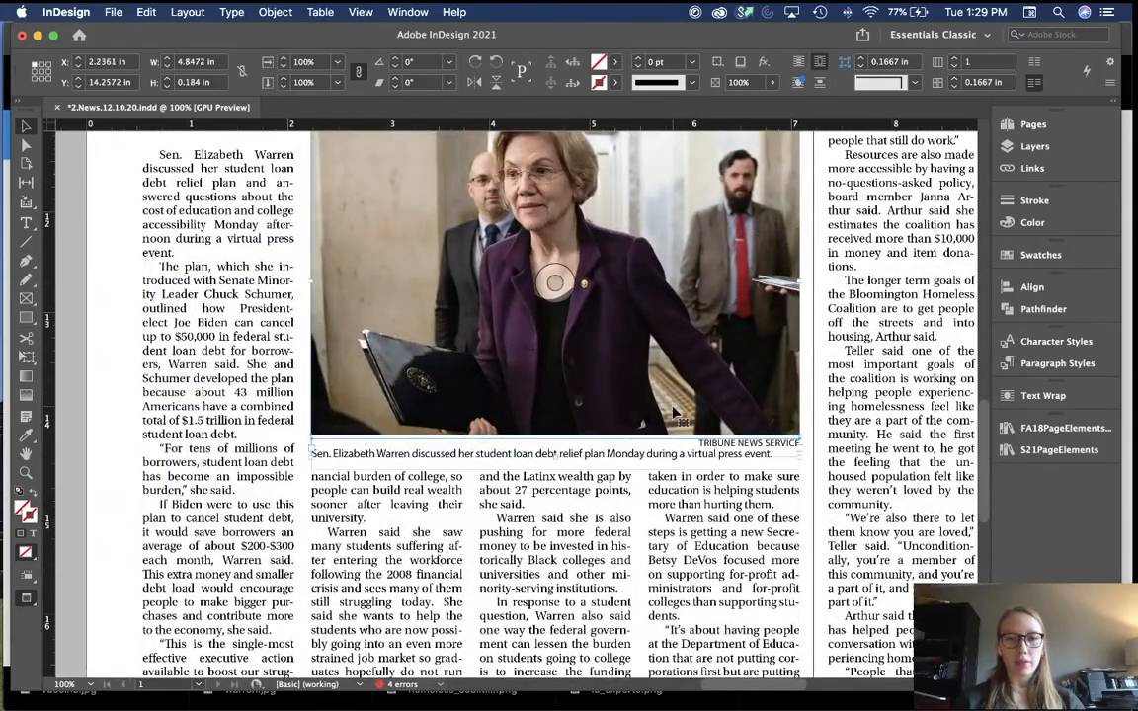
key(shift+Down)
scroll(674, 413, down, 5)
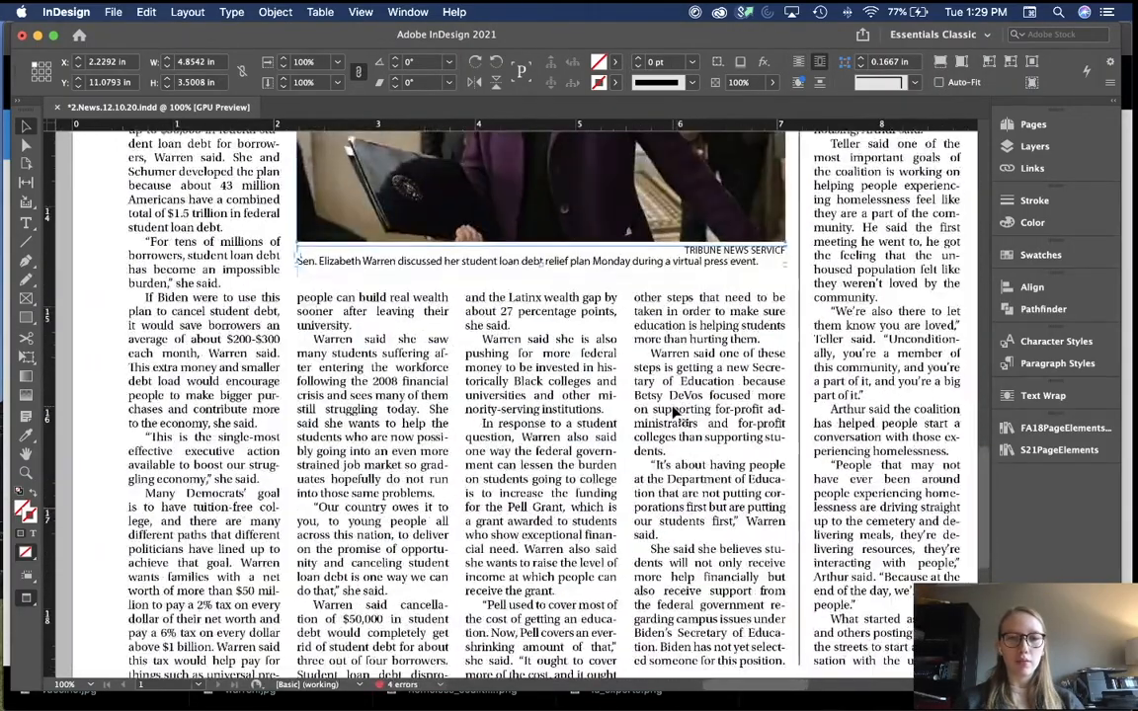
key(Down)
key(Down)
key(Up)
key(Up)
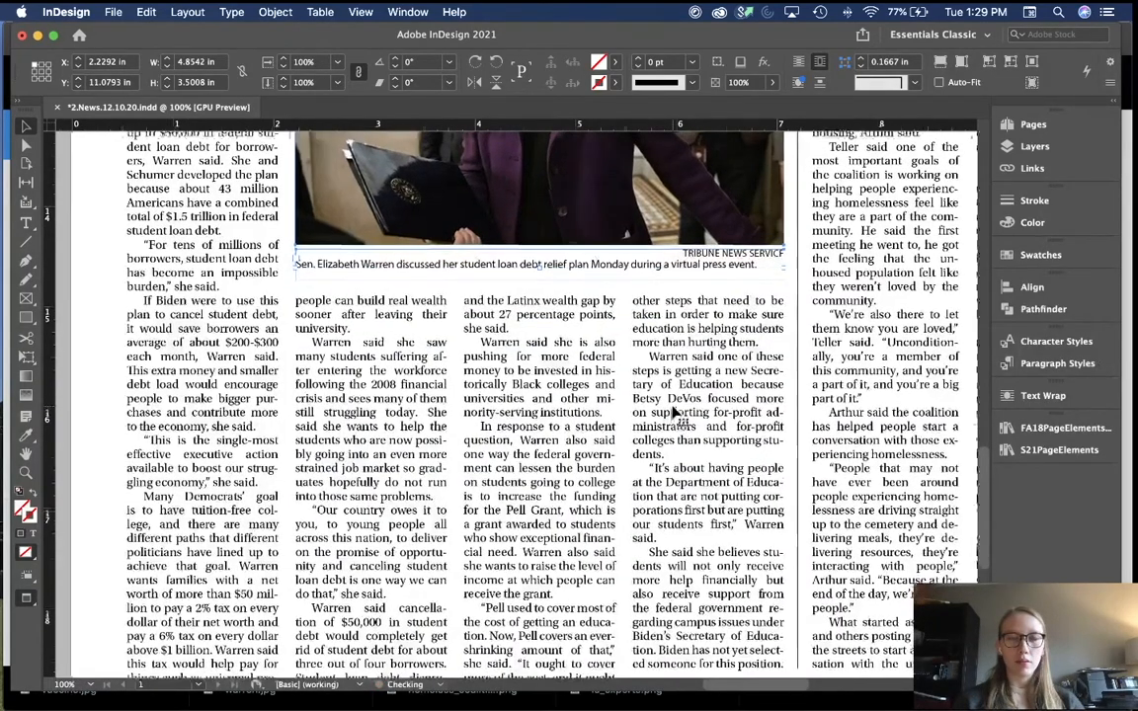
scroll(819, 289, up, 6)
click(812, 290)
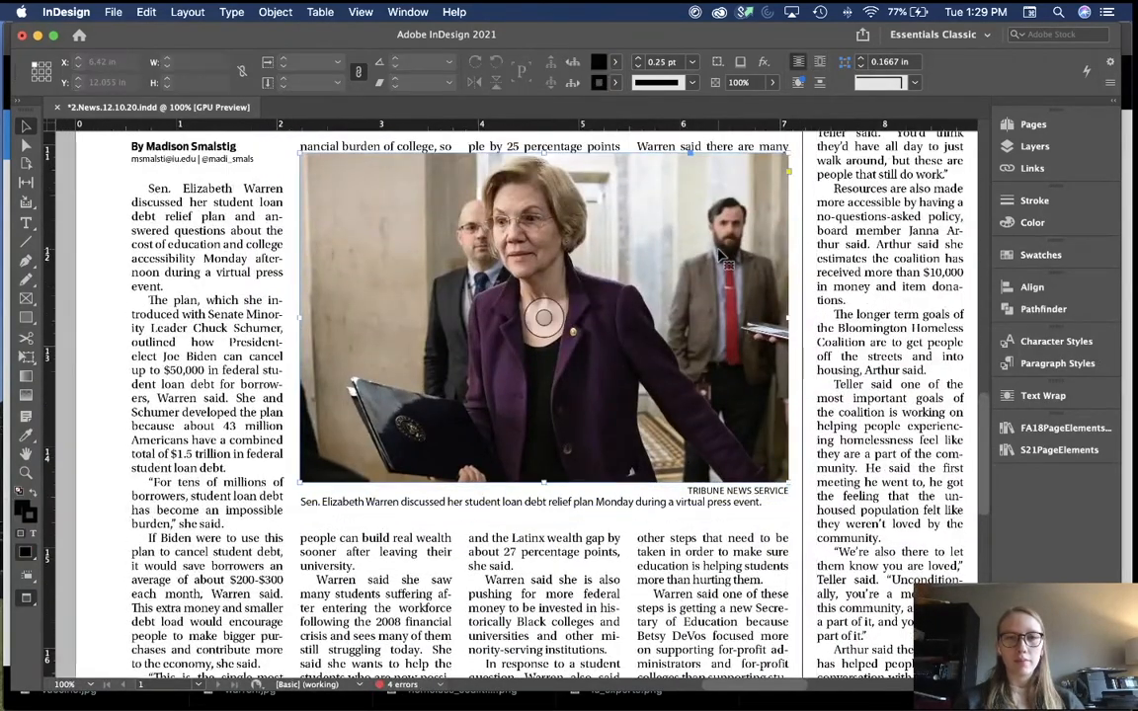
Step: Select only the Warren photo, undoing an accidental move of the story text
click(691, 160)
scroll(690, 158, up, 4)
drag(538, 278, 539, 264)
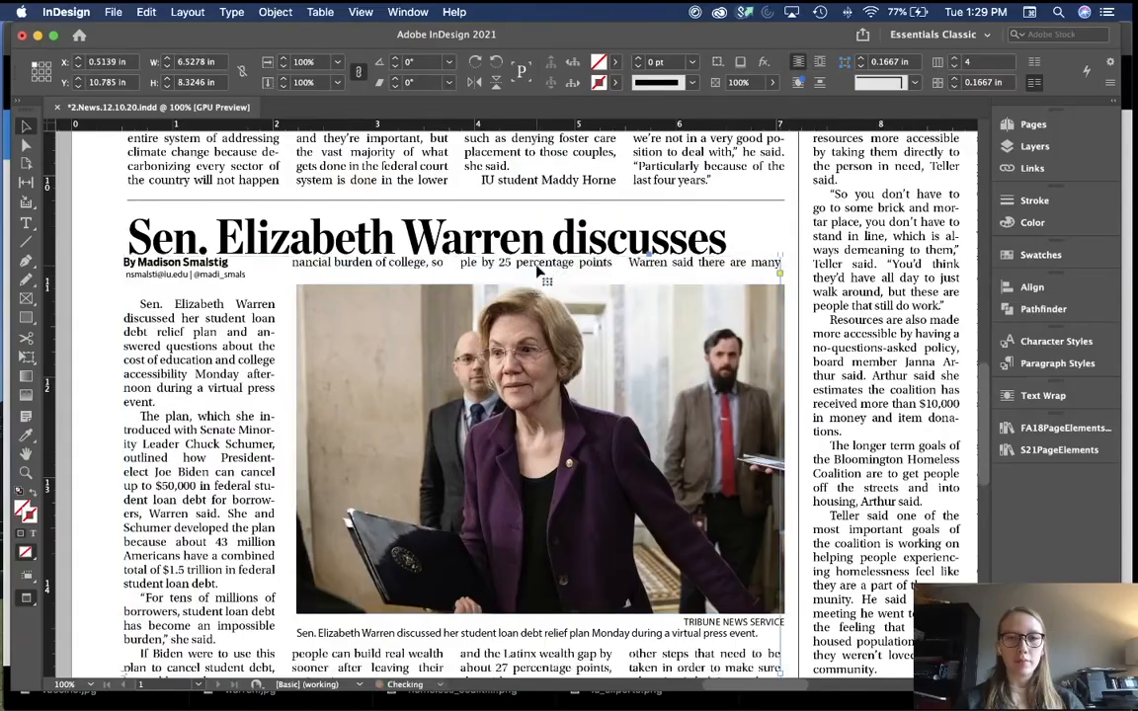
key(super+z)
click(537, 293)
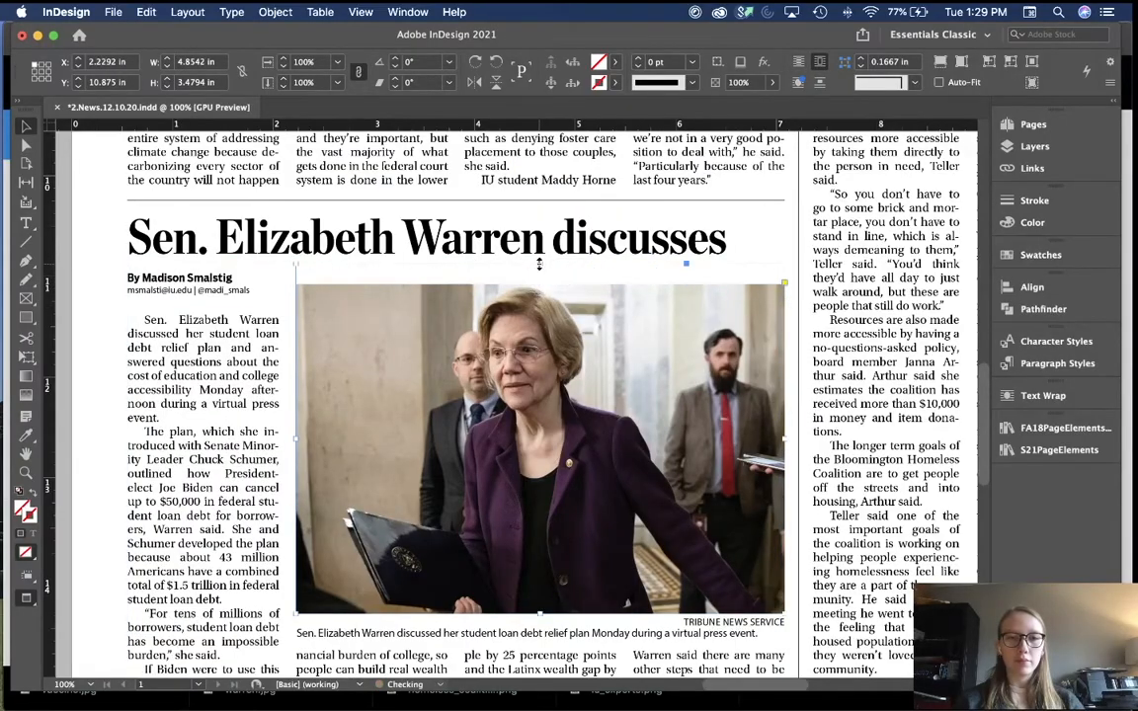
scroll(542, 385, down, 10)
scroll(541, 386, up, 10)
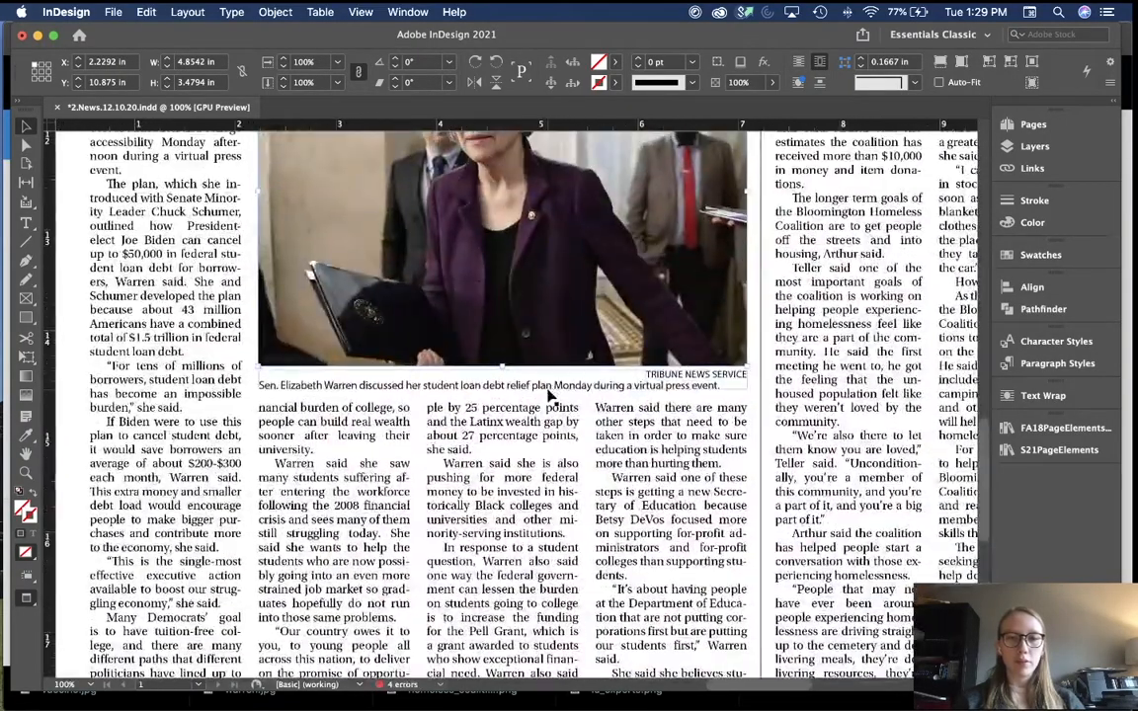
scroll(549, 396, up, 1)
scroll(549, 396, down, 5)
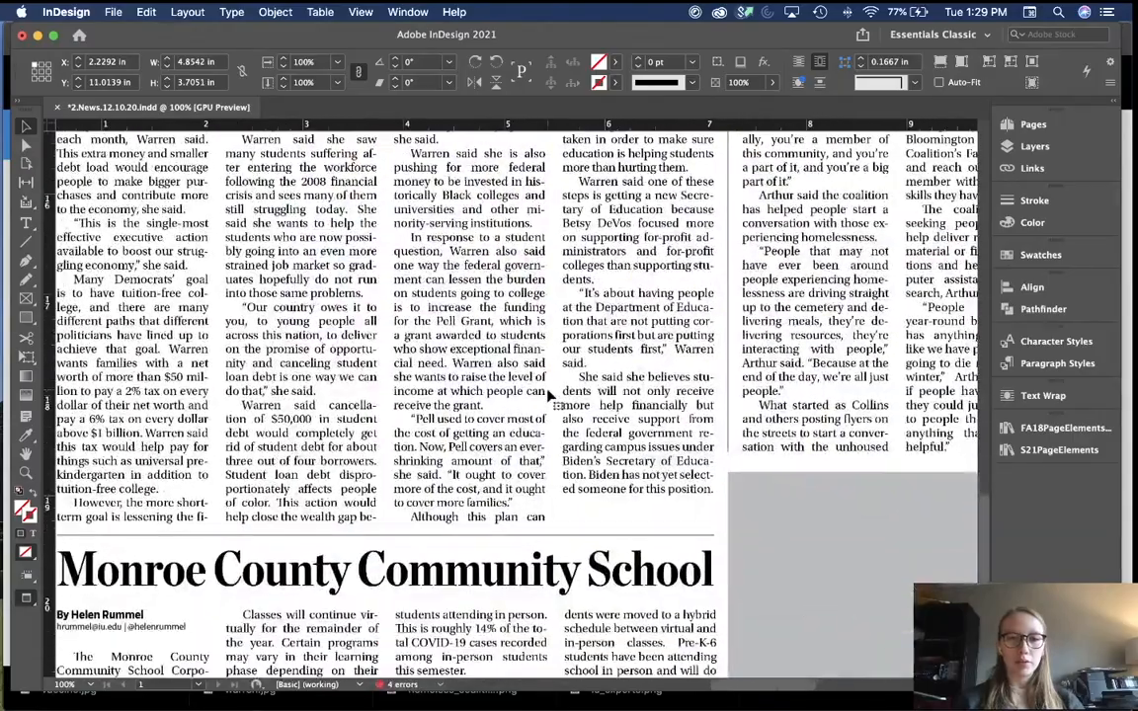
scroll(550, 394, up, 4)
scroll(550, 398, up, 4)
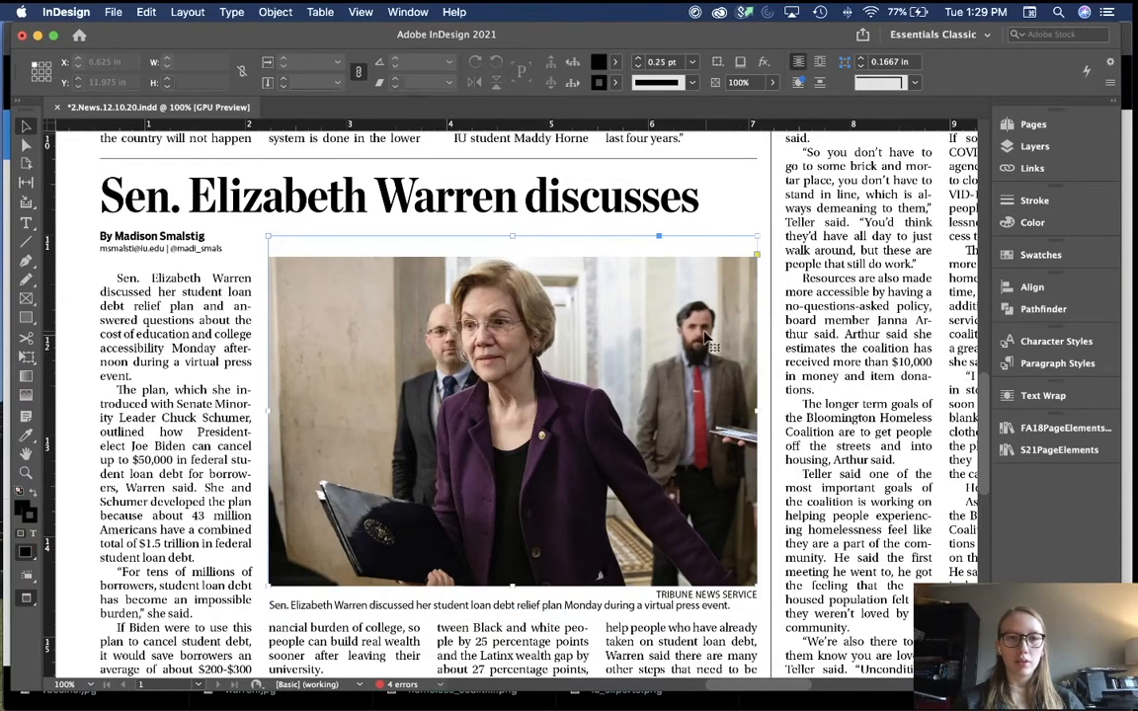
Step: Extend the Warren photo frame's top edge and scale the image up to fill it
click(546, 262)
drag(512, 237, 511, 228)
key(super+alt+shift+c)
scroll(512, 230, left, 5)
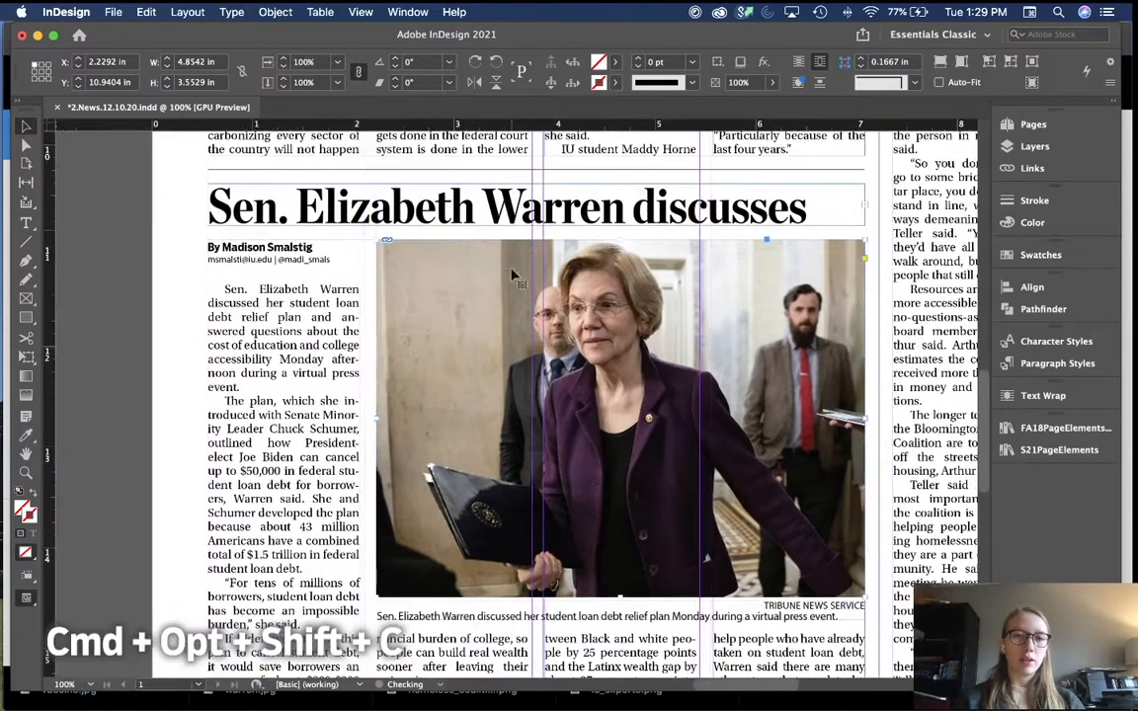
click(620, 418)
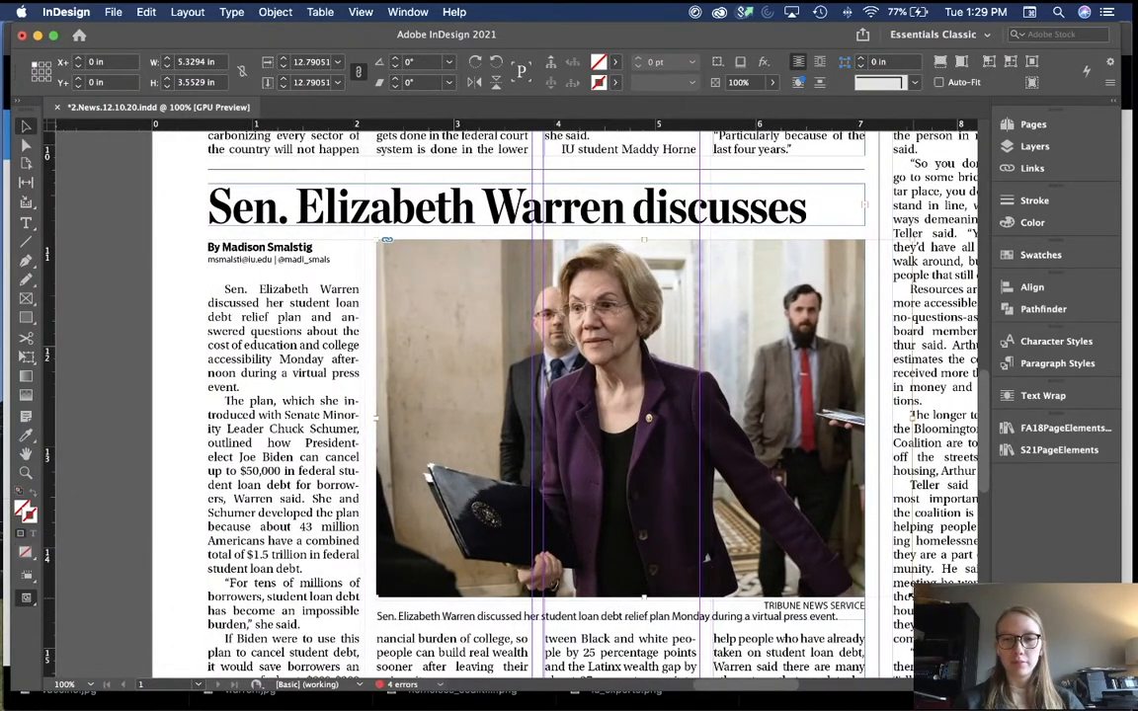
key(super+alt+shift+c)
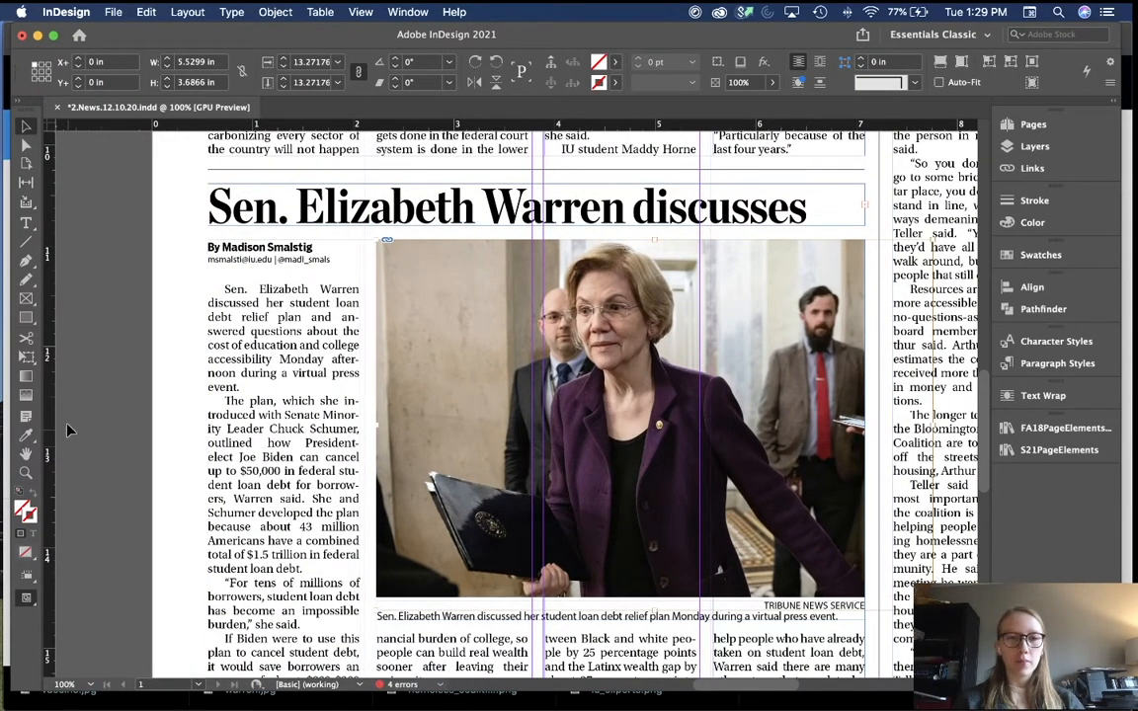
click(153, 419)
key(super+minus)
scroll(168, 424, down, 5)
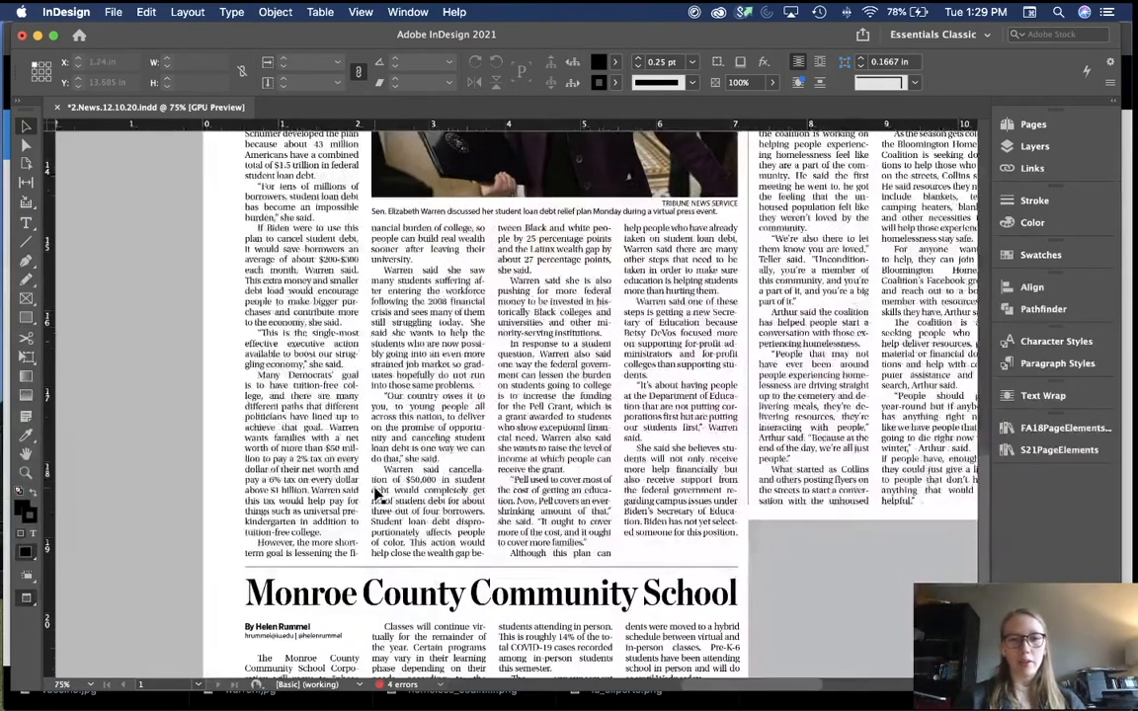
Step: Set the Warren story text's tracking to -10
double_click(403, 462)
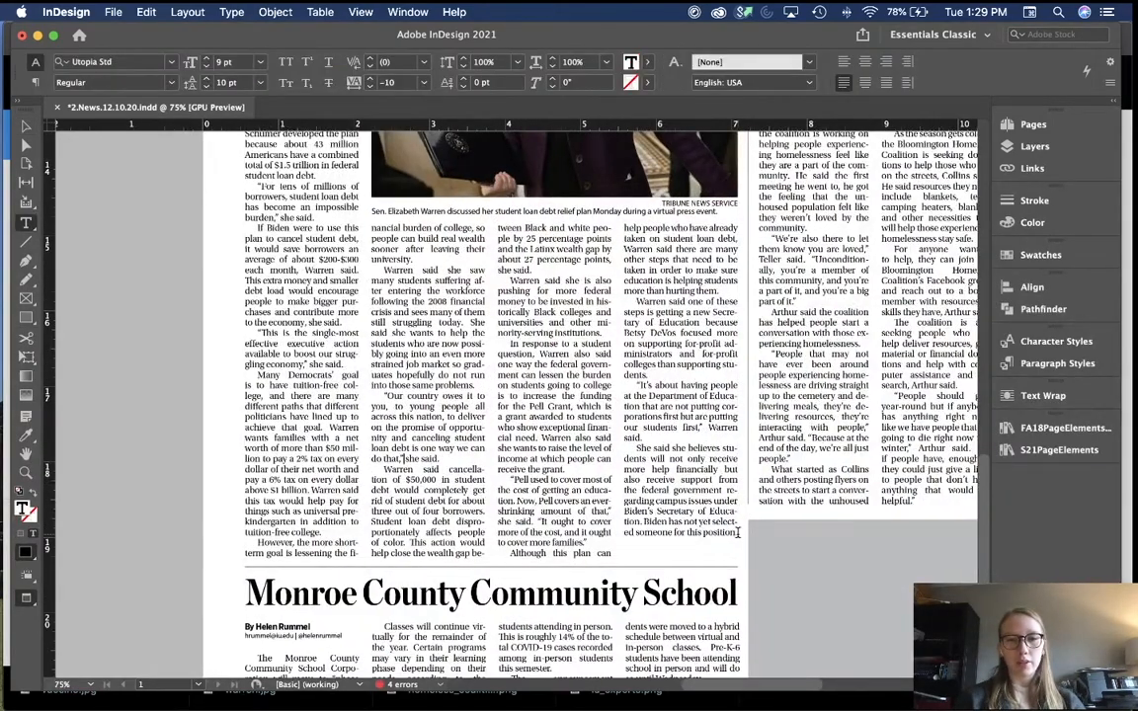
drag(737, 534, 181, 248)
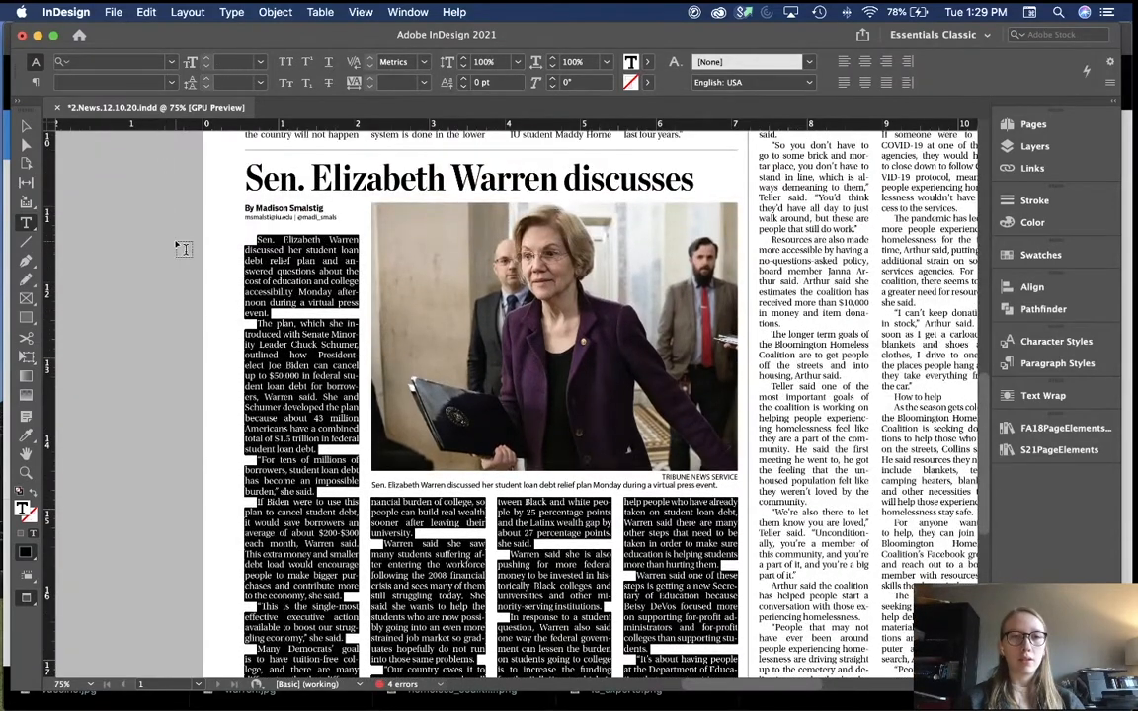
click(424, 82)
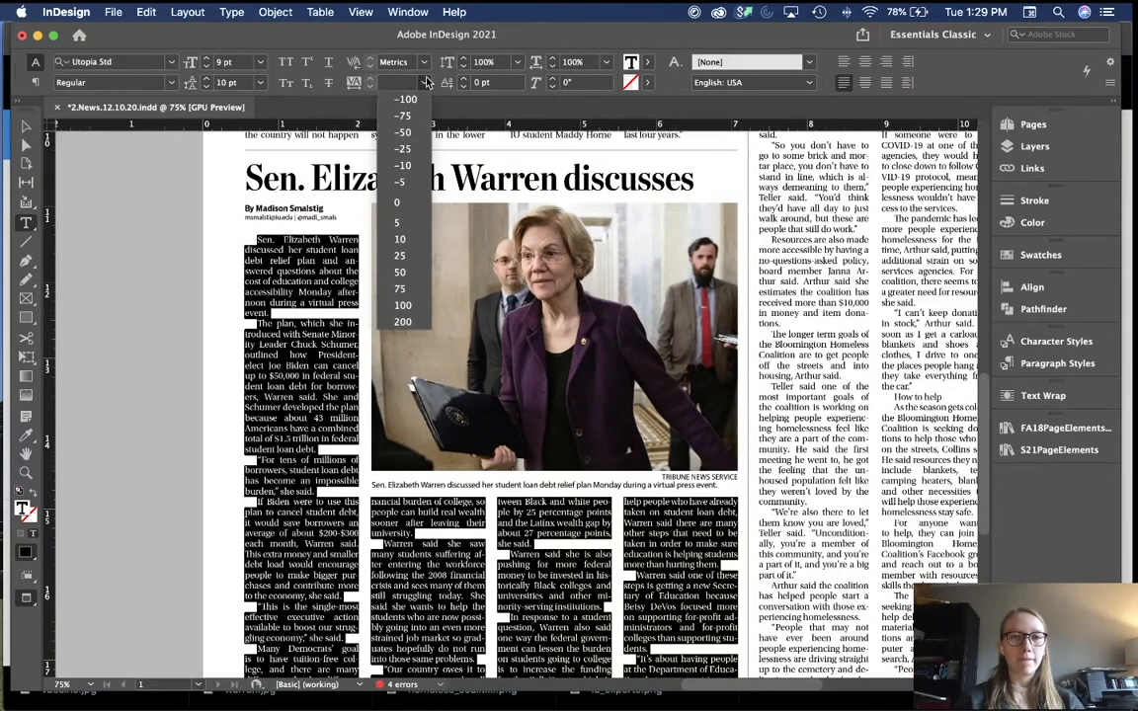
click(406, 166)
click(199, 350)
key(v)
key(w)
Step: Place the Warren story's overset text in a frame on the pasteboard
scroll(196, 349, down, 4)
scroll(195, 349, left, 3)
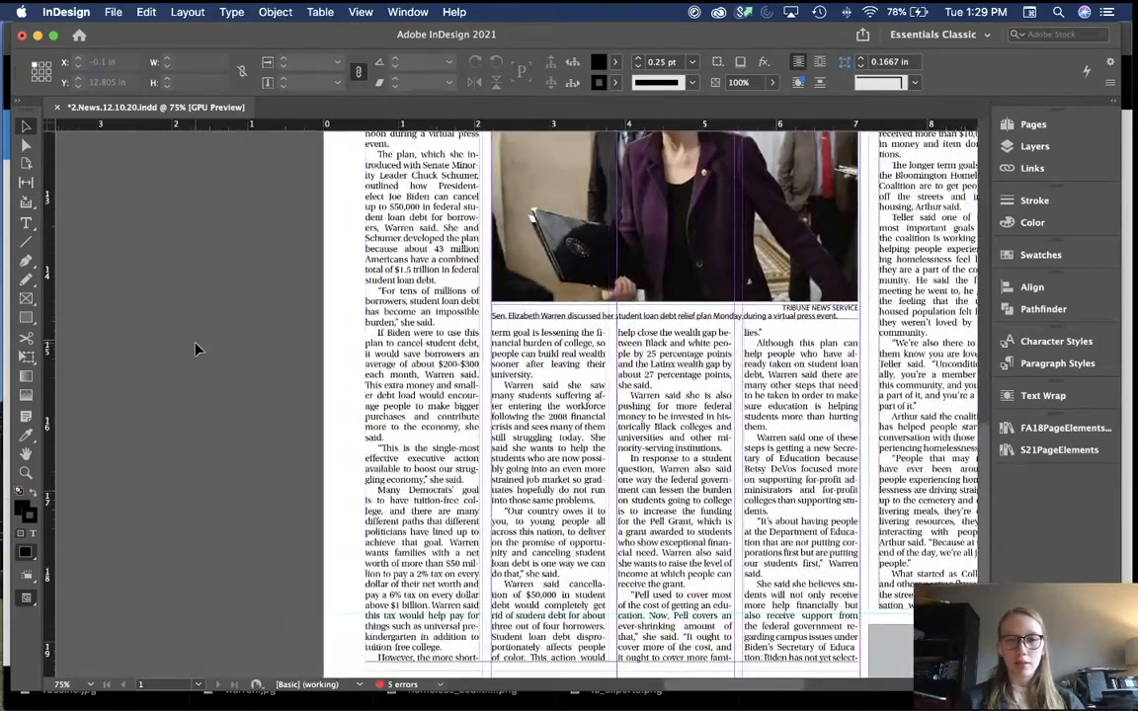
scroll(196, 349, down, 2)
click(862, 583)
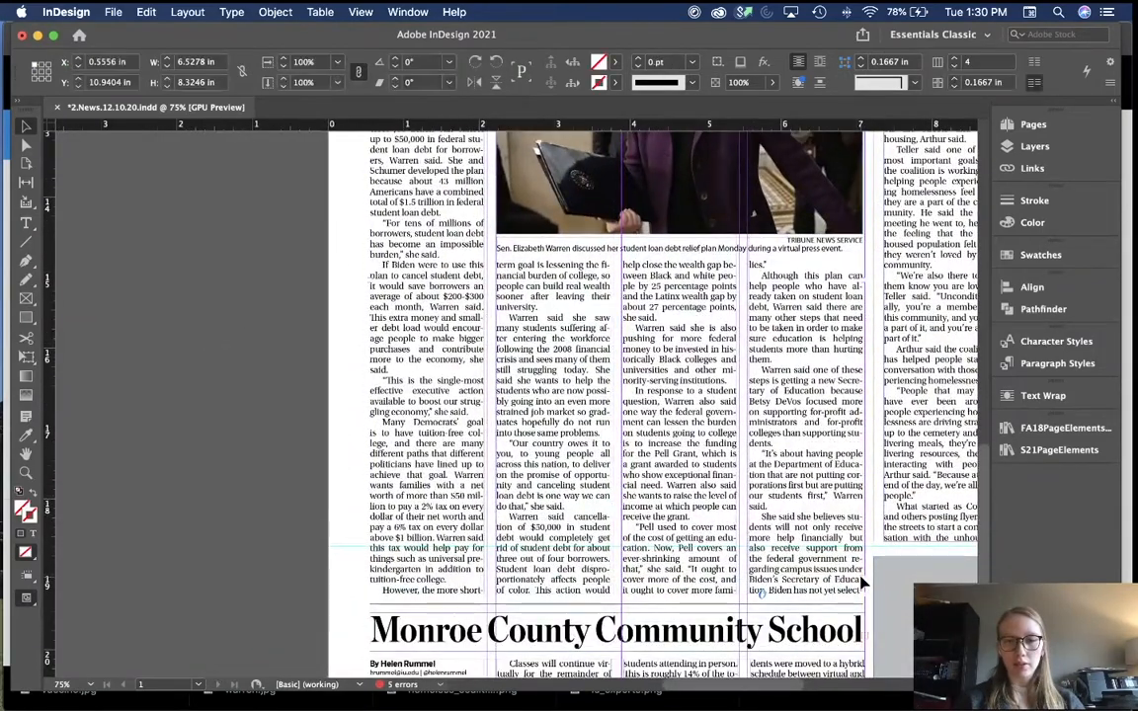
click(862, 584)
click(179, 386)
click(223, 301)
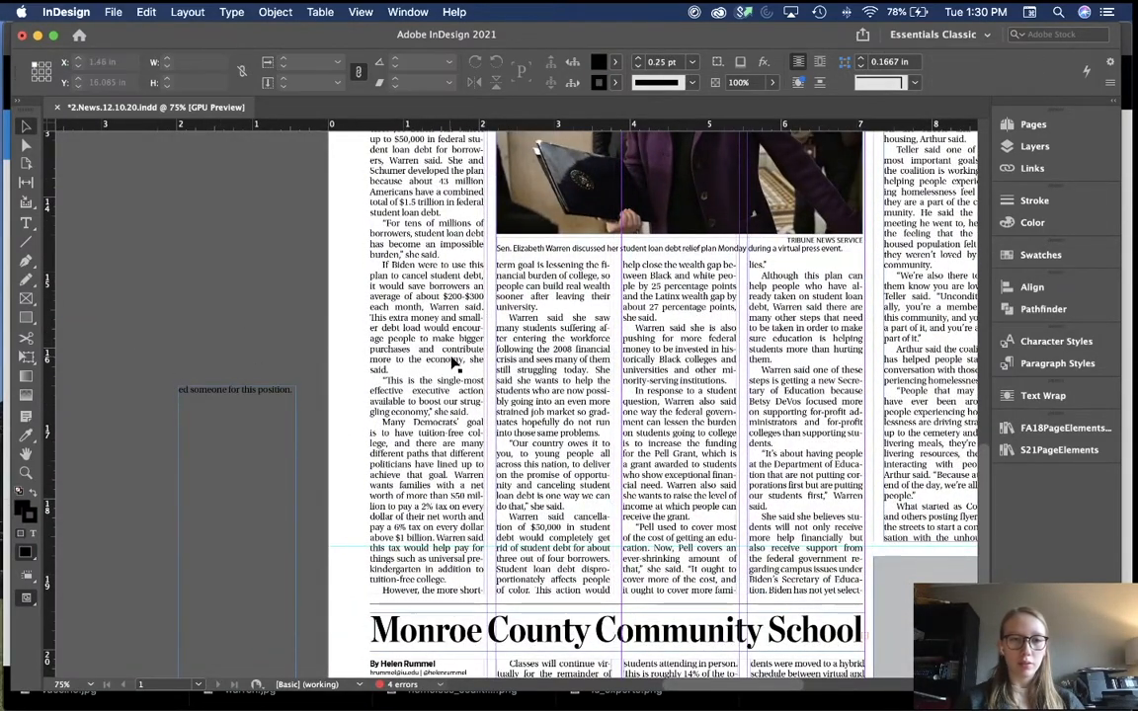
Step: Tighten the 'Pell used to cover' paragraph to -20 tracking, then zoom out to 50%
double_click(407, 328)
drag(388, 369, 371, 265)
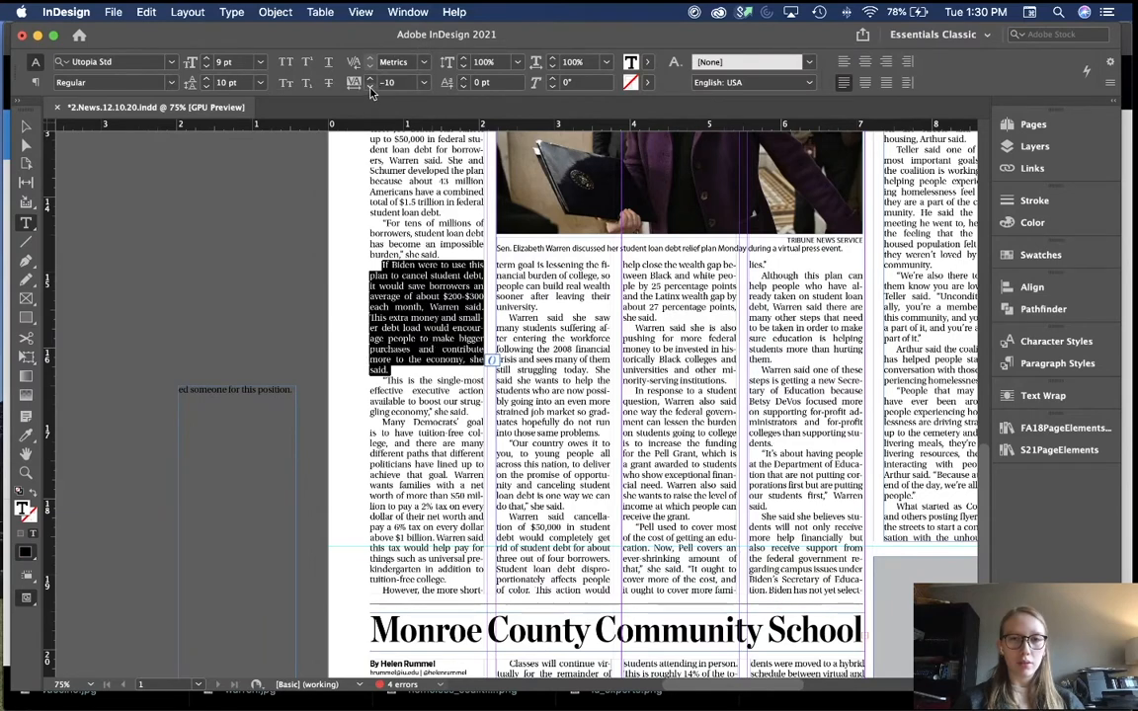
triple_click(757, 265)
click(757, 265)
click(757, 265)
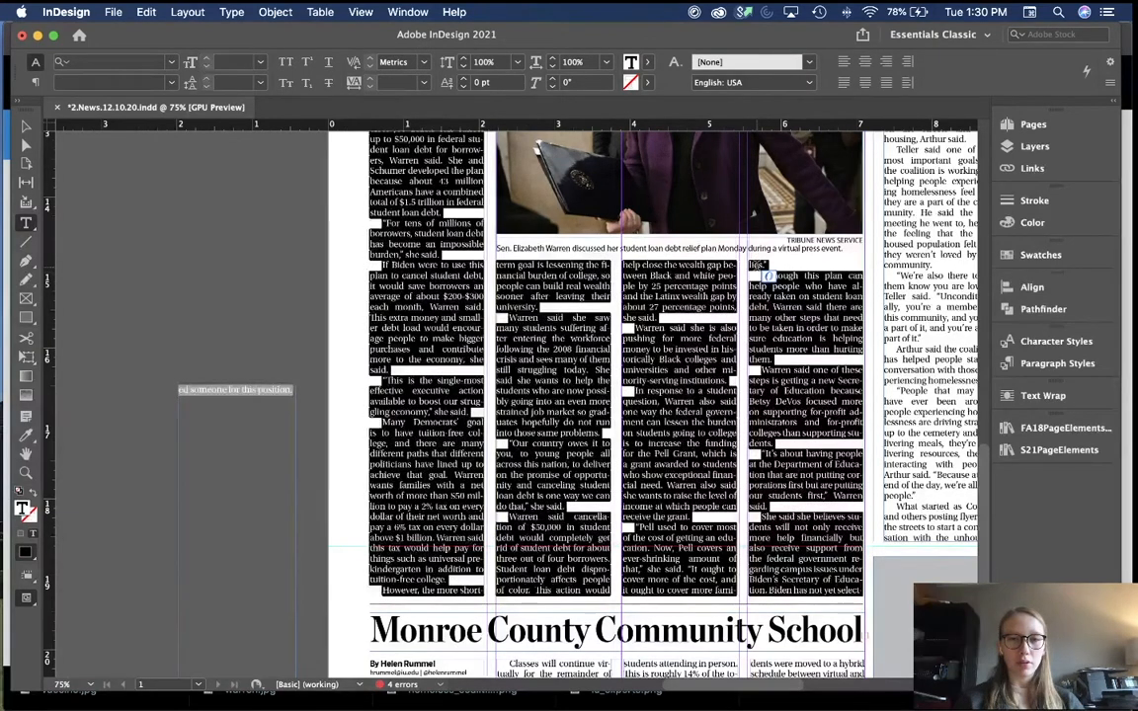
click(757, 264)
click(758, 265)
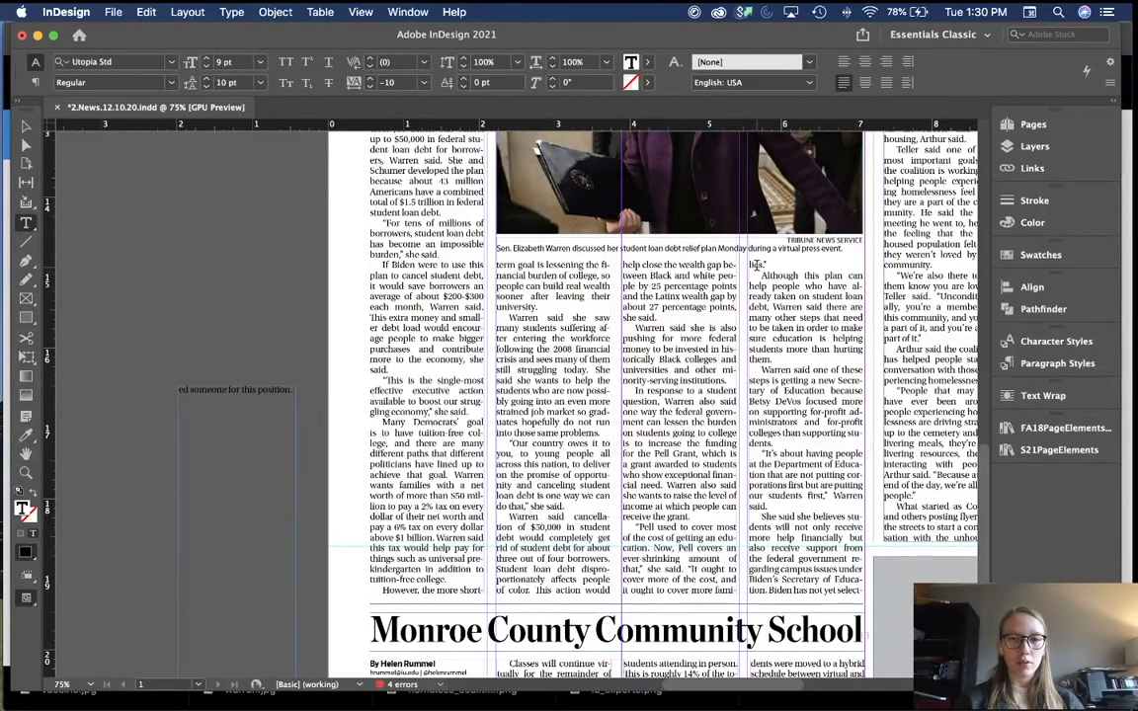
triple_click(693, 571)
click(693, 570)
click(370, 87)
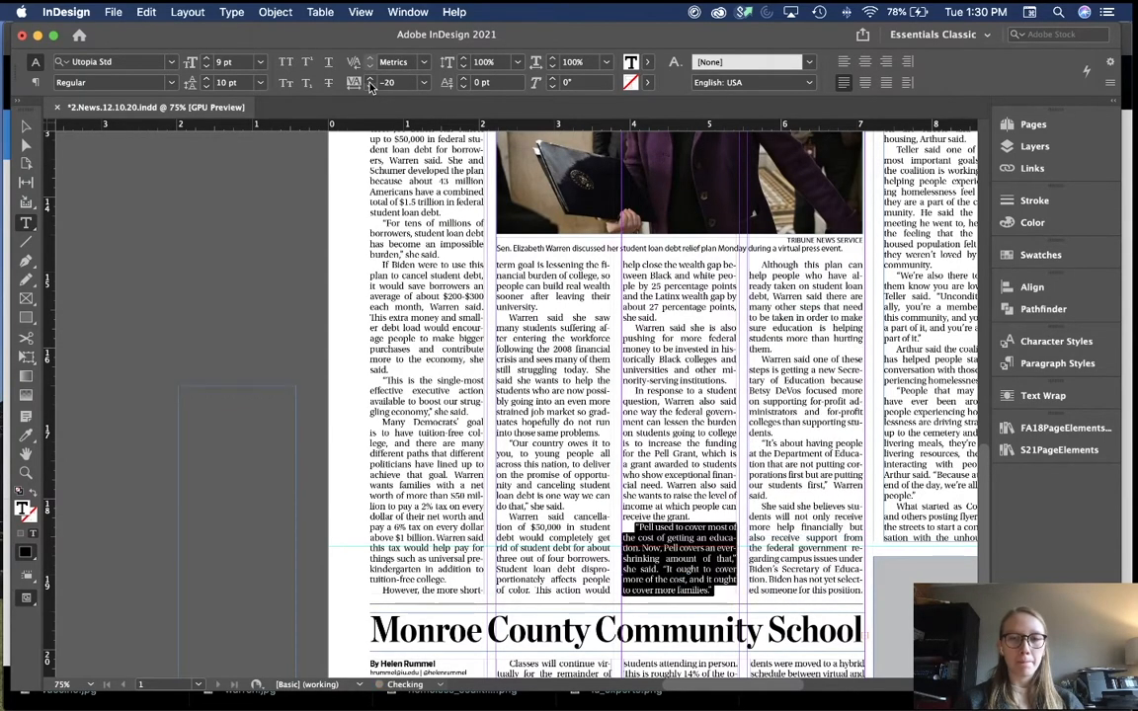
key(Escape)
click(285, 448)
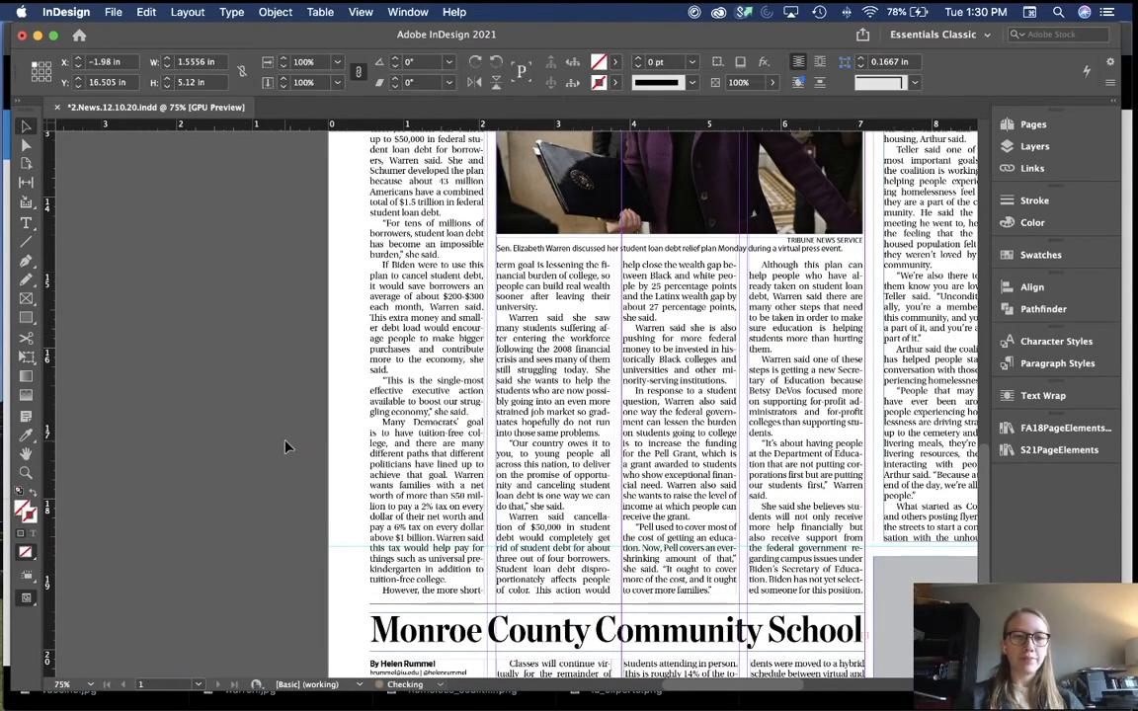
key(super+shift+a)
key(super+minus)
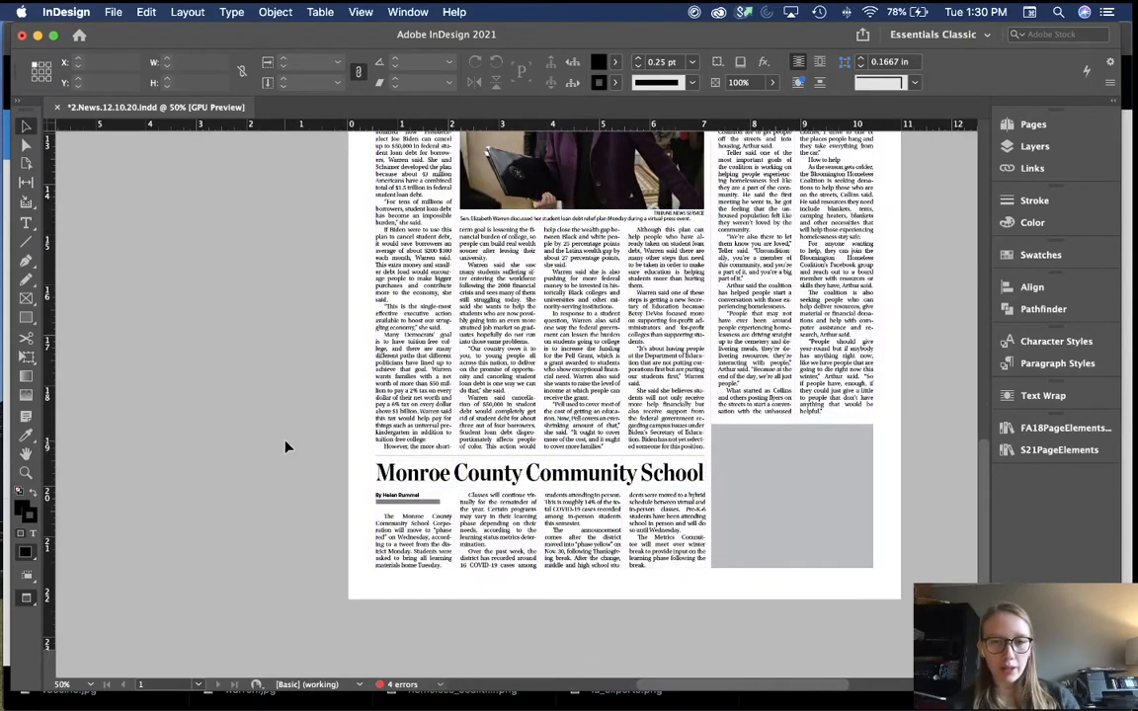
scroll(284, 447, up, 5)
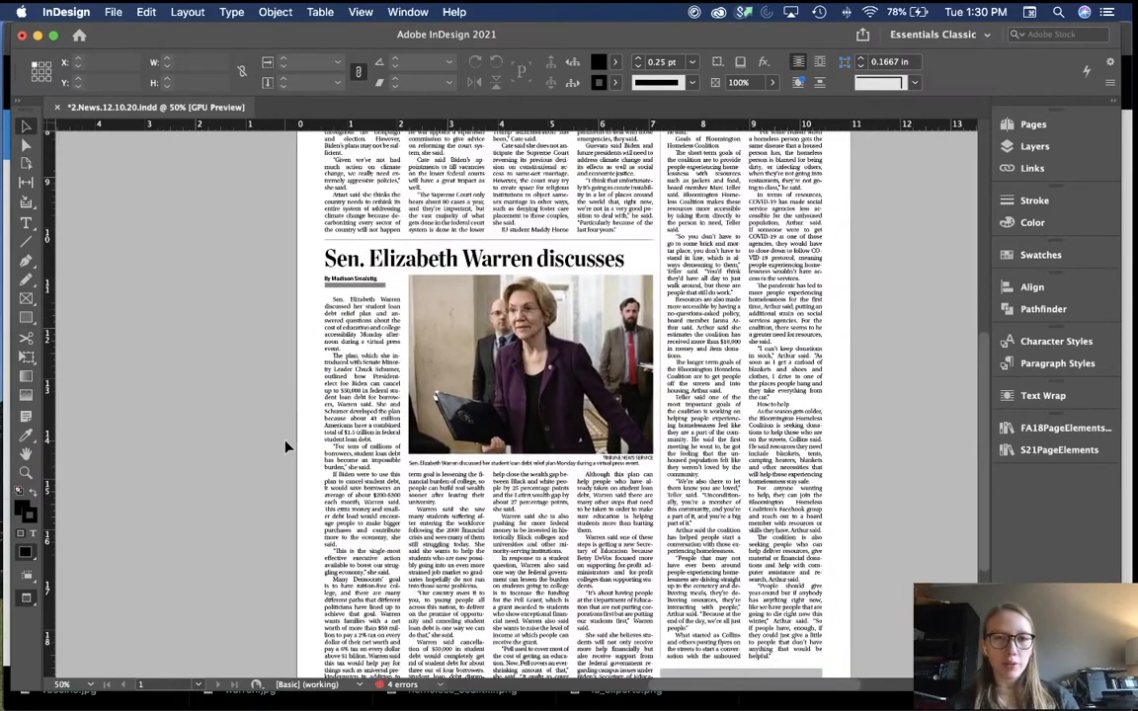
scroll(285, 448, up, 5)
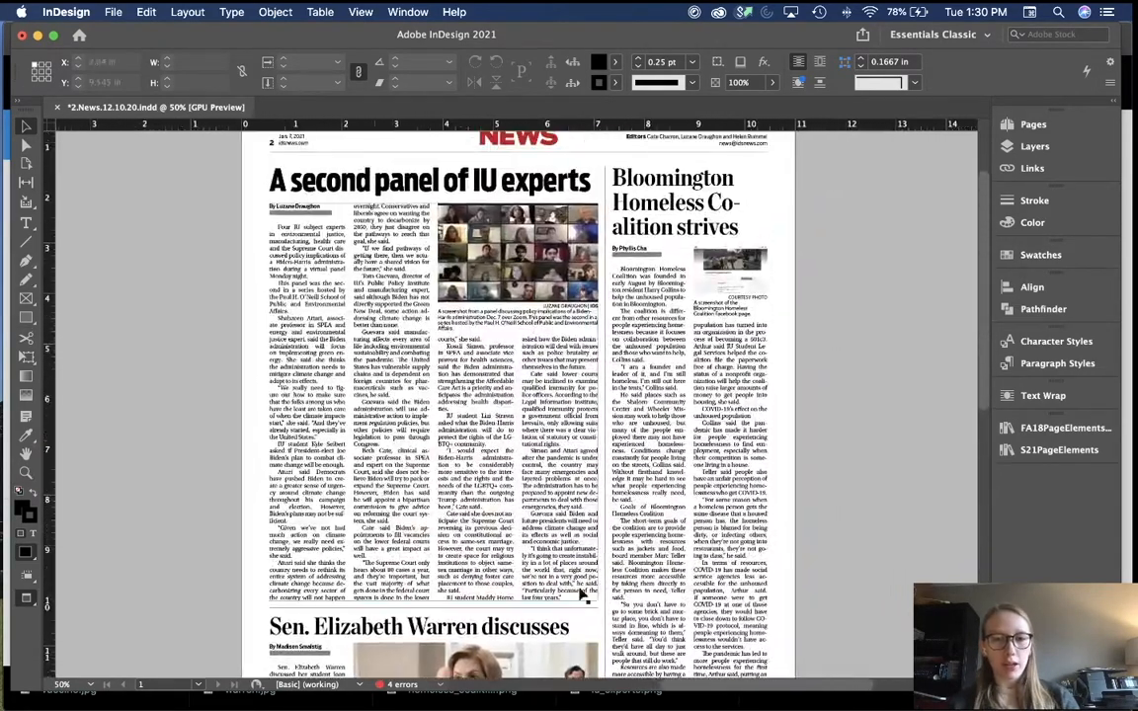
scroll(772, 424, down, 10)
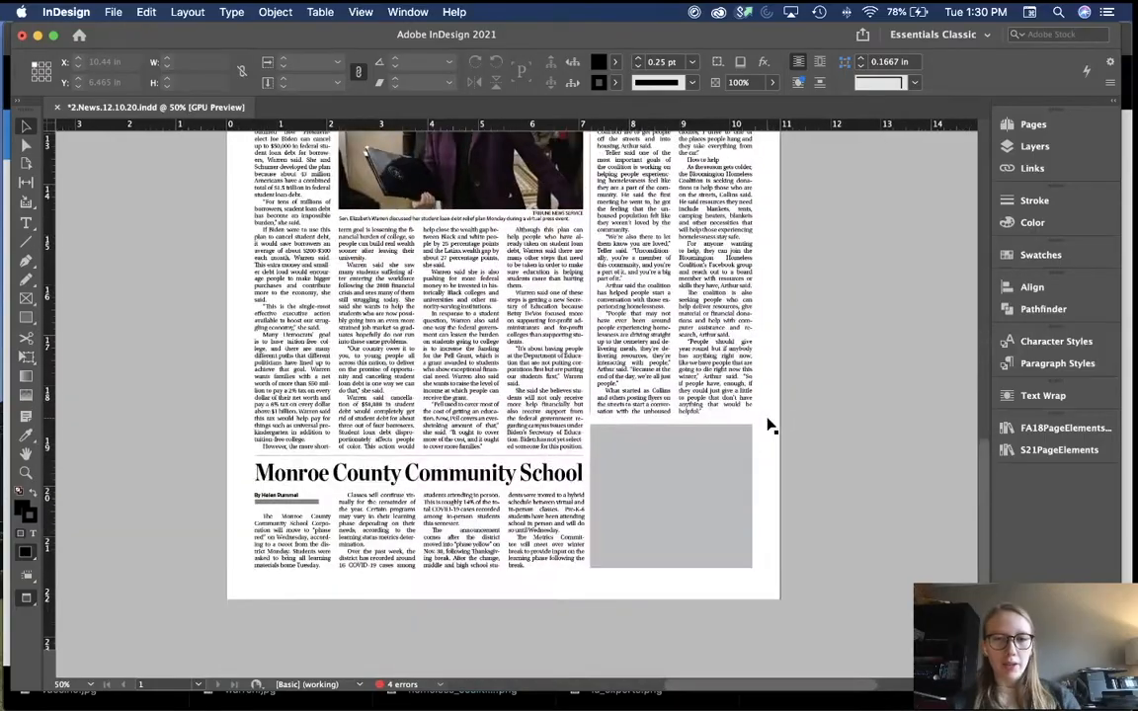
scroll(771, 425, up, 10)
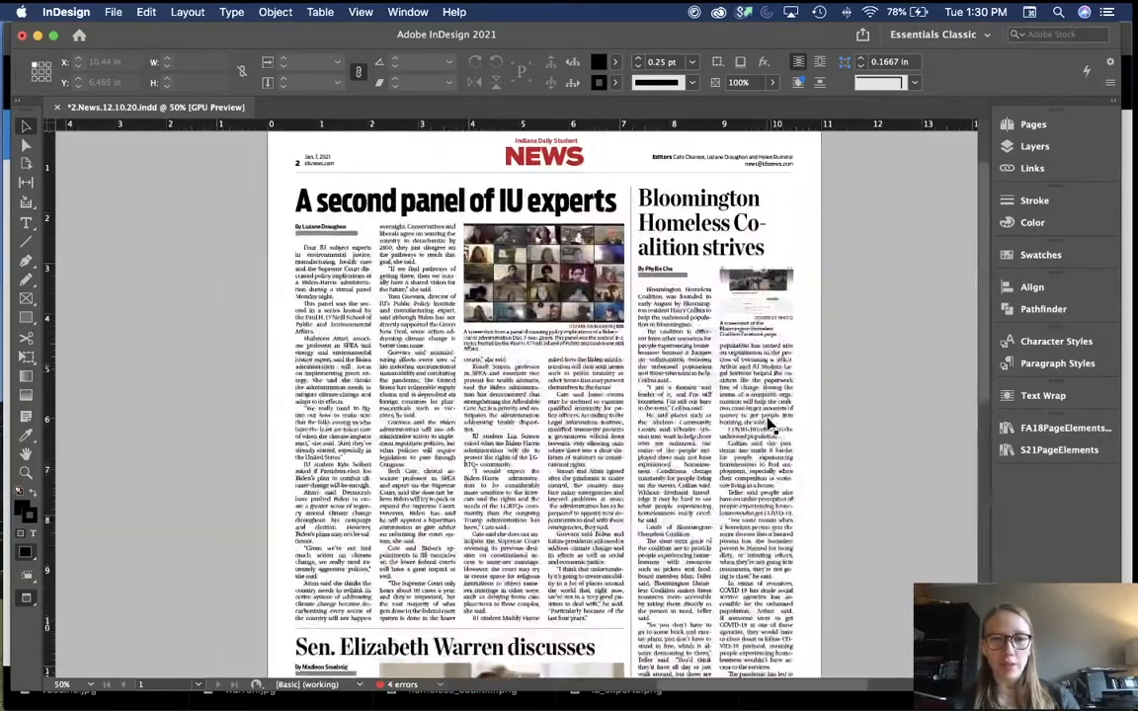
click(657, 203)
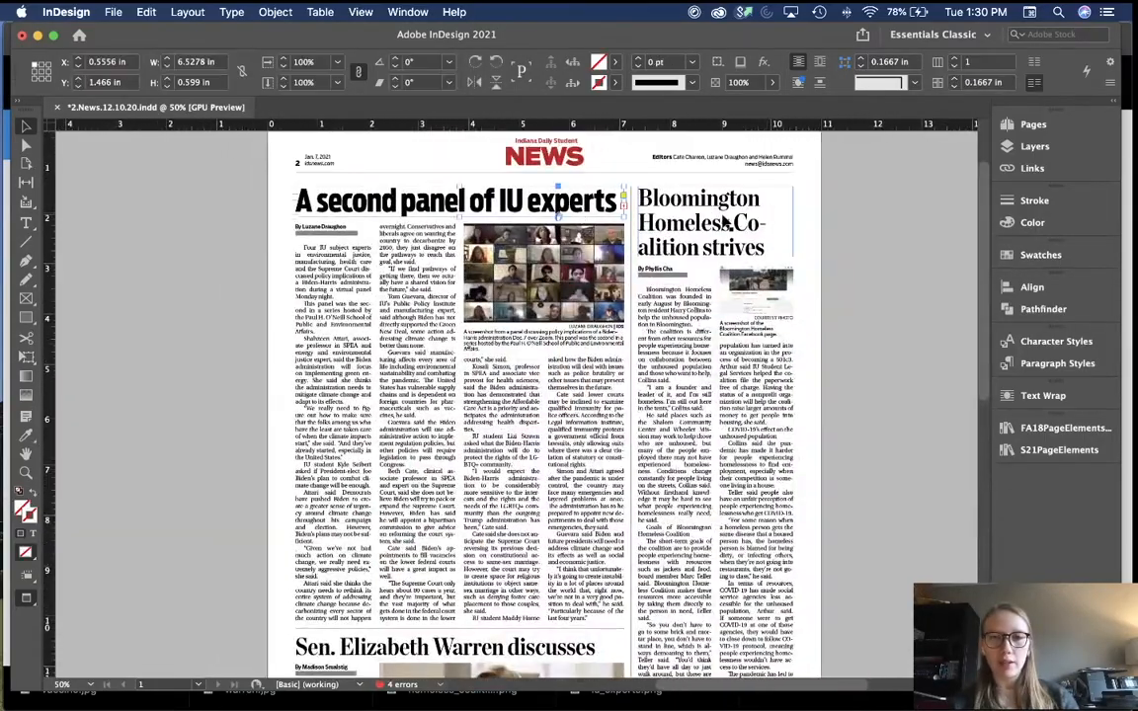
scroll(497, 467, down, 4)
click(491, 483)
scroll(490, 486, down, 5)
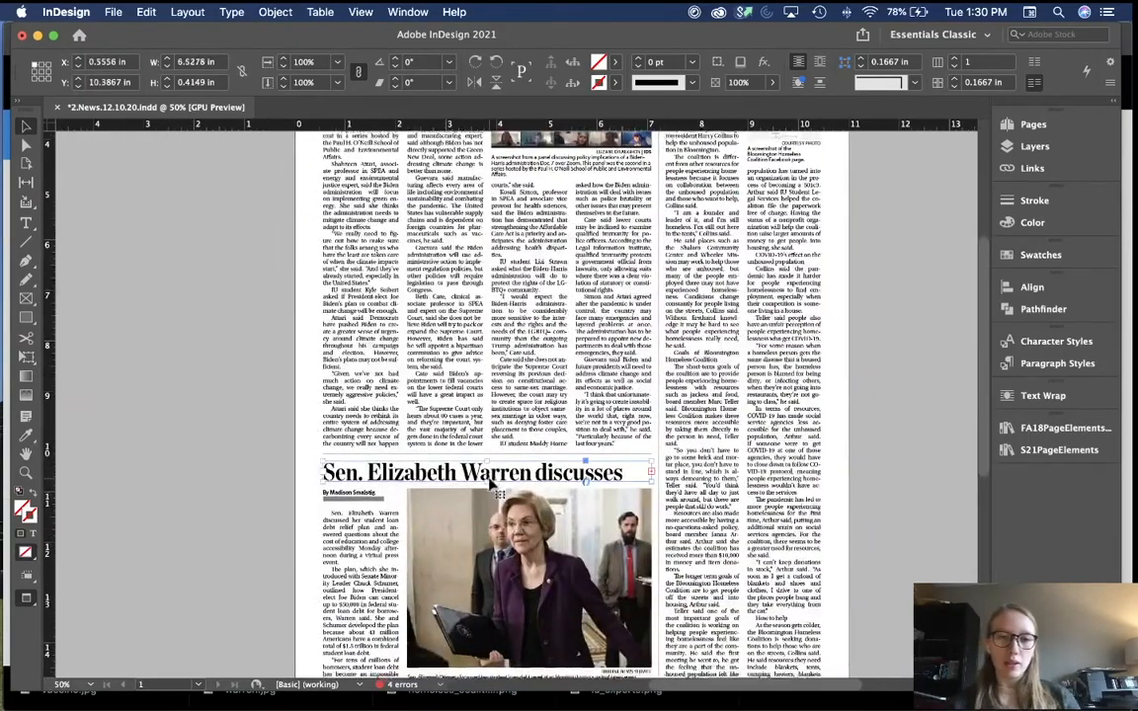
scroll(476, 594, down, 3)
click(497, 528)
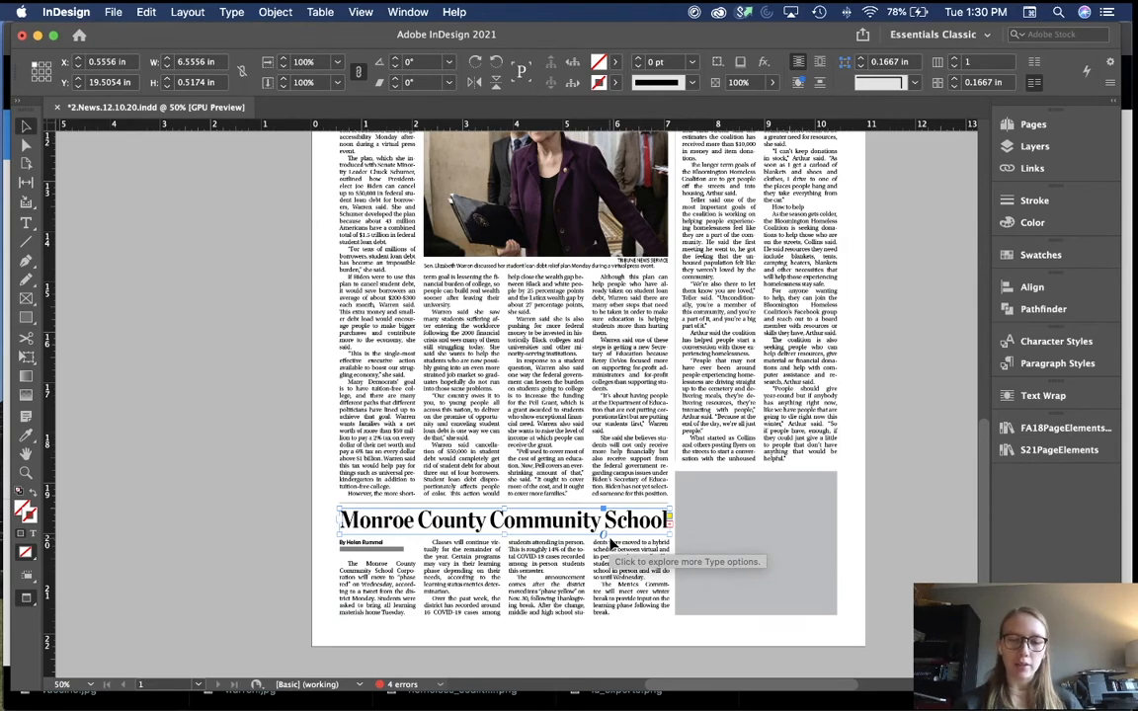
scroll(611, 542, up, 3)
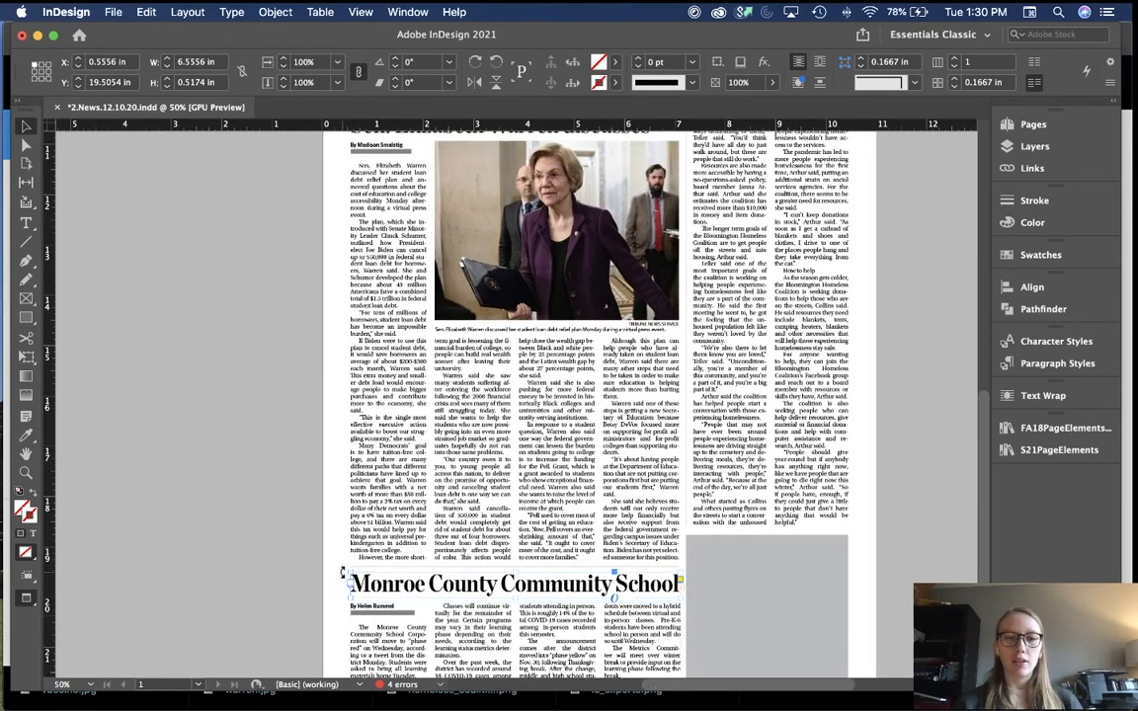
click(318, 564)
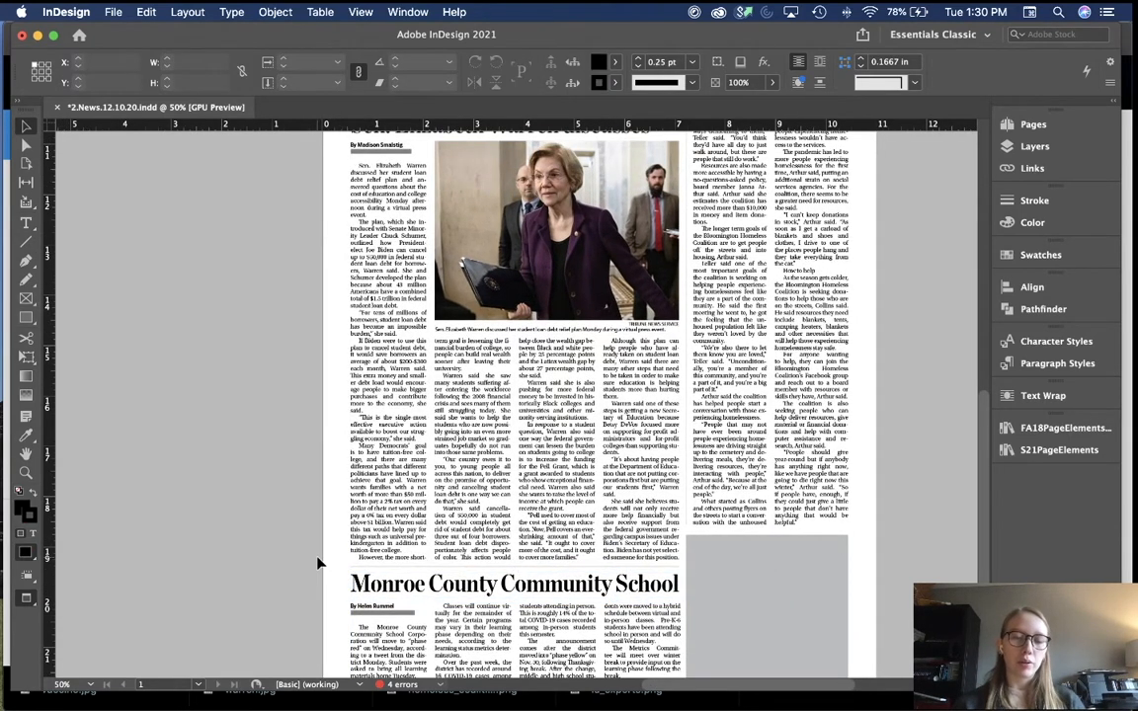
scroll(318, 563, up, 15)
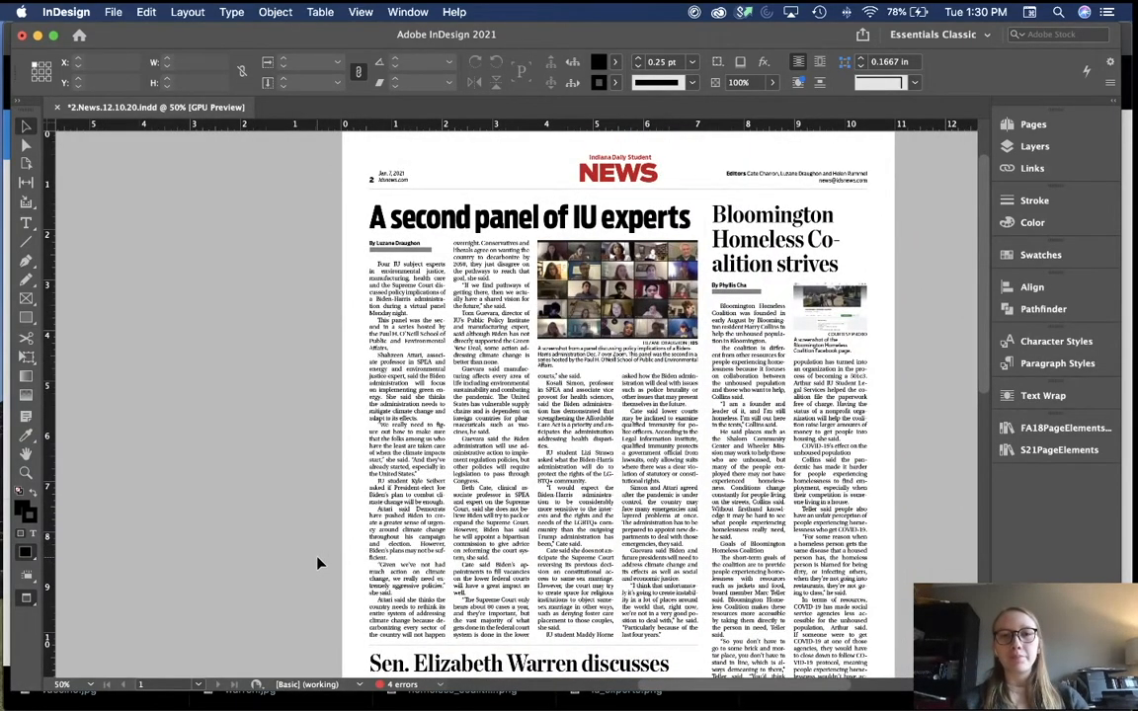
scroll(451, 273, up, 1)
key(w)
scroll(530, 295, left, 4)
scroll(530, 294, up, 2)
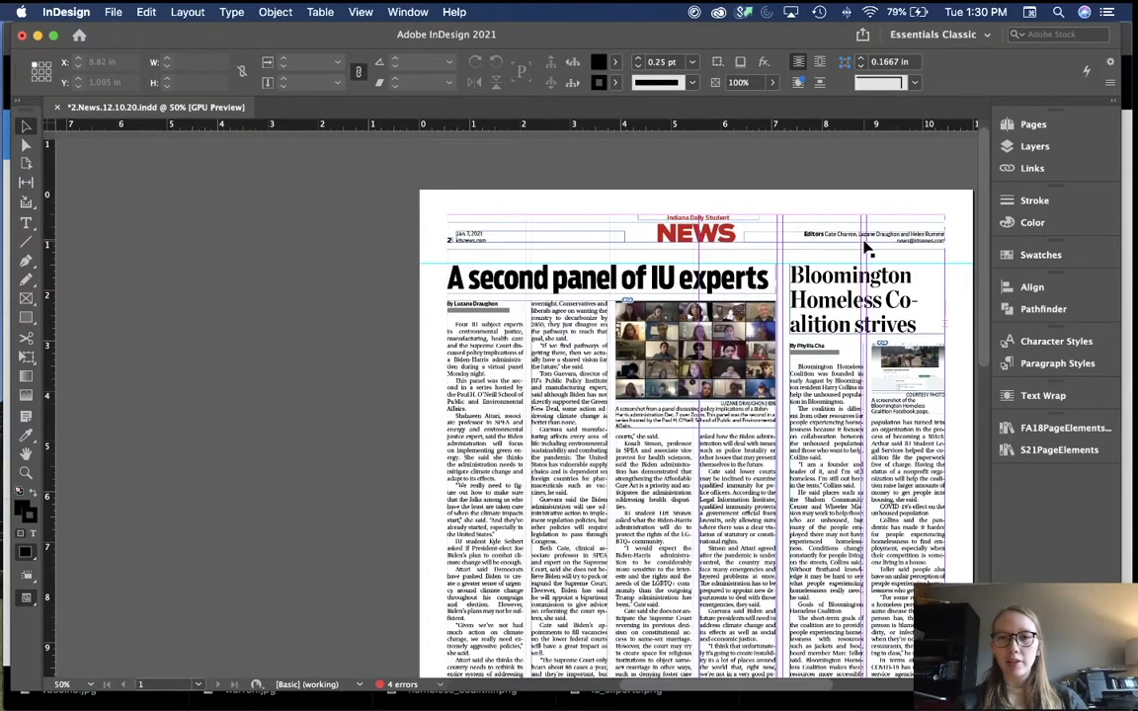
click(830, 237)
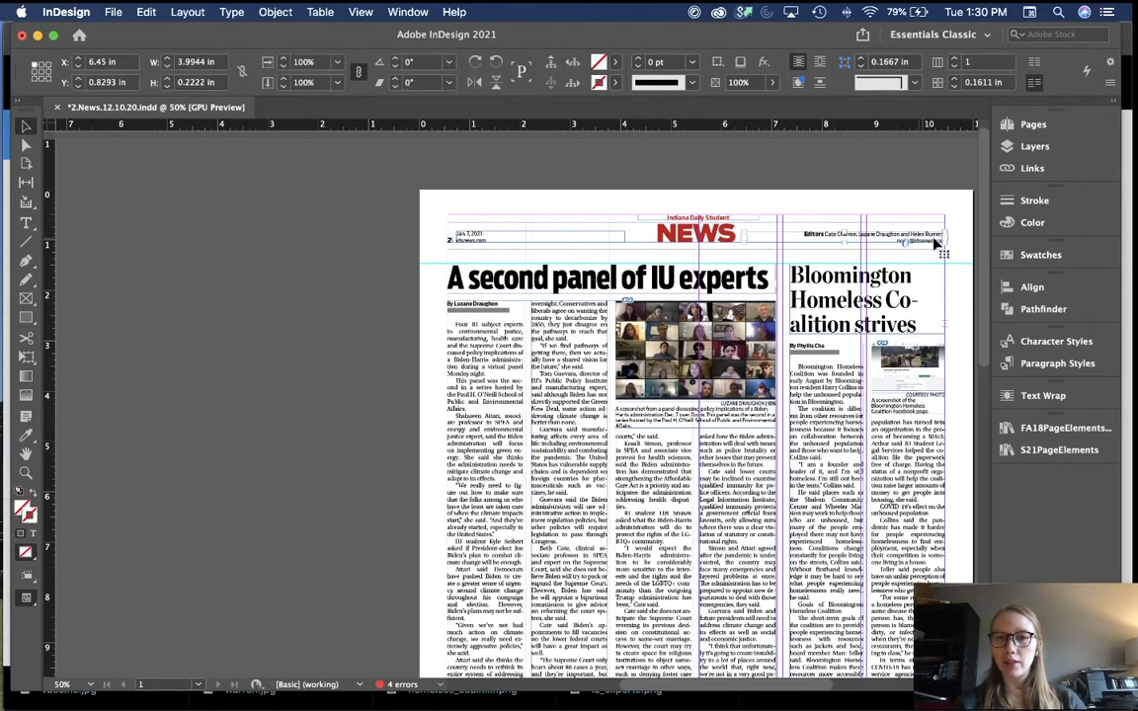
click(331, 326)
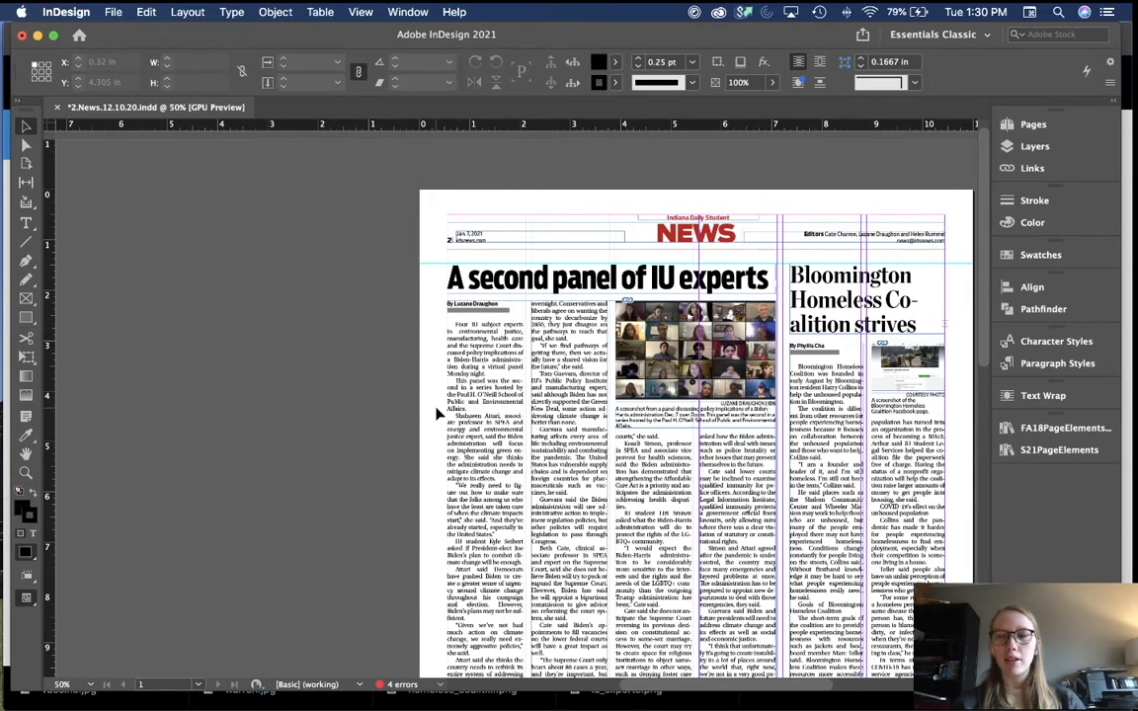
scroll(469, 447, up, 1)
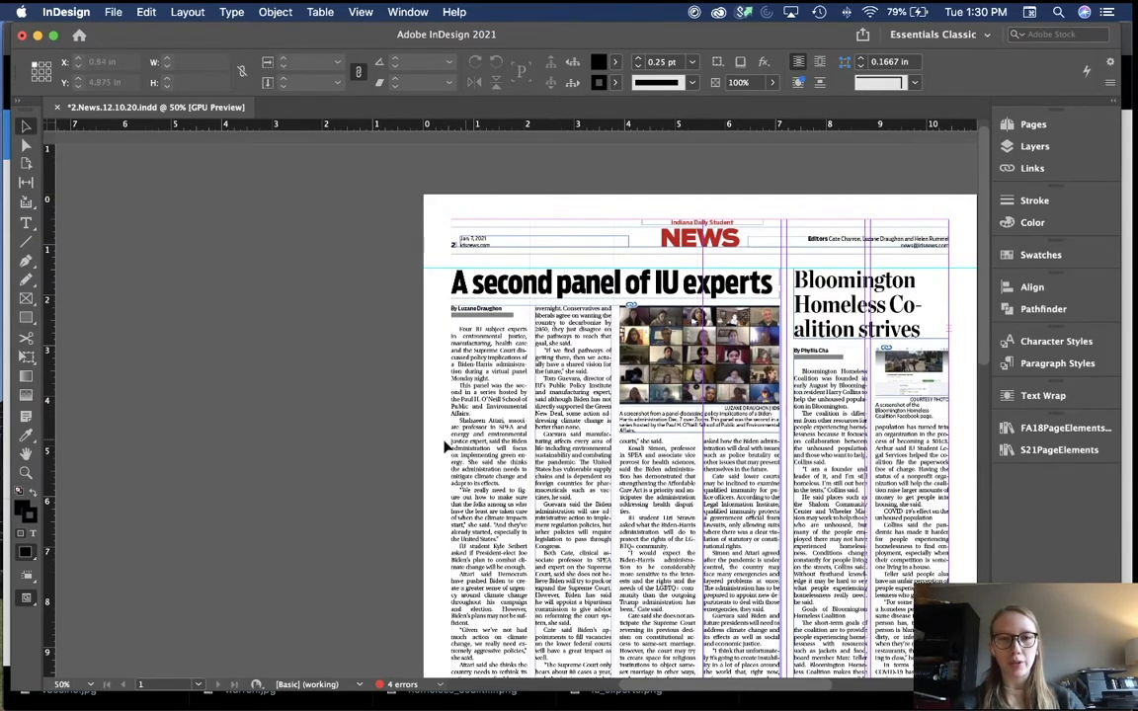
key(w)
key(w)
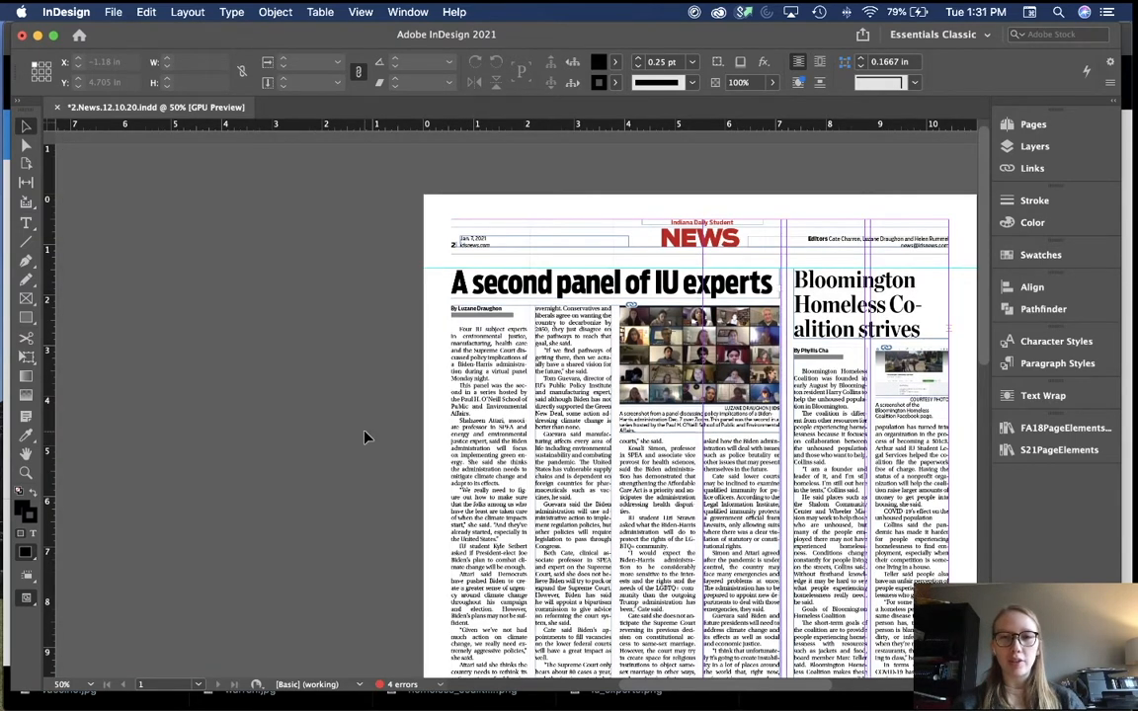
key(w)
scroll(365, 438, down, 10)
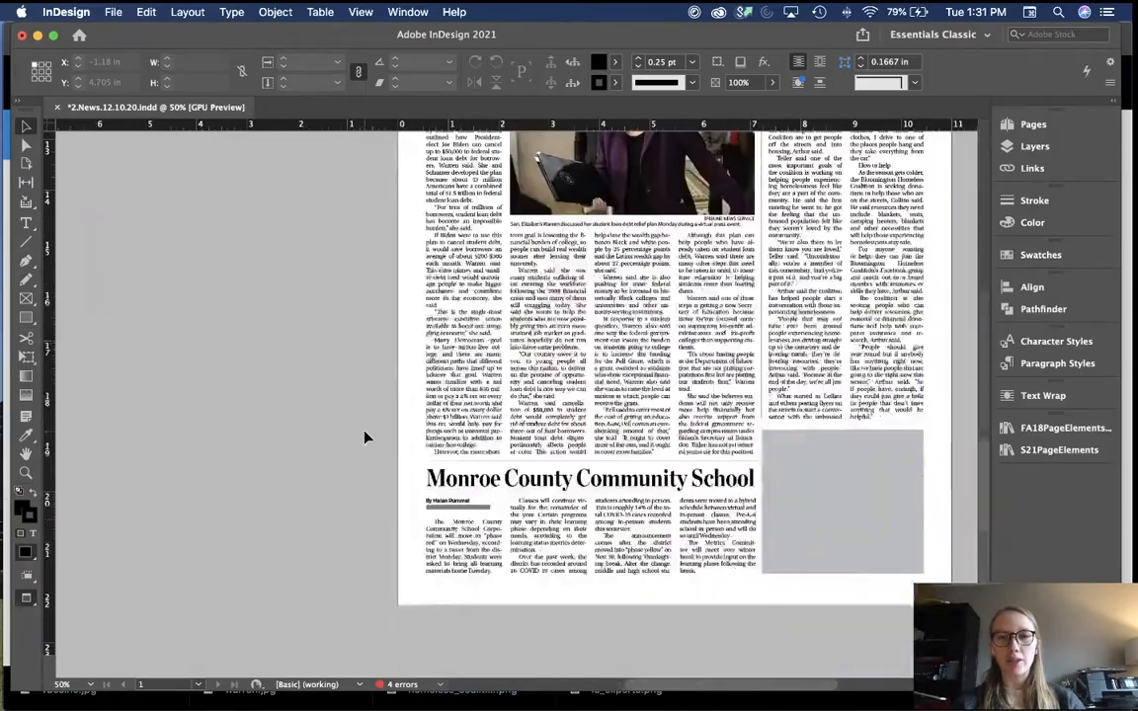
scroll(365, 438, up, 2)
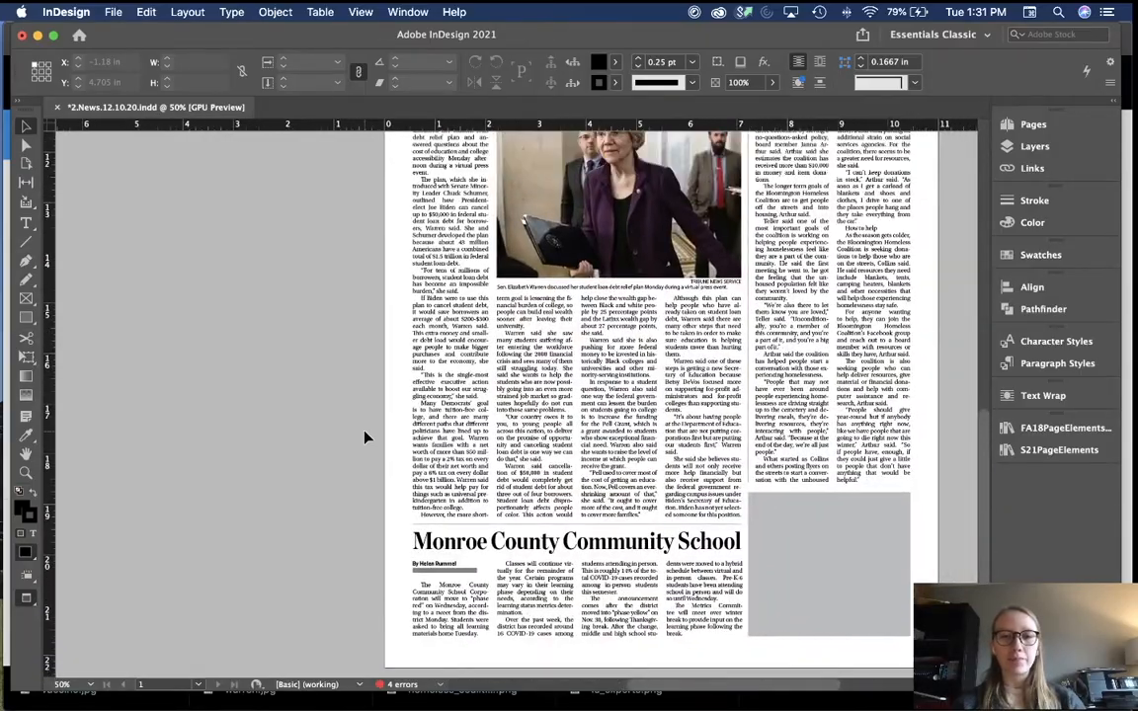
scroll(365, 437, up, 10)
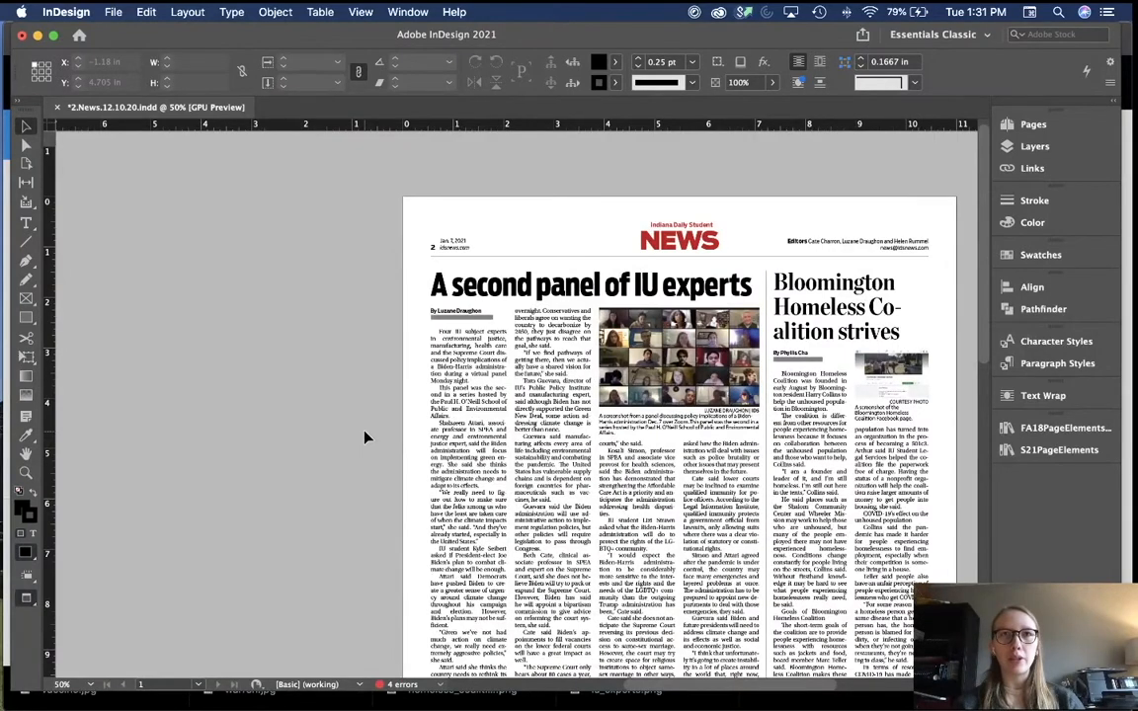
scroll(565, 318, left, 2)
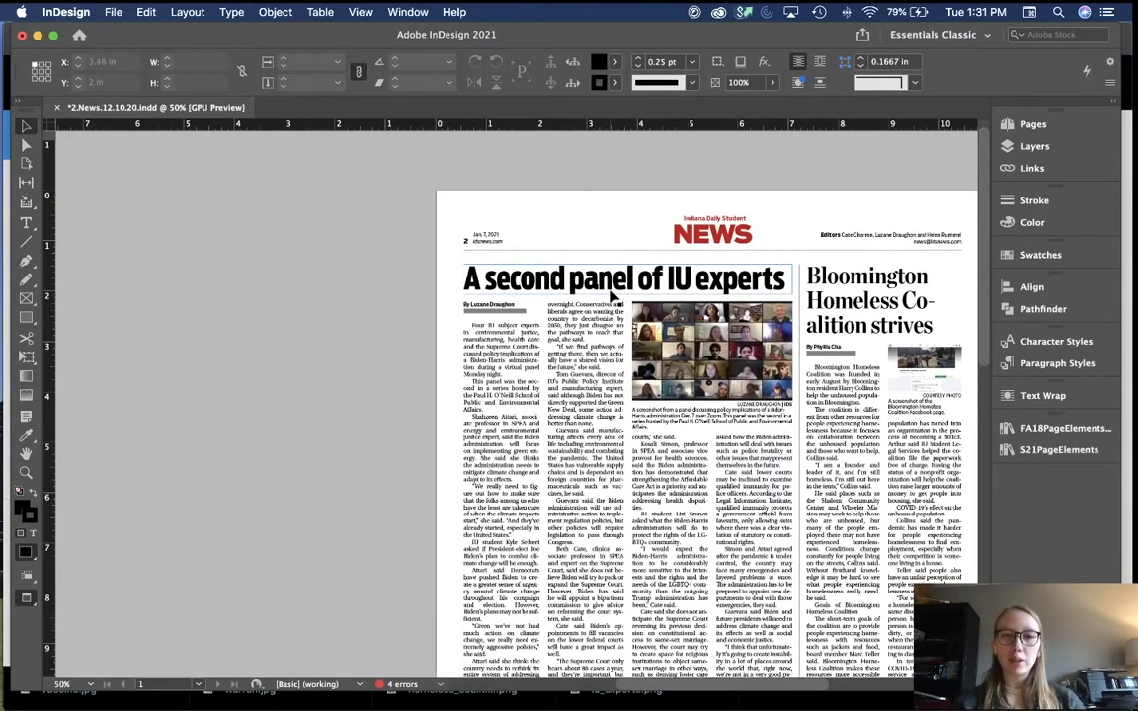
scroll(743, 284, left, 2)
scroll(743, 284, up, 1)
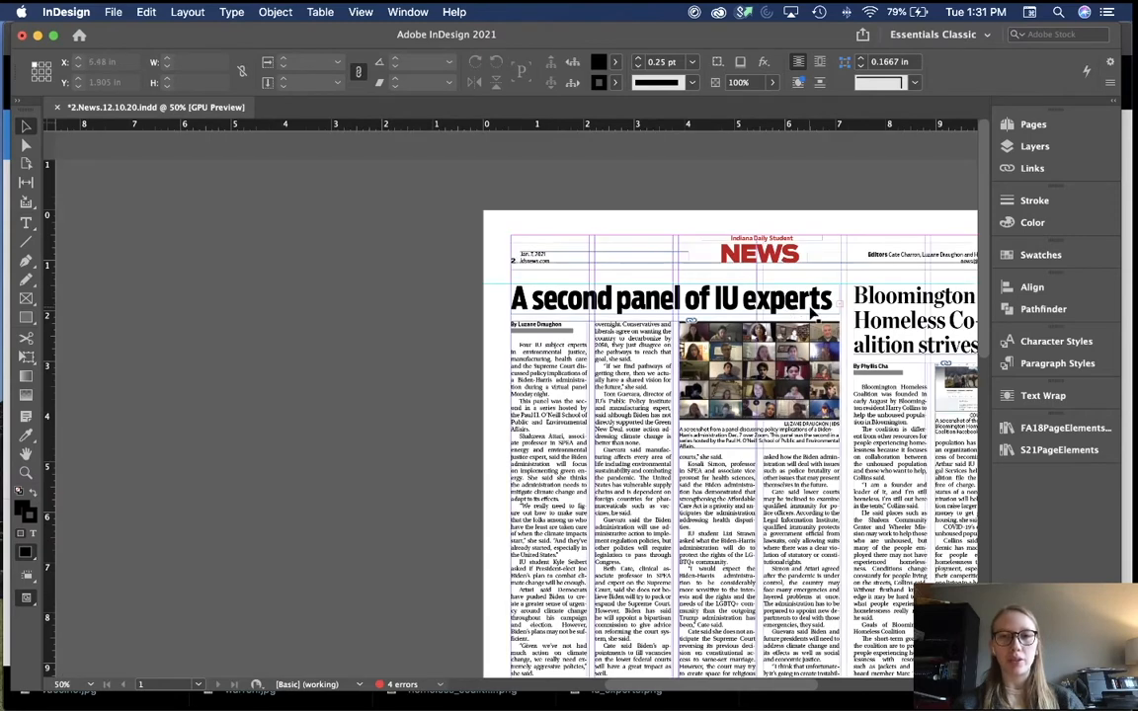
Step: Copy the 'A second panel of IU experts' headline onto the pasteboard and enlarge its frame
drag(812, 312, 420, 315)
scroll(417, 424, left, 3)
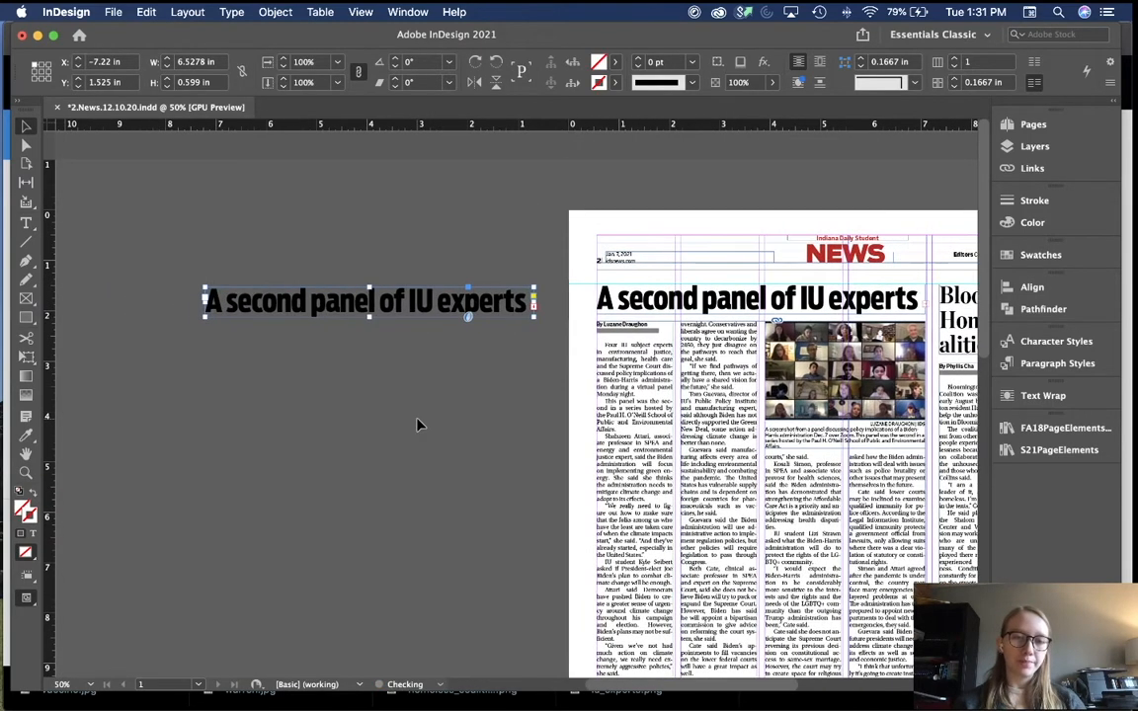
double_click(368, 317)
click(374, 459)
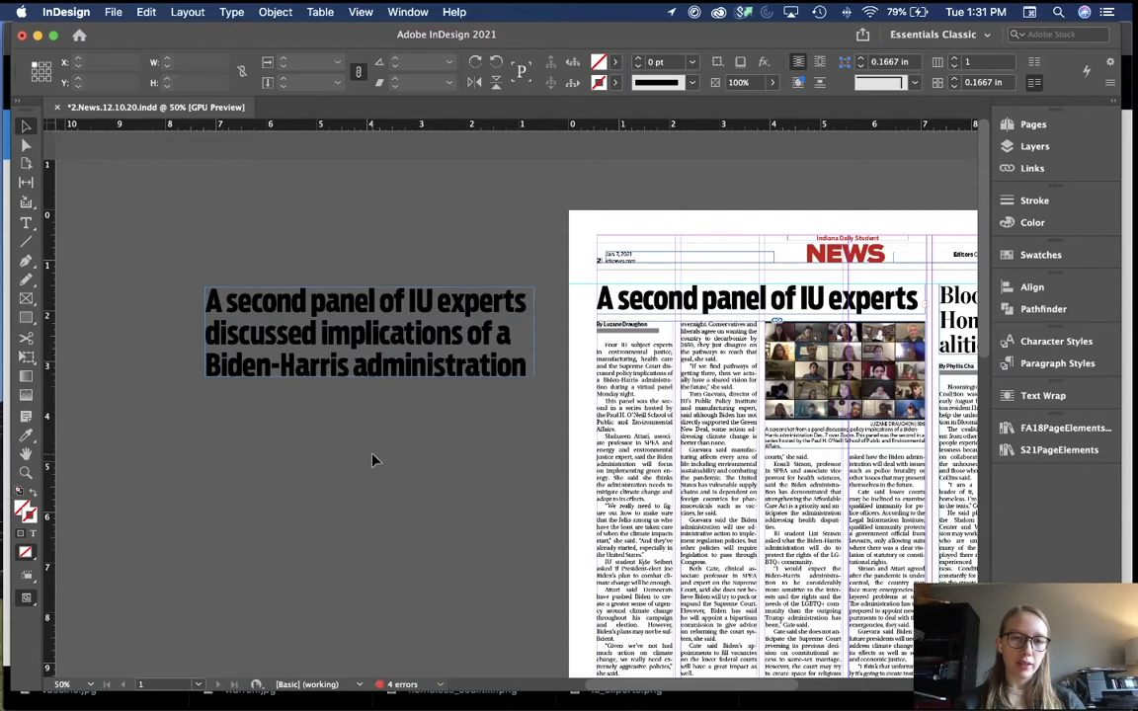
scroll(374, 459, left, 2)
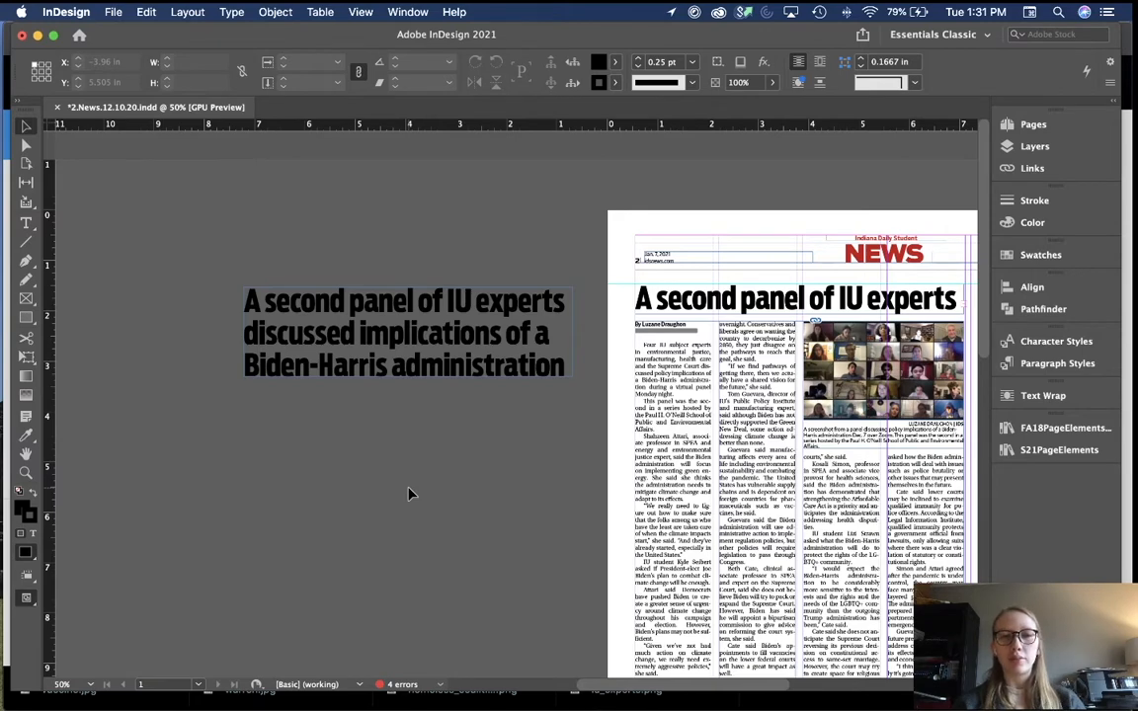
Step: Rewrite the copied headline to read 'Panel experts discuss Biden'
double_click(478, 339)
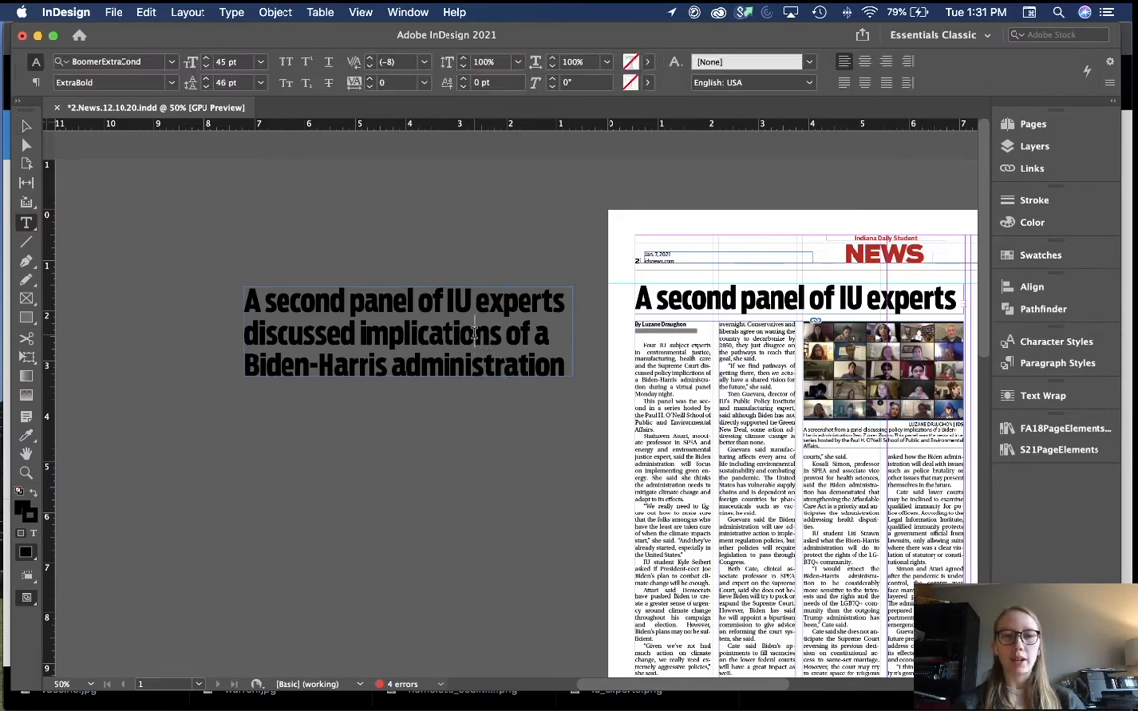
double_click(516, 358)
click(459, 323)
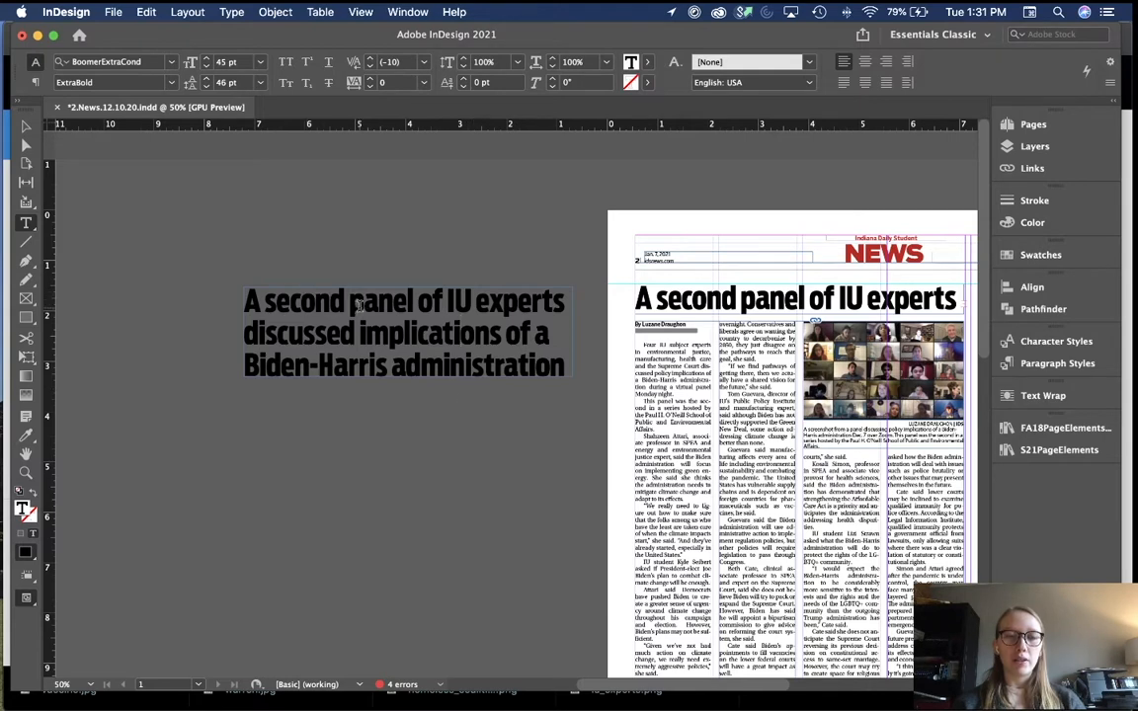
drag(360, 304, 197, 292)
text(P)
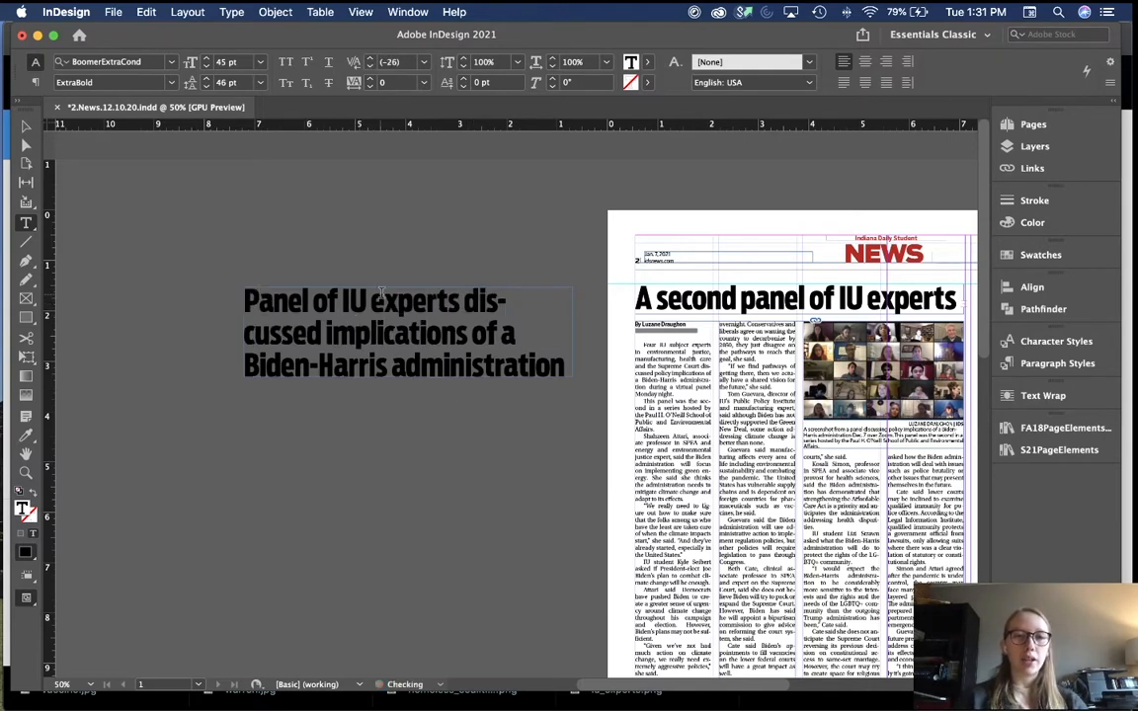
drag(370, 301, 313, 301)
key(BackSpace)
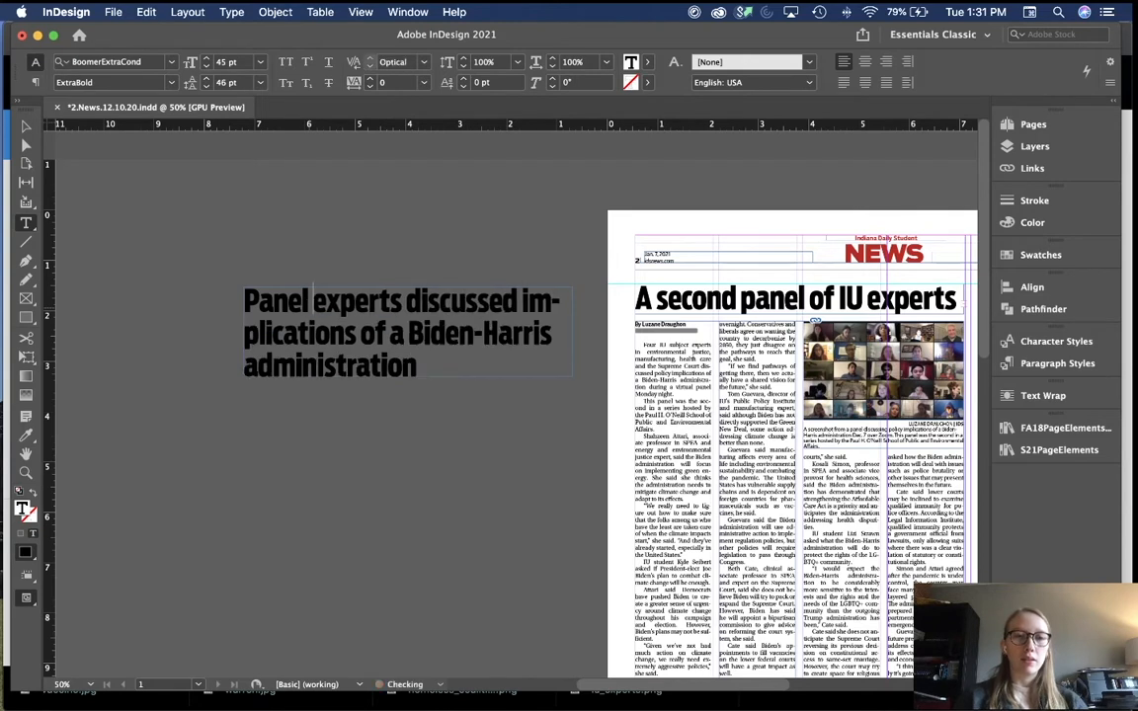
double_click(455, 288)
text(discuss)
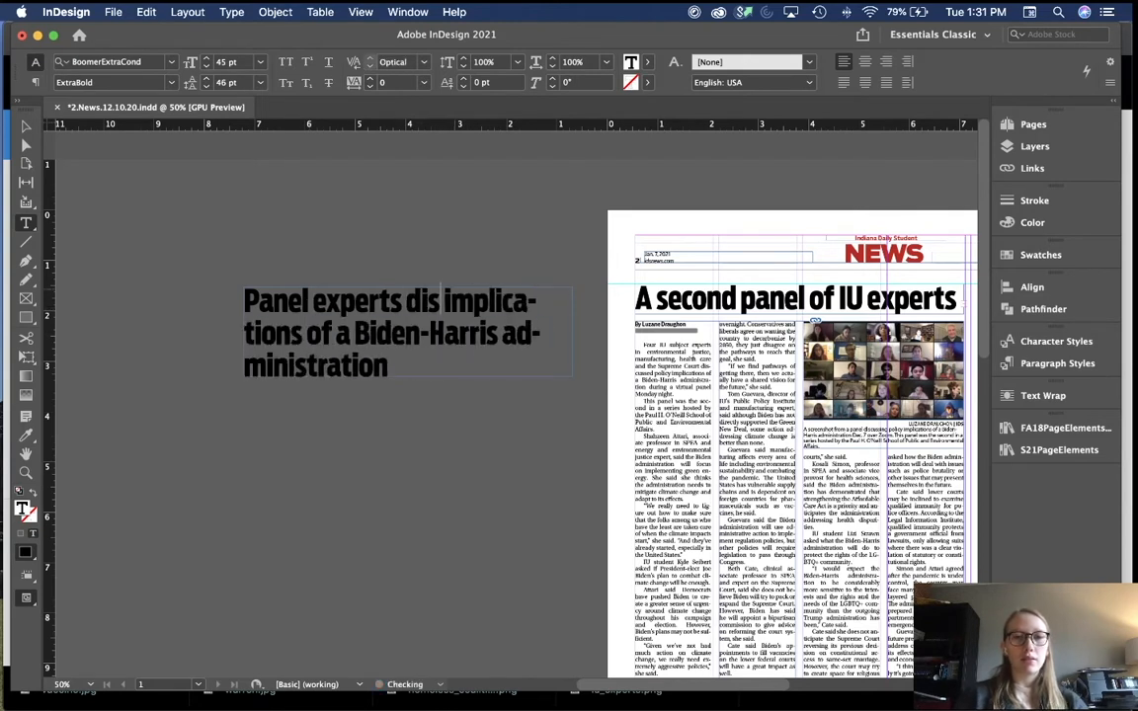
drag(488, 316, 466, 373)
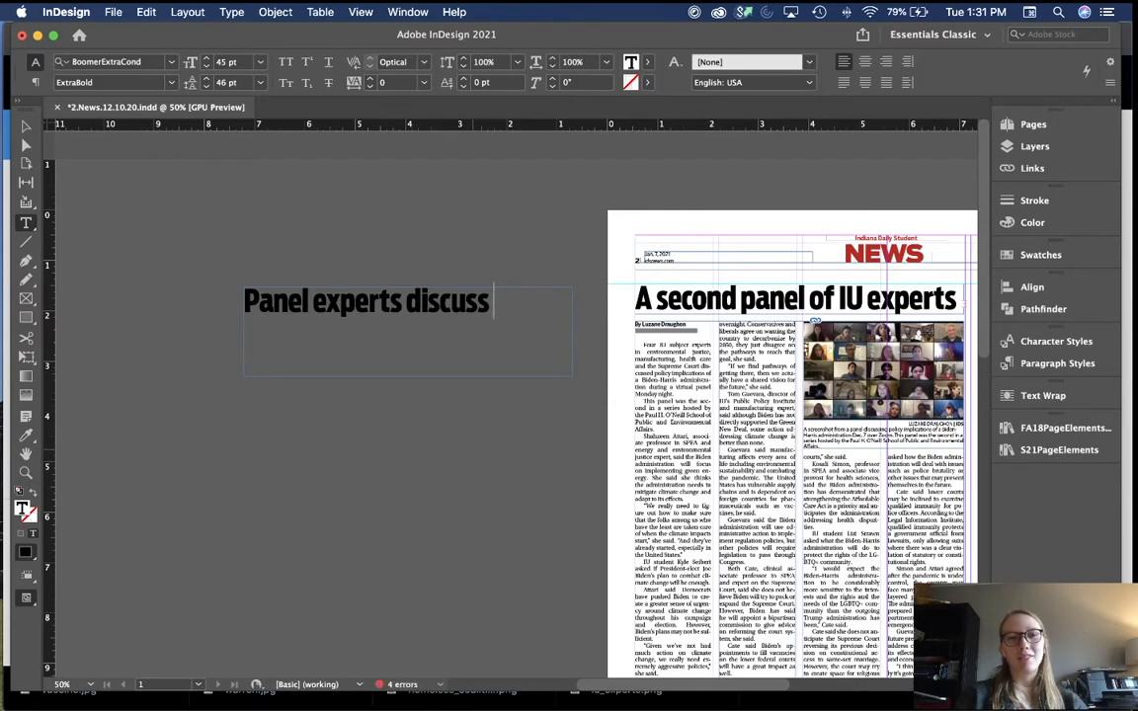
text(Biden)
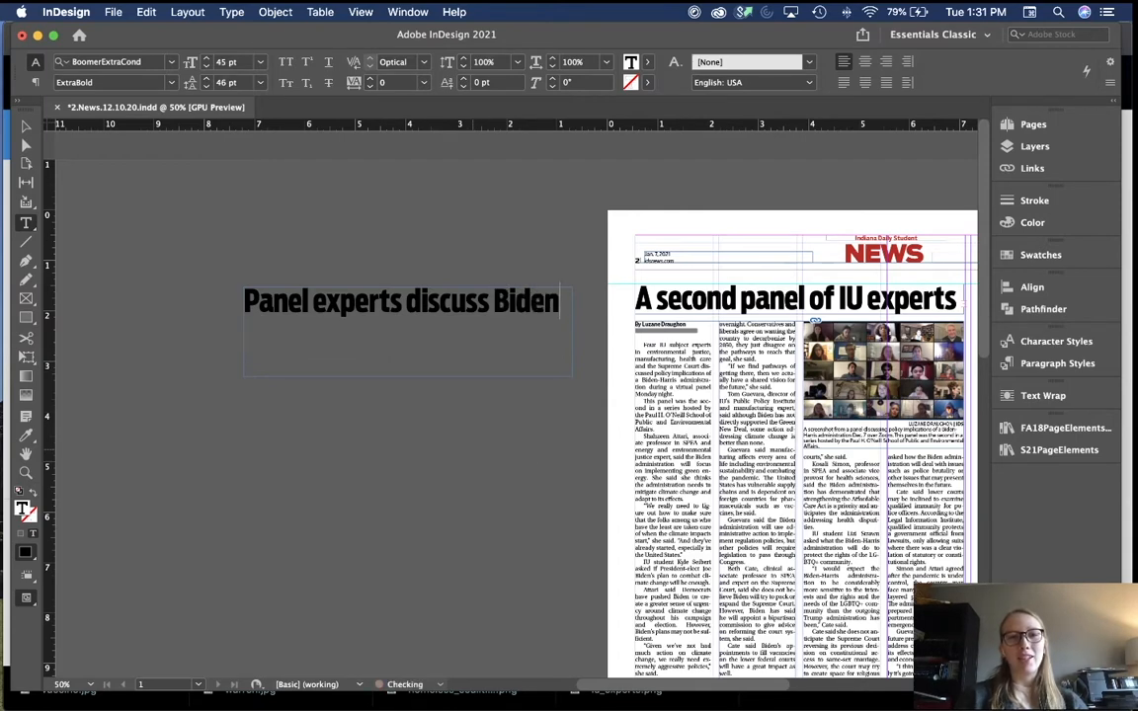
key(Escape)
Step: Move the old headline off the page and place the fitted new headline on the page
scroll(490, 351, right, 1)
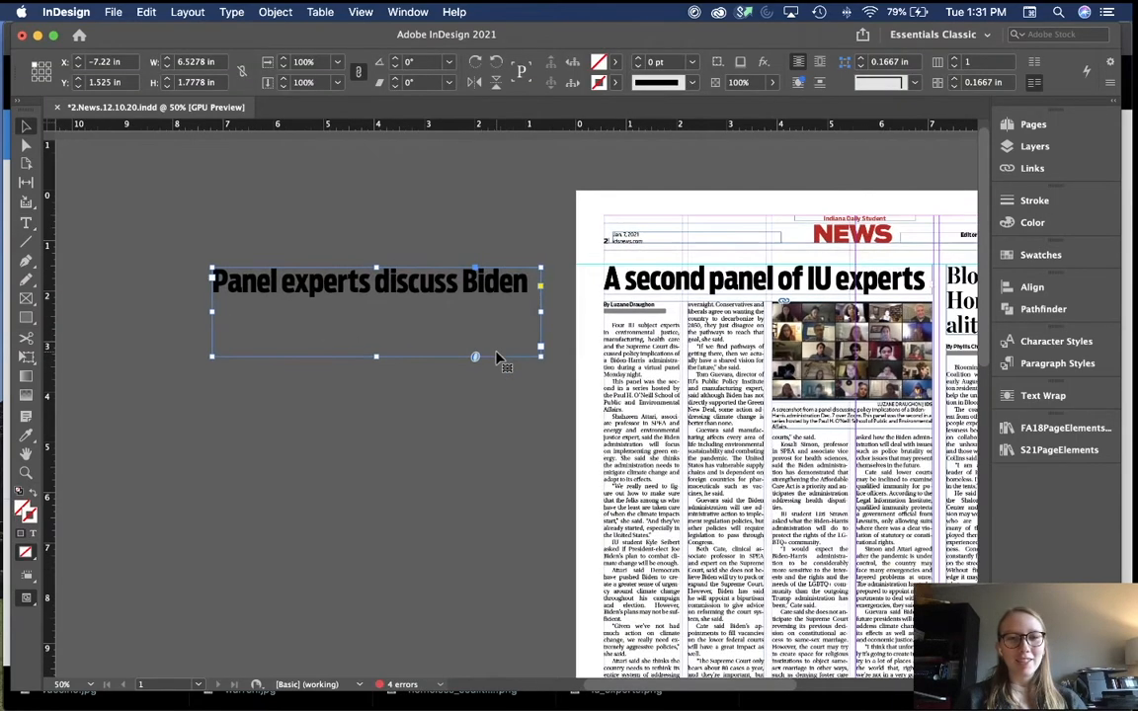
drag(771, 281, 376, 389)
click(374, 322)
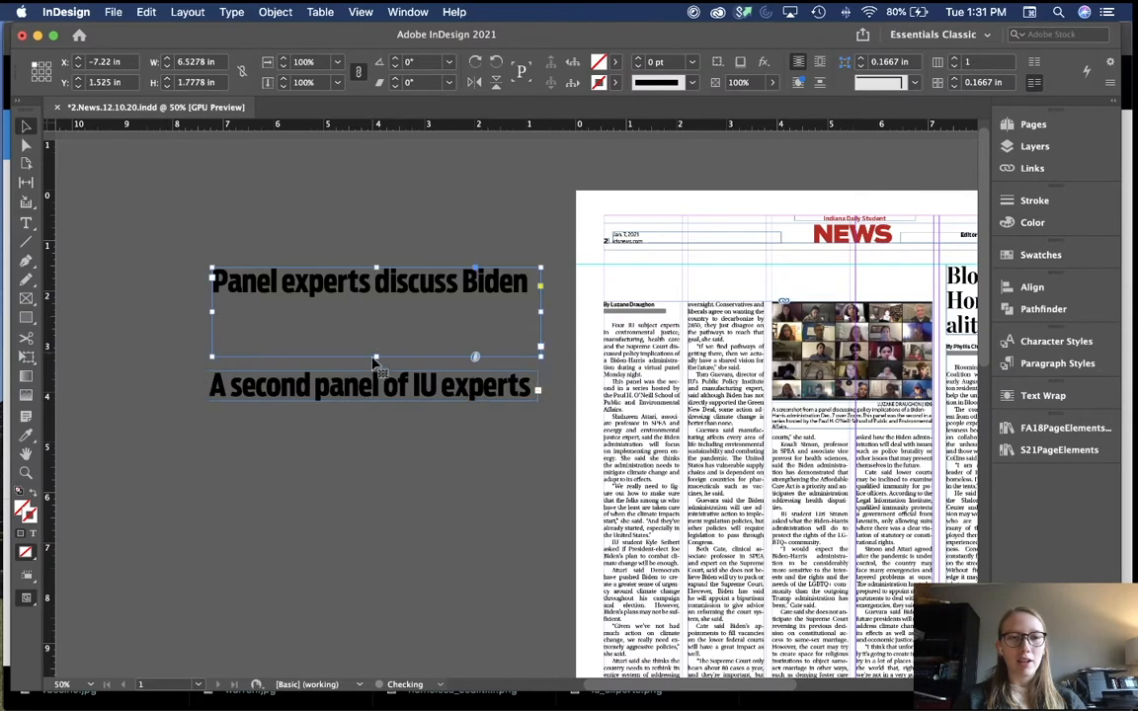
double_click(376, 356)
scroll(377, 357, right, 2)
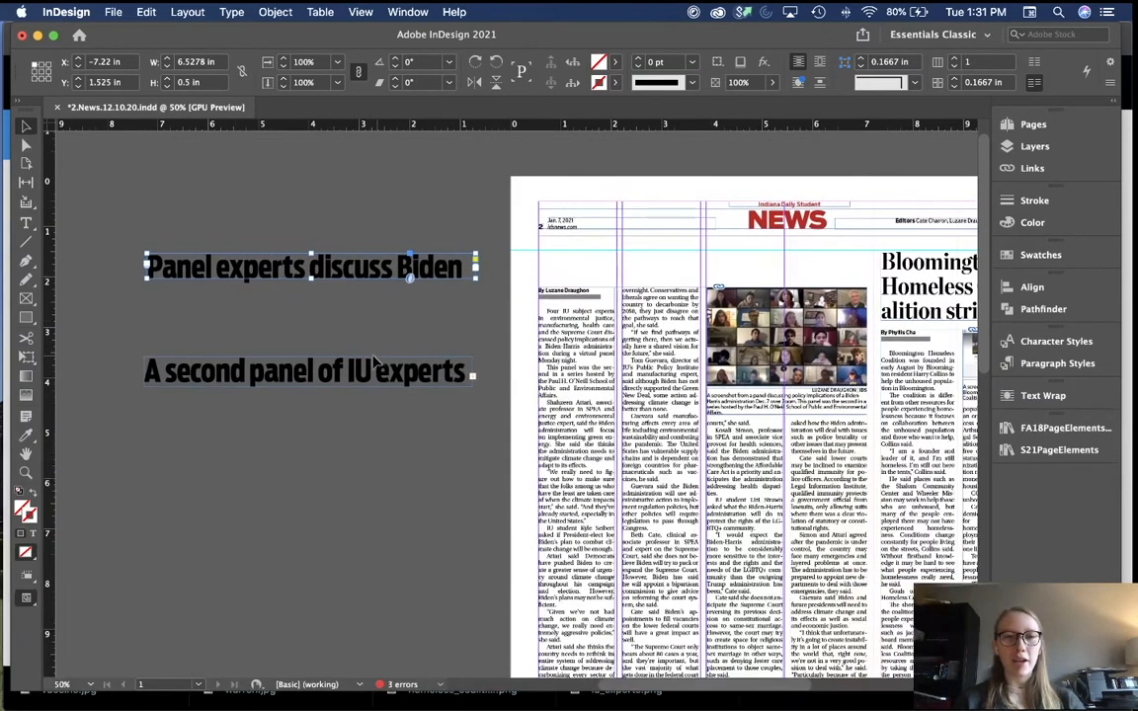
drag(224, 264, 615, 265)
click(409, 265)
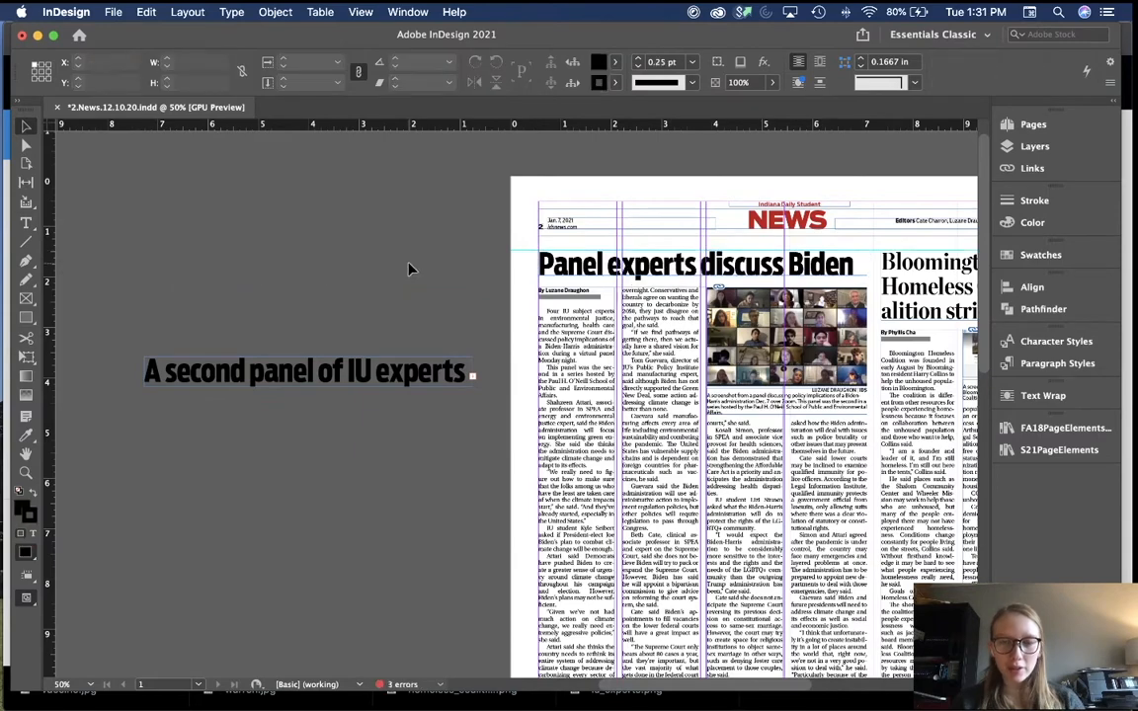
scroll(443, 413, right, 1)
key(w)
scroll(442, 416, right, 2)
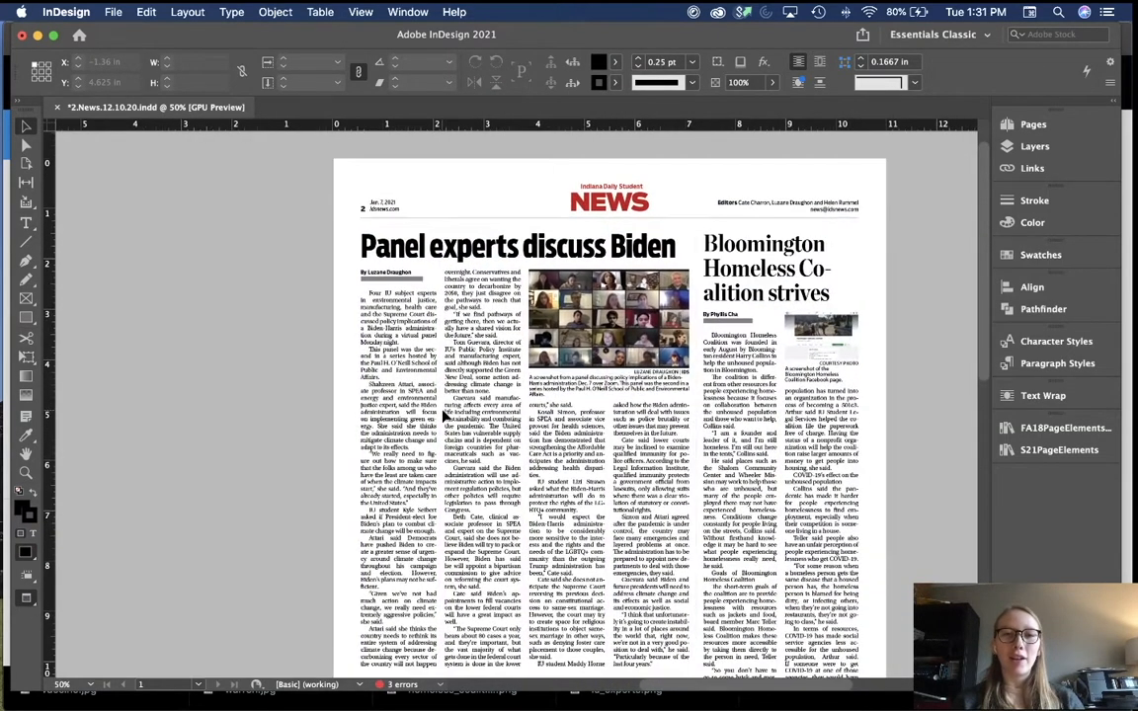
scroll(443, 416, right, 1)
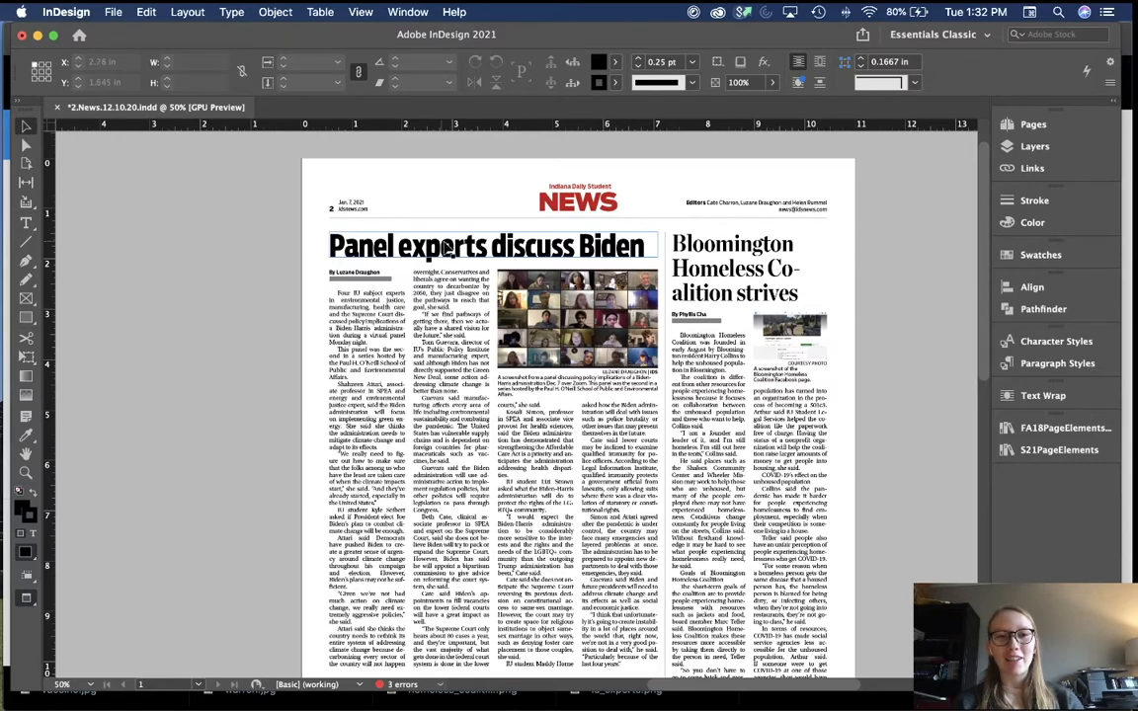
scroll(446, 247, right, 5)
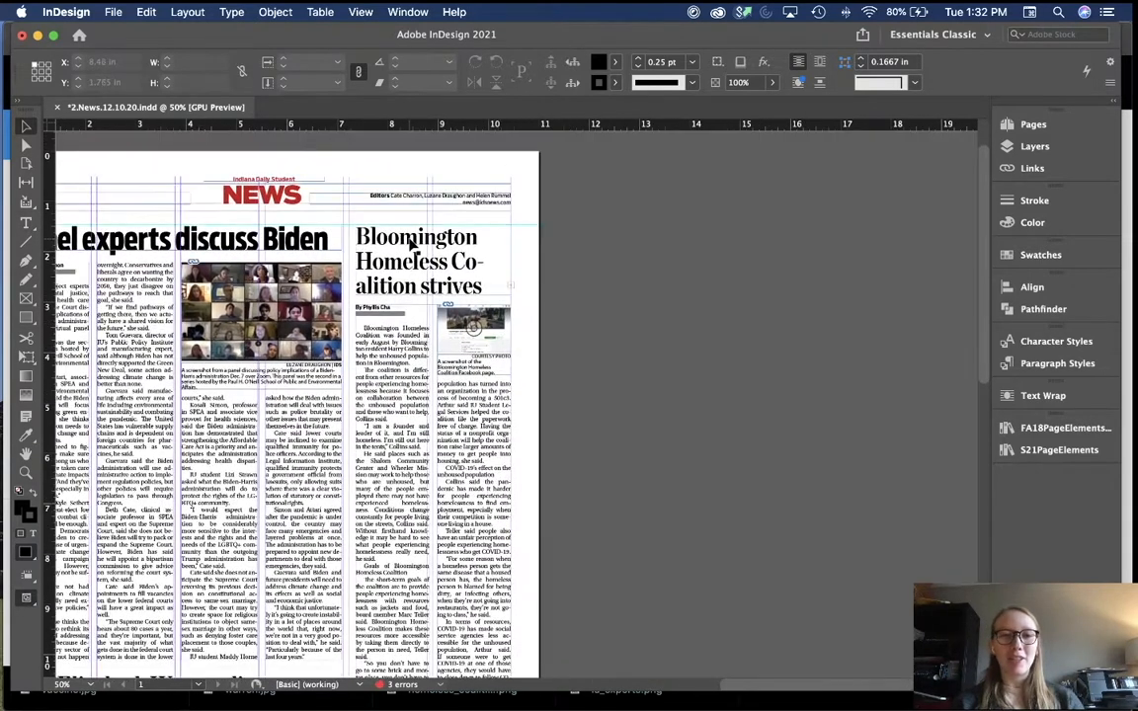
Step: Duplicate the Bloomington headline, remove 'Bloomington' from the copy and lowercase 'coalition'
drag(412, 244, 682, 245)
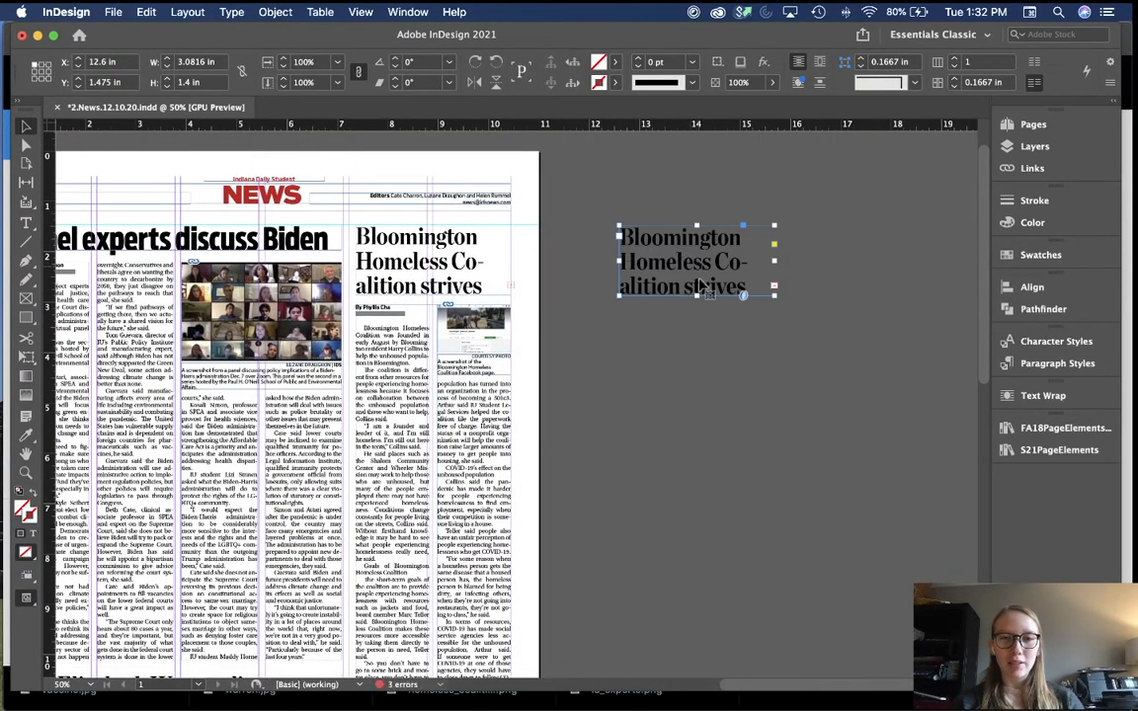
double_click(697, 296)
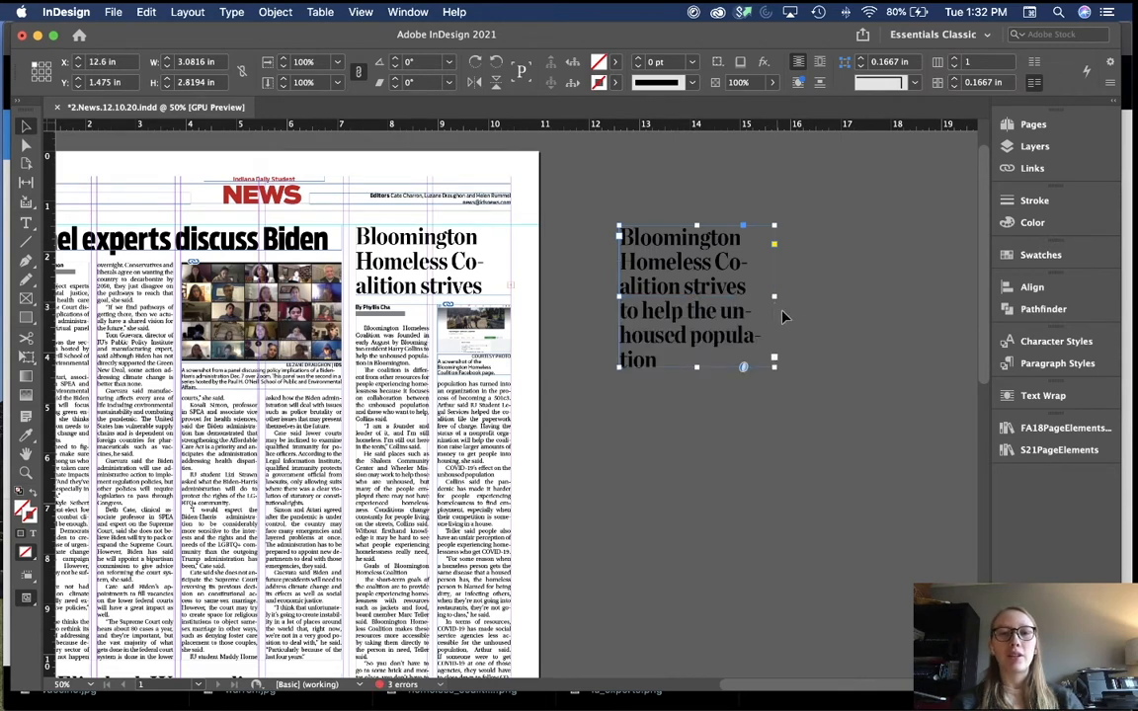
double_click(723, 280)
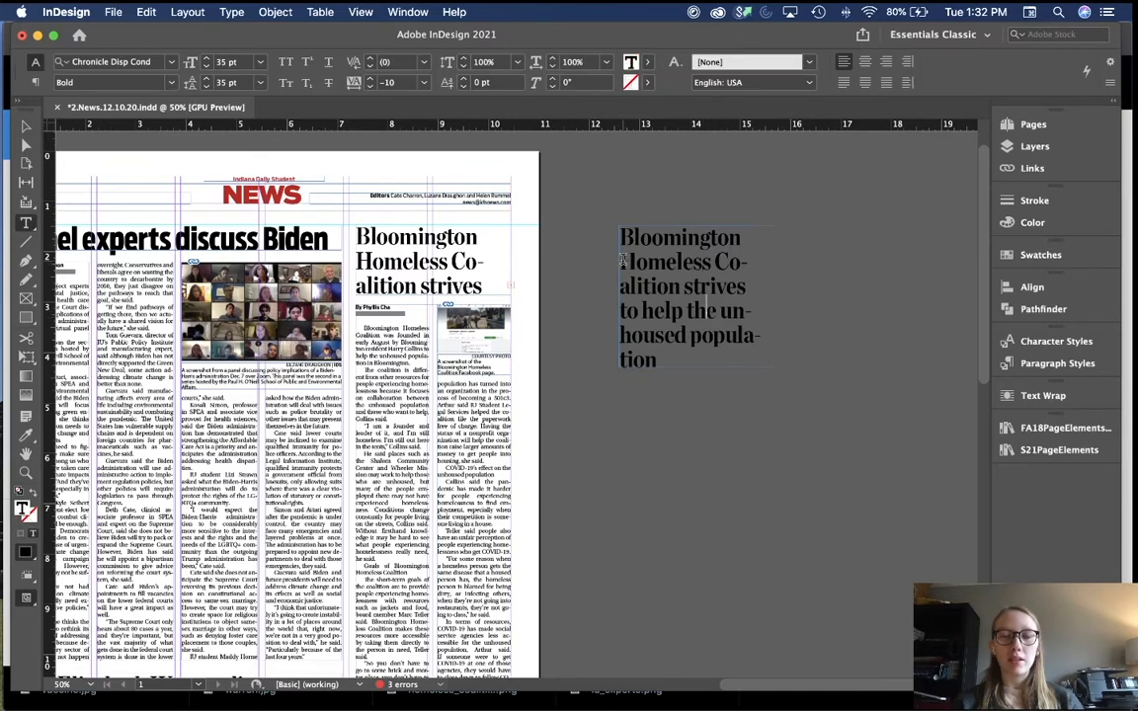
drag(622, 259, 620, 238)
key(BackSpace)
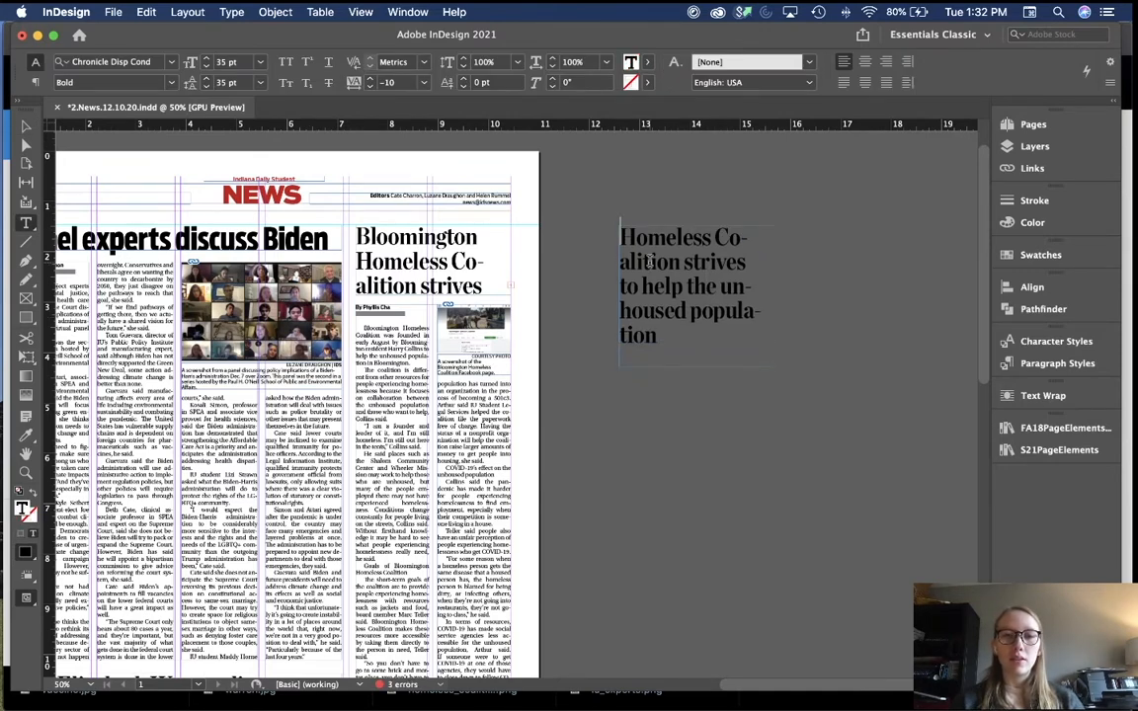
click(724, 237)
key(BackSpace)
text(c)
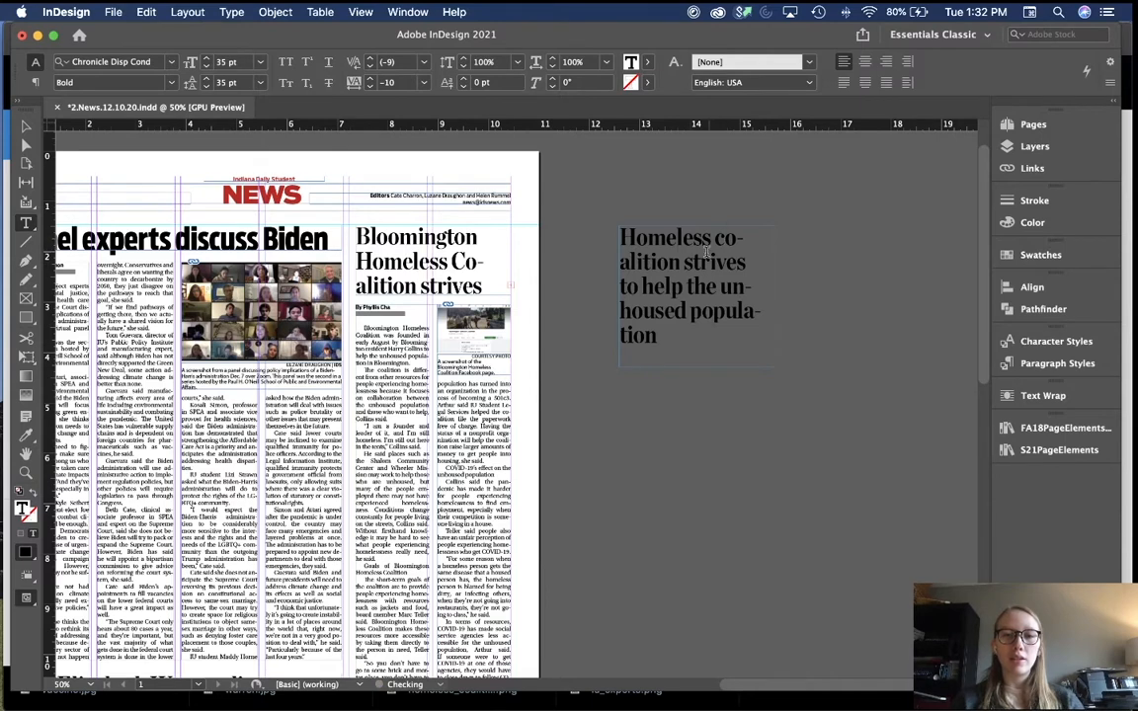
Step: Reword the copy to 'Homeless coalition helps unhoused locals' with a line break after Homeless
double_click(707, 260)
key(BackSpace)
double_click(681, 262)
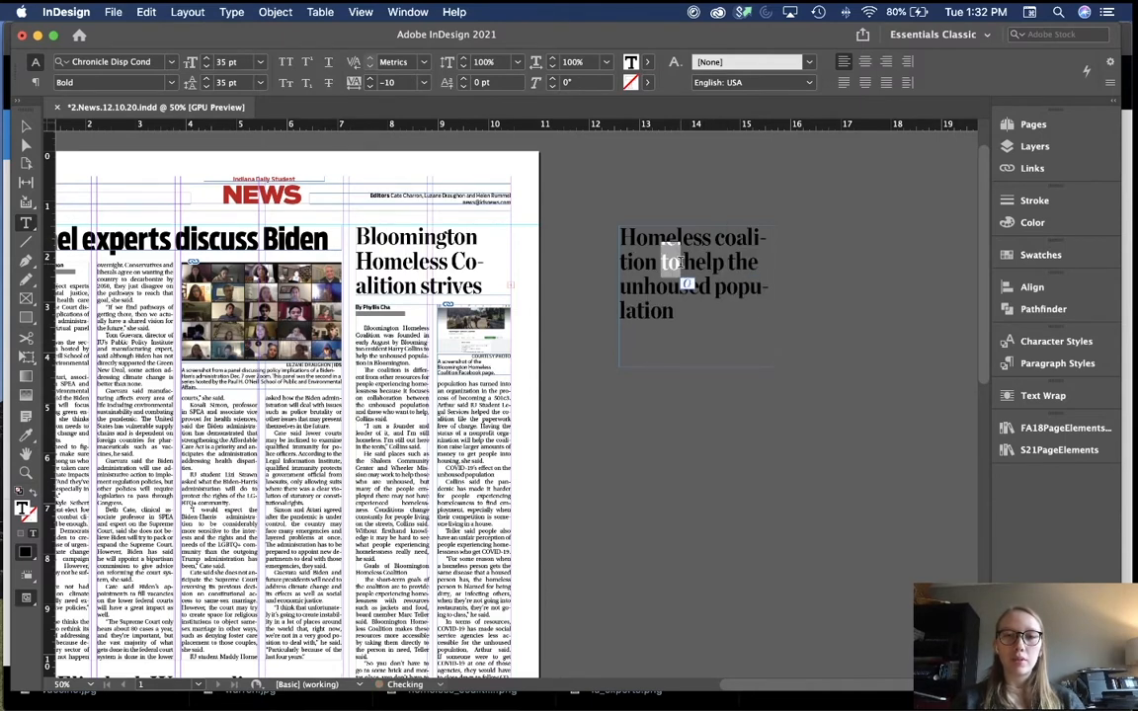
key(BackSpace)
double_click(719, 261)
key(BackSpace)
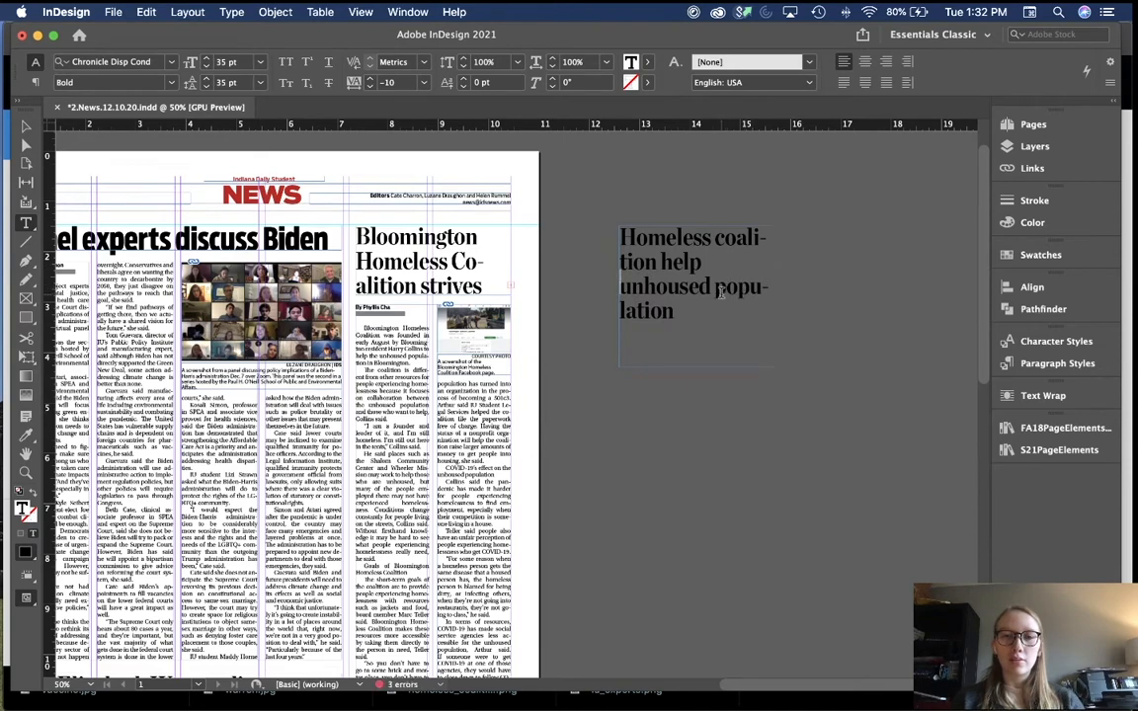
double_click(719, 288)
text(locals)
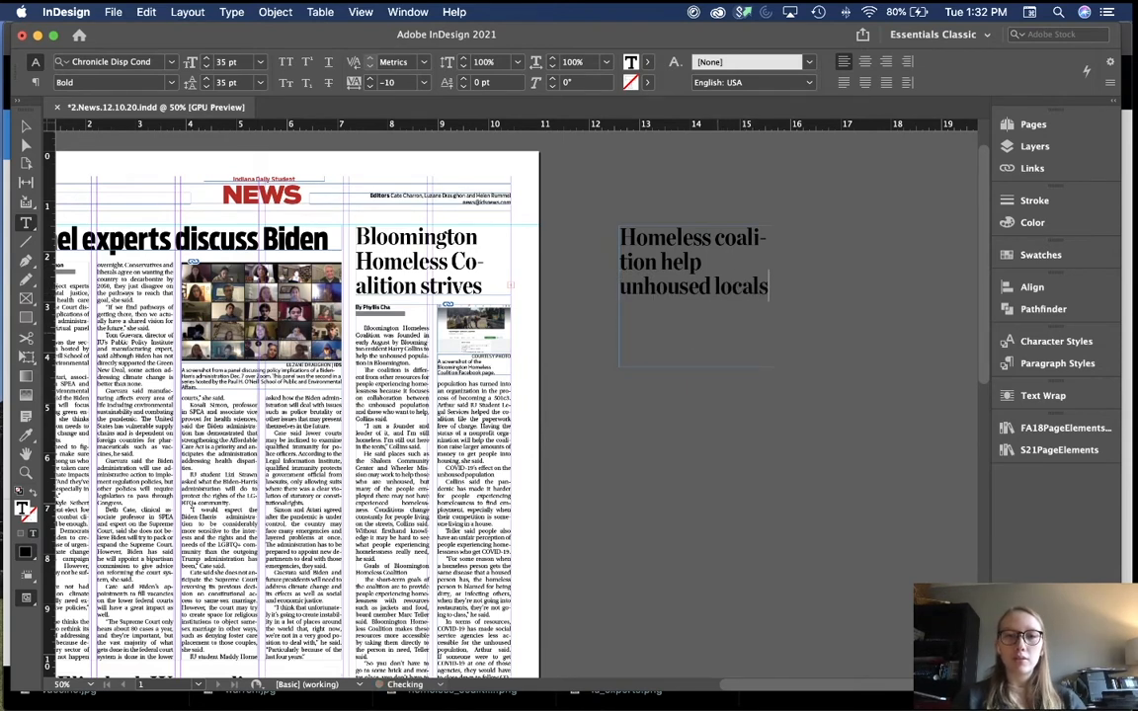
click(716, 238)
key(Return)
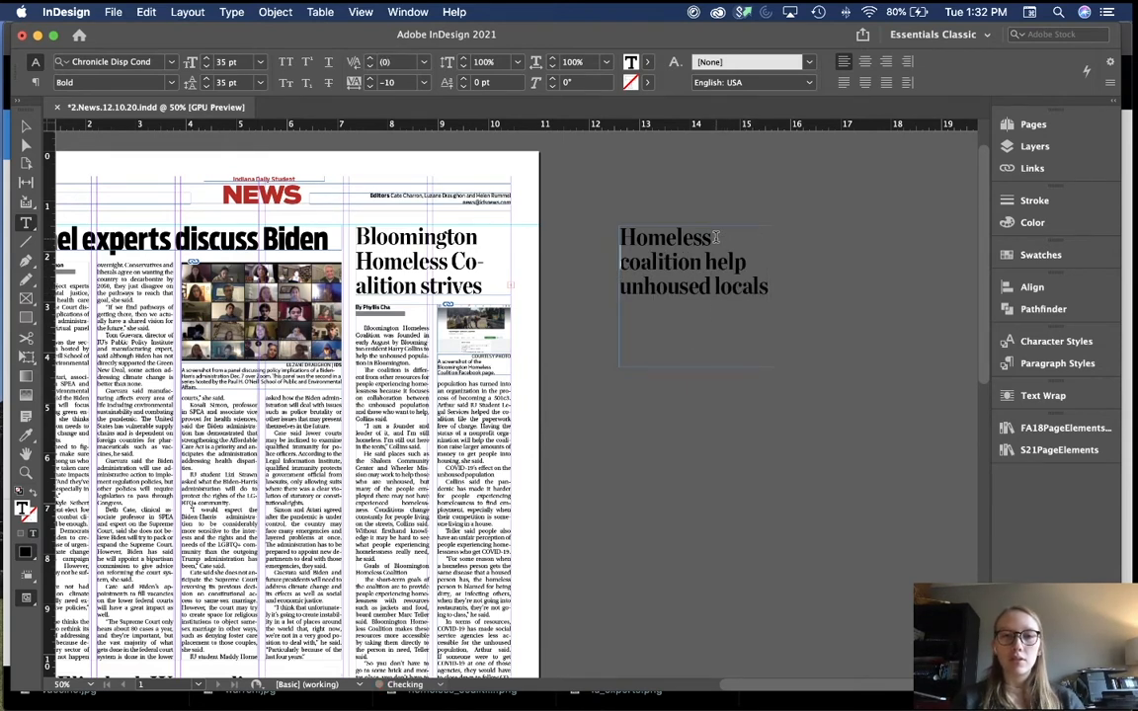
click(840, 259)
click(757, 261)
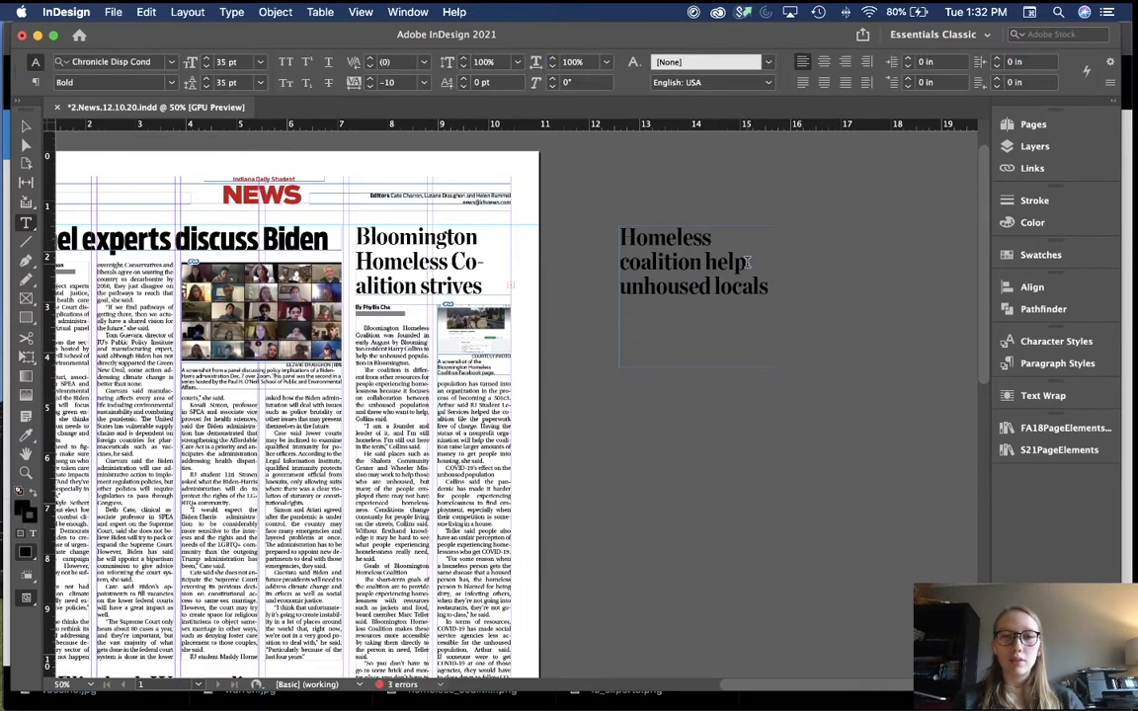
text(s)
Step: Move the old headline off the page and place the fitted new headline atop the right story
key(Escape)
drag(445, 294, 762, 464)
click(703, 344)
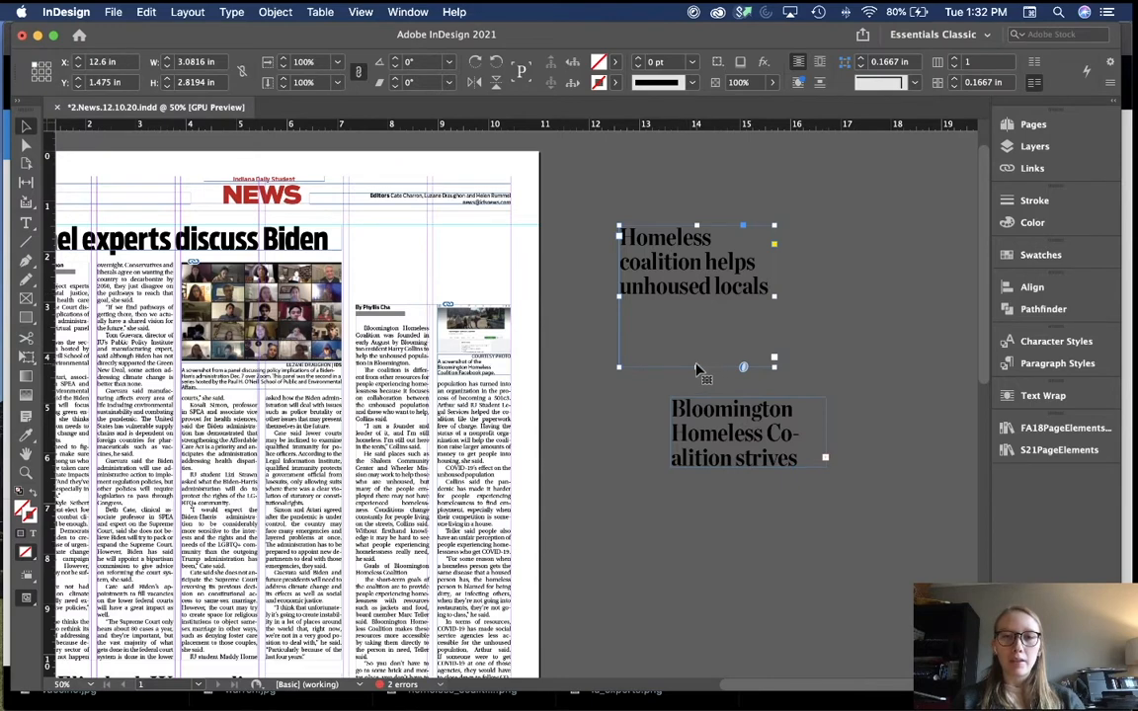
double_click(697, 366)
drag(683, 263, 419, 265)
click(513, 274)
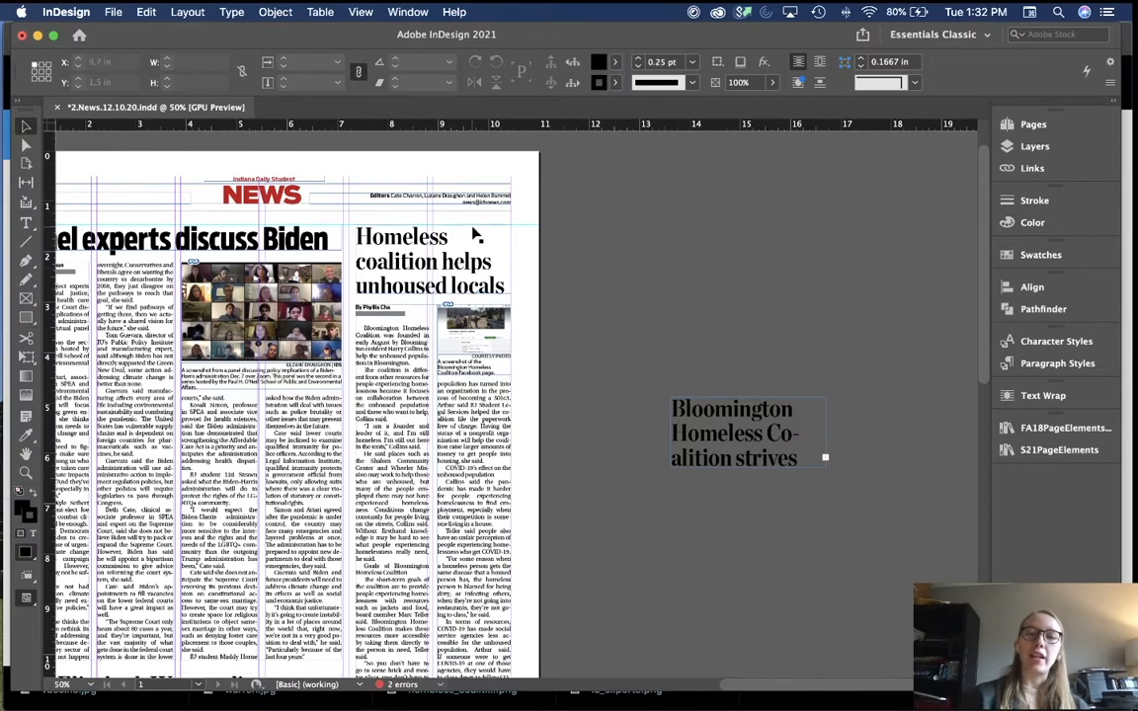
Step: Delete the old Bloomington headline from the pasteboard
scroll(577, 234, left, 2)
scroll(577, 234, up, 1)
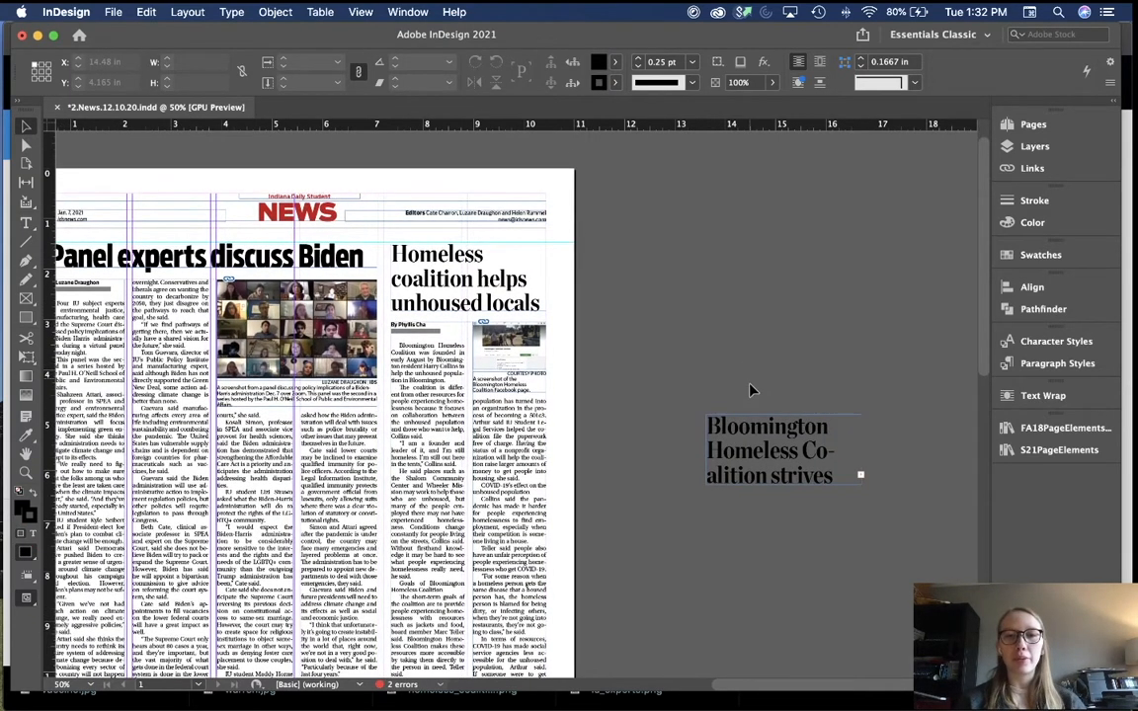
click(781, 432)
key(Delete)
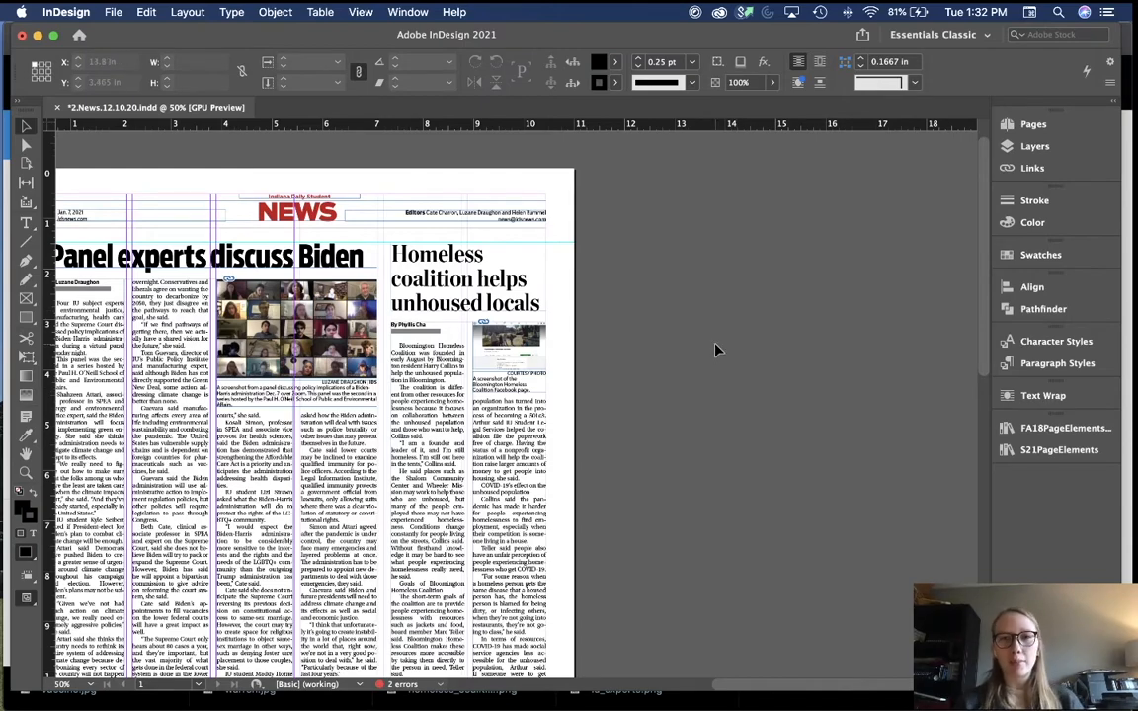
scroll(716, 351, left, 4)
scroll(716, 351, up, 1)
scroll(717, 350, left, 1)
scroll(717, 351, up, 1)
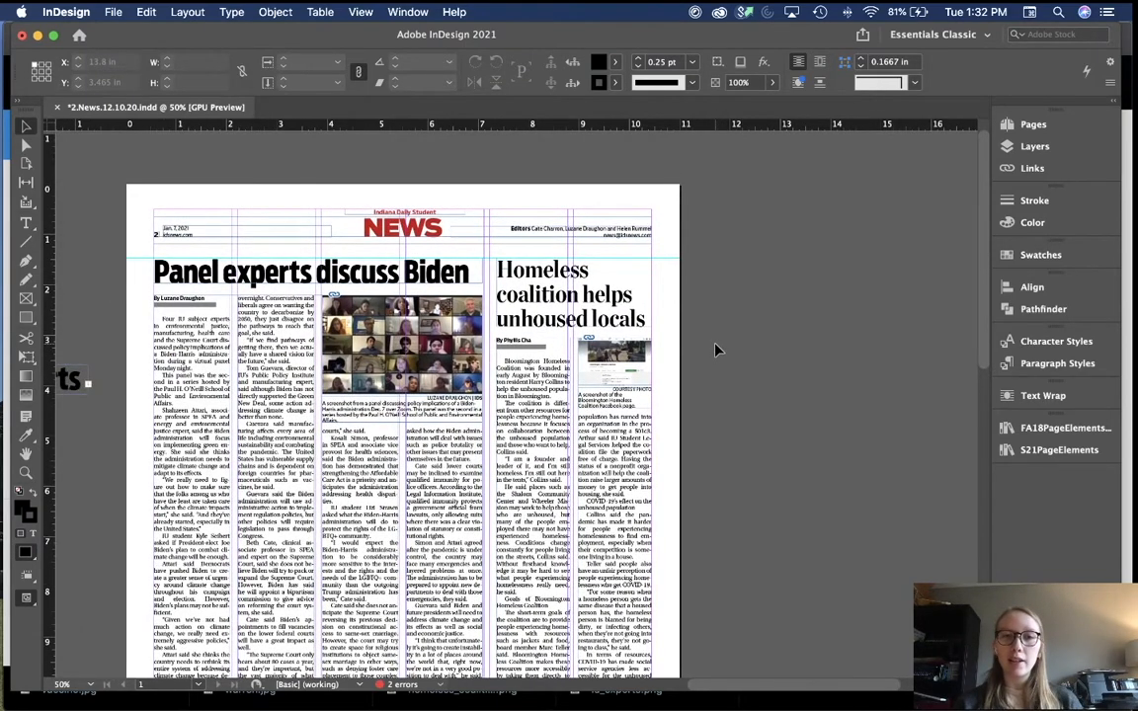
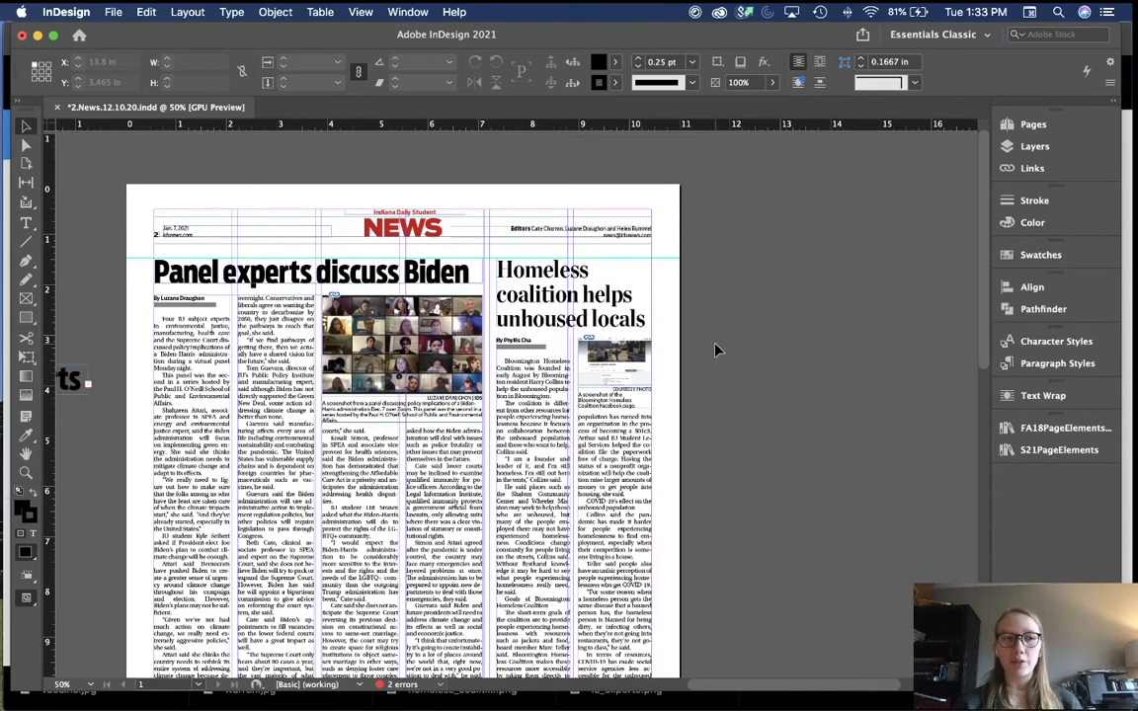
Step: Delete the stray 'of IU experts' headline fragment from the pasteboard
scroll(717, 350, left, 5)
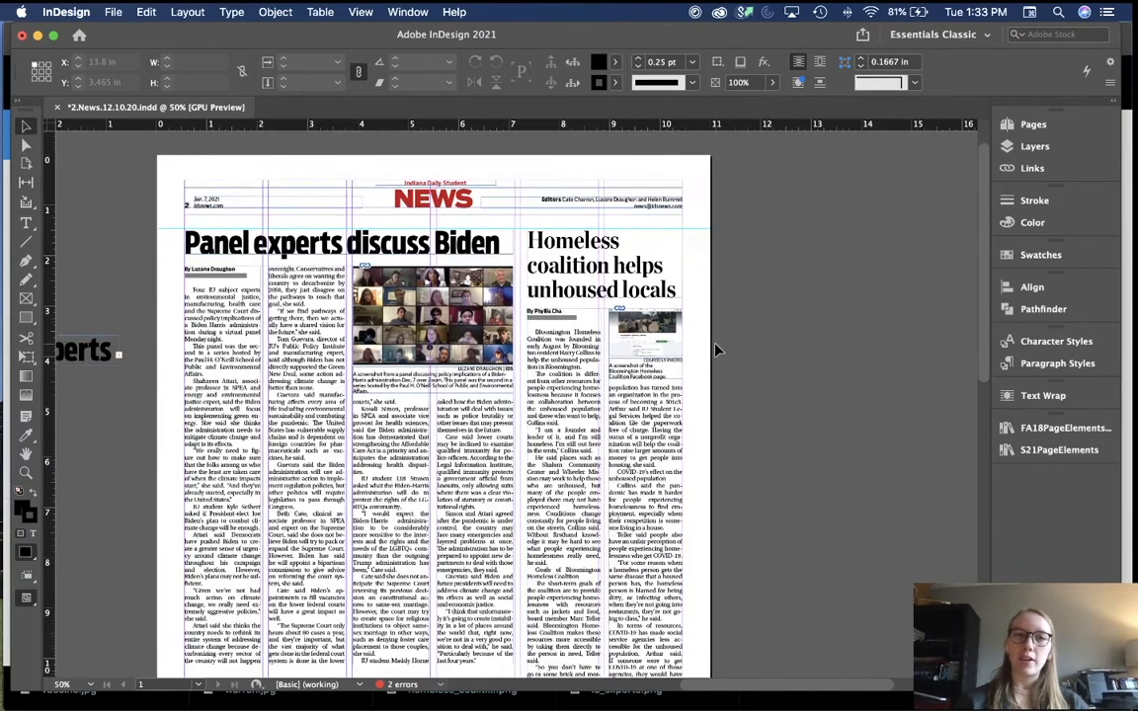
scroll(717, 350, left, 2)
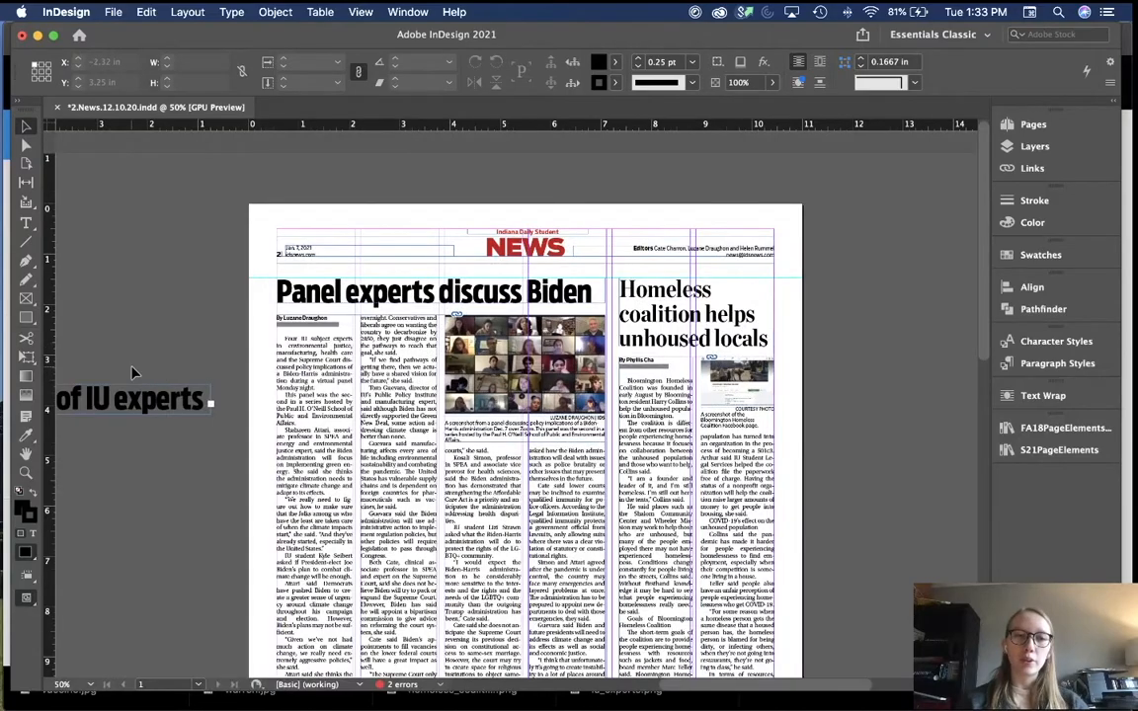
click(156, 413)
key(Delete)
scroll(156, 413, down, 2)
scroll(156, 417, down, 2)
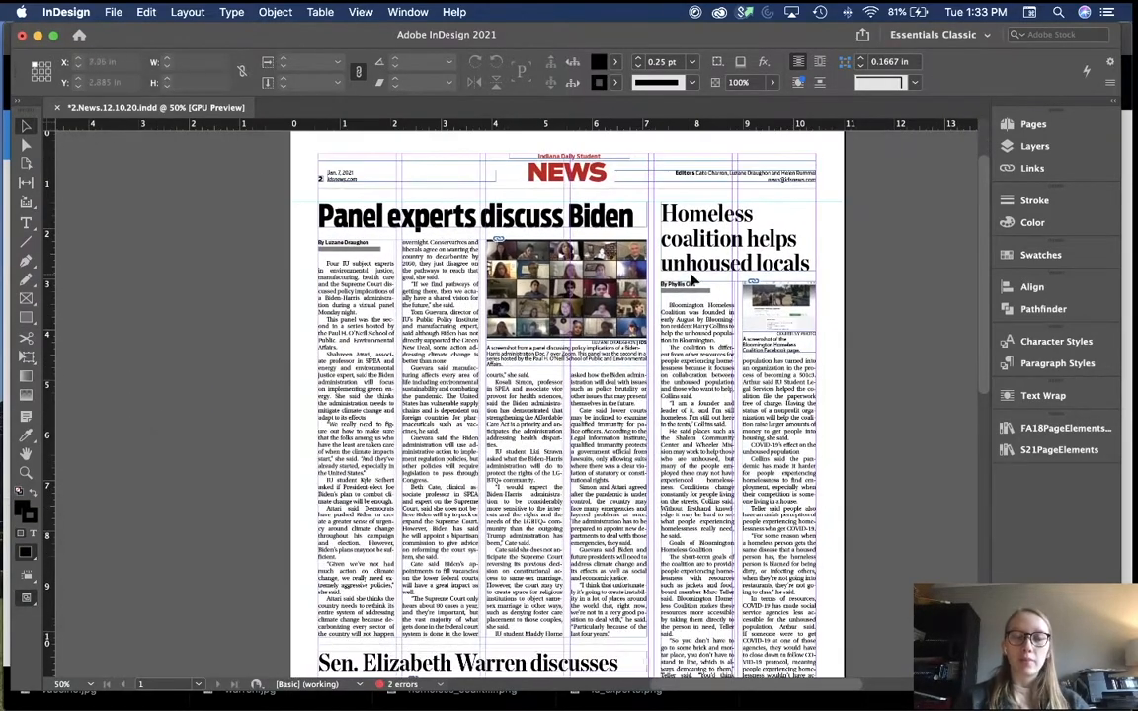
scroll(321, 465, down, 4)
scroll(321, 464, up, 5)
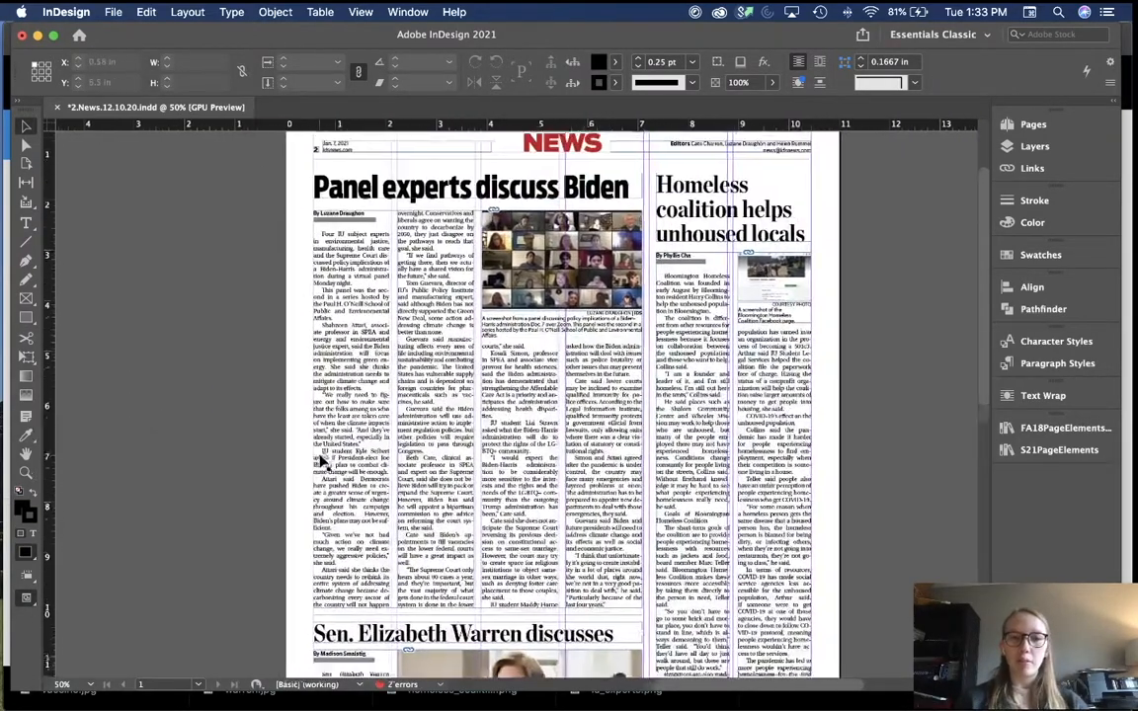
scroll(322, 461, down, 8)
scroll(322, 460, left, 3)
Step: Duplicate the Warren headline onto the pasteboard and fit its frame to show all three lines
drag(682, 350, 312, 358)
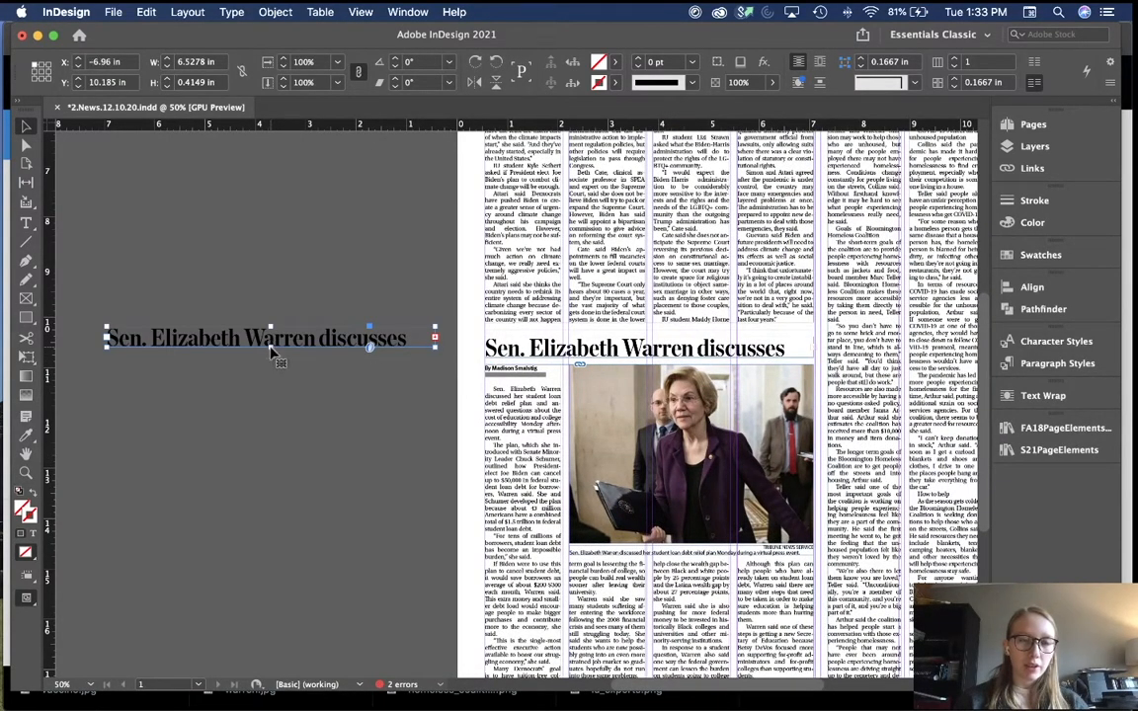
double_click(270, 346)
click(298, 438)
click(260, 366)
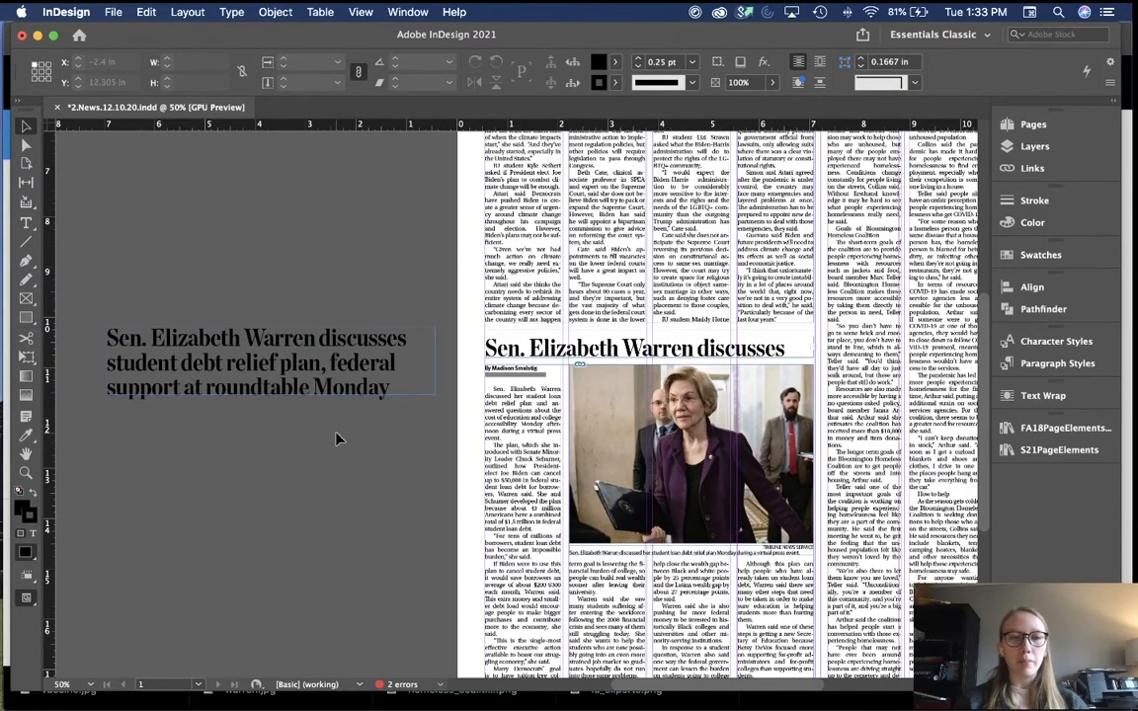
scroll(364, 527, up, 5)
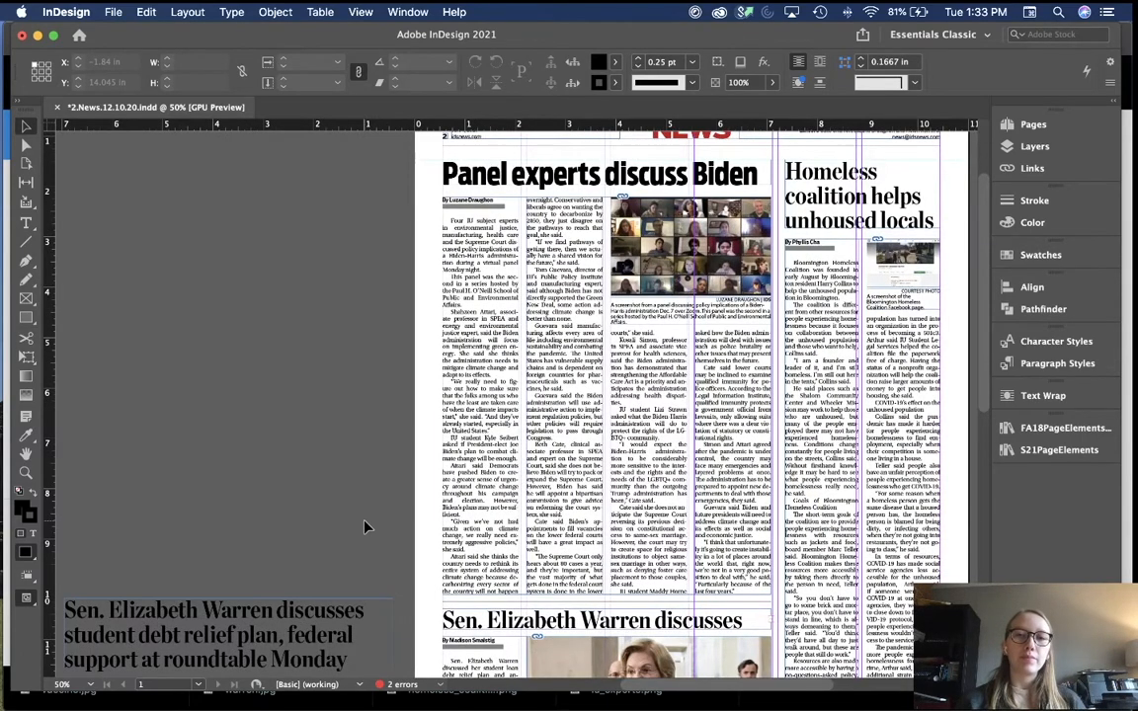
scroll(364, 526, up, 1)
scroll(363, 527, right, 1)
scroll(363, 526, down, 2)
scroll(364, 527, right, 2)
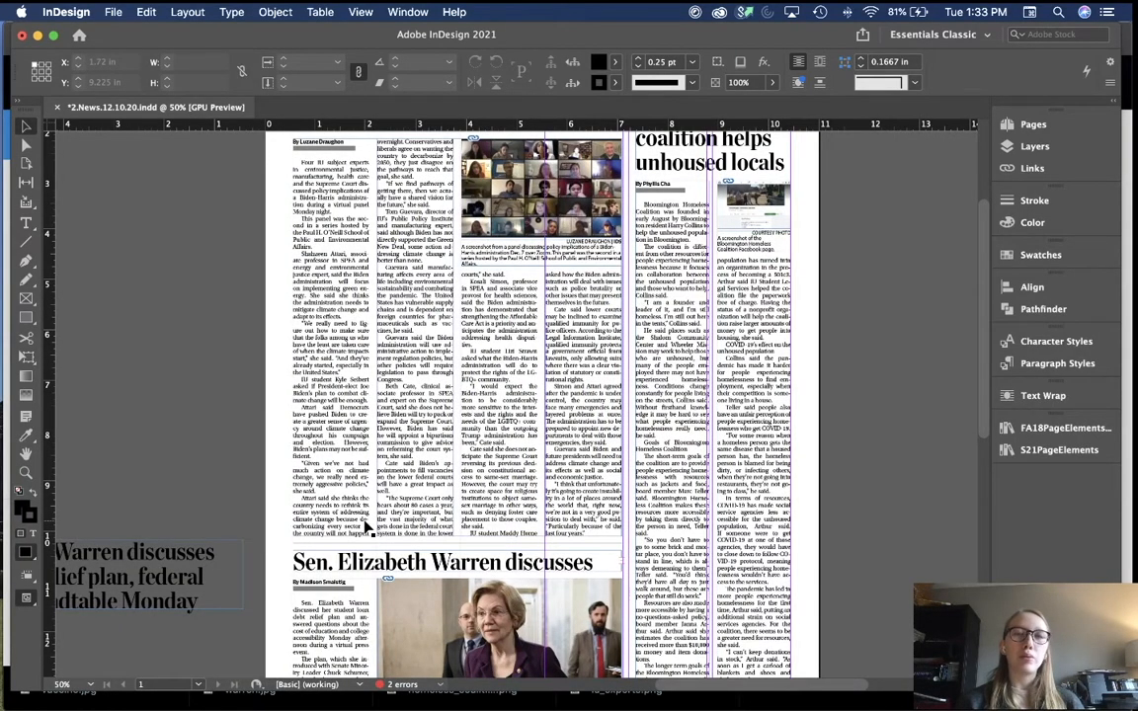
Step: Copy the Monroe County headline frame onto the pasteboard and fit it to its full text
scroll(364, 527, down, 7)
scroll(363, 527, left, 1)
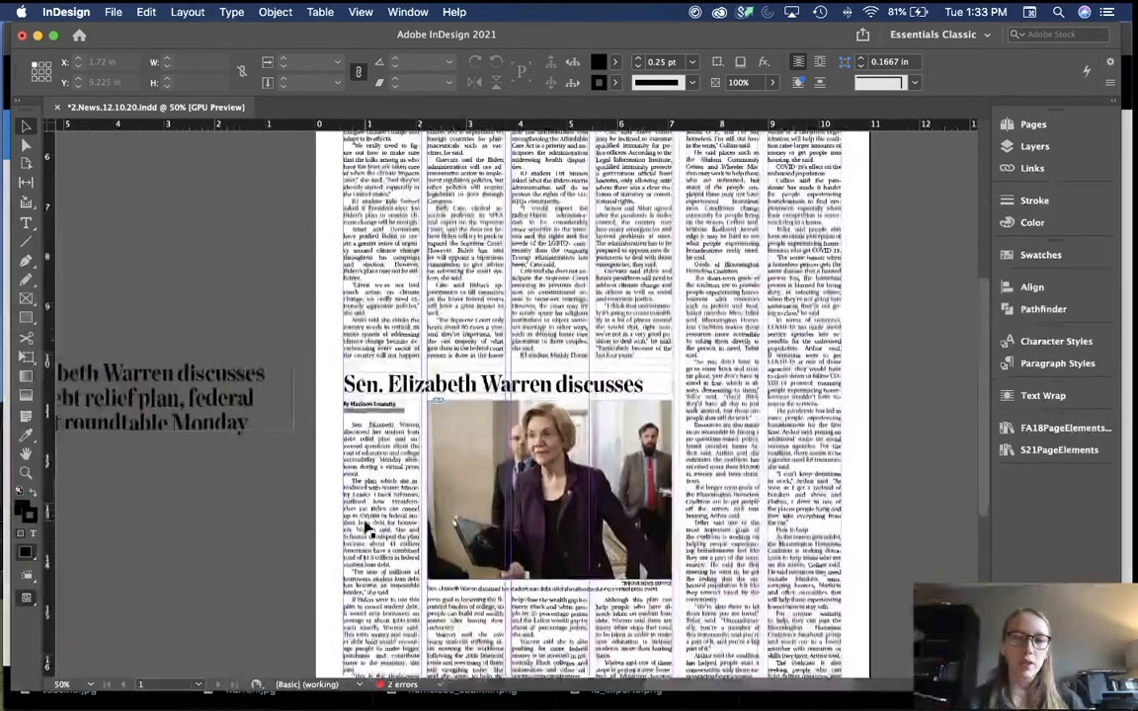
scroll(366, 528, down, 2)
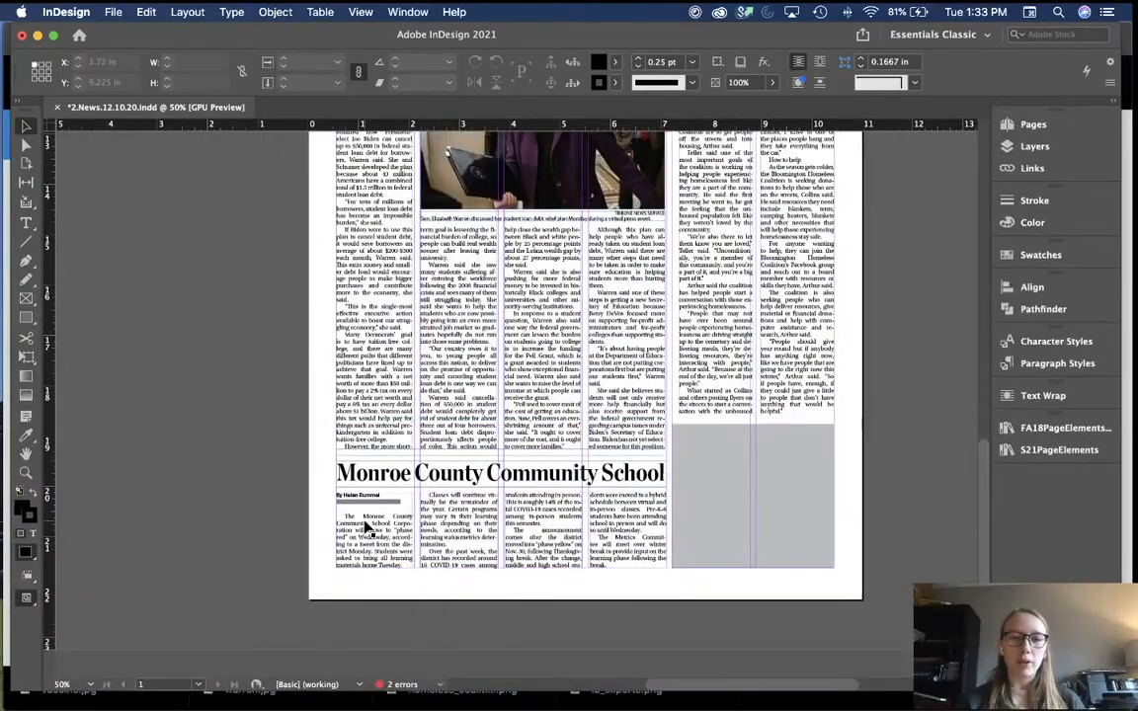
scroll(369, 526, left, 2)
drag(670, 499, 309, 419)
double_click(231, 421)
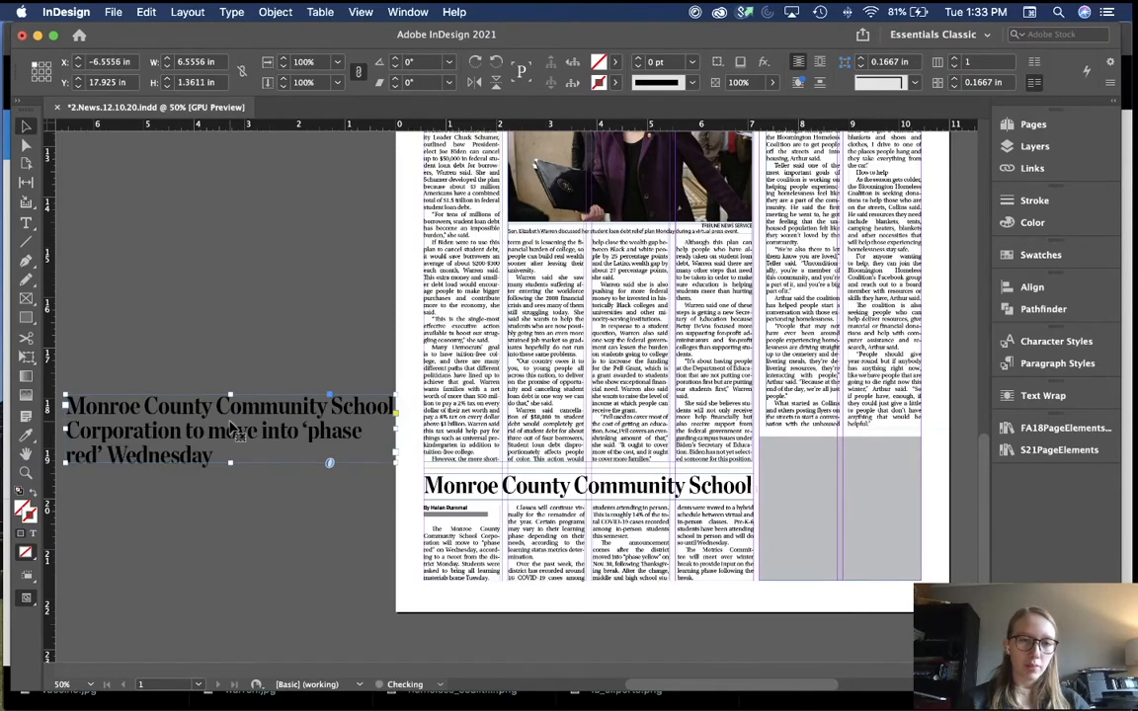
click(256, 353)
scroll(256, 353, left, 2)
scroll(255, 353, down, 1)
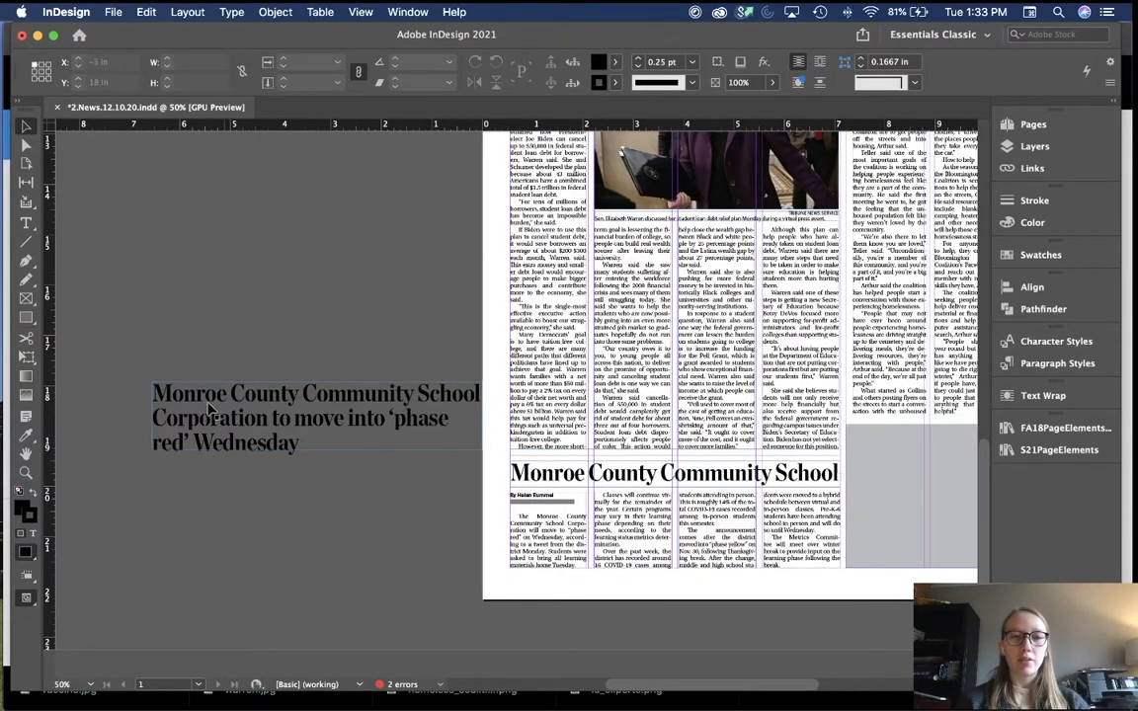
Step: Select 'Wednesday' in the copied headline, then clear the selection and exit text editing
double_click(279, 447)
drag(291, 446, 211, 447)
click(226, 477)
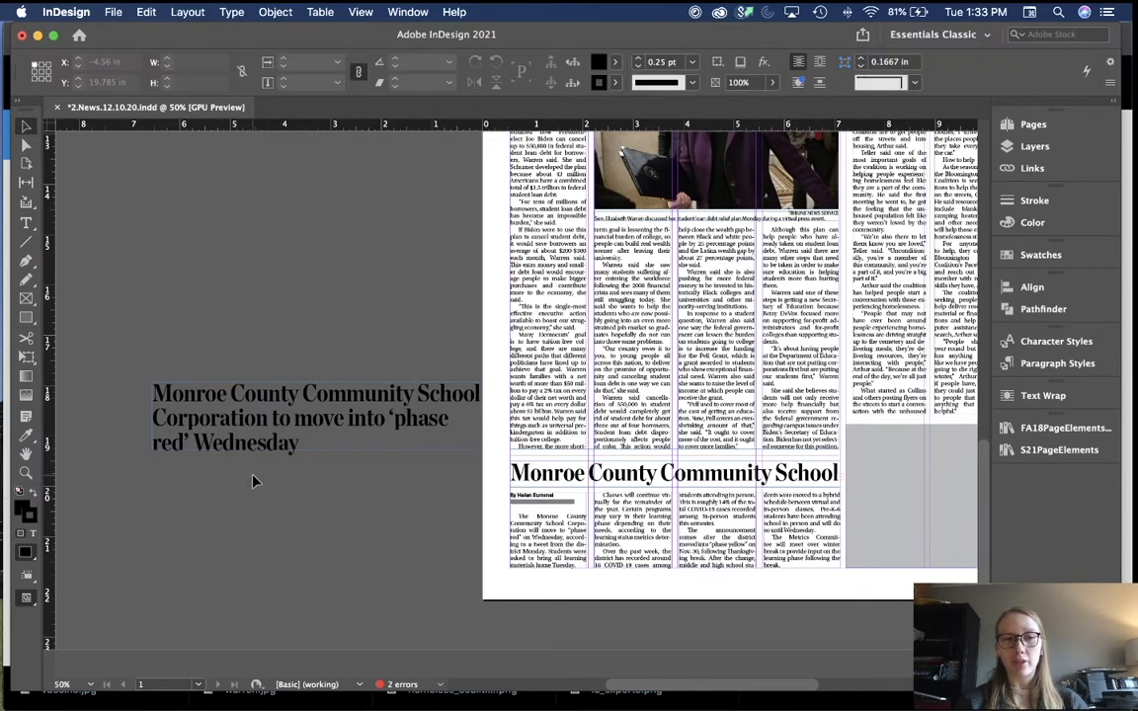
click(281, 440)
drag(298, 443, 195, 442)
click(240, 501)
key(Escape)
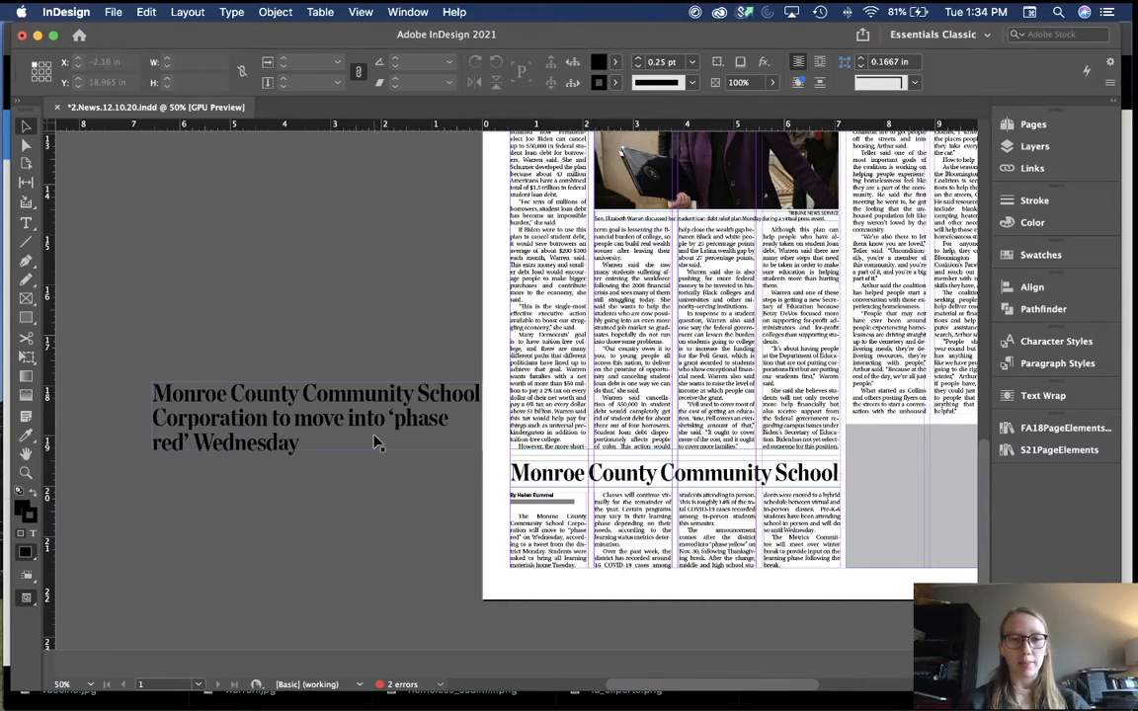
key(t)
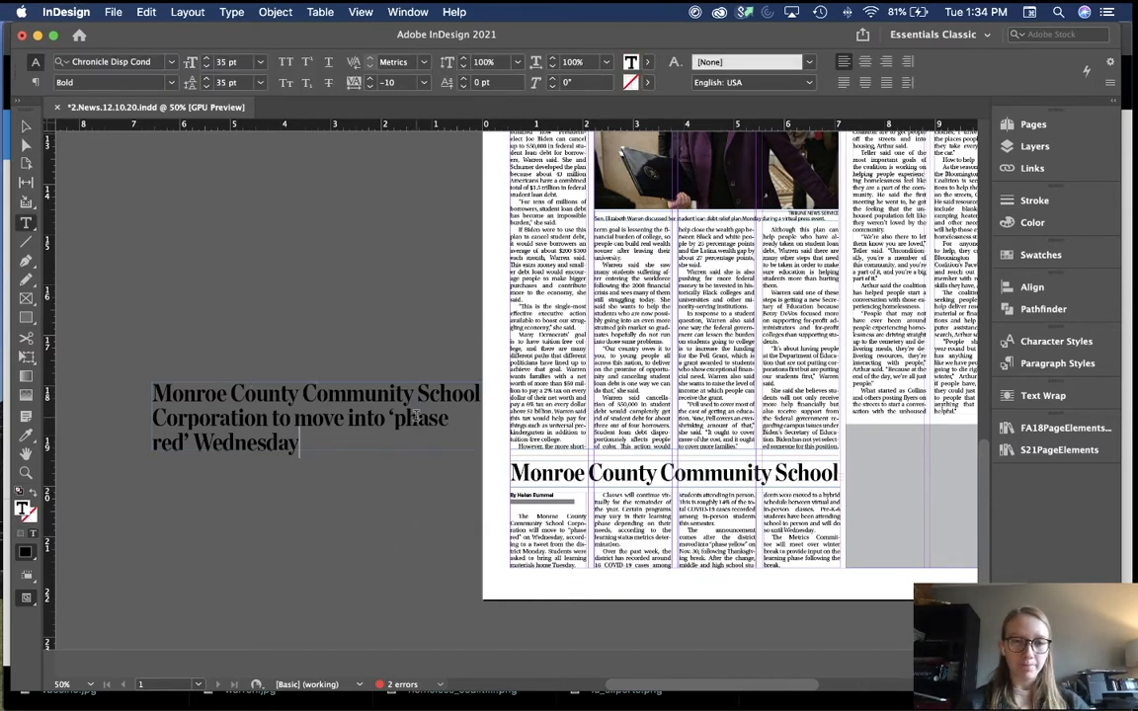
Step: Abbreviate the school corporation to 'MCCSC' and change 'to move' to 'moves' in the copy
drag(266, 419, 162, 394)
text(CCSC to move into ‘phase red’)
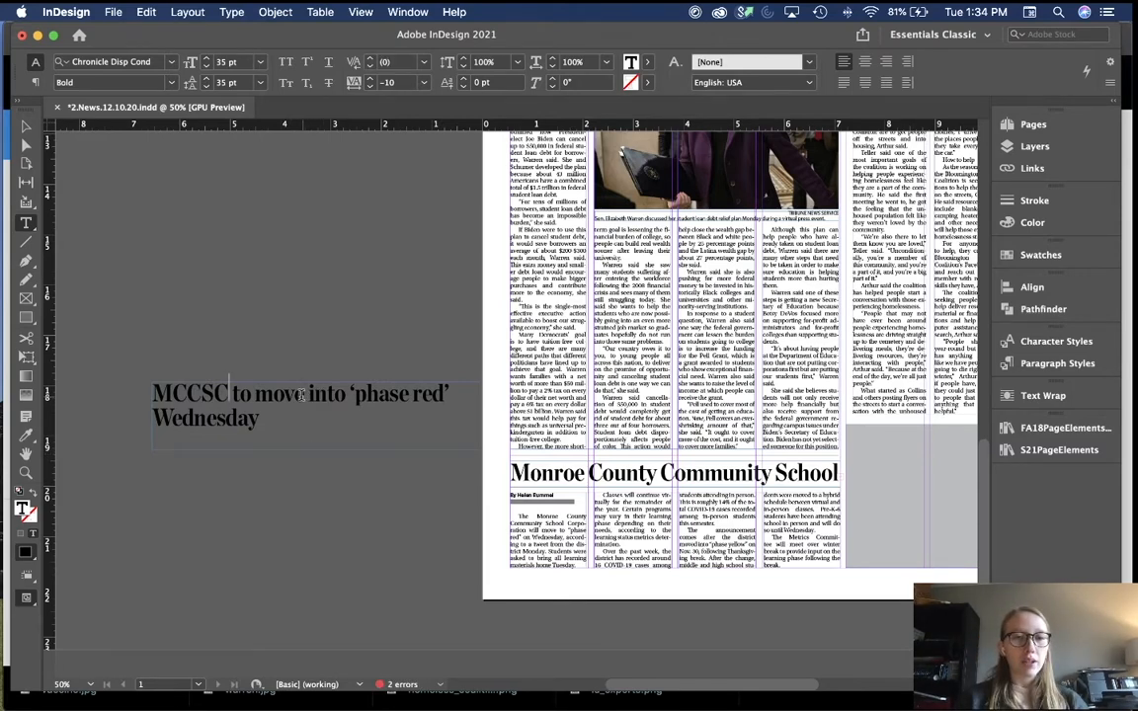
drag(303, 395, 233, 395)
text(moves)
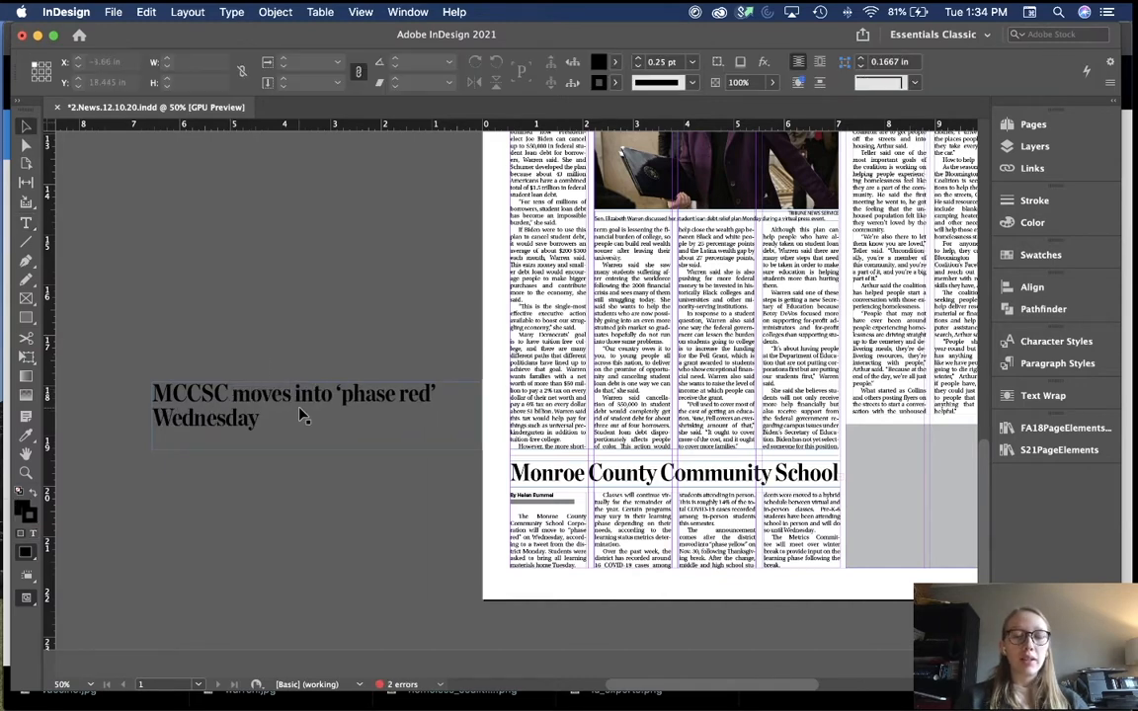
key(Escape)
click(309, 342)
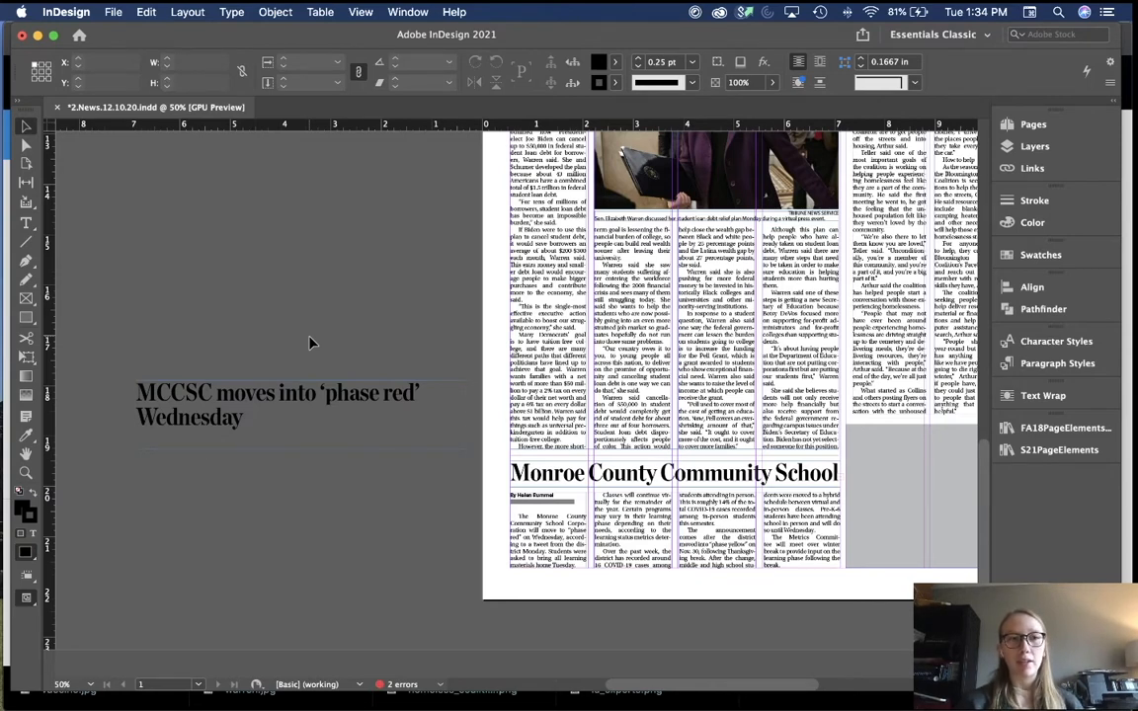
Step: Undo and redo the 'moves into' wording change, then nudge the headline frame slightly left
key(super+z)
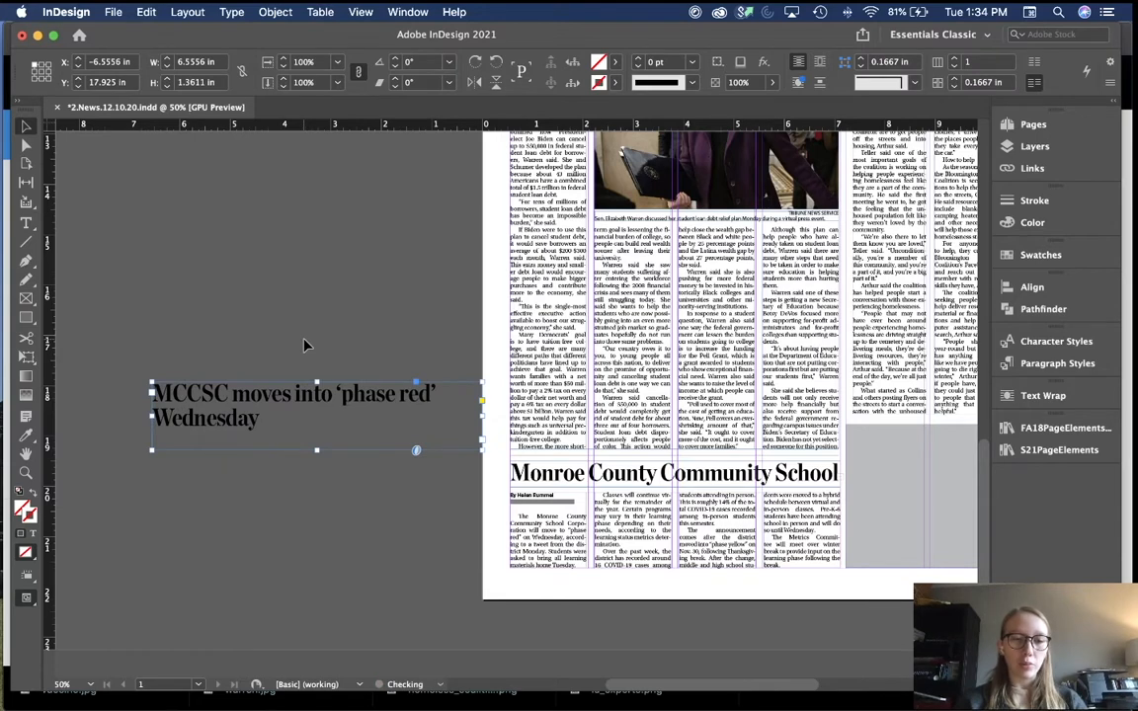
key(super+z)
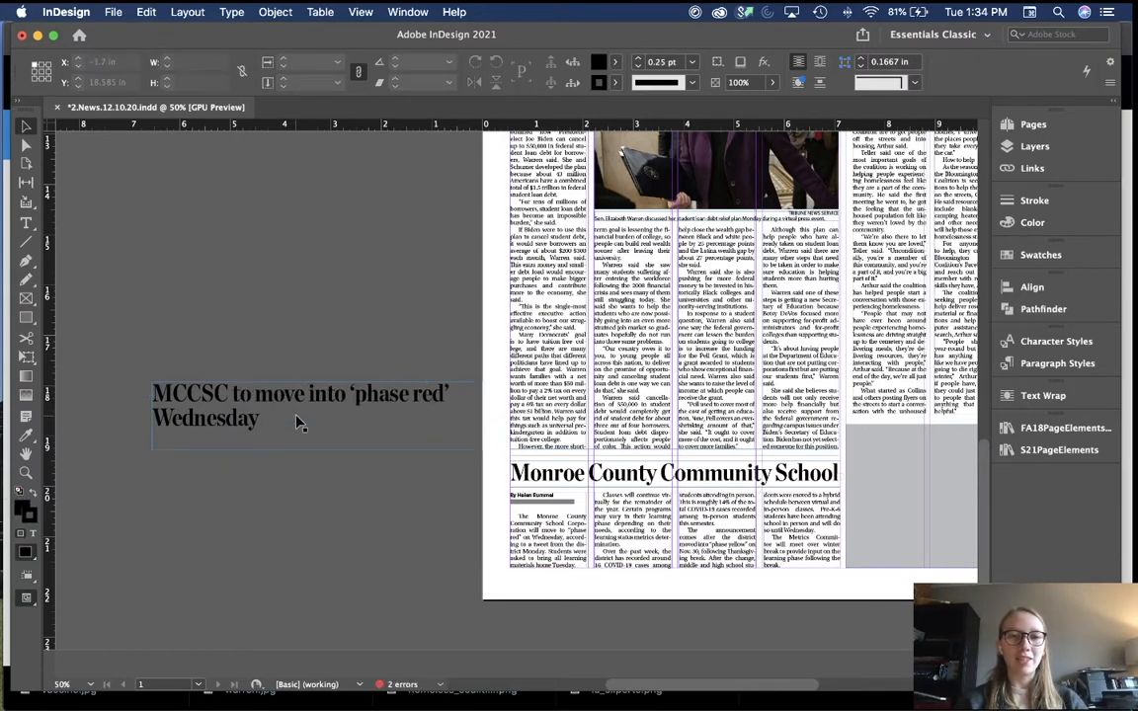
double_click(305, 422)
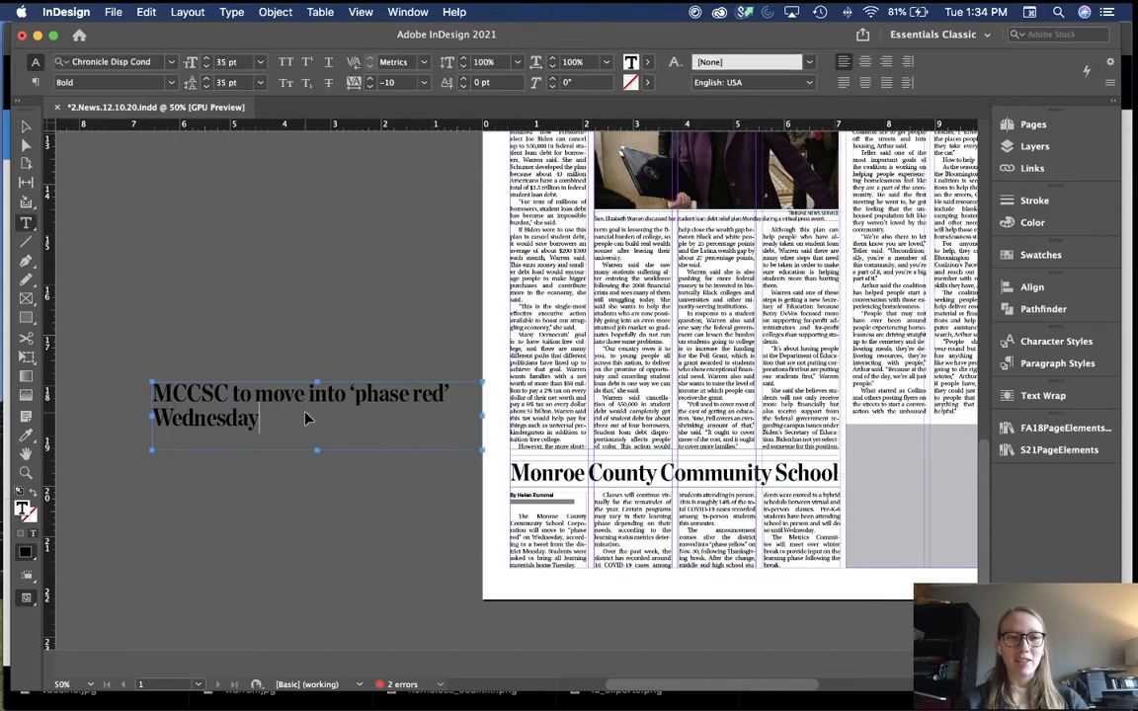
key(super+shift+z)
super+click(306, 329)
key(v)
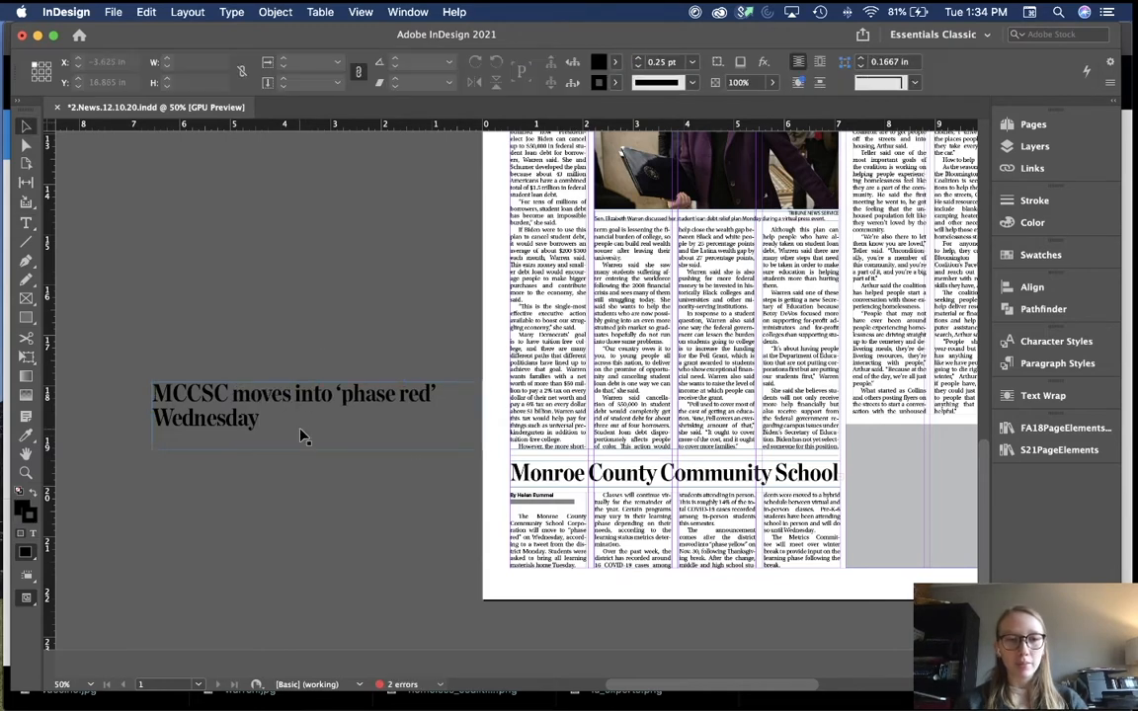
drag(287, 436, 269, 438)
click(302, 356)
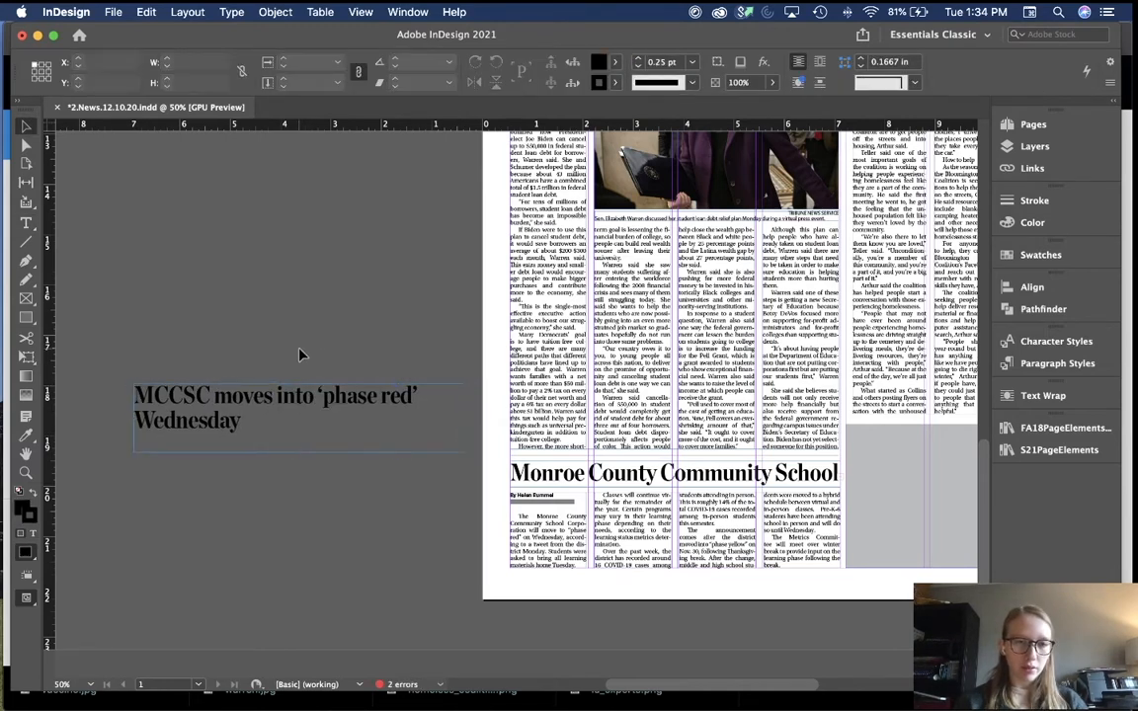
Step: Delete 'Wednesday' from the headline and check the story's lead at 75% zoom
double_click(299, 419)
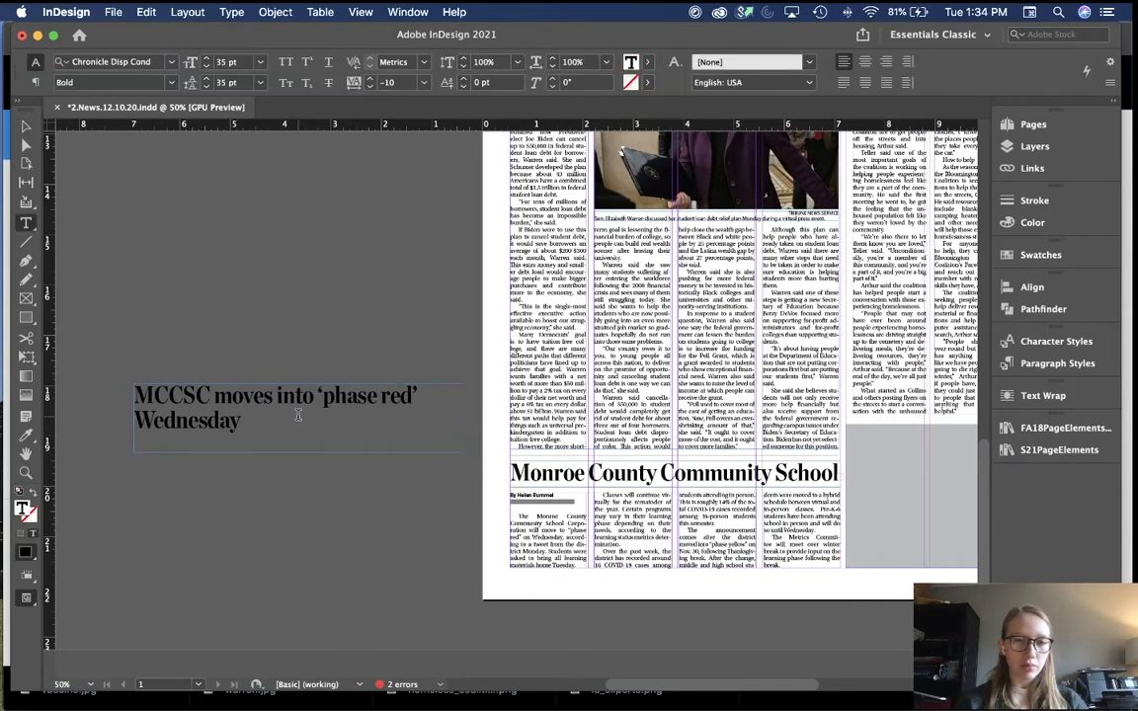
double_click(246, 433)
key(BackSpace)
key(BackSpace)
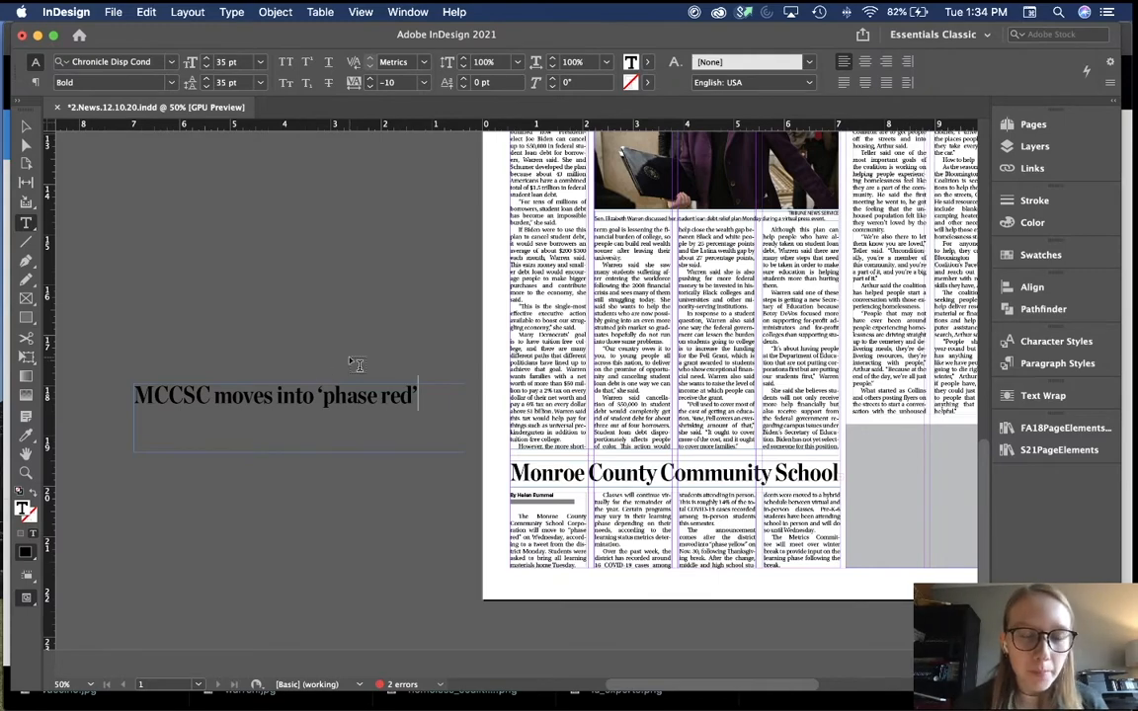
key(super+equal)
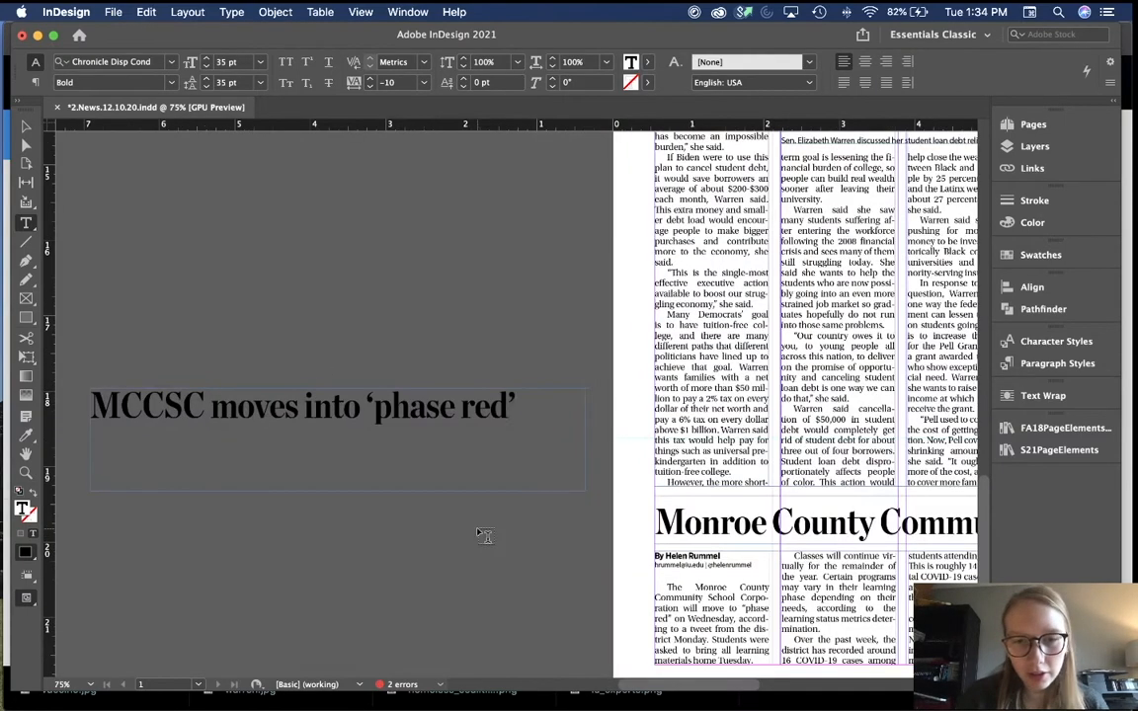
drag(549, 470, 614, 523)
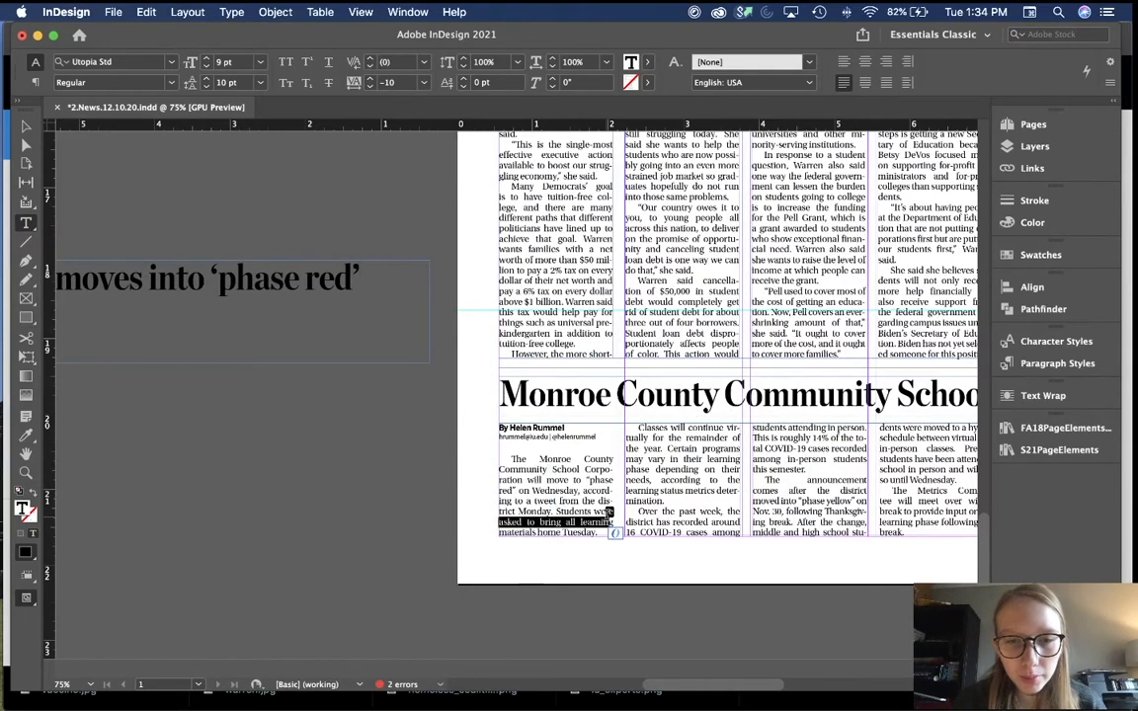
drag(662, 450, 661, 438)
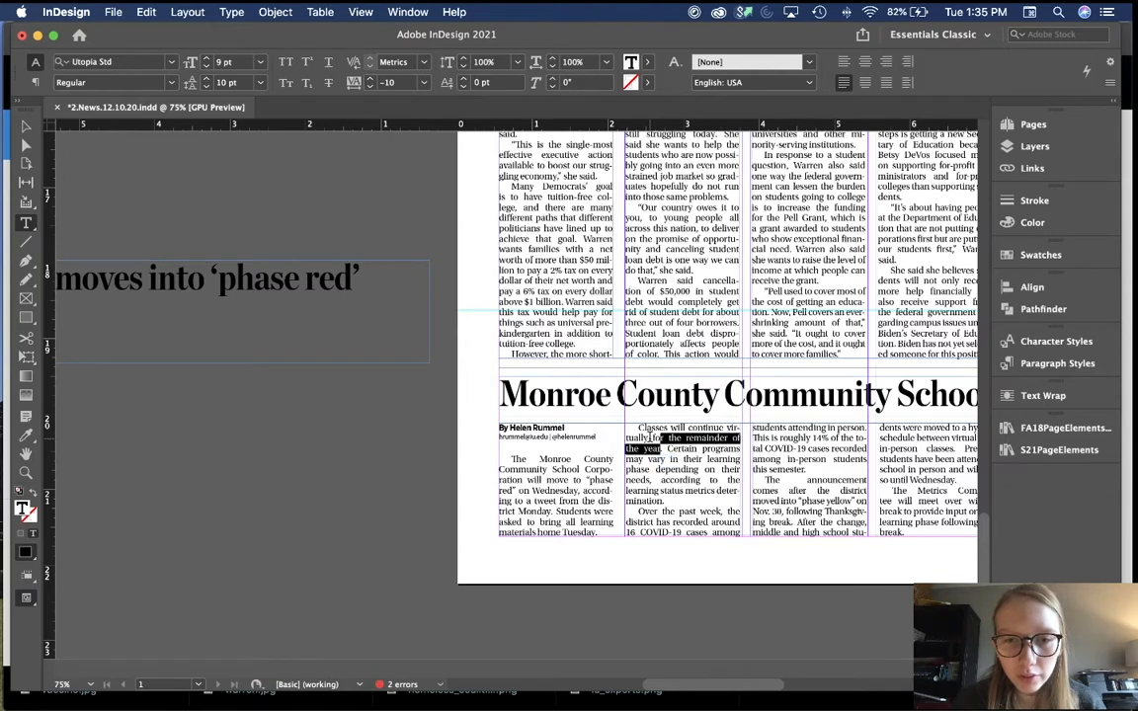
click(686, 452)
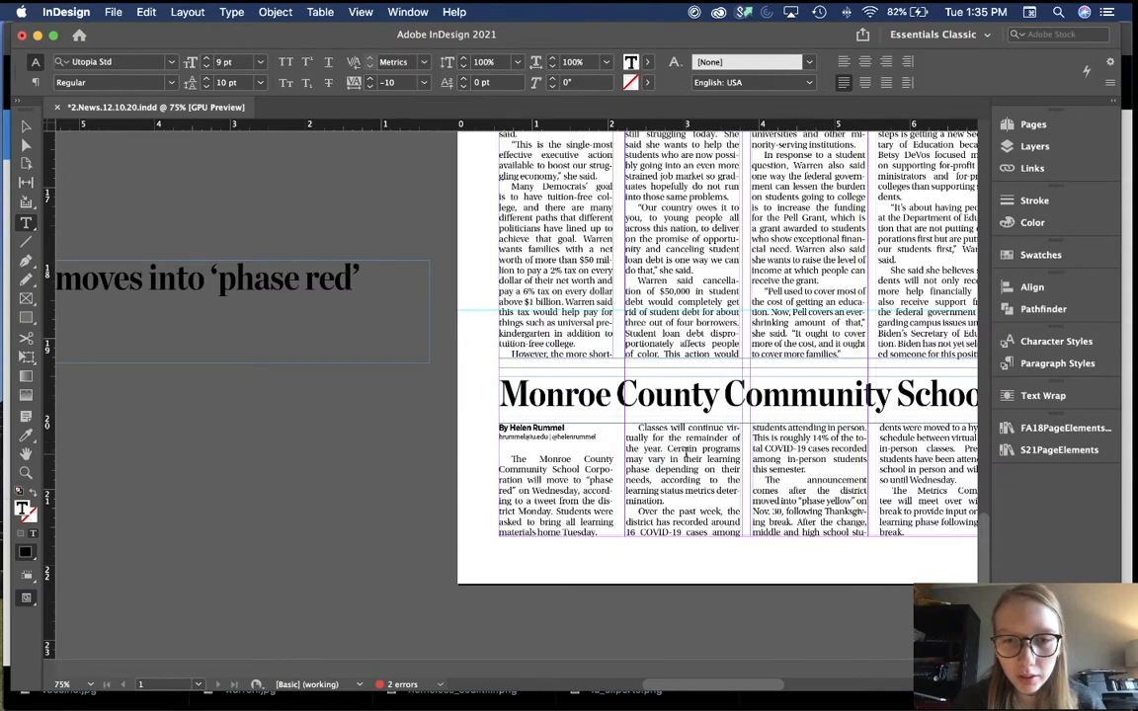
click(326, 395)
Step: Insert 'virtual' before 'phase red', remove the extra space, and cut 'into' down to 'to'
scroll(326, 395, left, 3)
scroll(326, 396, up, 1)
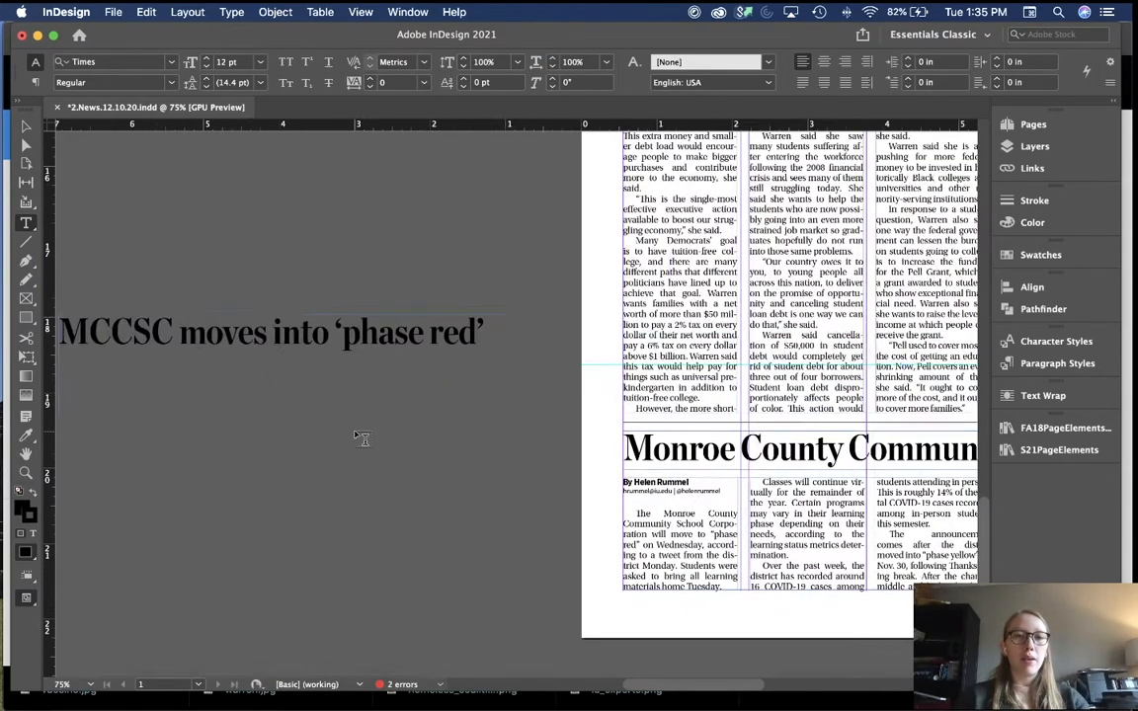
click(330, 336)
text(virtual)
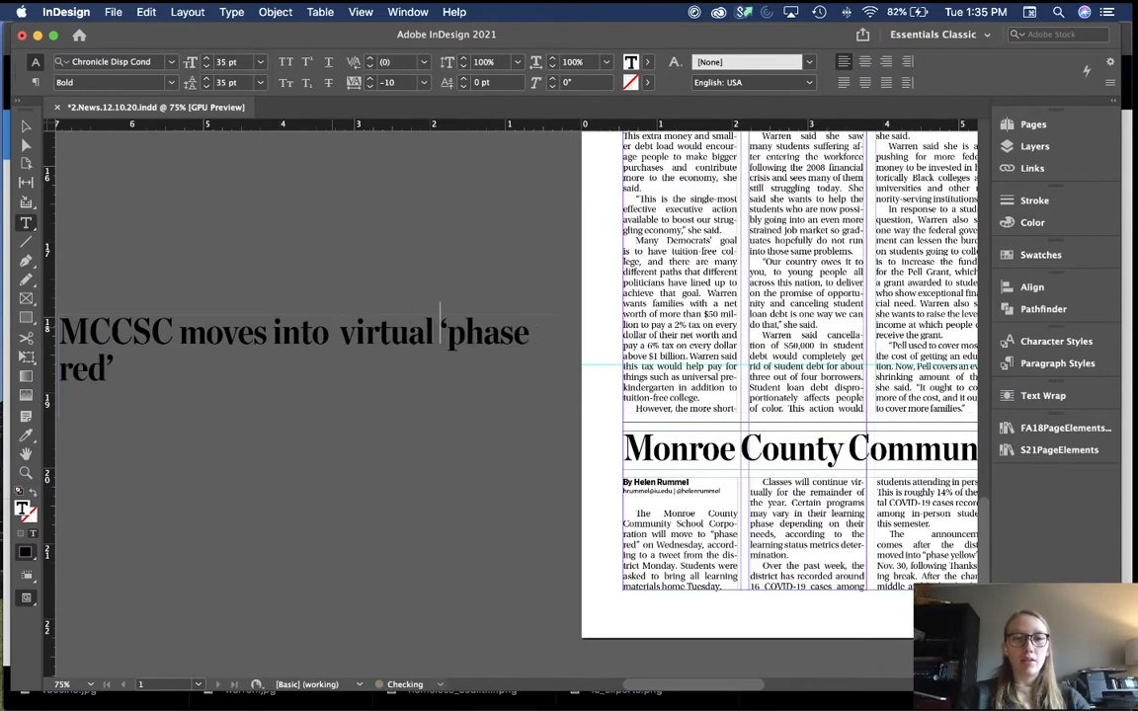
click(332, 343)
key(BackSpace)
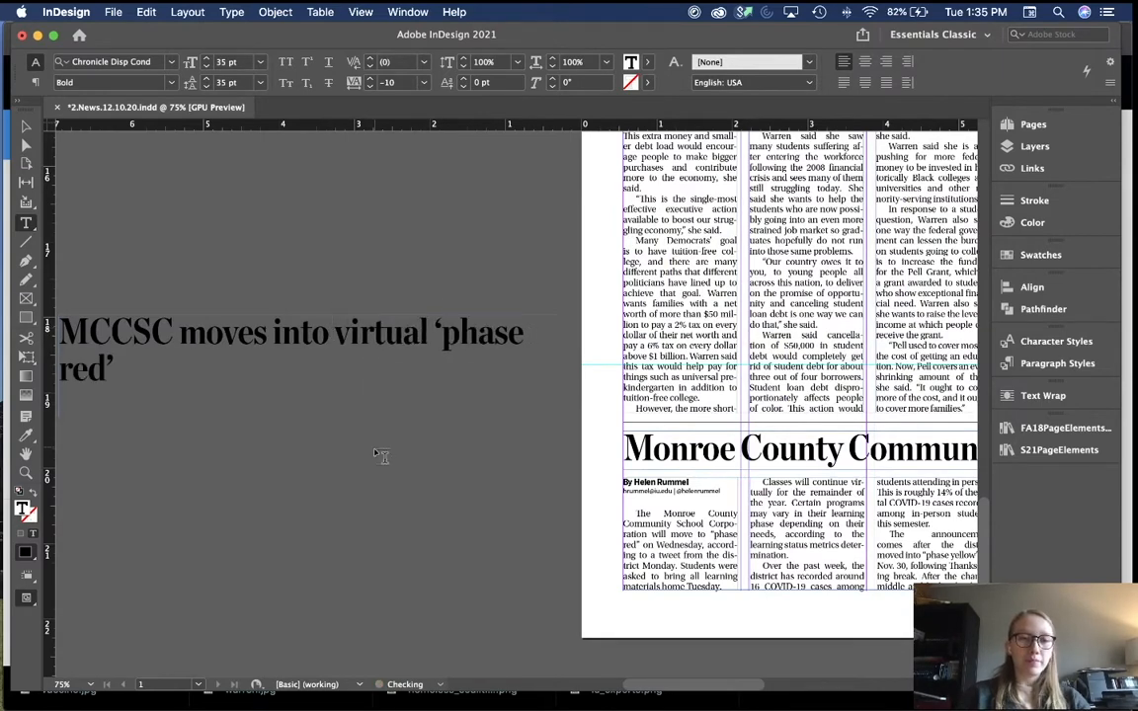
key(Escape)
scroll(370, 485, left, 2)
scroll(371, 484, up, 1)
double_click(348, 361)
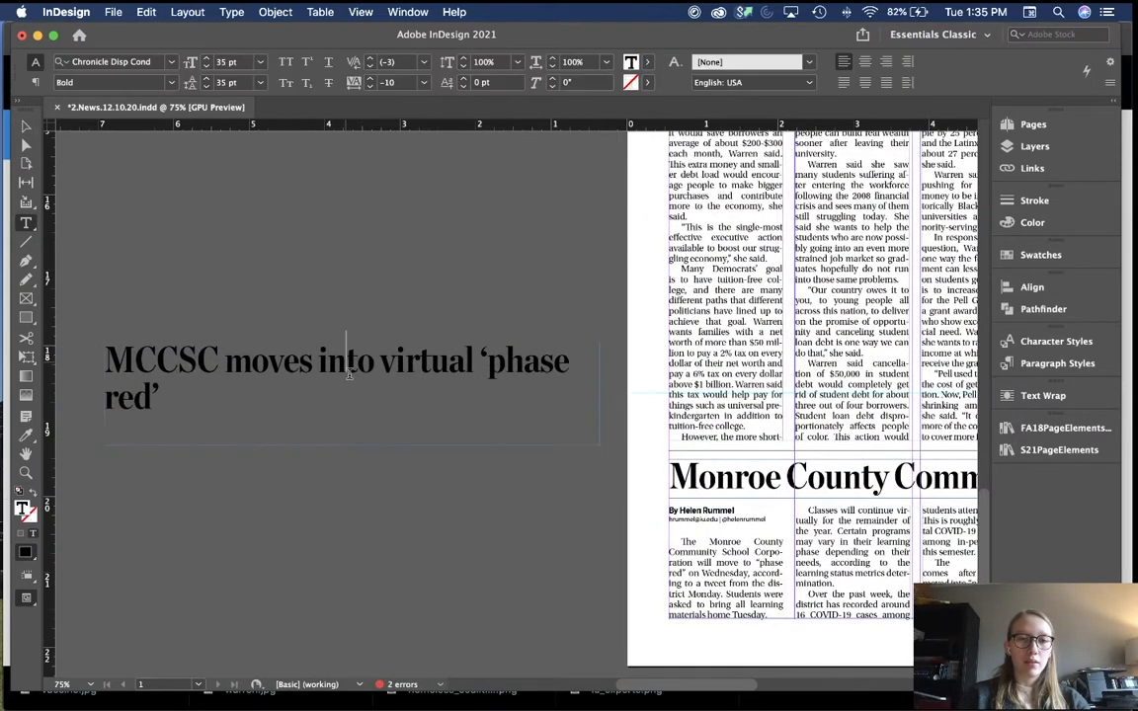
key(BackSpace)
key(BackSpace)
Step: Set the whole MCCSC headline's tracking to -20 so it fits on one line
key(super+a)
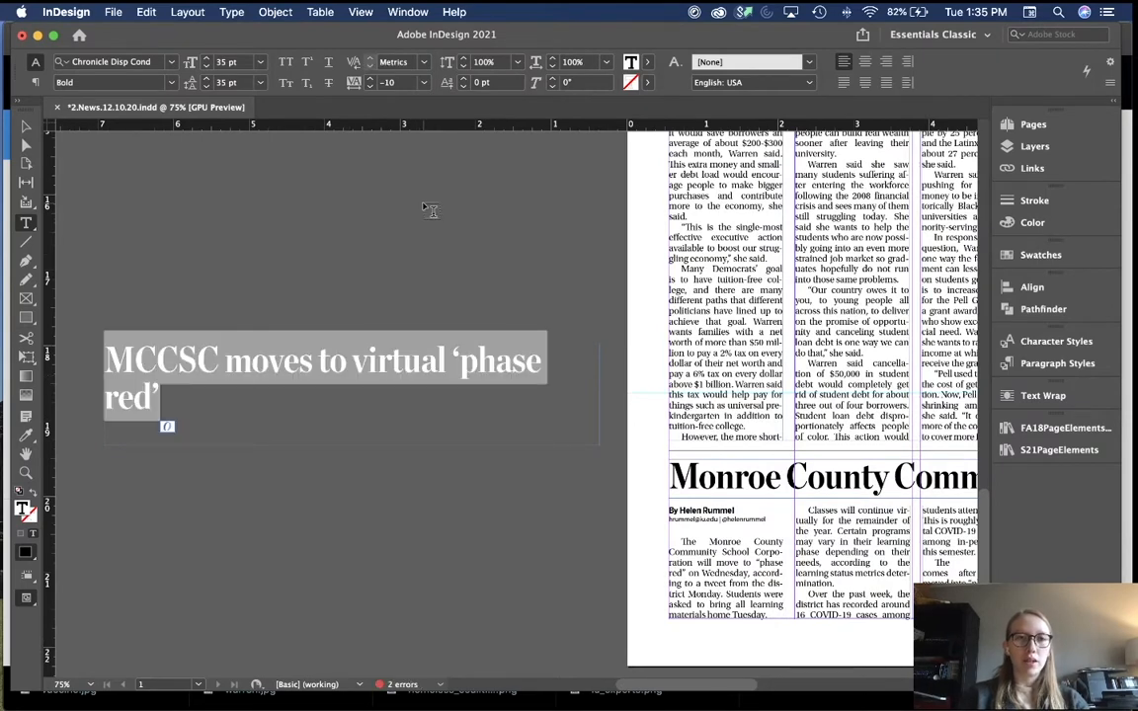
click(370, 87)
click(430, 272)
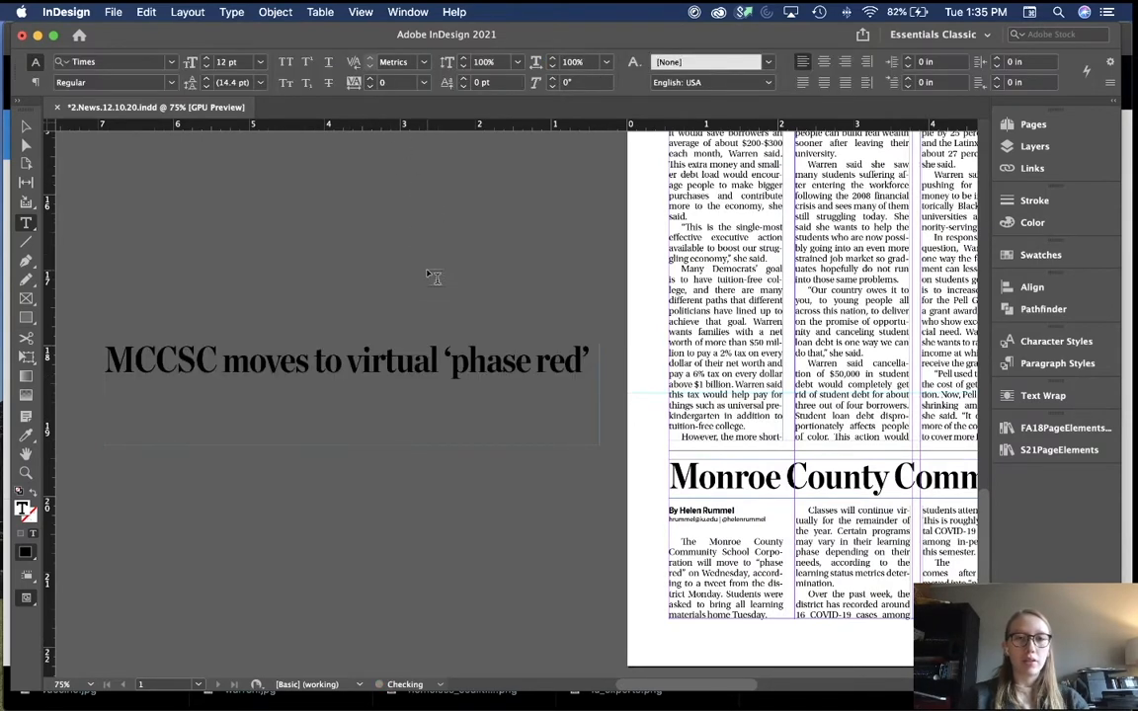
key(v)
key(super+minus)
click(475, 415)
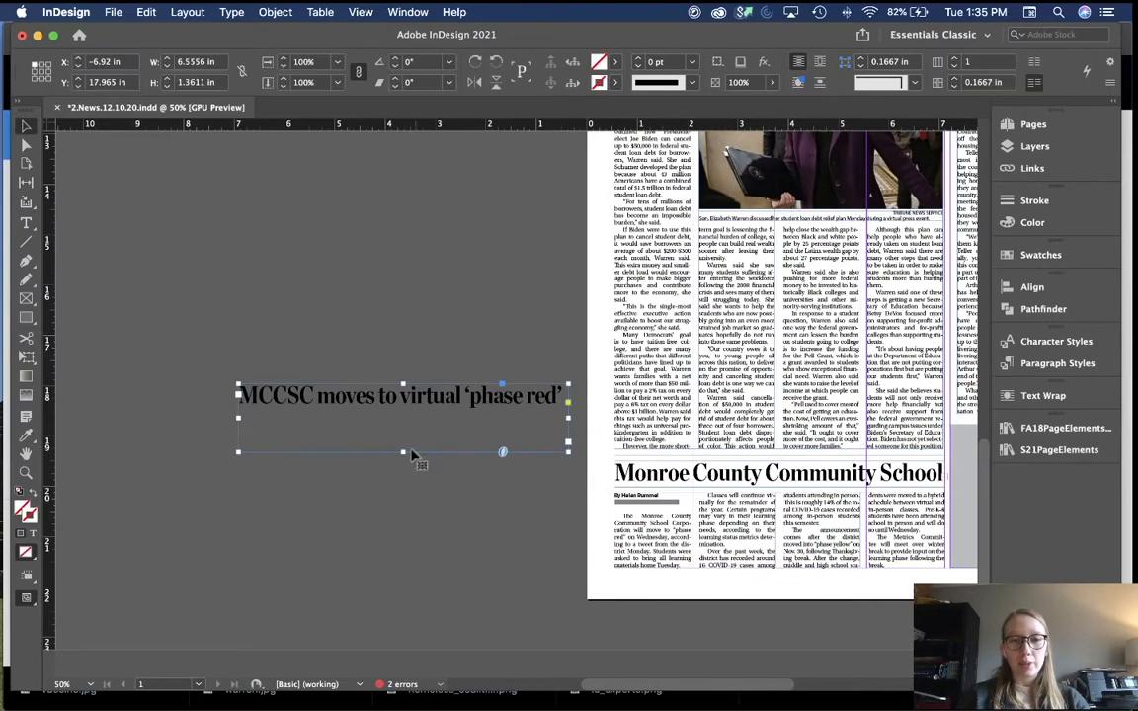
Step: Fit the MCCSC frame, swap it onto the page above its story, and delete the old Monroe County headline
double_click(402, 452)
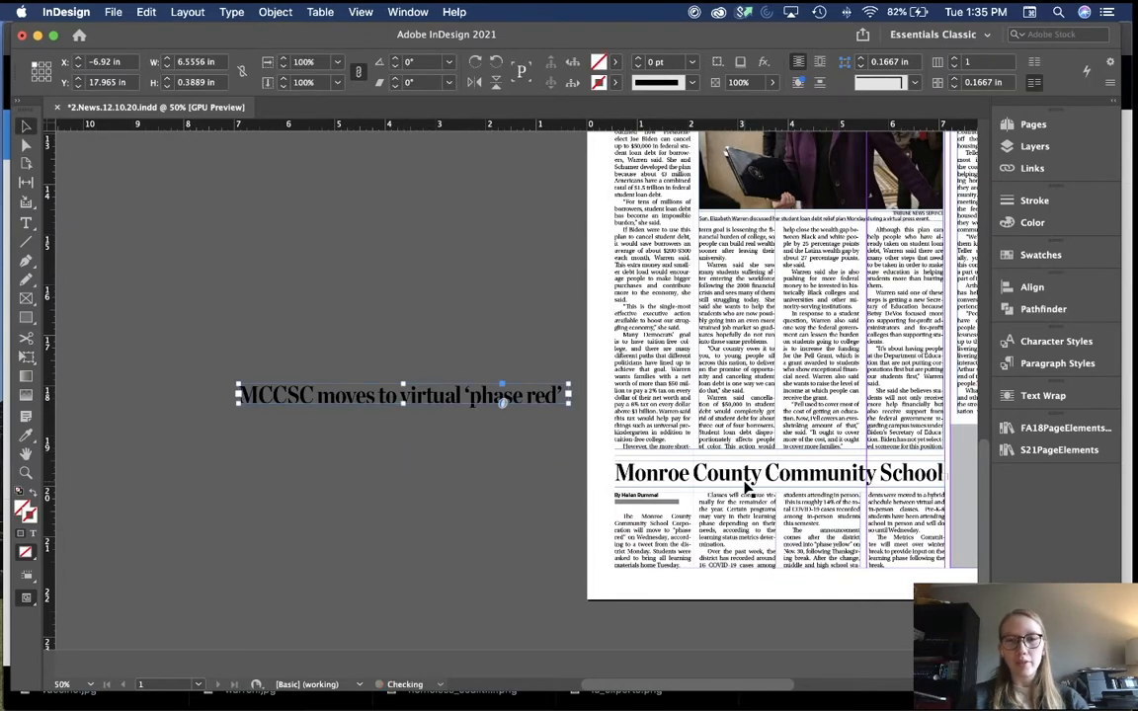
drag(369, 402, 182, 454)
drag(326, 393, 704, 470)
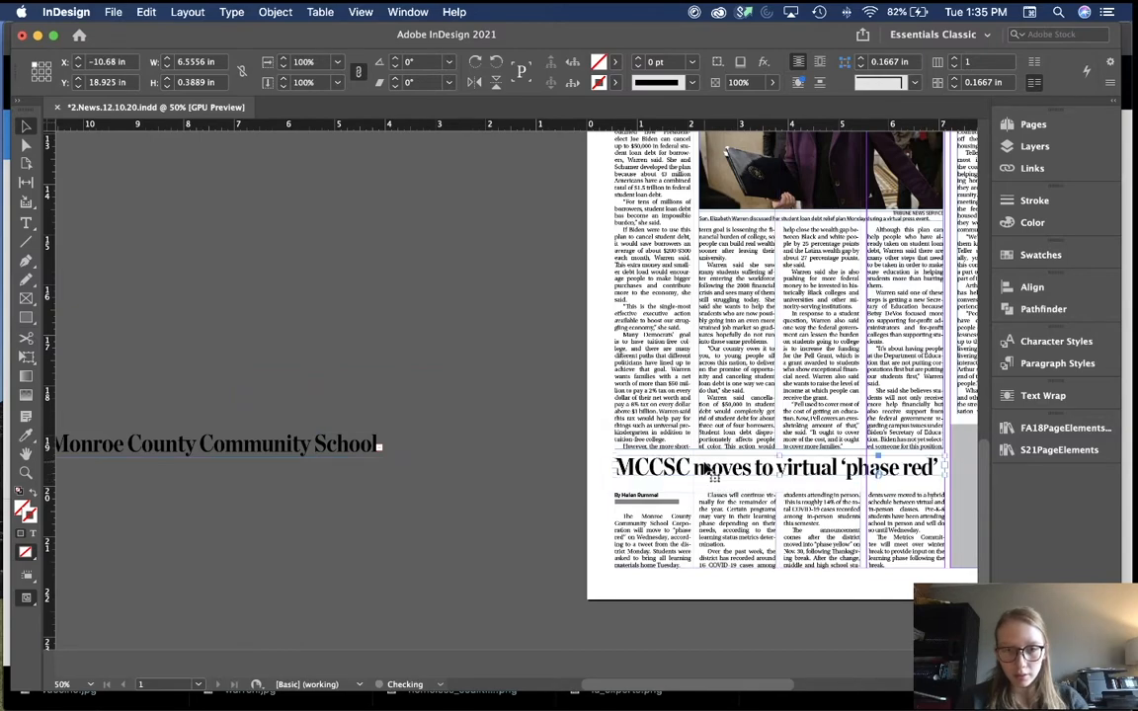
click(311, 451)
key(Delete)
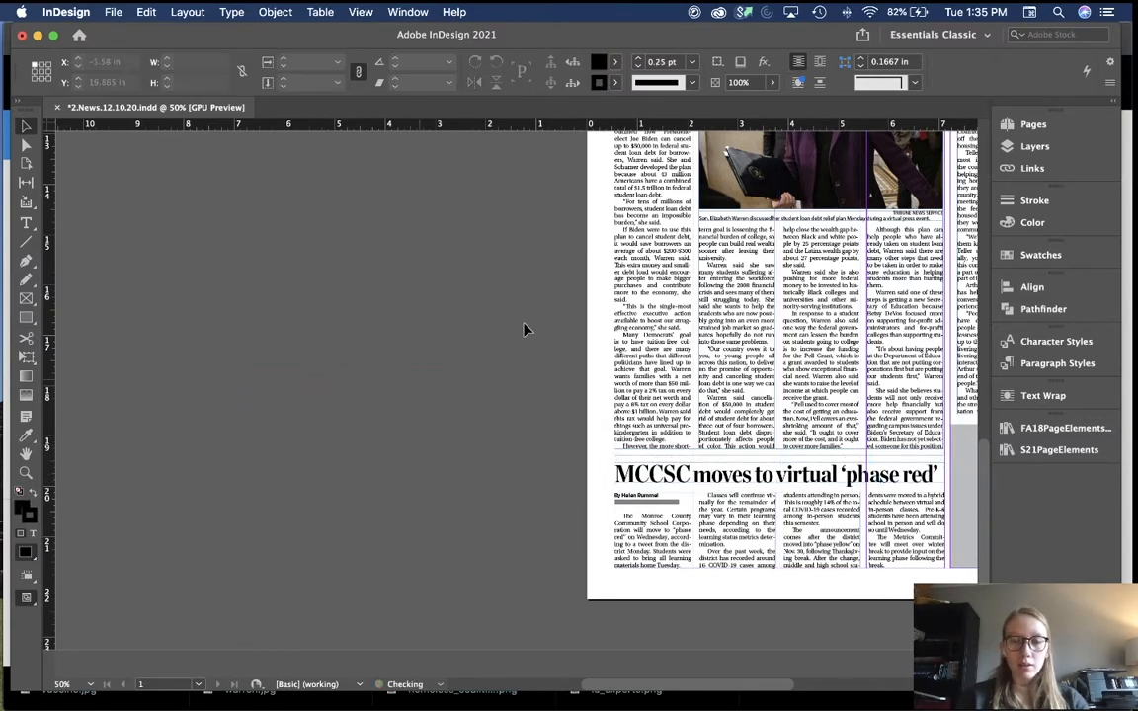
scroll(525, 329, up, 5)
scroll(210, 253, up, 3)
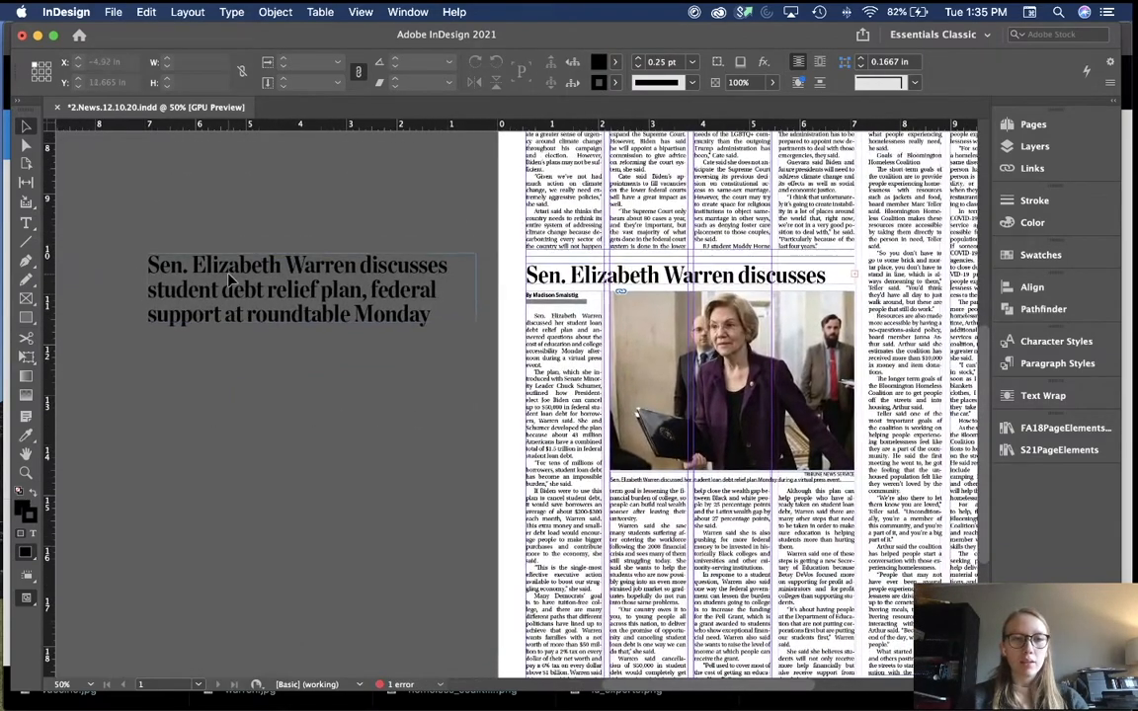
Step: Delete the long student debt relief headline from the pasteboard
click(355, 296)
key(Delete)
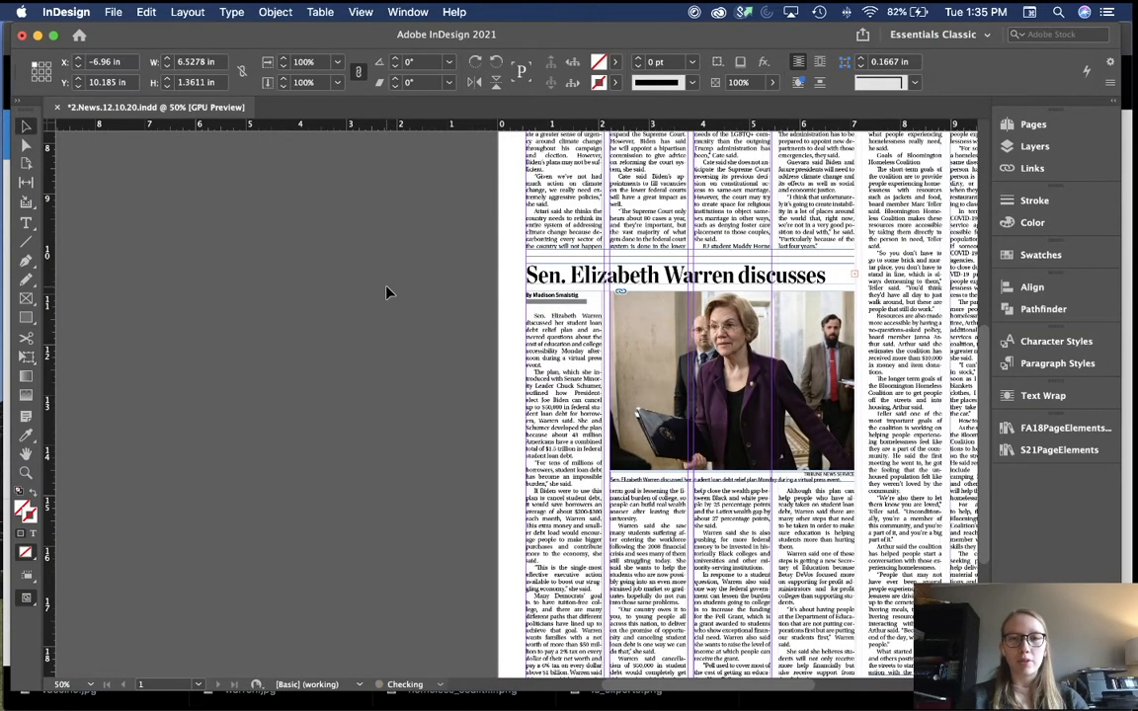
scroll(549, 330, down, 5)
scroll(548, 330, right, 5)
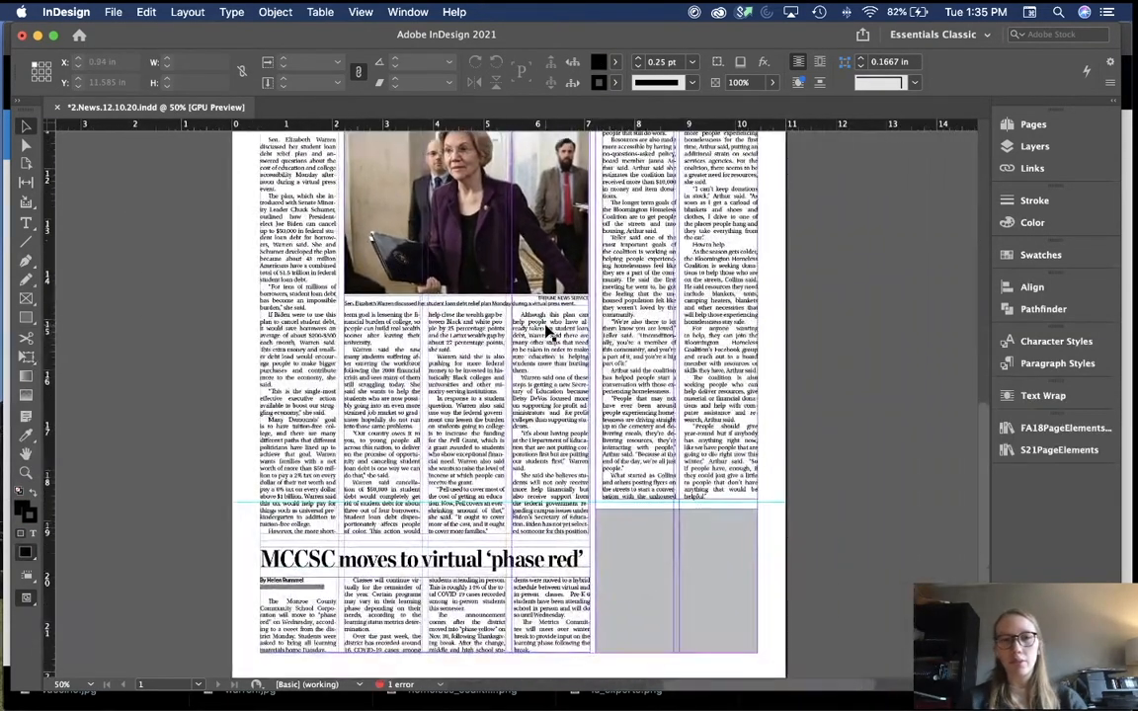
scroll(548, 334, up, 15)
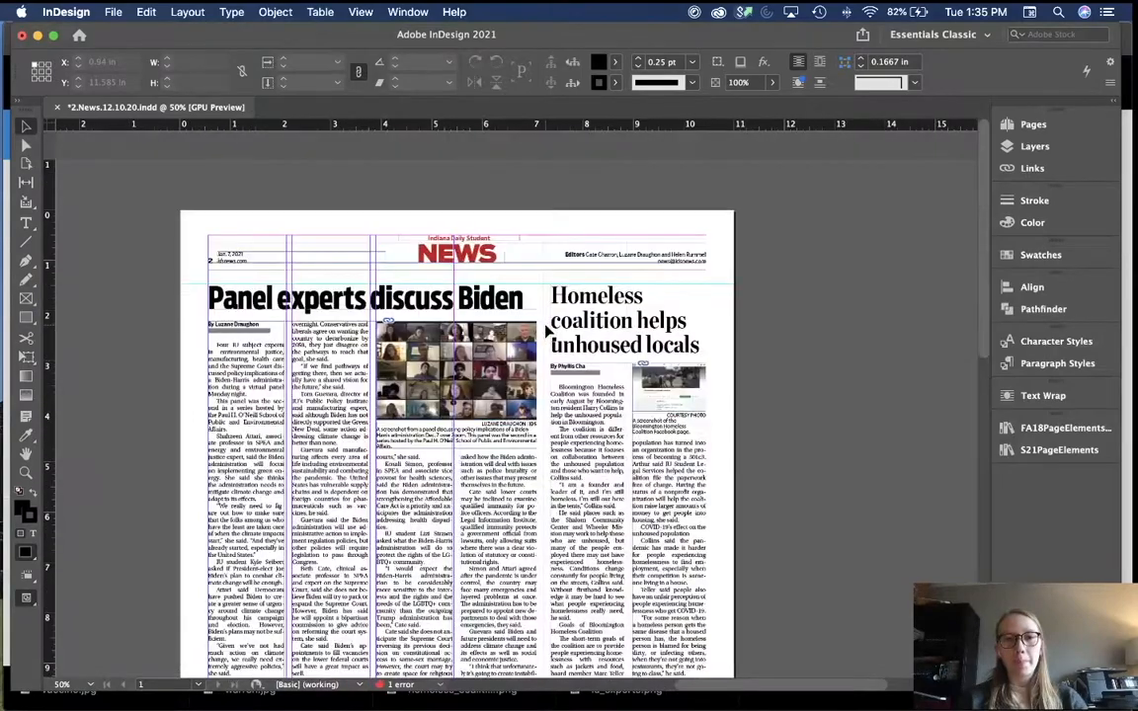
scroll(743, 415, down, 1)
Step: Switch to Preview screen mode to view the page without guides or frame edges
key(w)
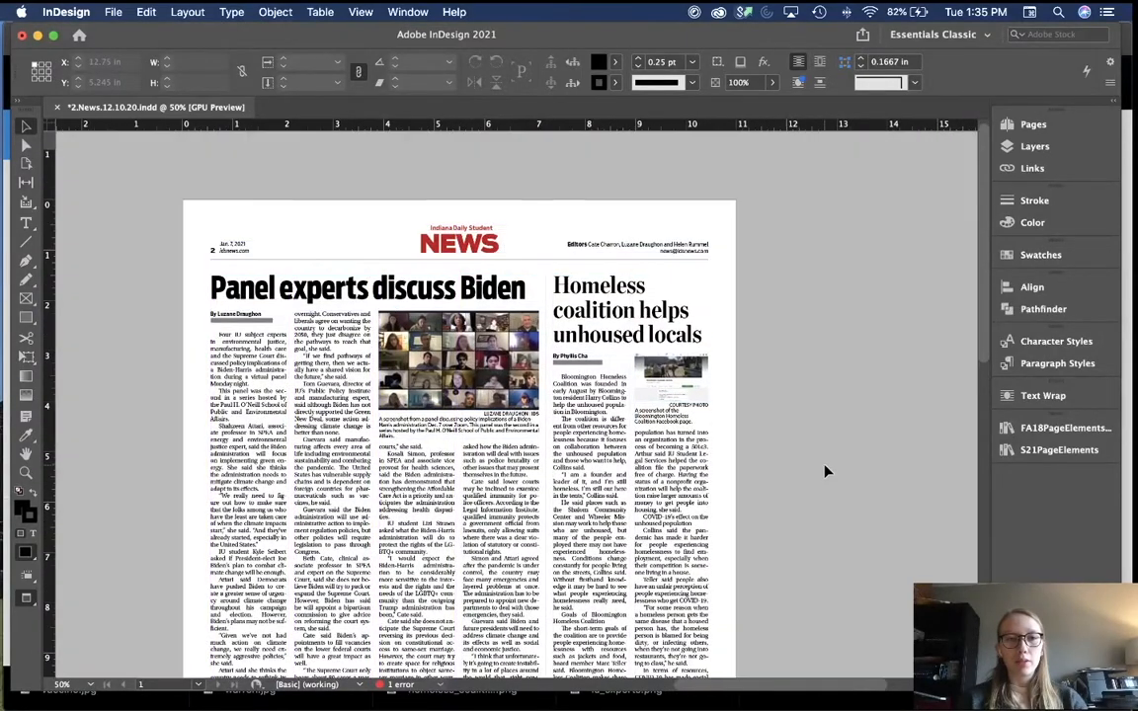
scroll(826, 472, left, 3)
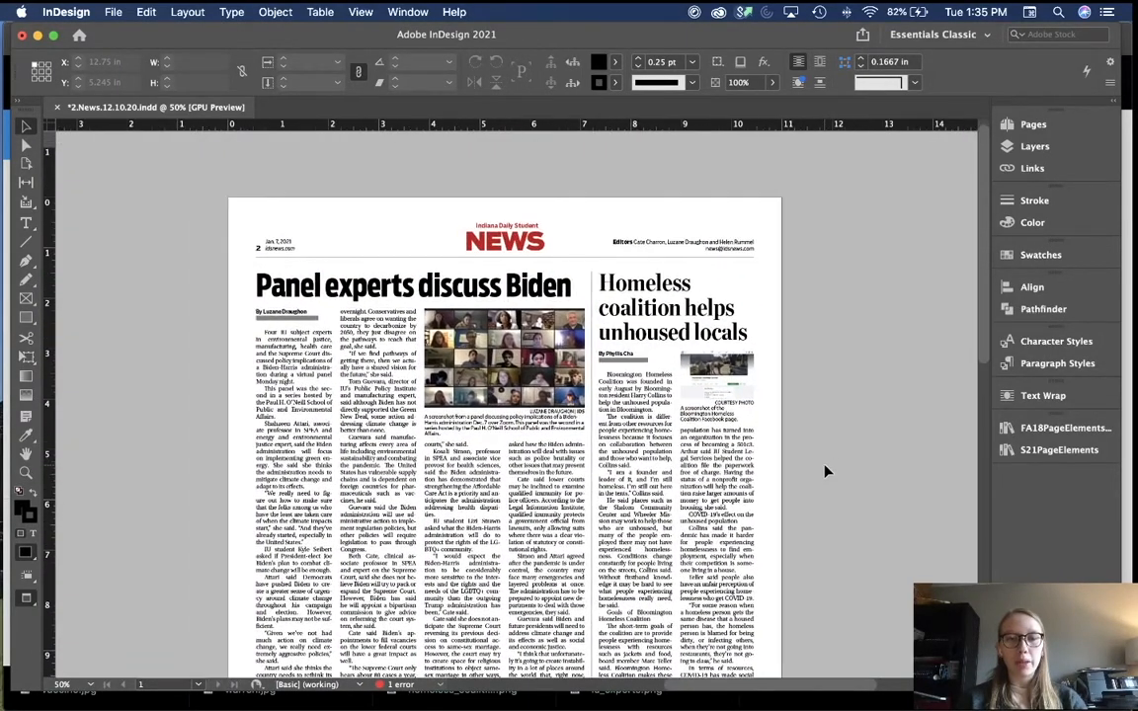
scroll(827, 472, down, 3)
scroll(827, 472, up, 4)
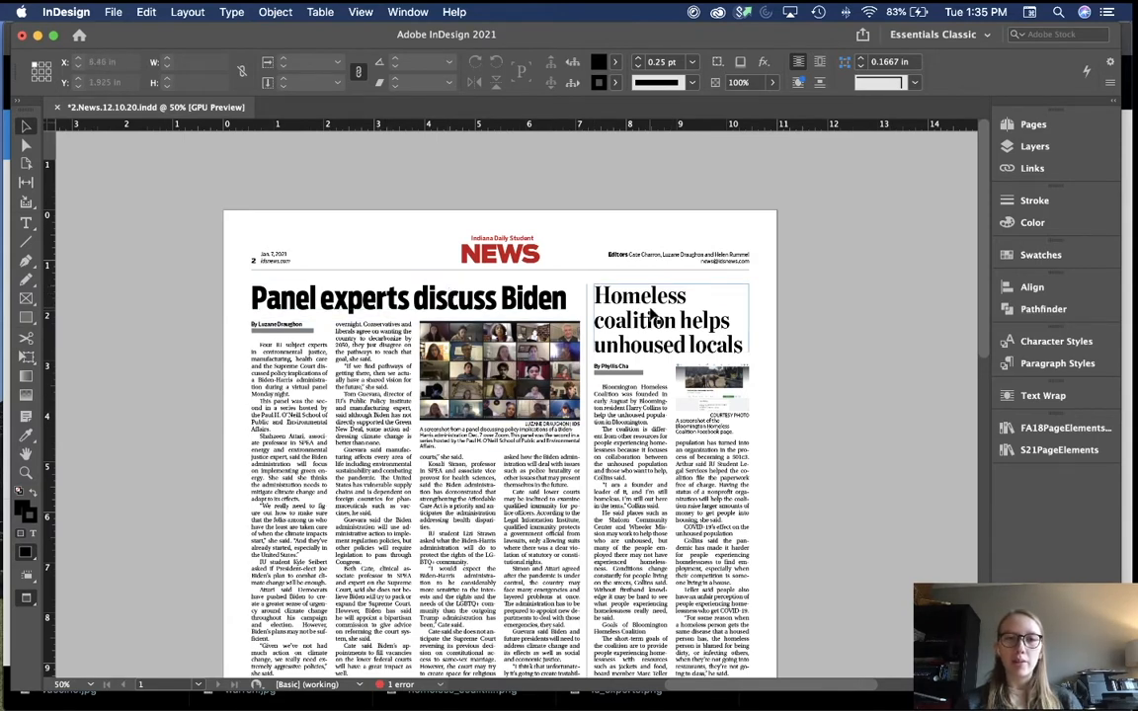
Step: Set the whole student debt relief headline to the Semibold font style
key(t)
scroll(501, 363, down, 10)
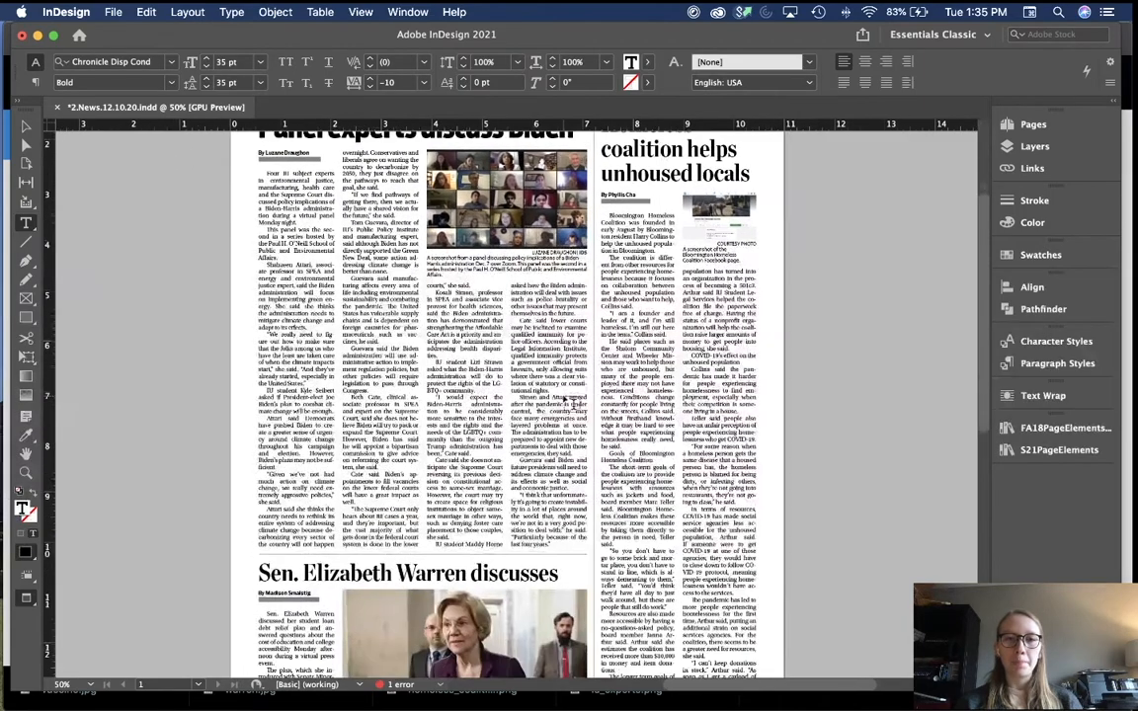
double_click(501, 365)
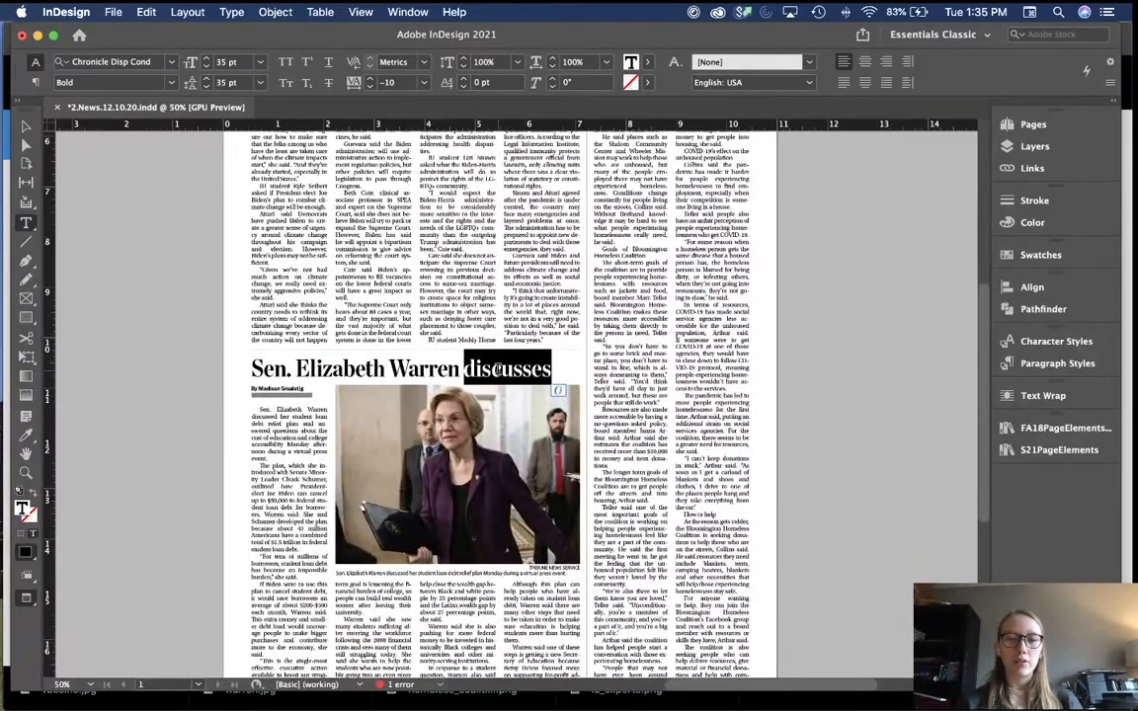
triple_click(501, 368)
click(171, 82)
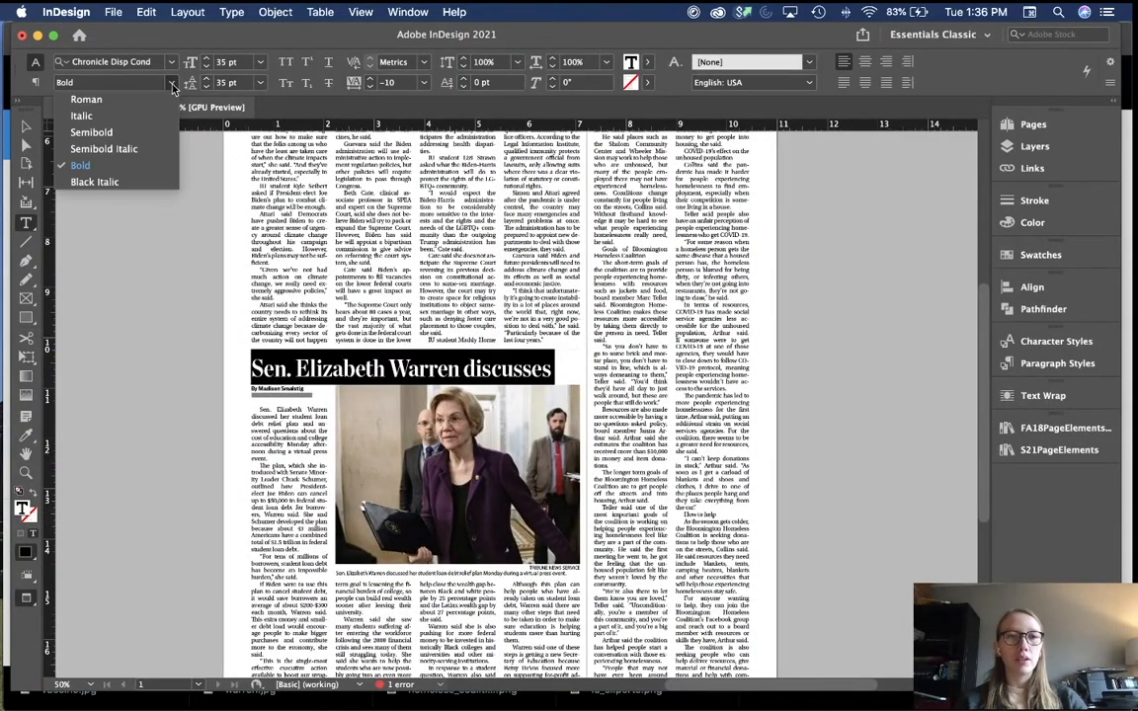
click(153, 133)
scroll(191, 363, down, 8)
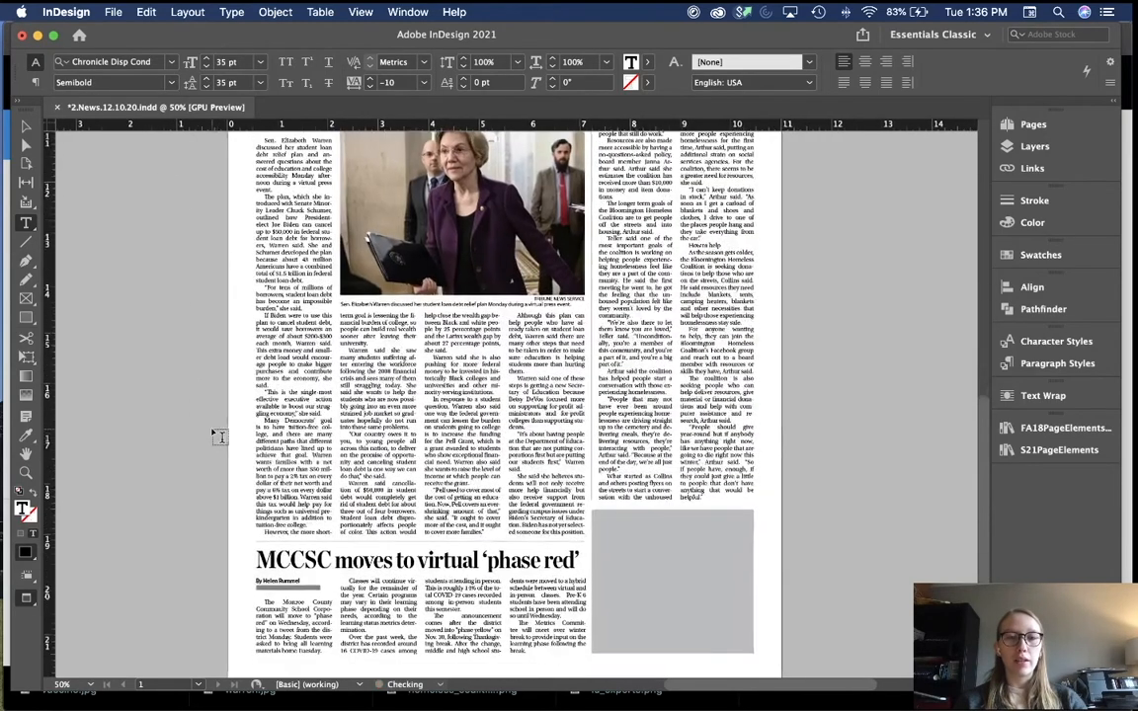
Step: Set the MCCSC headline to Roman and raise its tracking from -20 to 0
triple_click(338, 562)
click(166, 82)
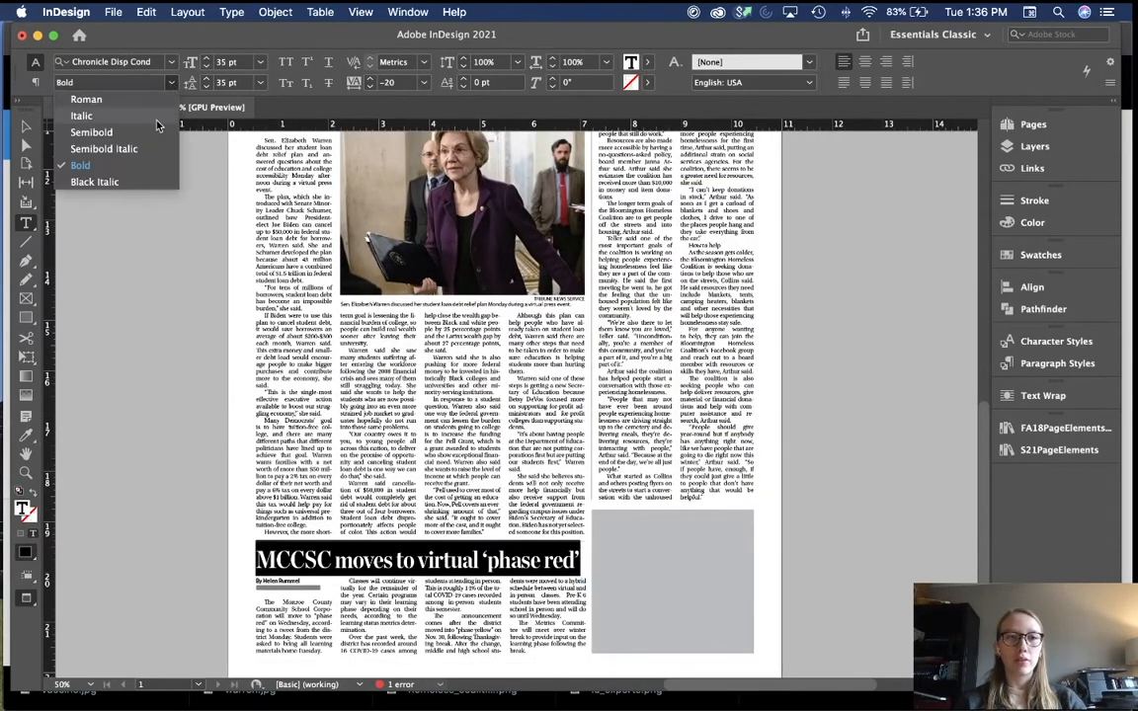
click(136, 98)
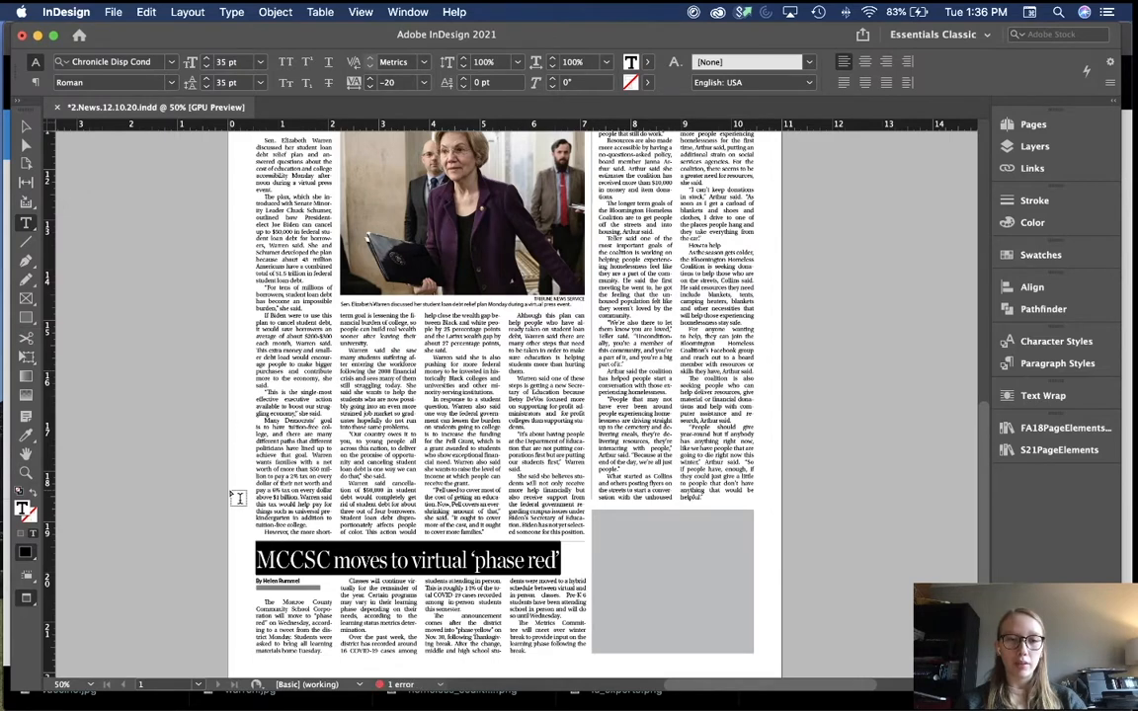
click(370, 79)
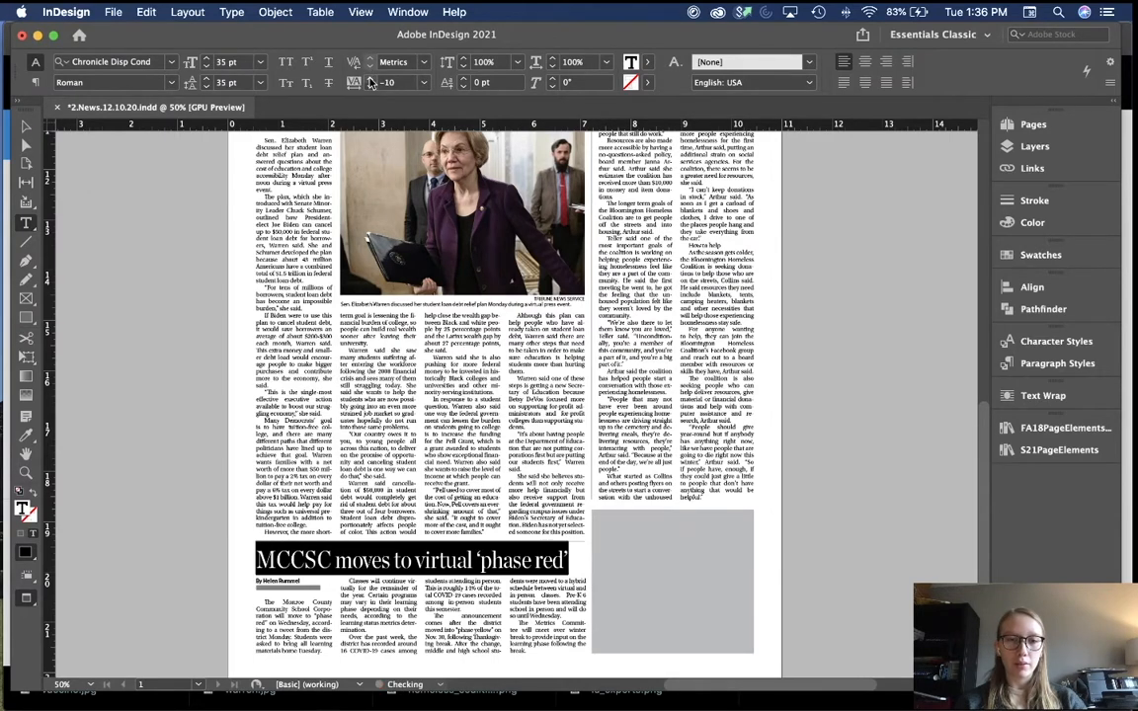
click(371, 79)
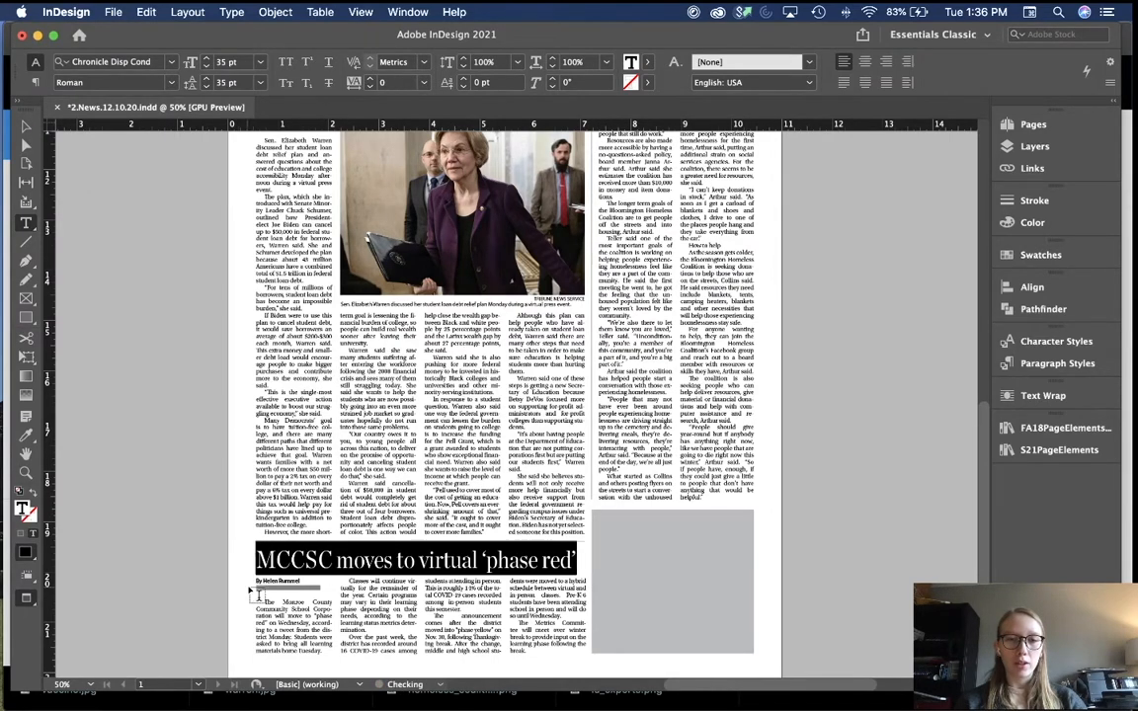
key(Escape)
click(220, 539)
Step: Review the News page, fit it in the window, and dismiss the Citrix Workspace Updater prompt
scroll(219, 538, up, 6)
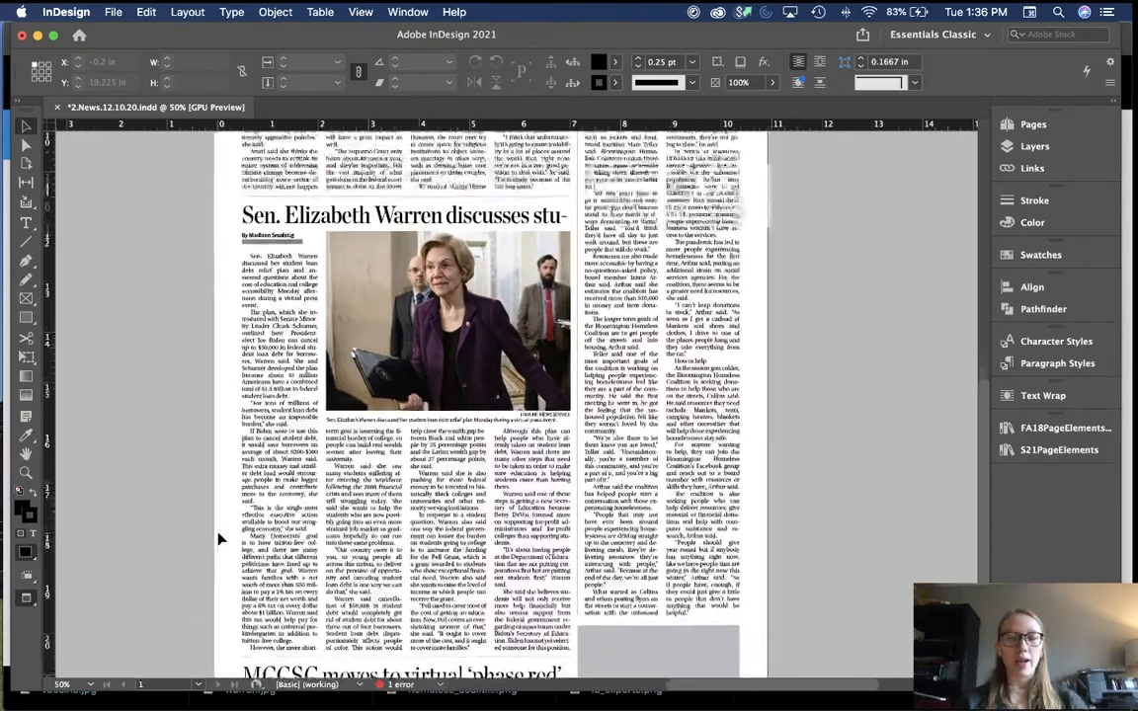
scroll(219, 540, up, 5)
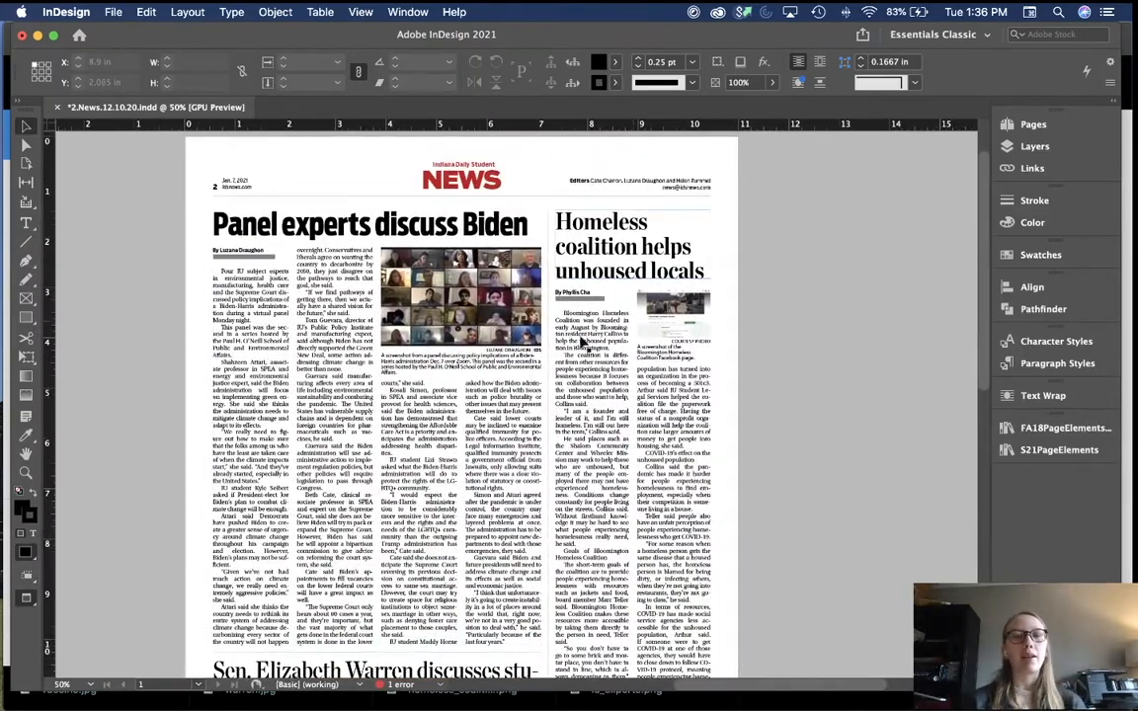
scroll(637, 247, down, 8)
scroll(481, 491, down, 2)
scroll(479, 491, down, 3)
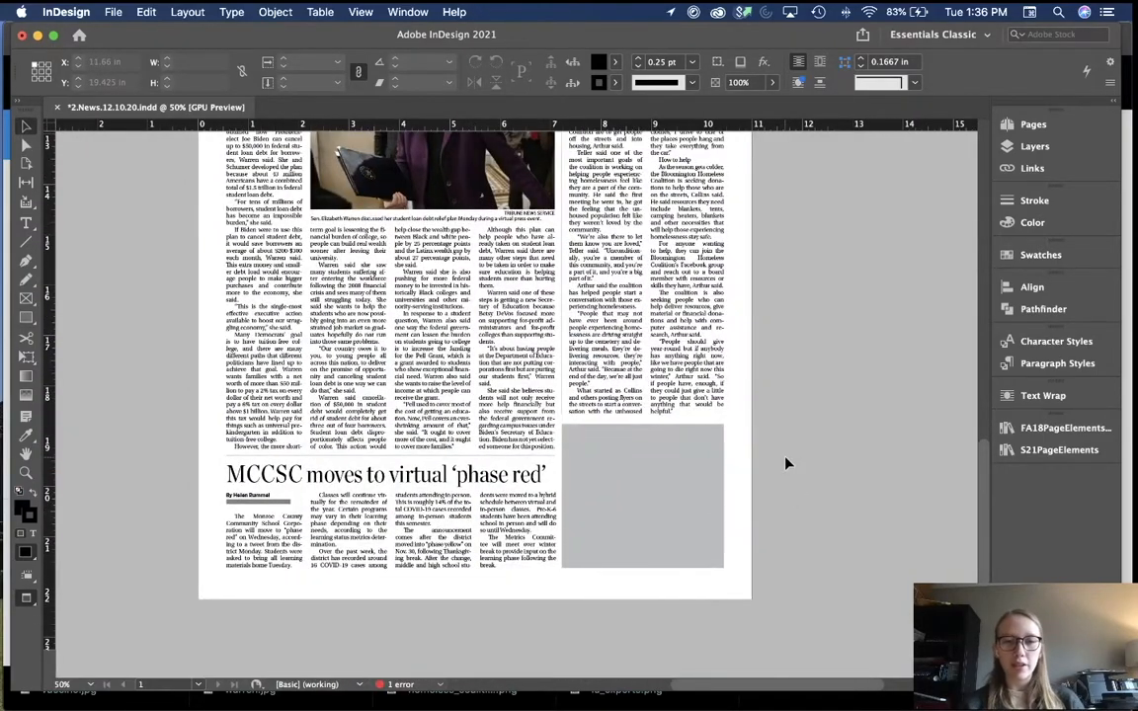
scroll(788, 463, up, 2)
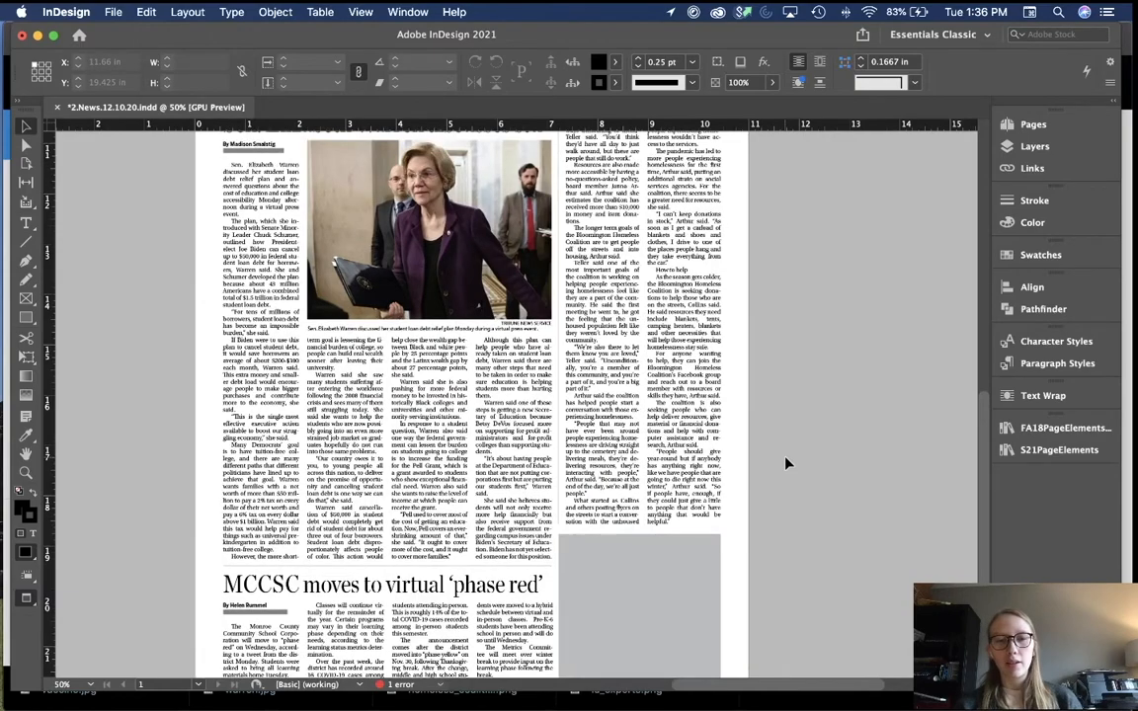
scroll(787, 464, up, 5)
scroll(788, 464, up, 5)
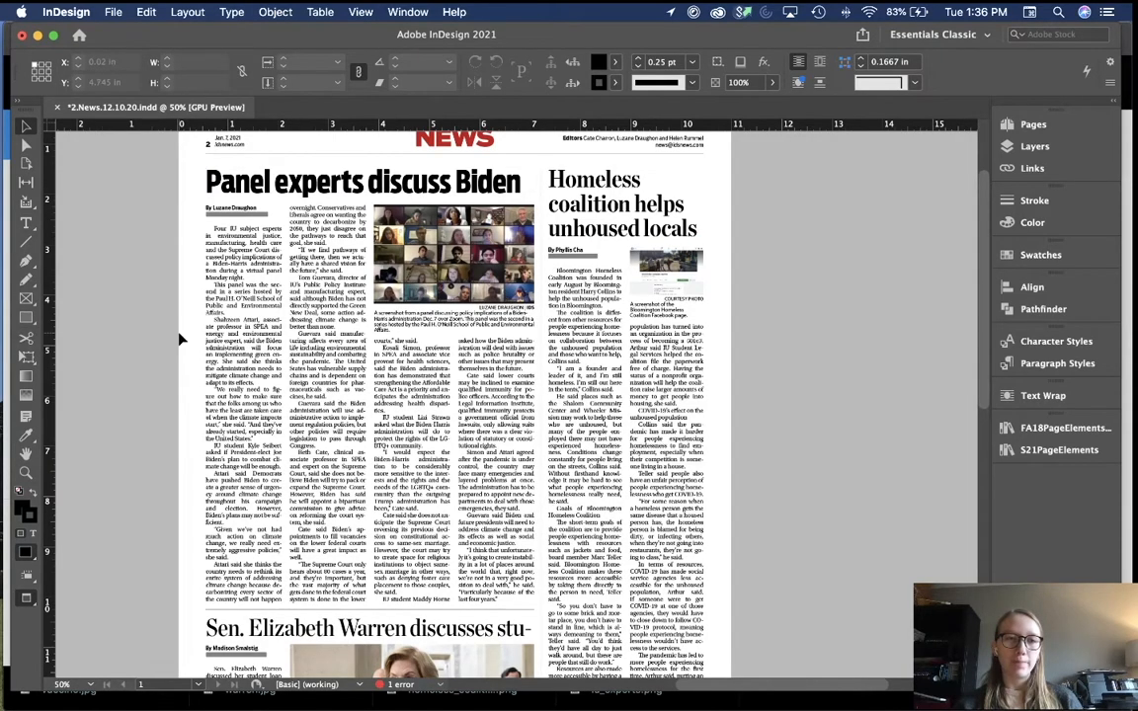
scroll(181, 339, down, 3)
scroll(181, 339, down, 15)
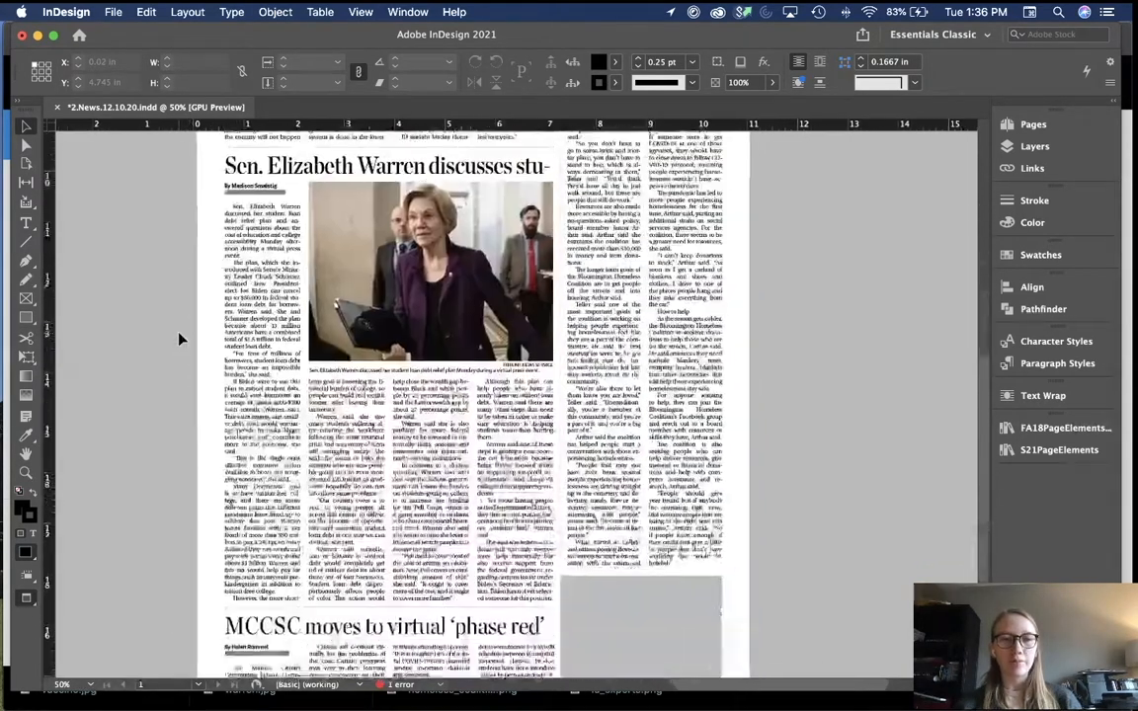
scroll(181, 339, down, 1)
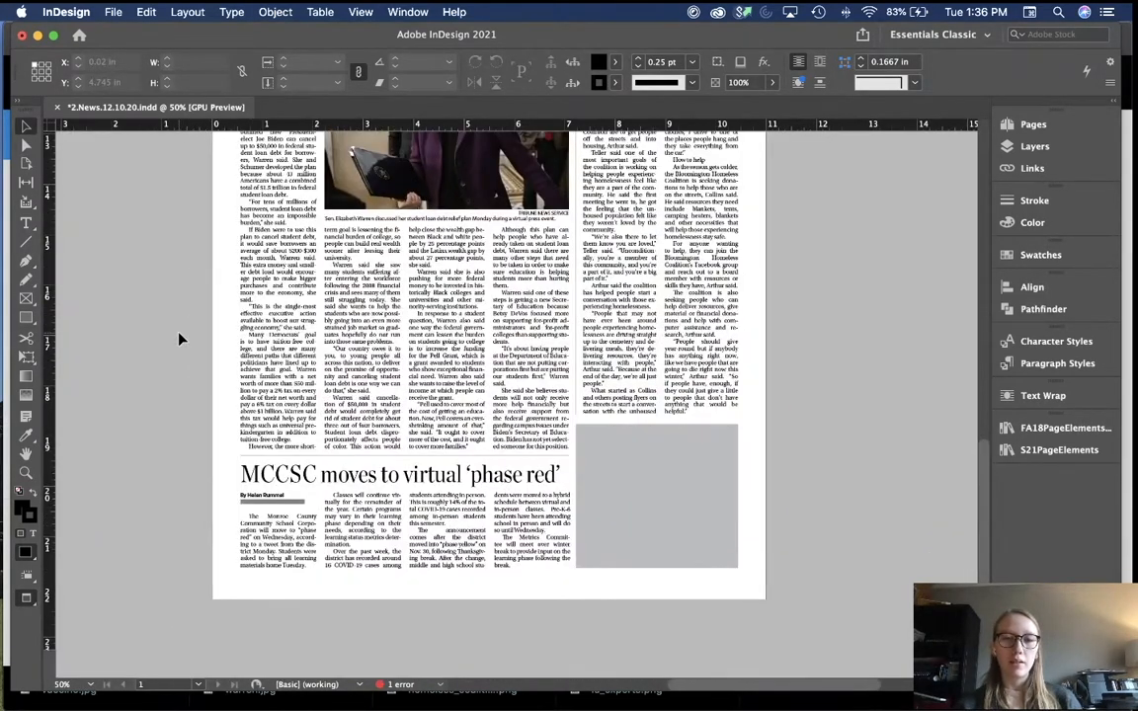
key(super+0)
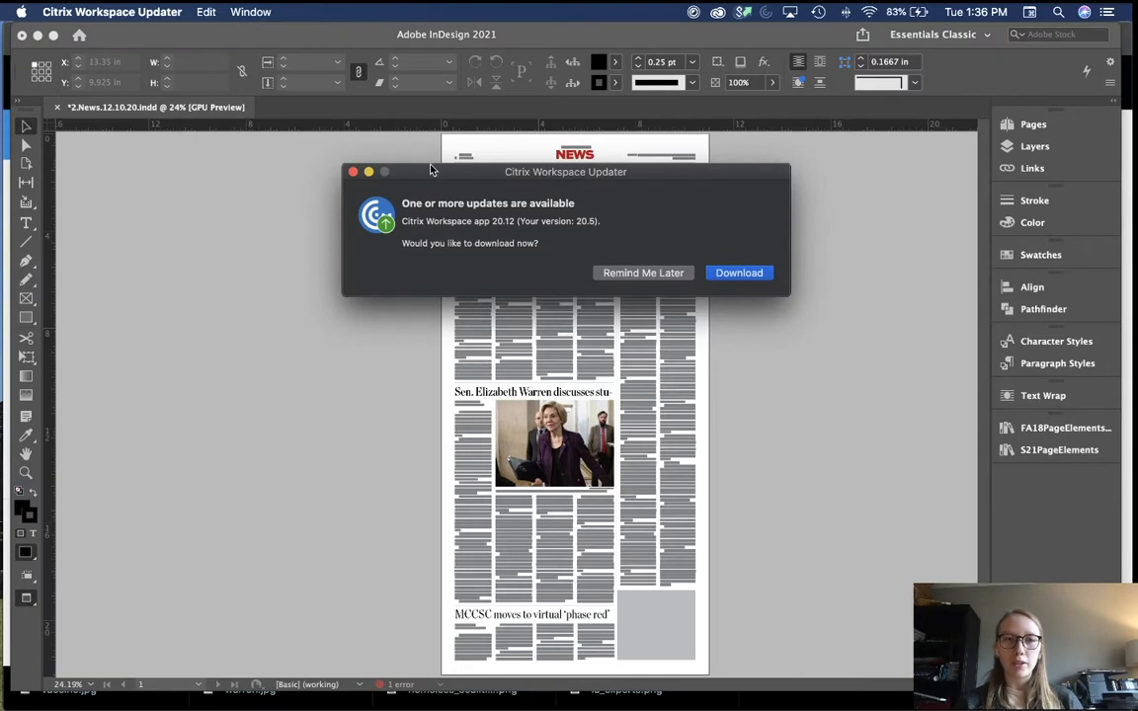
click(355, 174)
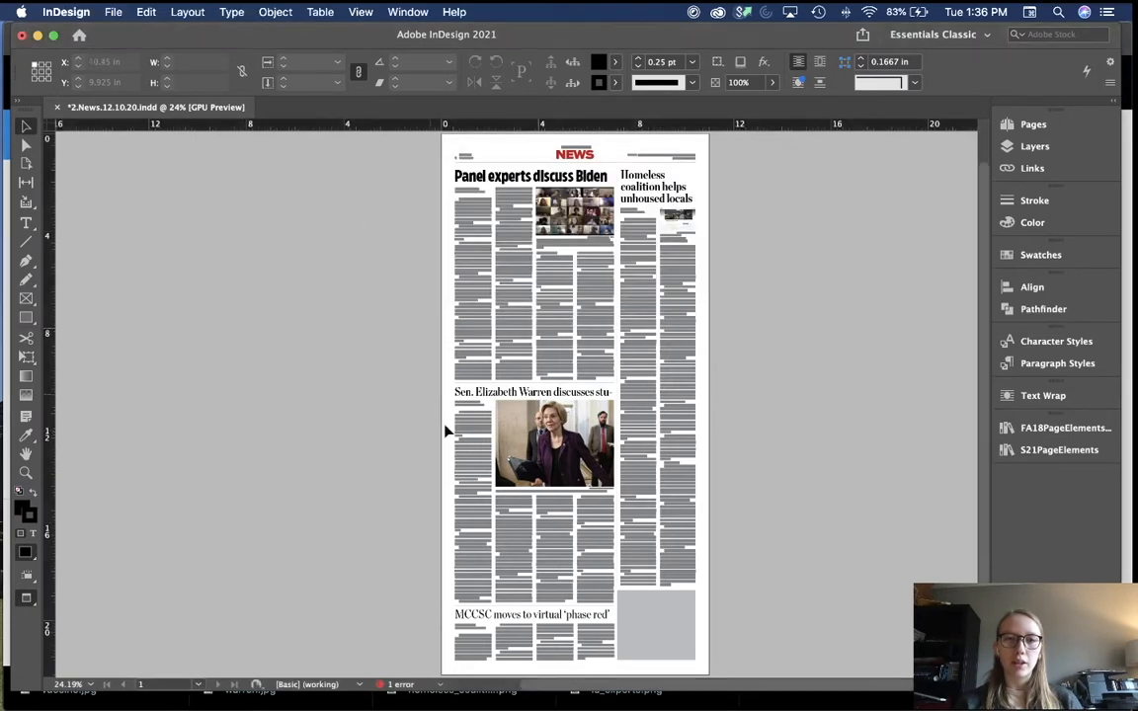